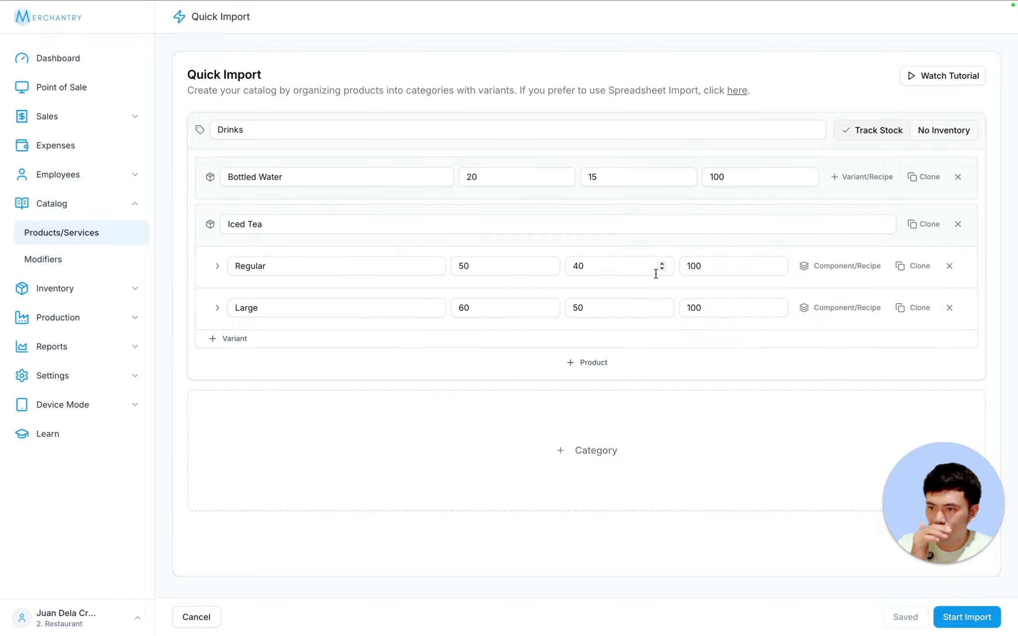
- Import the Drinks catalog with Bottled Water and Iced Tea, then view the product catalog
{"action": "left_click", "coordinate": [979, 624]}
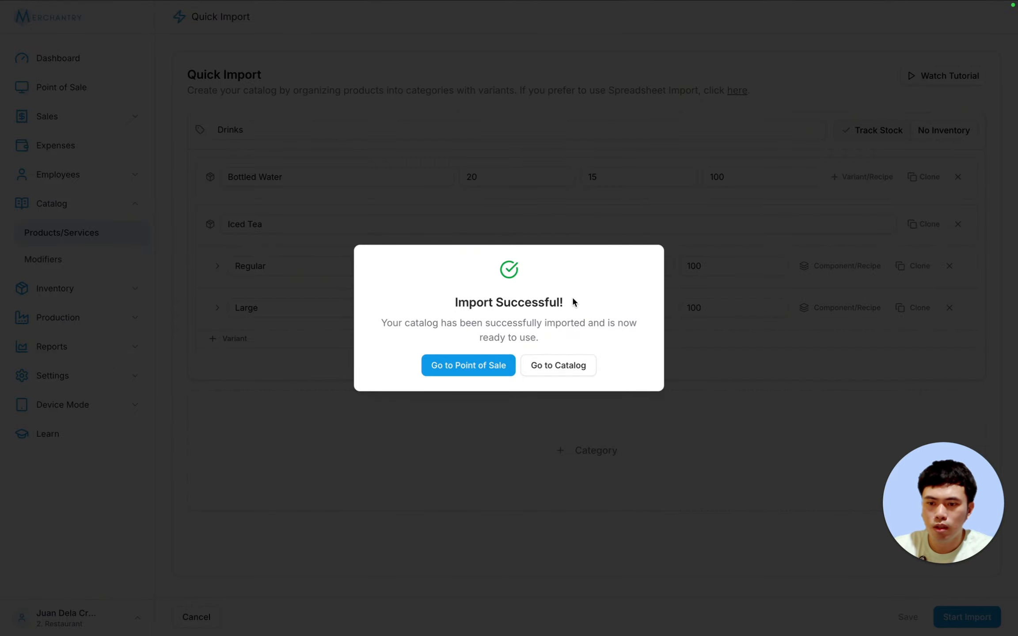
{"action": "left_click", "coordinate": [568, 367]}
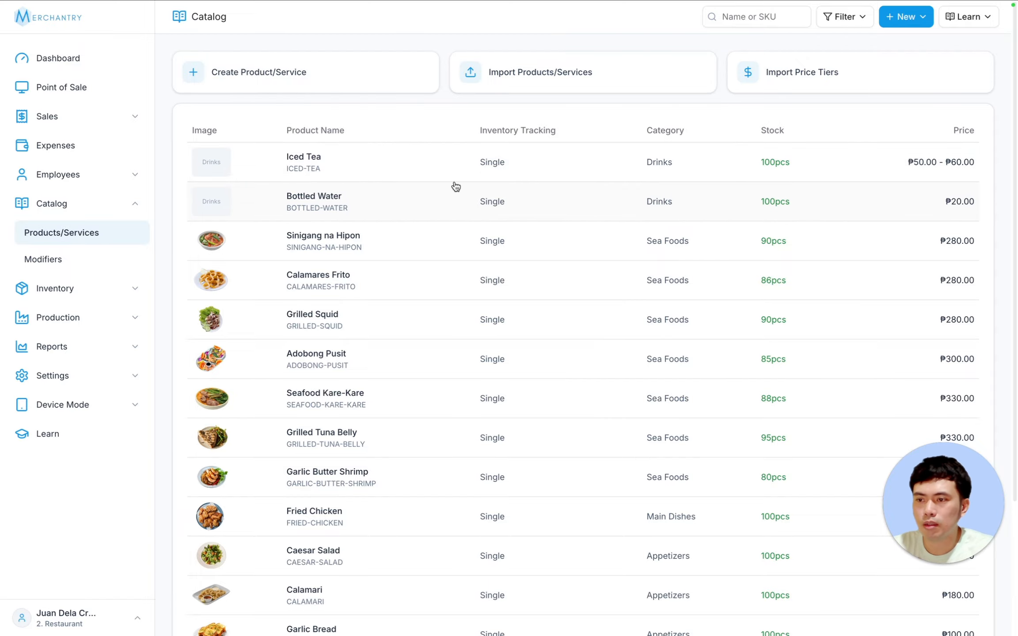
- Give Bottled Water the product photo water.png and save it
{"action": "left_click", "coordinate": [368, 200]}
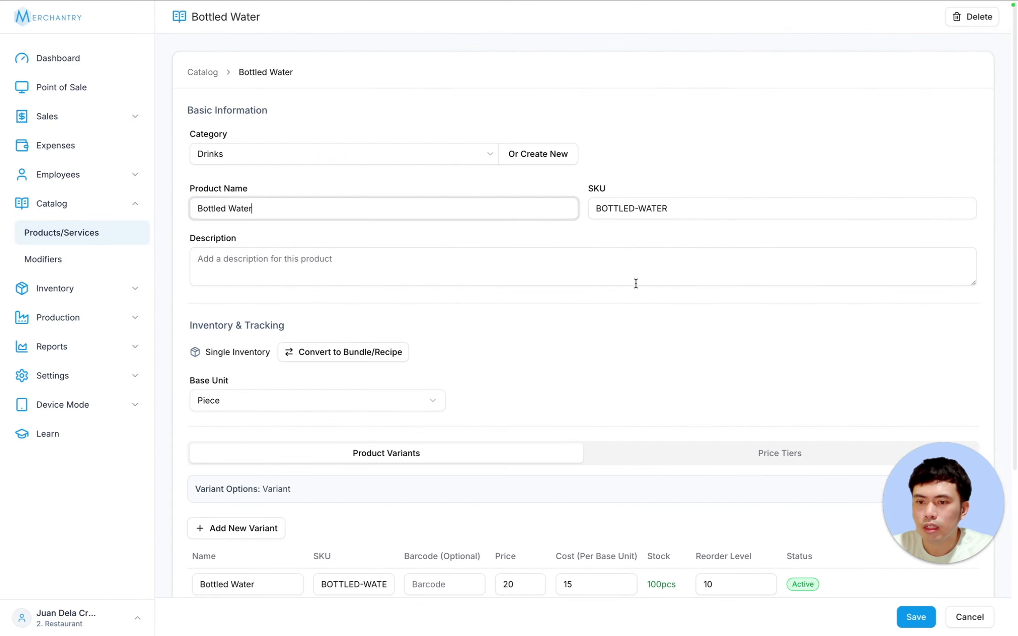
{"action": "scroll", "coordinate": [617, 335], "scroll_direction": "down", "scroll_amount": 5}
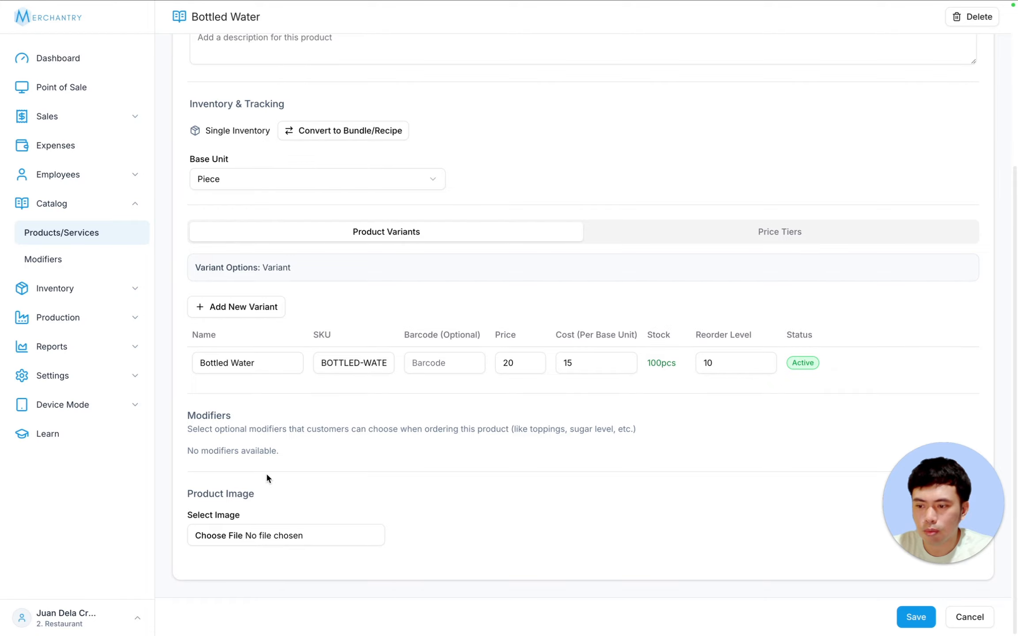
{"action": "left_click", "coordinate": [244, 537]}
{"action": "double_click", "coordinate": [504, 260]}
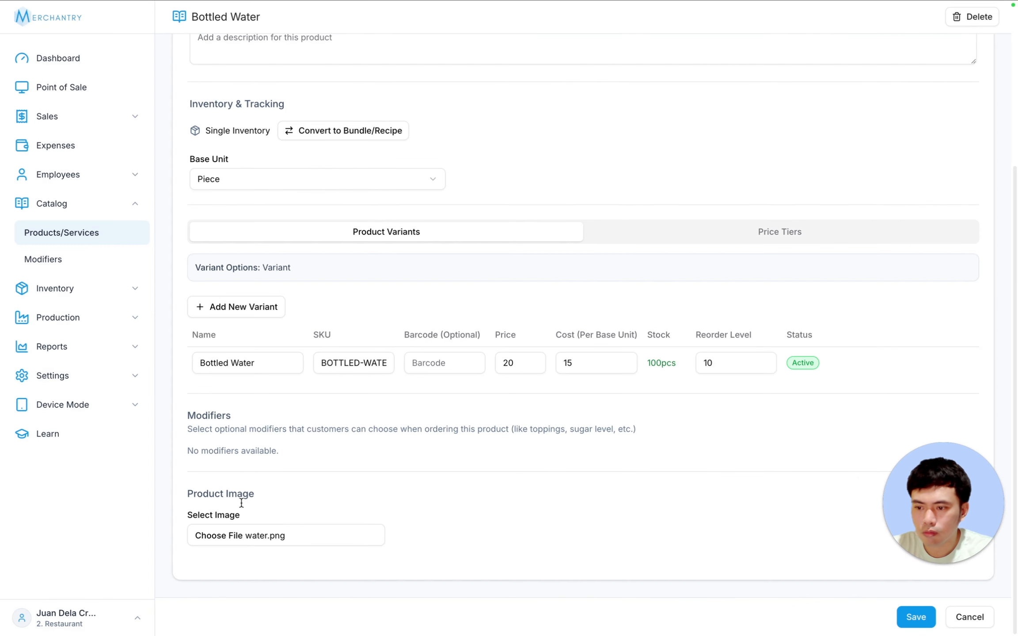
{"action": "left_click", "coordinate": [916, 617]}
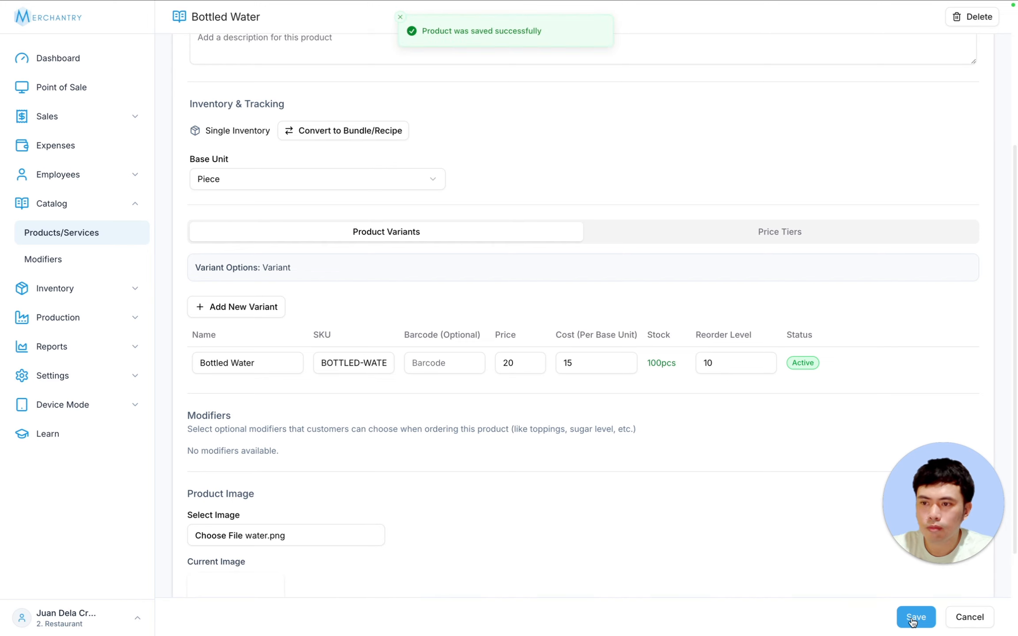
{"action": "left_click", "coordinate": [963, 619]}
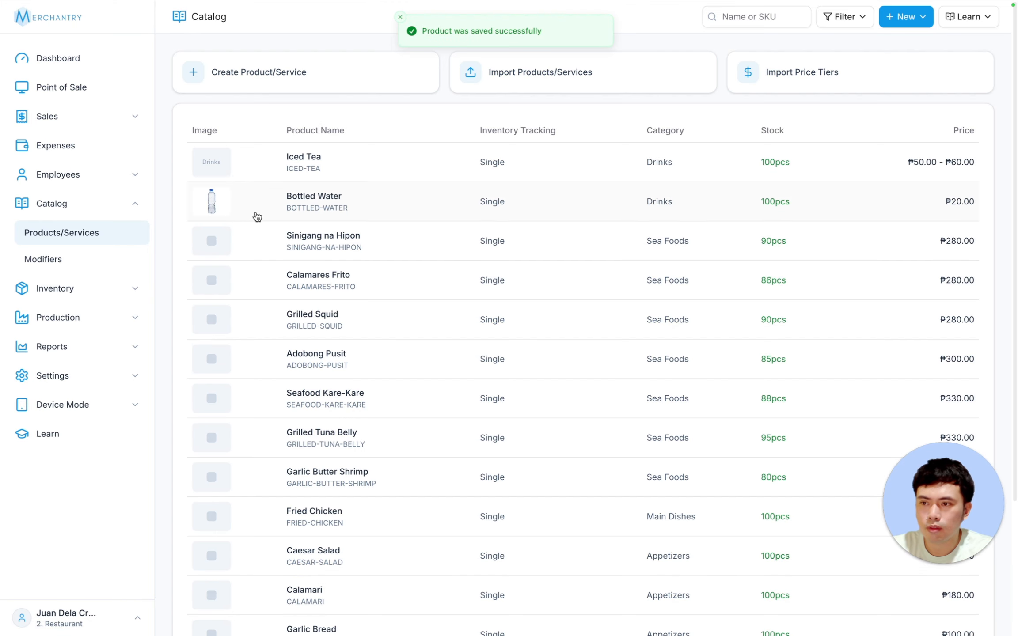
- Give Iced Tea the product photo iced tea.png and save it
{"action": "left_click", "coordinate": [317, 166]}
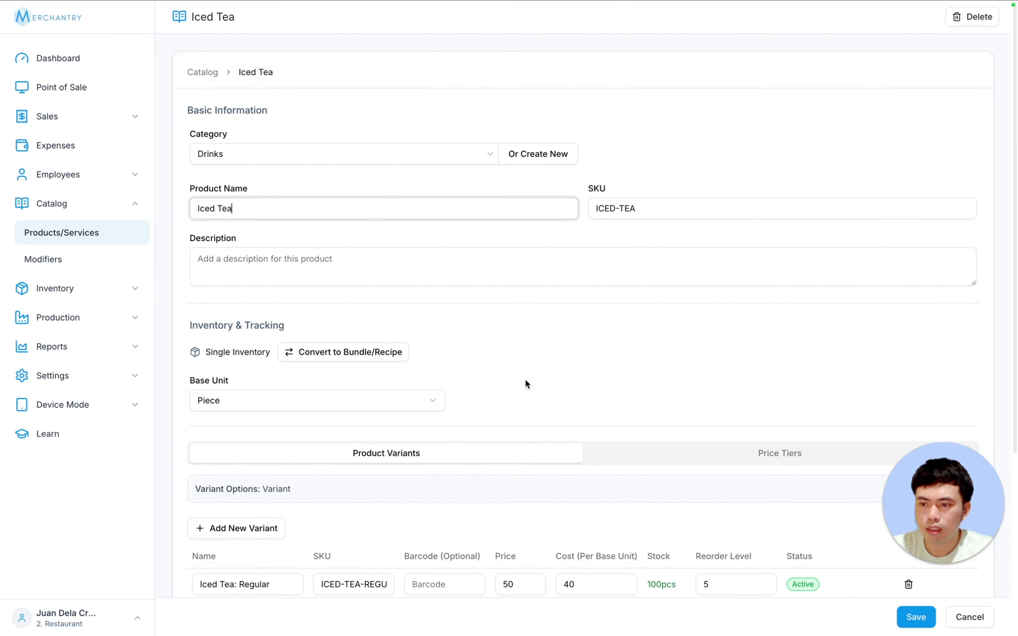
{"action": "scroll", "coordinate": [524, 379], "scroll_direction": "down", "scroll_amount": 5}
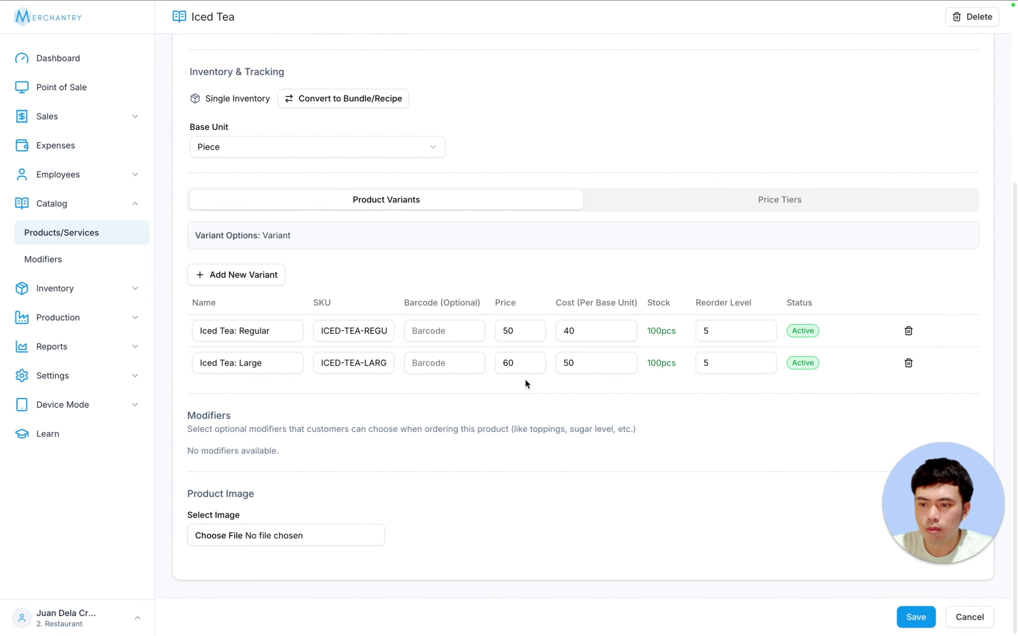
{"action": "left_click", "coordinate": [251, 536]}
{"action": "double_click", "coordinate": [436, 244]}
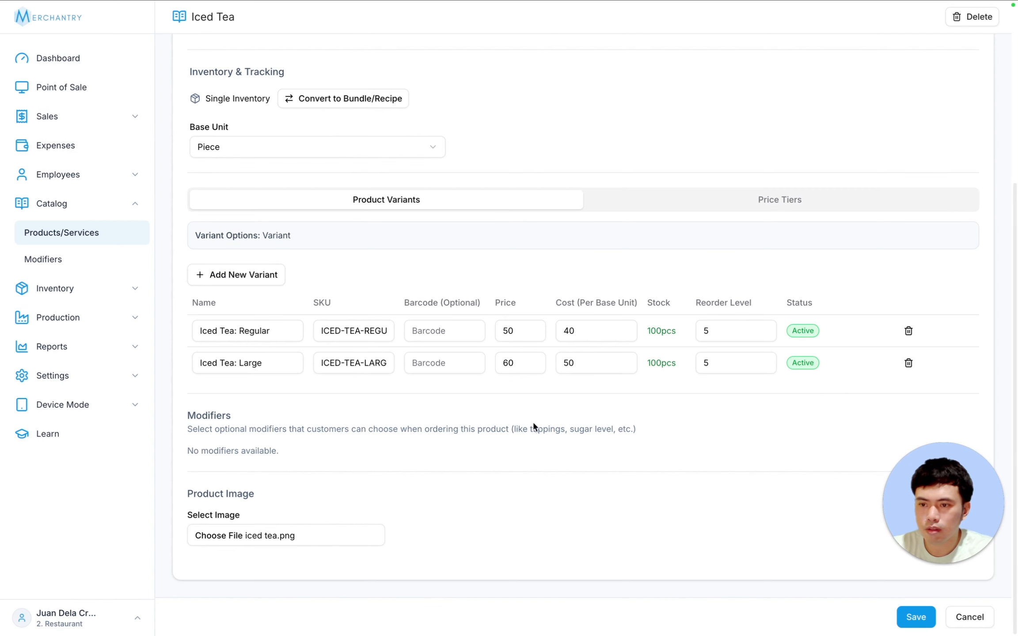
{"action": "left_click", "coordinate": [926, 616]}
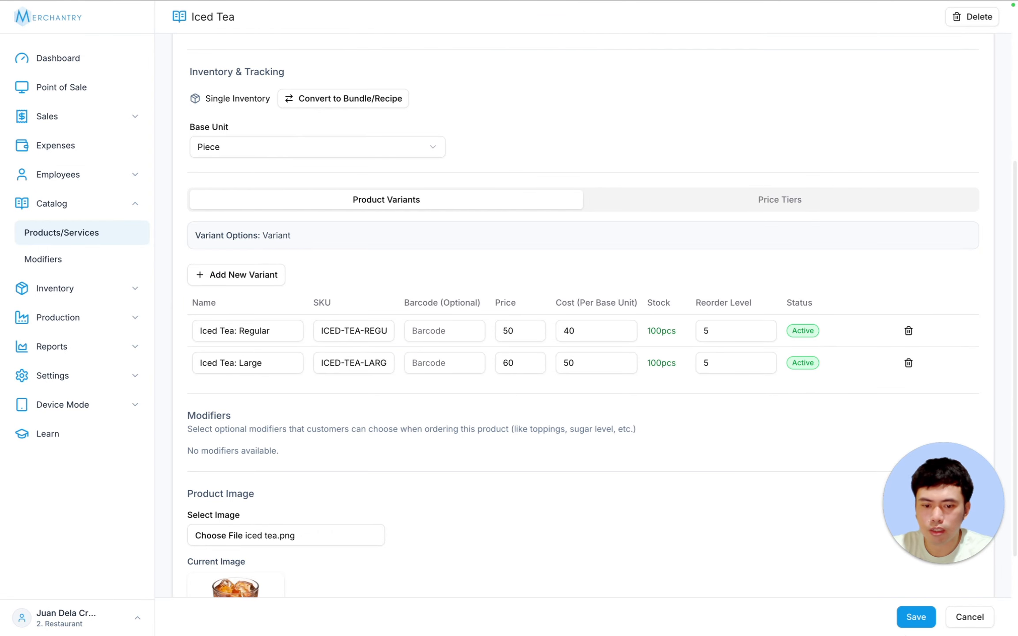
{"action": "left_click", "coordinate": [970, 617]}
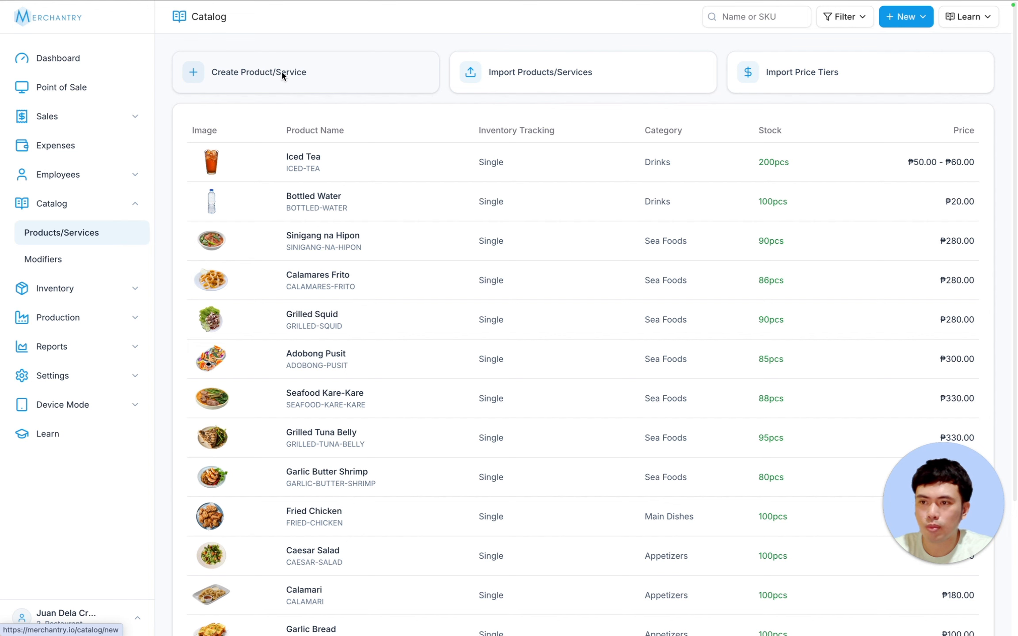
- Start a new product in a newly created Sea Foods category, named Bangus Sisig
{"action": "left_click", "coordinate": [226, 72]}
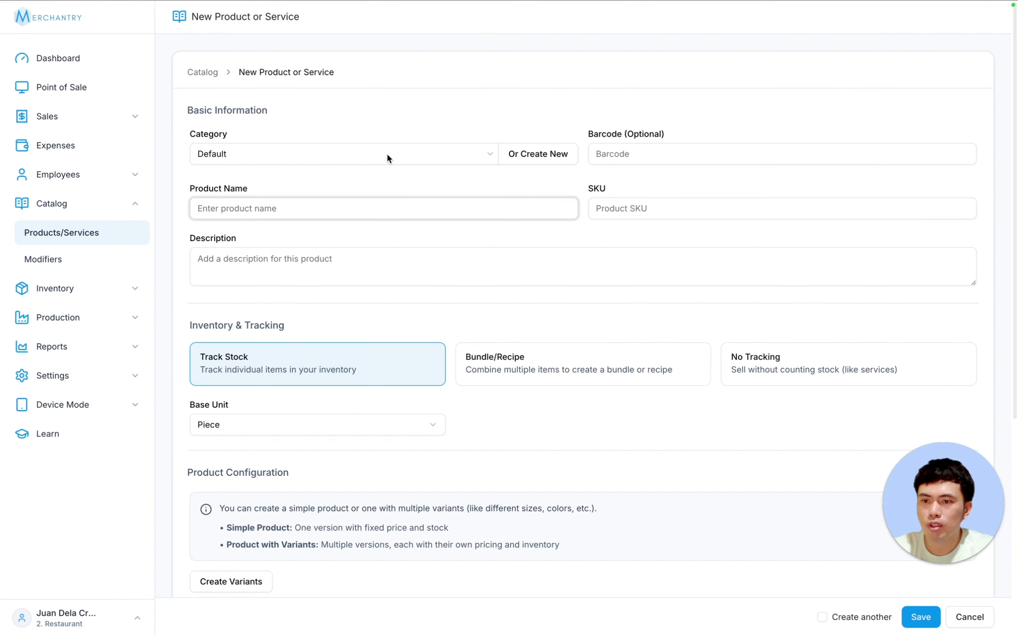
{"action": "left_click", "coordinate": [535, 159]}
{"action": "type", "text": "Sea Foods"}
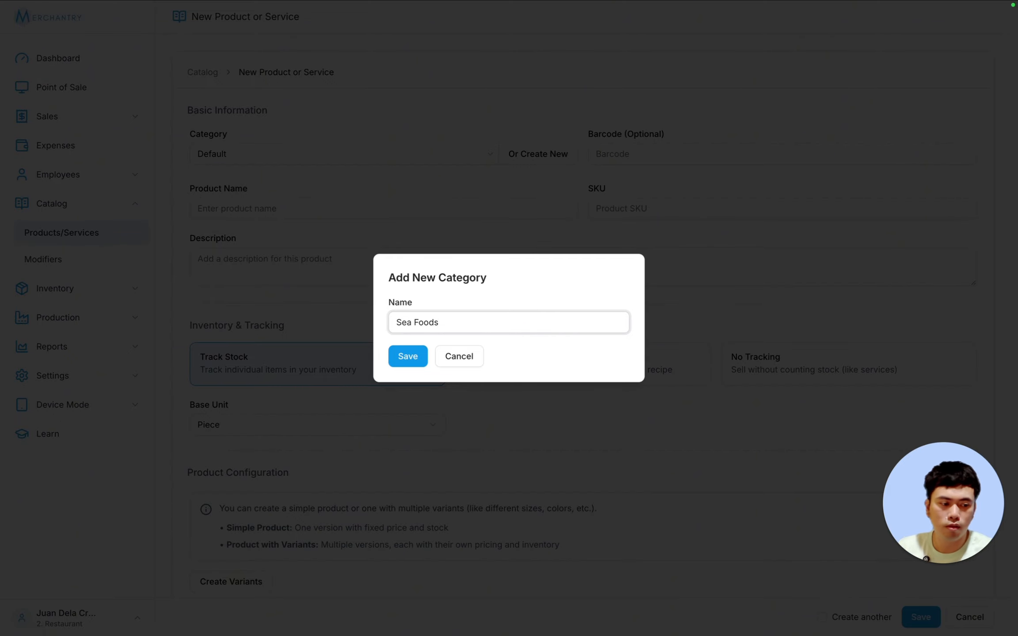
{"action": "key", "text": "Return"}
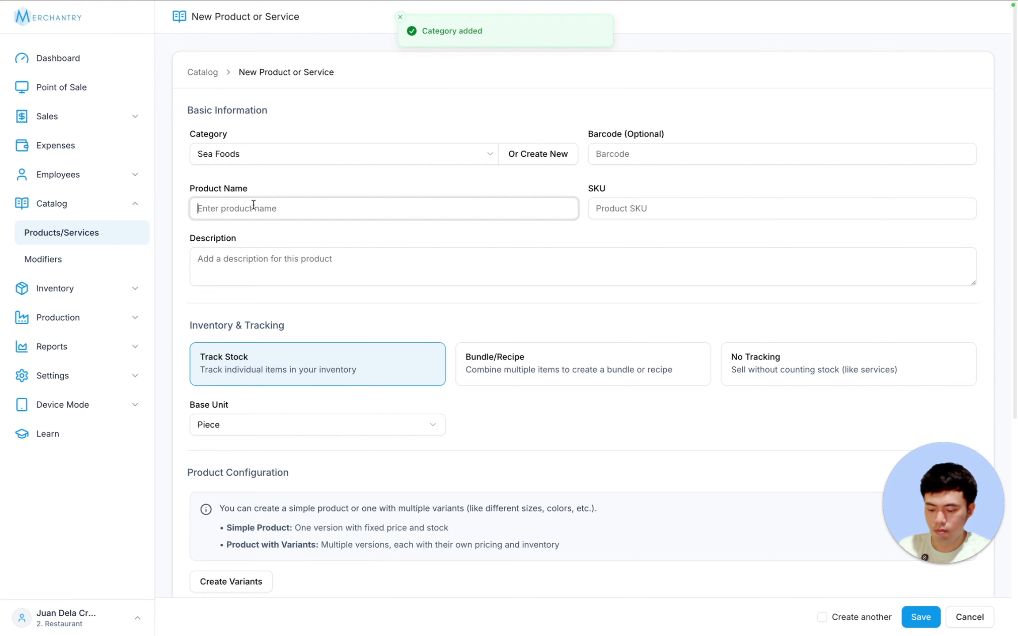
{"action": "type", "text": "banguis"}
{"action": "key", "text": "BackSpace"}
{"action": "key", "text": "BackSpace"}
{"action": "key", "text": "BackSpace"}
{"action": "key", "text": "BackSpace"}
{"action": "key", "text": "BackSpace"}
{"action": "key", "text": "BackSpace"}
{"action": "key", "text": "BackSpace"}
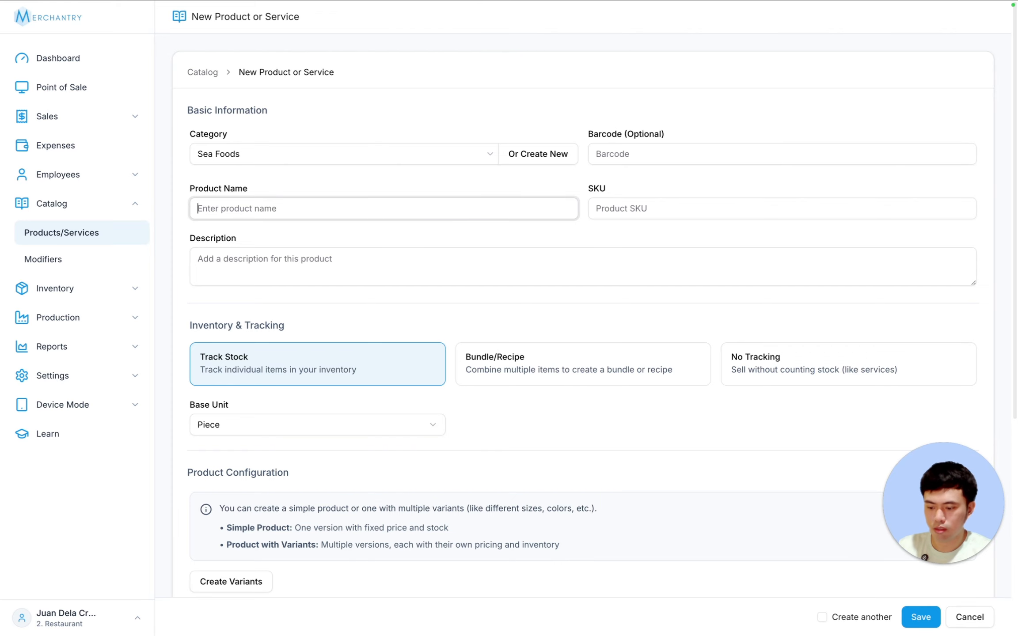
{"action": "type", "text": "Bangus Sisig"}
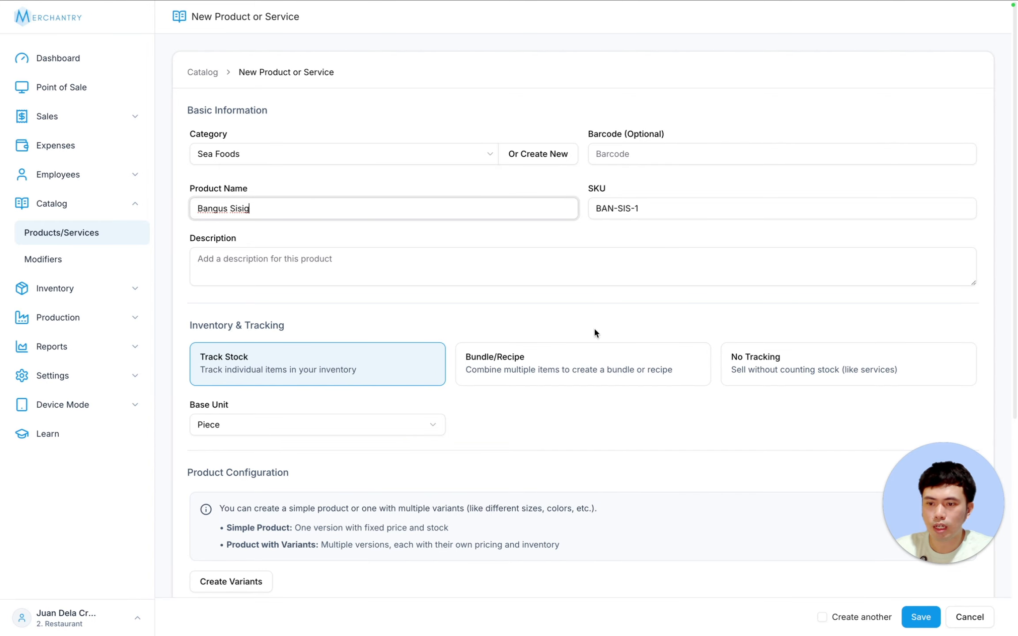
- Make Bangus Sisig a Bundle/Recipe priced at 350
{"action": "left_click", "coordinate": [549, 375]}
{"action": "scroll", "coordinate": [528, 312], "scroll_direction": "down", "scroll_amount": 3}
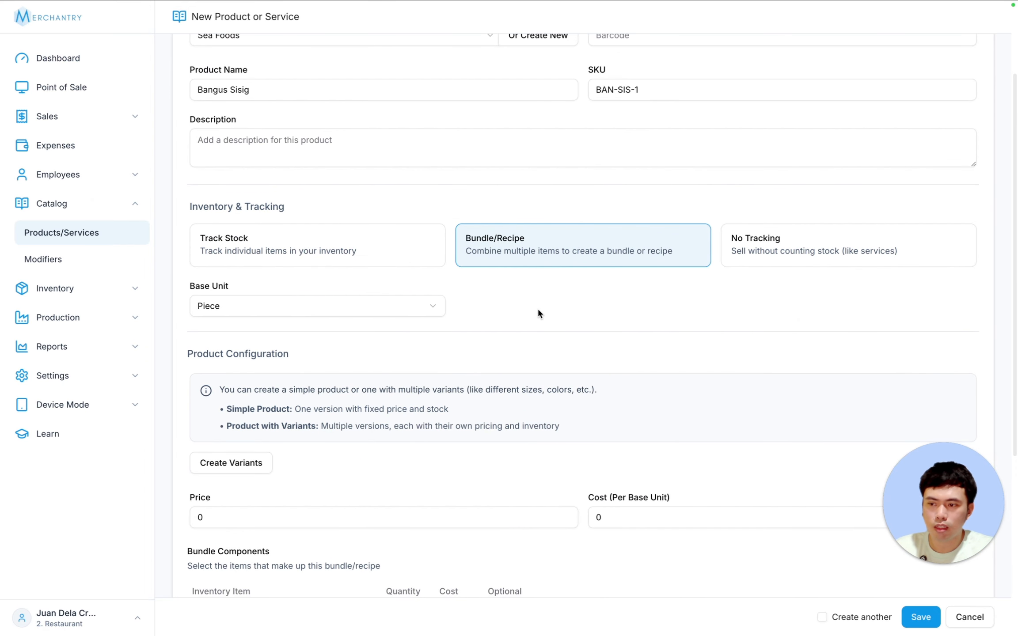
{"action": "scroll", "coordinate": [551, 314], "scroll_direction": "down", "scroll_amount": 7}
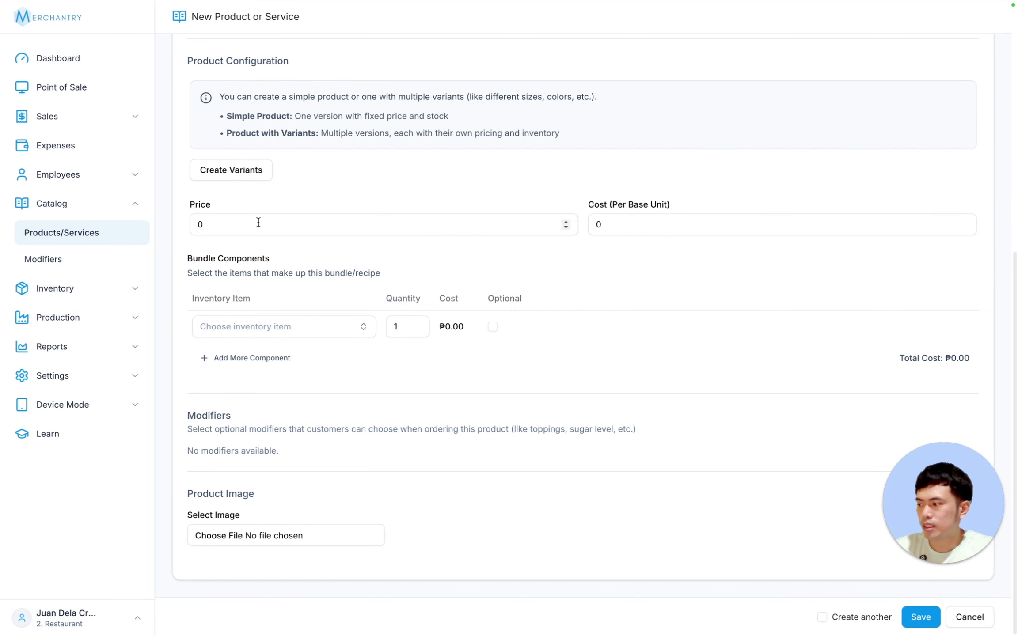
{"action": "double_click", "coordinate": [249, 223]}
{"action": "type", "text": "350"}
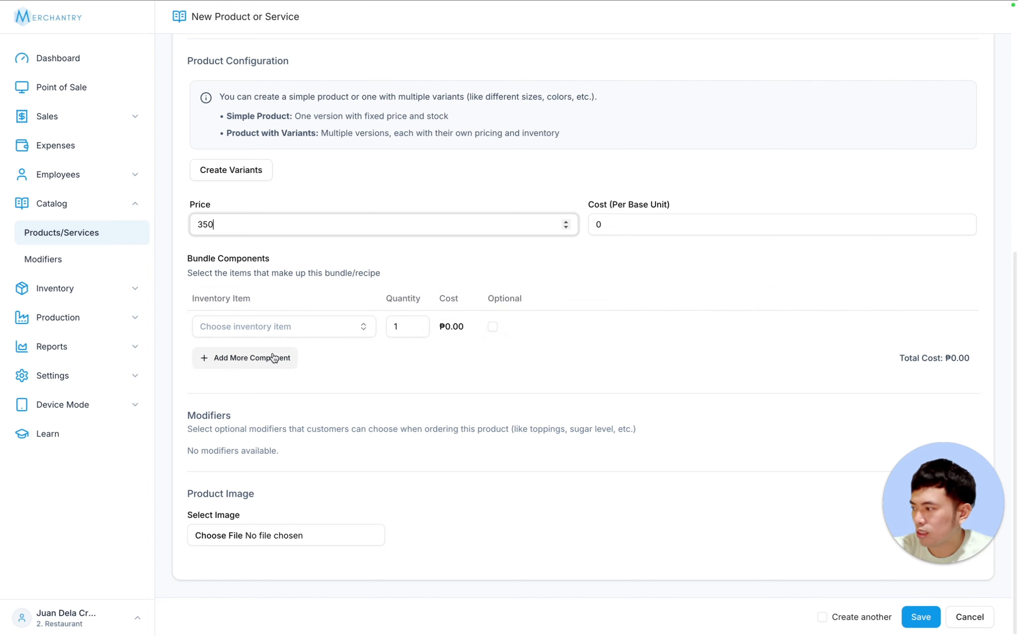
- Add Bangus Belly, Sibuyas, Chili, Kalamansi and Mayonaise as components, plus an empty row
{"action": "left_click", "coordinate": [302, 331]}
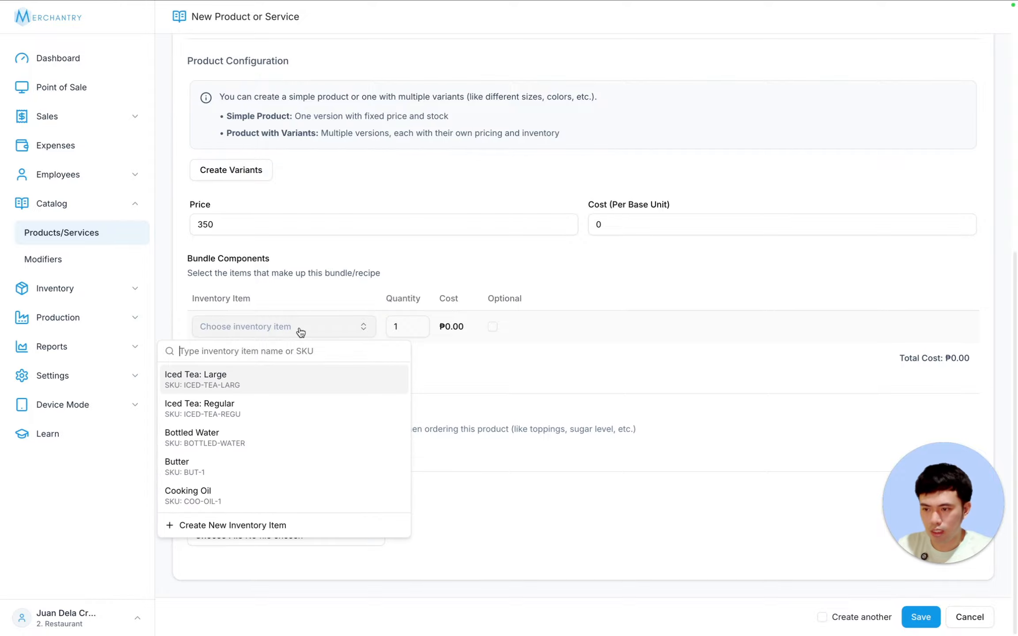
{"action": "type", "text": "bangu"}
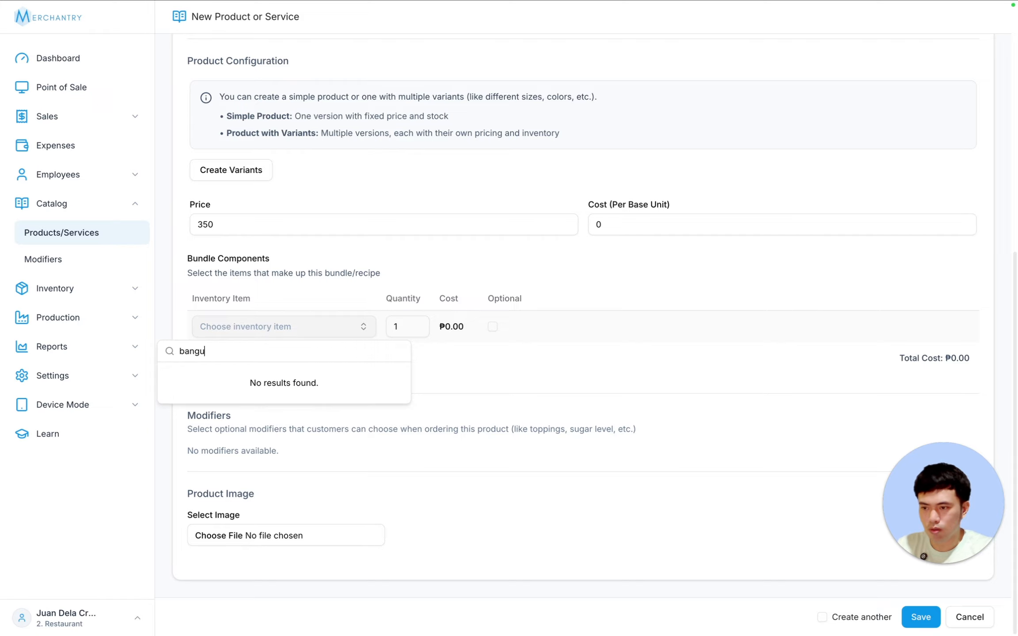
{"action": "type", "text": "s"}
{"action": "left_click", "coordinate": [238, 381]}
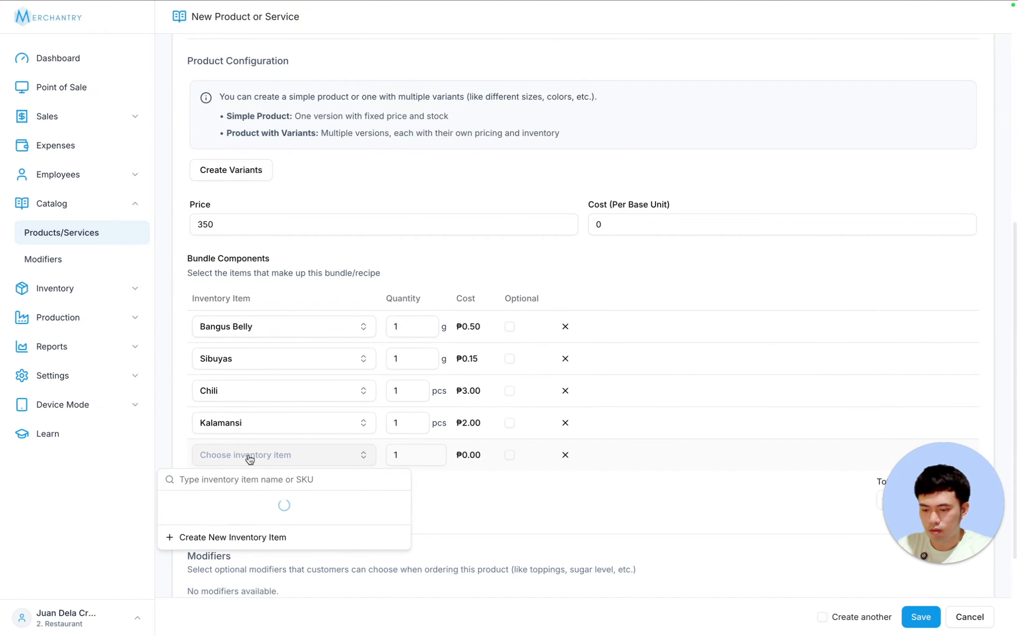
{"action": "type", "text": "mayona"}
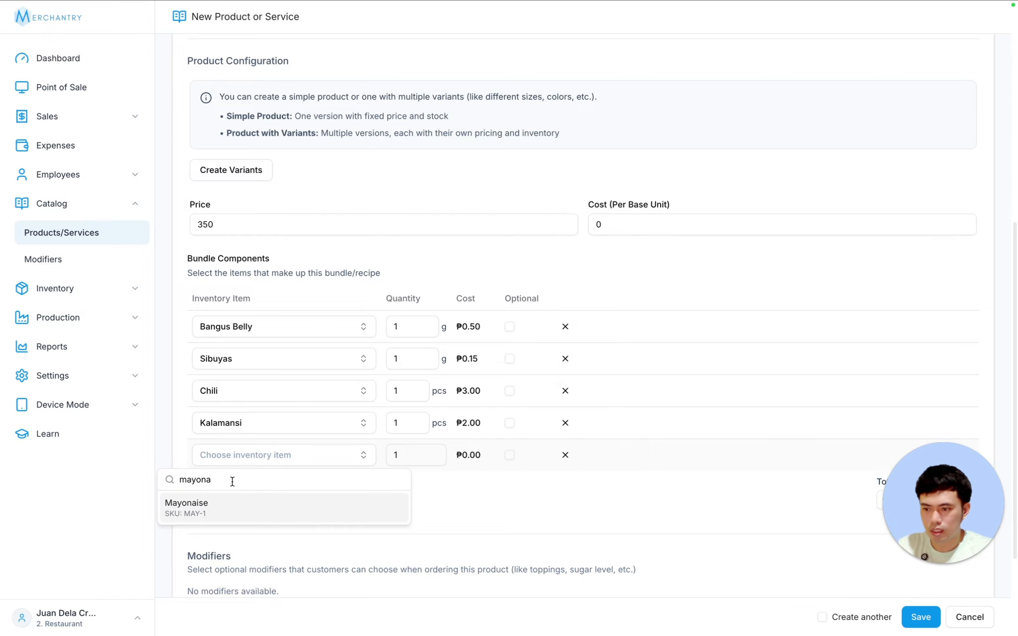
{"action": "left_click", "coordinate": [228, 499]}
{"action": "left_click", "coordinate": [279, 490]}
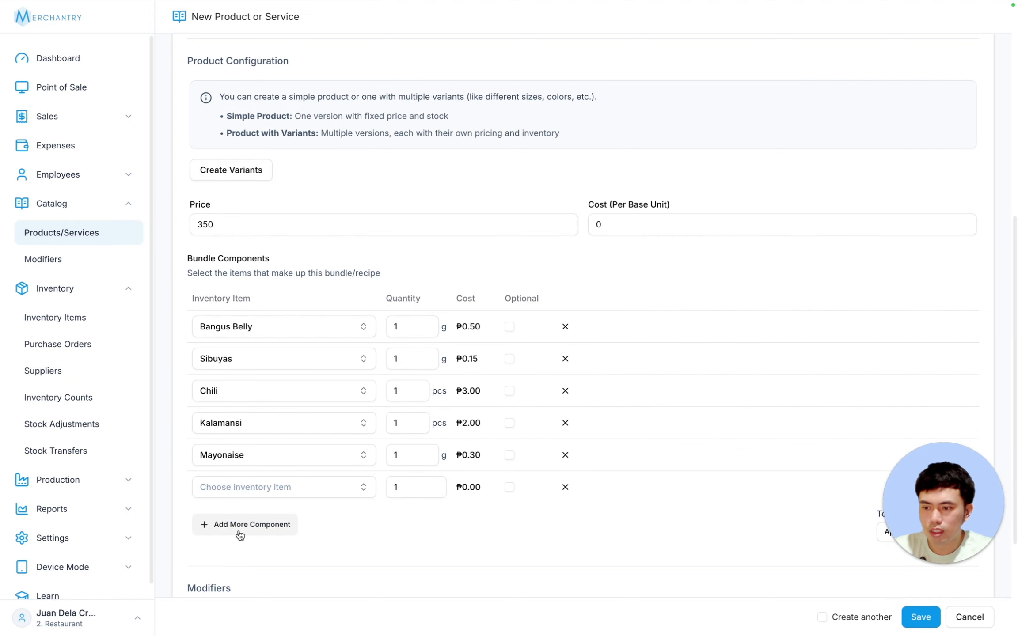
{"action": "left_click", "coordinate": [251, 487]}
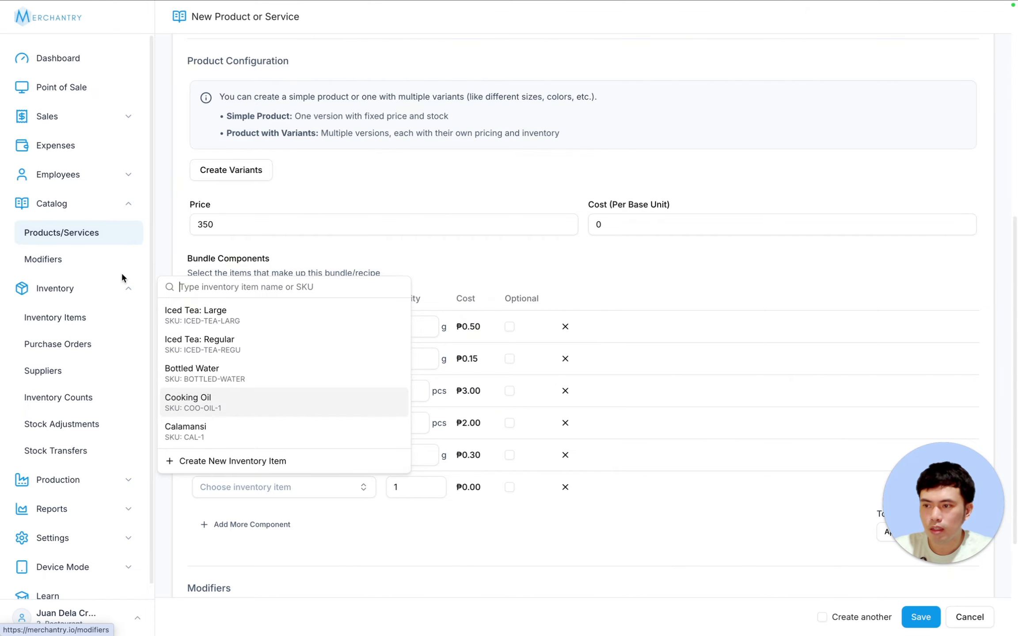
{"action": "left_click", "coordinate": [128, 288]}
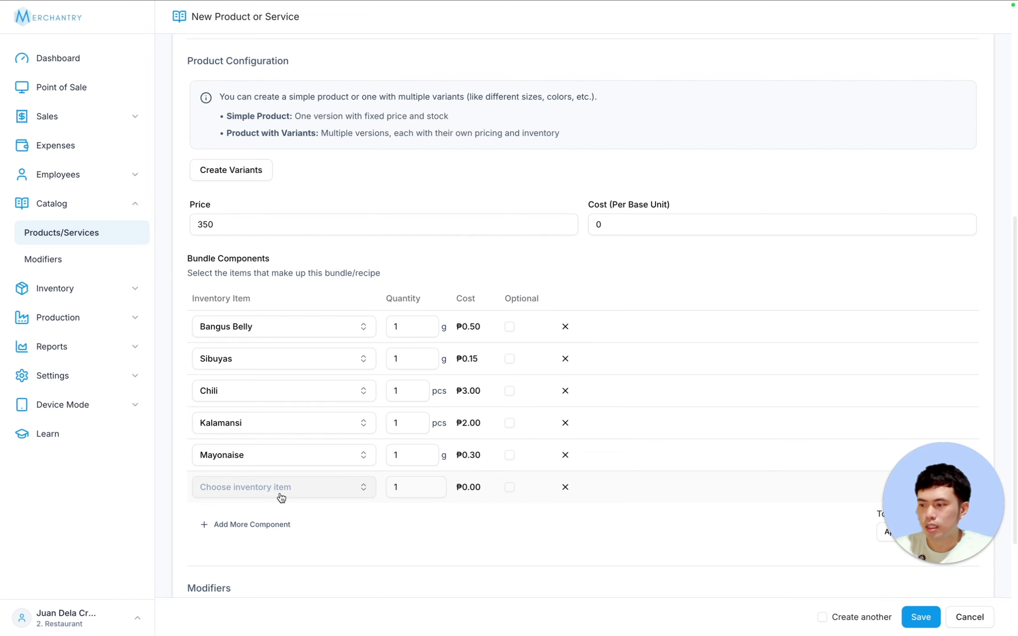
{"action": "left_click", "coordinate": [281, 498]}
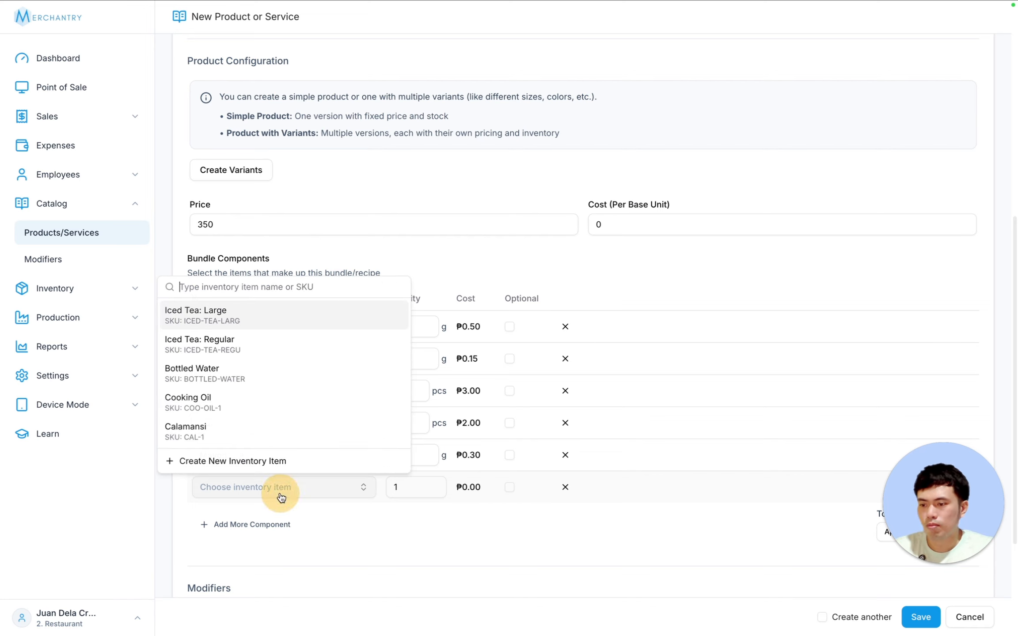
- Create inventory item Butter (BUT-1): cost 0.5, Grams, initial stock 2000, reorder level 500
{"action": "left_click", "coordinate": [246, 467]}
{"action": "type", "text": "Butter"}
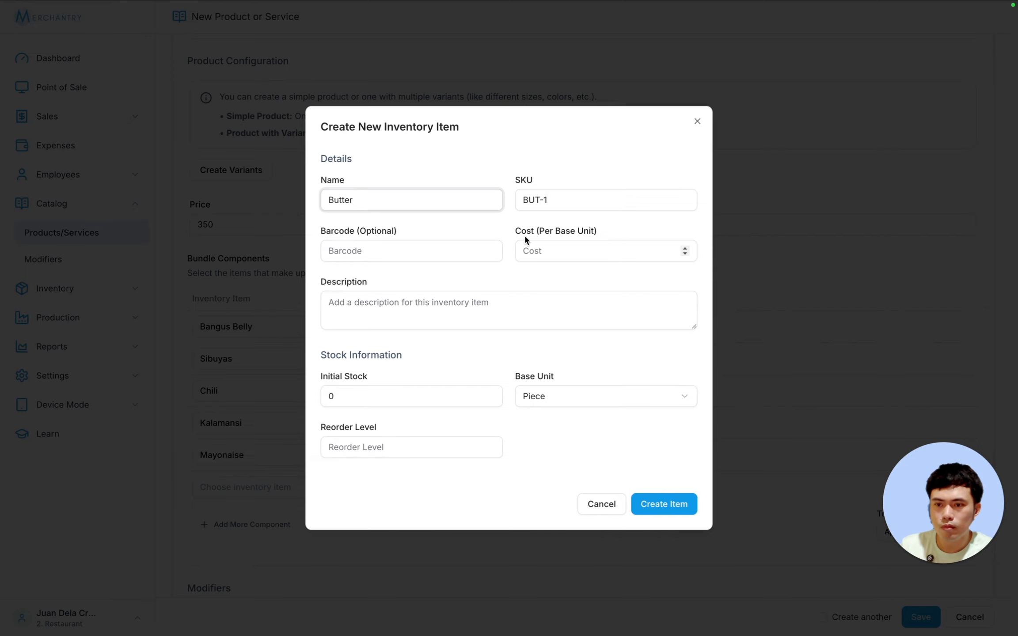
{"action": "left_click", "coordinate": [542, 255]}
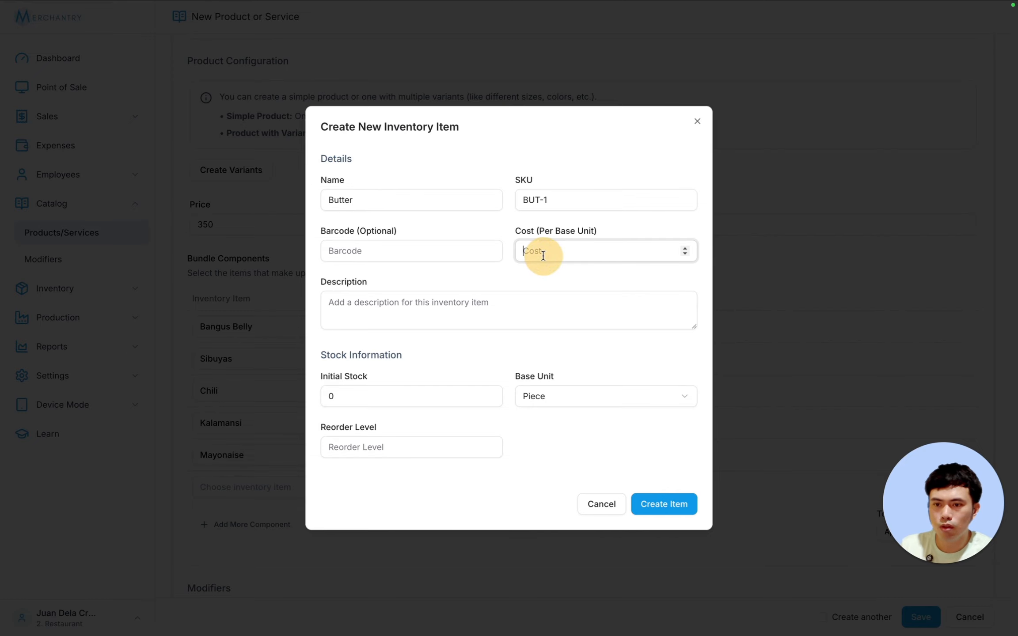
{"action": "type", "text": "0.5"}
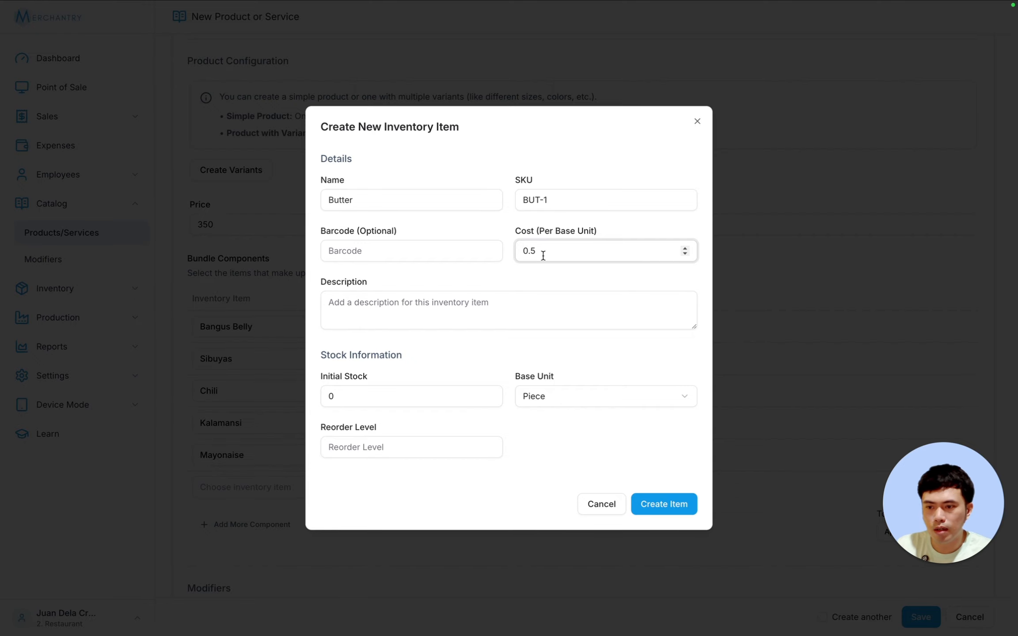
{"action": "left_click", "coordinate": [558, 390]}
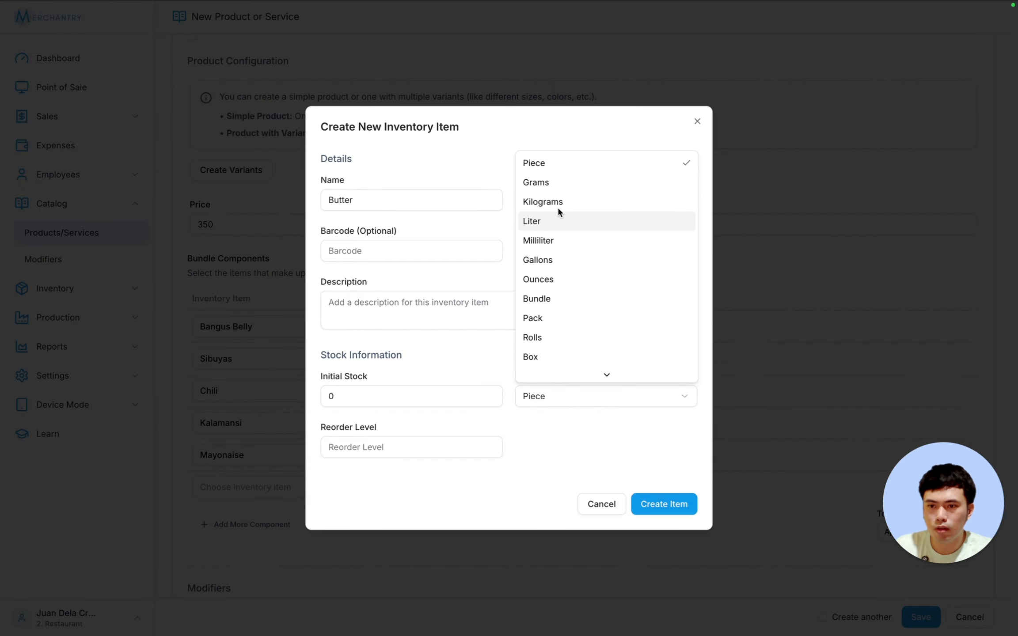
{"action": "left_click", "coordinate": [541, 183]}
{"action": "left_click", "coordinate": [363, 396]}
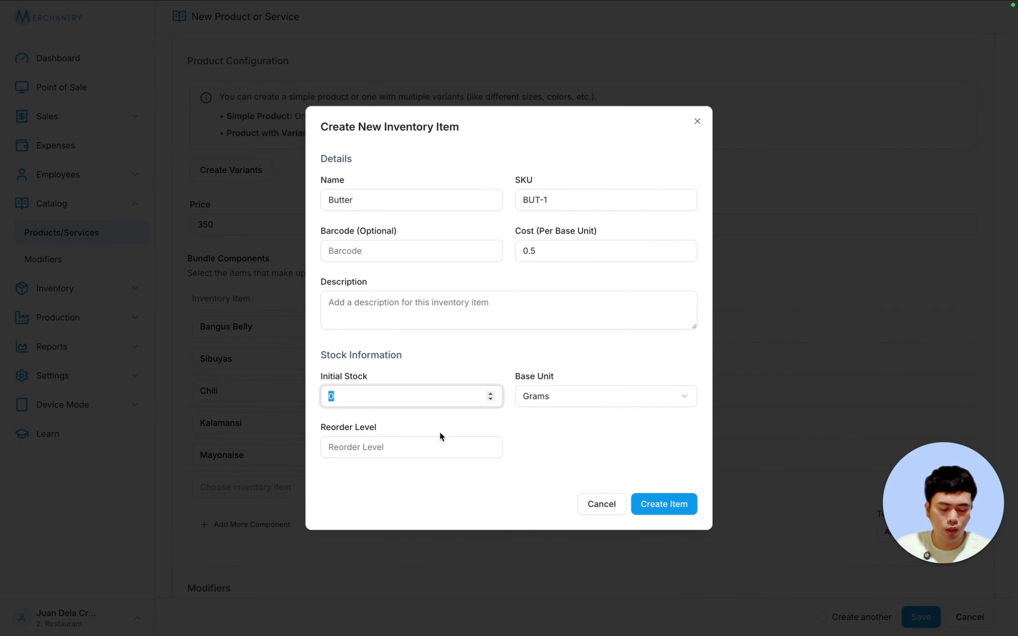
{"action": "type", "text": "2000"}
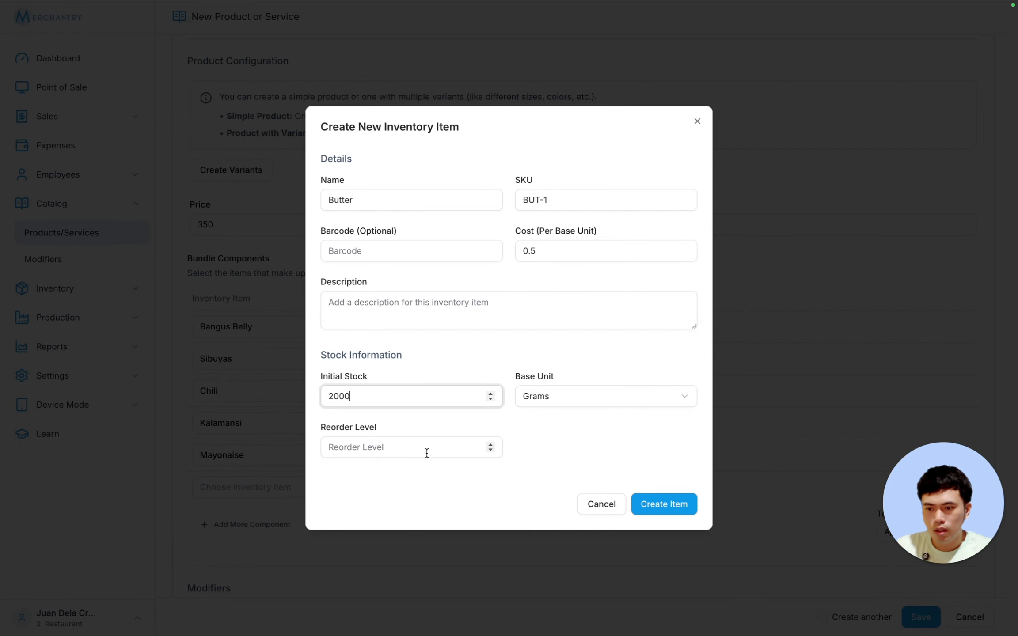
{"action": "left_click", "coordinate": [424, 447]}
{"action": "type", "text": "500"}
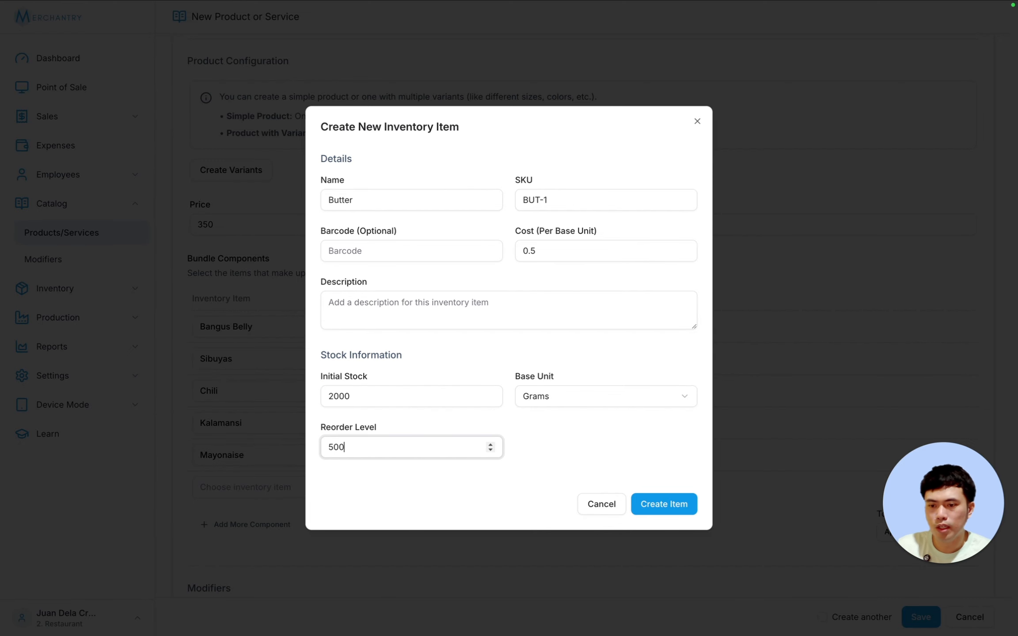
{"action": "left_click", "coordinate": [393, 484]}
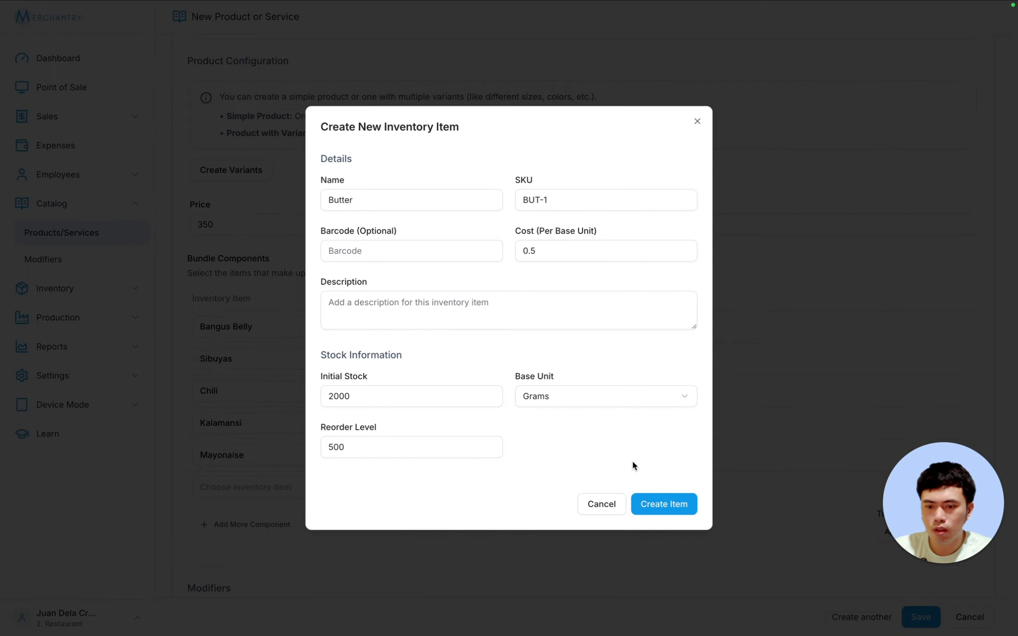
{"action": "left_click", "coordinate": [669, 505]}
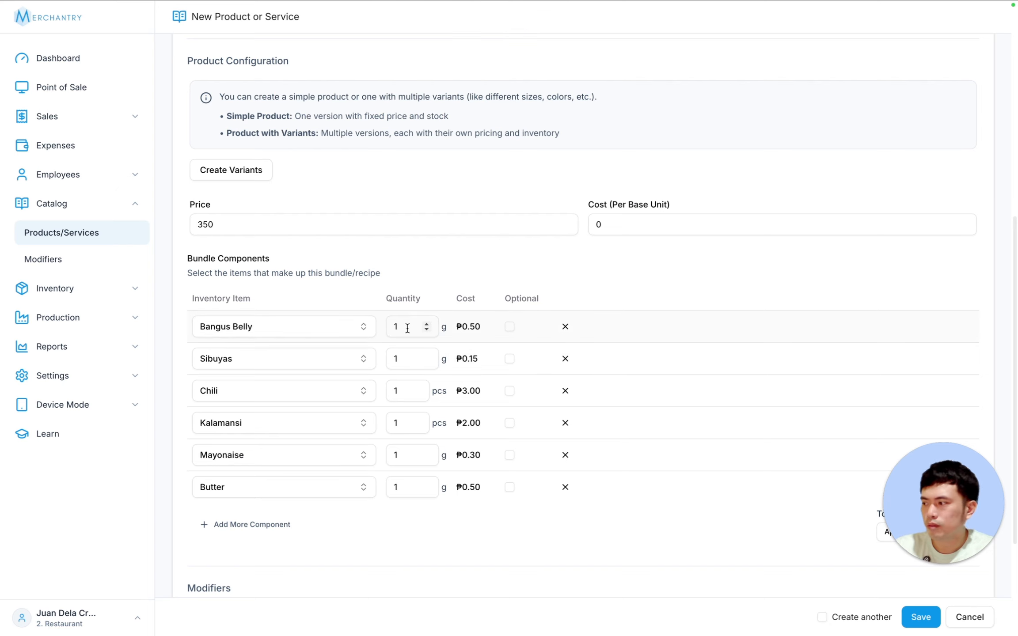
- Set component quantities (Bangus Belly 350 g, Butter 20 g) and apply the calculated cost of 233
{"action": "left_click_drag", "start_coordinate": [413, 326], "coordinate": [349, 319]}
{"action": "type", "text": "350"}
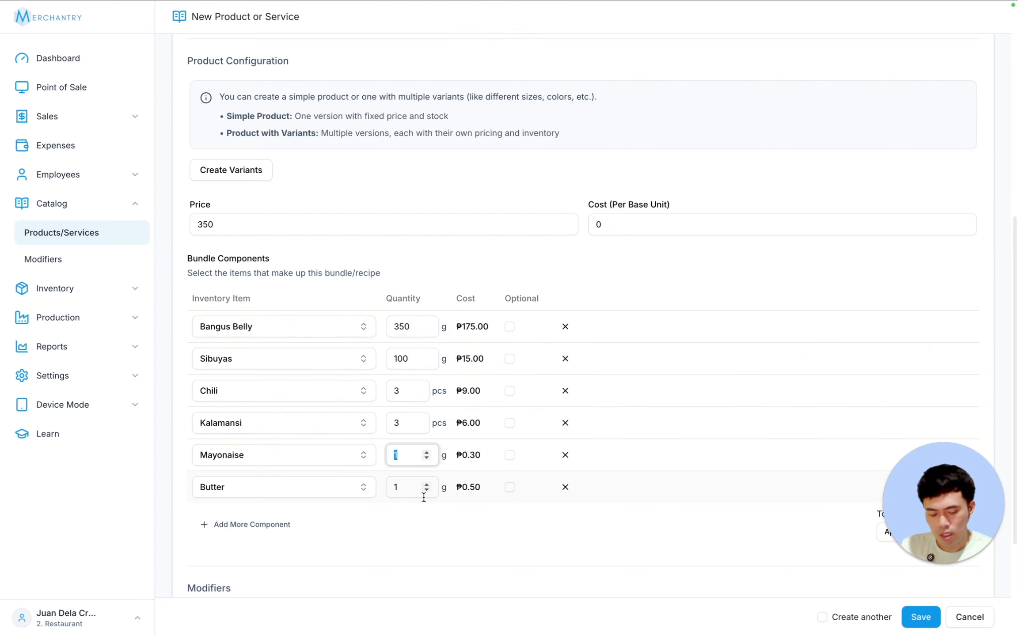
{"action": "type", "text": "60"}
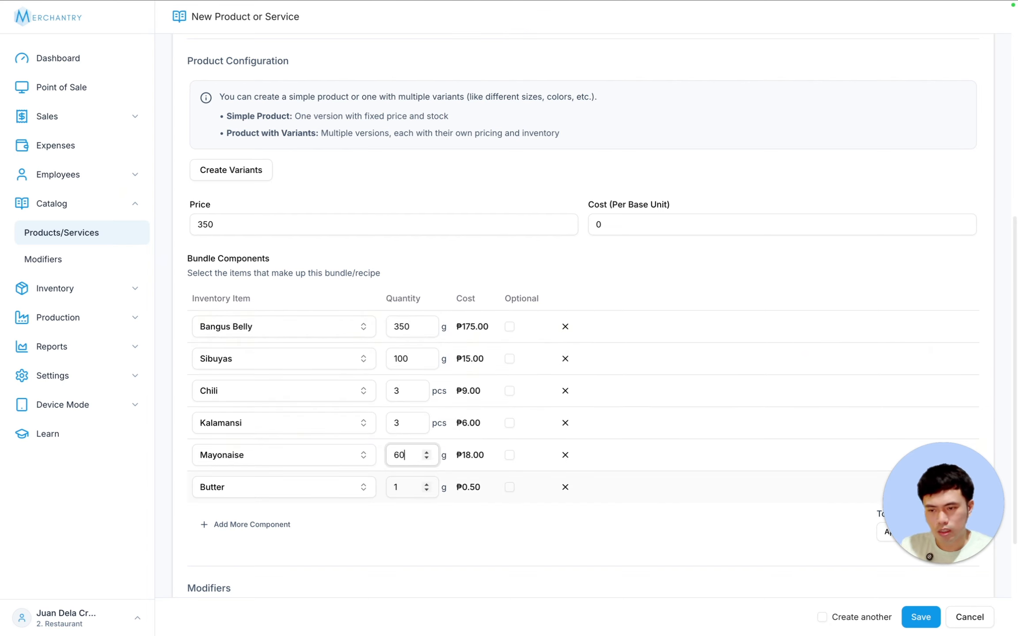
{"action": "left_click_drag", "start_coordinate": [409, 486], "coordinate": [346, 484]}
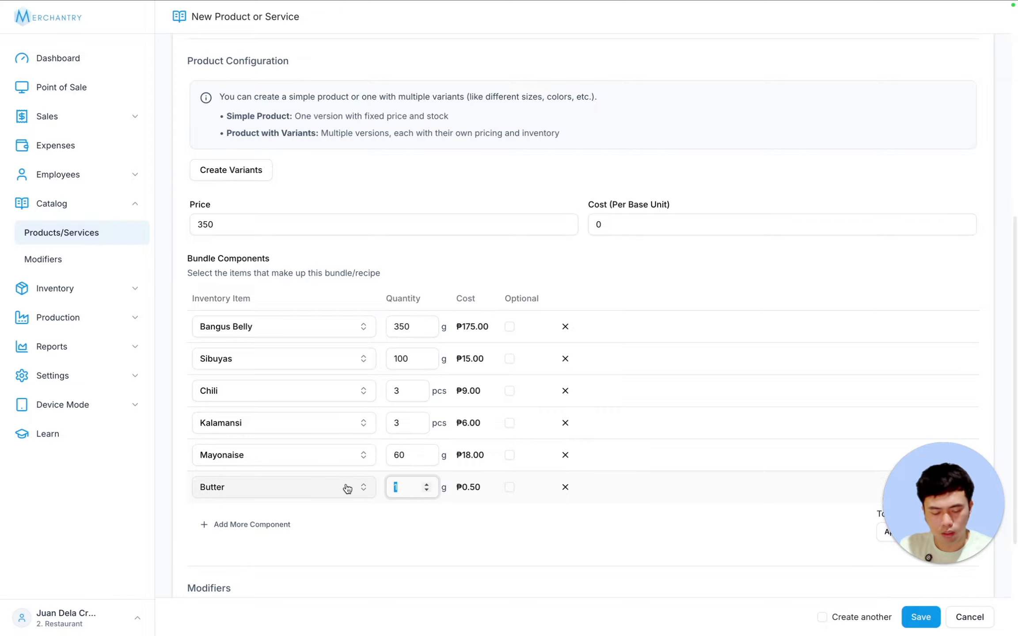
{"action": "type", "text": "20"}
{"action": "left_click", "coordinate": [799, 560]}
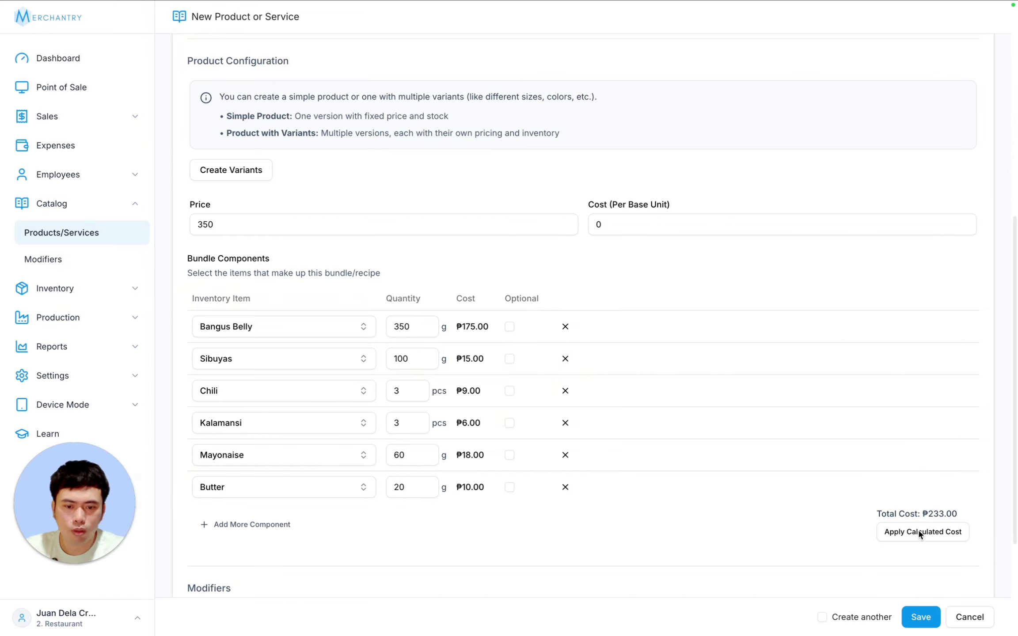
{"action": "left_click", "coordinate": [941, 532]}
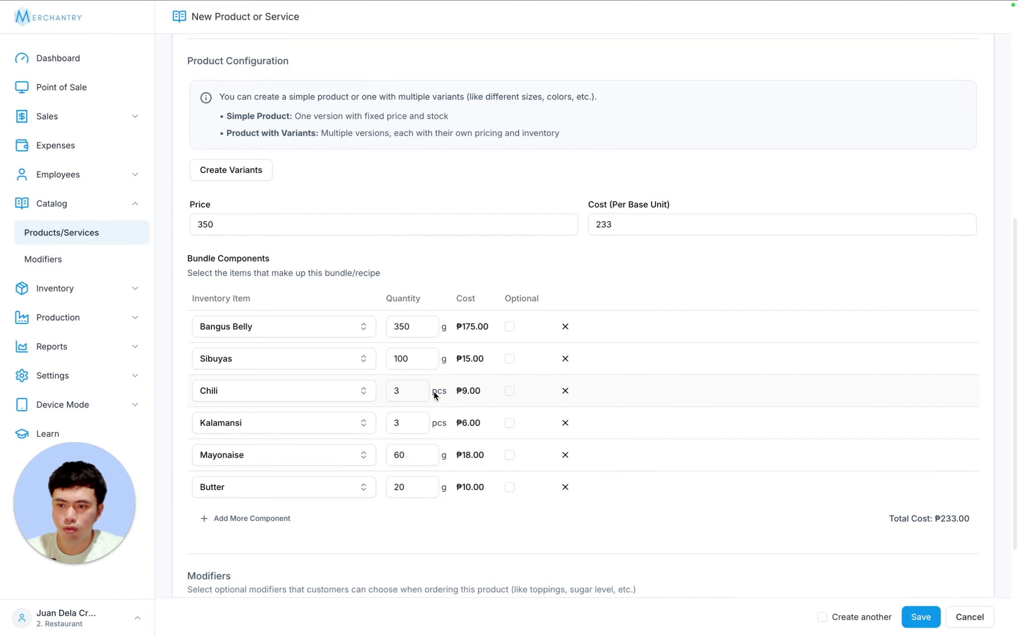
- Attach bangus-sisig.png as the product image
{"action": "scroll", "coordinate": [610, 416], "scroll_direction": "down", "scroll_amount": 4}
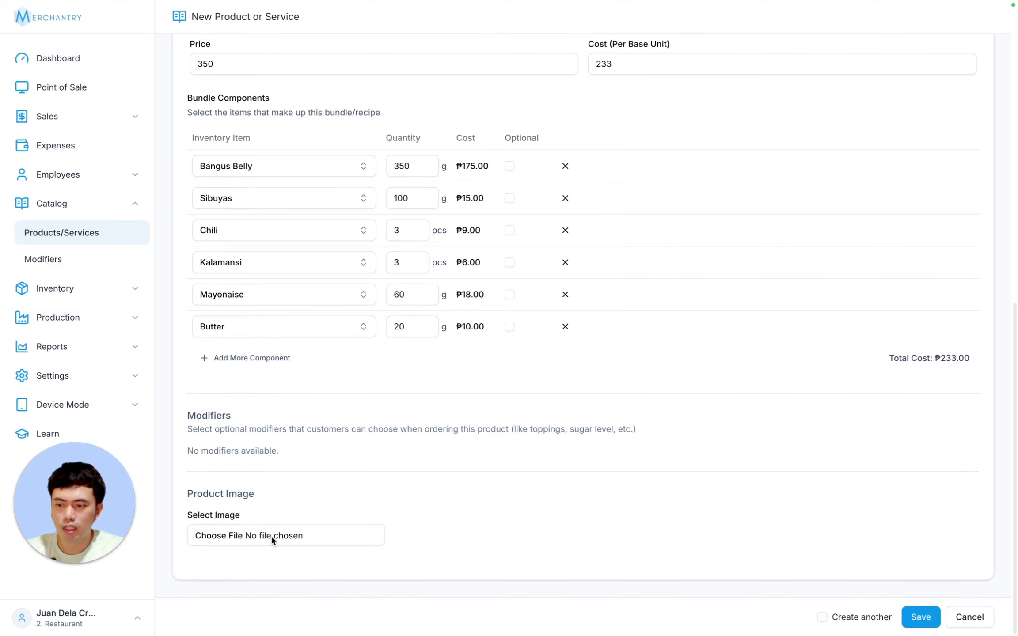
{"action": "left_click", "coordinate": [245, 533]}
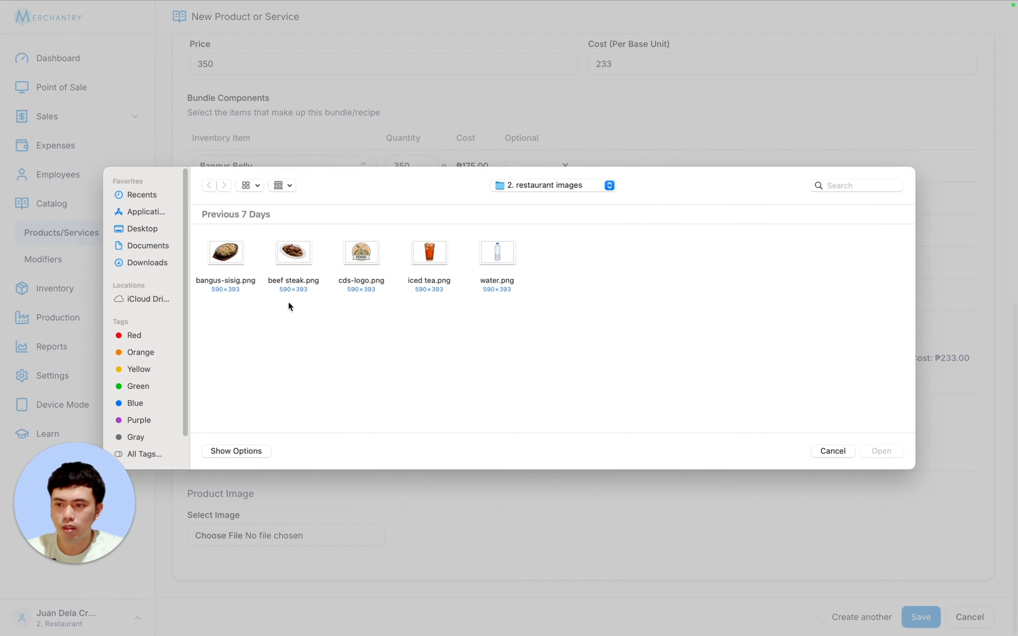
{"action": "left_click", "coordinate": [228, 260]}
{"action": "left_click", "coordinate": [893, 455]}
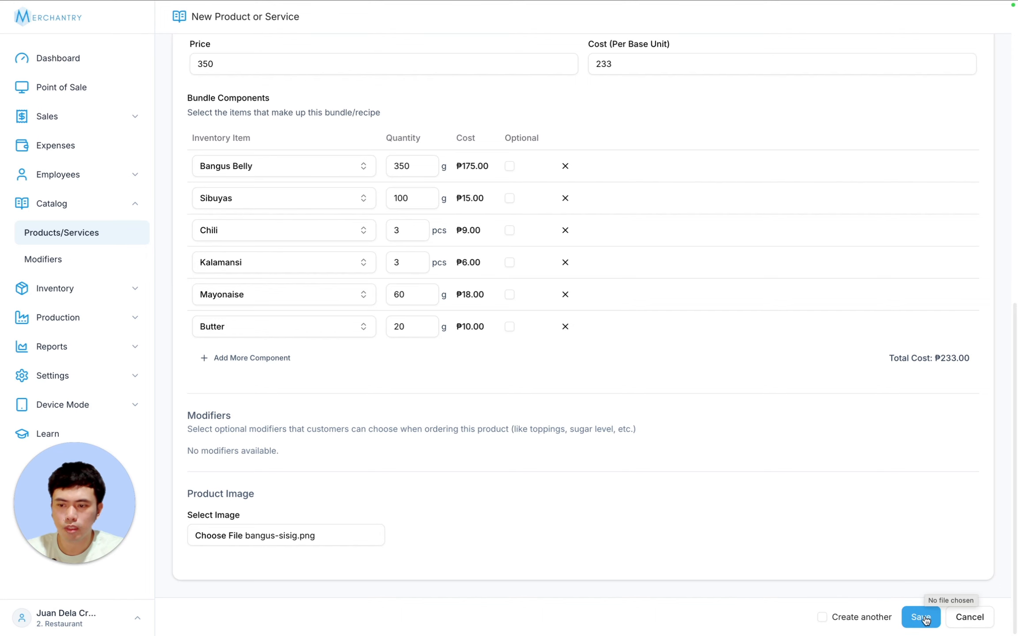
- Save the Bangus Sisig product priced at ₱350.00
{"action": "left_click", "coordinate": [923, 618]}
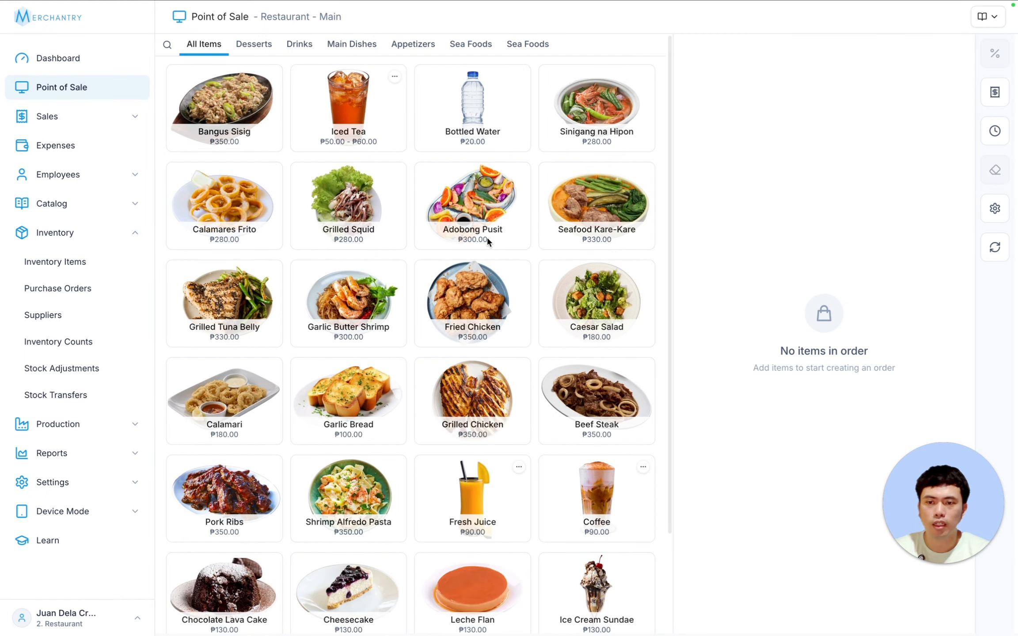
- Start a cashier shift with an initial cash amount of 0
{"action": "left_click", "coordinate": [995, 133]}
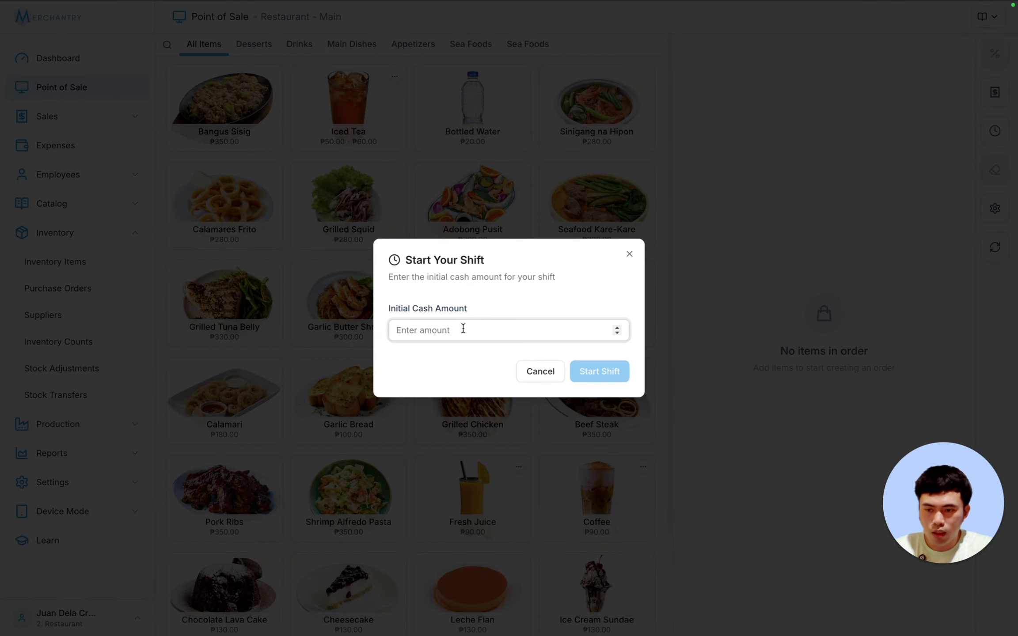
{"action": "type", "text": "0"}
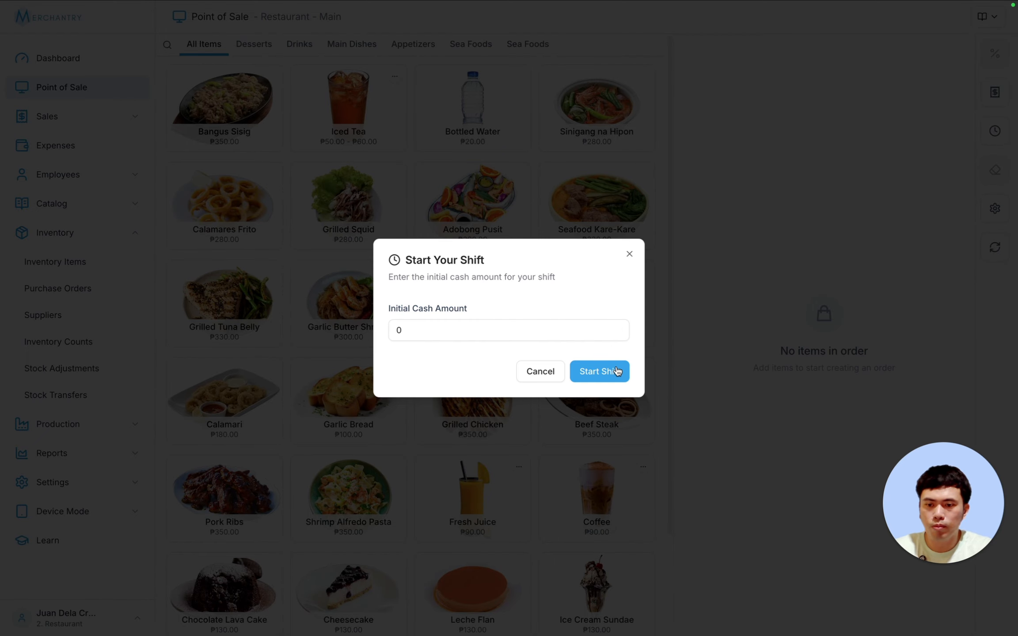
{"action": "left_click", "coordinate": [616, 371]}
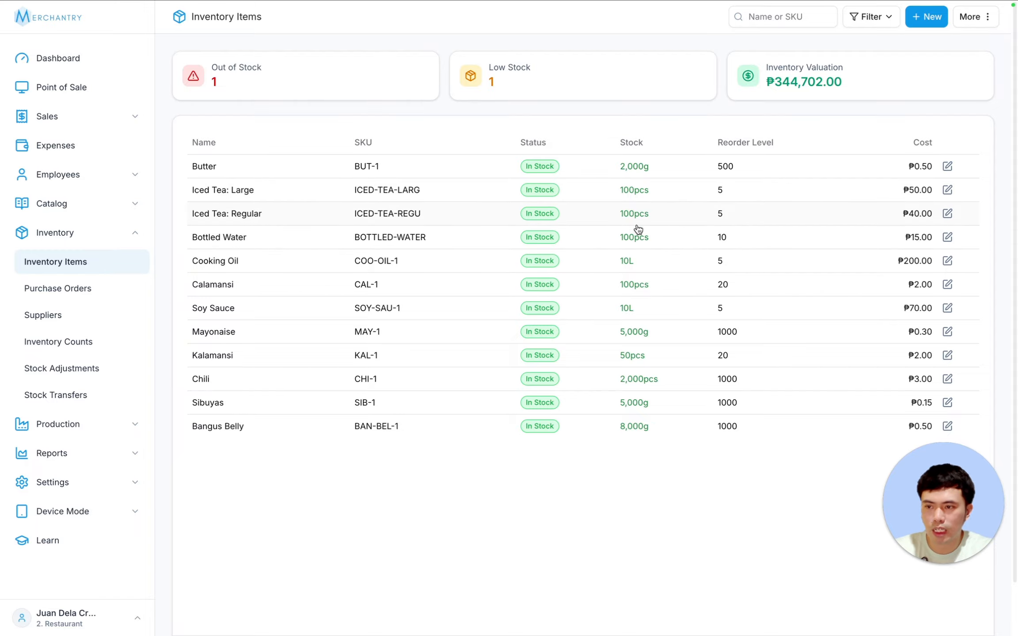
- Order one Bottled Water and one Regular Iced Tea (₱70.00) and proceed to payment
{"action": "left_click", "coordinate": [79, 88]}
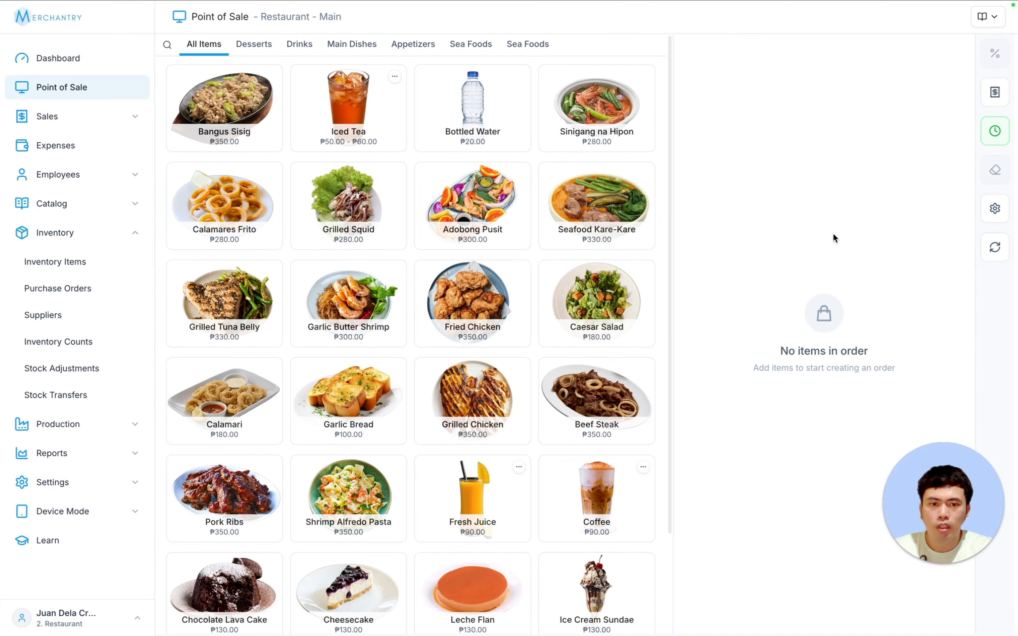
{"action": "left_click", "coordinate": [471, 103]}
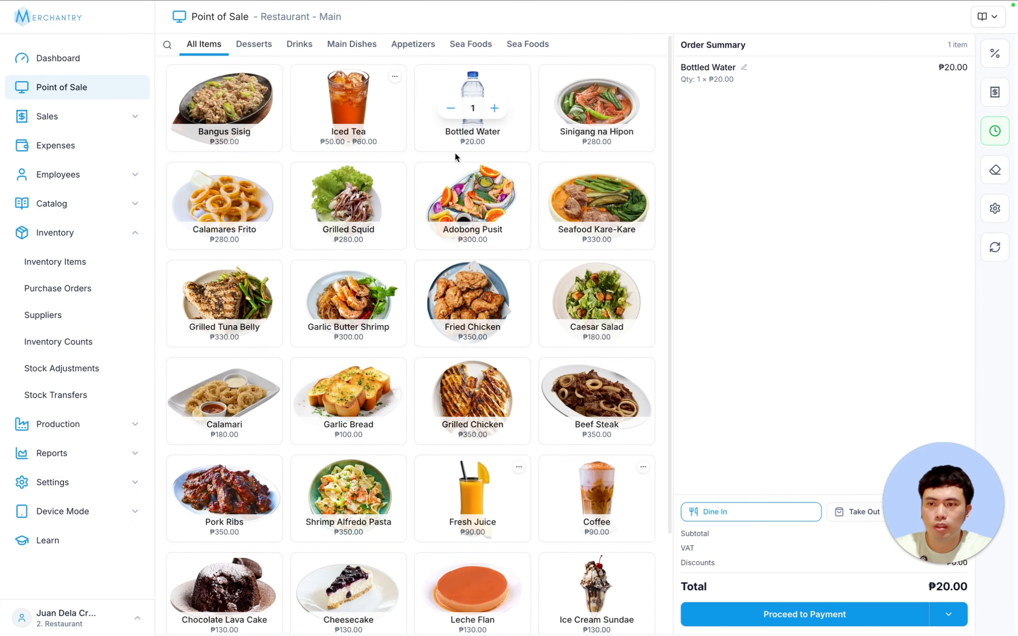
{"action": "left_click", "coordinate": [341, 107]}
{"action": "left_click", "coordinate": [468, 268]}
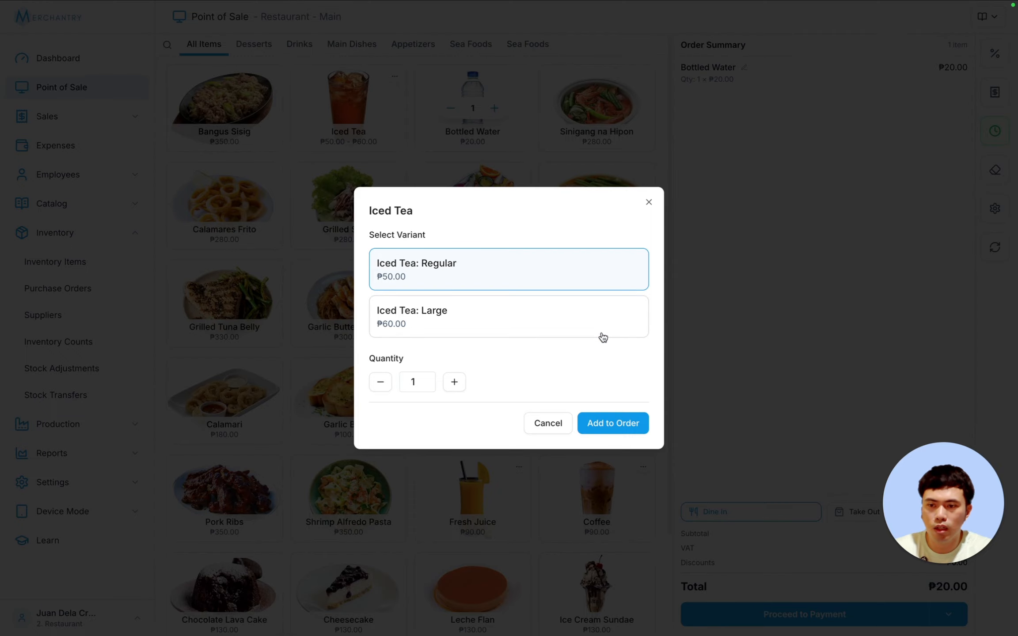
{"action": "left_click", "coordinate": [621, 428]}
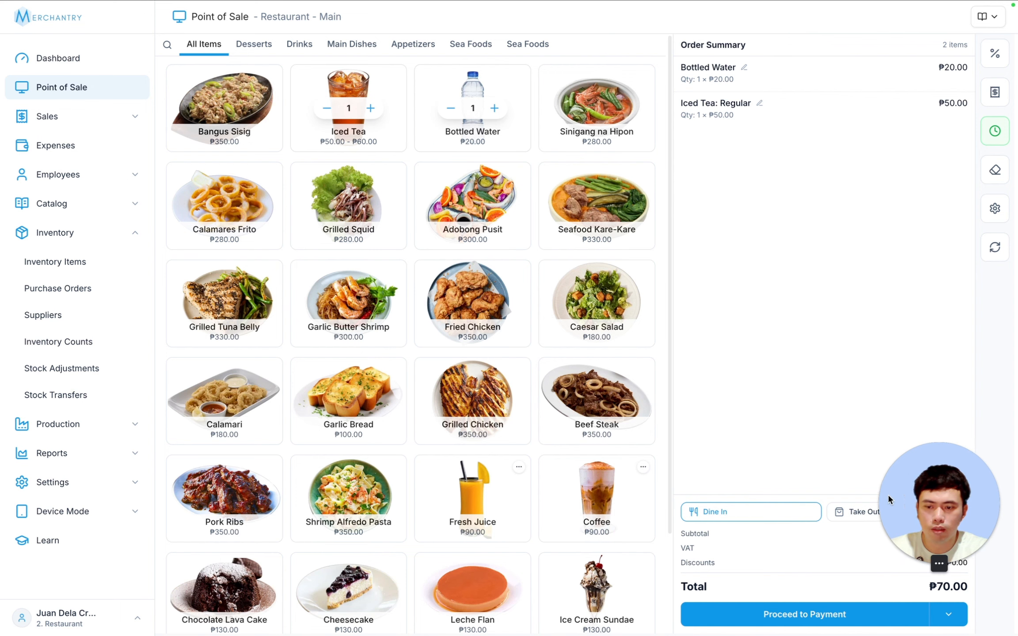
{"action": "left_click_drag", "start_coordinate": [967, 526], "coordinate": [150, 525]}
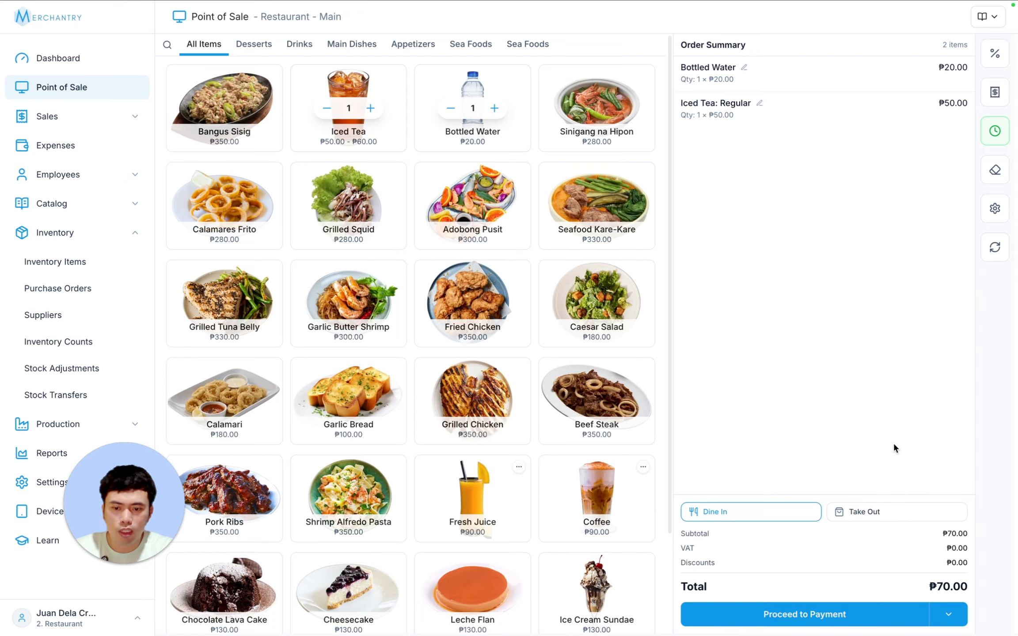
{"action": "left_click", "coordinate": [815, 619]}
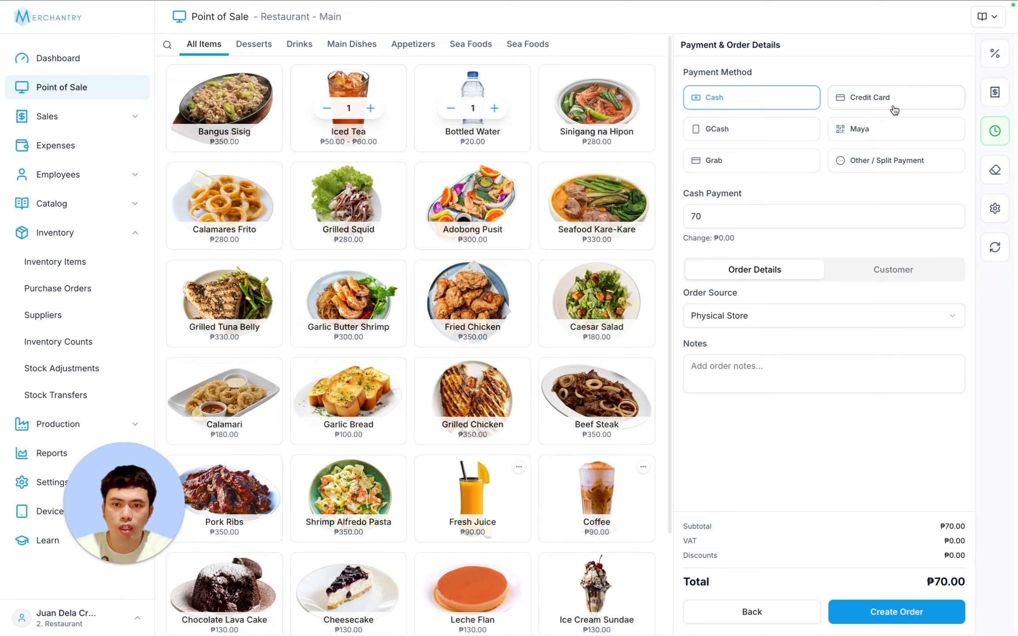
- Enter ₱100.00 as the cash payment amount for the ₱70.00 order
{"action": "left_click", "coordinate": [912, 167]}
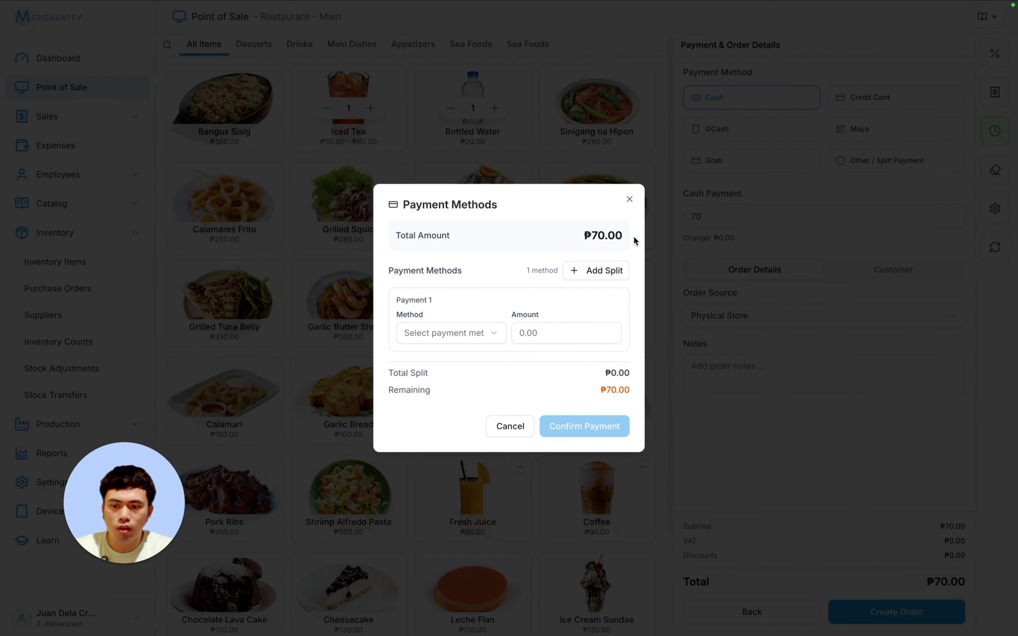
{"action": "left_click", "coordinate": [516, 426]}
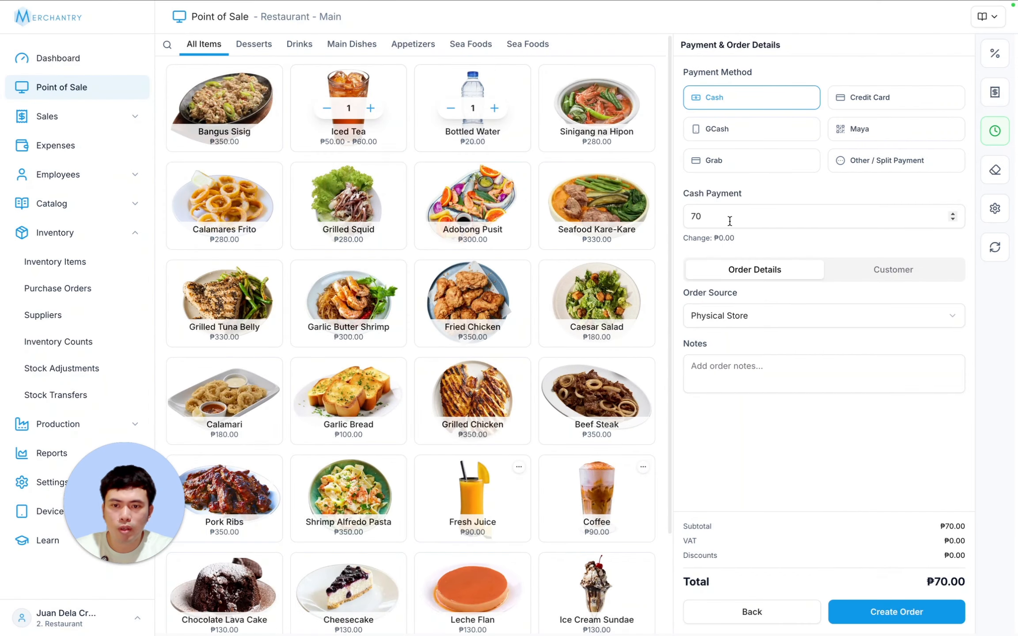
{"action": "left_click", "coordinate": [729, 220]}
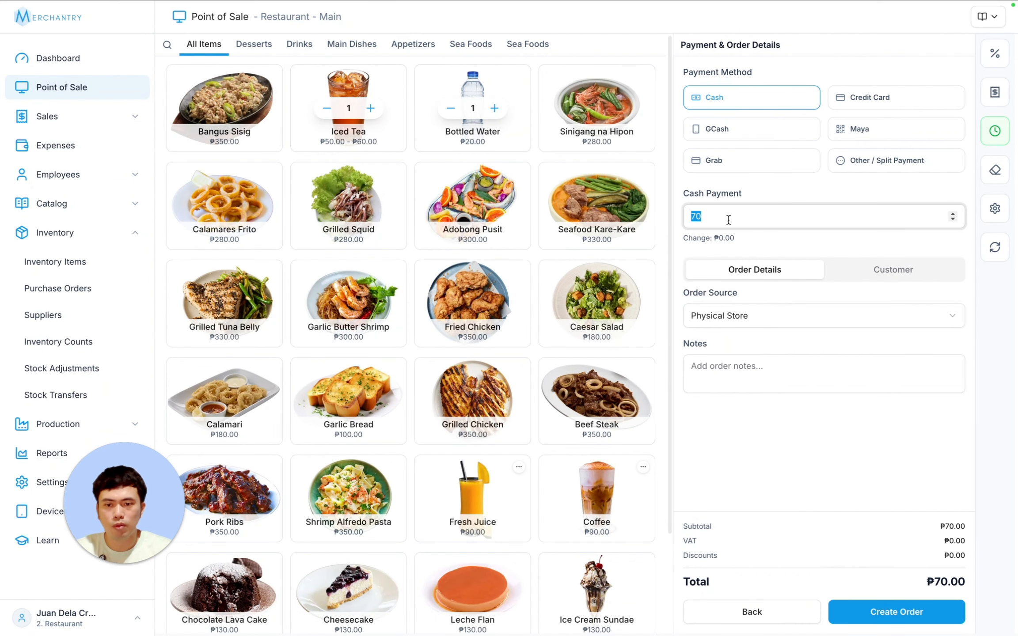
{"action": "type", "text": "100"}
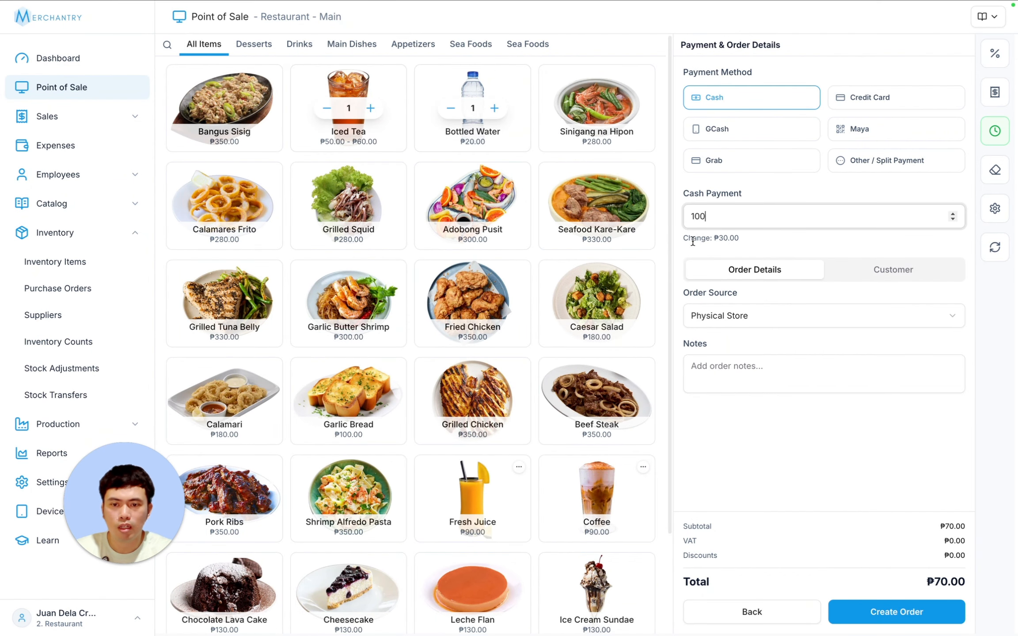
{"action": "left_click_drag", "start_coordinate": [689, 238], "coordinate": [734, 238]}
{"action": "left_click", "coordinate": [766, 237]}
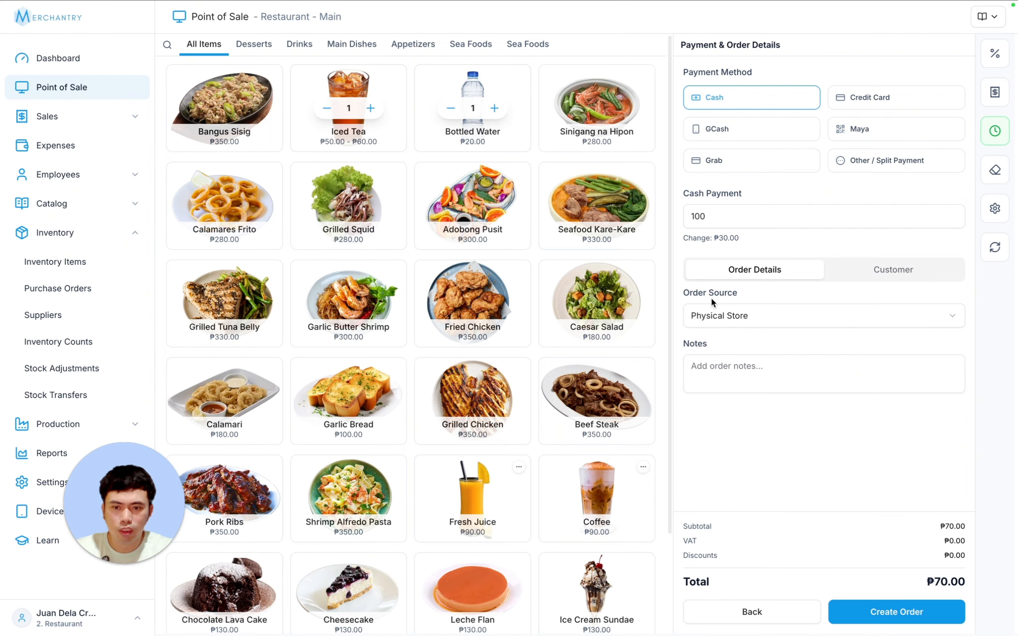
- Keep Physical Store as the order source and create the order
{"action": "left_click", "coordinate": [748, 314]}
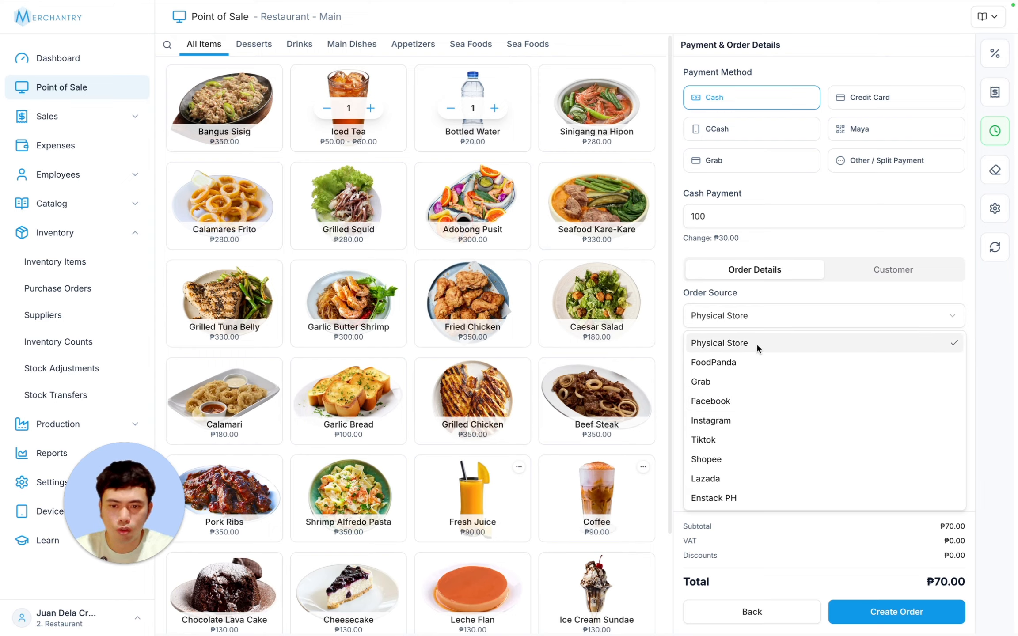
{"action": "left_click", "coordinate": [765, 312]}
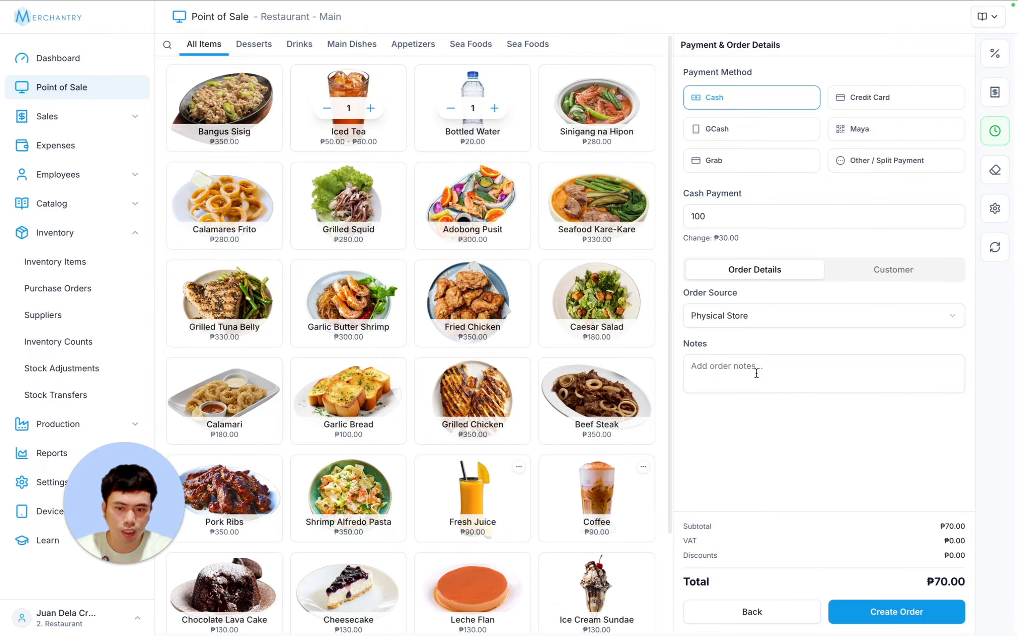
{"action": "left_click", "coordinate": [902, 614]}
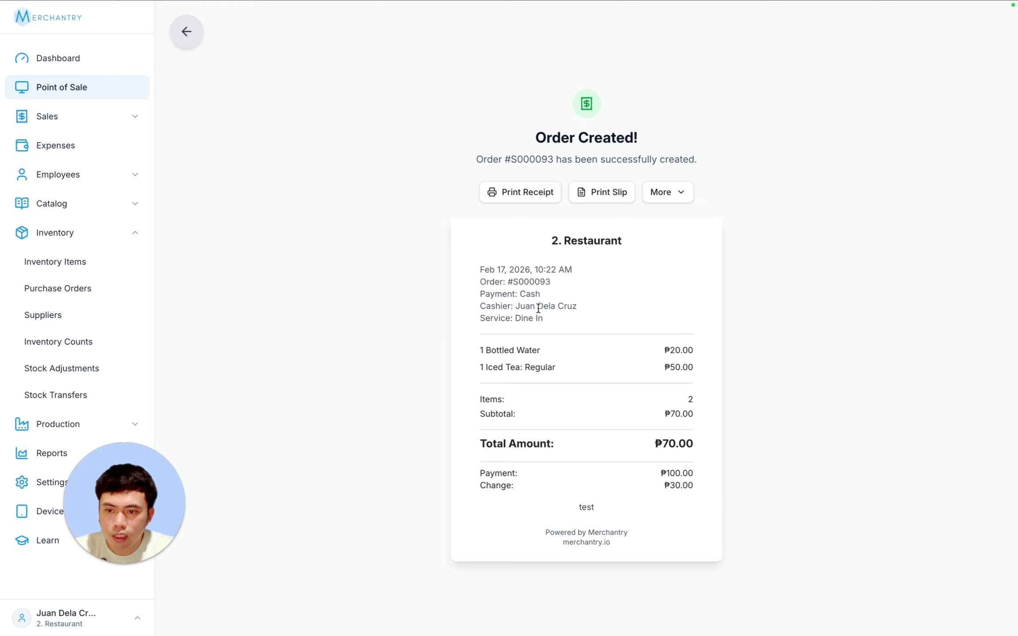
{"action": "left_click_drag", "start_coordinate": [481, 350], "coordinate": [695, 372]}
{"action": "left_click", "coordinate": [676, 351]}
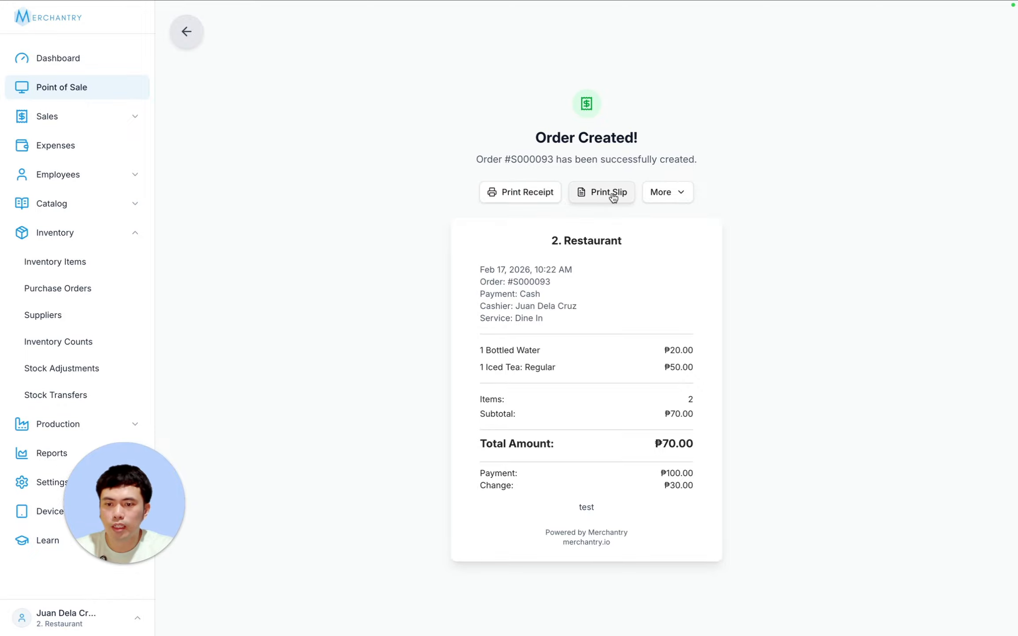
{"action": "left_click", "coordinate": [671, 195]}
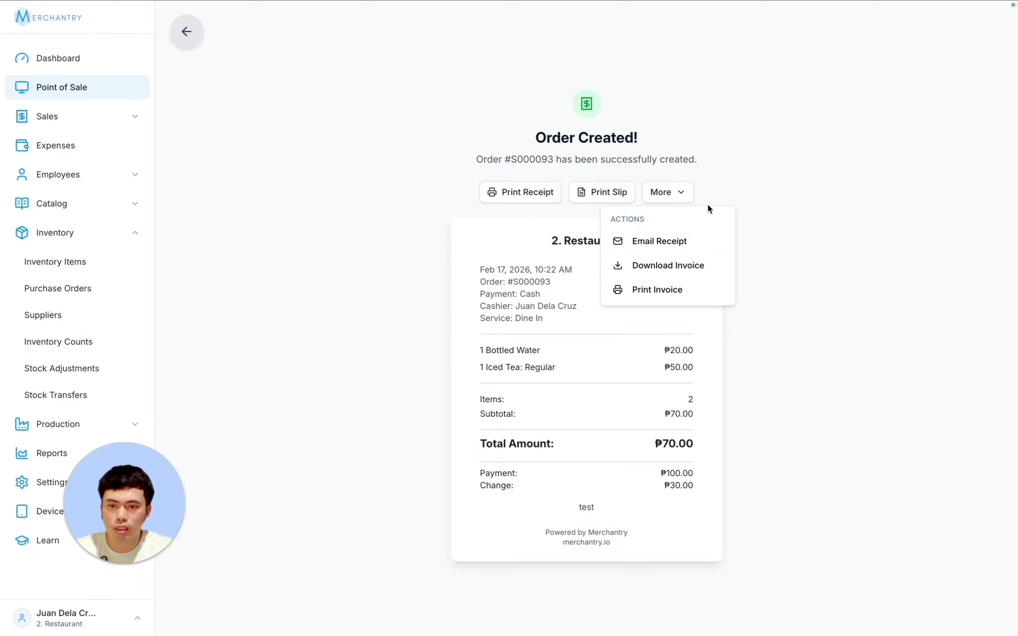
{"action": "left_click", "coordinate": [866, 298]}
{"action": "left_click_drag", "start_coordinate": [82, 523], "coordinate": [803, 503]}
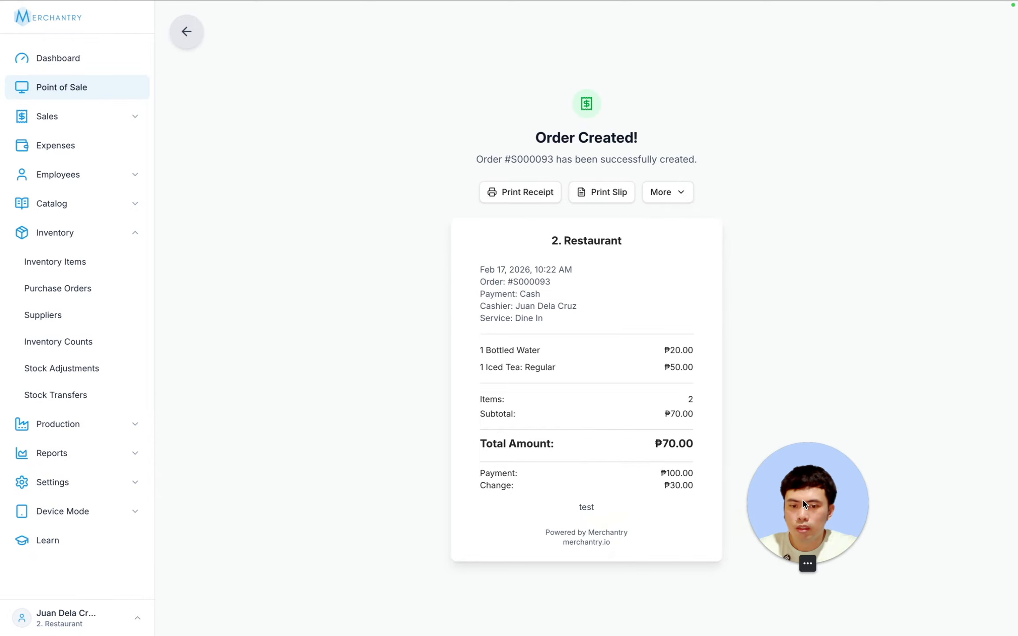
- Open the Inventory Items list to check Iced Tea: Regular and Bottled Water at 99pcs
{"action": "left_click", "coordinate": [56, 265]}
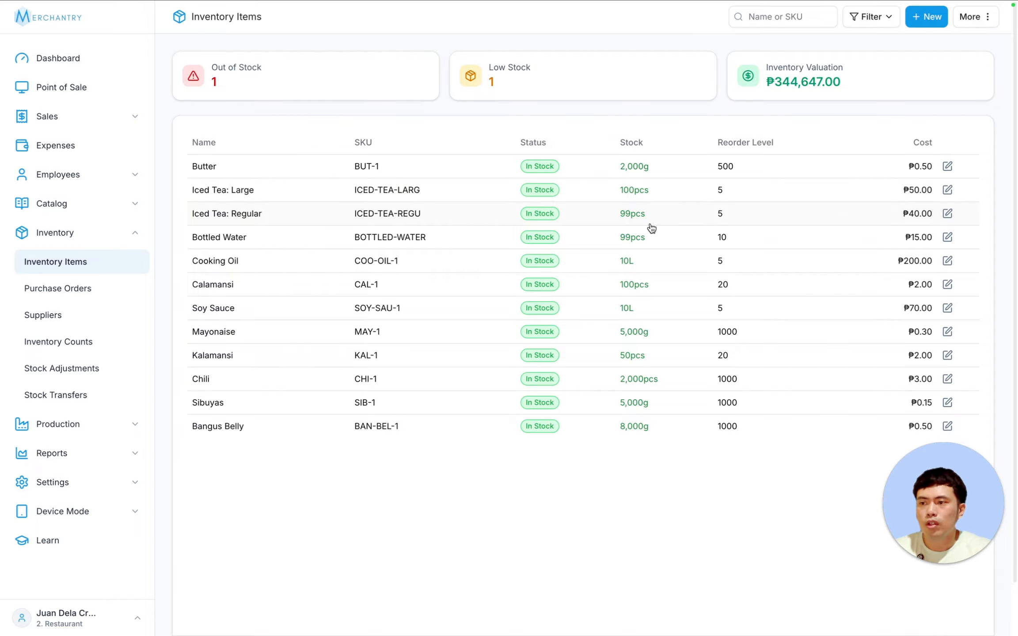
- Create a ₱350.00 GCash order for one Bangus Sisig, then check the deducted ingredient stock
{"action": "left_click", "coordinate": [88, 88]}
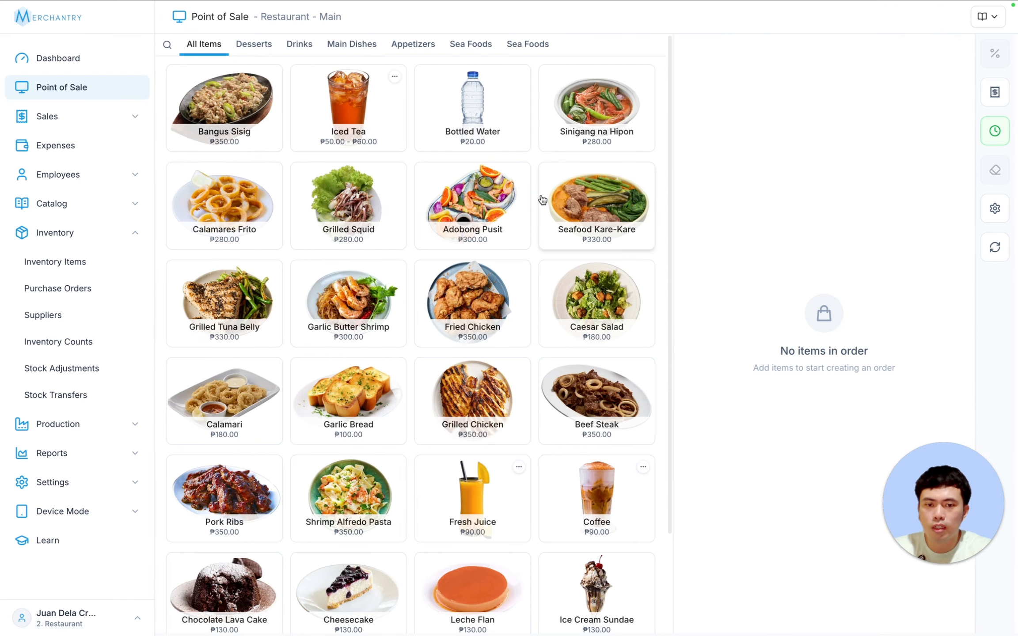
{"action": "left_click", "coordinate": [228, 108]}
{"action": "left_click", "coordinate": [824, 616]}
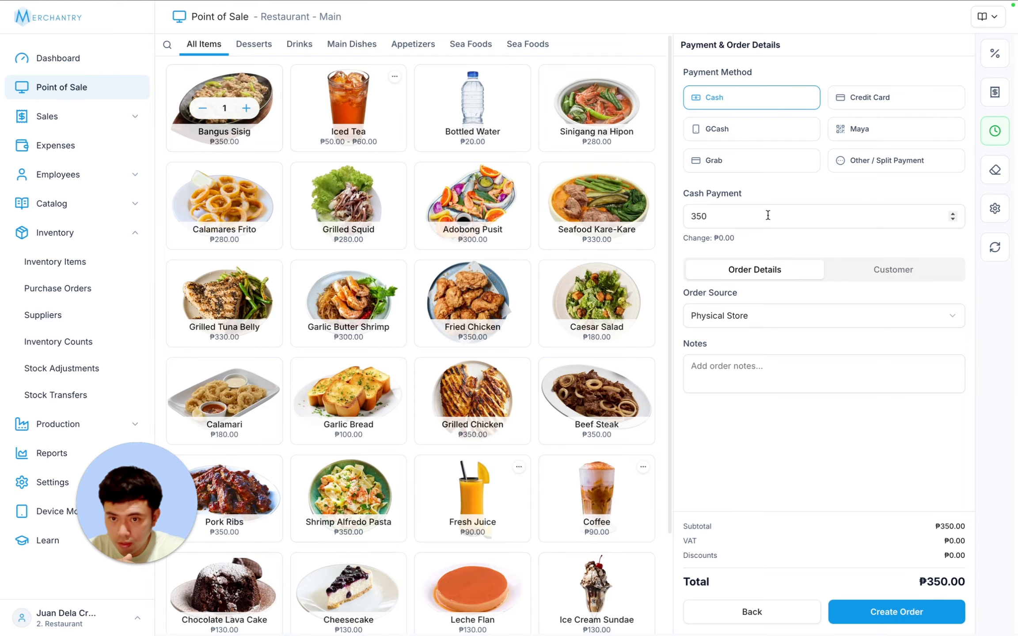
{"action": "left_click", "coordinate": [751, 131]}
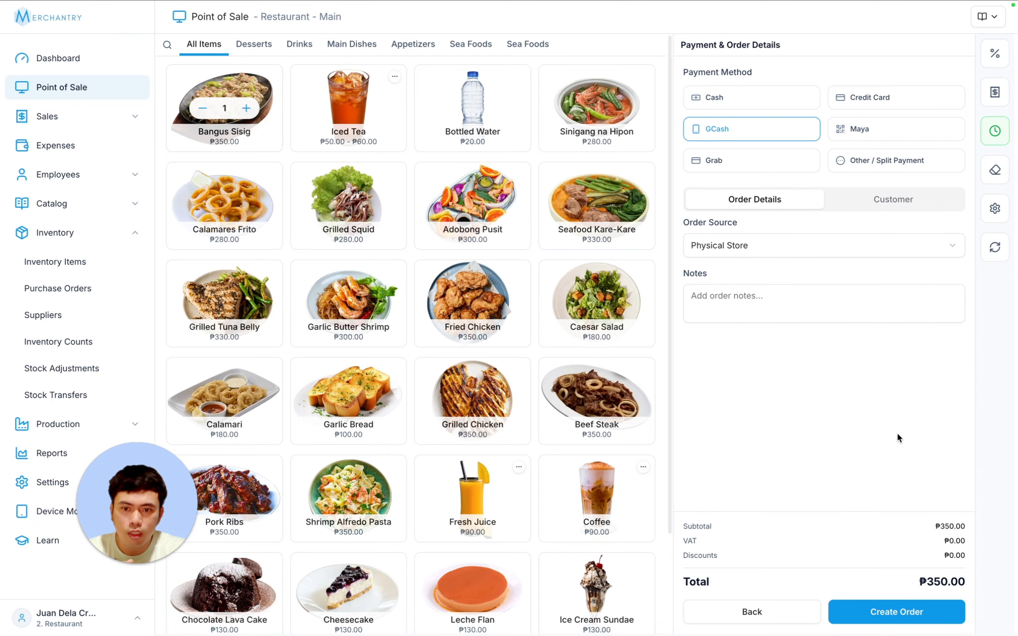
{"action": "left_click", "coordinate": [911, 618]}
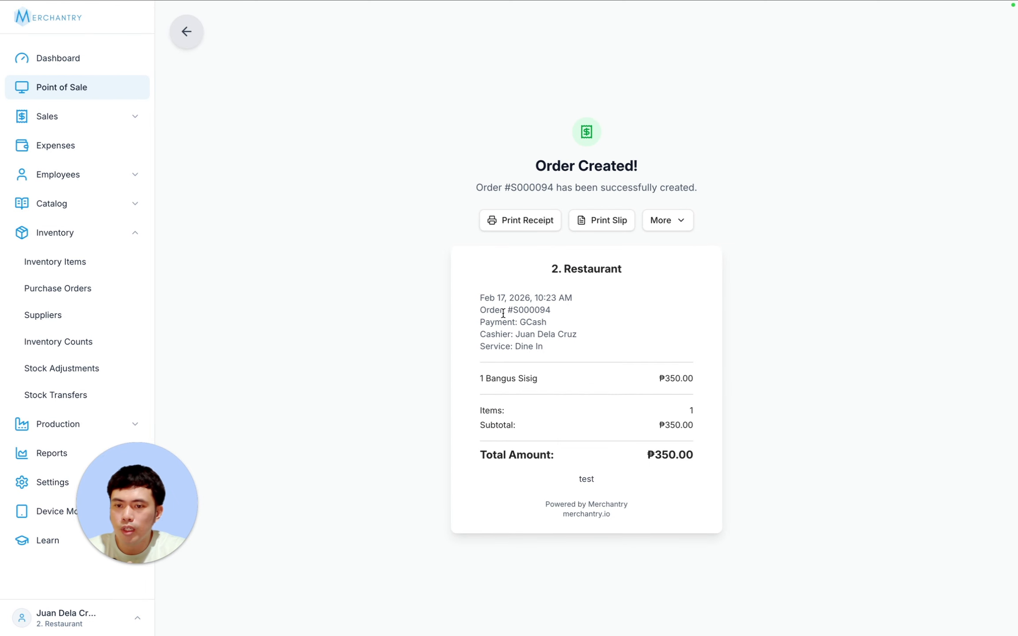
{"action": "left_click", "coordinate": [75, 264]}
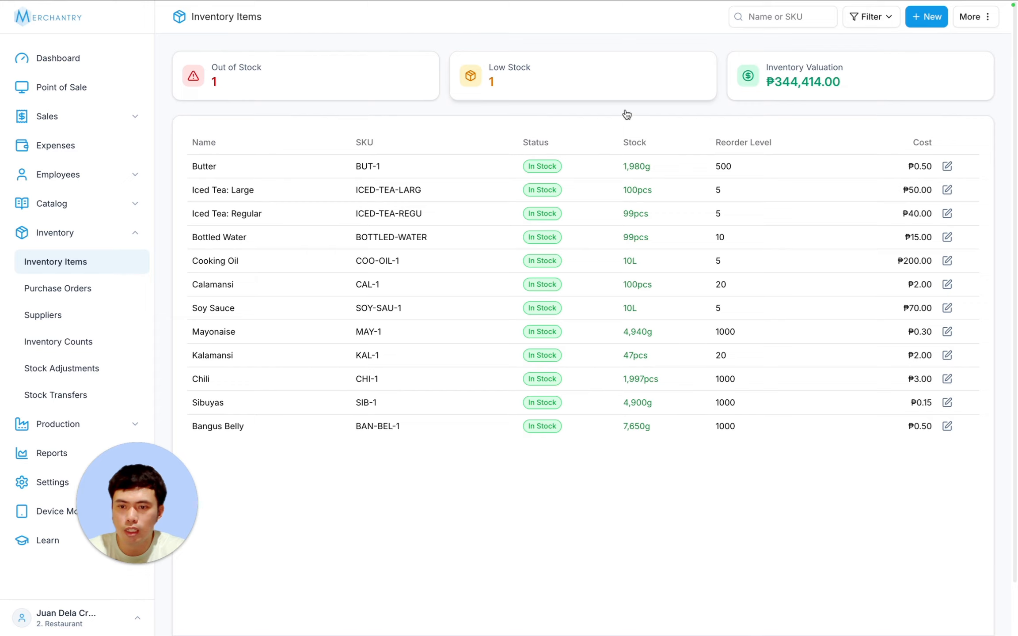
- Open the Dashboard and highlight the last order's creator line
{"action": "left_click_drag", "start_coordinate": [187, 537], "coordinate": [994, 536]}
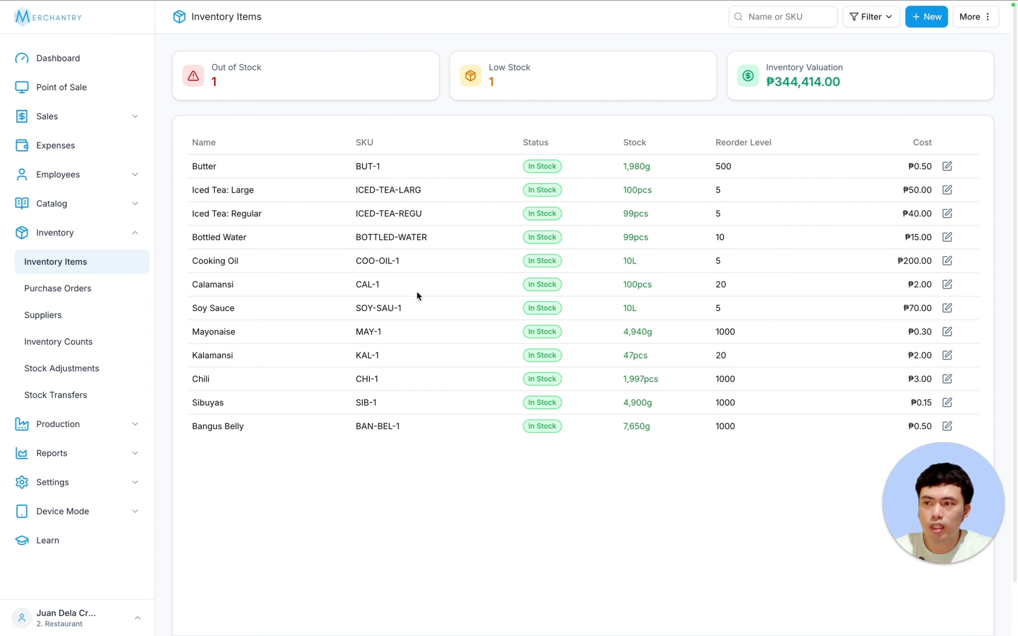
{"action": "left_click", "coordinate": [37, 65]}
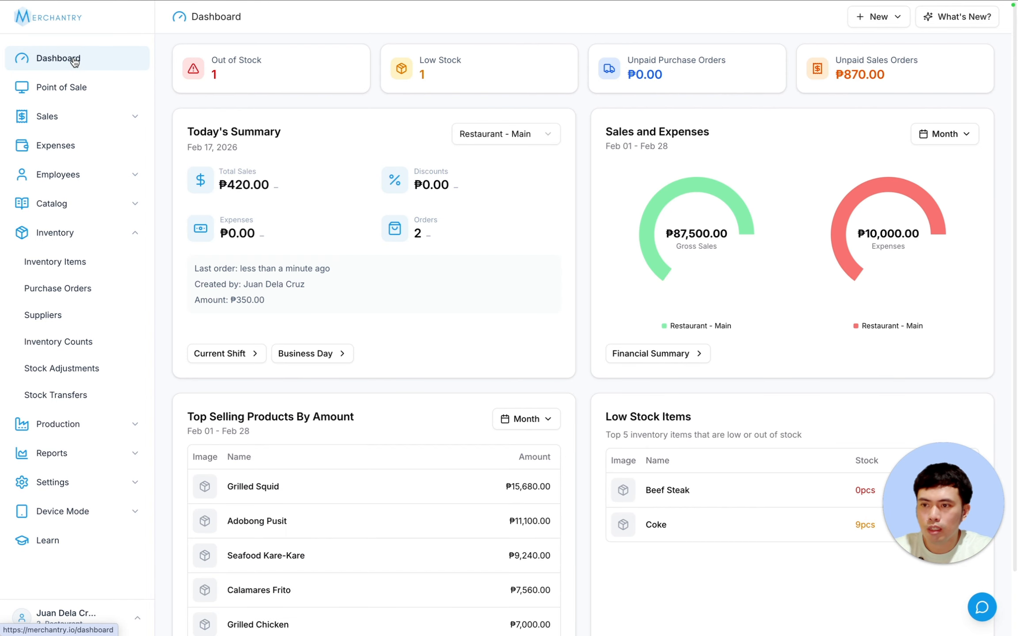
{"action": "mouse_move", "coordinate": [660, 196]}
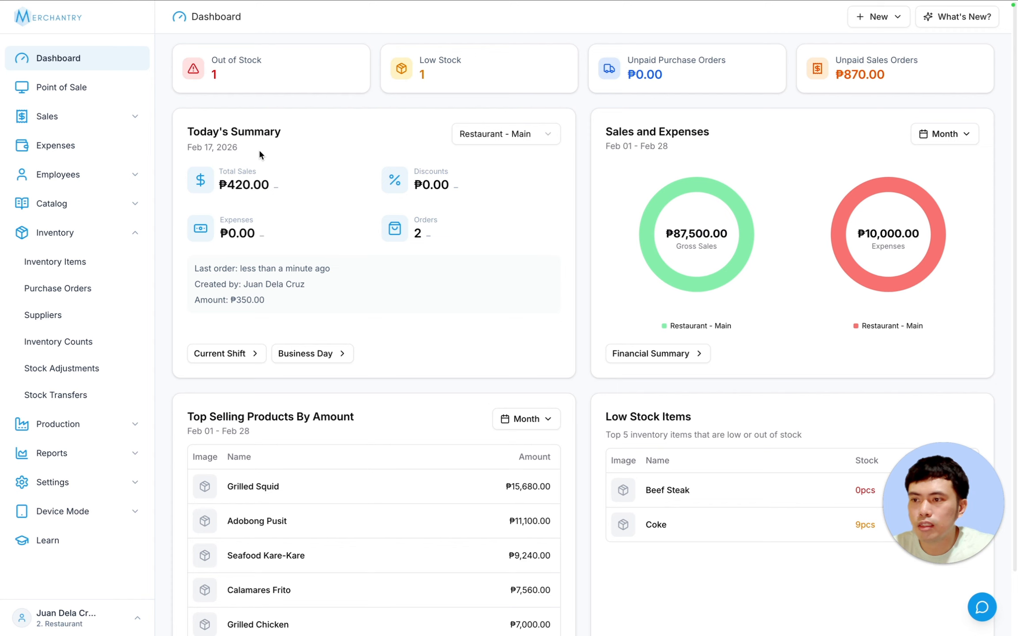
{"action": "left_click_drag", "start_coordinate": [195, 284], "coordinate": [305, 284]}
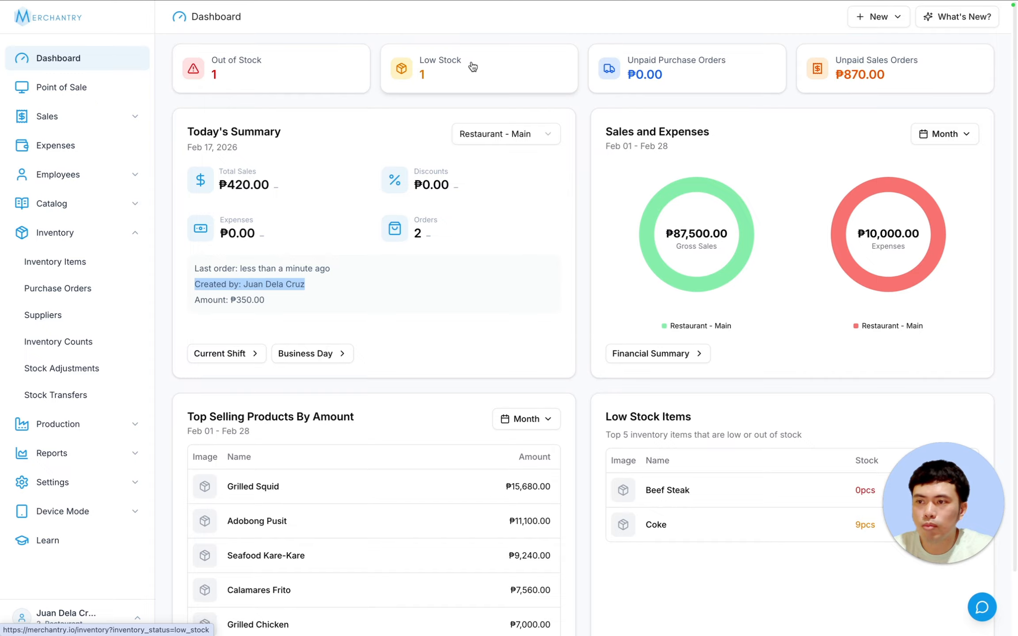
- Review the Out of Stock and Low Stock item lists, then check the Dashboard's period choices
{"action": "left_click", "coordinate": [289, 69]}
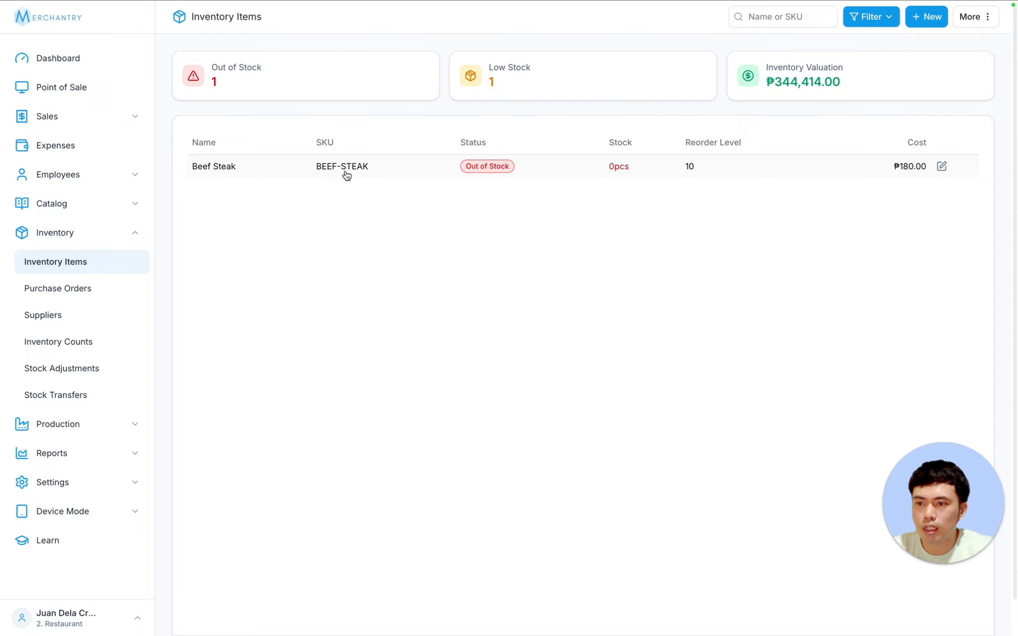
{"action": "left_click", "coordinate": [520, 92]}
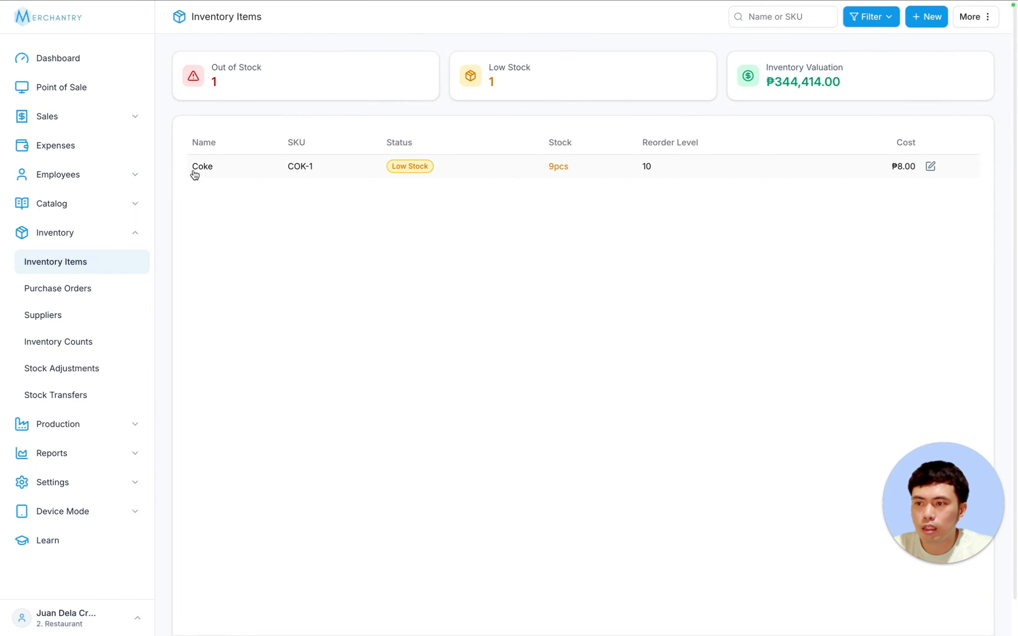
{"action": "left_click", "coordinate": [78, 66]}
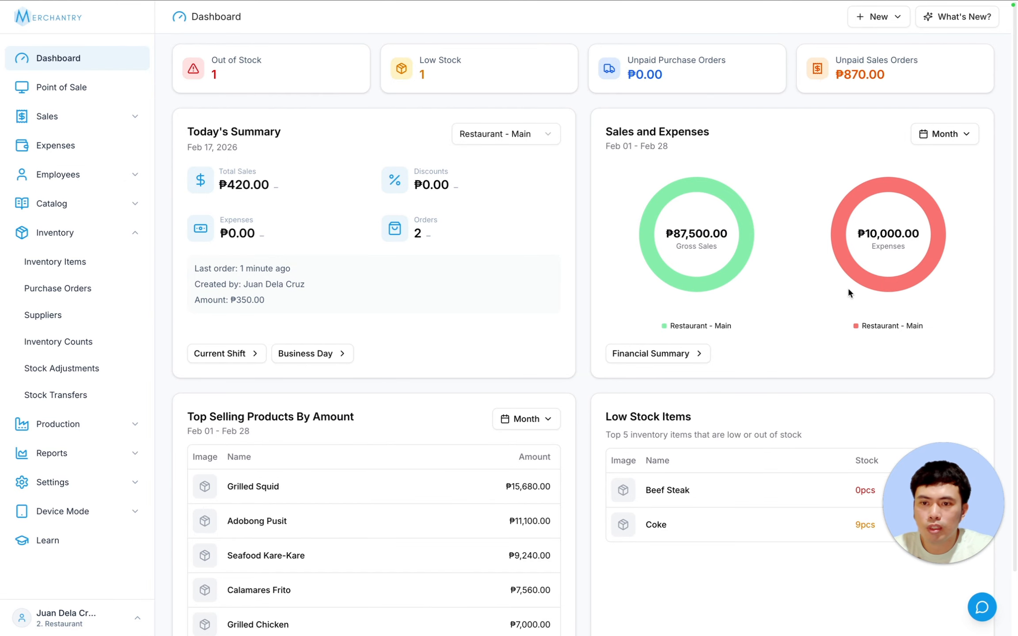
{"action": "left_click", "coordinate": [945, 137]}
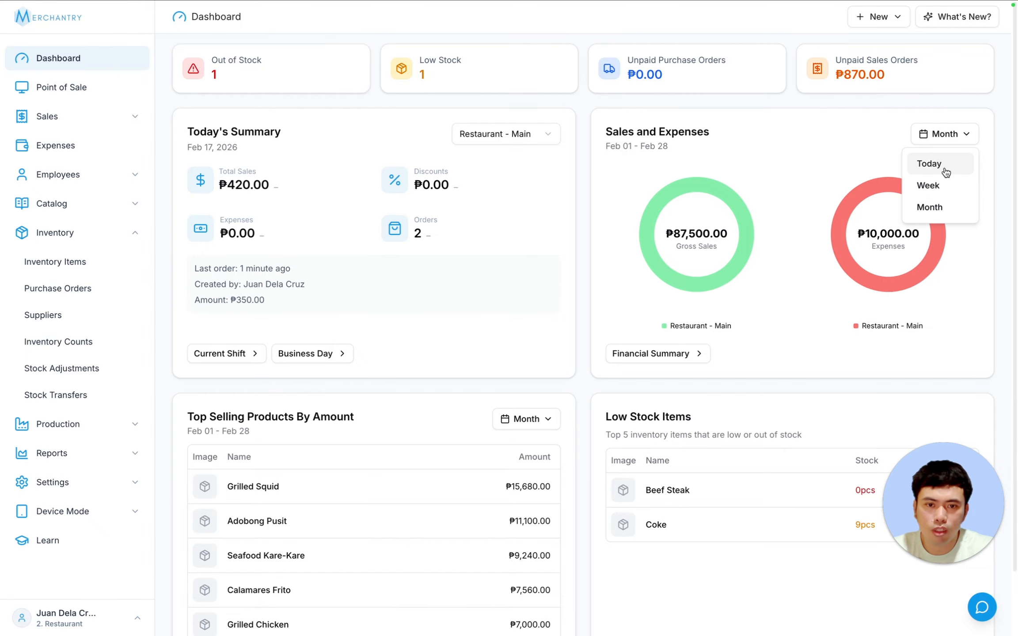
{"action": "scroll", "coordinate": [387, 344], "scroll_direction": "down", "scroll_amount": 2}
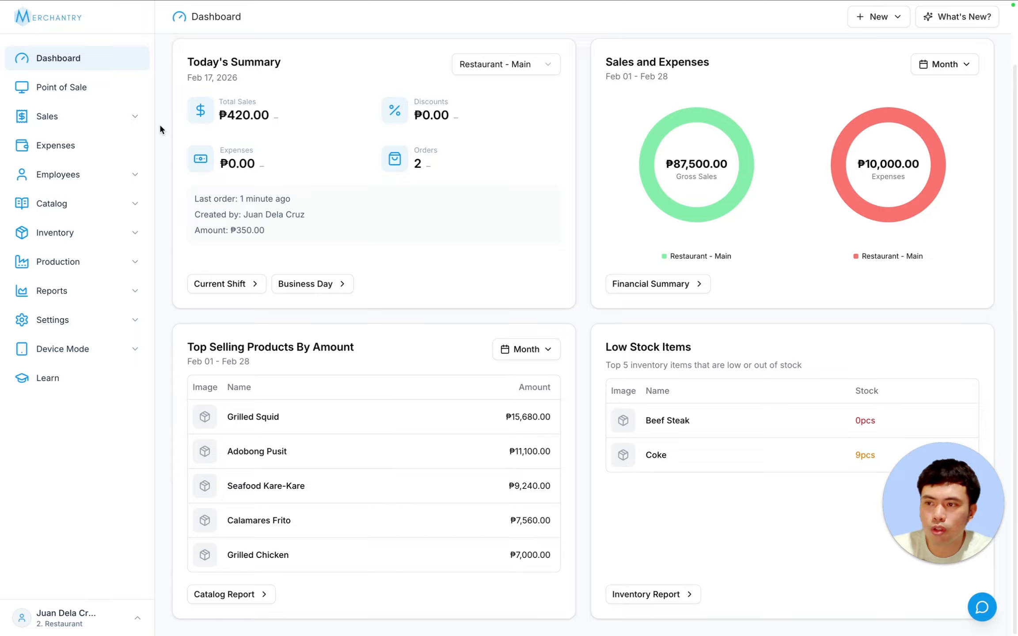
- Void sales order S000094 for the ₱350.00 Bangus Sisig and return to the Dashboard
{"action": "left_click", "coordinate": [133, 117]}
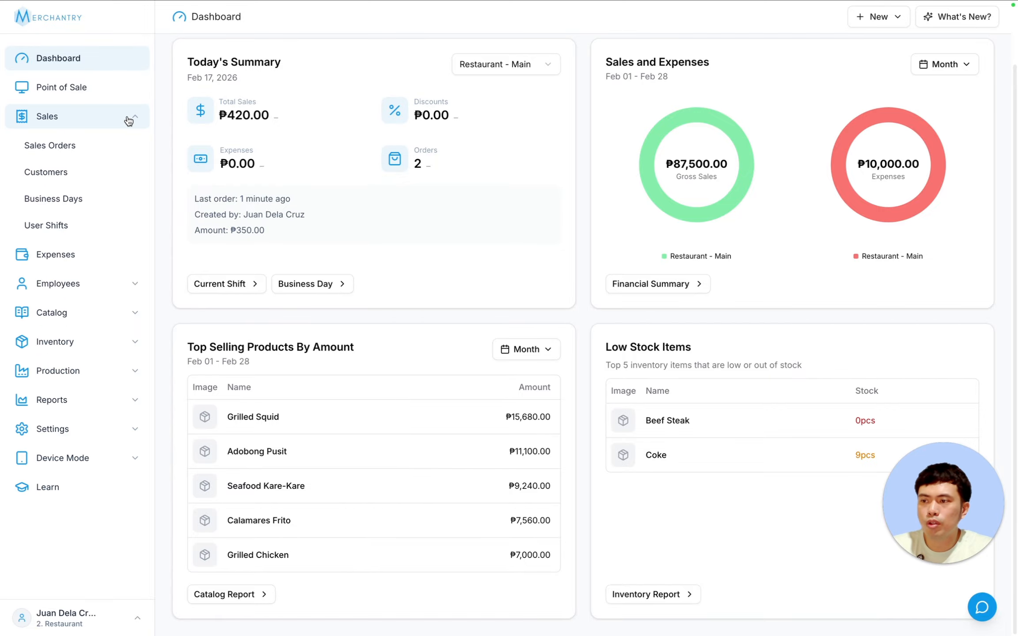
{"action": "left_click", "coordinate": [92, 147]}
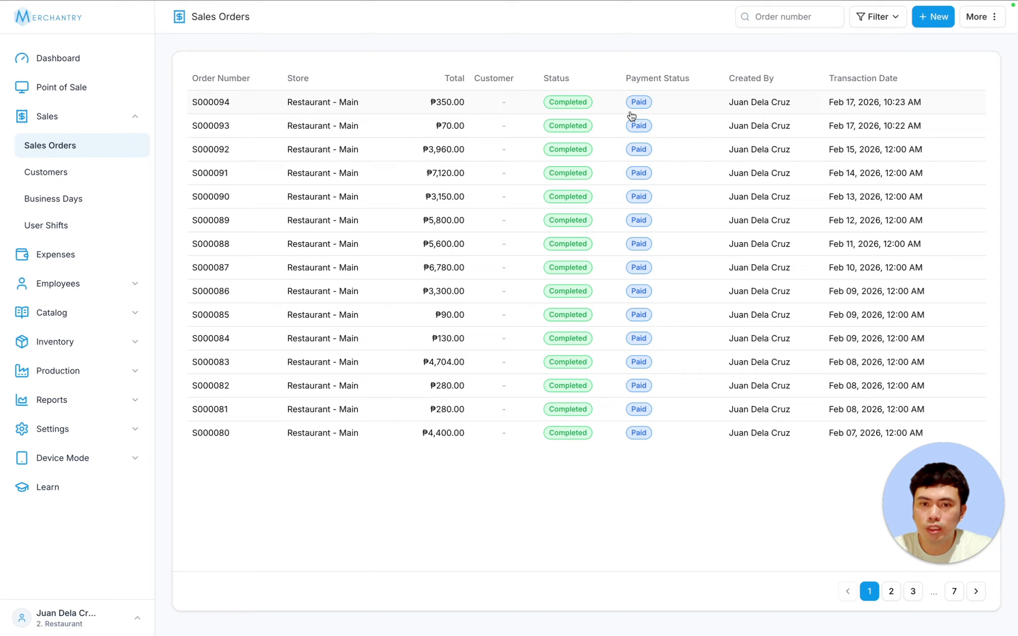
{"action": "left_click", "coordinate": [572, 109]}
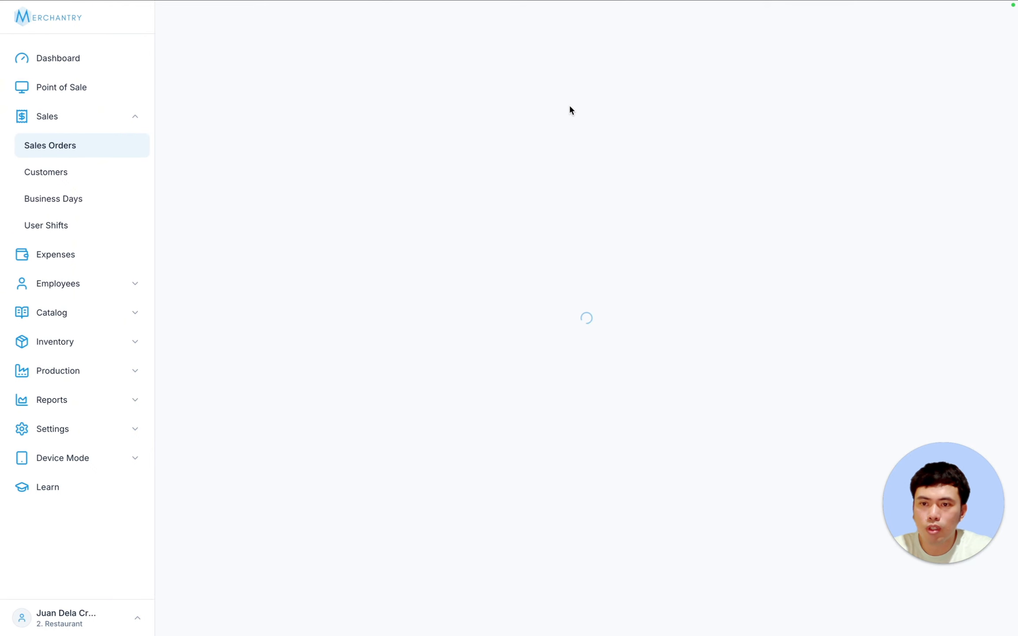
{"action": "left_click_drag", "start_coordinate": [941, 504], "coordinate": [168, 533]}
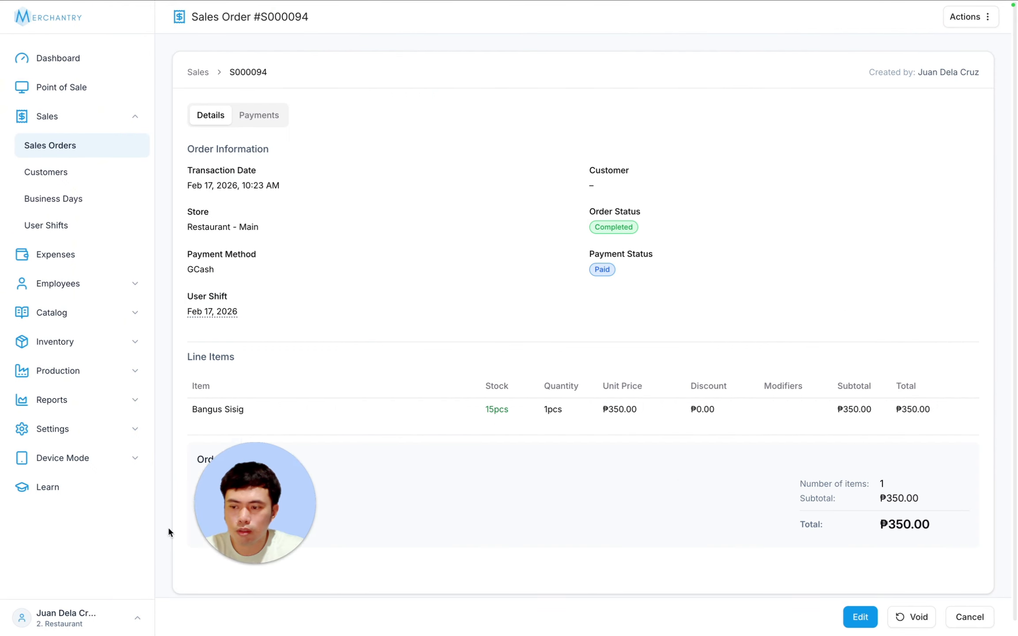
{"action": "left_click", "coordinate": [913, 618]}
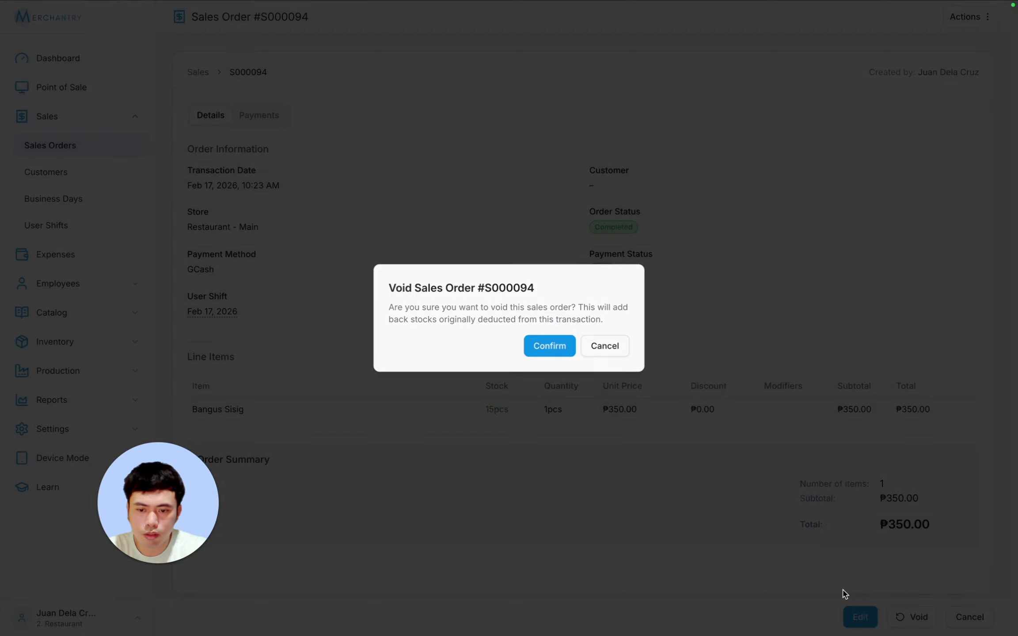
{"action": "left_click", "coordinate": [553, 351]}
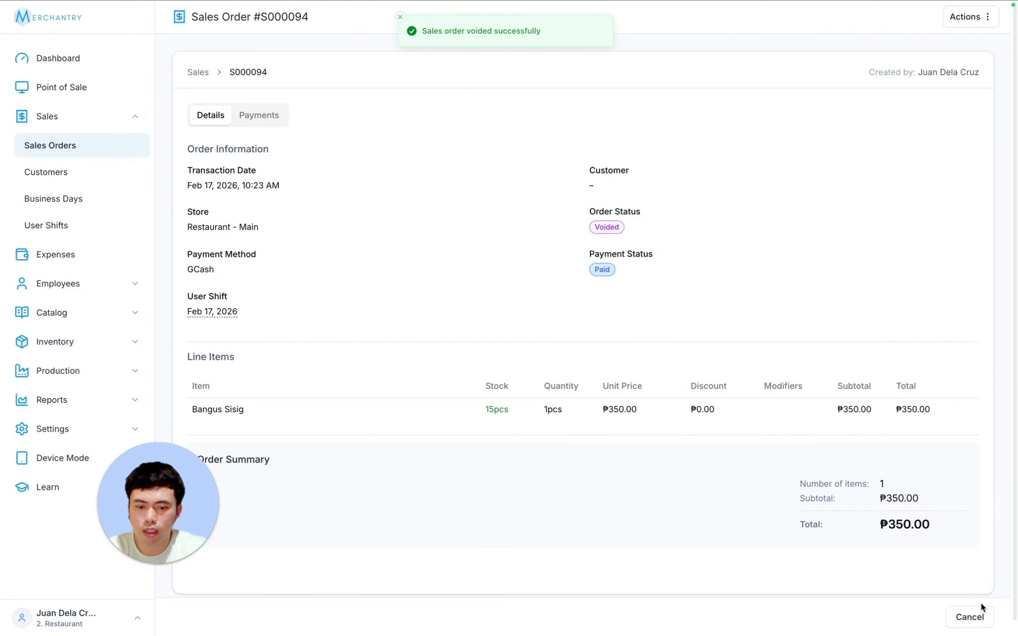
{"action": "left_click", "coordinate": [972, 616]}
{"action": "left_click", "coordinate": [66, 67]}
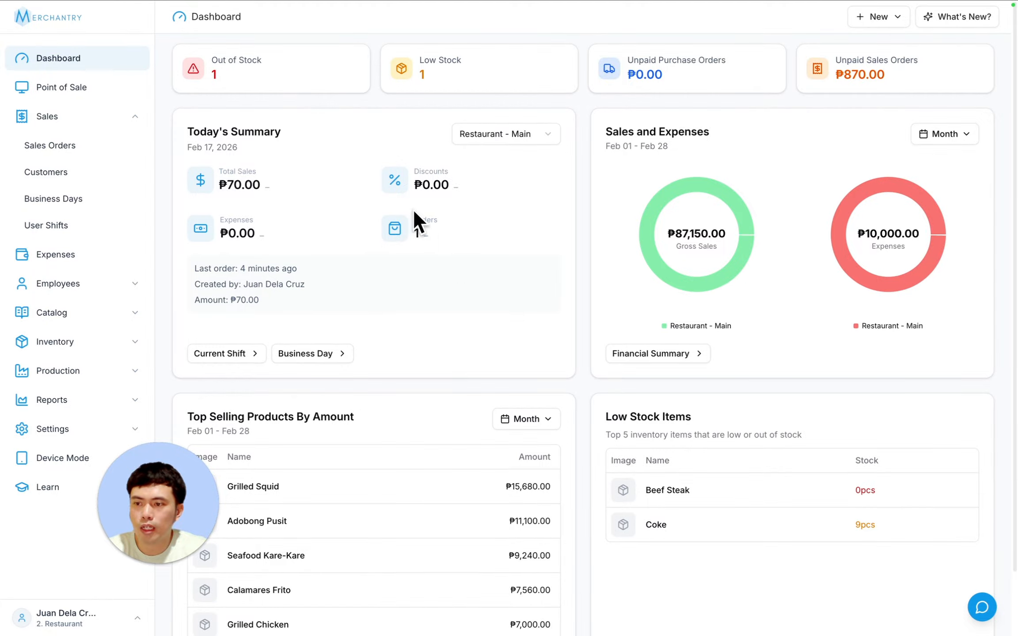
- Add Bangus Sisig and Calamares Frito to a new order with a Senior 20% order-wide discount
{"action": "left_click", "coordinate": [98, 341]}
{"action": "left_click", "coordinate": [62, 370]}
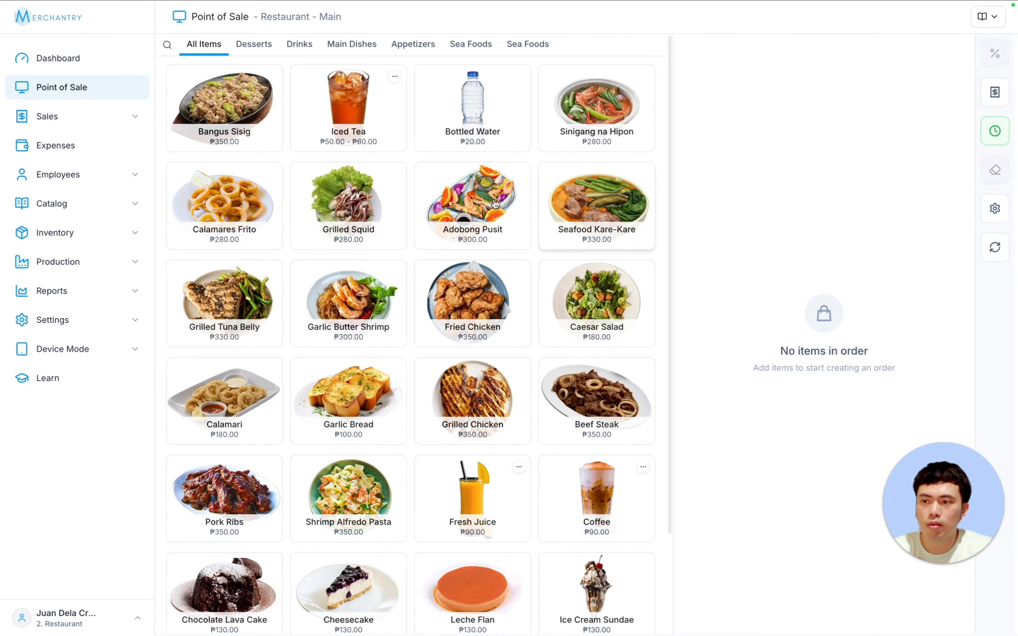
{"action": "left_click", "coordinate": [221, 114]}
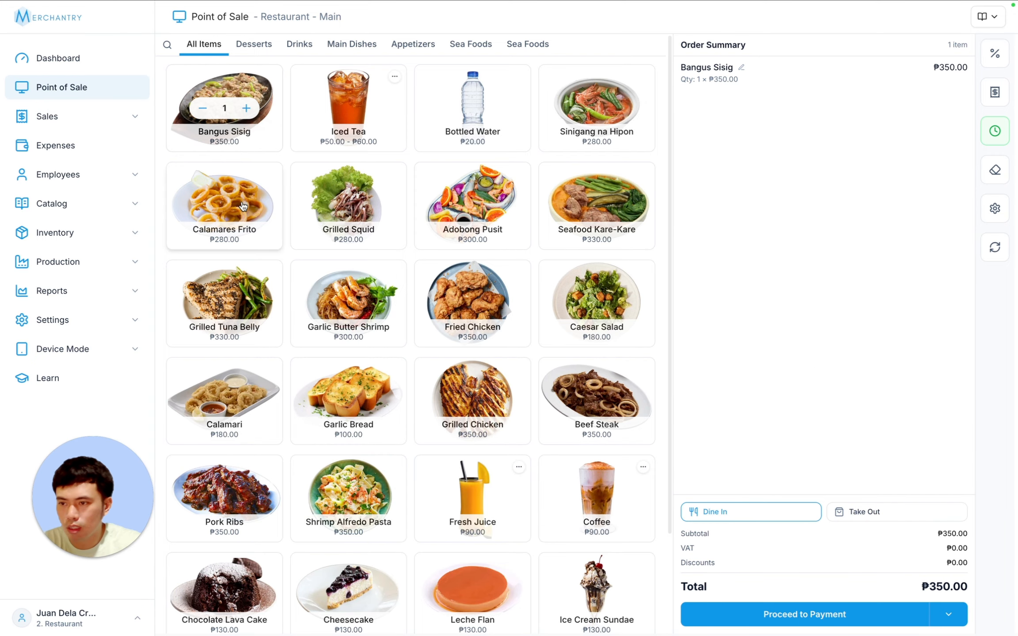
{"action": "left_click", "coordinate": [225, 203]}
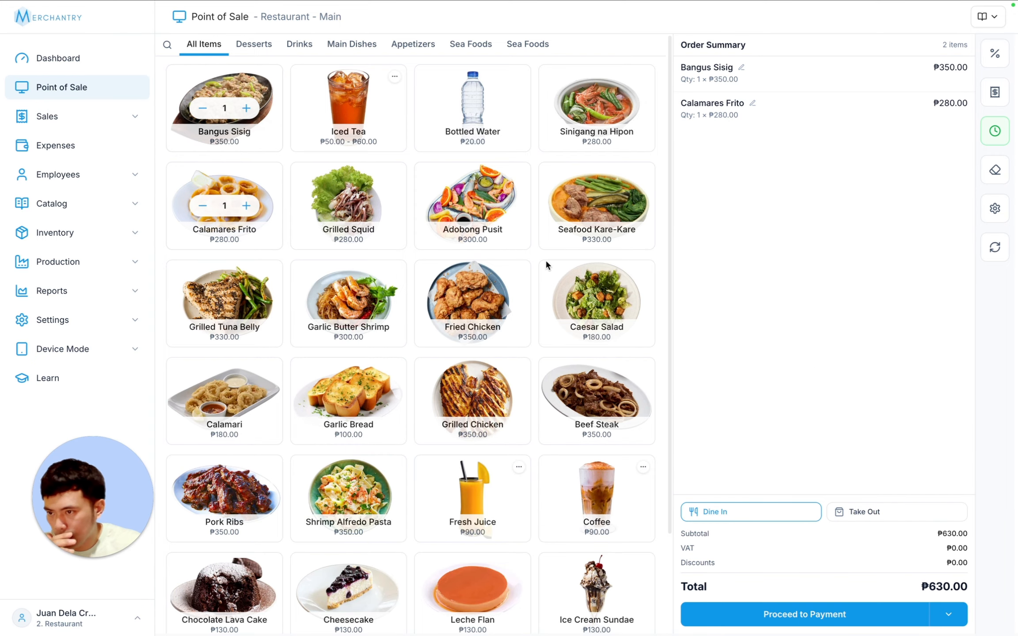
{"action": "left_click", "coordinate": [995, 55]}
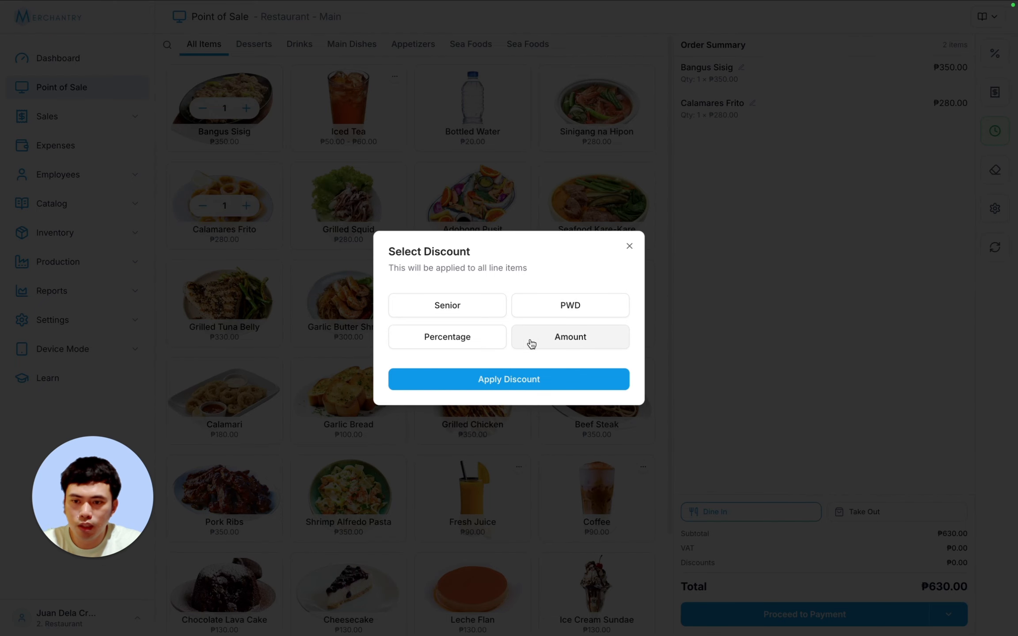
{"action": "left_click", "coordinate": [444, 338]}
{"action": "left_click", "coordinate": [582, 320]}
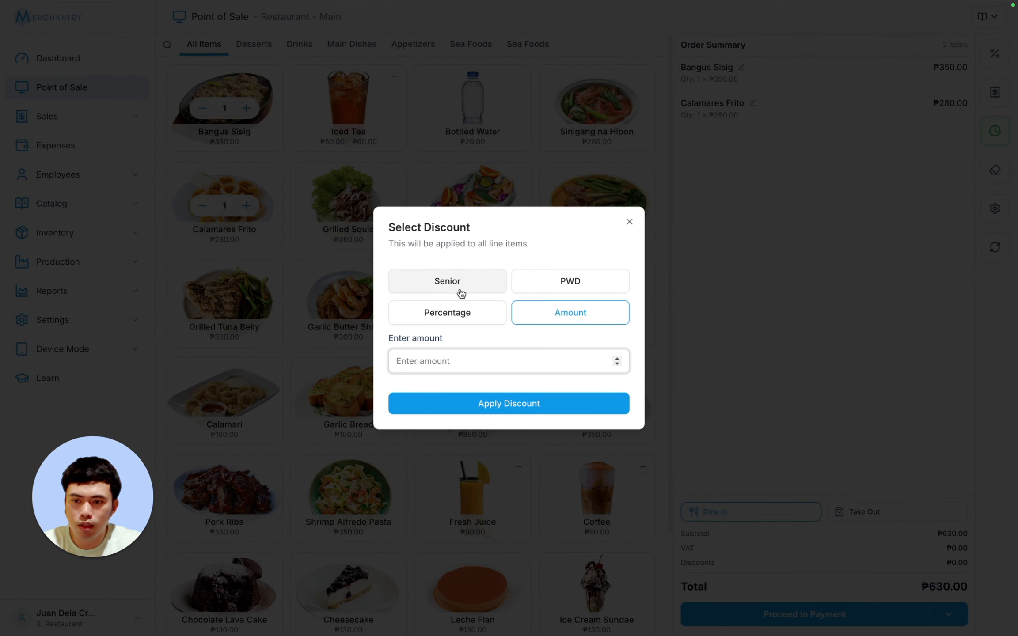
{"action": "left_click", "coordinate": [454, 287]}
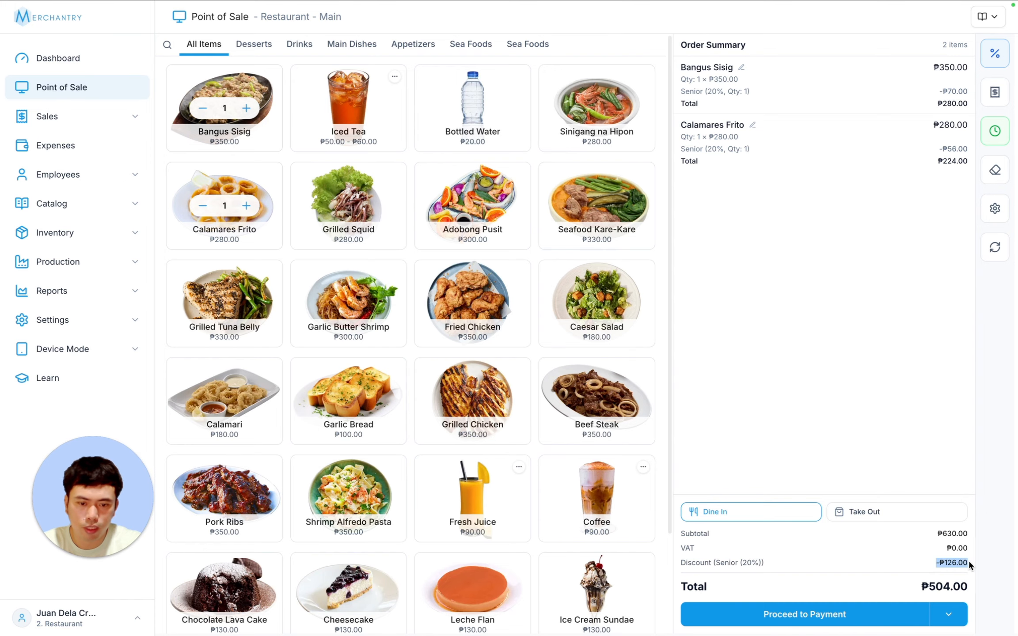
- Remove the order-wide discount and apply the Senior discount to the Bangus Sisig line only
{"action": "left_click", "coordinate": [995, 53]}
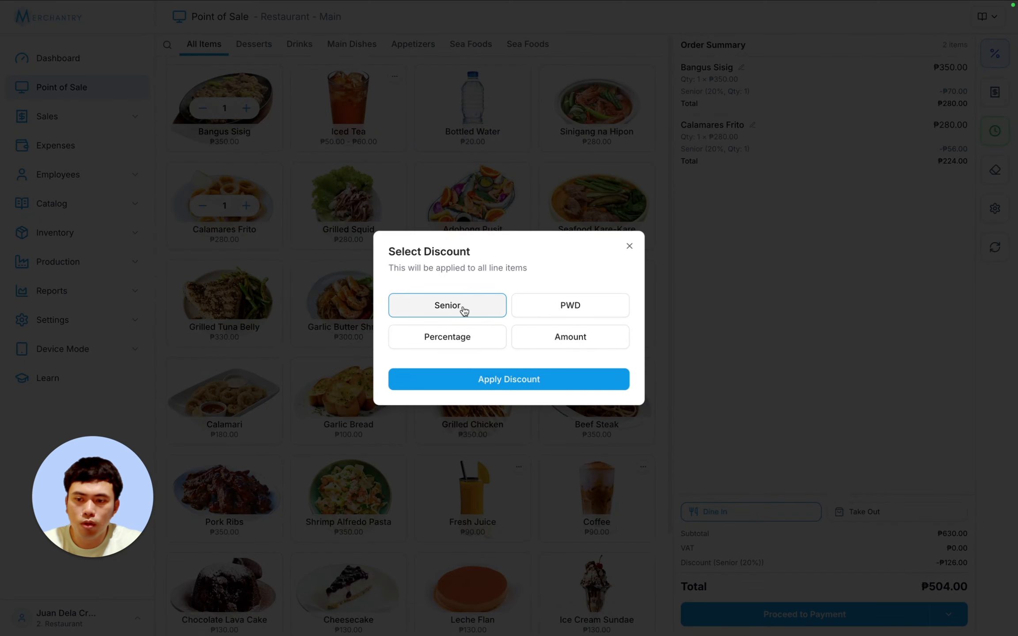
{"action": "left_click", "coordinate": [464, 310]}
{"action": "left_click", "coordinate": [498, 380]}
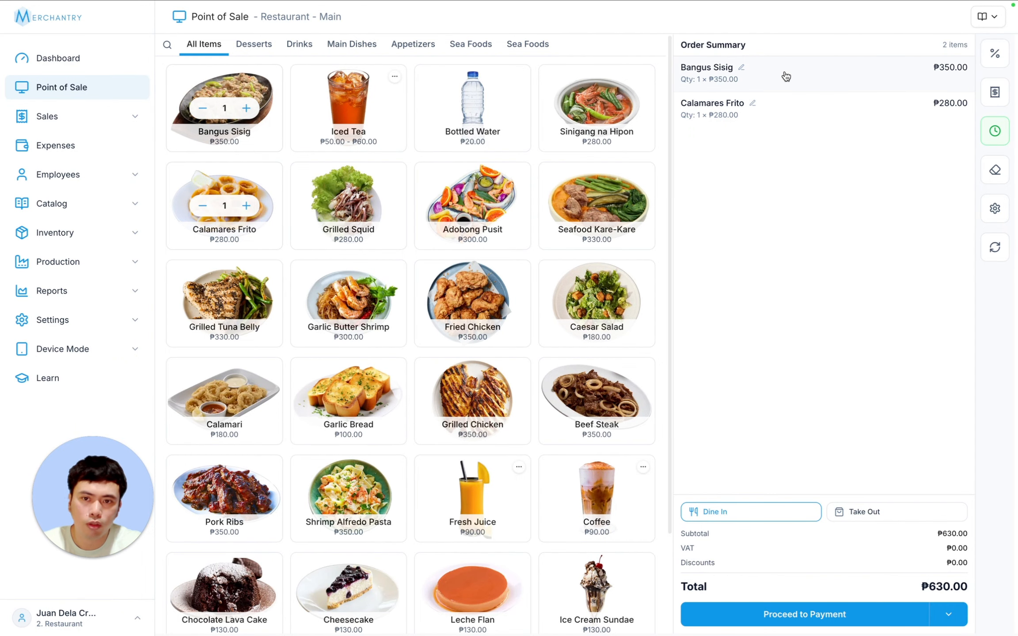
{"action": "left_click", "coordinate": [894, 80]}
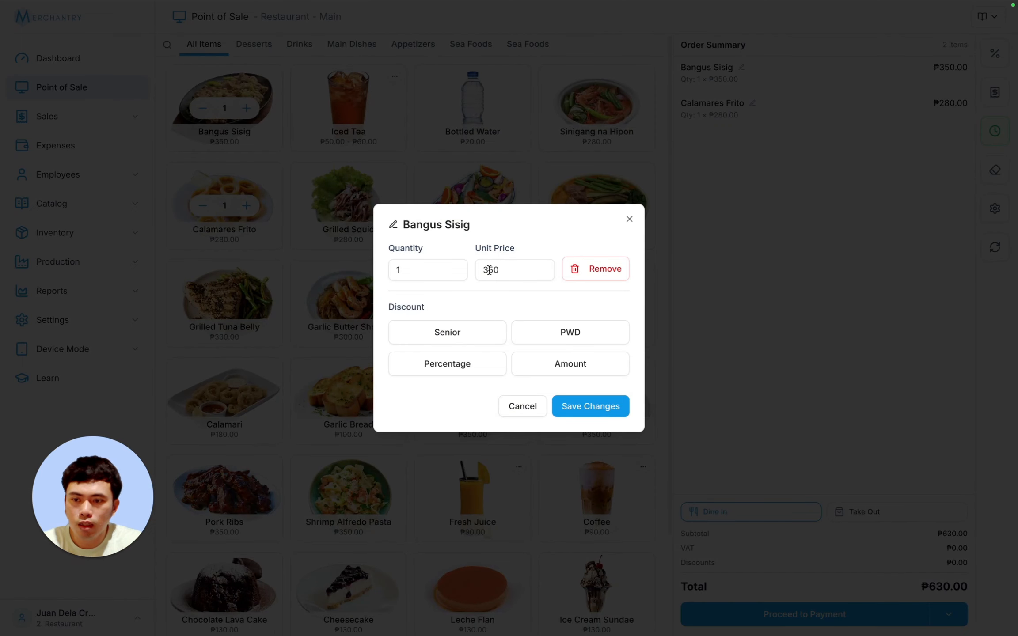
{"action": "left_click", "coordinate": [451, 337]}
{"action": "left_click", "coordinate": [581, 447]}
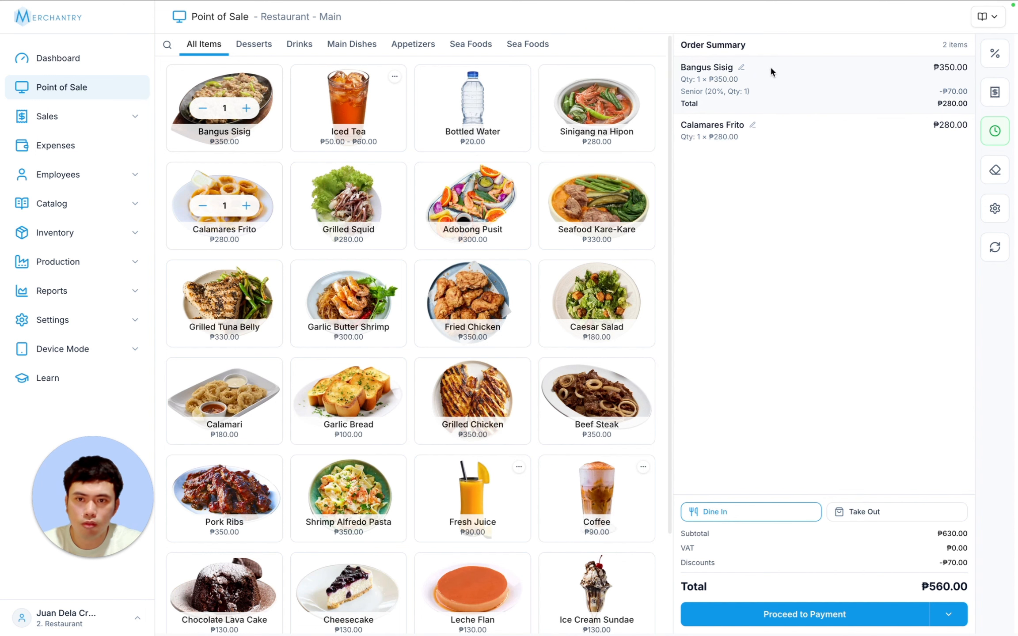
- Create the ₱560.00 cash order and highlight the discount lines on the receipt
{"action": "left_click", "coordinate": [798, 623]}
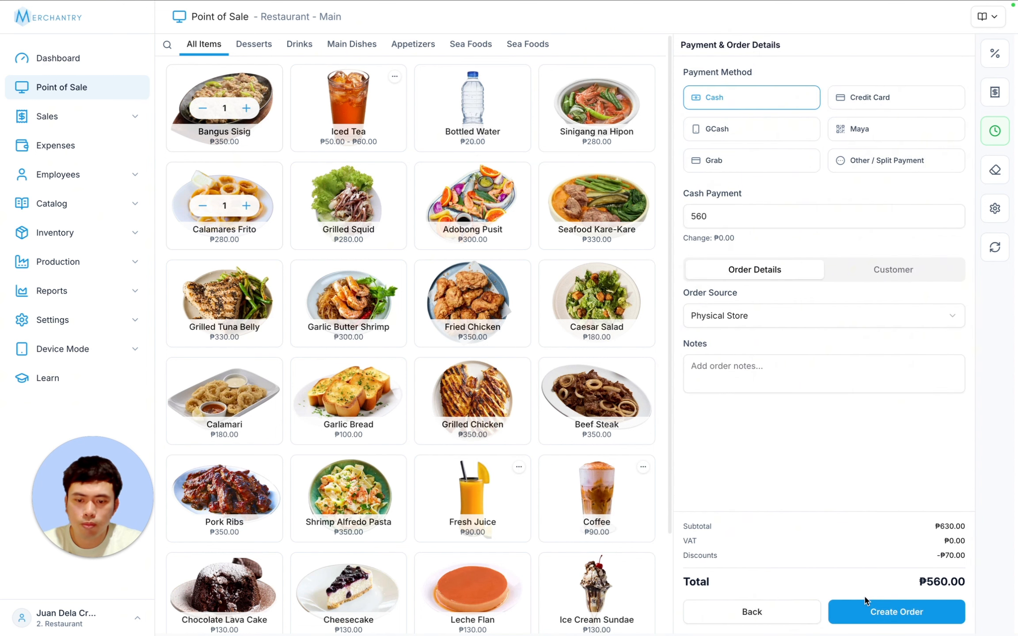
{"action": "left_click", "coordinate": [894, 611]}
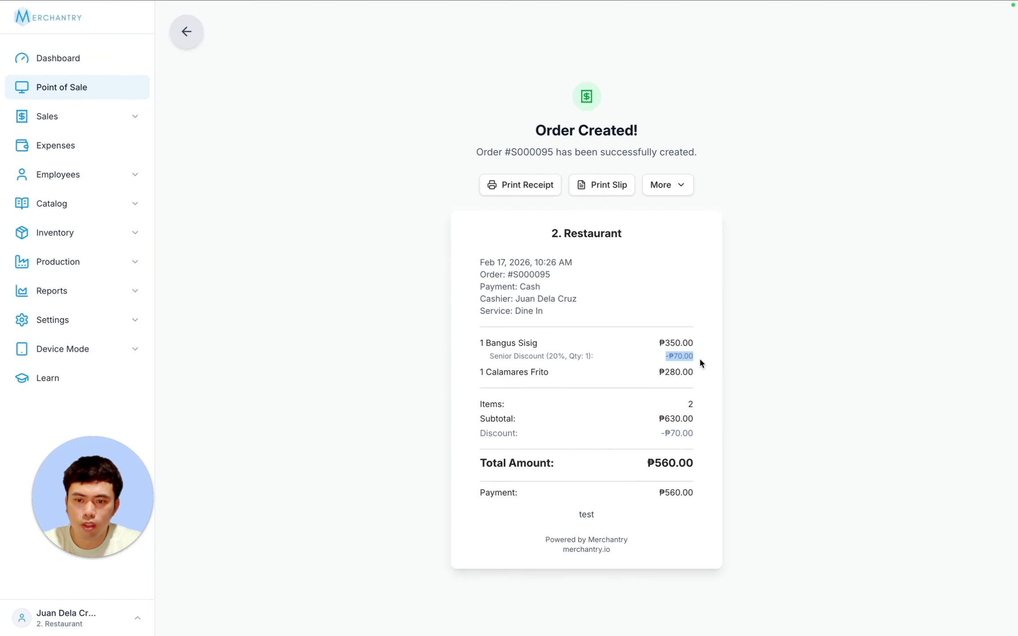
{"action": "left_click", "coordinate": [671, 359]}
{"action": "left_click_drag", "start_coordinate": [626, 360], "coordinate": [464, 395]}
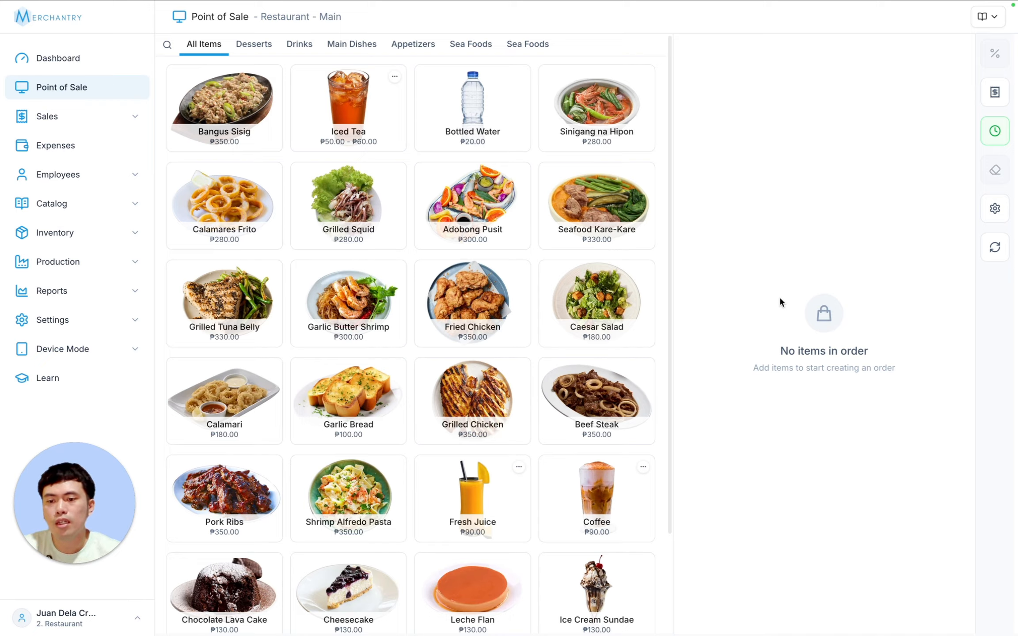
- Add one Bangus Sisig, go to payment, and start adding a new customer
{"action": "left_click", "coordinate": [232, 107]}
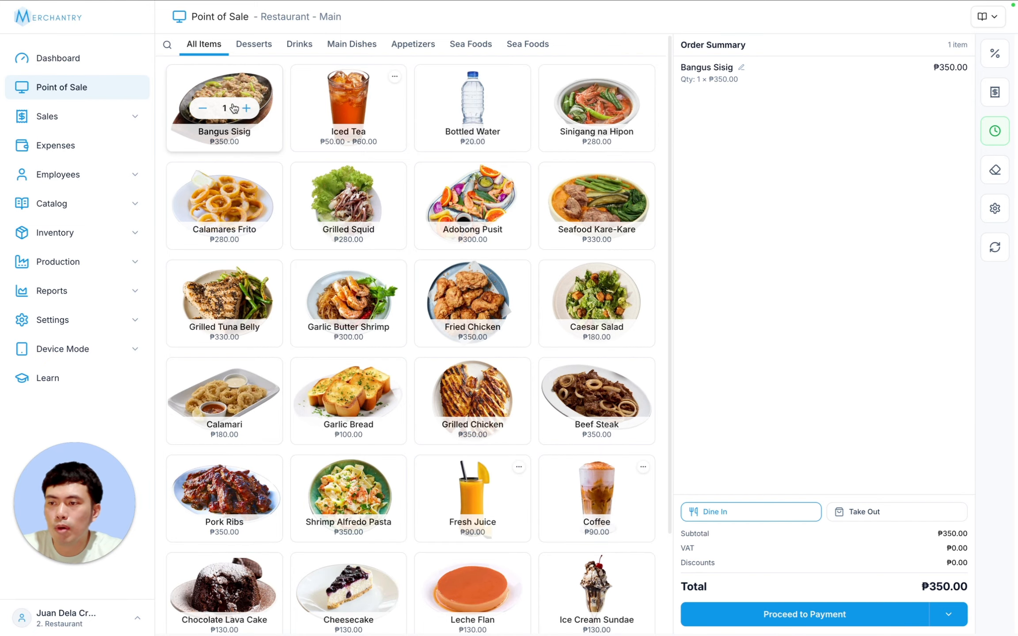
{"action": "left_click", "coordinate": [840, 621]}
{"action": "left_click", "coordinate": [894, 271]}
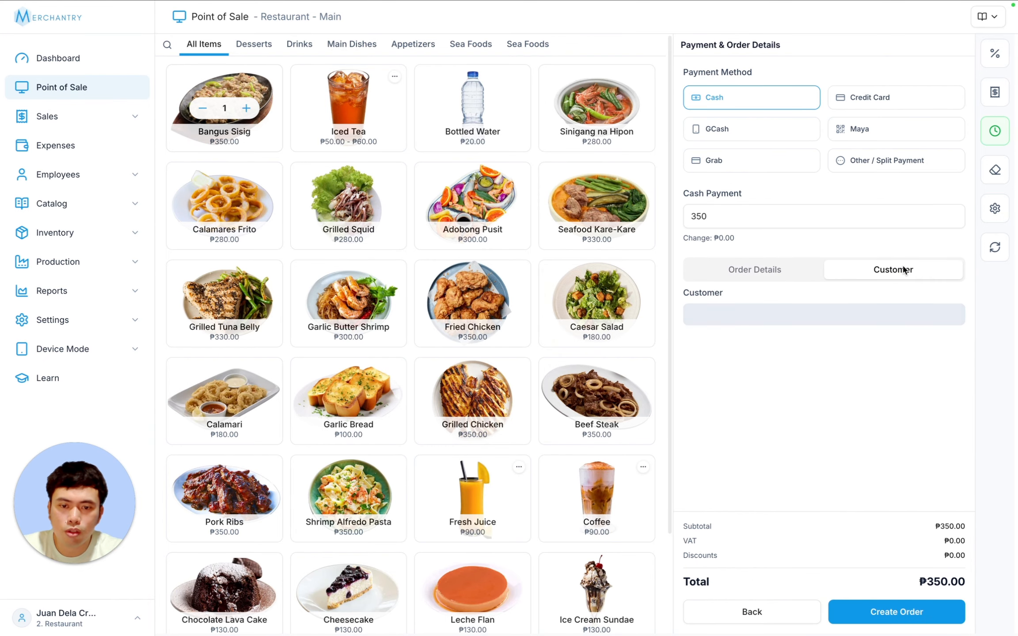
{"action": "left_click", "coordinate": [938, 317]}
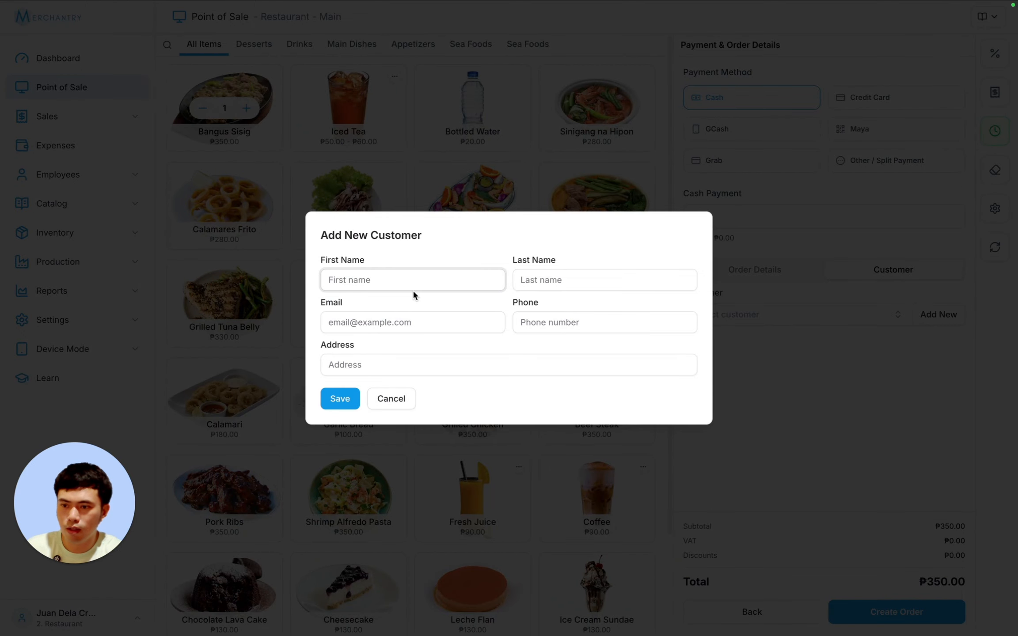
- Enter the new customer's first name, last name, e-mail and phone number, and save them
{"action": "key", "text": "Tab"}
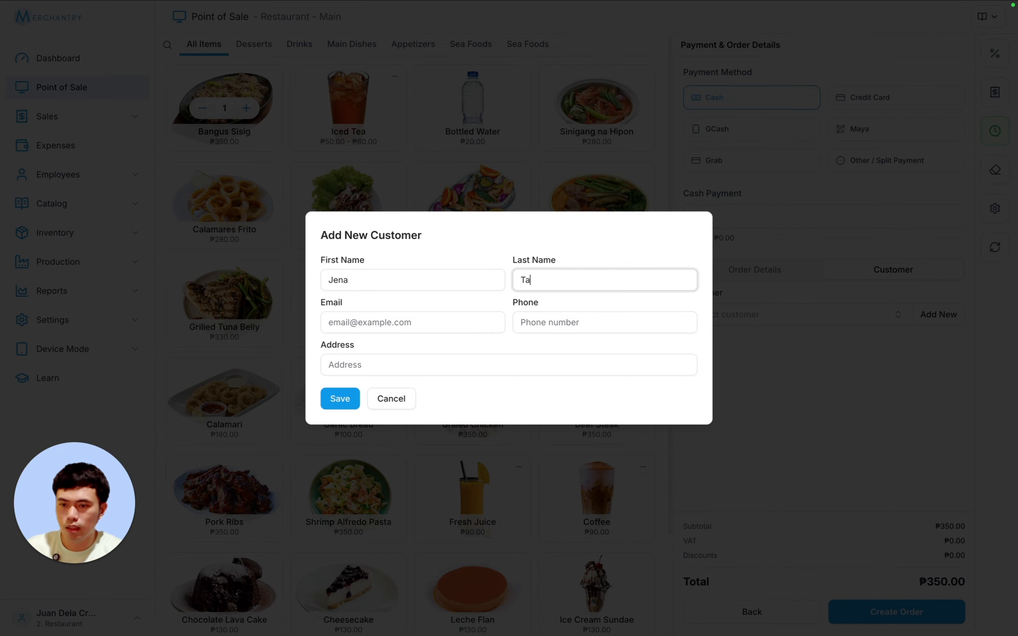
{"action": "left_click", "coordinate": [354, 325]}
{"action": "type", "text": "jena"}
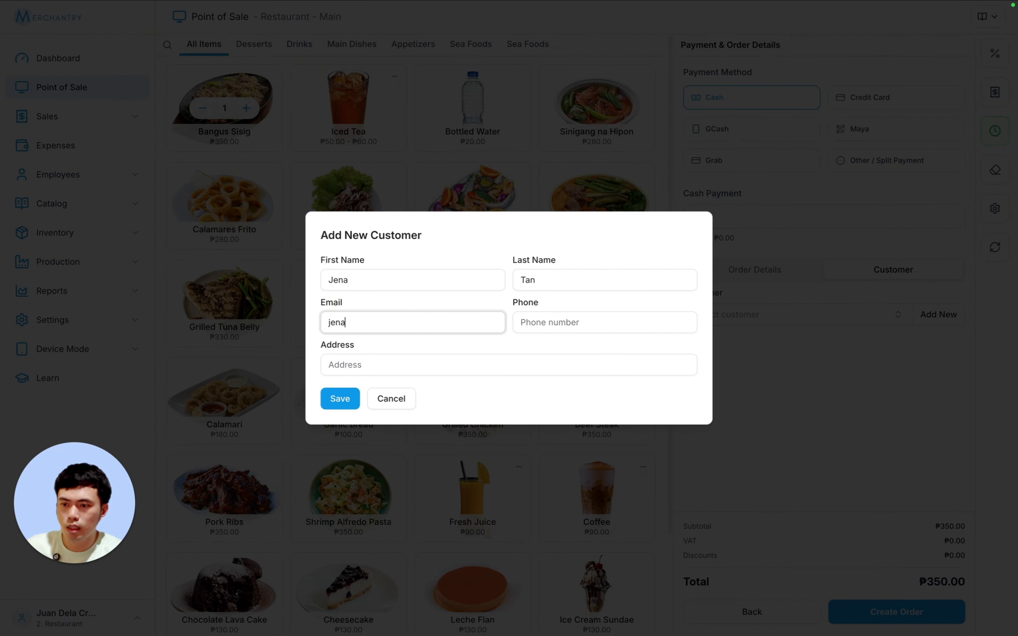
{"action": "type", "text": "@sample.com"}
{"action": "key", "text": "Tab"}
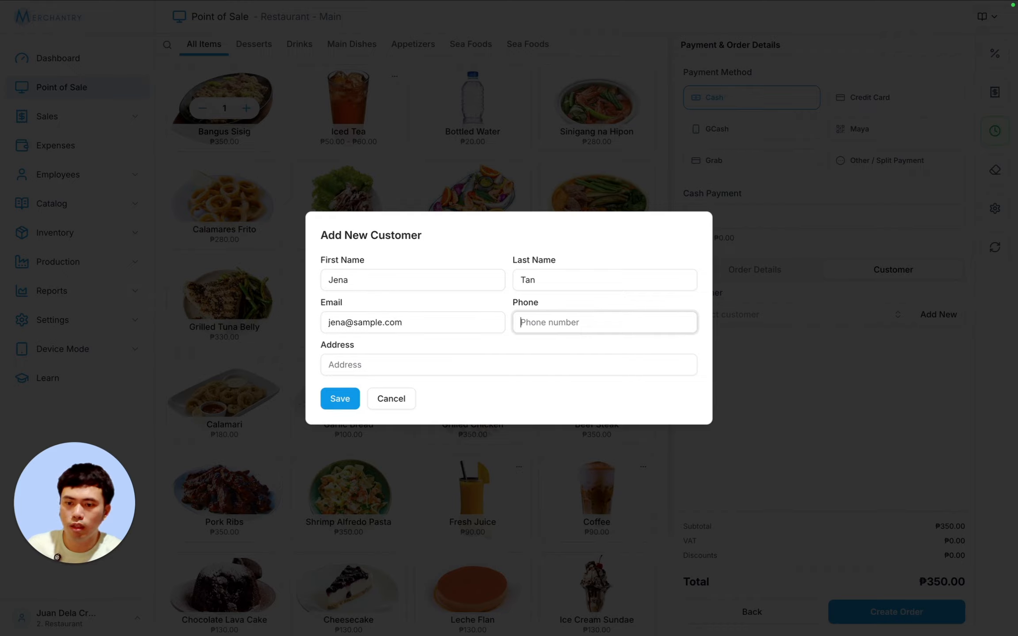
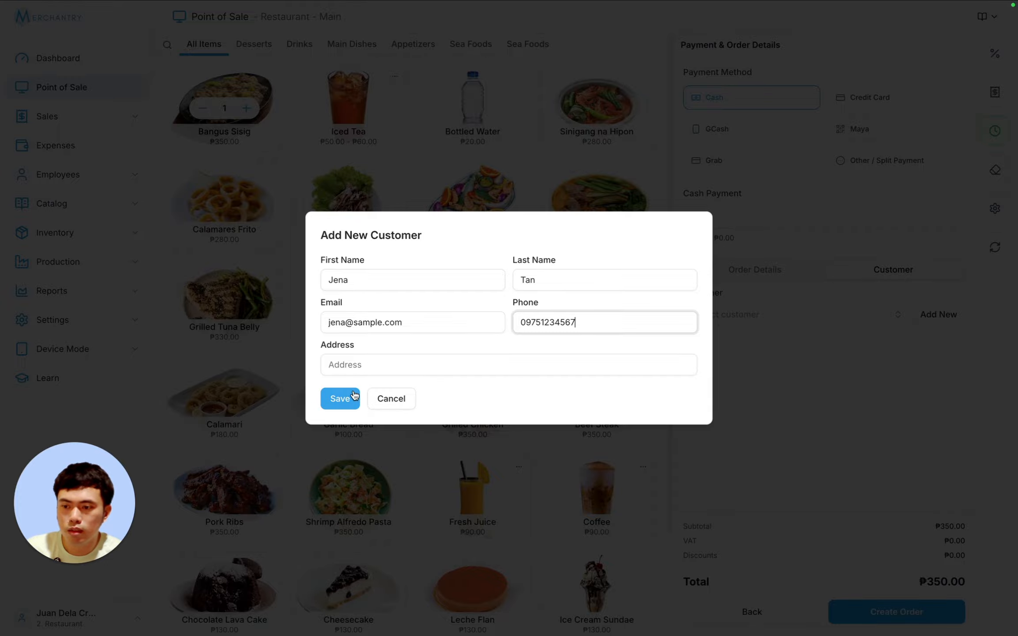
{"action": "left_click", "coordinate": [349, 397]}
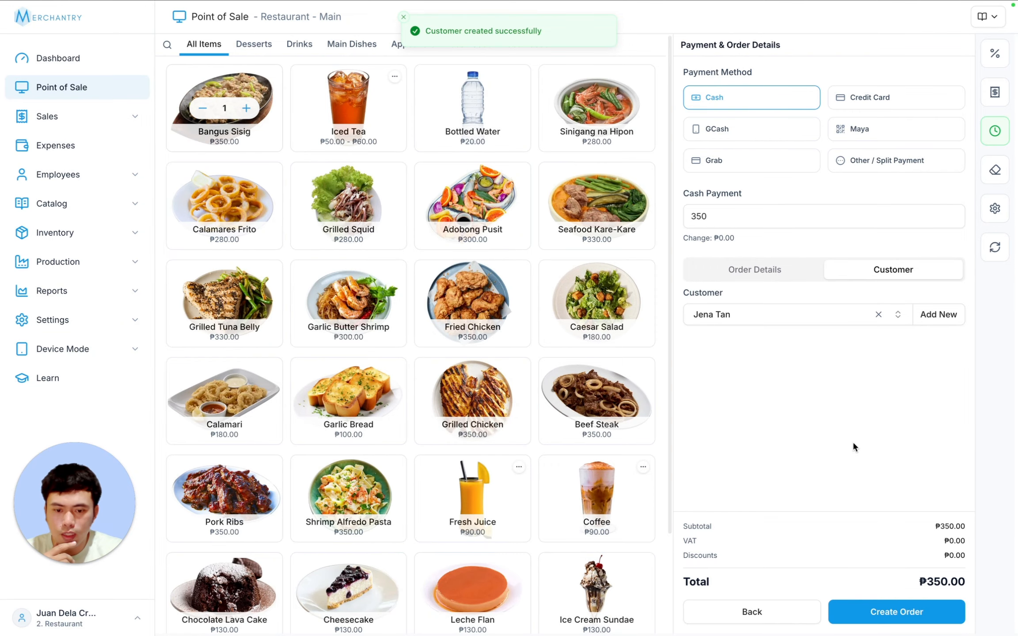
- Create the ₱350.00 cash order and highlight the customer line on the receipt
{"action": "left_click", "coordinate": [881, 619]}
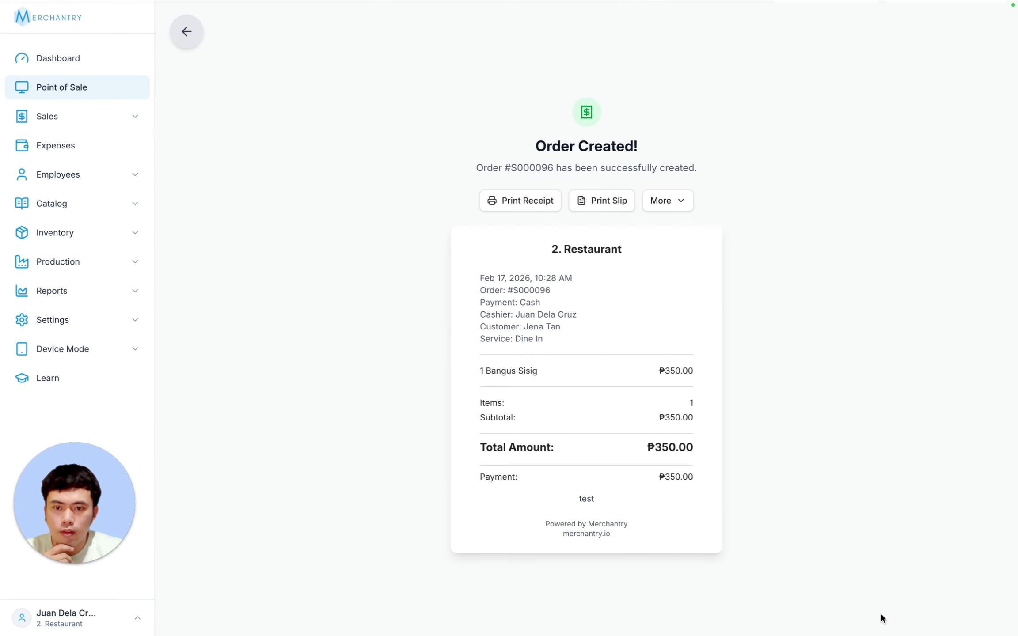
{"action": "left_click_drag", "start_coordinate": [486, 327], "coordinate": [568, 327]}
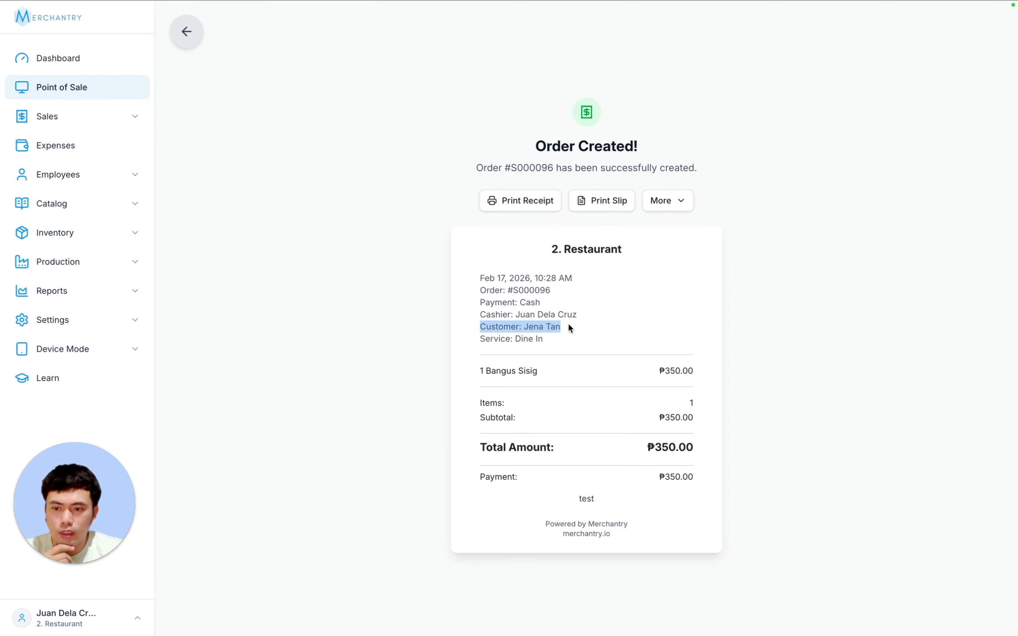
{"action": "left_click", "coordinate": [583, 326]}
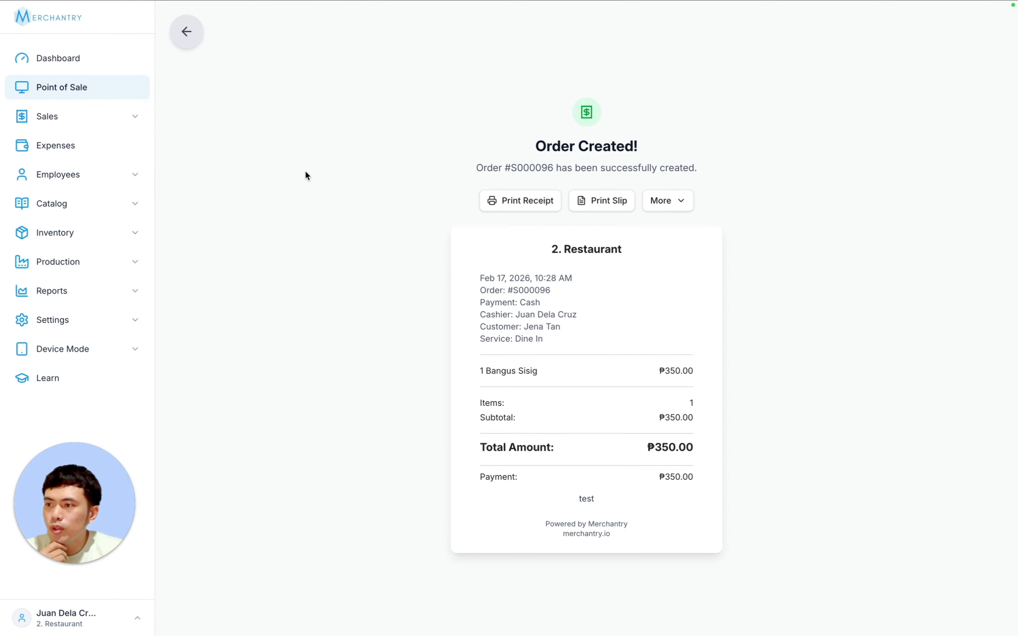
{"action": "left_click", "coordinate": [79, 116]}
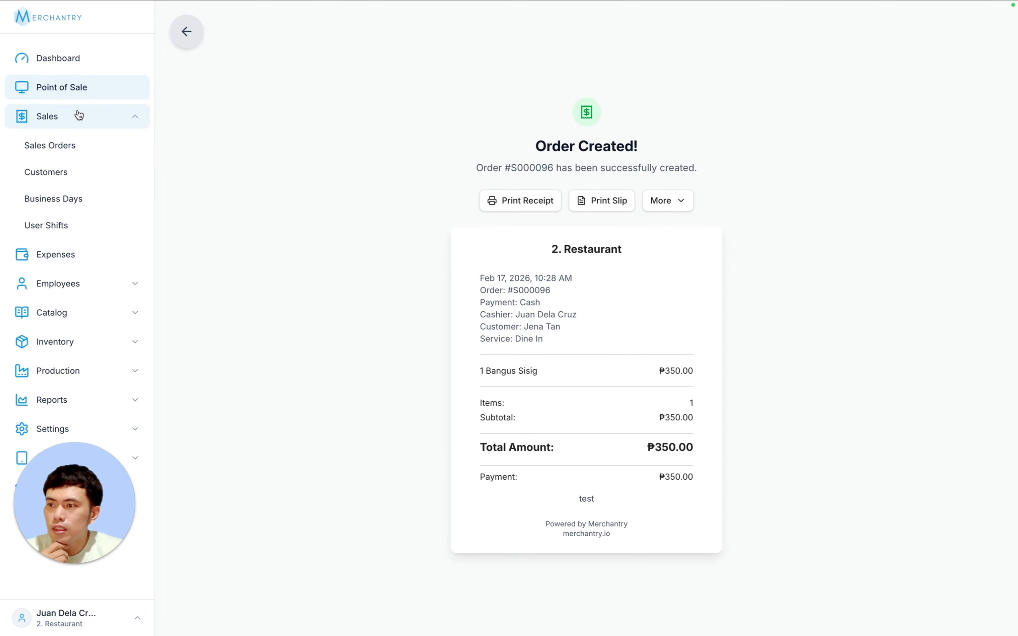
- View the new customer's record and their order, then return to Sales Orders
{"action": "left_click", "coordinate": [80, 172]}
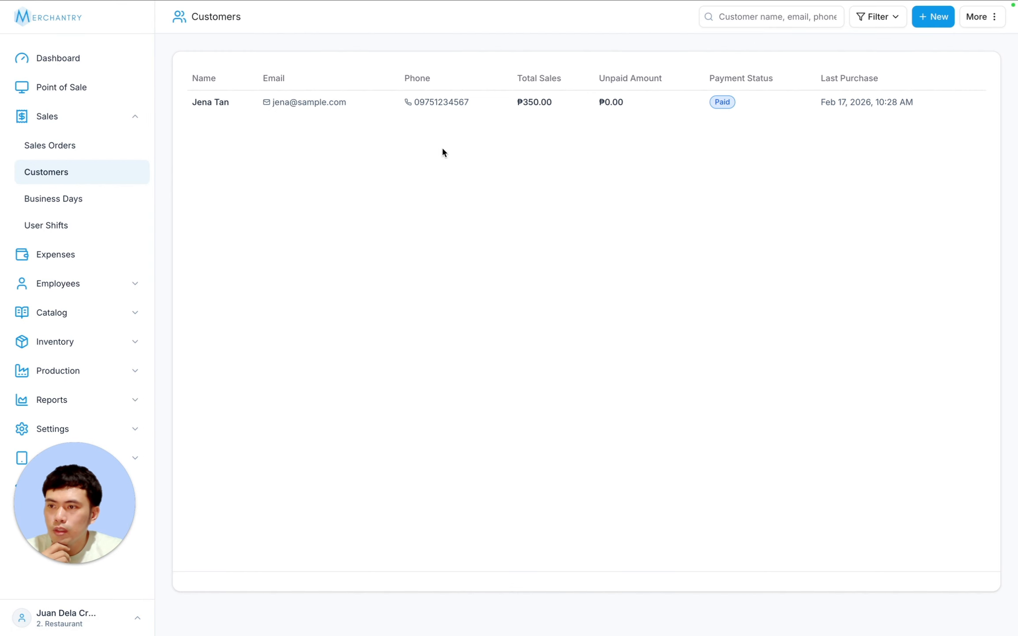
{"action": "left_click", "coordinate": [779, 109]}
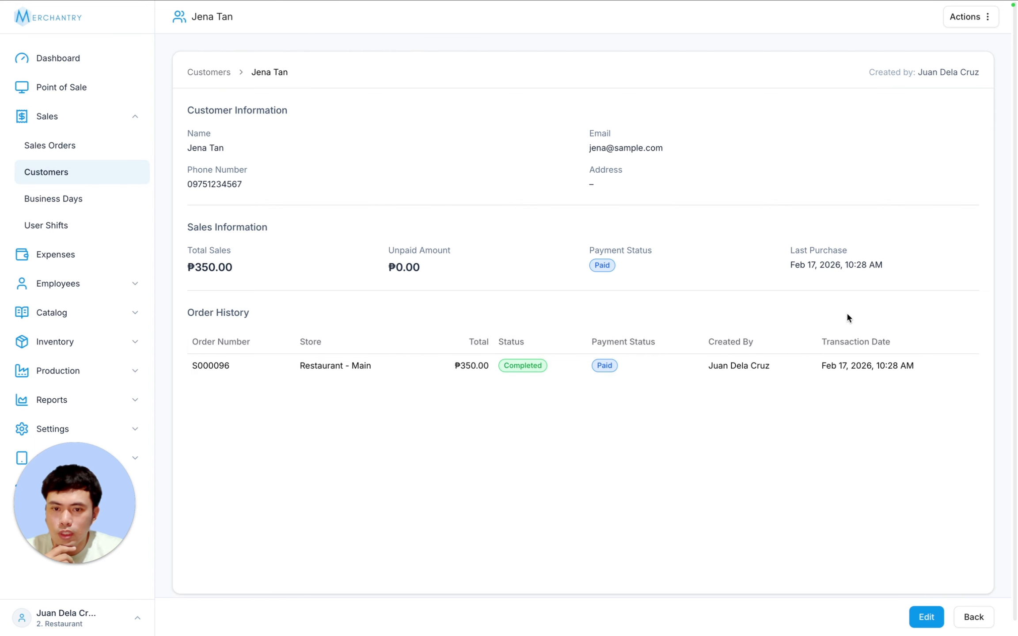
{"action": "left_click", "coordinate": [262, 375]}
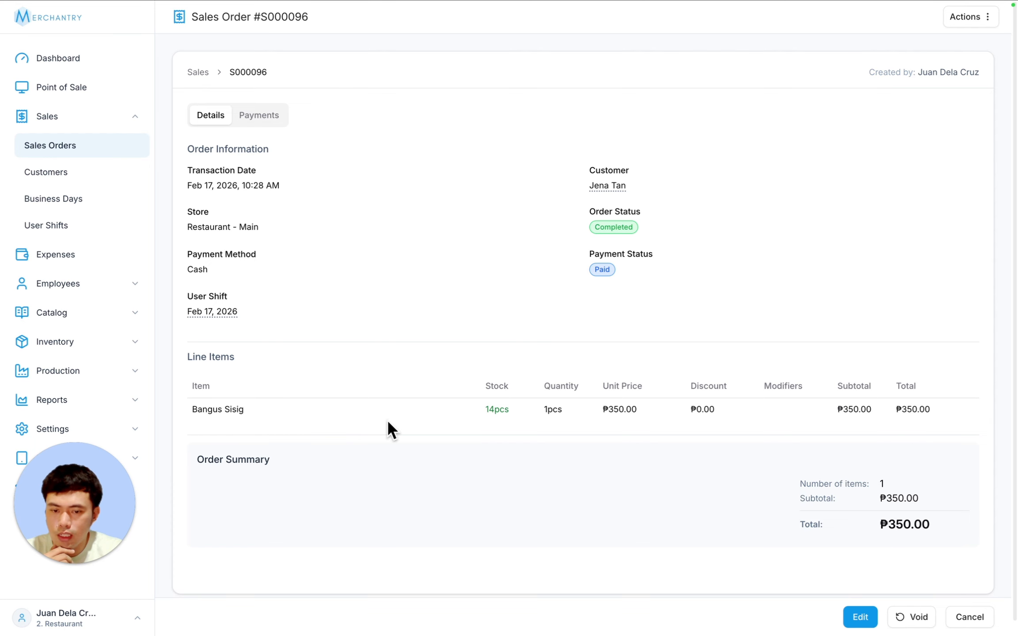
{"action": "left_click", "coordinate": [969, 617]}
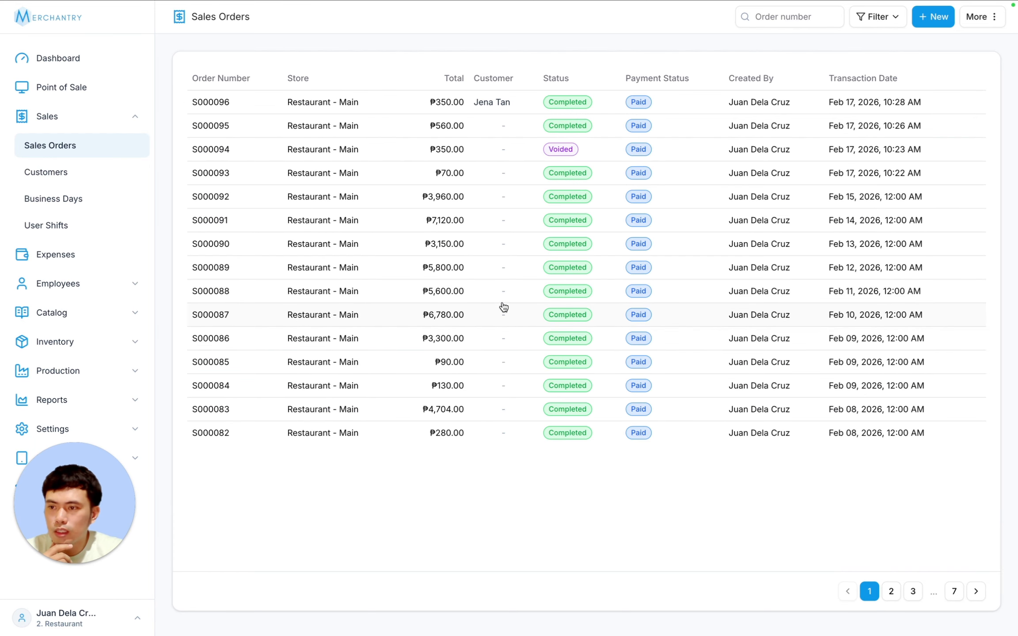
{"action": "mouse_move", "coordinate": [34, 488]}
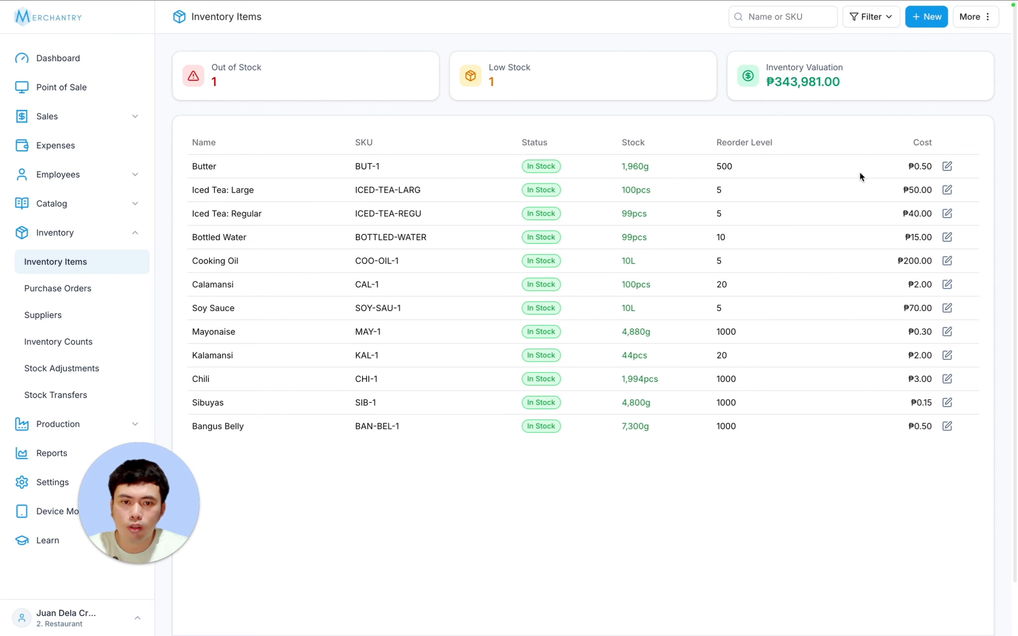
- Review the Stock Location and Status filter options without changing them
{"action": "left_click", "coordinate": [868, 26]}
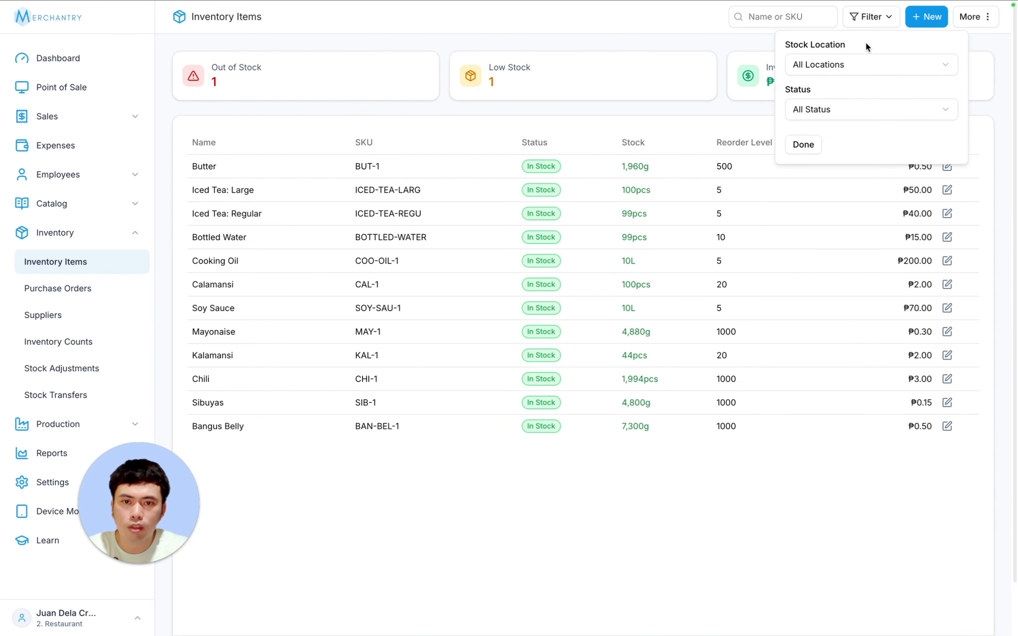
{"action": "left_click", "coordinate": [859, 66]}
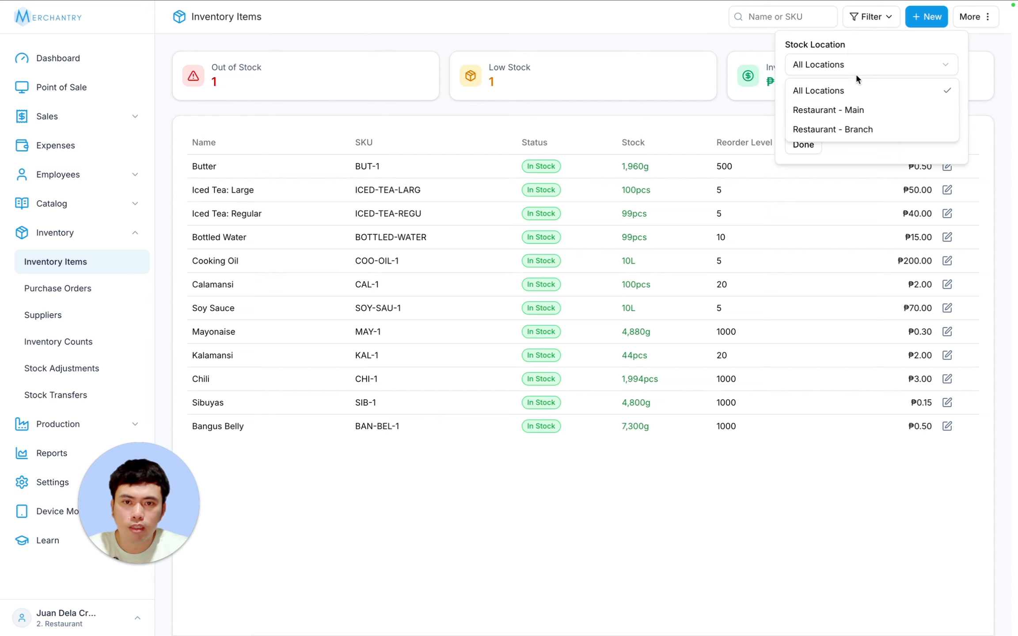
{"action": "left_click", "coordinate": [856, 65]}
{"action": "left_click", "coordinate": [867, 16]}
{"action": "left_click", "coordinate": [857, 109]}
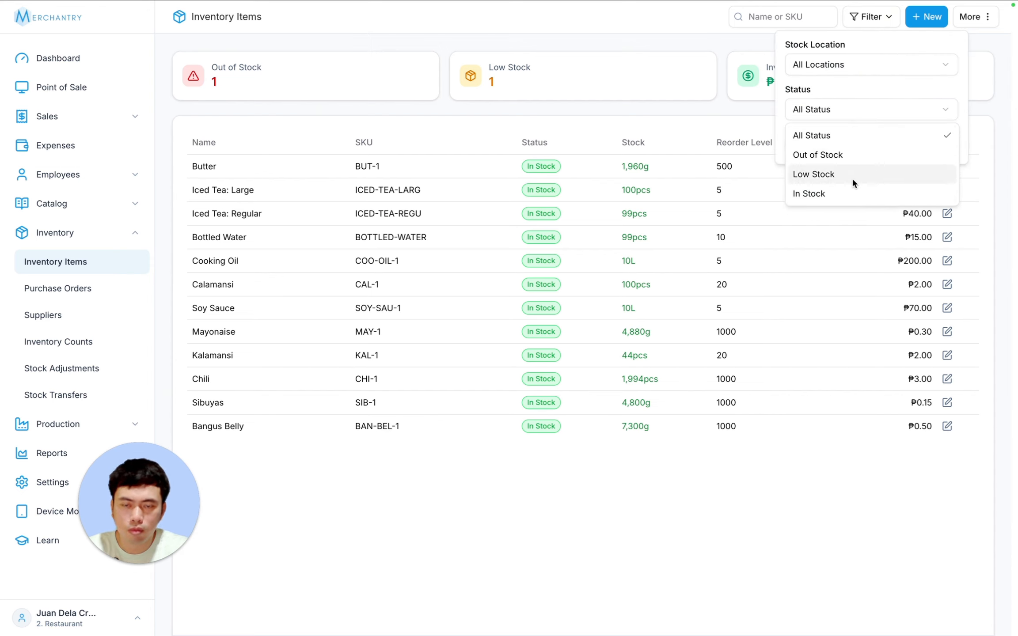
{"action": "left_click", "coordinate": [790, 51]}
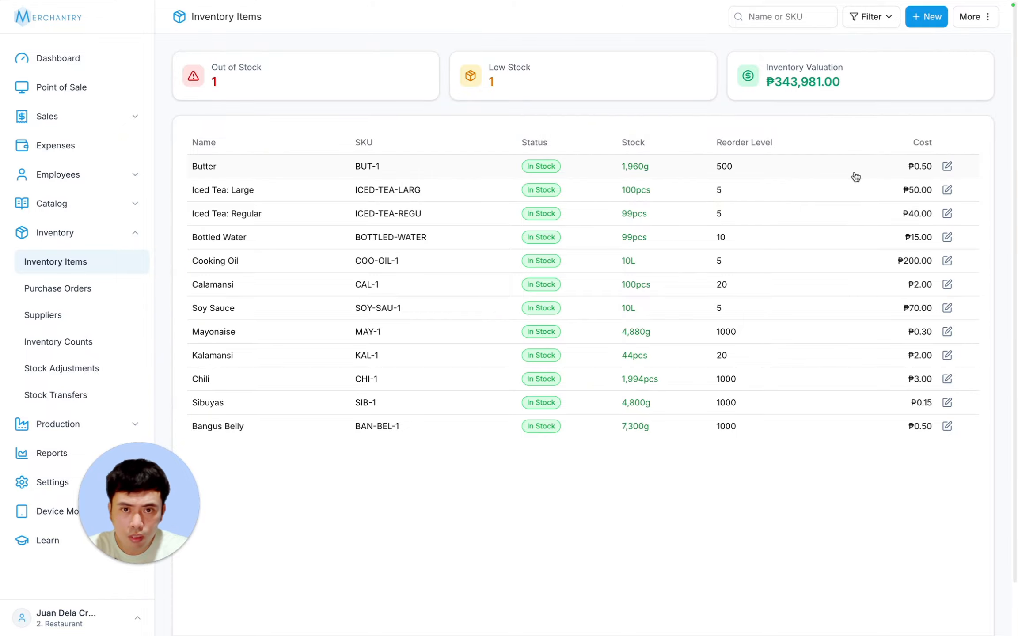
- Search items for 'grille', clear the search, and open Butter's details
{"action": "left_click", "coordinate": [788, 13]}
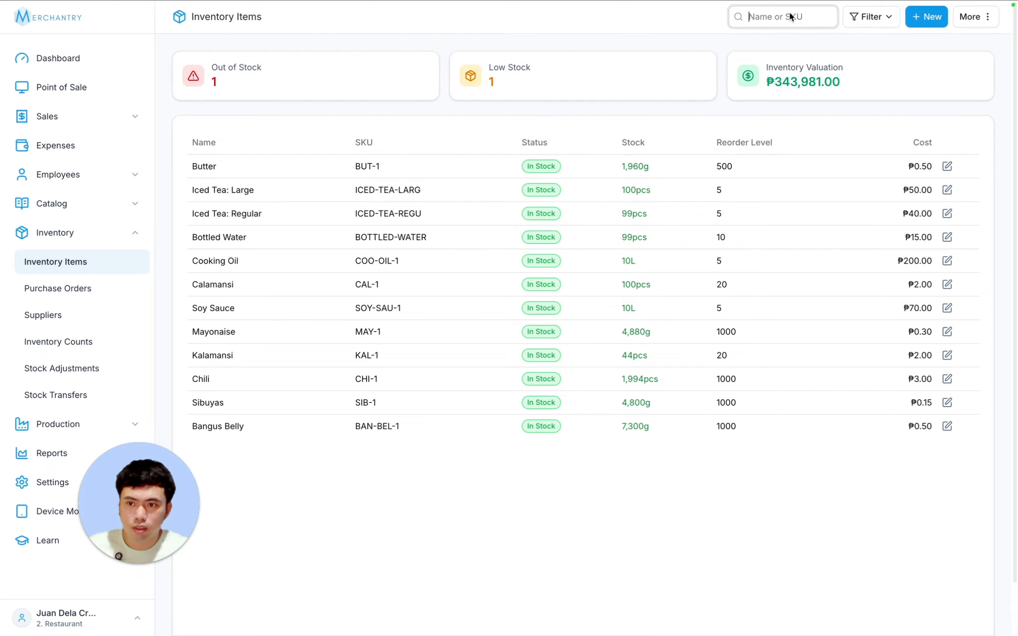
{"action": "type", "text": "grille"}
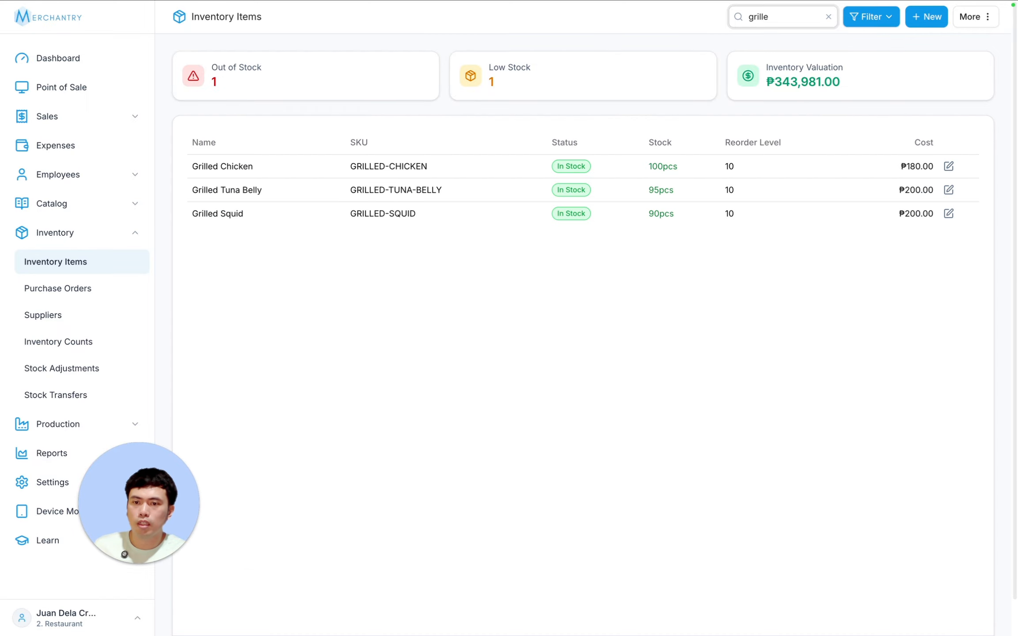
{"action": "key", "text": "BackSpace"}
{"action": "key", "text": "BackSpace"}
{"action": "key", "text": "BackSpace"}
{"action": "key", "text": "BackSpace"}
{"action": "key", "text": "BackSpace"}
{"action": "key", "text": "BackSpace"}
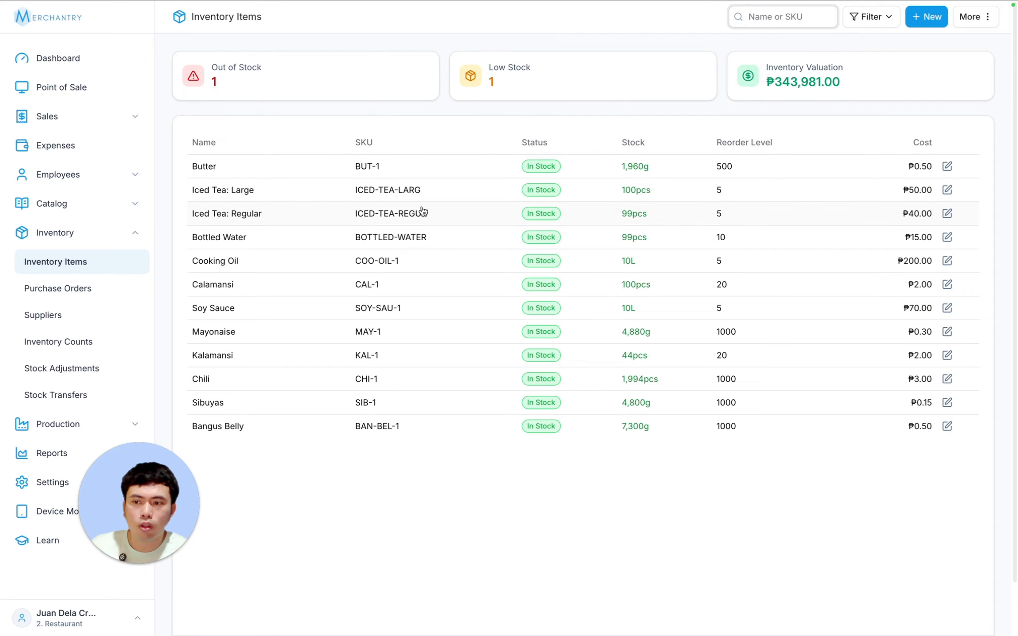
{"action": "left_click", "coordinate": [410, 166]}
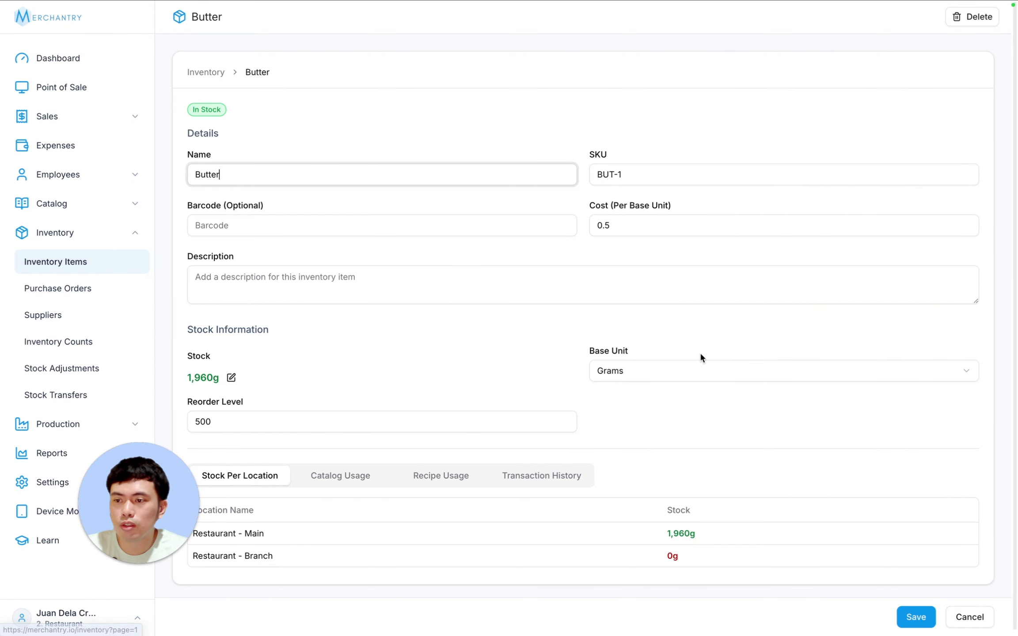
- Browse Butter's transaction history, stock per location, catalog products, recipes and base units
{"action": "left_click_drag", "start_coordinate": [85, 504], "coordinate": [938, 498]}
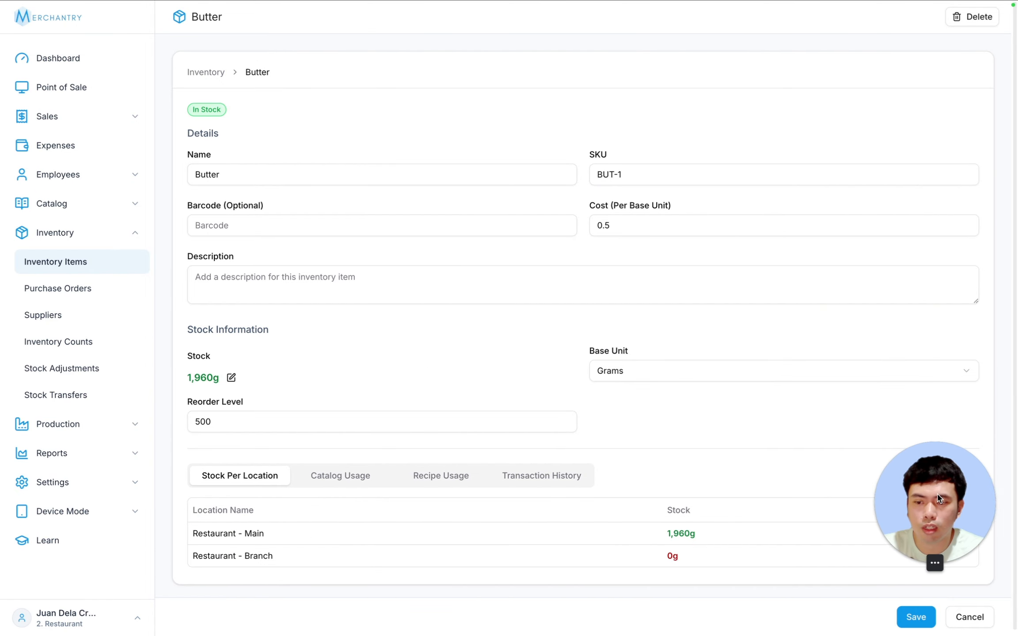
{"action": "left_click", "coordinate": [543, 476]}
{"action": "scroll", "coordinate": [455, 401], "scroll_direction": "down", "scroll_amount": 3}
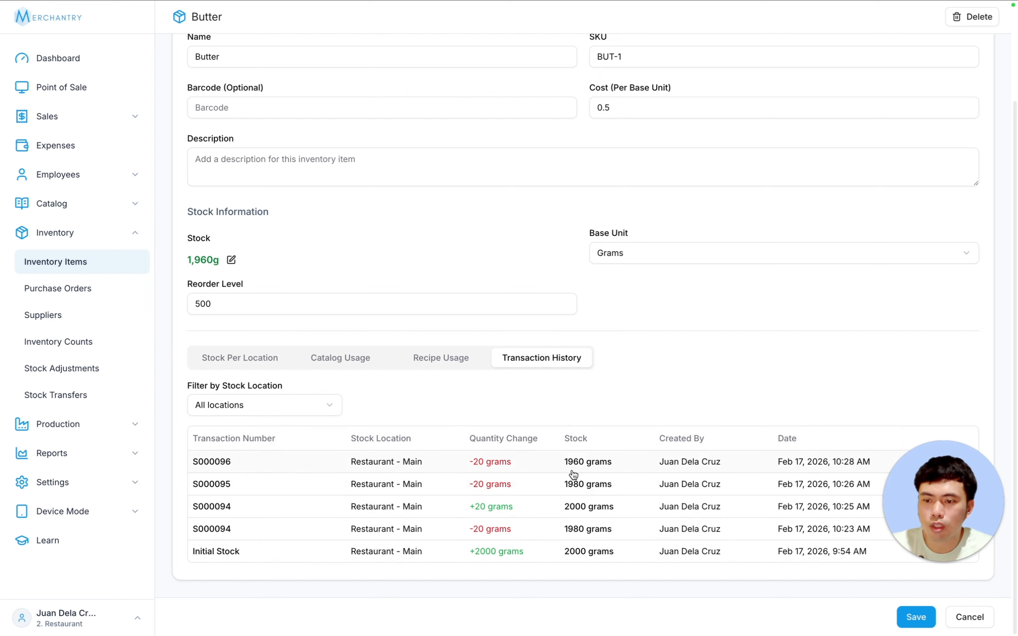
{"action": "left_click", "coordinate": [232, 359]}
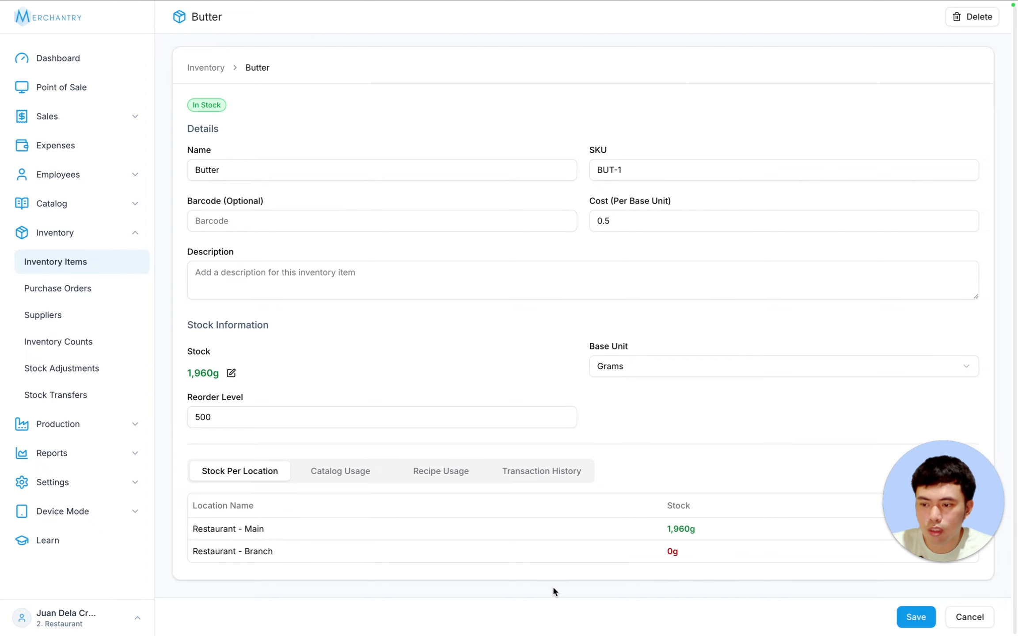
{"action": "left_click", "coordinate": [329, 475]}
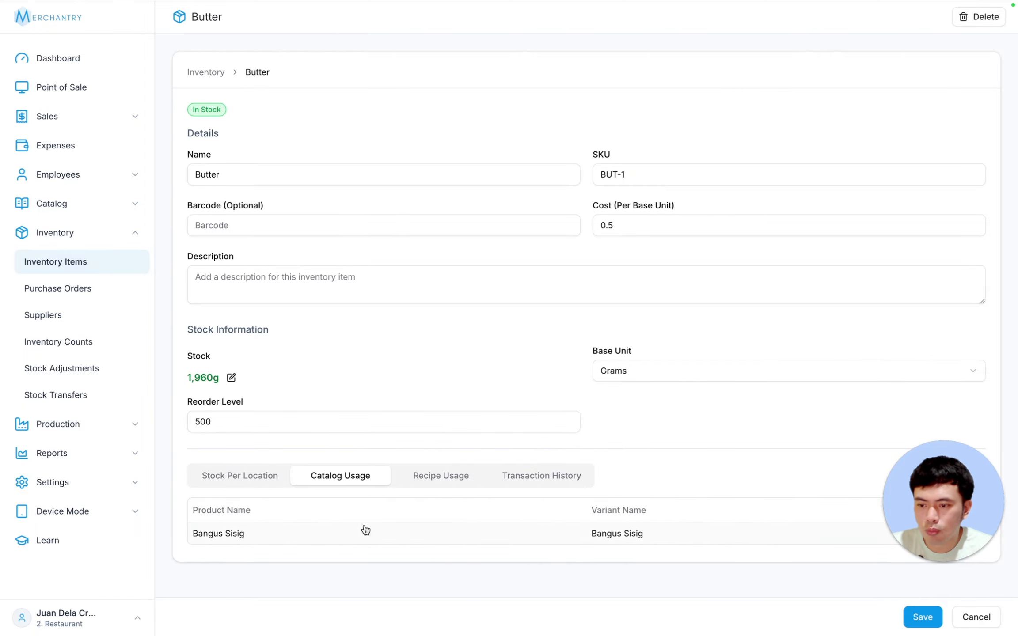
{"action": "left_click", "coordinate": [433, 478]}
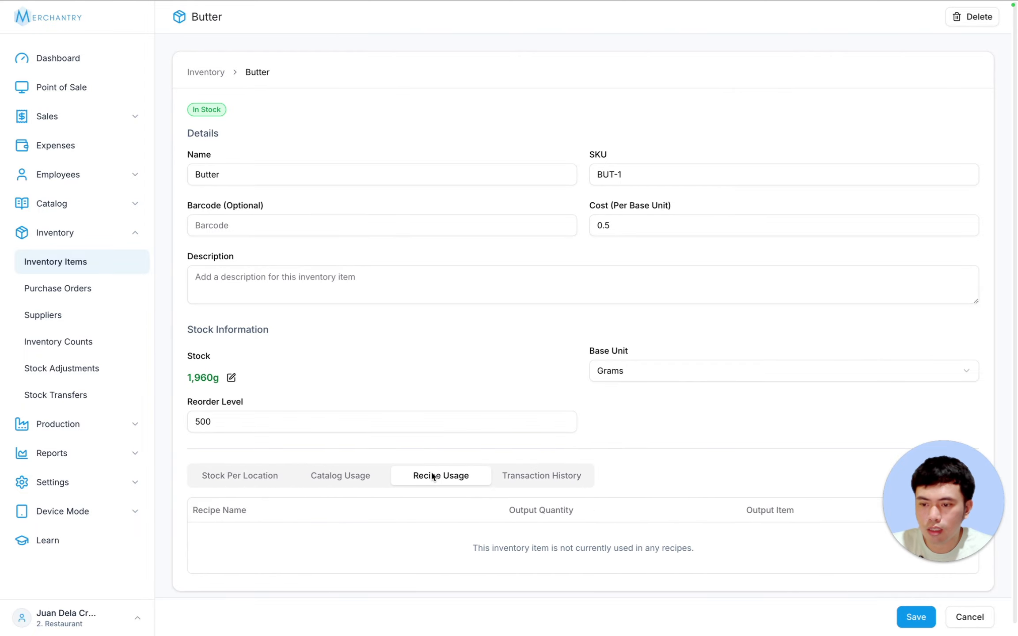
{"action": "left_click", "coordinate": [662, 365]}
{"action": "scroll", "coordinate": [661, 548], "scroll_direction": "down", "scroll_amount": 2}
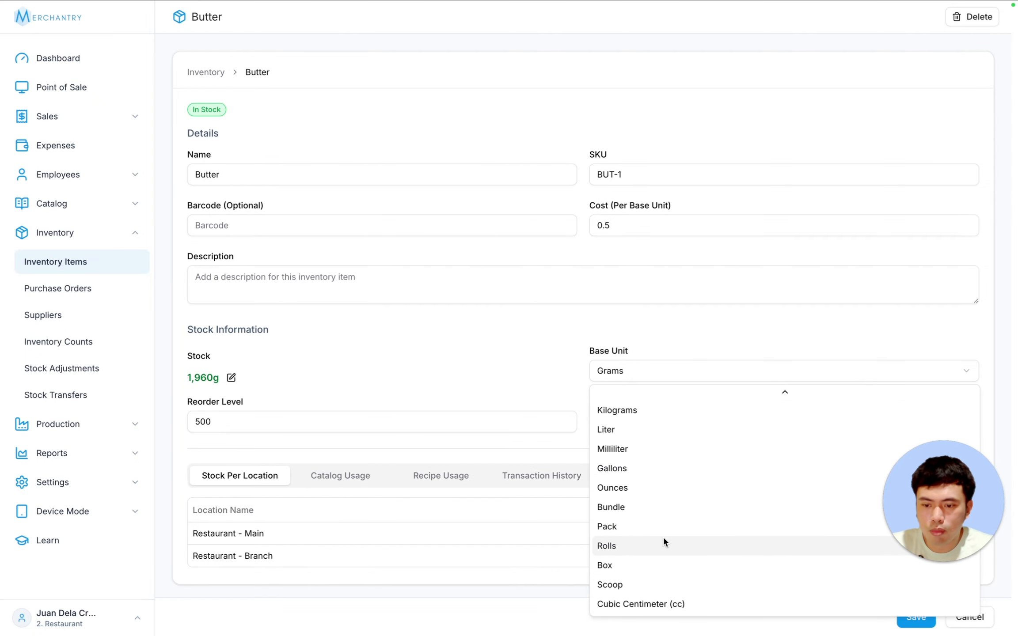
{"action": "scroll", "coordinate": [672, 486], "scroll_direction": "up", "scroll_amount": 3}
{"action": "left_click", "coordinate": [658, 351]}
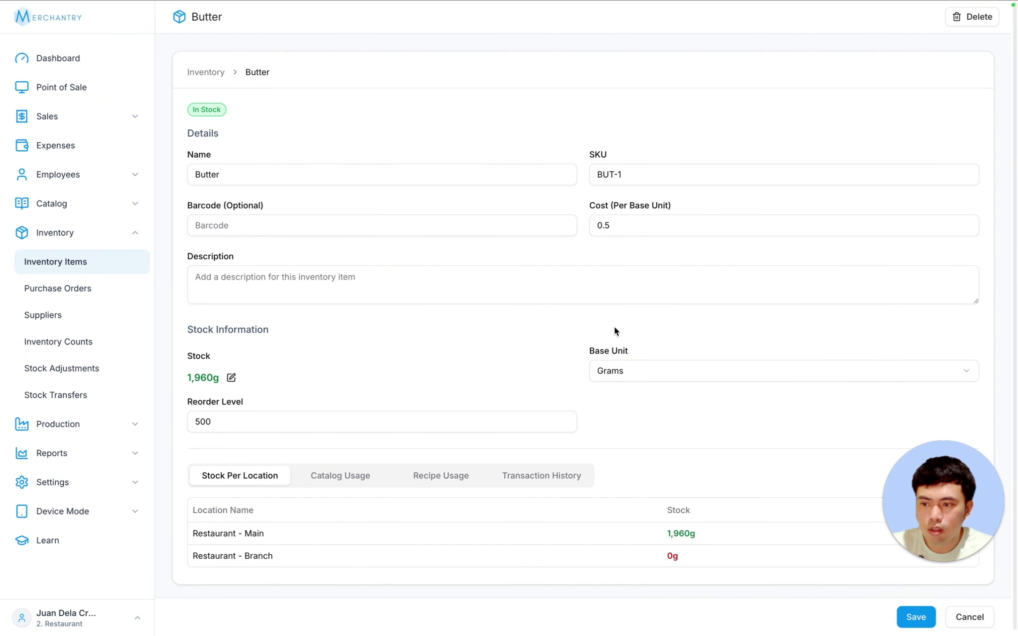
- Set Butter's Restaurant - Main stock to 1,950g and confirm the −10 grams entry in history
{"action": "left_click", "coordinate": [231, 377]}
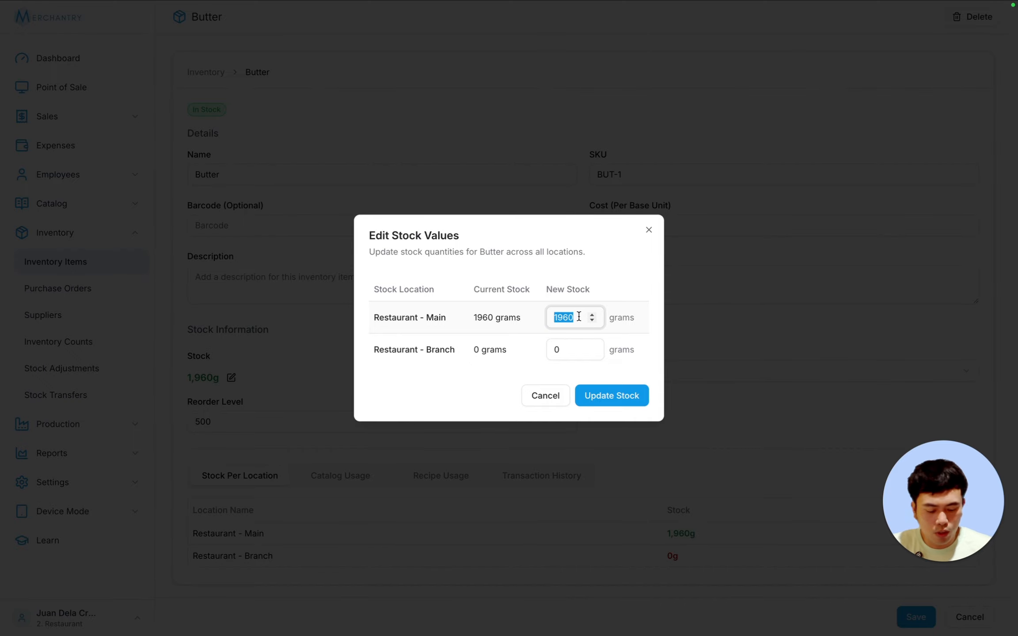
{"action": "type", "text": "195"}
{"action": "left_click", "coordinate": [601, 403]}
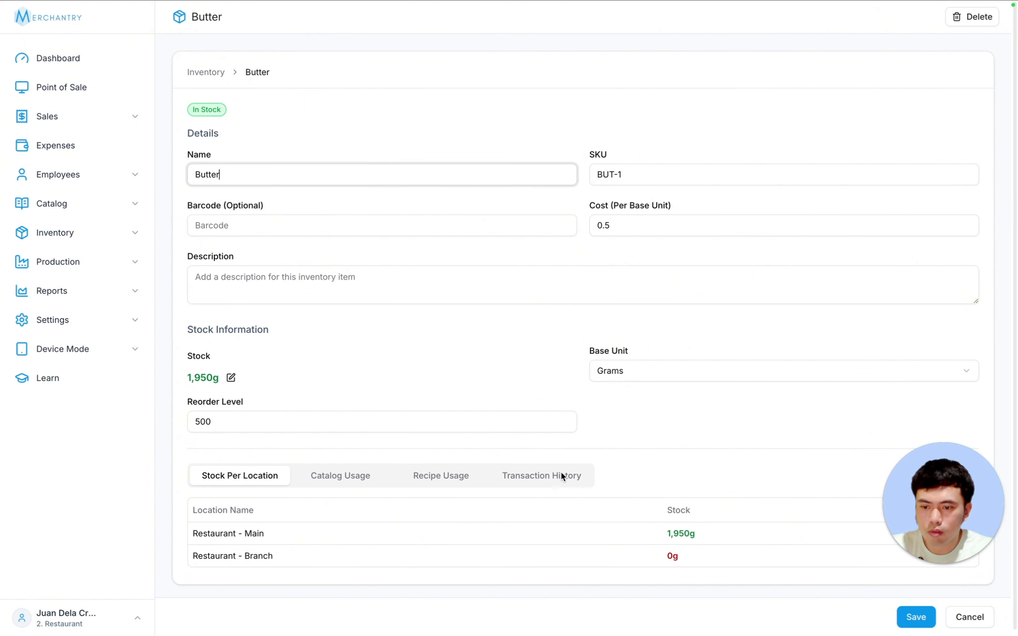
{"action": "left_click", "coordinate": [561, 475]}
{"action": "scroll", "coordinate": [653, 444], "scroll_direction": "down", "scroll_amount": 2}
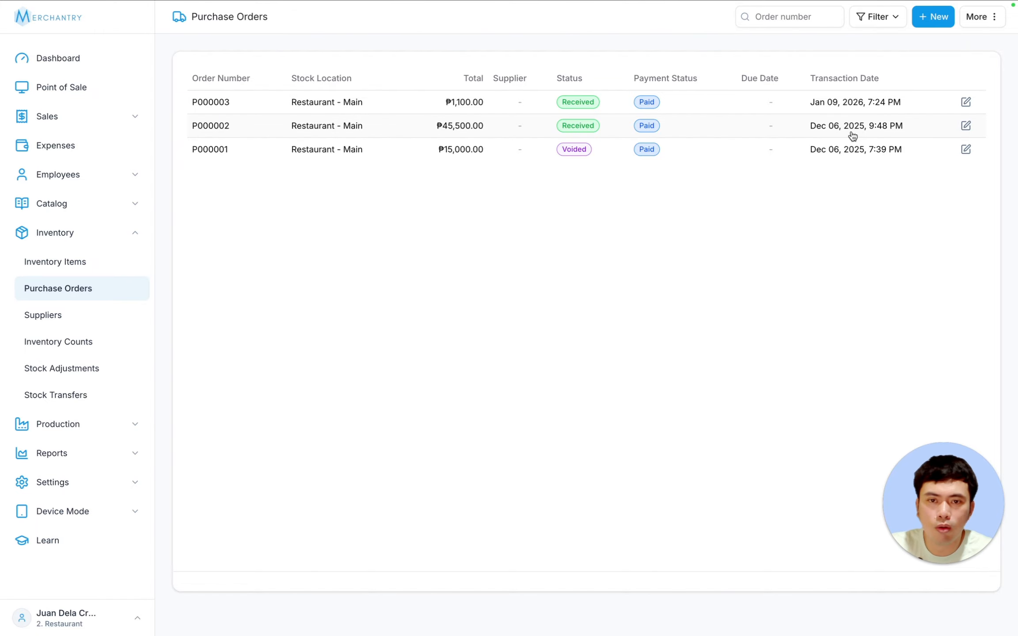
- Check the updated stock in Inventory Items, then open the Purchase Orders list
{"action": "left_click", "coordinate": [53, 260]}
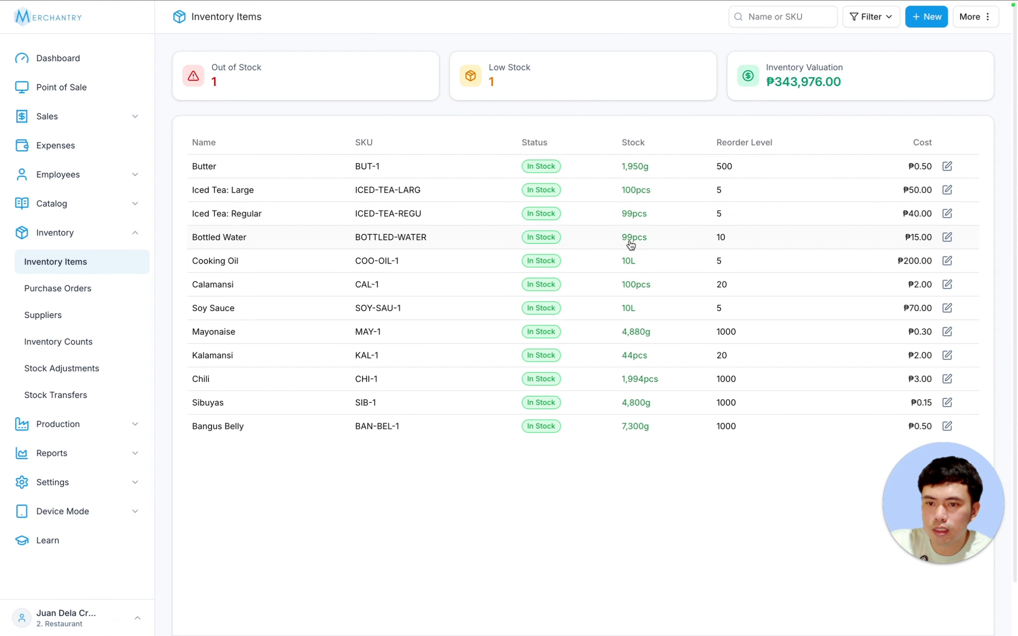
{"action": "left_click", "coordinate": [71, 291]}
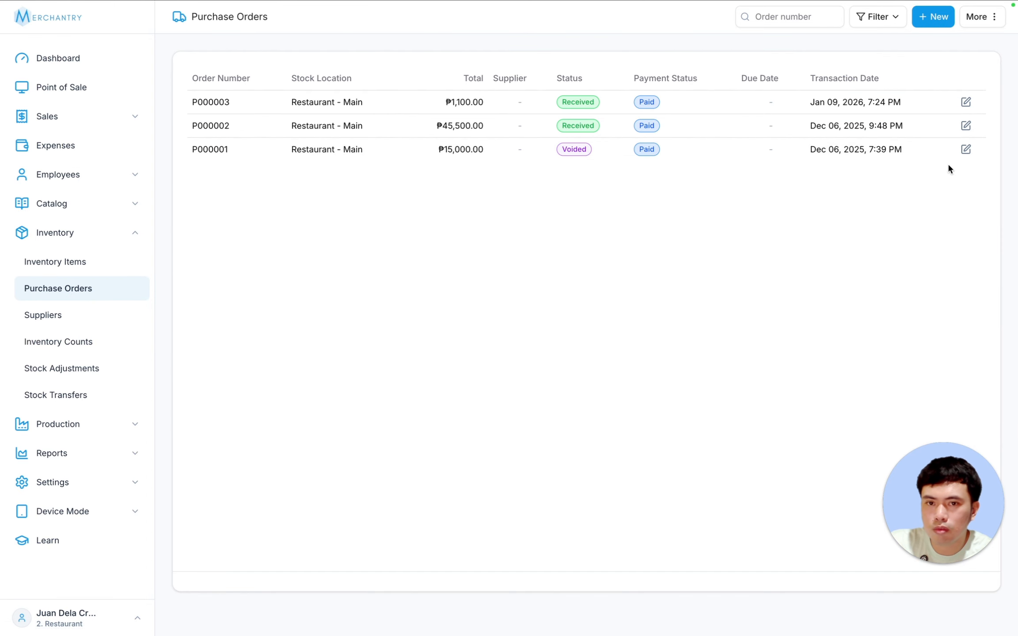
- Start a new purchase order, keeping the date Feb 17, 2026 and leaving the supplier empty
{"action": "left_click", "coordinate": [934, 19]}
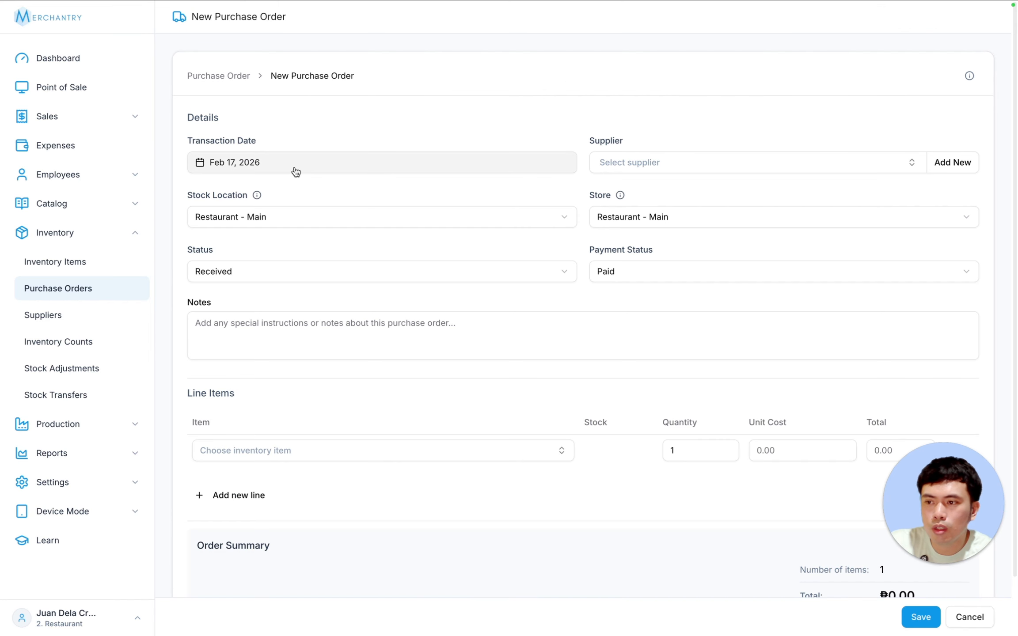
{"action": "left_click", "coordinate": [384, 163]}
{"action": "left_click", "coordinate": [384, 163]}
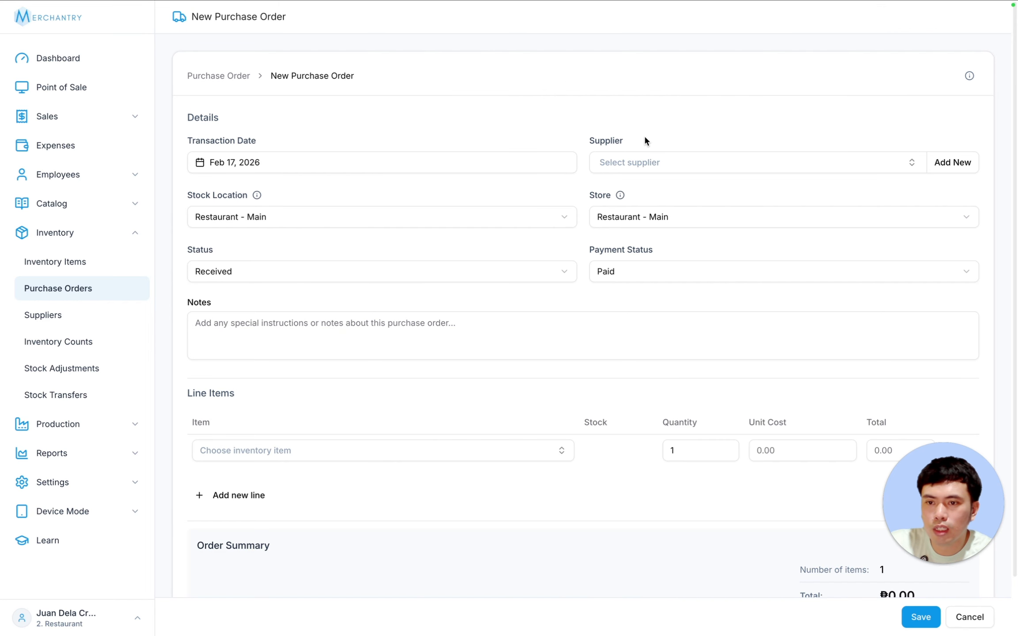
{"action": "left_click", "coordinate": [652, 161]}
{"action": "left_click", "coordinate": [633, 130]}
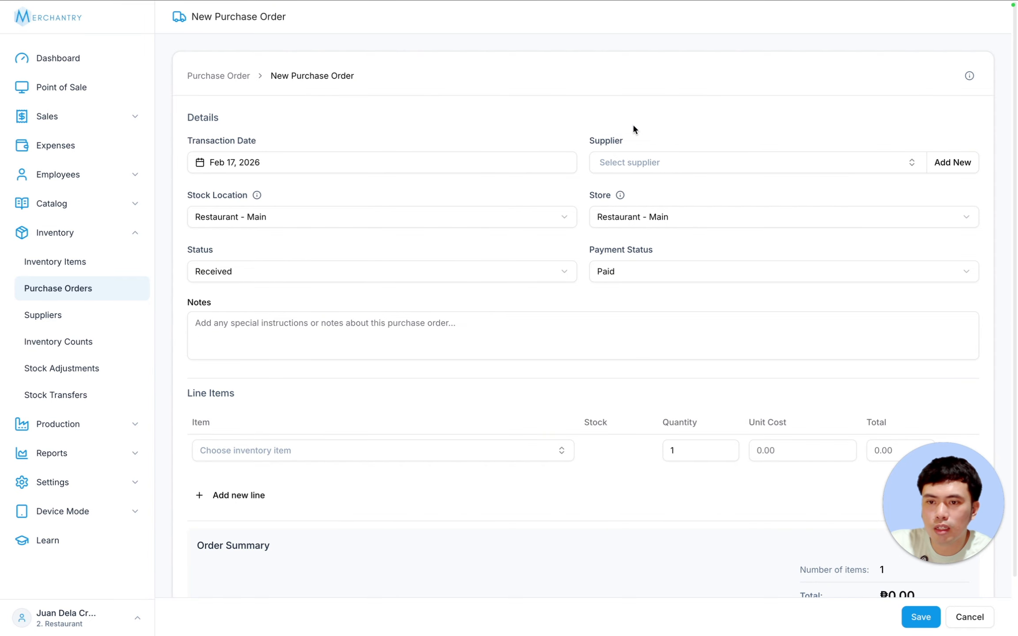
- Keep stock location and store as Restaurant - Main, status Received and payment status Paid
{"action": "left_click", "coordinate": [226, 226]}
{"action": "left_click", "coordinate": [408, 189]}
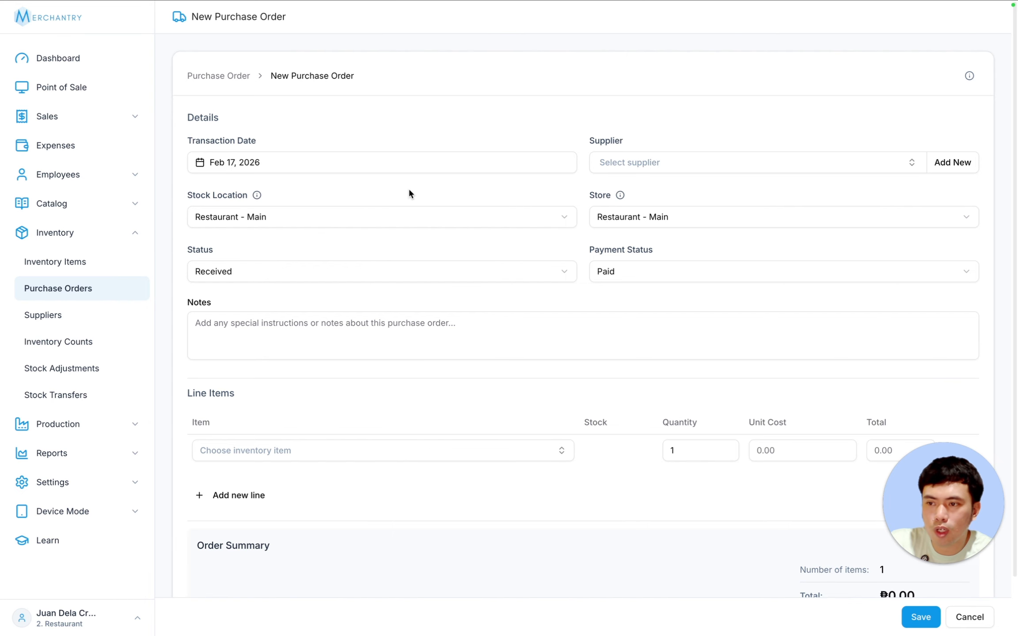
{"action": "left_click", "coordinate": [267, 215]}
{"action": "left_click", "coordinate": [402, 193]}
{"action": "left_click", "coordinate": [663, 211]}
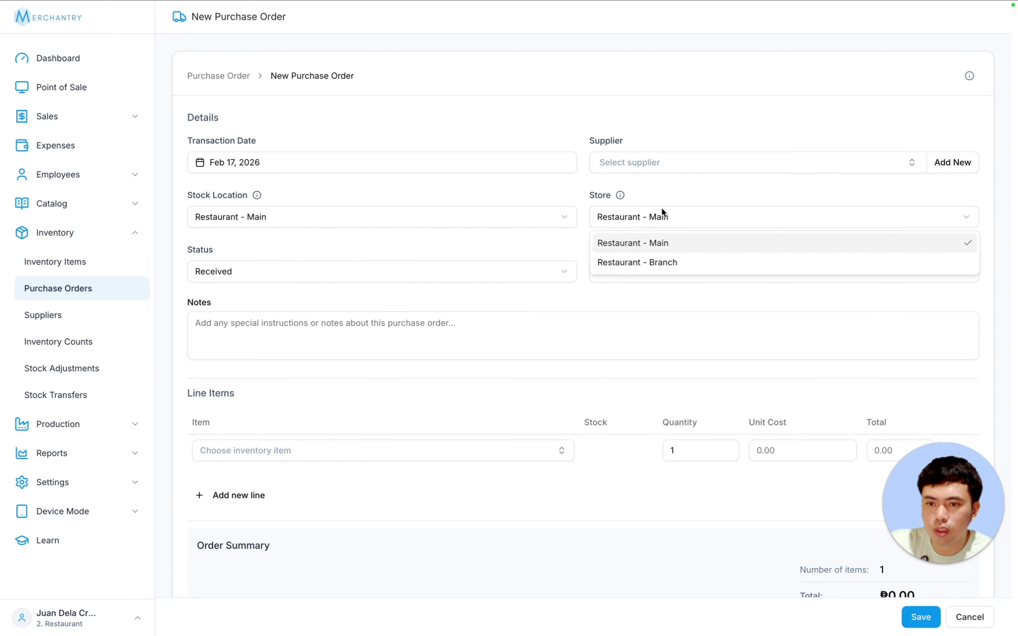
{"action": "left_click", "coordinate": [665, 212]}
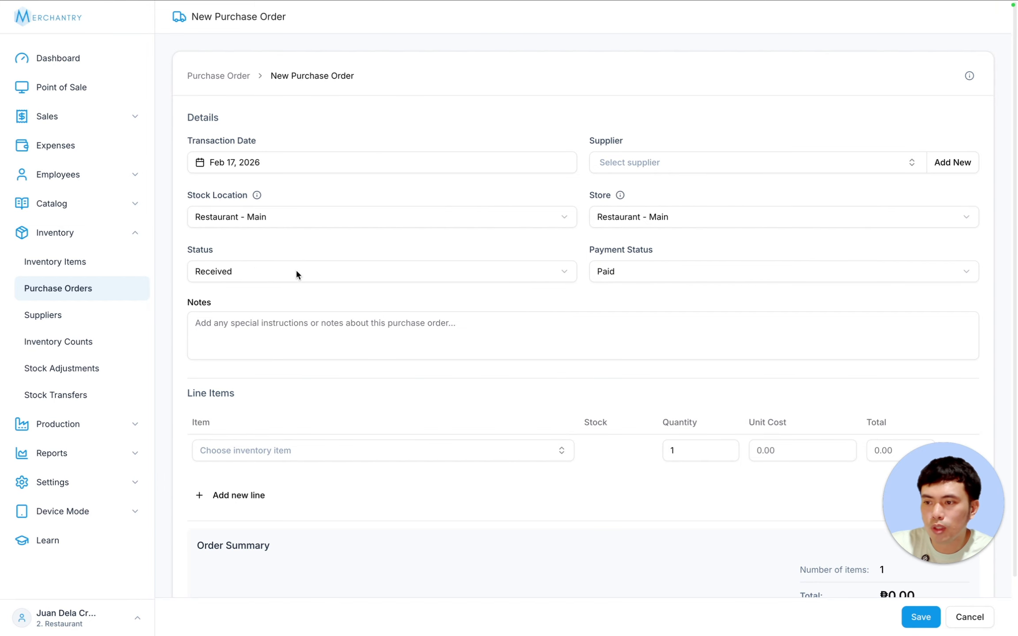
{"action": "left_click", "coordinate": [303, 271]}
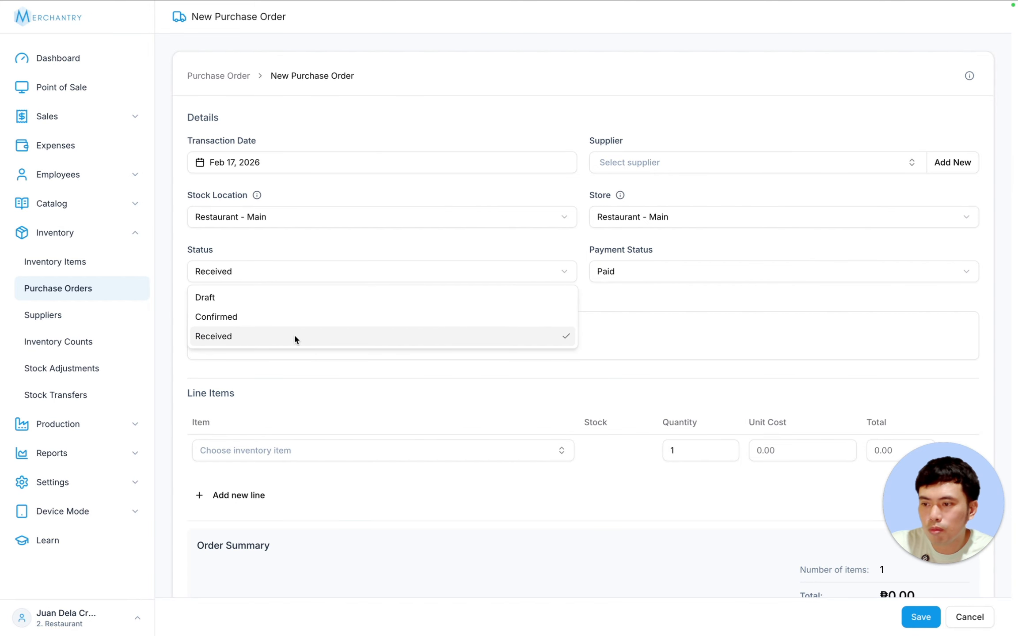
{"action": "left_click", "coordinate": [287, 255]}
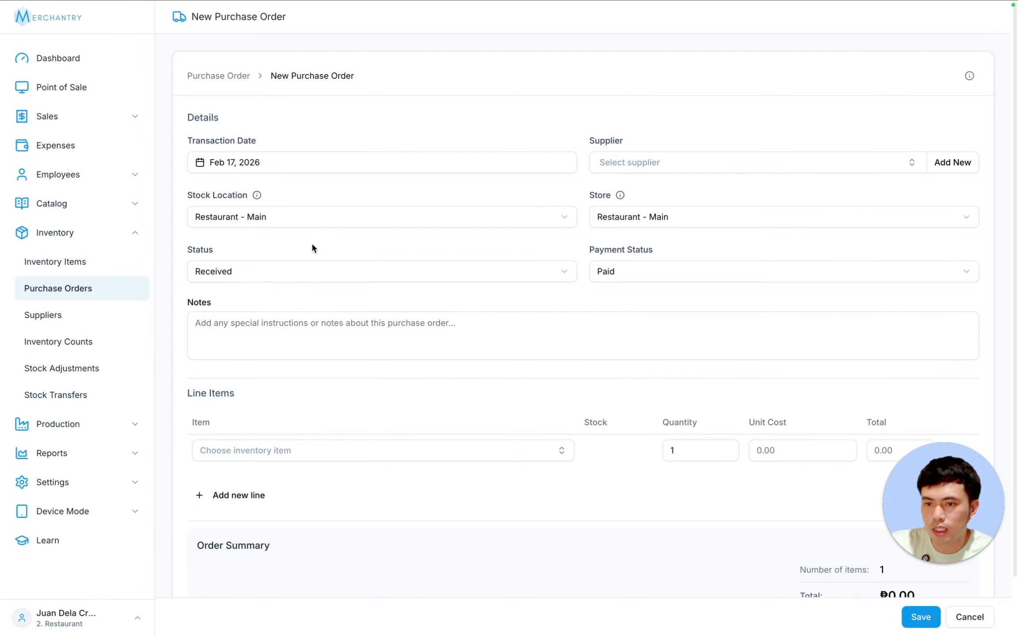
{"action": "left_click", "coordinate": [642, 269]}
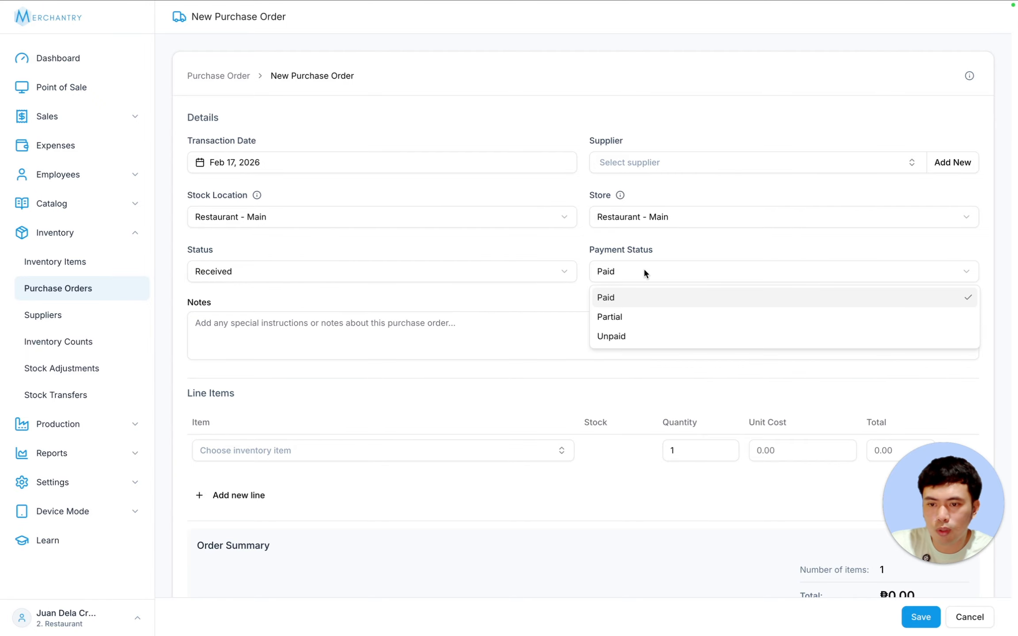
{"action": "left_click", "coordinate": [648, 252]}
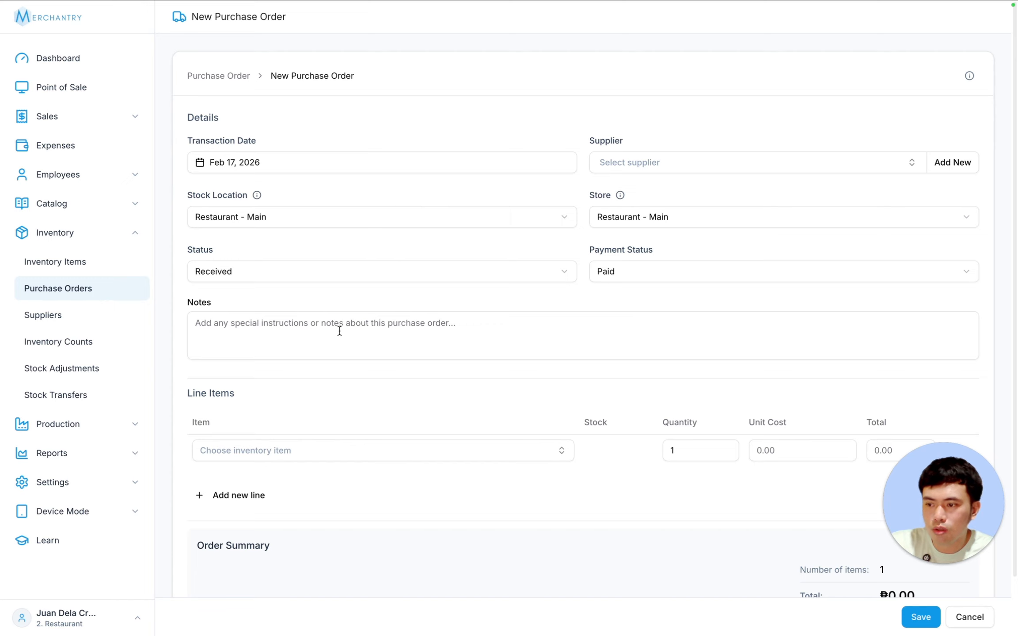
{"action": "mouse_move", "coordinate": [964, 455]}
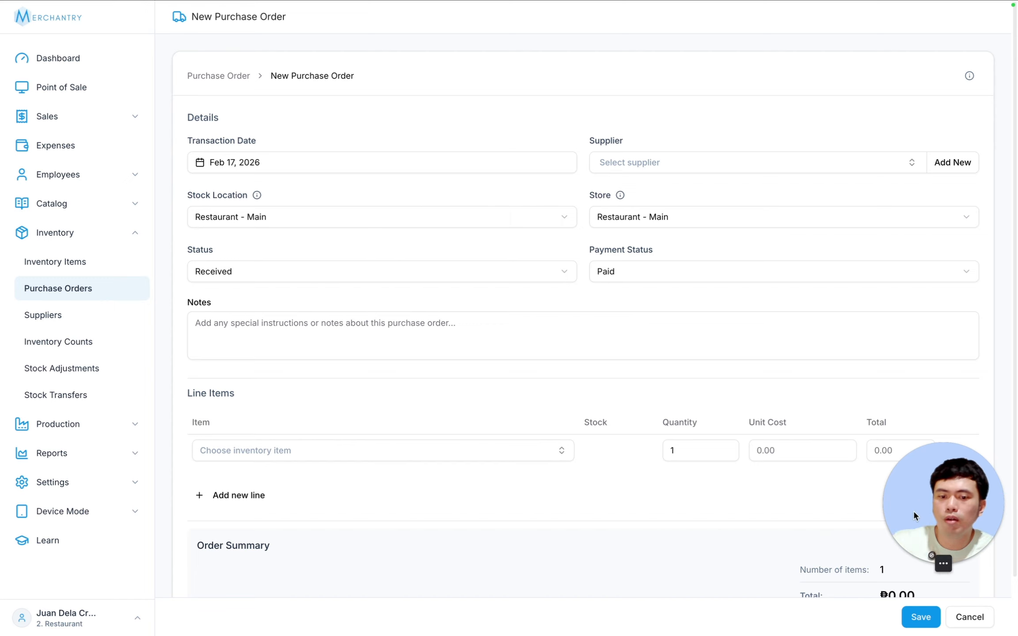
{"action": "left_click_drag", "start_coordinate": [913, 510], "coordinate": [279, 510]}
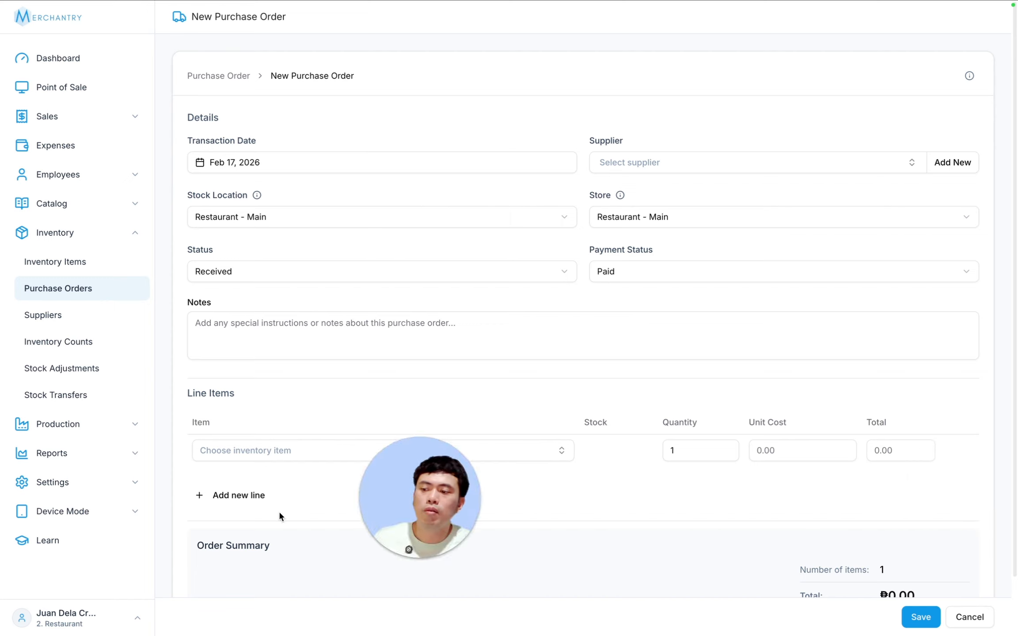
- Add 100 Bottled Water to the order and save it as P000004 totalling ₱1,500.00
{"action": "left_click", "coordinate": [294, 450]}
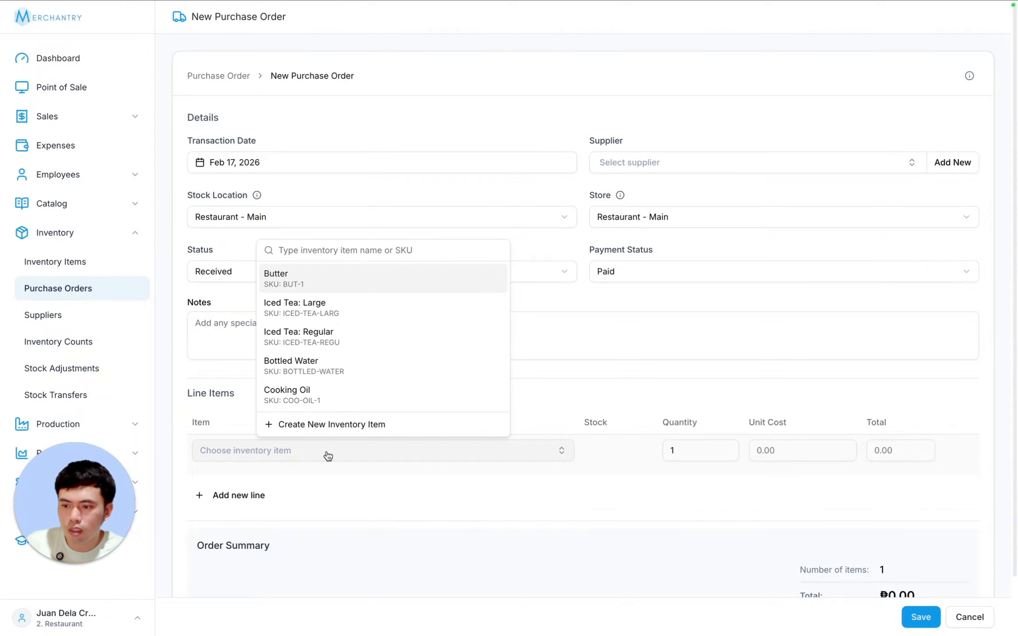
{"action": "left_click", "coordinate": [331, 361]}
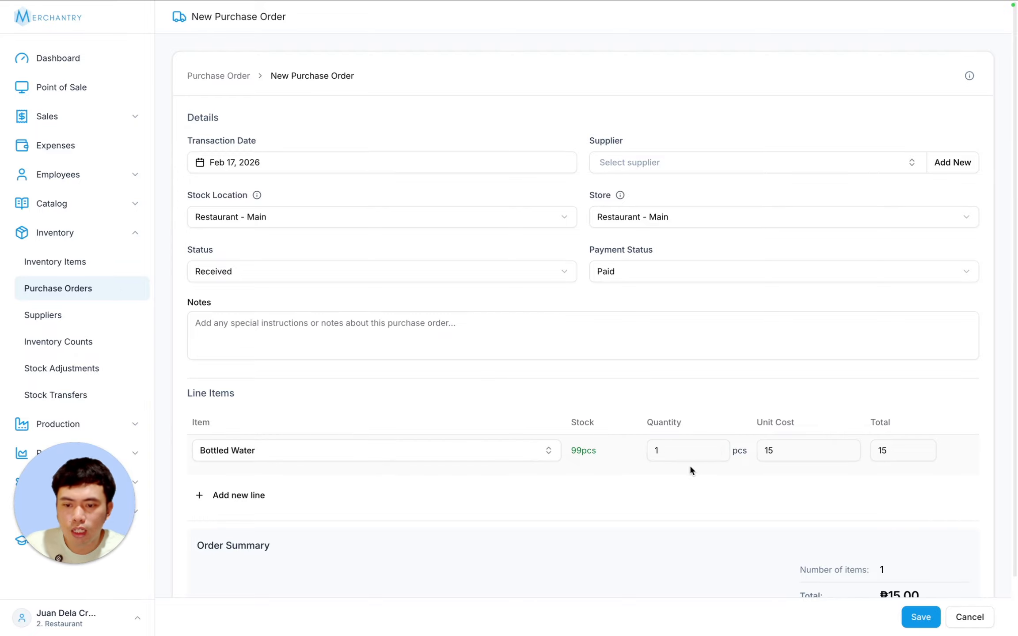
{"action": "left_click", "coordinate": [662, 448]}
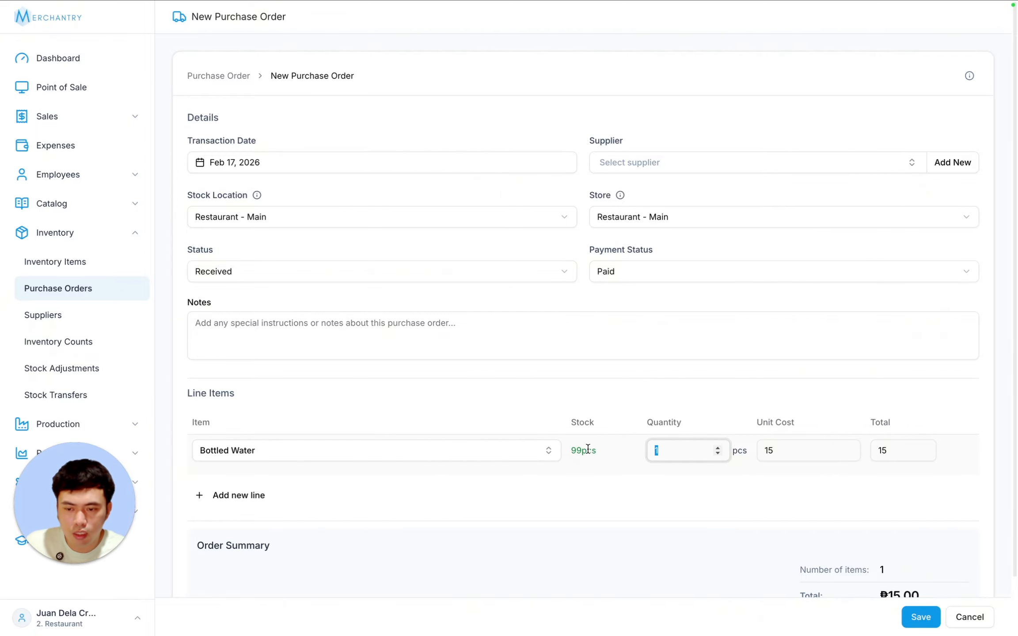
{"action": "type", "text": "100"}
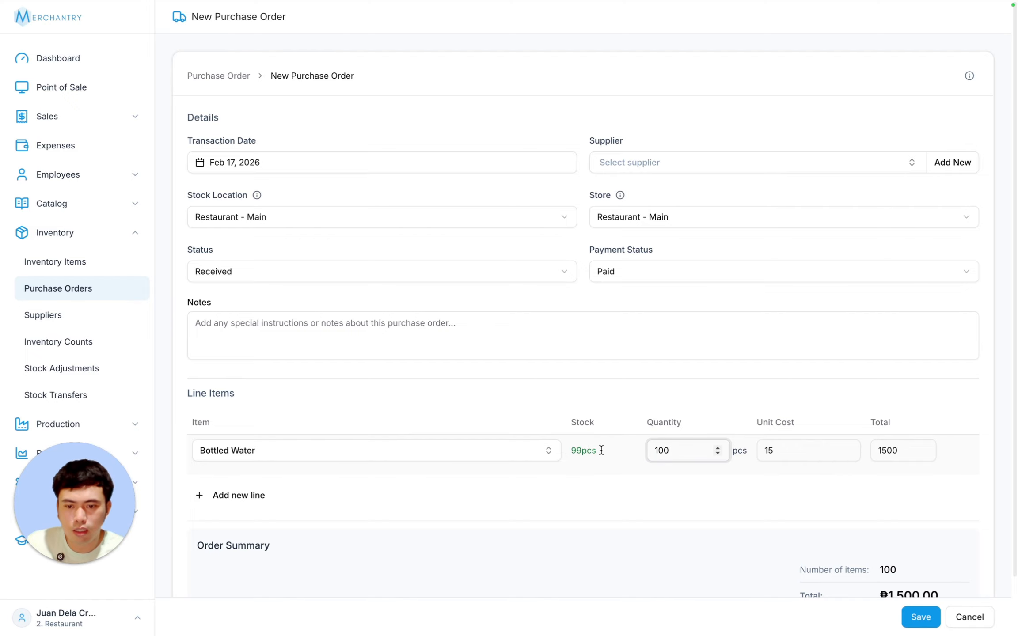
{"action": "scroll", "coordinate": [952, 529], "scroll_direction": "down", "scroll_amount": 2}
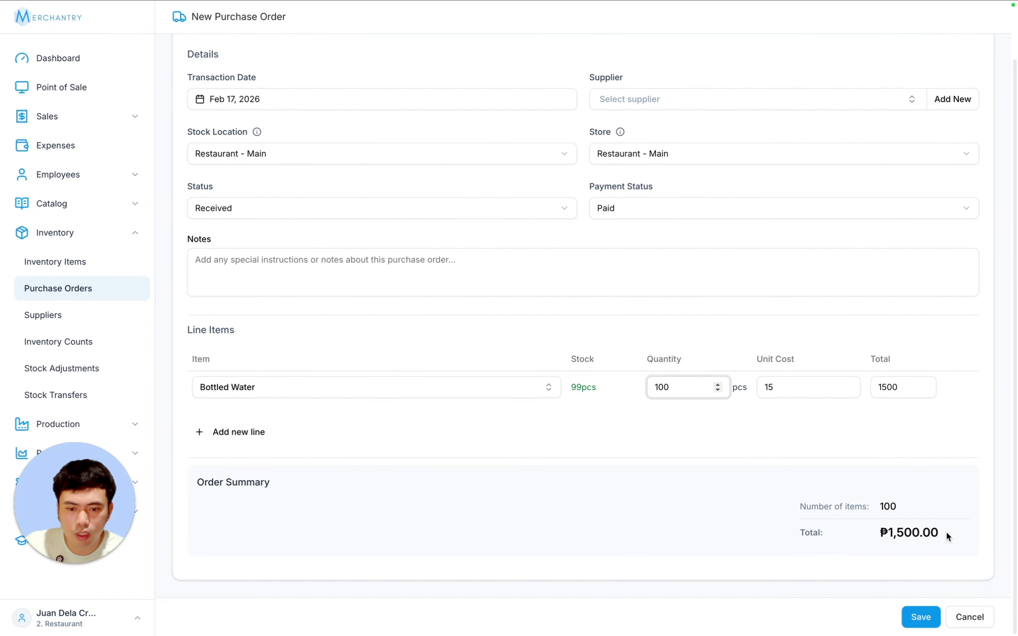
{"action": "left_click", "coordinate": [915, 617]}
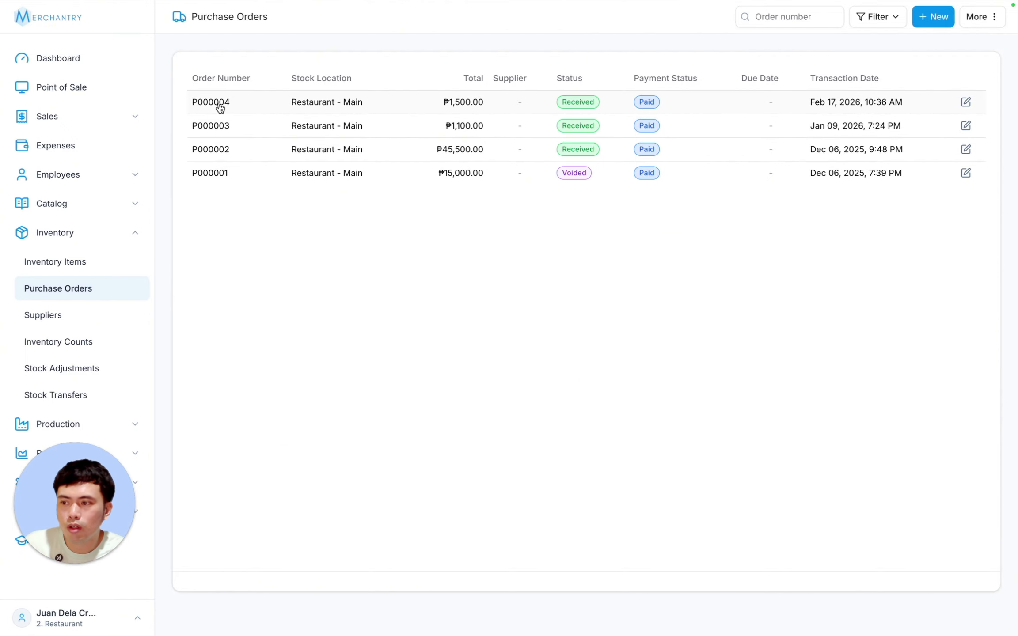
- View the inventory items list showing Bottled Water at 199pcs, then move to Suppliers
{"action": "left_click", "coordinate": [107, 563]}
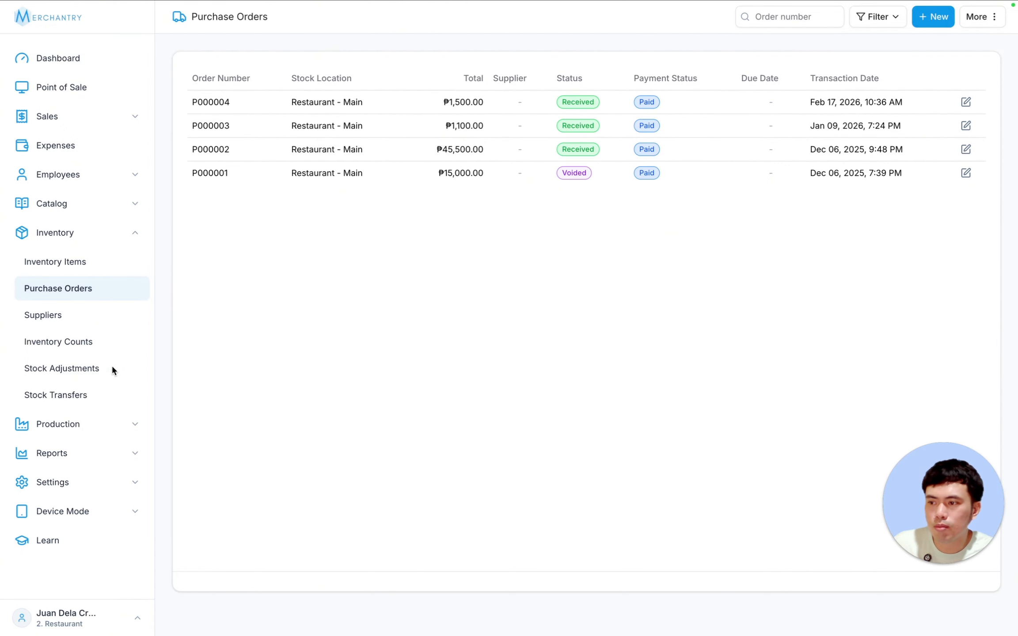
{"action": "left_click", "coordinate": [57, 264]}
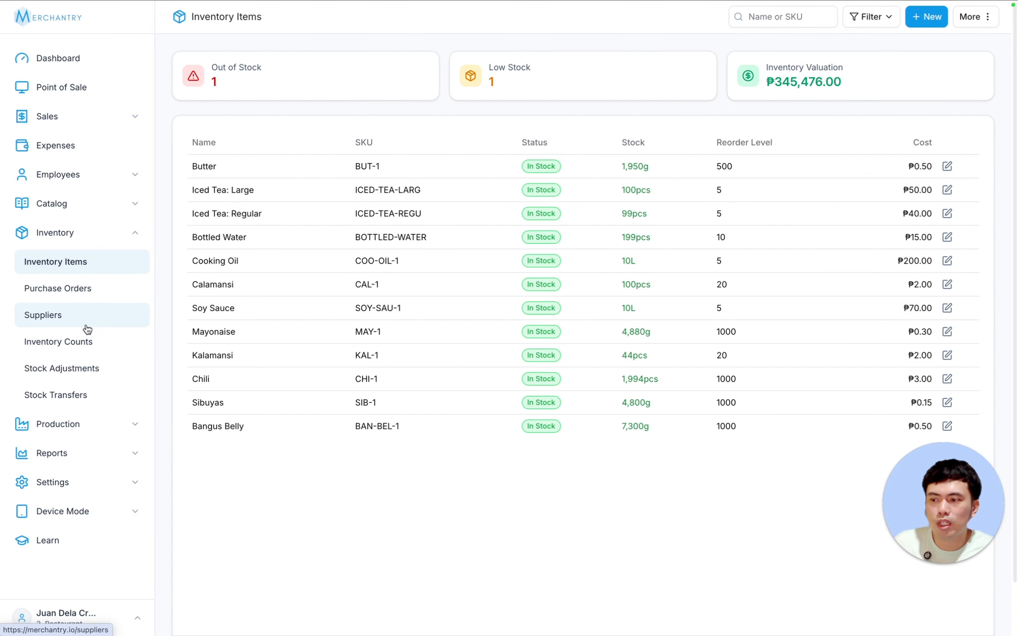
{"action": "left_click", "coordinate": [64, 315]}
- Create a supplier named 'Supplier Test' and enter its contact person and phone number
{"action": "left_click", "coordinate": [302, 236]}
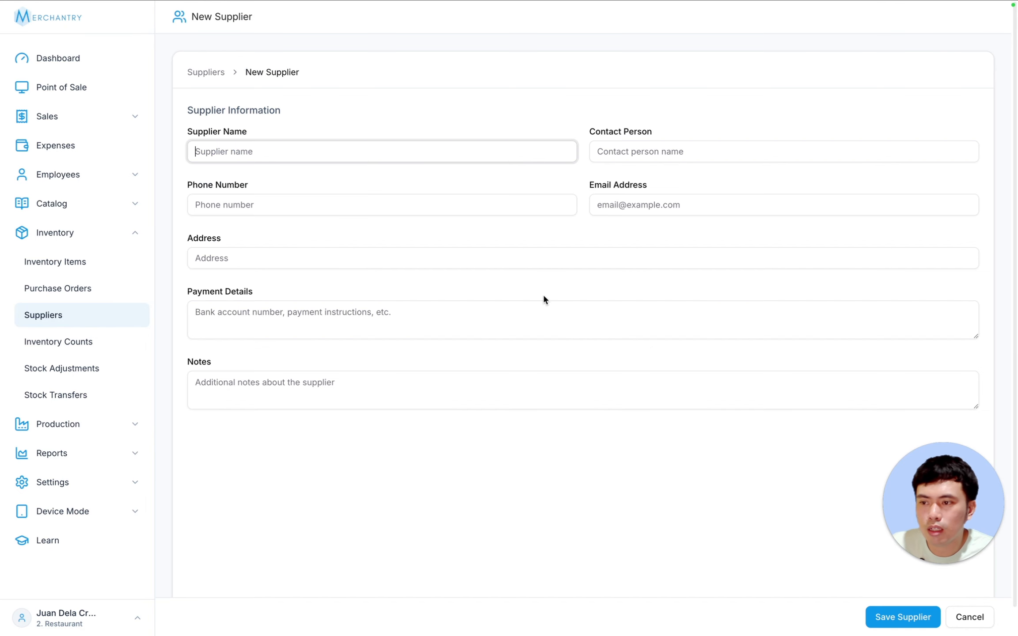
{"action": "type", "text": "Su"}
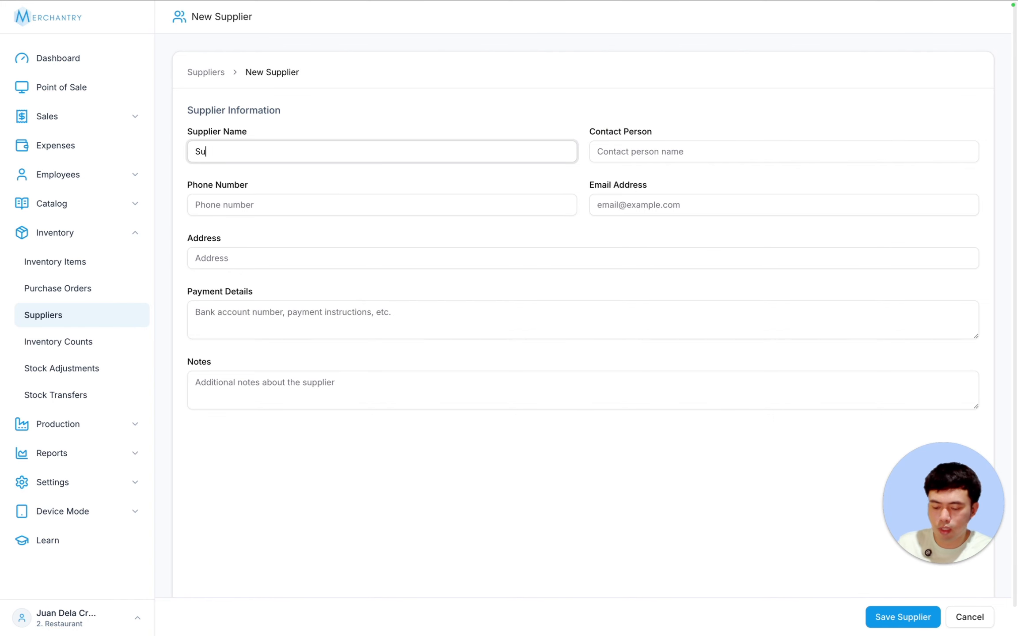
{"action": "type", "text": "pplie"}
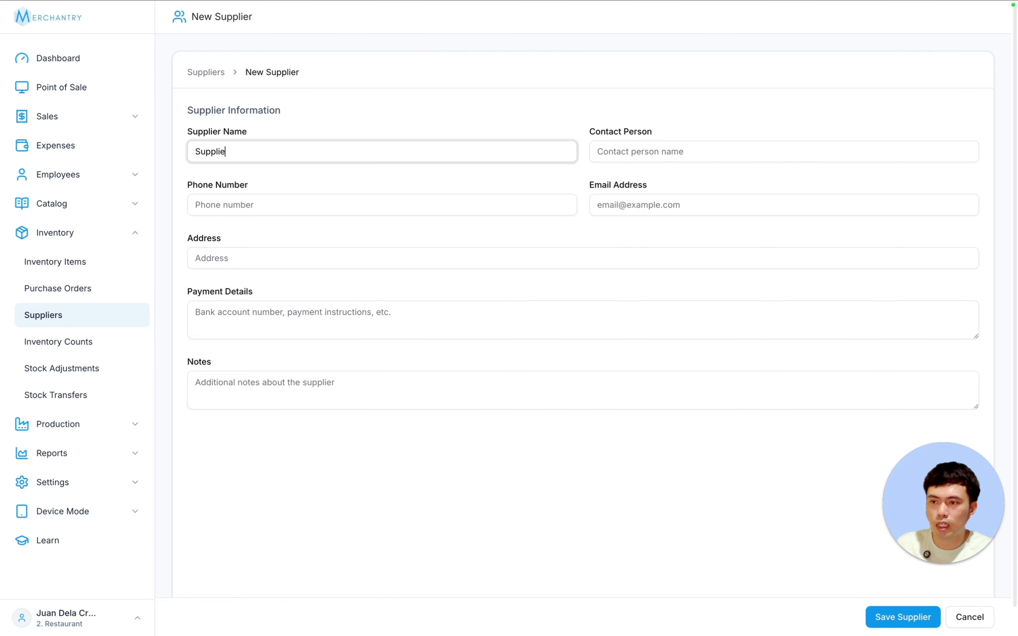
{"action": "type", "text": "r Test"}
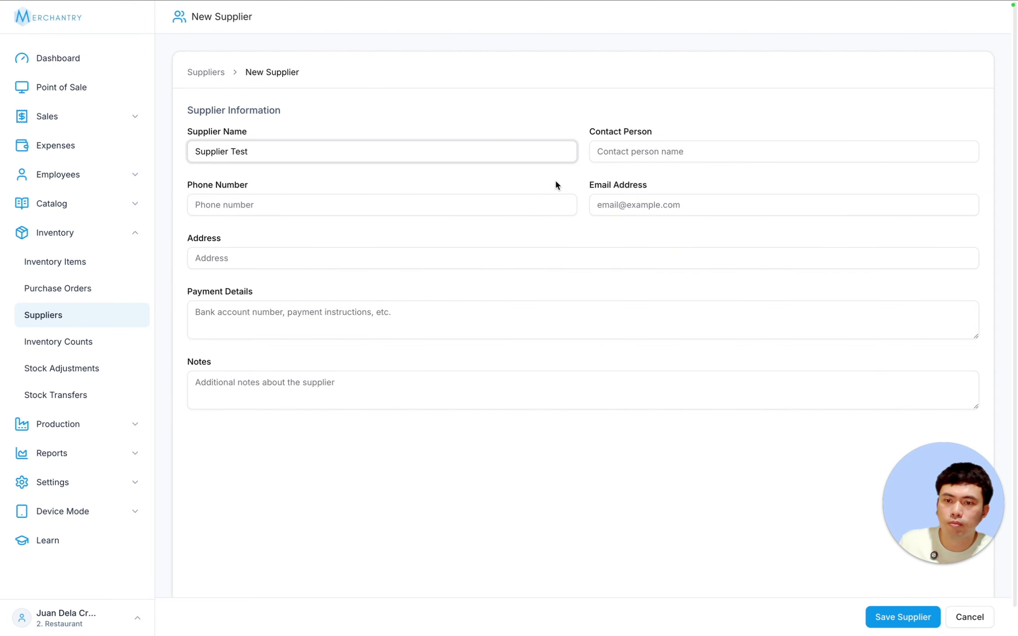
{"action": "left_click", "coordinate": [646, 149]}
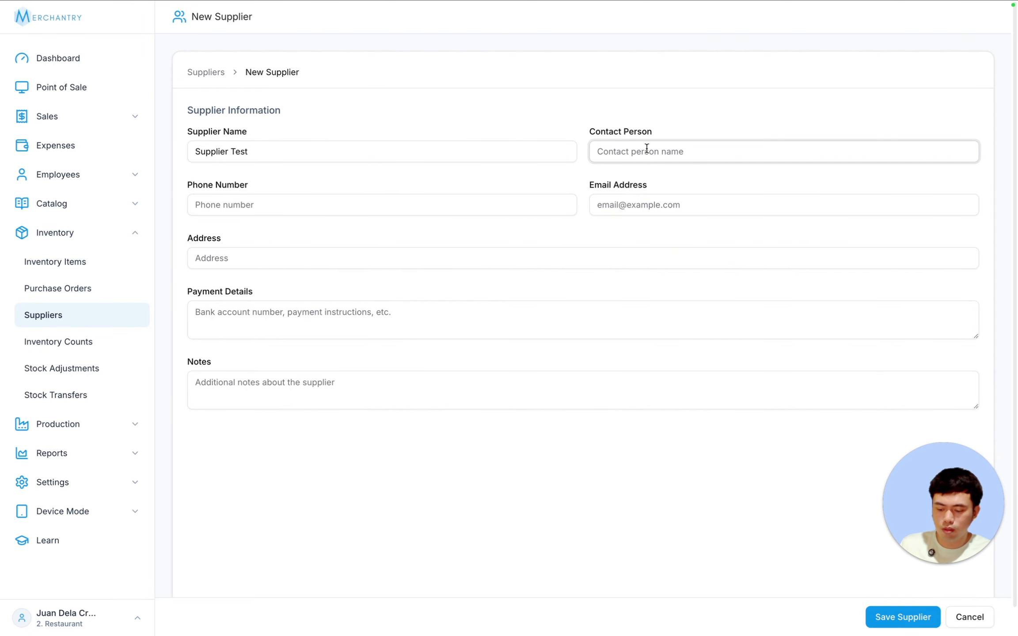
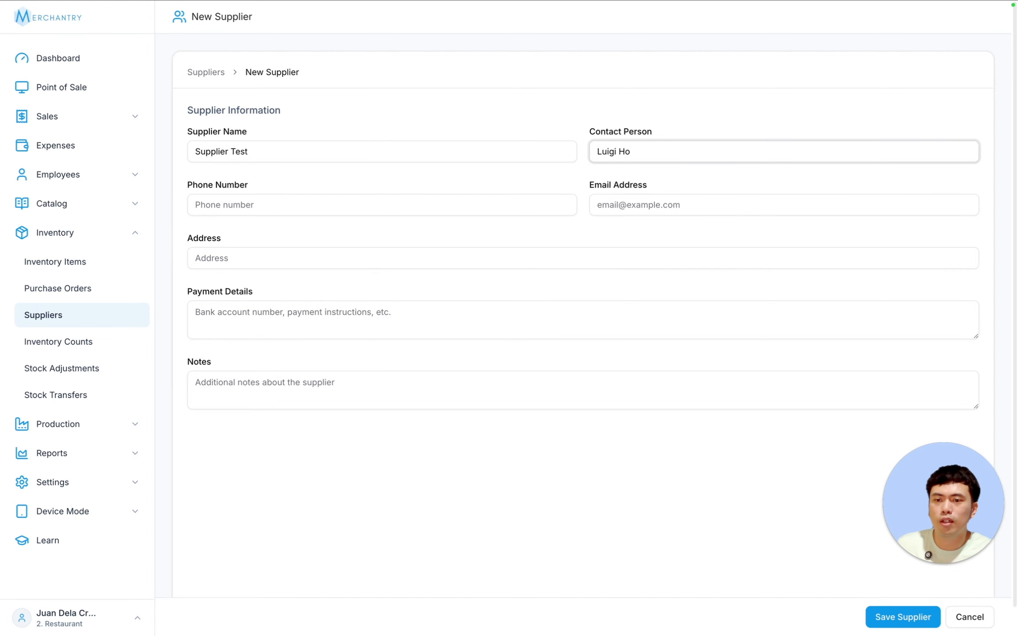
{"action": "left_click", "coordinate": [306, 201]}
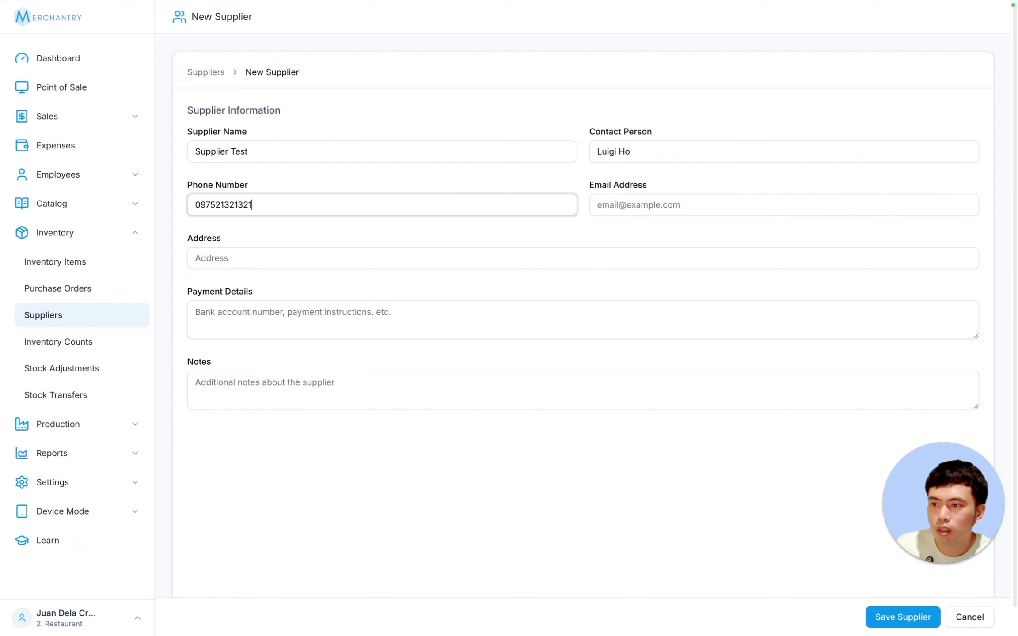
- Enter the supplier's e-mail and address, then save the supplier
{"action": "left_click", "coordinate": [659, 209]}
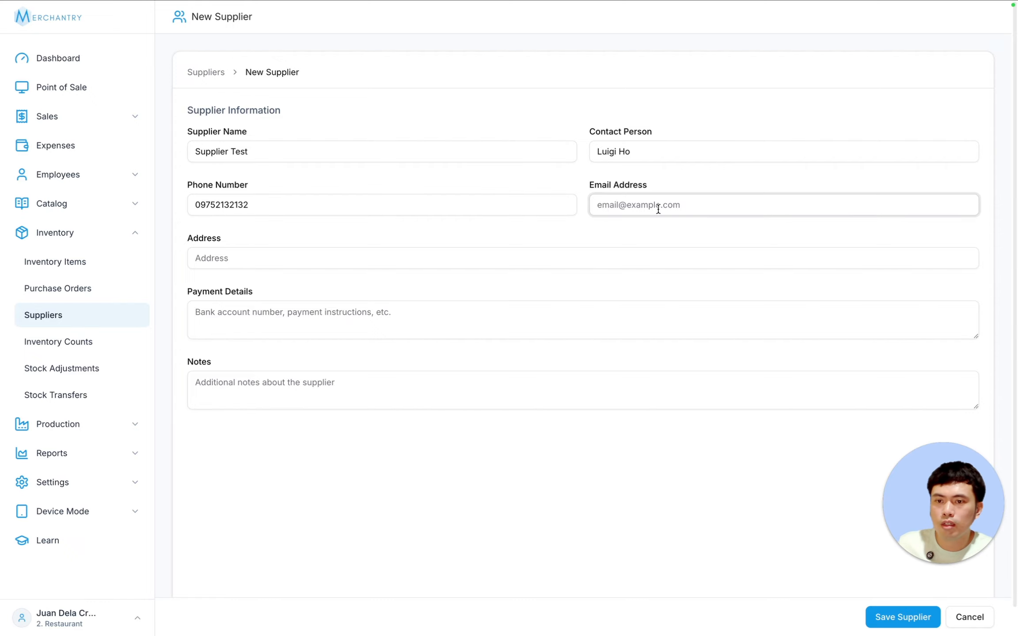
{"action": "type", "text": "luigi@sample.com"}
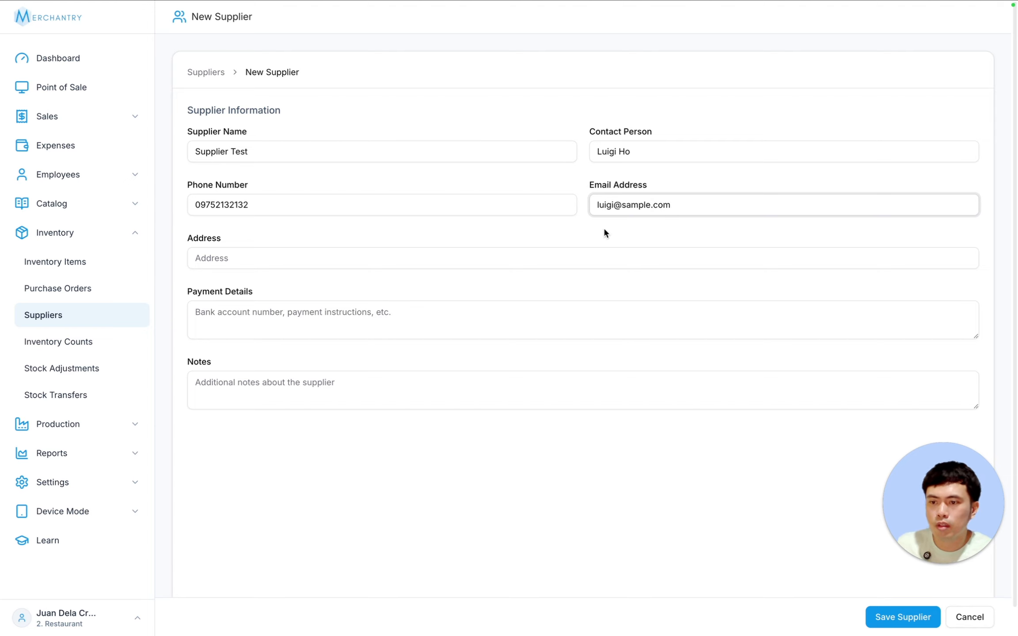
{"action": "left_click", "coordinate": [443, 255]}
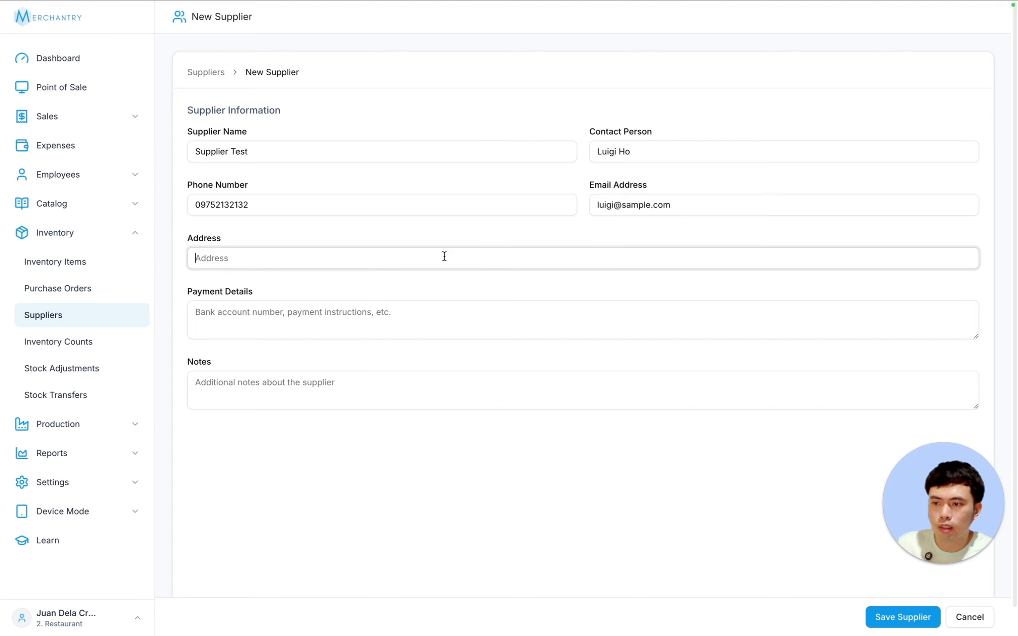
{"action": "type", "text": "Metro, ma"}
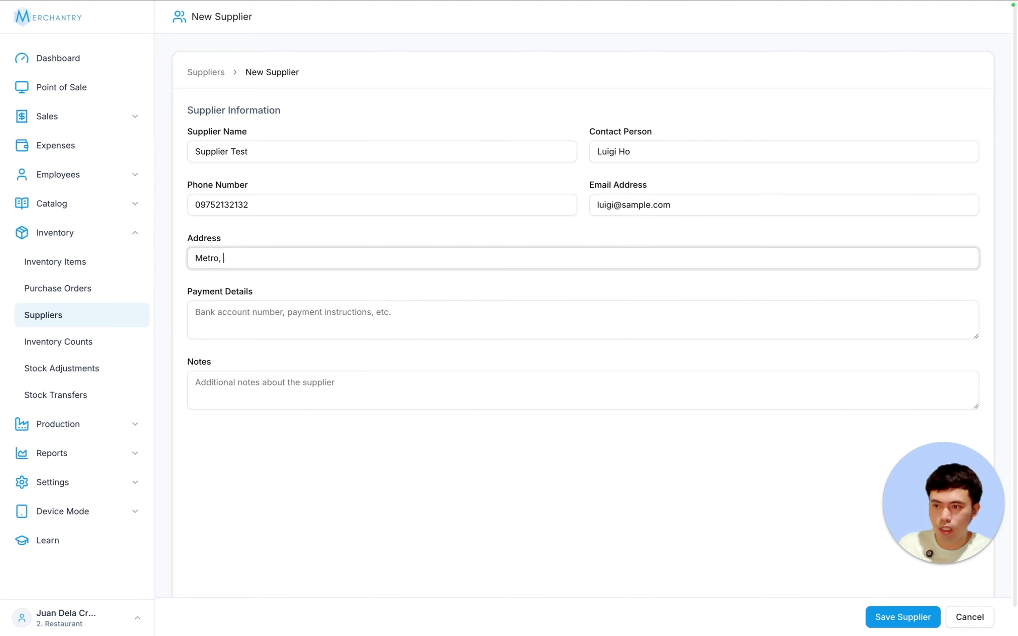
{"action": "key", "text": "BackSpace"}
{"action": "key", "text": "BackSpace"}
{"action": "key", "text": "BackSpace"}
{"action": "key", "text": "BackSpace"}
{"action": "type", "text": "M<a"}
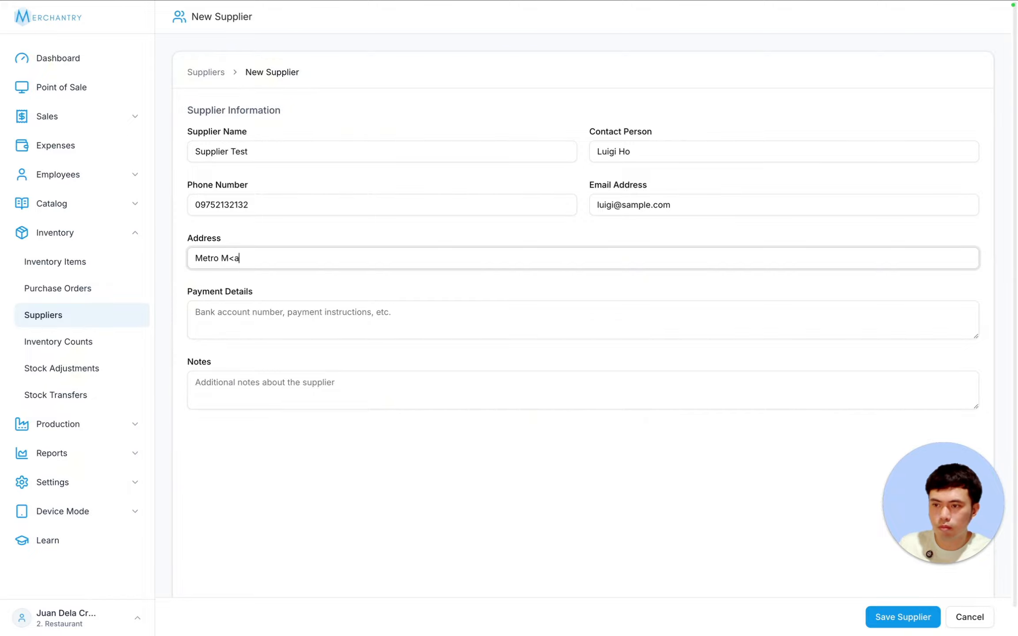
{"action": "key", "text": "BackSpace"}
{"action": "key", "text": "BackSpace"}
{"action": "type", "text": "anila"}
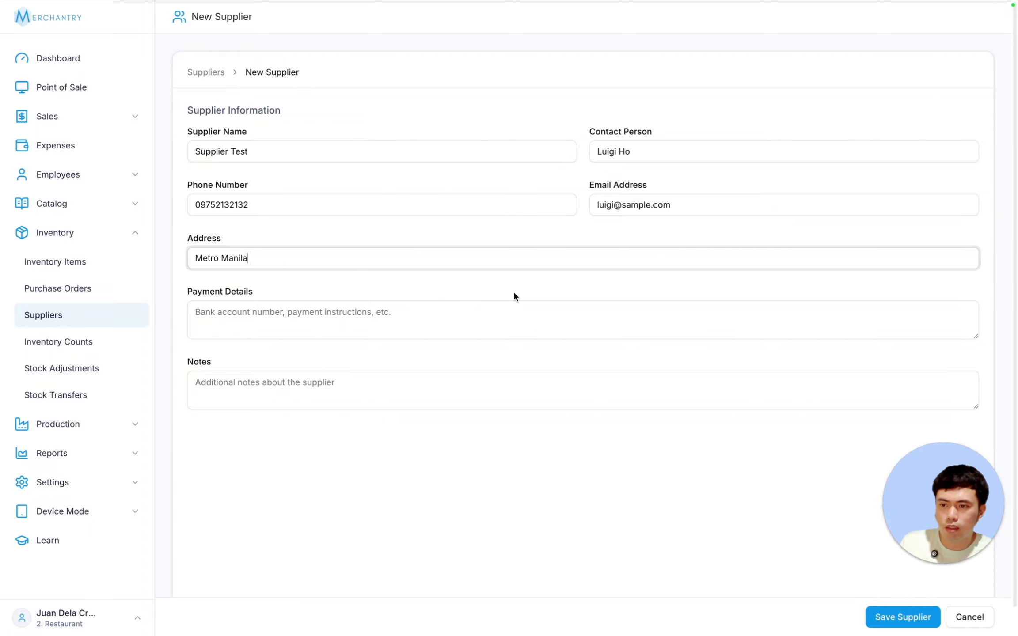
{"action": "left_click", "coordinate": [445, 288]}
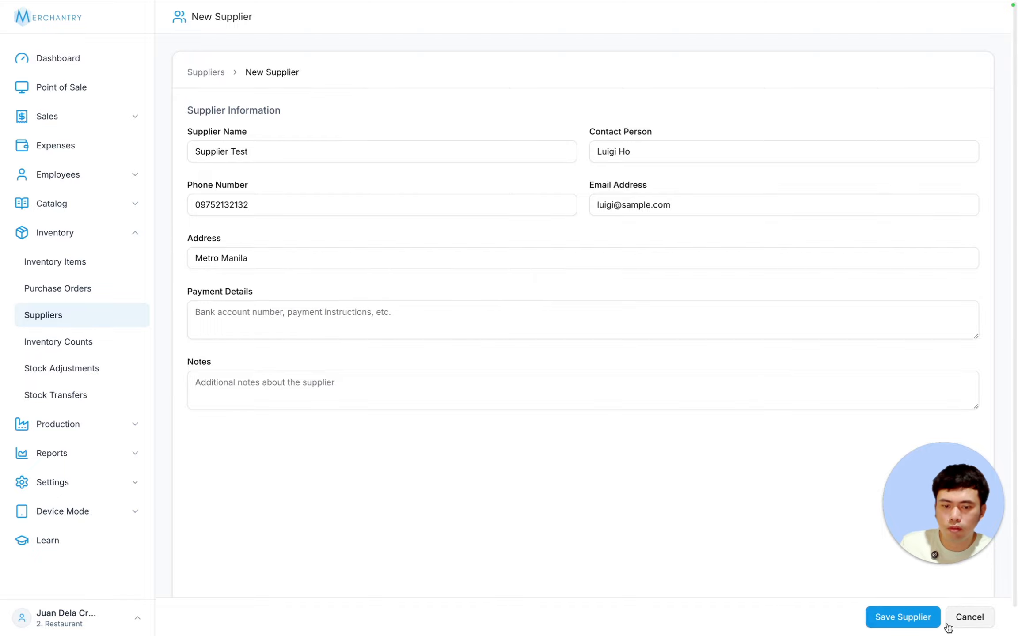
{"action": "left_click", "coordinate": [902, 617]}
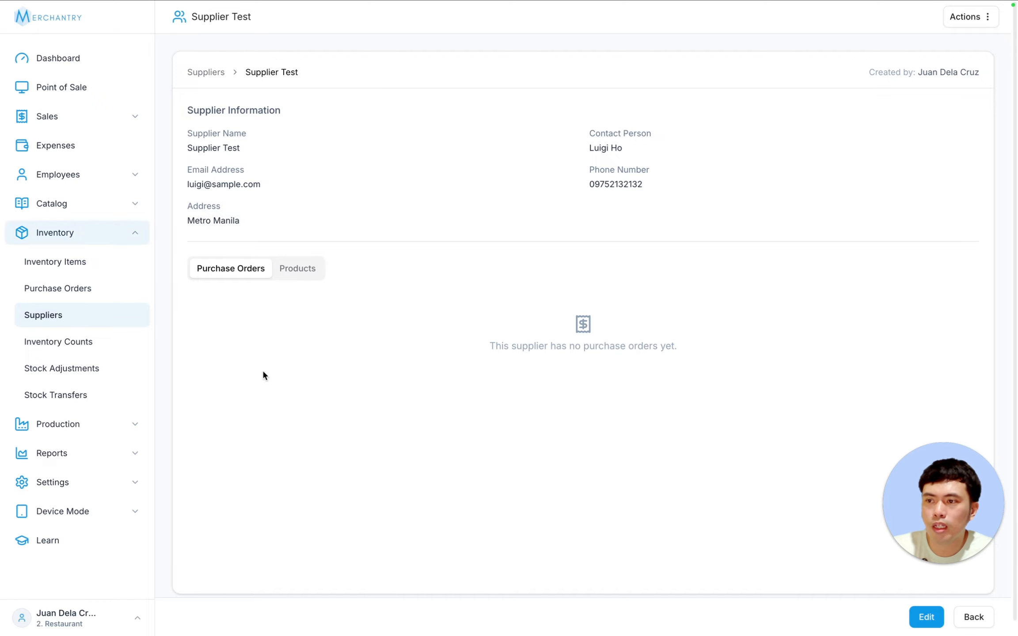
- Create purchase order P000005 from Supplier Test for 5000 g Butter, ₱2,500.00, and save it
{"action": "left_click", "coordinate": [71, 286]}
{"action": "left_click", "coordinate": [930, 16]}
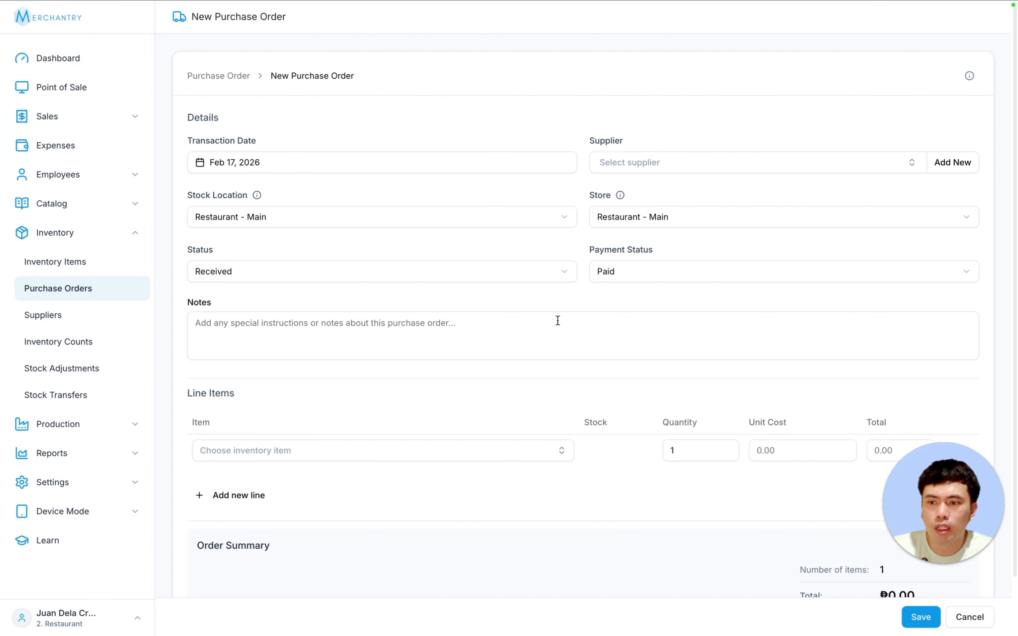
{"action": "left_click", "coordinate": [673, 160]}
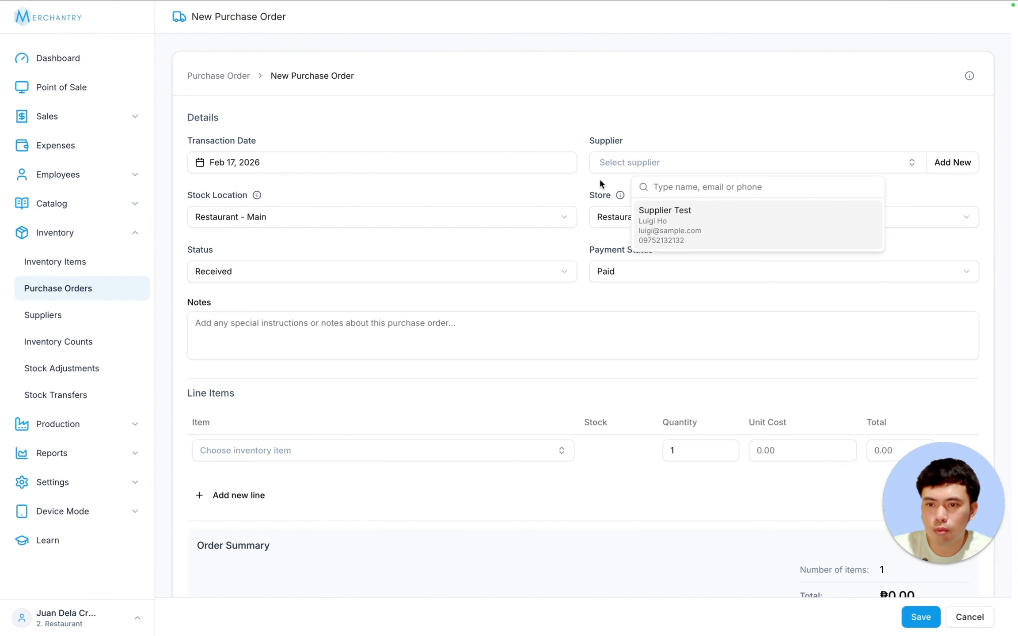
{"action": "left_click", "coordinate": [685, 217]}
{"action": "left_click", "coordinate": [294, 456]}
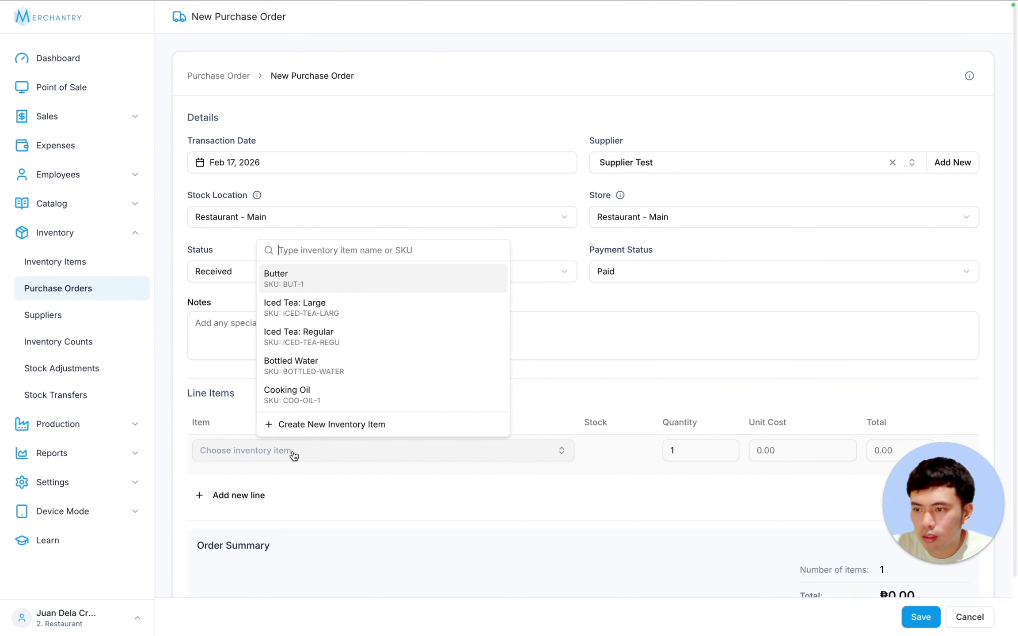
{"action": "left_click", "coordinate": [302, 281]}
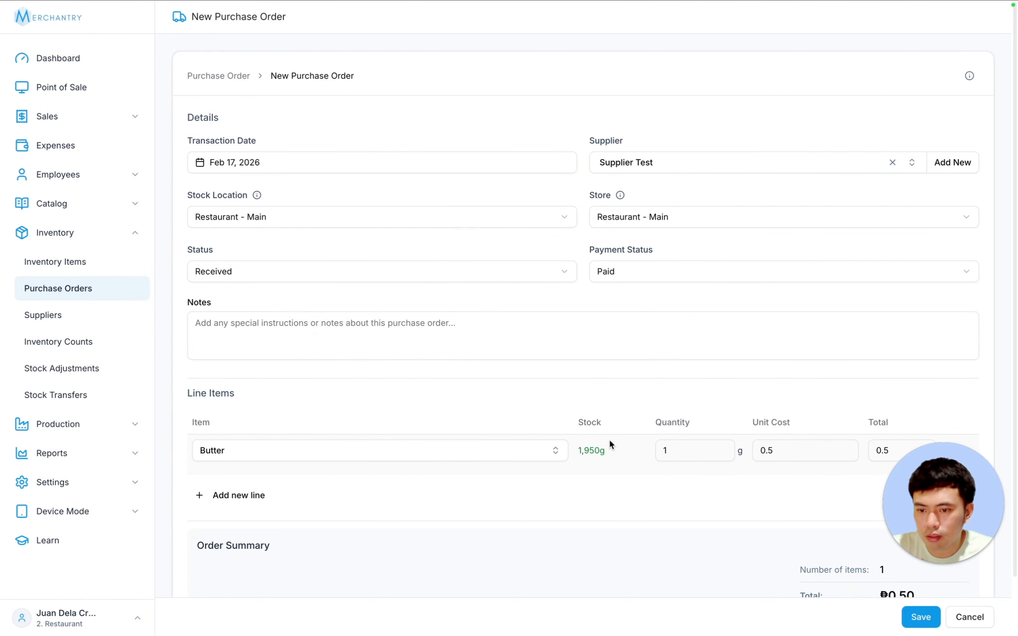
{"action": "double_click", "coordinate": [666, 451]}
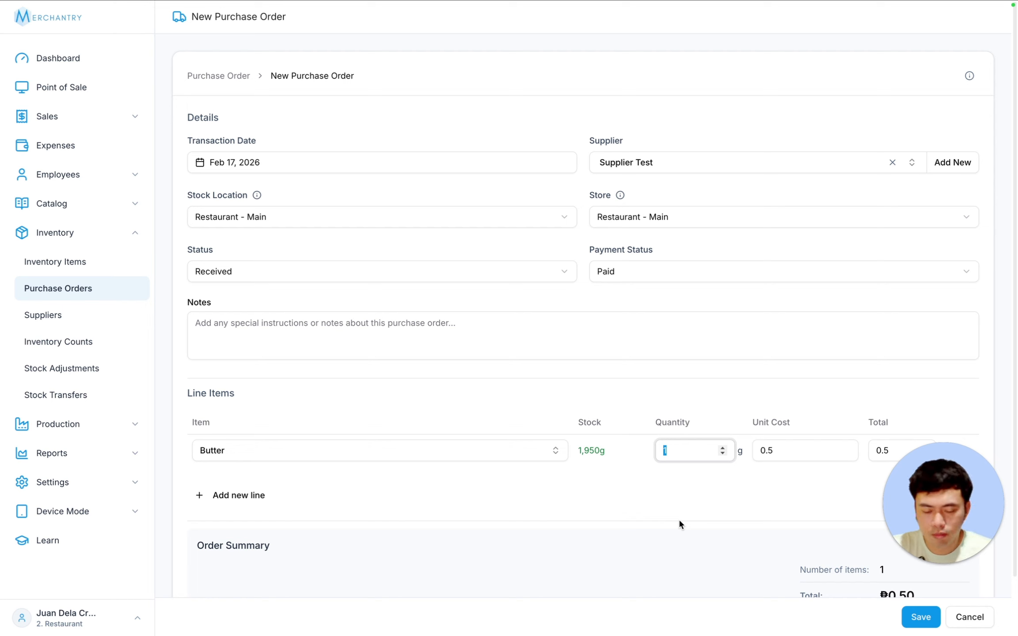
{"action": "type", "text": "5000"}
{"action": "left_click", "coordinate": [960, 542]}
{"action": "scroll", "coordinate": [960, 542], "scroll_direction": "down", "scroll_amount": 2}
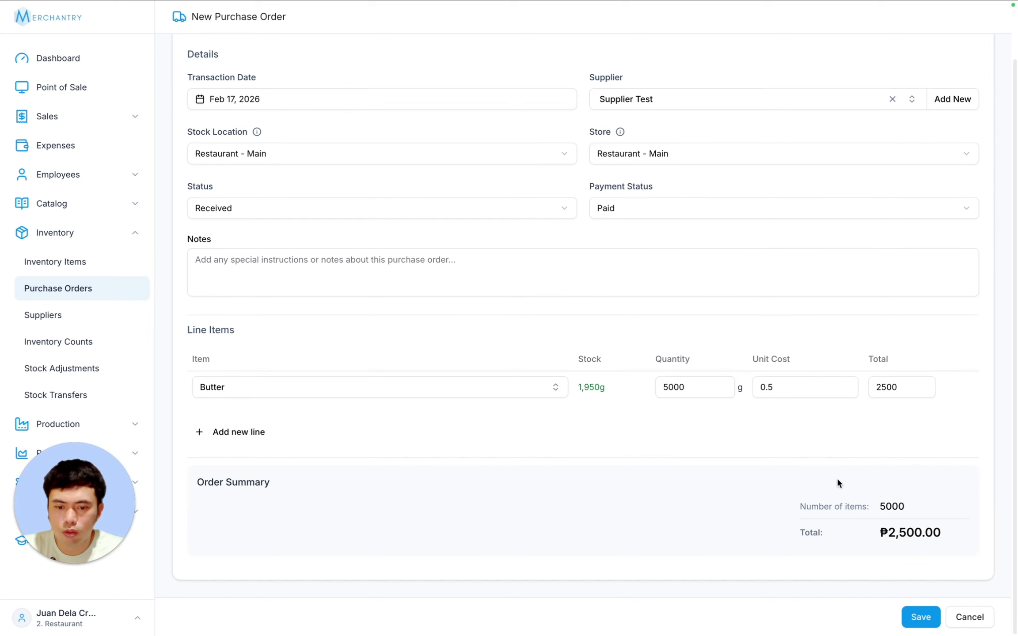
{"action": "left_click", "coordinate": [917, 619]}
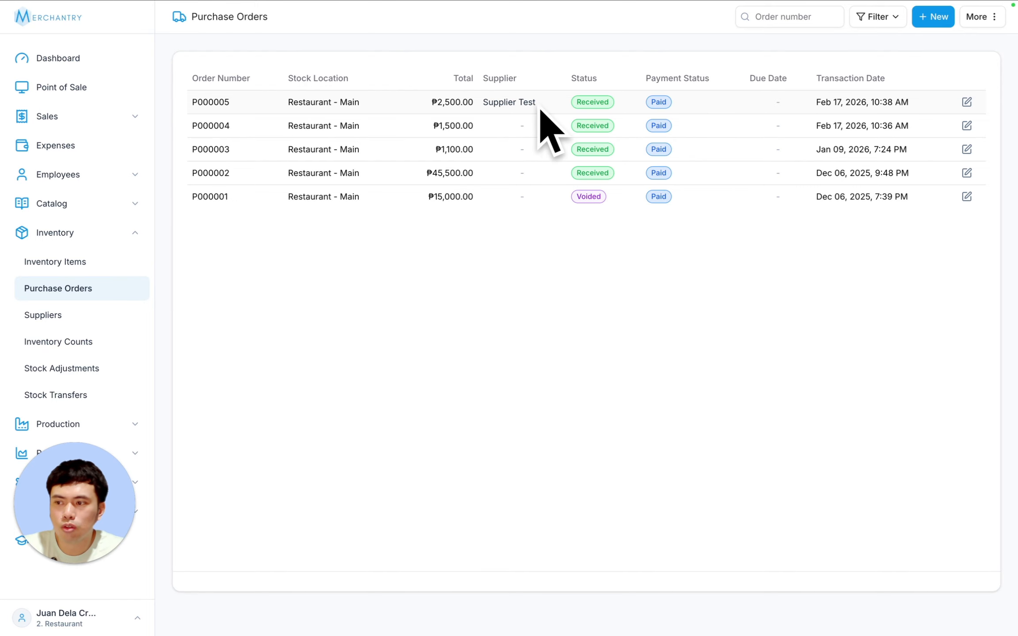
{"action": "left_click", "coordinate": [67, 322]}
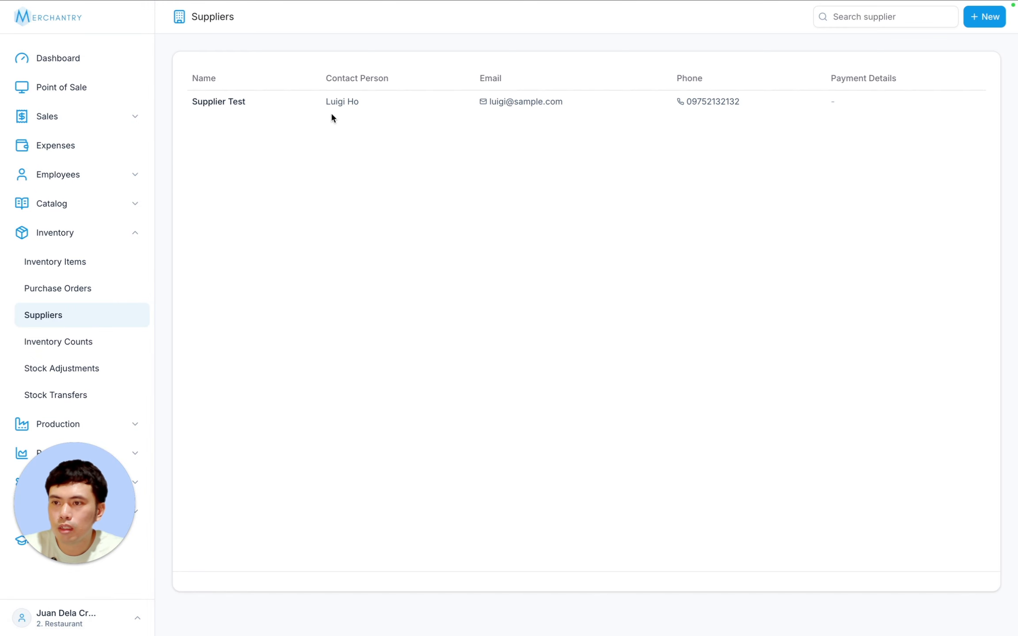
{"action": "left_click", "coordinate": [347, 107]}
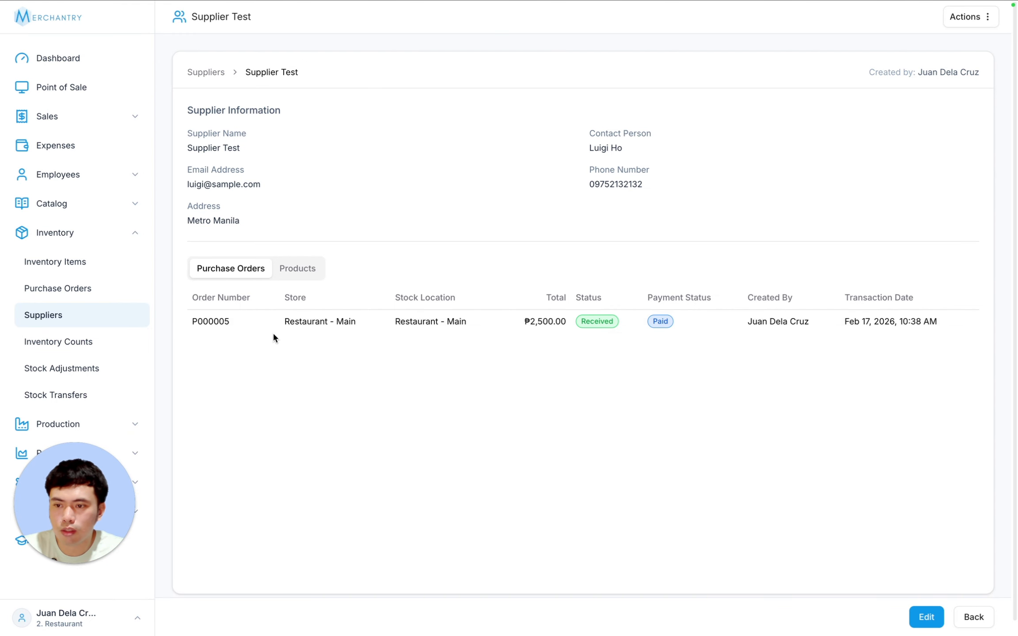
{"action": "left_click", "coordinate": [309, 269]}
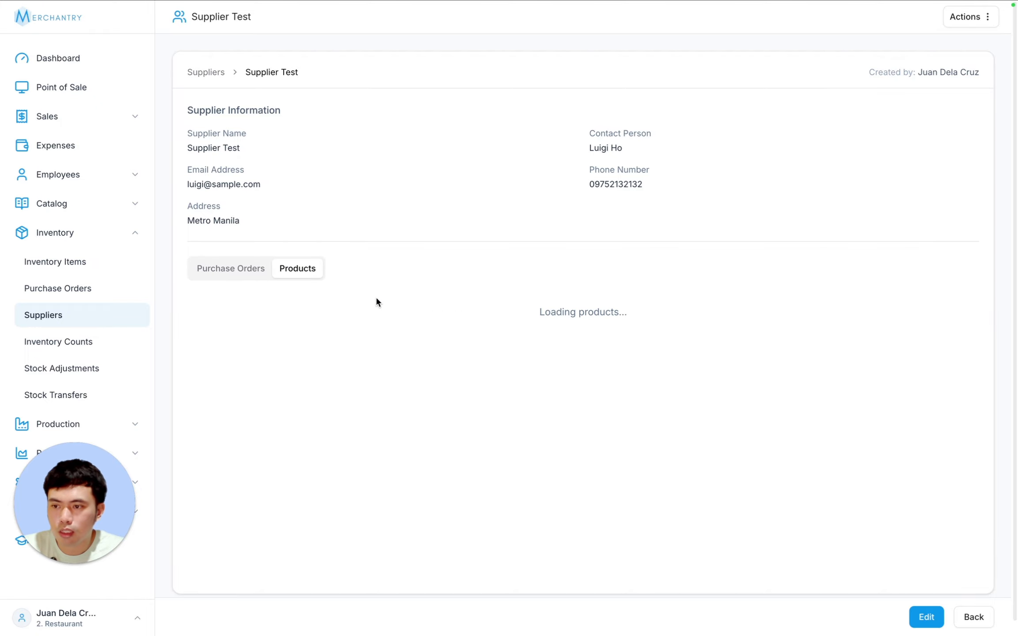
{"action": "left_click_drag", "start_coordinate": [503, 321], "coordinate": [658, 320]}
{"action": "left_click", "coordinate": [547, 325]}
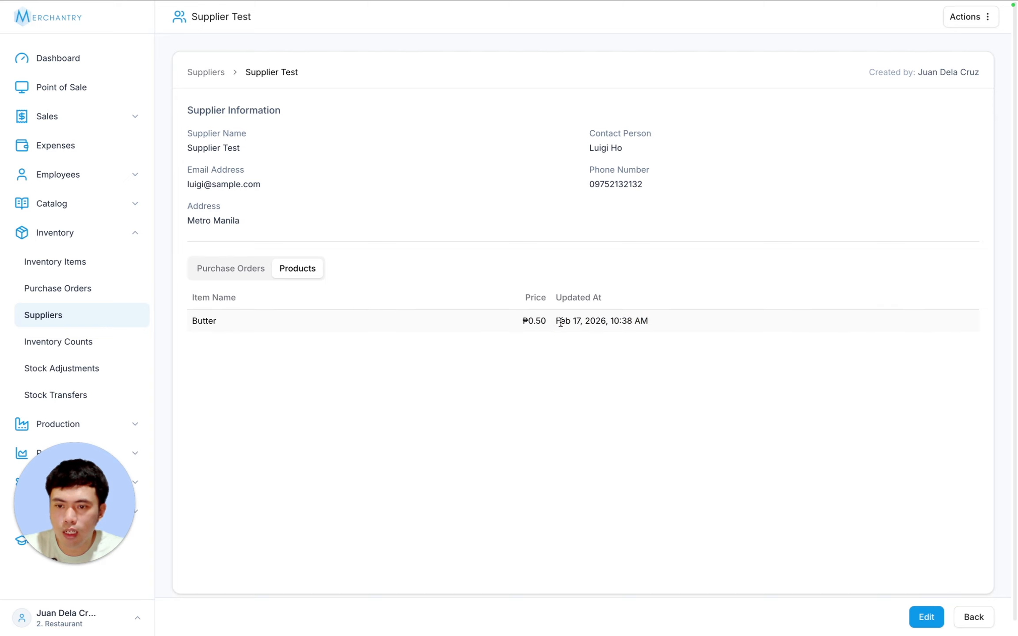
{"action": "left_click_drag", "start_coordinate": [561, 323], "coordinate": [625, 325]}
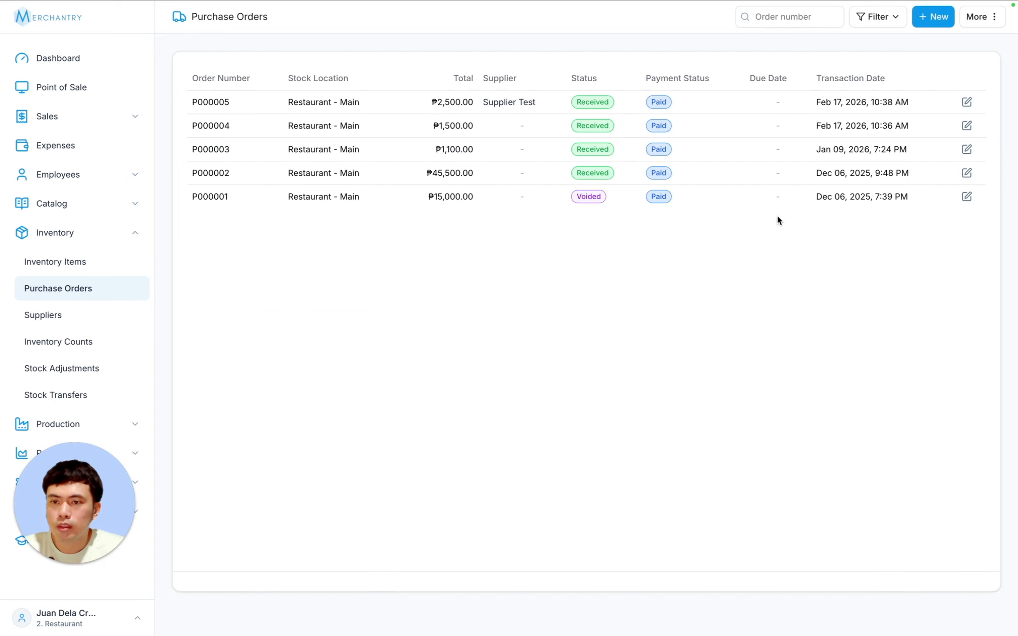
- Start a Confirmed purchase order from Supplier Test for 10 L of Cooking Oil
{"action": "left_click", "coordinate": [930, 16]}
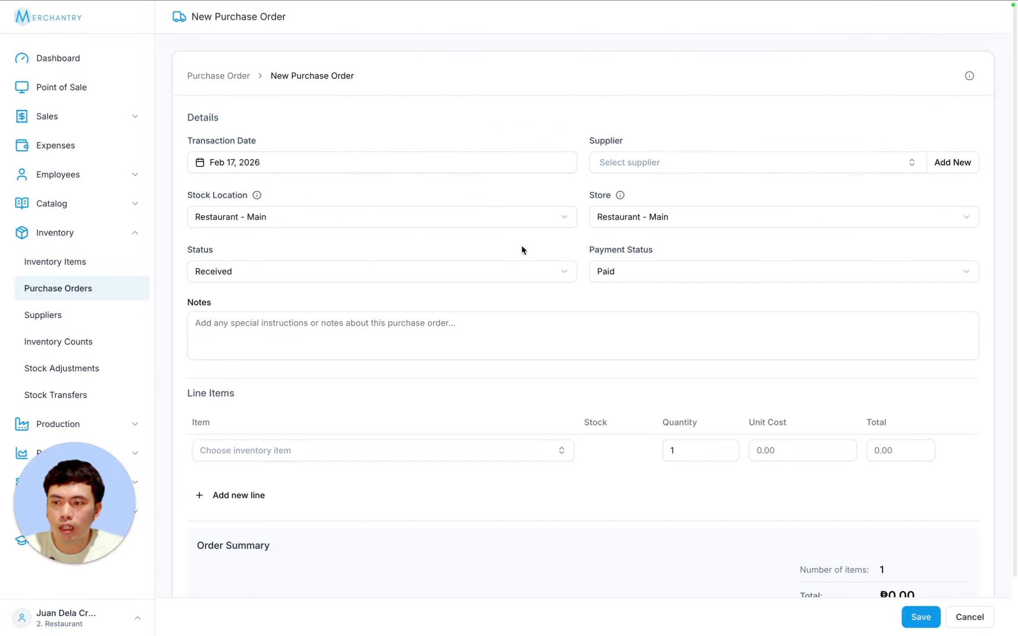
{"action": "left_click", "coordinate": [269, 270]}
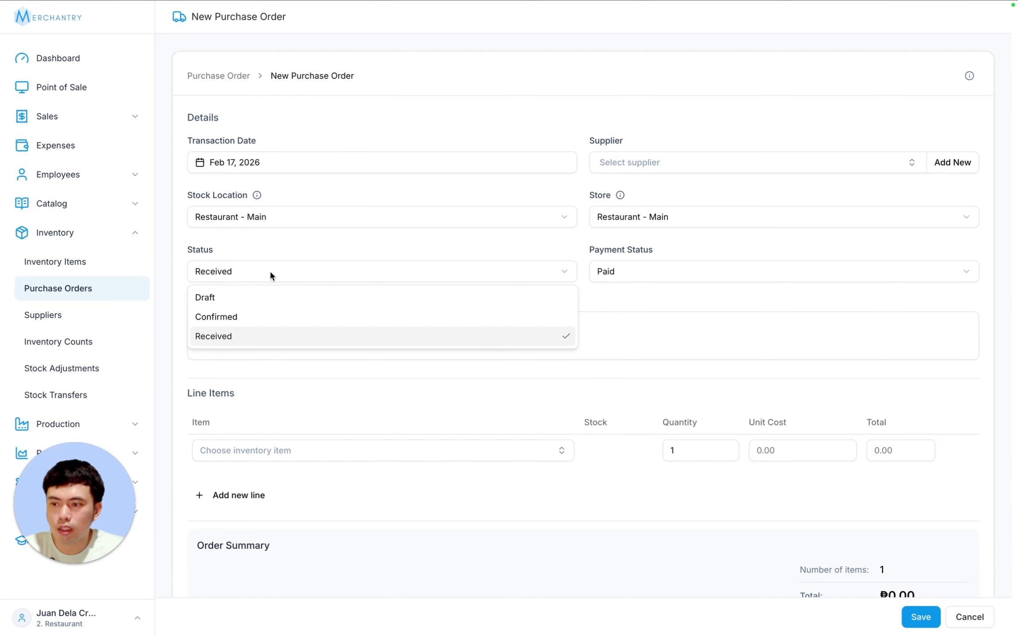
{"action": "left_click", "coordinate": [257, 311]}
{"action": "left_click", "coordinate": [661, 170]}
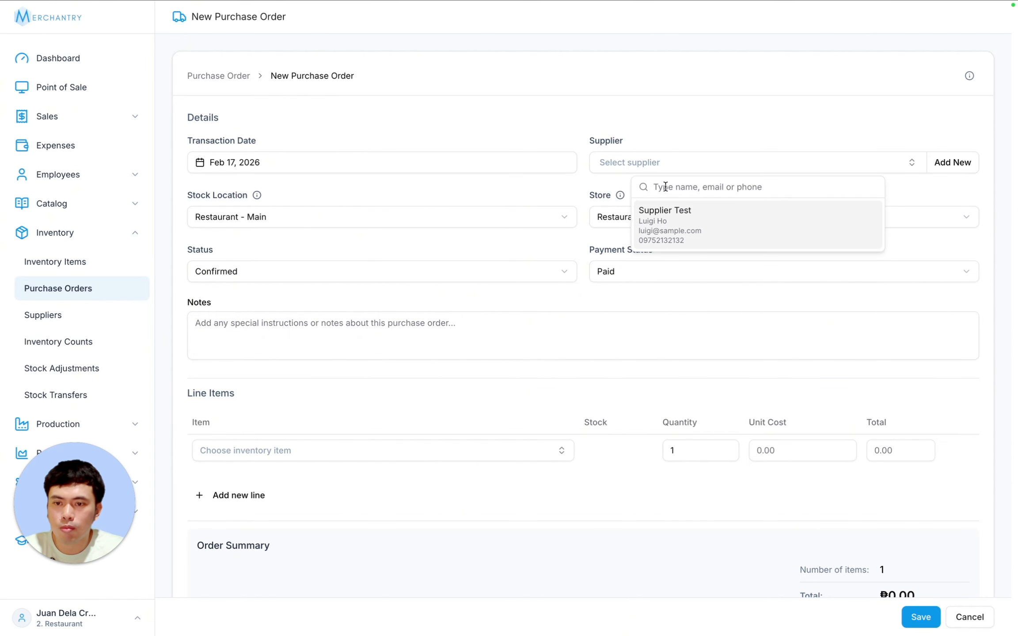
{"action": "left_click", "coordinate": [650, 210]}
{"action": "left_click", "coordinate": [309, 455]}
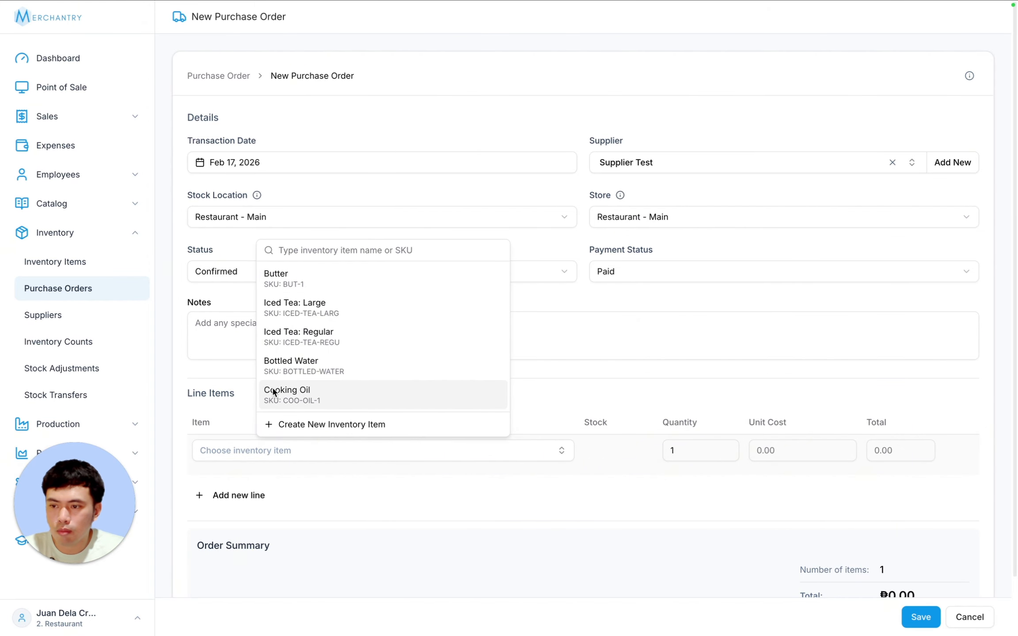
{"action": "left_click", "coordinate": [359, 403]}
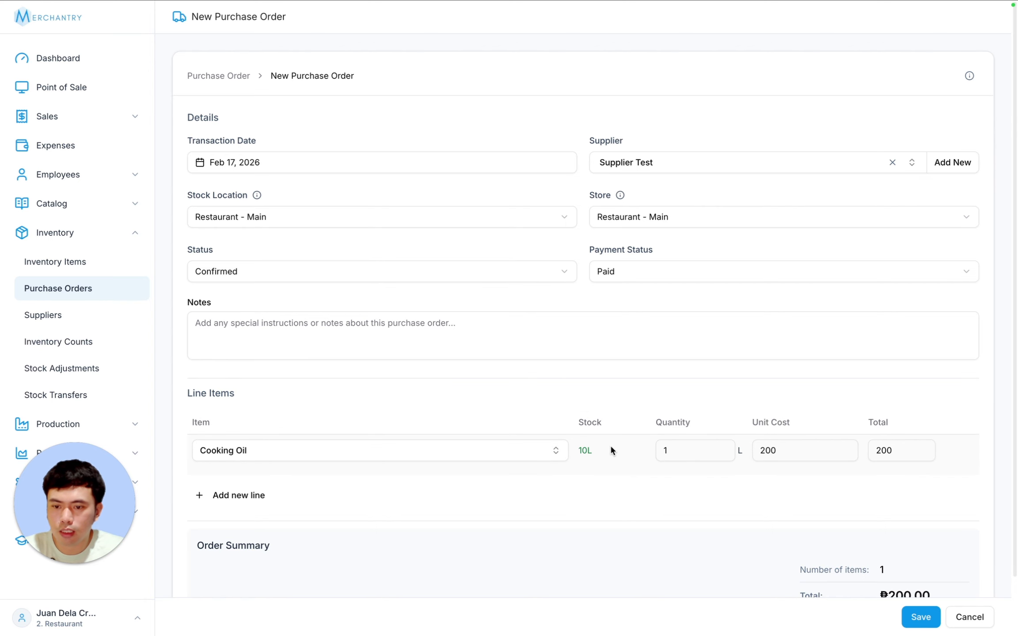
{"action": "key", "text": "Tab"}
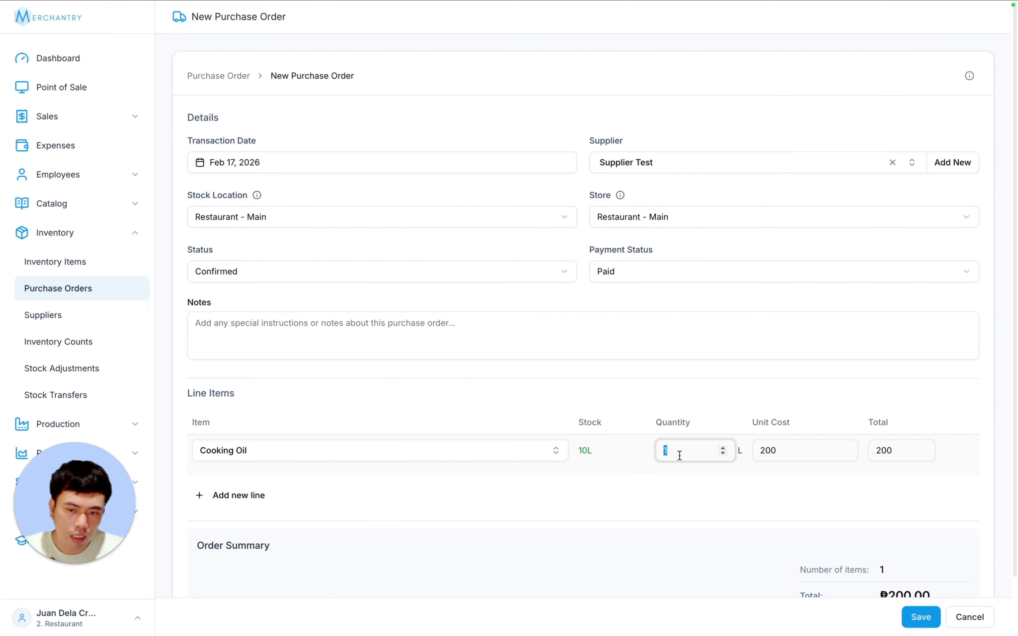
{"action": "type", "text": "10"}
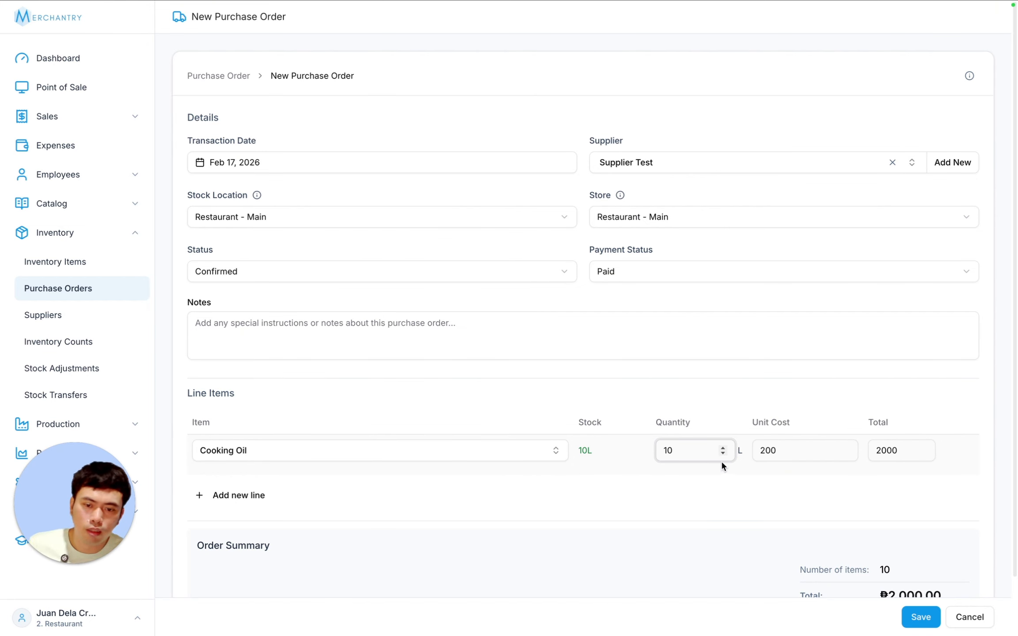
- Set payment status to Unpaid, leave the due date blank, and save the order
{"action": "left_click", "coordinate": [674, 271]}
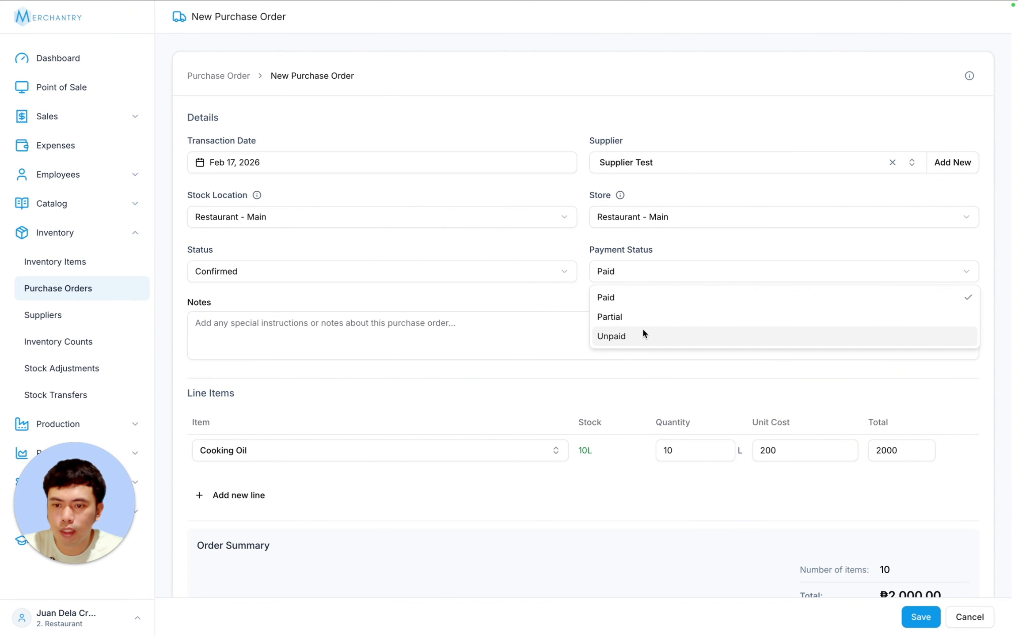
{"action": "left_click", "coordinate": [609, 335]}
{"action": "left_click", "coordinate": [245, 326]}
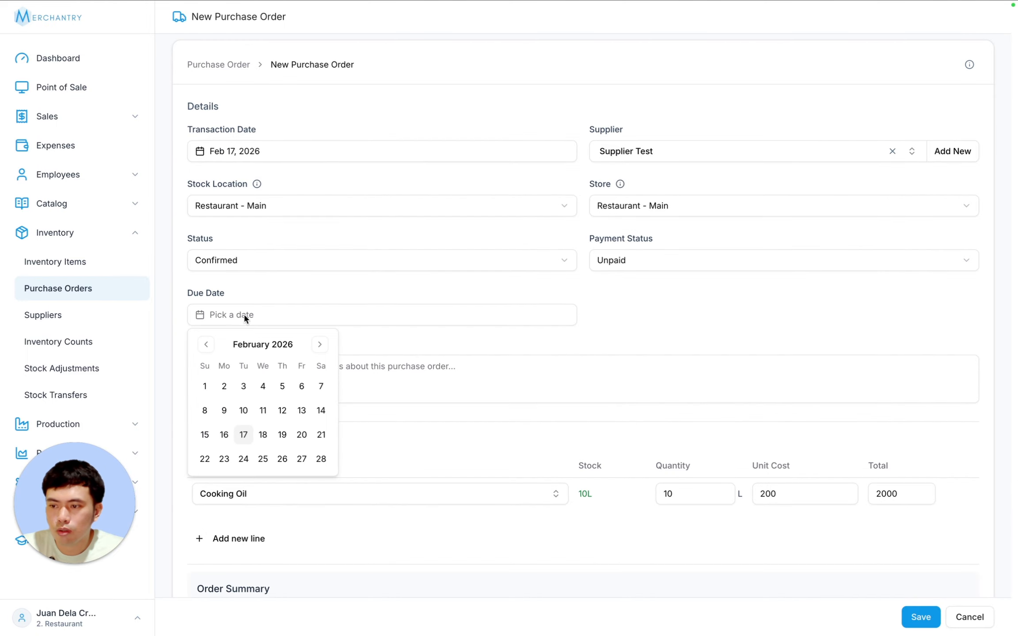
{"action": "left_click", "coordinate": [371, 322]}
{"action": "scroll", "coordinate": [786, 411], "scroll_direction": "down", "scroll_amount": 3}
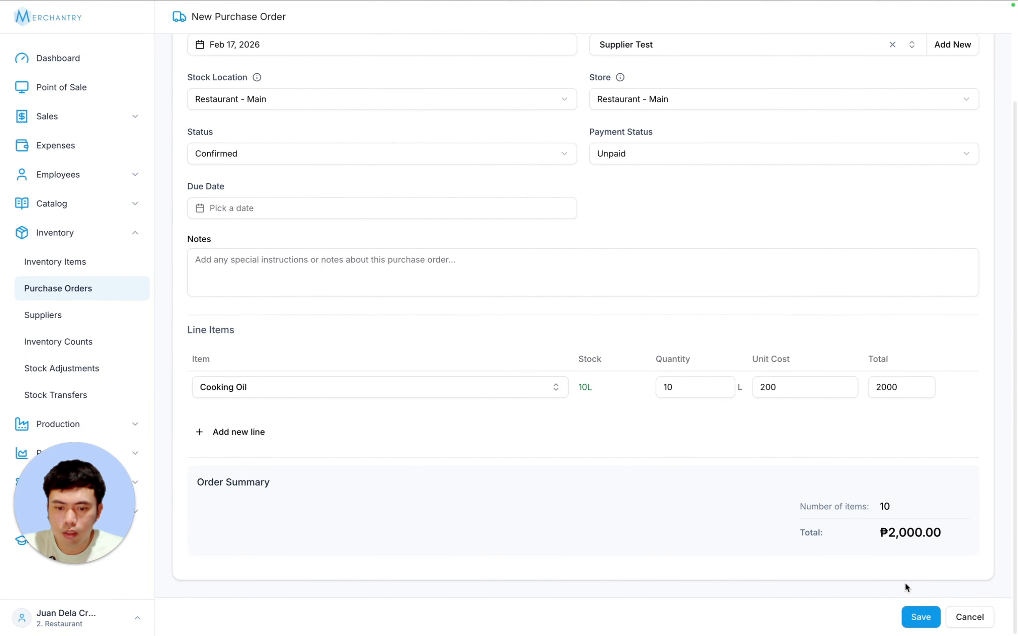
{"action": "left_click", "coordinate": [919, 617]}
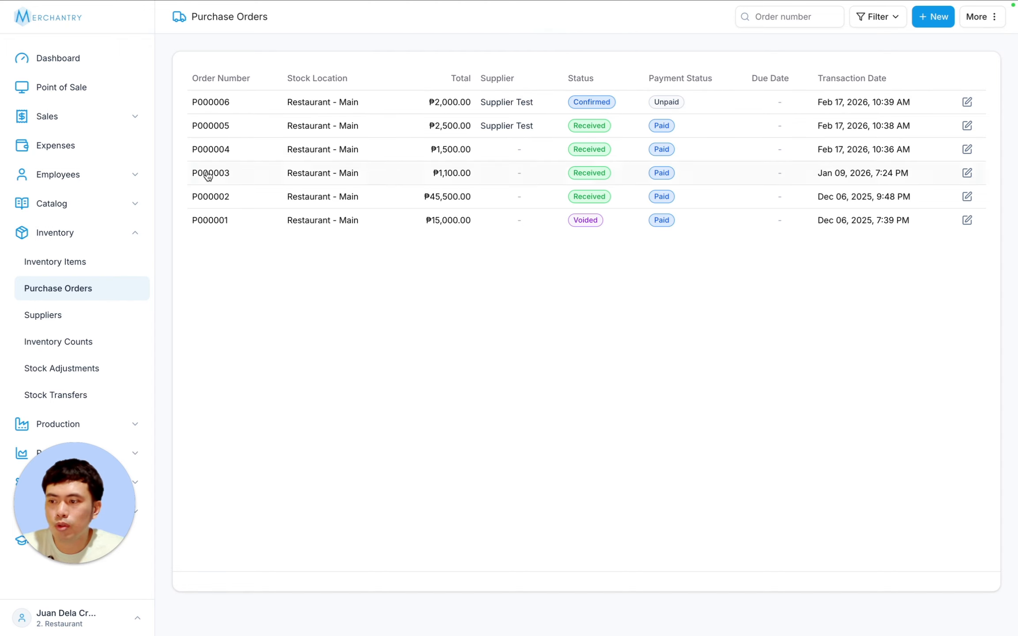
- Receive P000006's 10 L Cooking Oil, mark it paid, and check Cooking Oil stock at 20L
{"action": "left_click", "coordinate": [99, 271]}
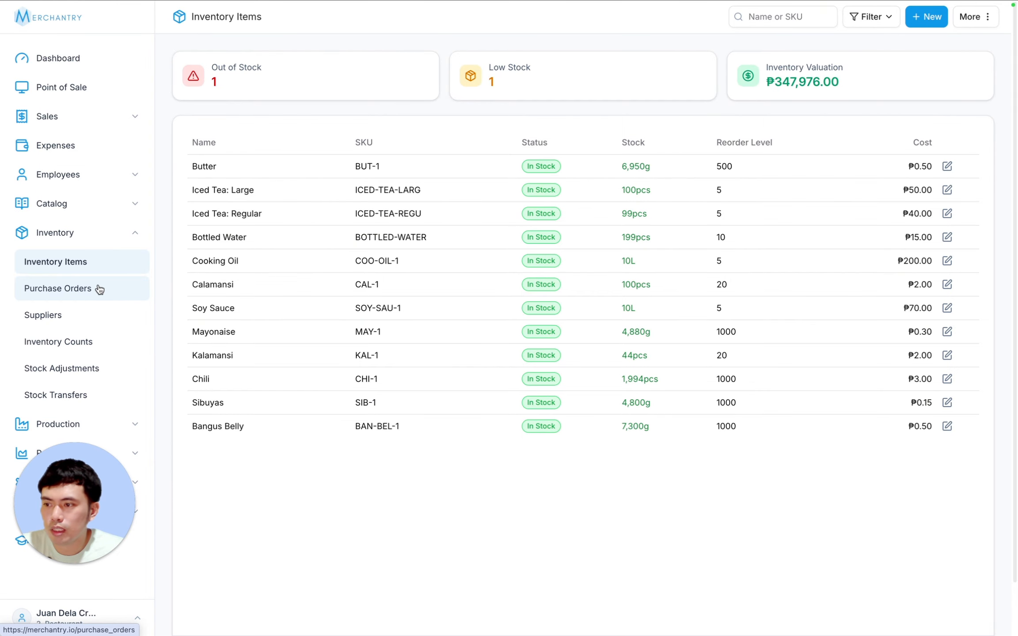
{"action": "left_click", "coordinate": [96, 288]}
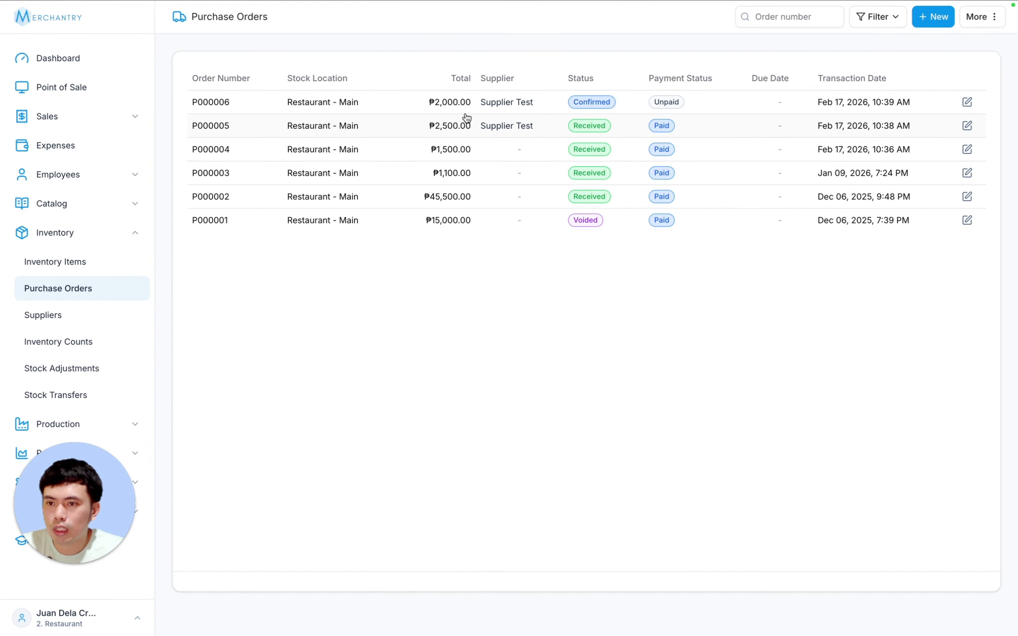
{"action": "left_click", "coordinate": [502, 101]}
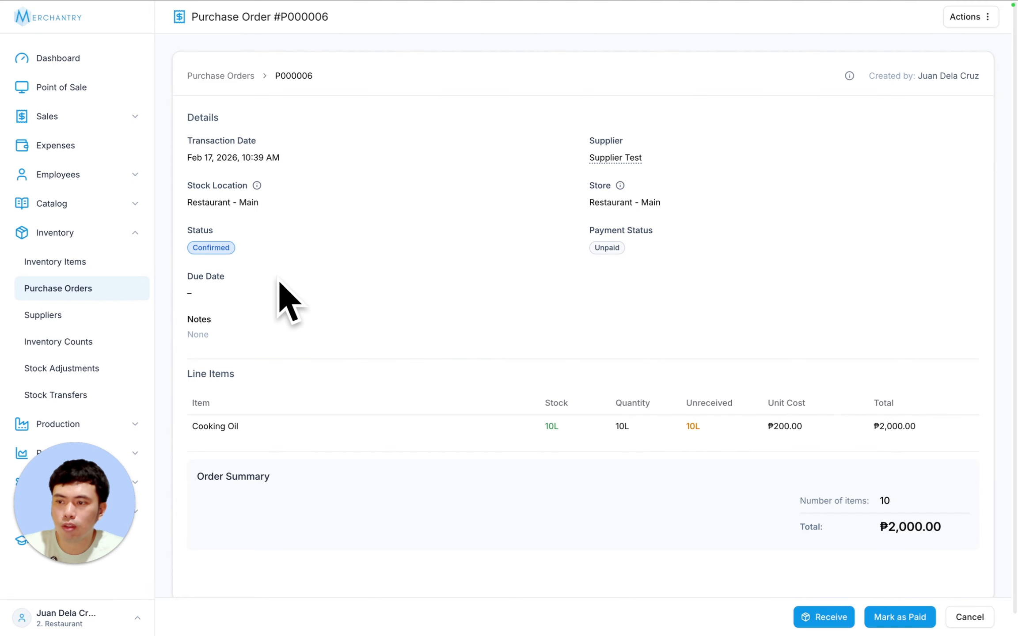
{"action": "left_click", "coordinate": [822, 613]}
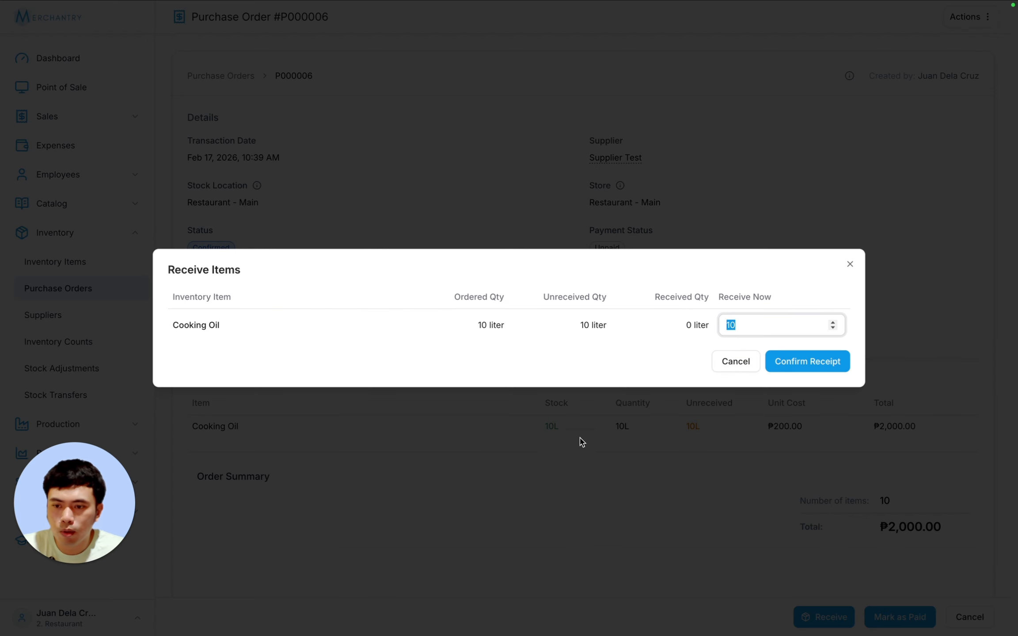
{"action": "left_click", "coordinate": [807, 361]}
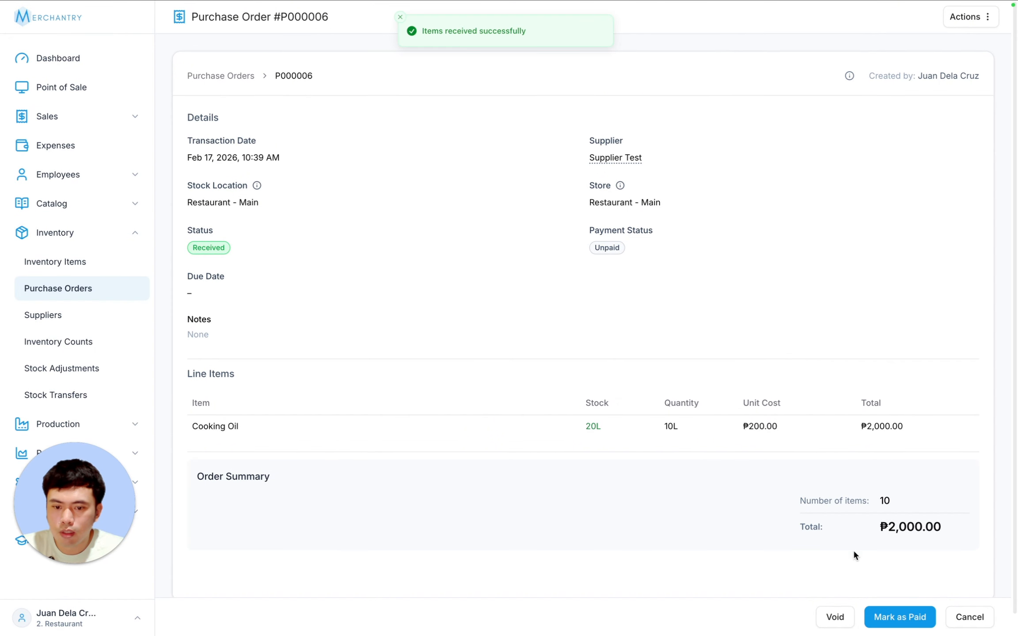
{"action": "left_click", "coordinate": [901, 615]}
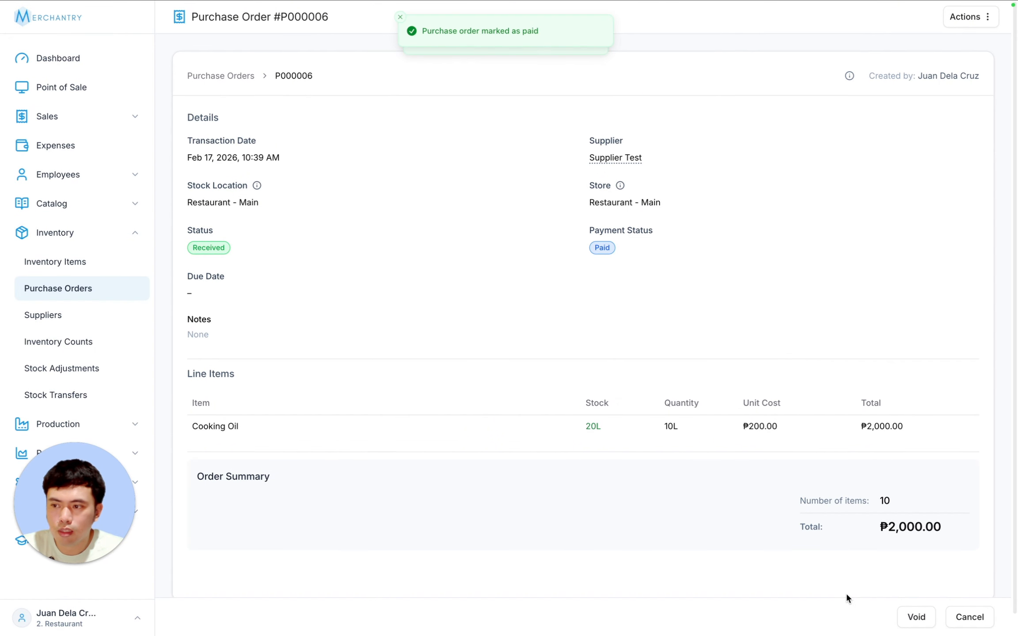
{"action": "left_click", "coordinate": [66, 264]}
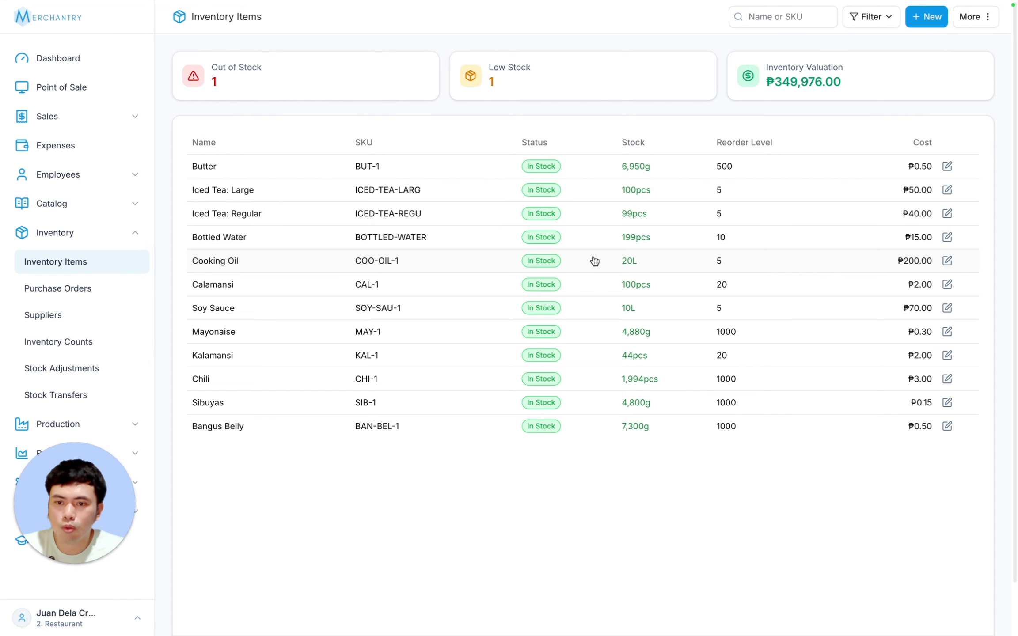
{"action": "left_click_drag", "start_coordinate": [73, 508], "coordinate": [958, 521]}
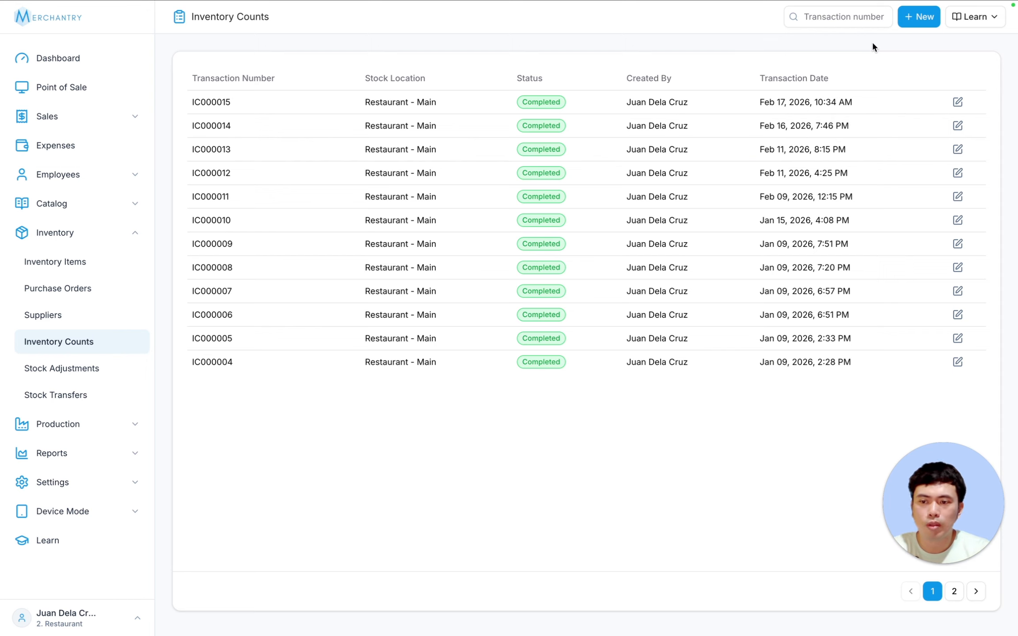
- Start a new inventory count and load all 46 inventory items into it
{"action": "left_click", "coordinate": [921, 27]}
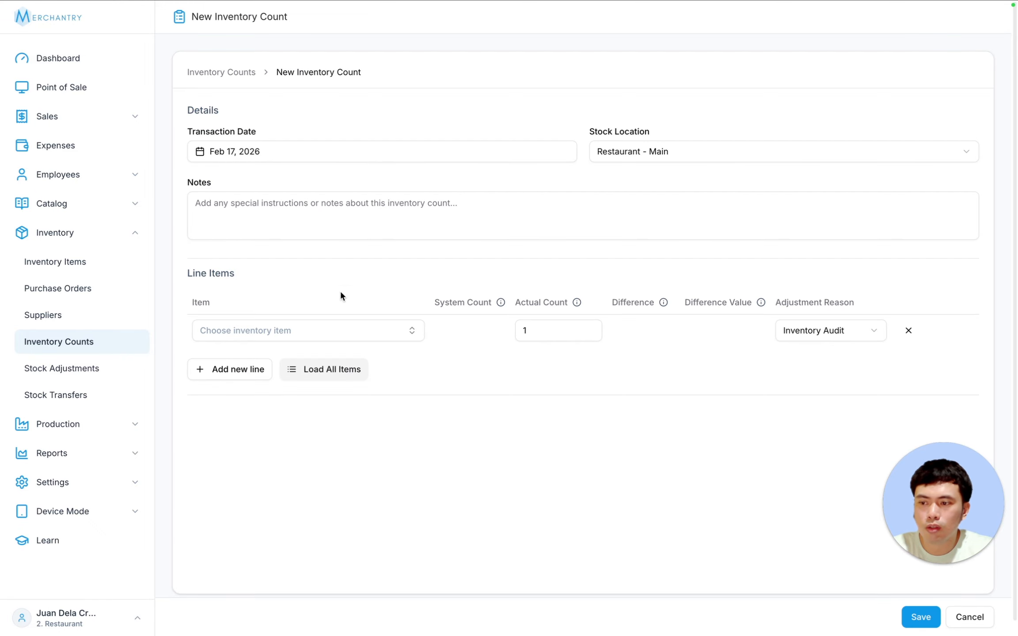
{"action": "left_click", "coordinate": [338, 334]}
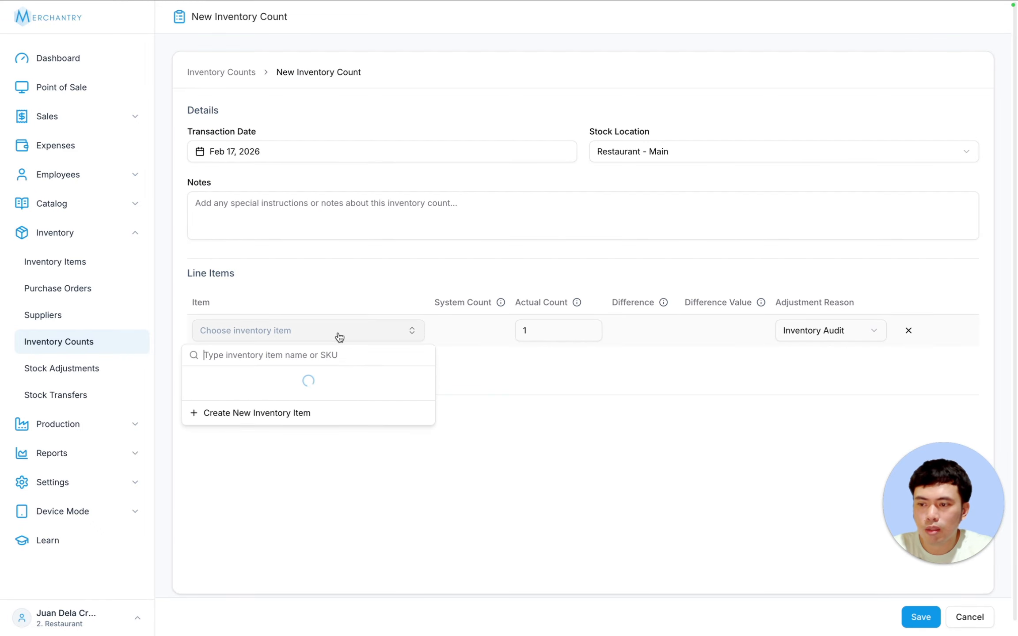
{"action": "left_click", "coordinate": [534, 458]}
{"action": "left_click", "coordinate": [265, 370]}
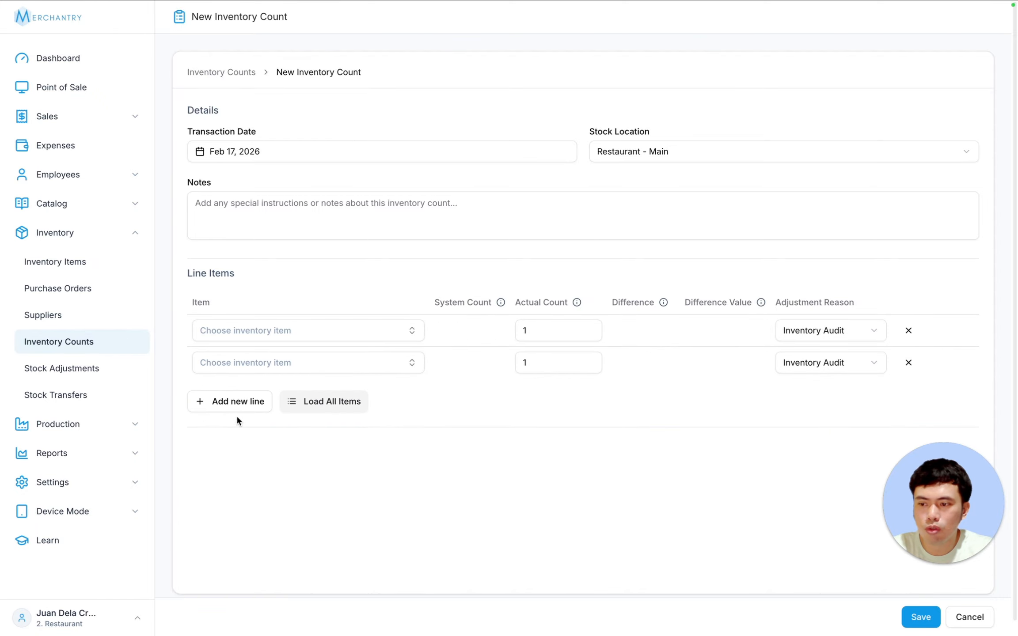
{"action": "left_click", "coordinate": [237, 403]}
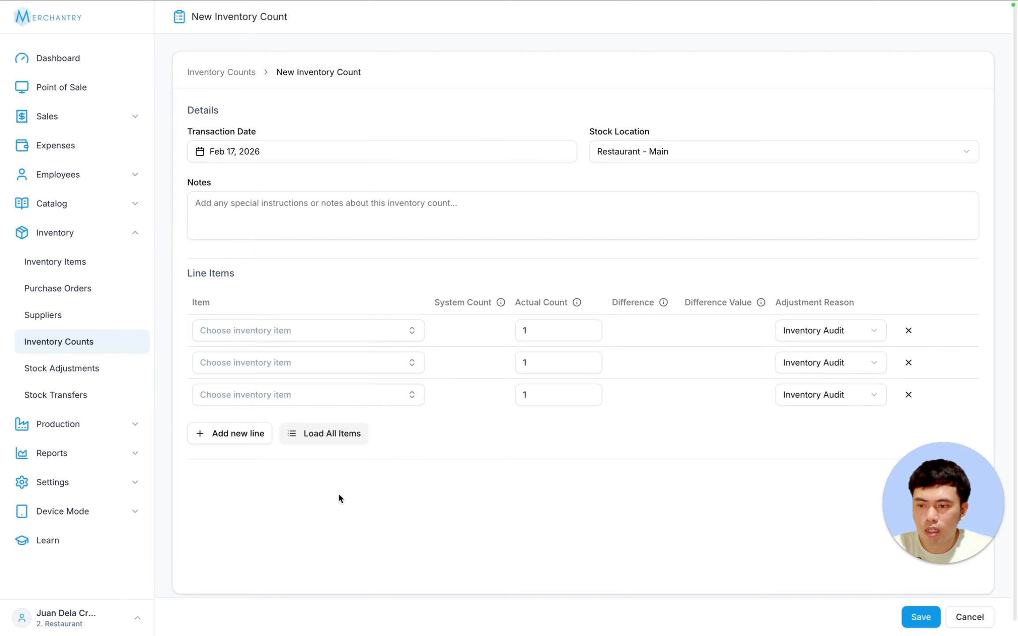
{"action": "left_click", "coordinate": [317, 435]}
{"action": "left_click", "coordinate": [611, 350]}
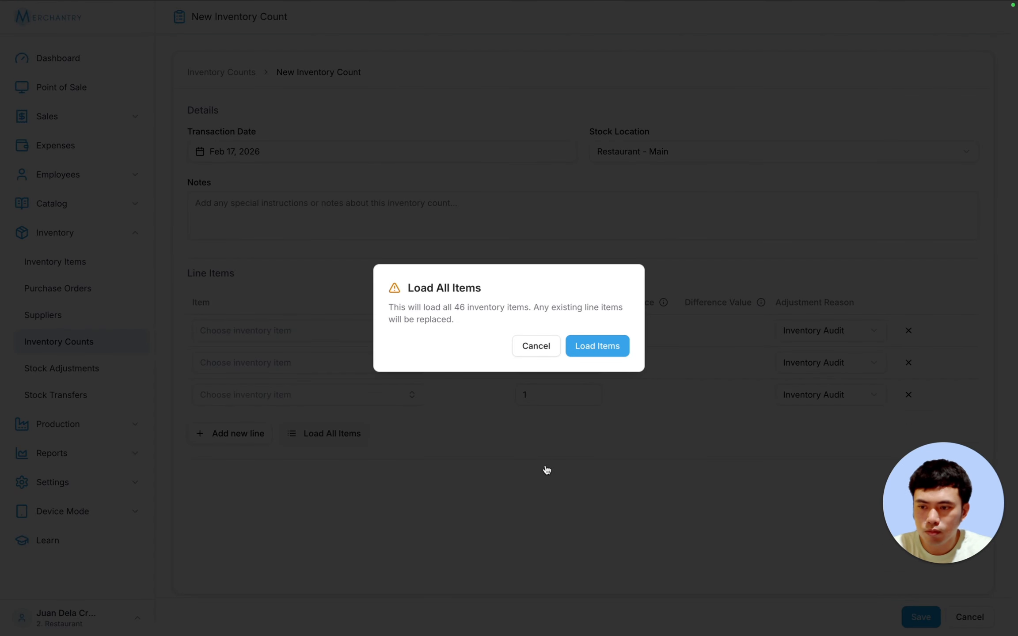
{"action": "scroll", "coordinate": [497, 414], "scroll_direction": "down", "scroll_amount": 1}
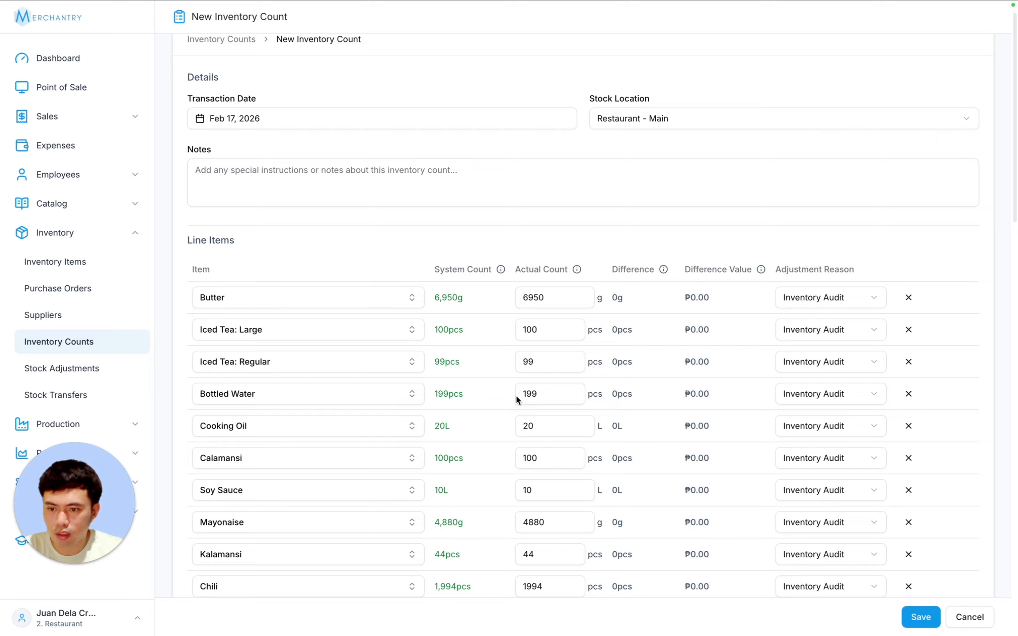
- Record Bottled Water's actual count as 180 with reason Theft and save the count
{"action": "double_click", "coordinate": [548, 394]}
{"action": "type", "text": "180"}
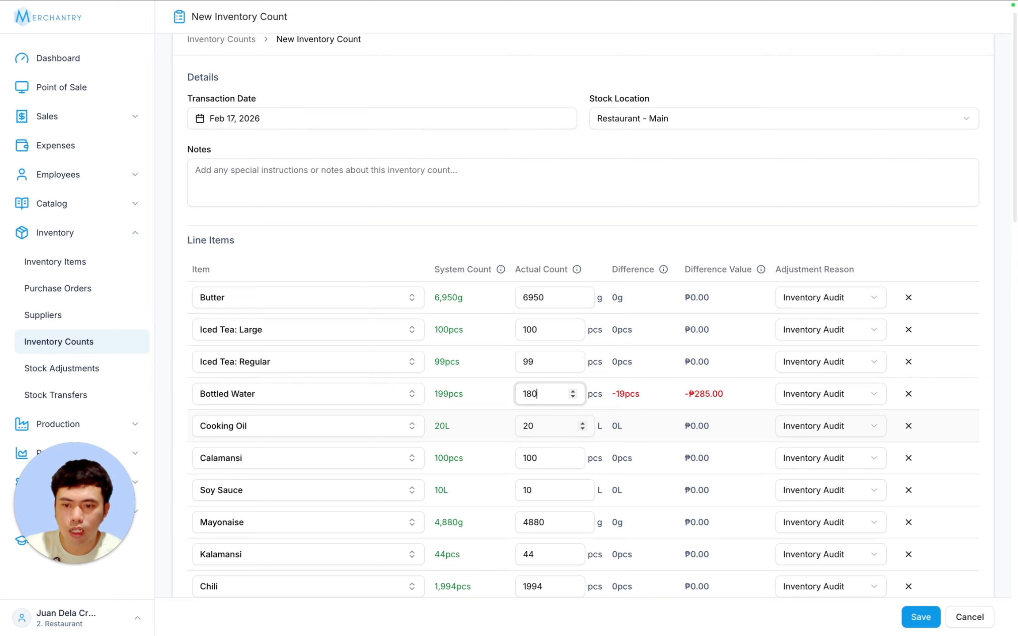
{"action": "left_click", "coordinate": [827, 394]}
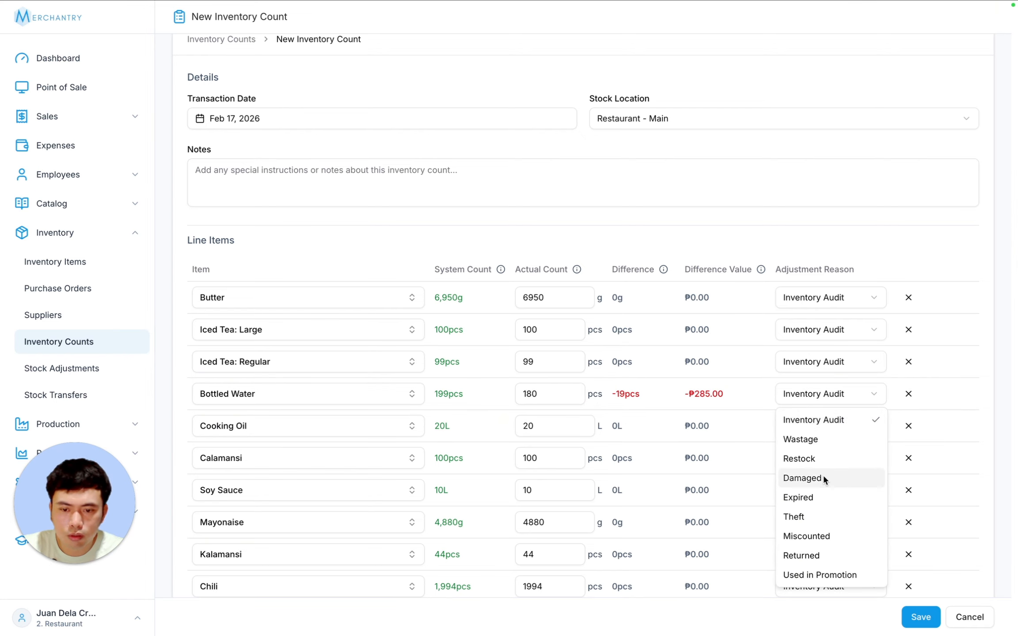
{"action": "left_click", "coordinate": [821, 515]}
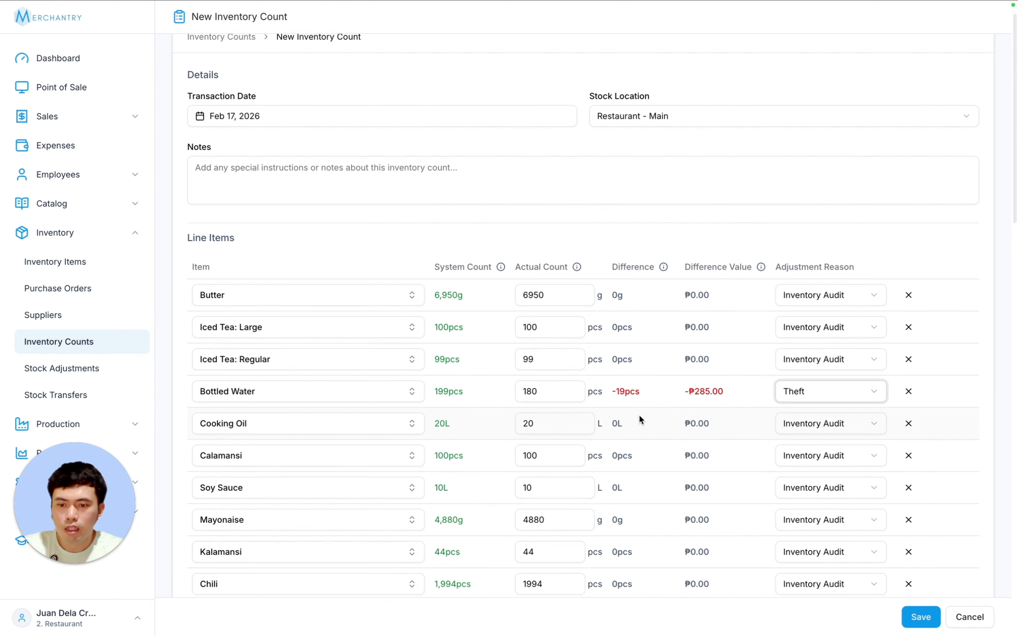
{"action": "scroll", "coordinate": [639, 413], "scroll_direction": "down", "scroll_amount": 1}
{"action": "left_click", "coordinate": [917, 619]}
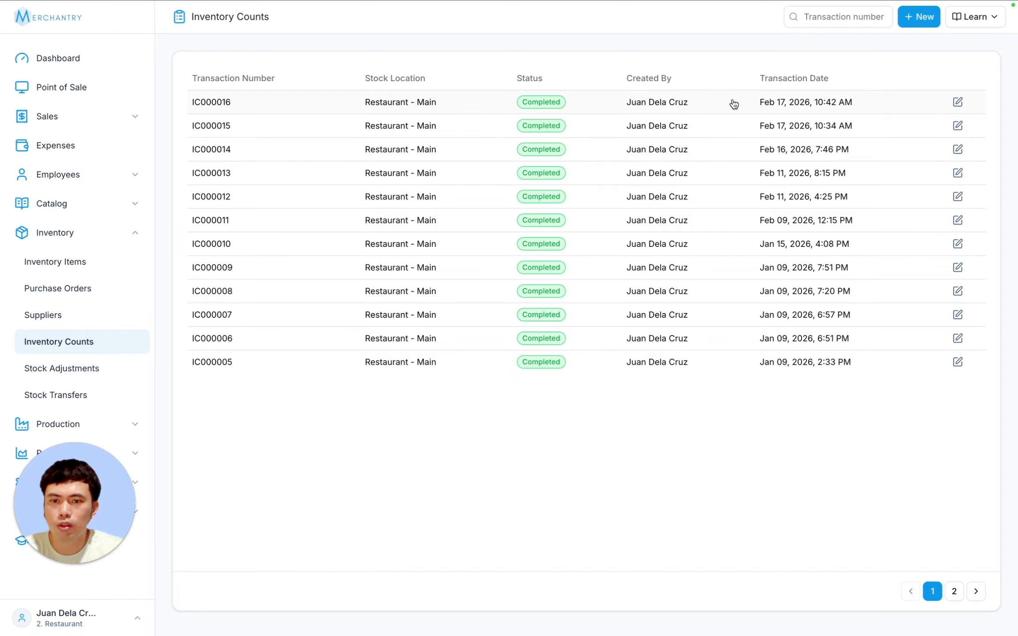
- Open count IC000016 and highlight Bottled Water's −19pcs, −₱285.00 and Theft details
{"action": "left_click", "coordinate": [300, 101]}
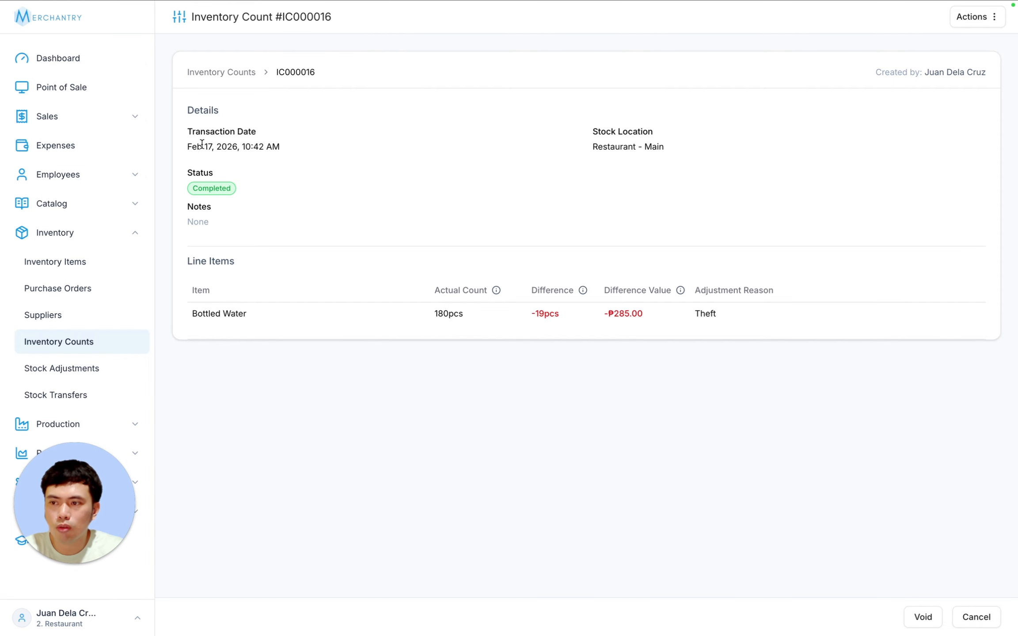
{"action": "left_click_drag", "start_coordinate": [187, 146], "coordinate": [323, 146]}
{"action": "left_click_drag", "start_coordinate": [211, 313], "coordinate": [319, 318]}
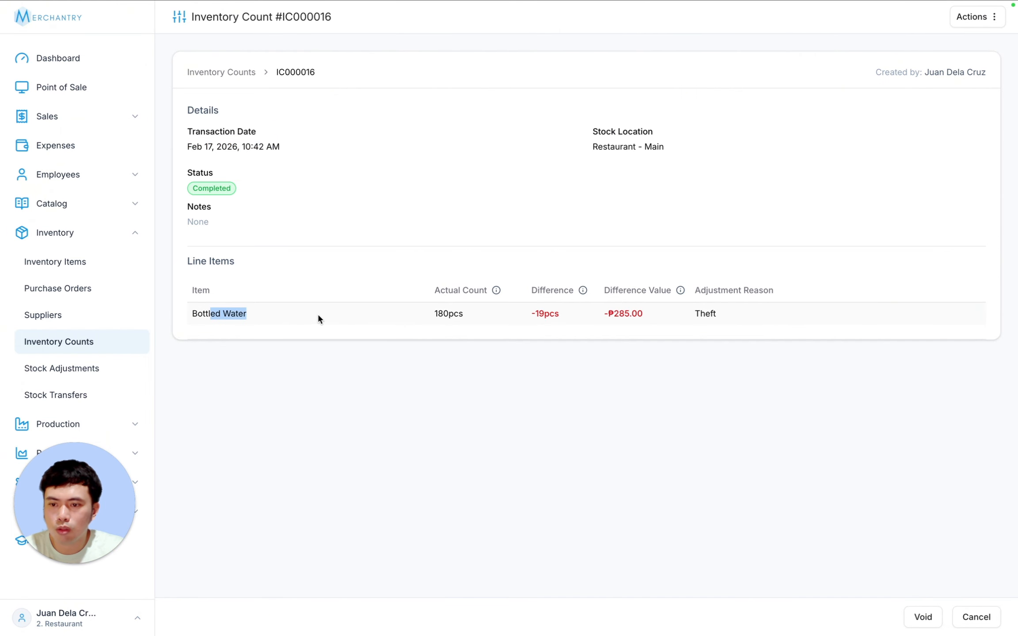
{"action": "double_click", "coordinate": [556, 317]}
{"action": "left_click_drag", "start_coordinate": [530, 314], "coordinate": [747, 316]}
{"action": "left_click_drag", "start_coordinate": [645, 315], "coordinate": [741, 316]}
{"action": "left_click", "coordinate": [739, 312]}
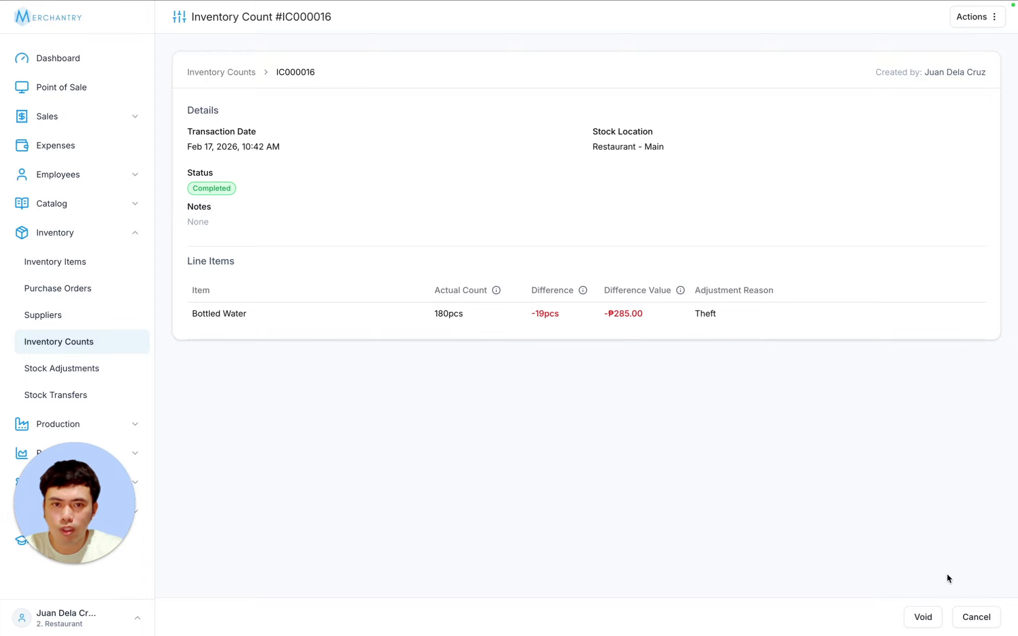
{"action": "left_click", "coordinate": [979, 17]}
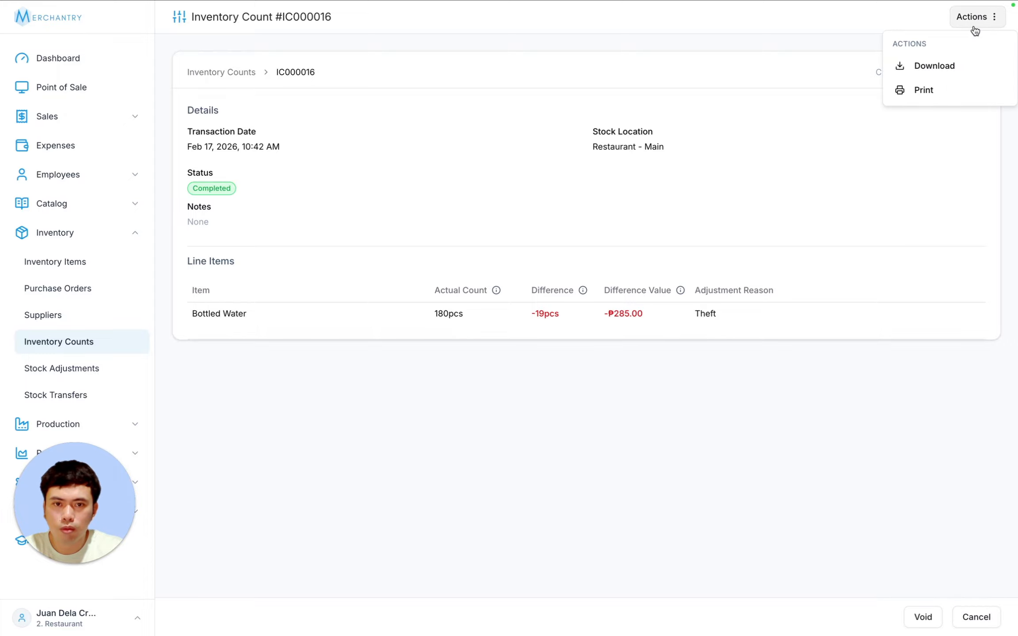
- Download IC000016-Inventory-Count.pdf, review its −19 pcs and PHP 285.00 loss, and print it
{"action": "left_click", "coordinate": [944, 71]}
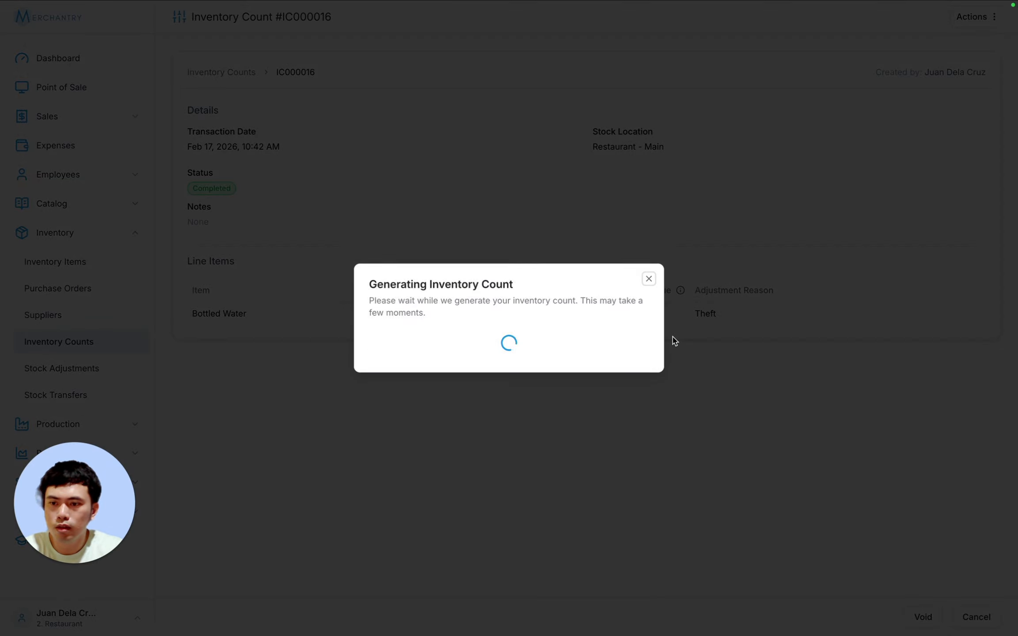
{"action": "left_click", "coordinate": [507, 361]}
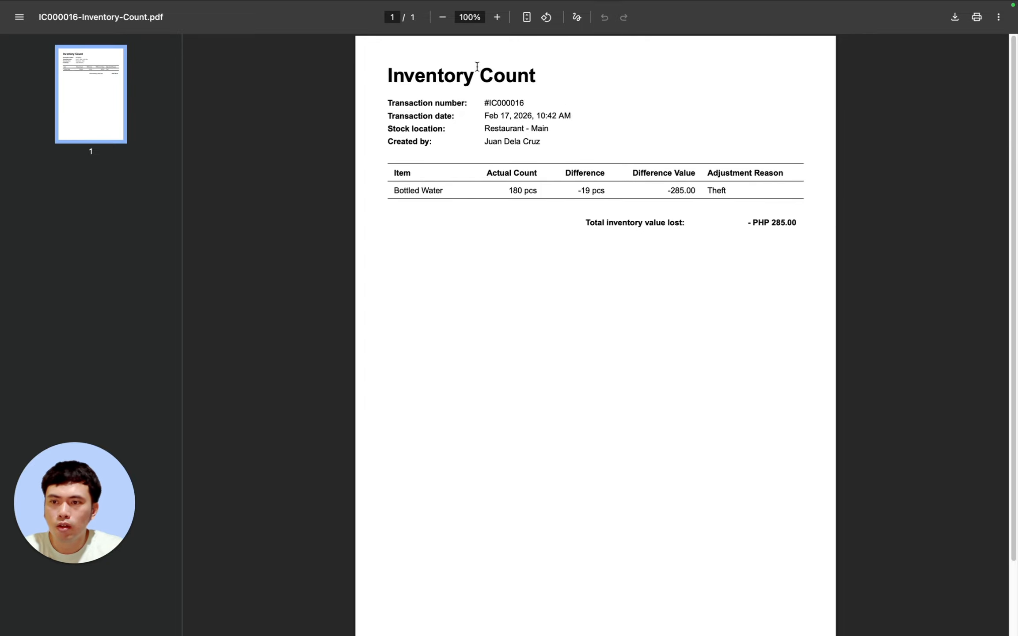
{"action": "left_click_drag", "start_coordinate": [796, 229], "coordinate": [375, 81]}
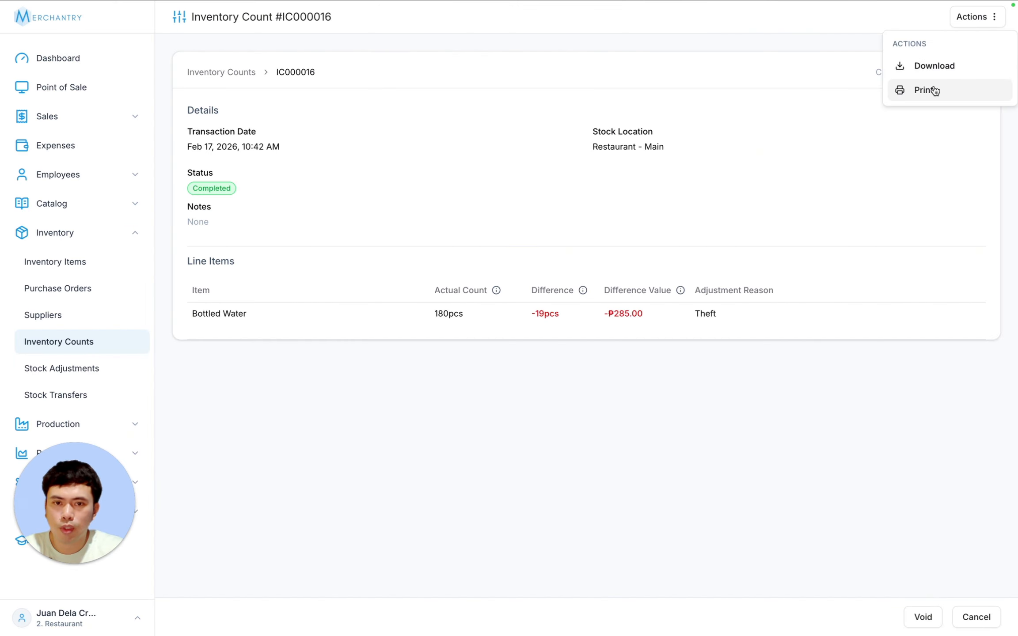
{"action": "left_click", "coordinate": [928, 92]}
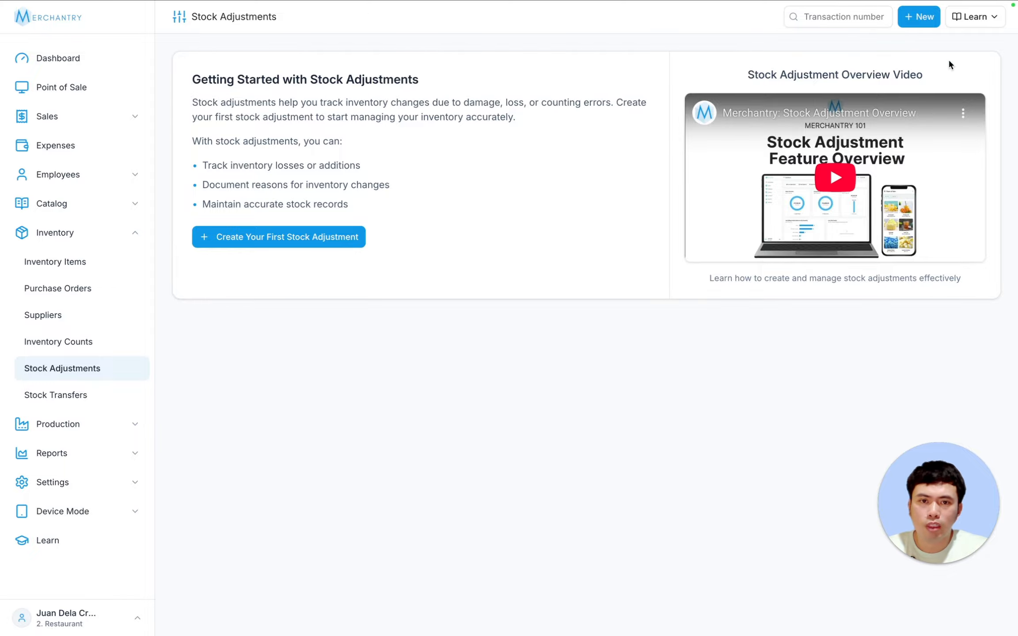
- Save a new stock adjustment removing 20 pcs of Kalamansi with reason Damaged
{"action": "left_click", "coordinate": [338, 240]}
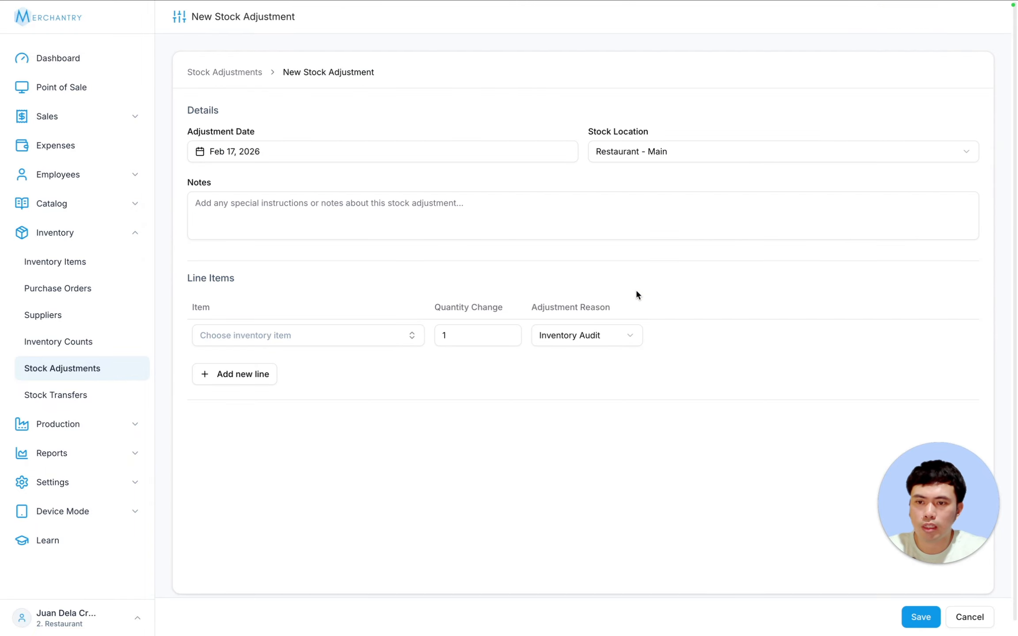
{"action": "left_click", "coordinate": [323, 343]}
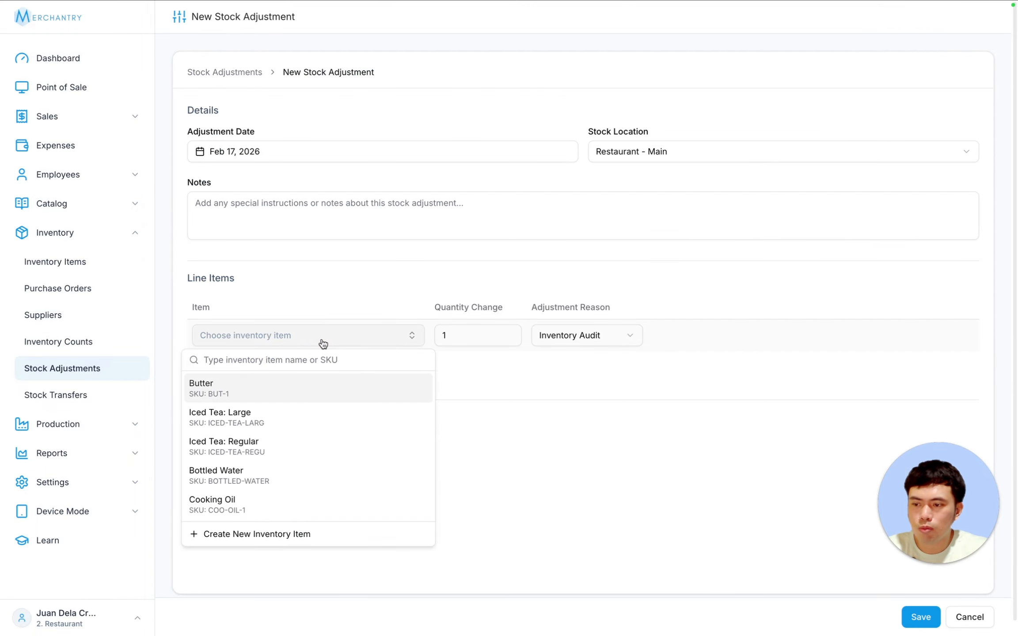
{"action": "type", "text": "kala"}
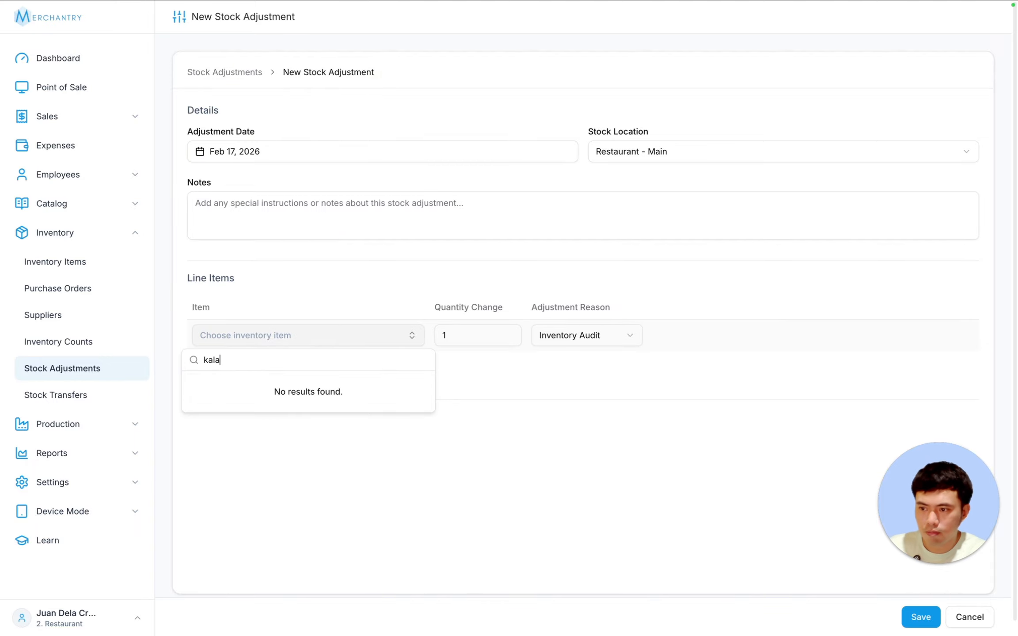
{"action": "left_click", "coordinate": [228, 388]}
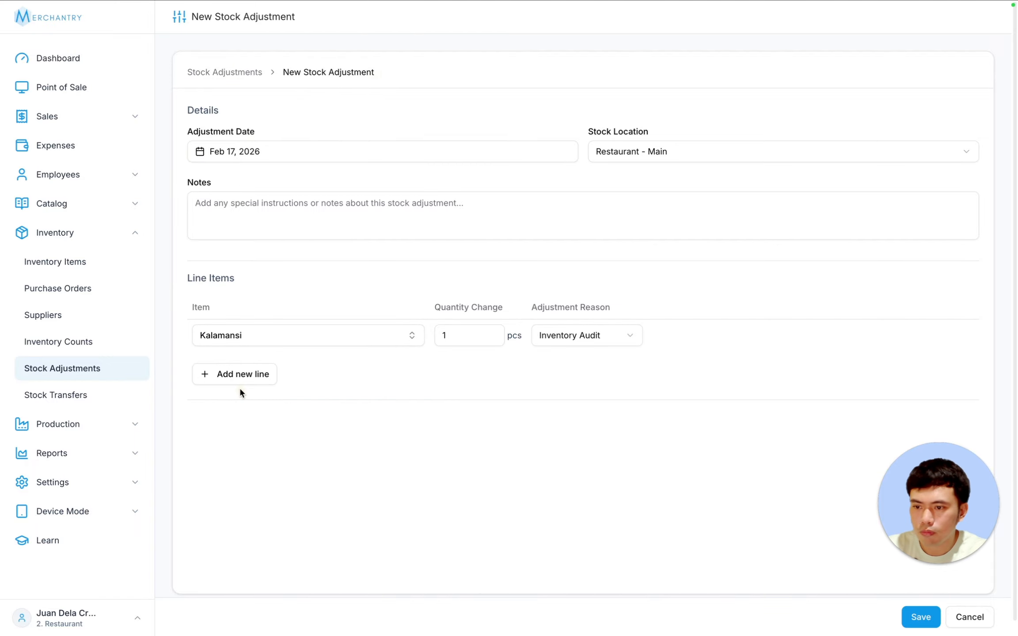
{"action": "left_click", "coordinate": [455, 335]}
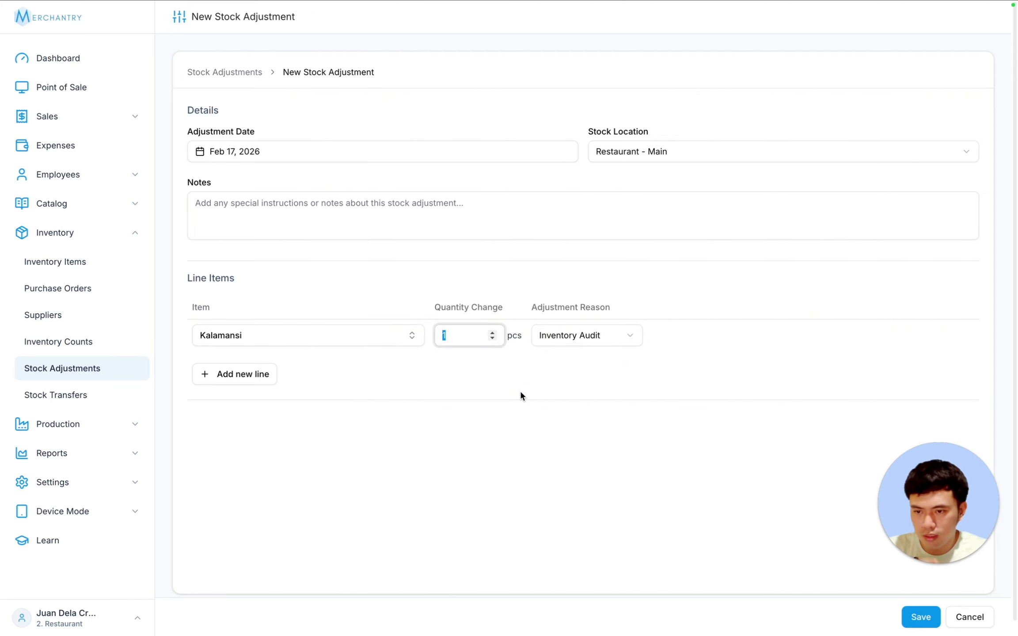
{"action": "type", "text": "-20"}
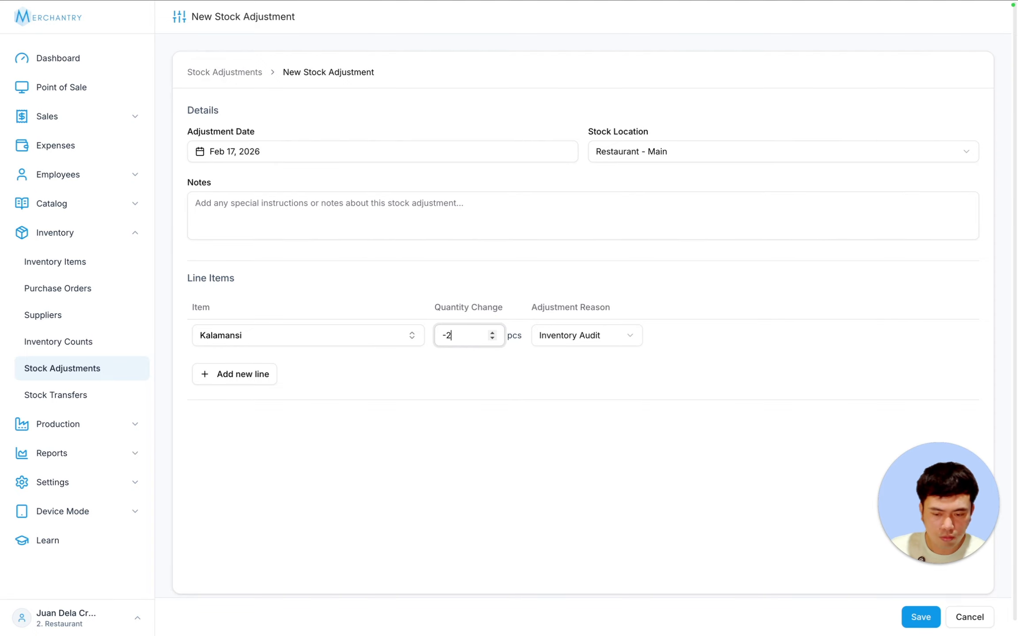
{"action": "left_click", "coordinate": [579, 339]}
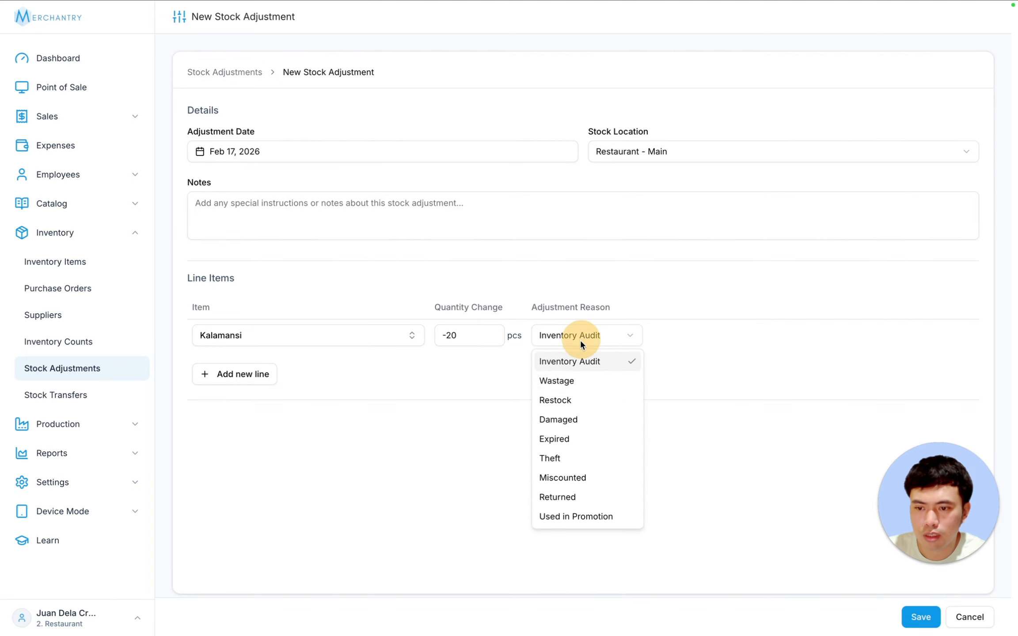
{"action": "left_click", "coordinate": [581, 420]}
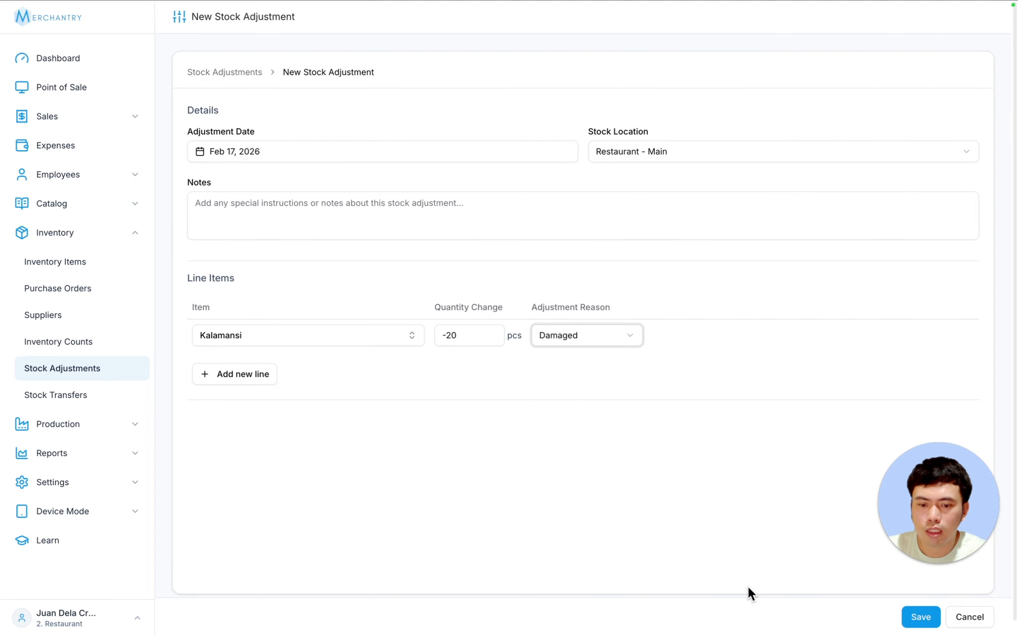
{"action": "left_click", "coordinate": [917, 627]}
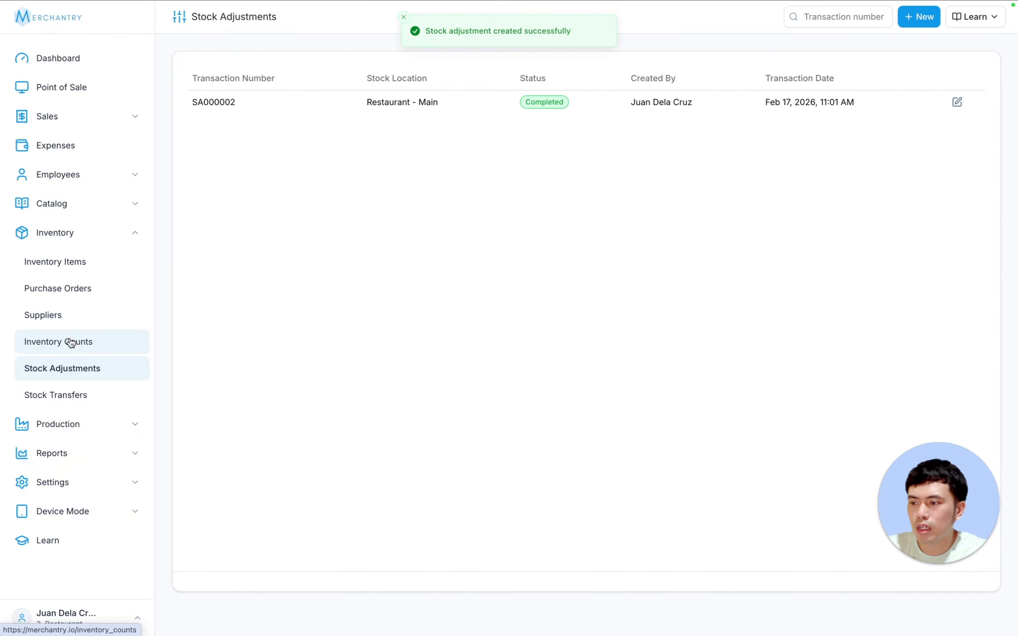
{"action": "left_click", "coordinate": [73, 262]}
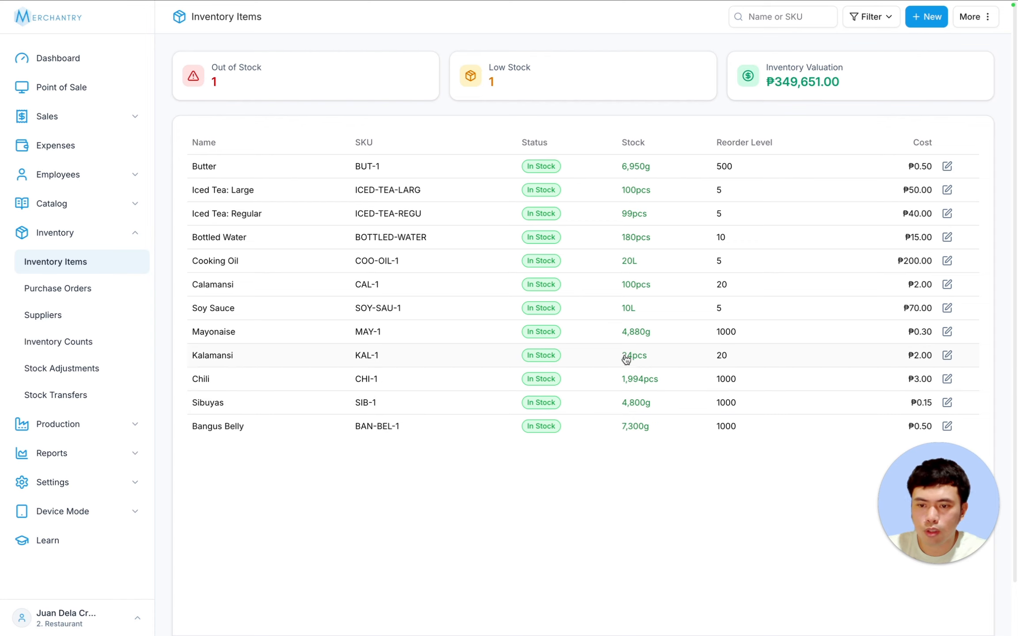
- Open Kalamansi's item details and view its transaction history
{"action": "left_click", "coordinate": [644, 356]}
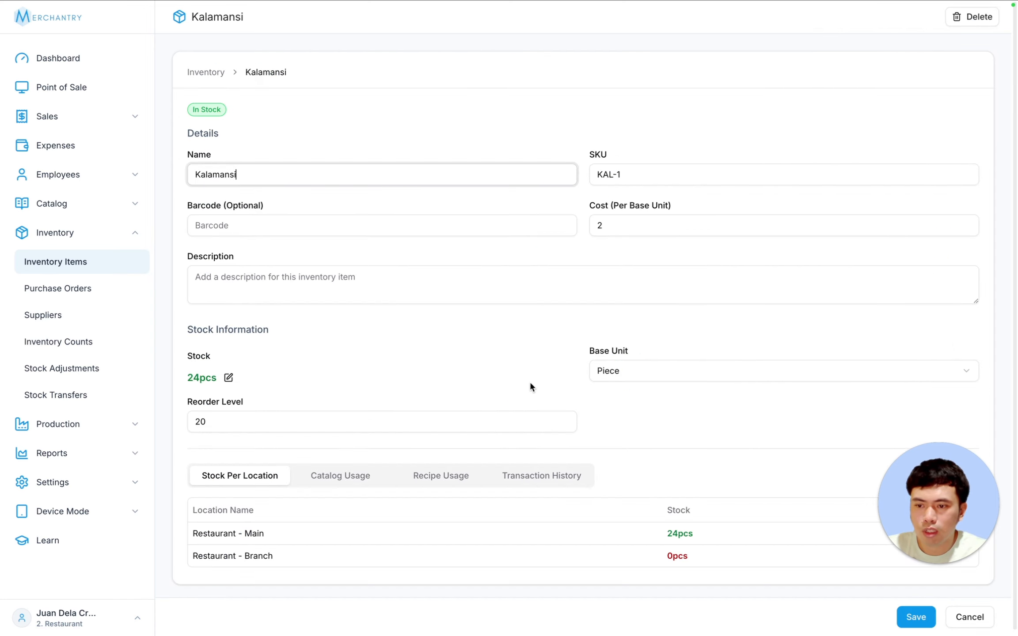
{"action": "left_click", "coordinate": [560, 479]}
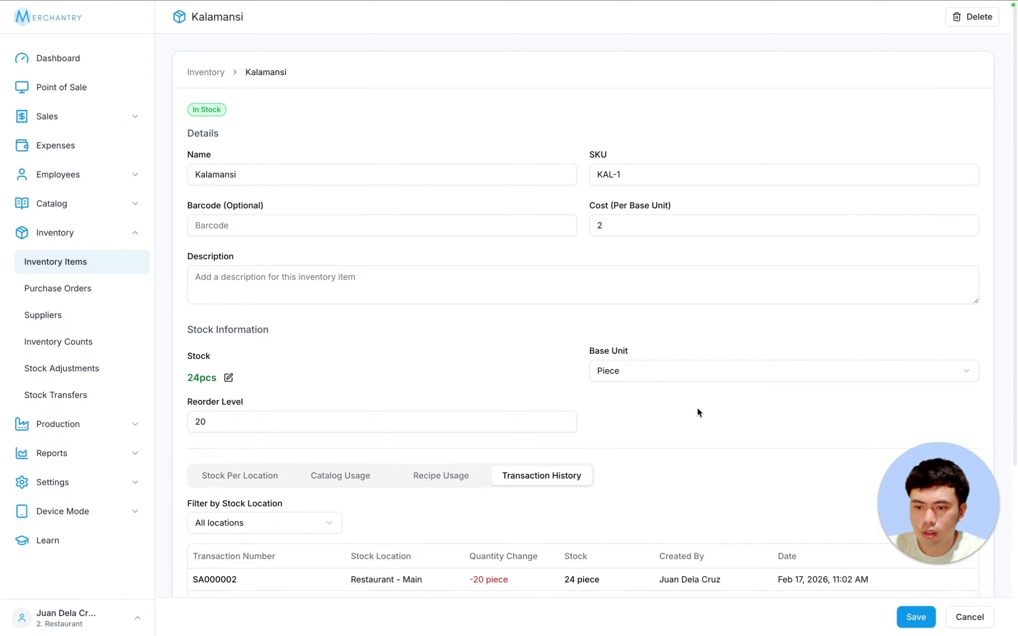
{"action": "scroll", "coordinate": [697, 409], "scroll_direction": "down", "scroll_amount": 5}
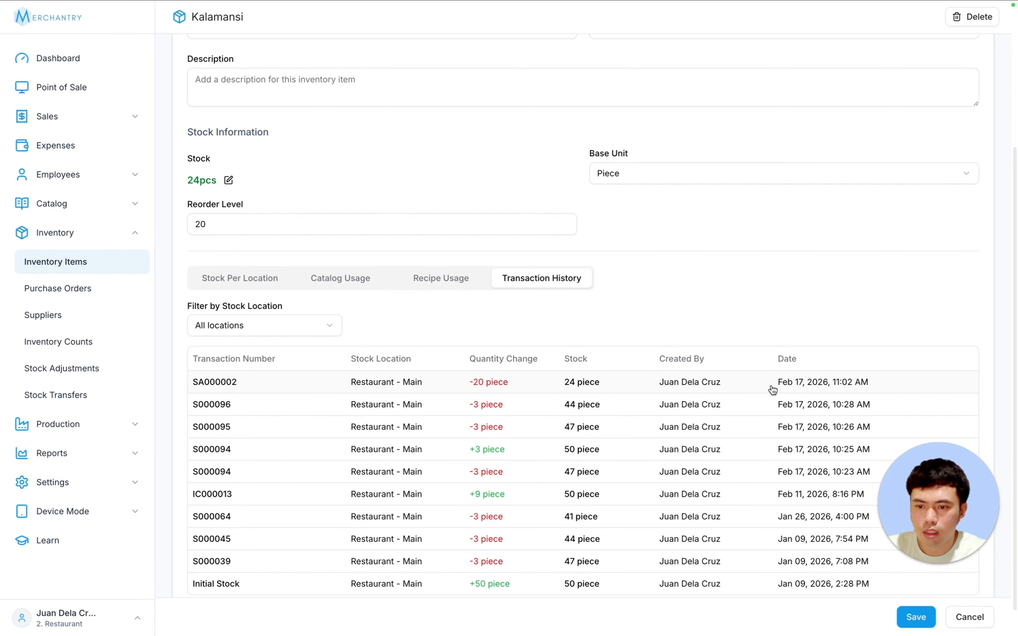
- Review stock adjustment SA000002's details, then go to the Stock Transfers page
{"action": "left_click", "coordinate": [581, 382]}
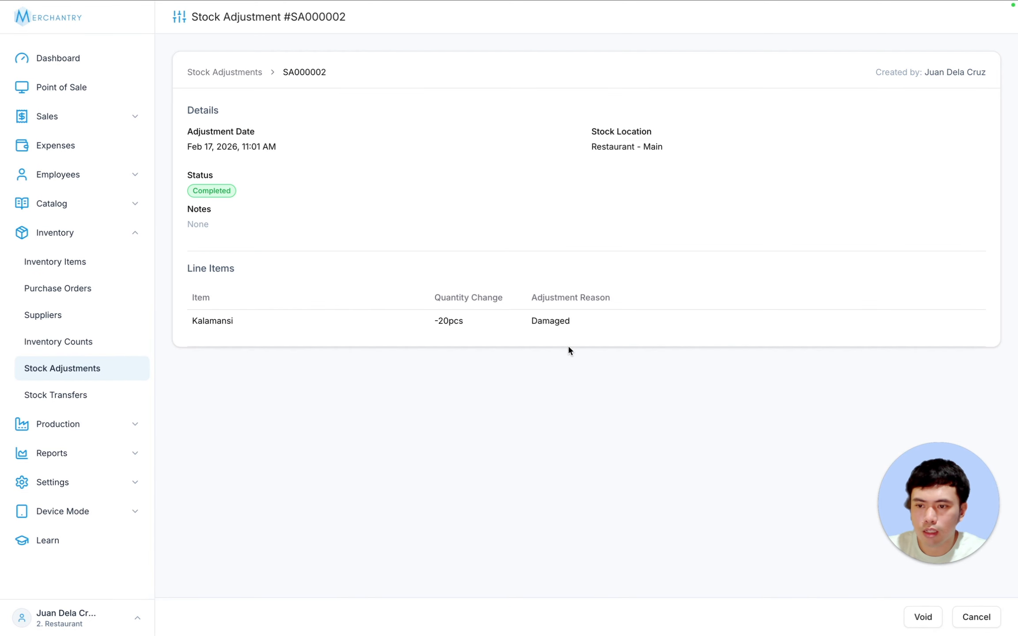
{"action": "left_click_drag", "start_coordinate": [561, 320], "coordinate": [255, 107]}
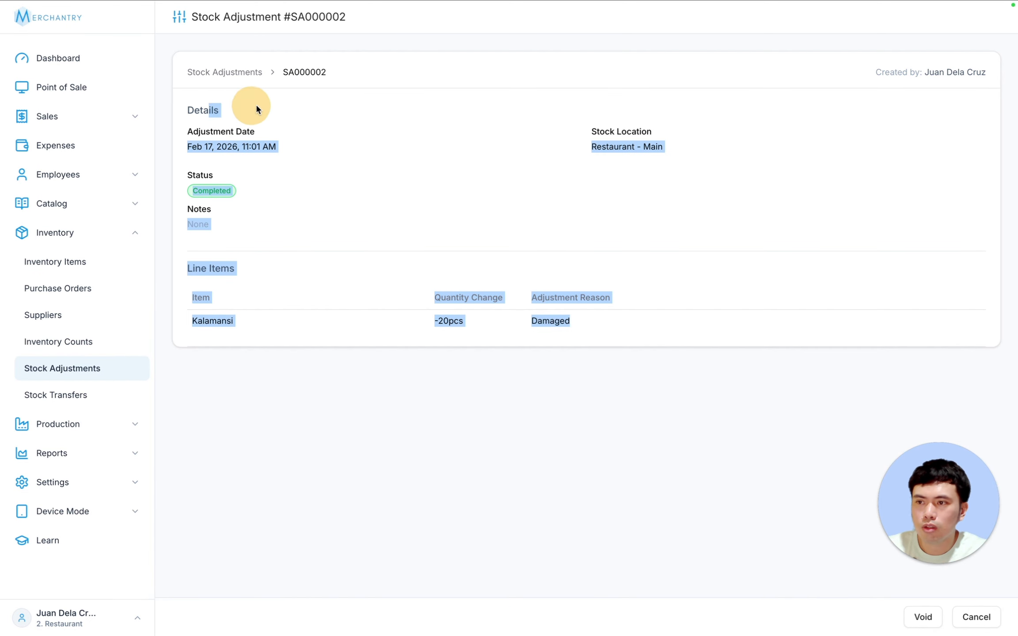
{"action": "left_click", "coordinate": [320, 116]}
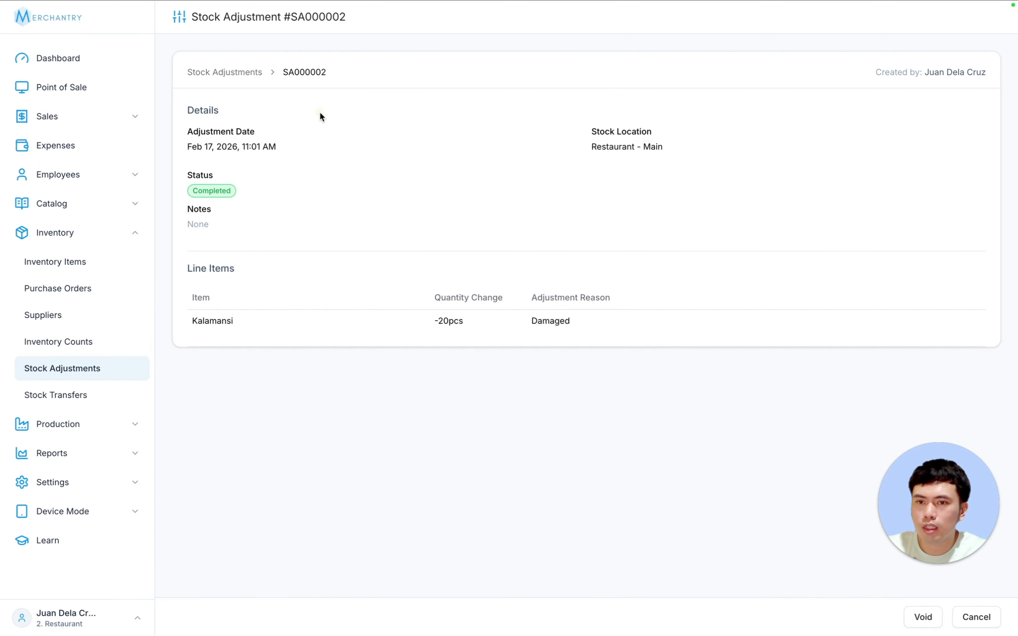
{"action": "left_click", "coordinate": [73, 392]}
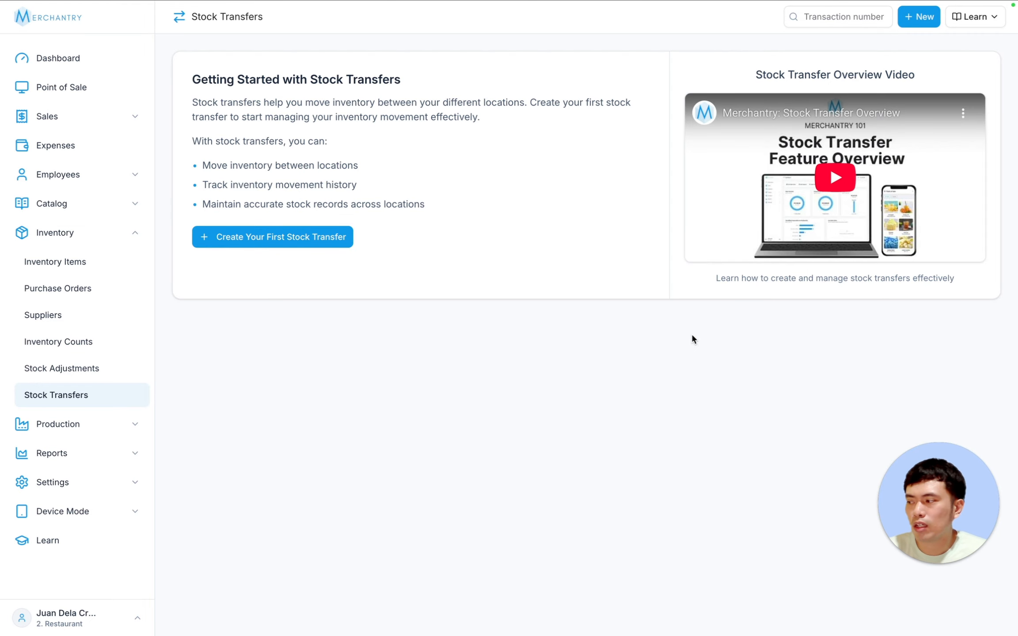
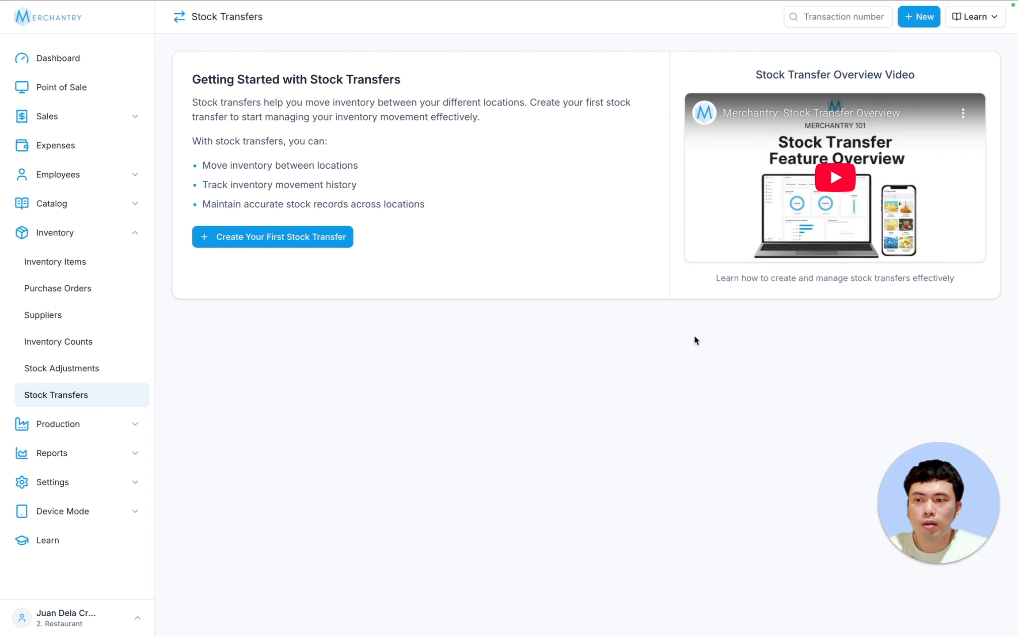
- Start a new stock transfer and look through its item list before dismissing it
{"action": "left_click", "coordinate": [237, 230]}
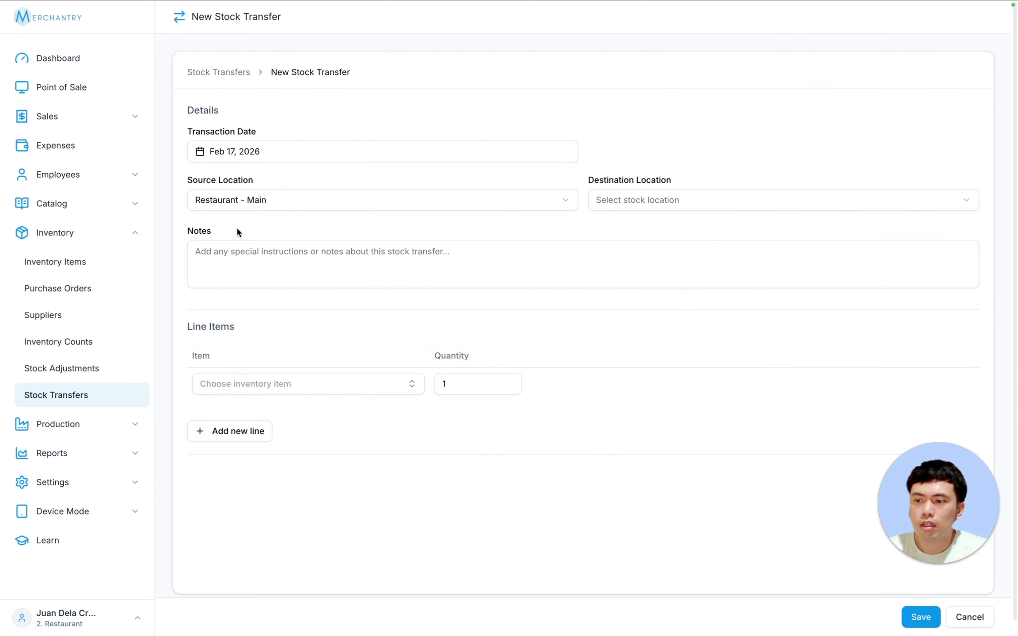
{"action": "left_click", "coordinate": [260, 387]}
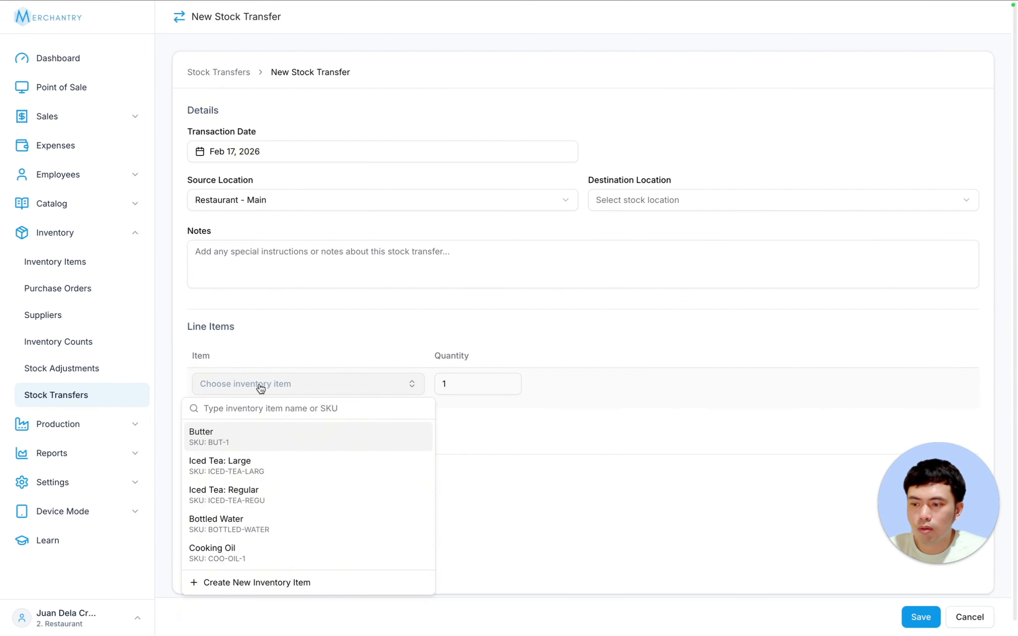
{"action": "left_click", "coordinate": [297, 340]}
- Check Inventory Items stock at Restaurant - Main, then Restaurant - Branch, and begin a new transfer
{"action": "left_click", "coordinate": [77, 256]}
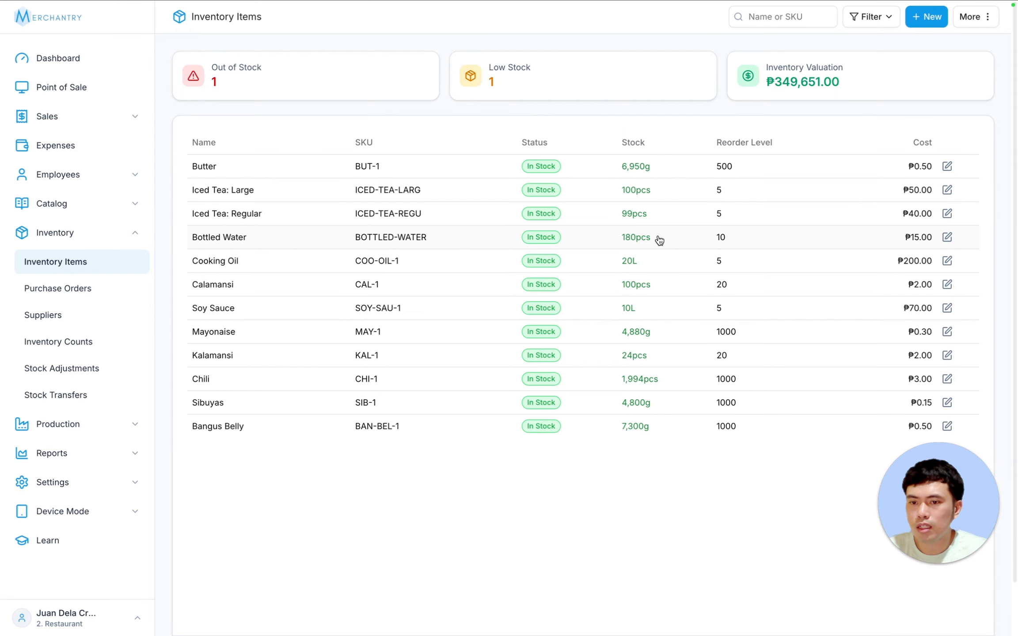
{"action": "left_click", "coordinate": [866, 16]}
{"action": "left_click", "coordinate": [837, 66]}
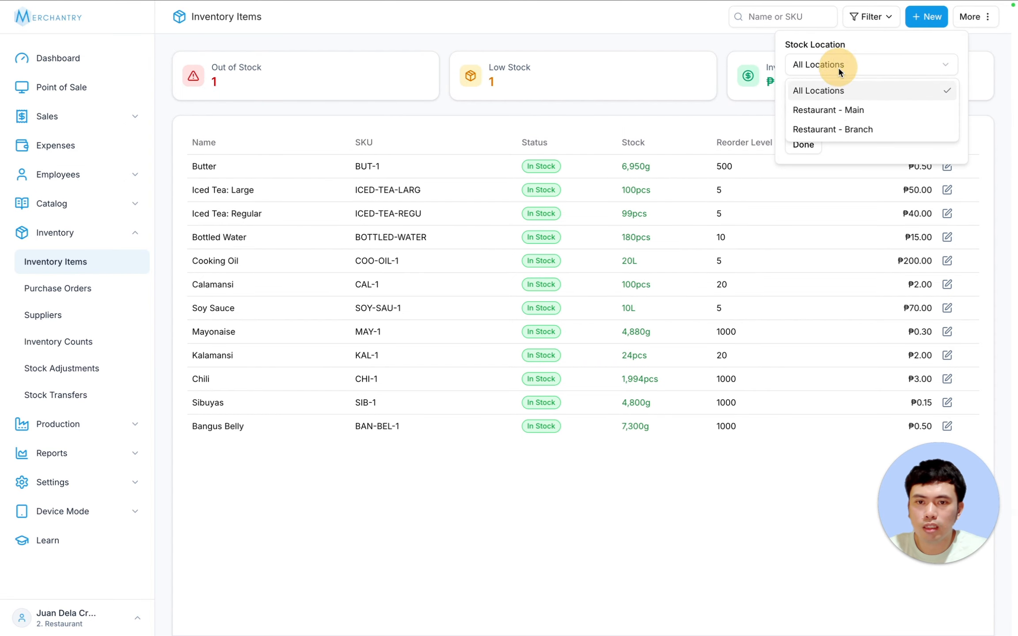
{"action": "left_click", "coordinate": [841, 109]}
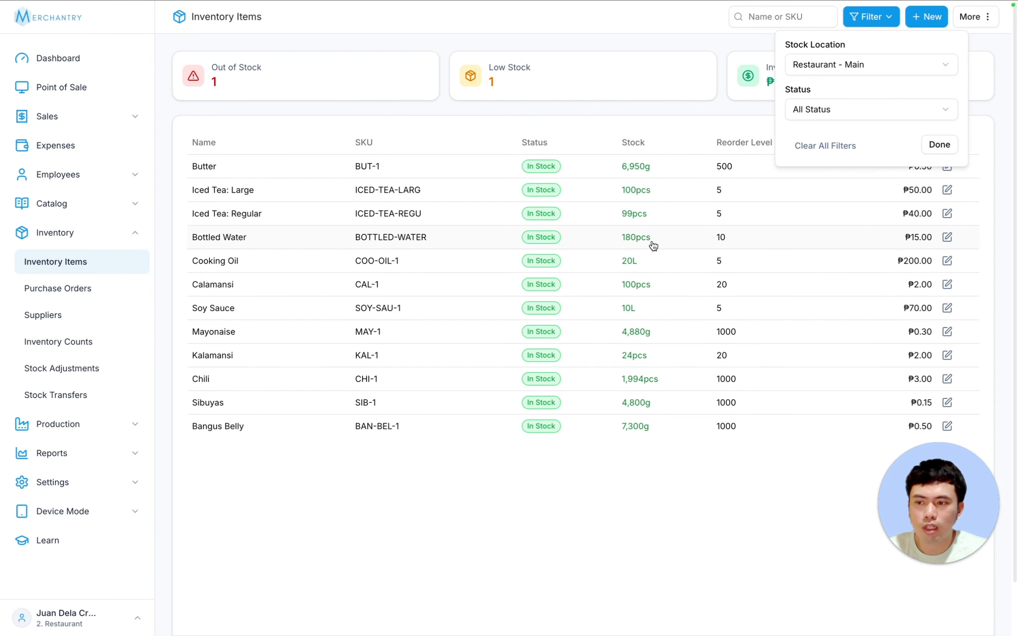
{"action": "left_click", "coordinate": [857, 67]}
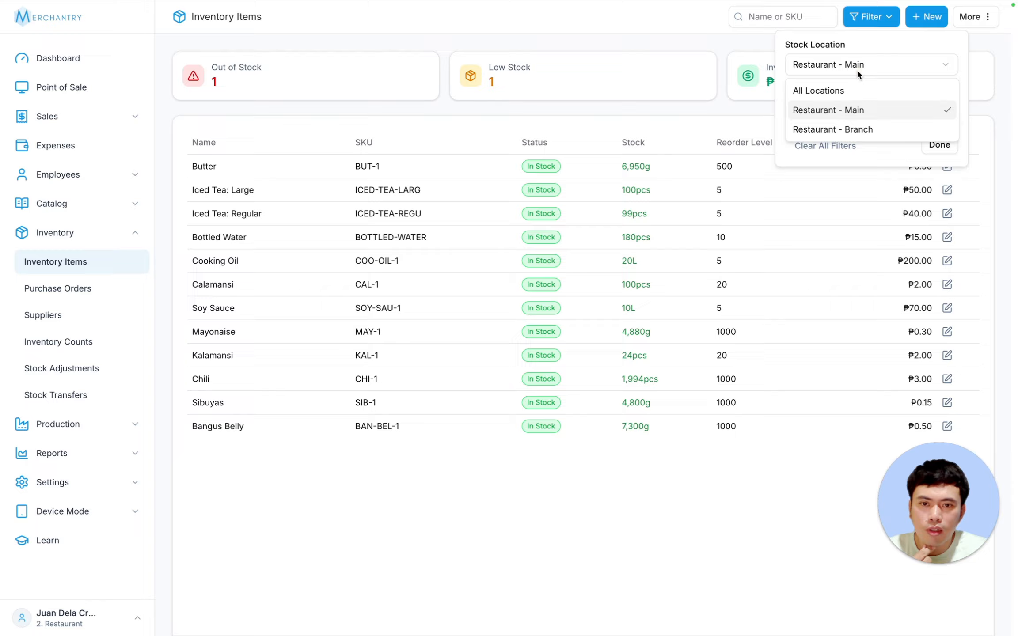
{"action": "left_click", "coordinate": [854, 130]}
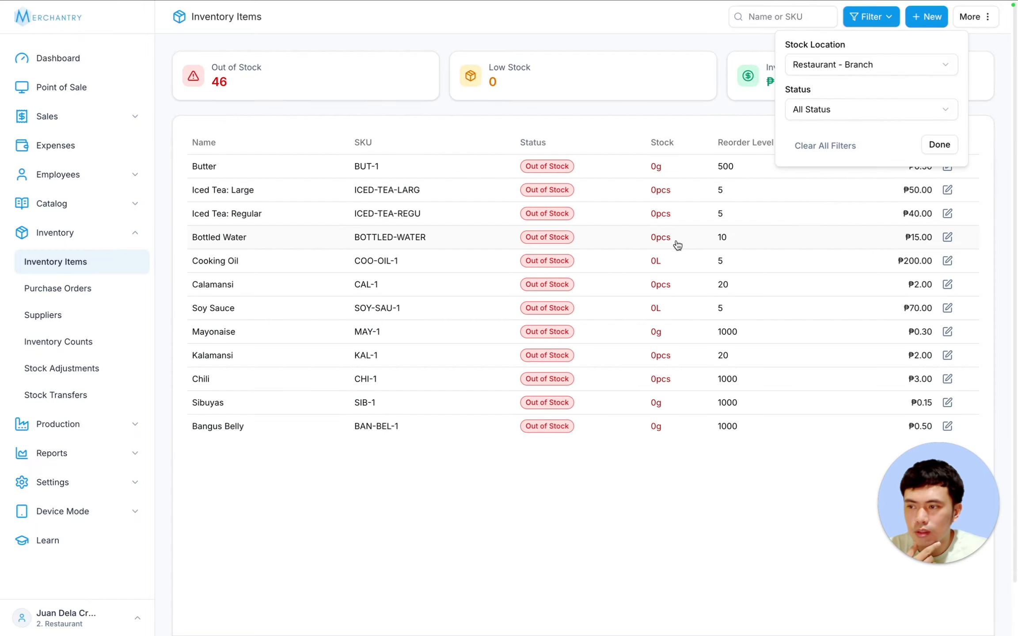
{"action": "left_click", "coordinate": [79, 395]}
{"action": "left_click", "coordinate": [928, 21]}
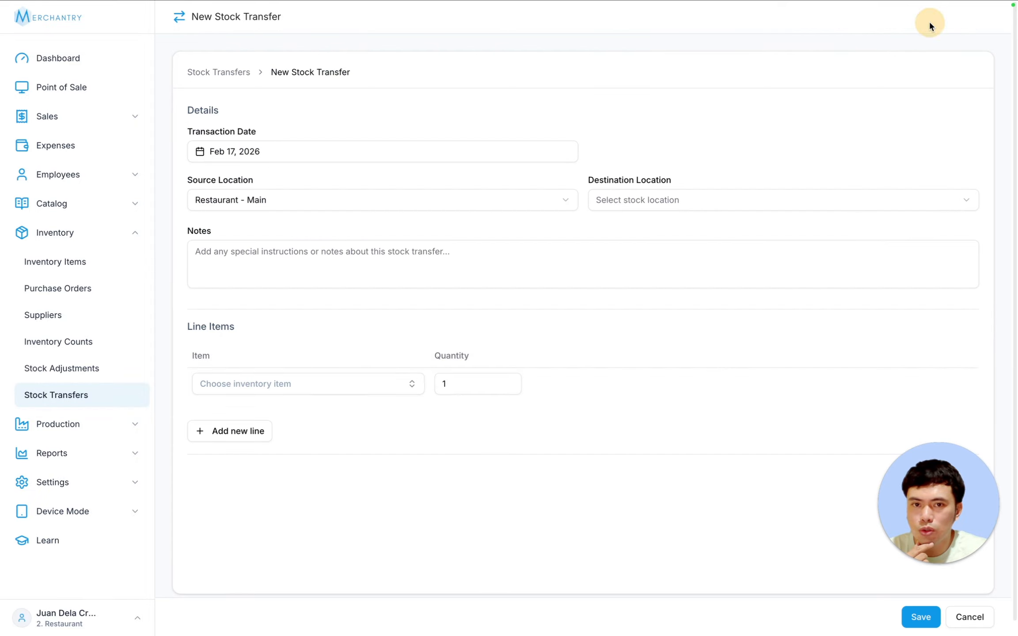
- Save a transfer of 100 Bottled Water from Restaurant - Main to Restaurant - Branch
{"action": "left_click", "coordinate": [327, 389]}
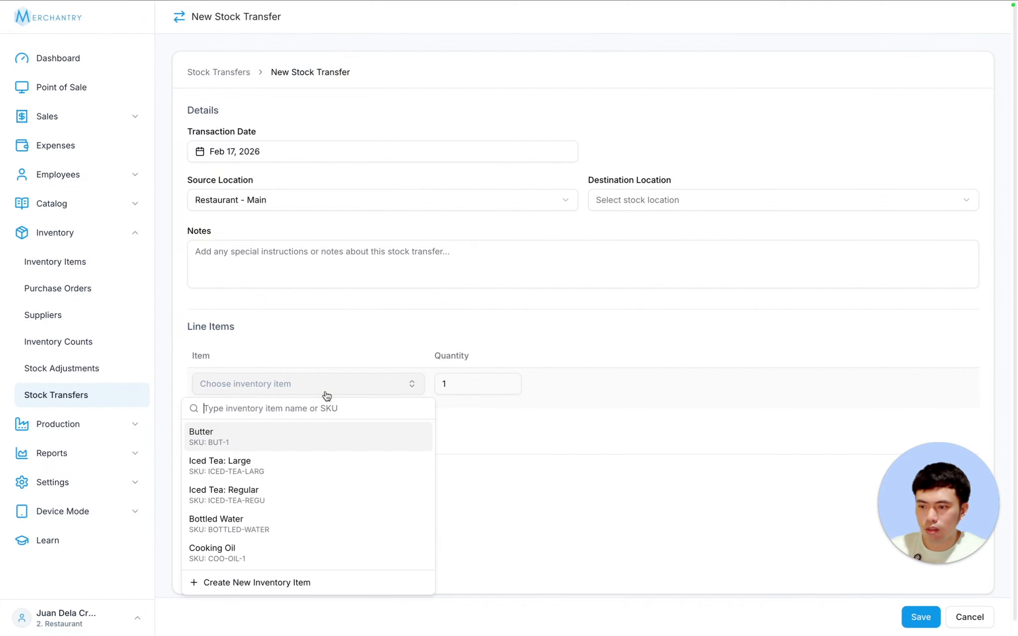
{"action": "left_click", "coordinate": [261, 521]}
{"action": "left_click", "coordinate": [469, 382]}
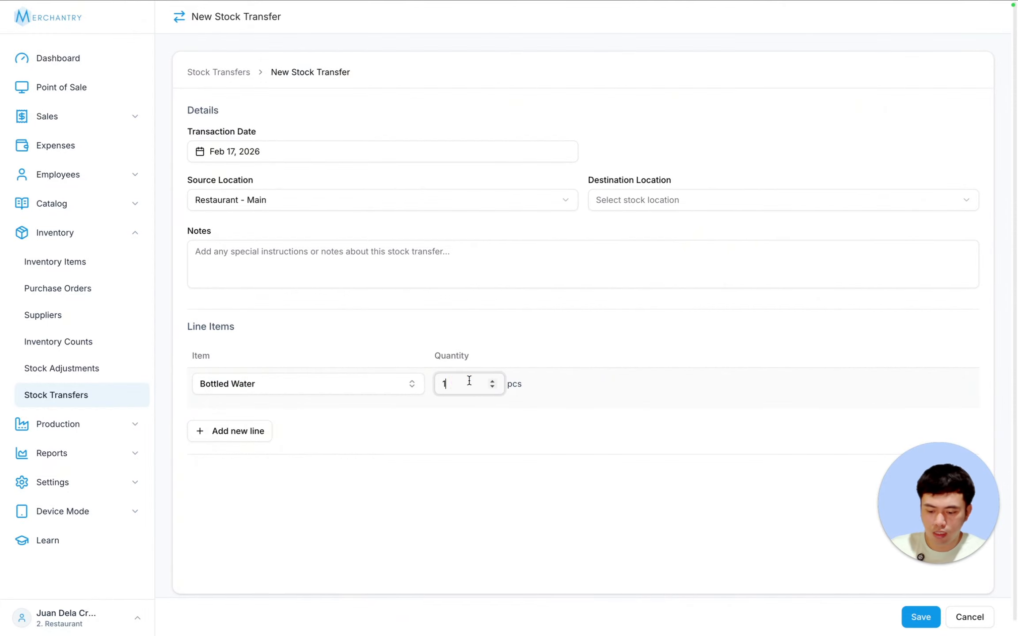
{"action": "type", "text": "00"}
{"action": "left_click", "coordinate": [275, 202]}
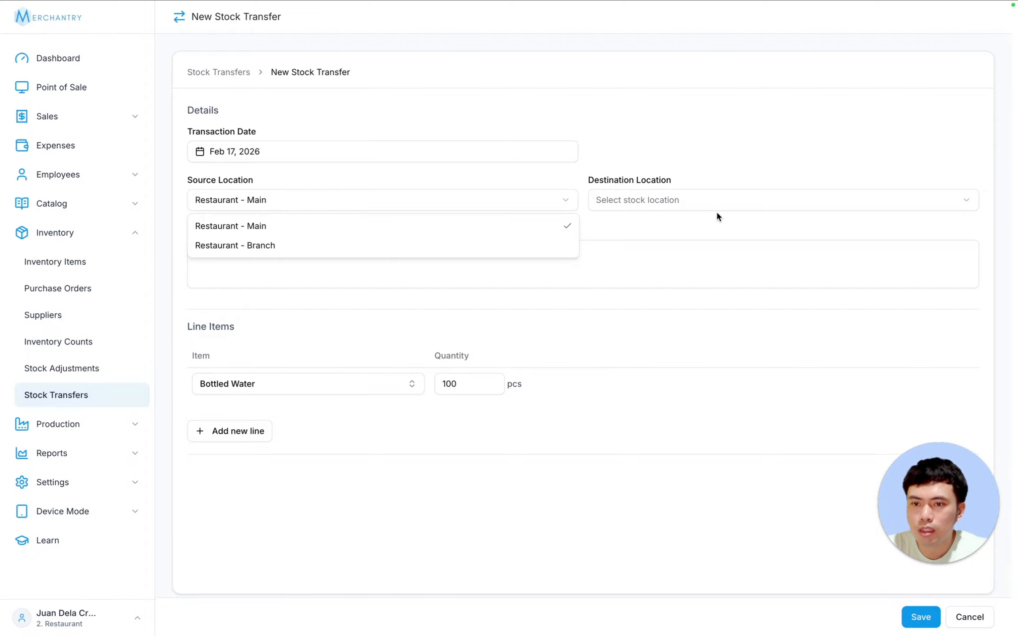
{"action": "left_click", "coordinate": [671, 197]}
{"action": "left_click", "coordinate": [667, 198]}
{"action": "left_click", "coordinate": [670, 244]}
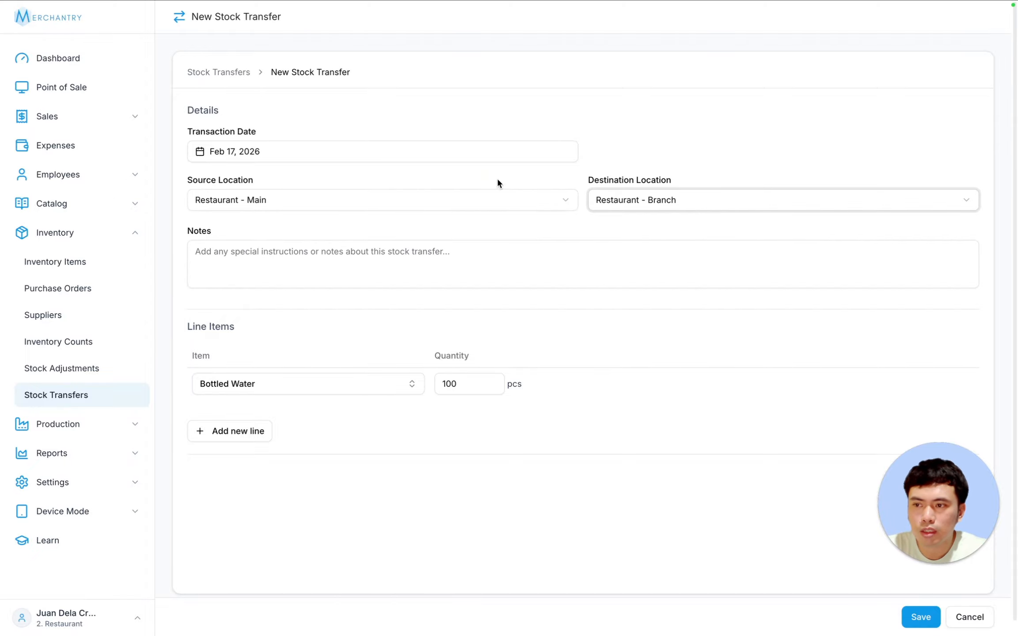
{"action": "left_click", "coordinate": [275, 177]}
{"action": "left_click", "coordinate": [661, 178]}
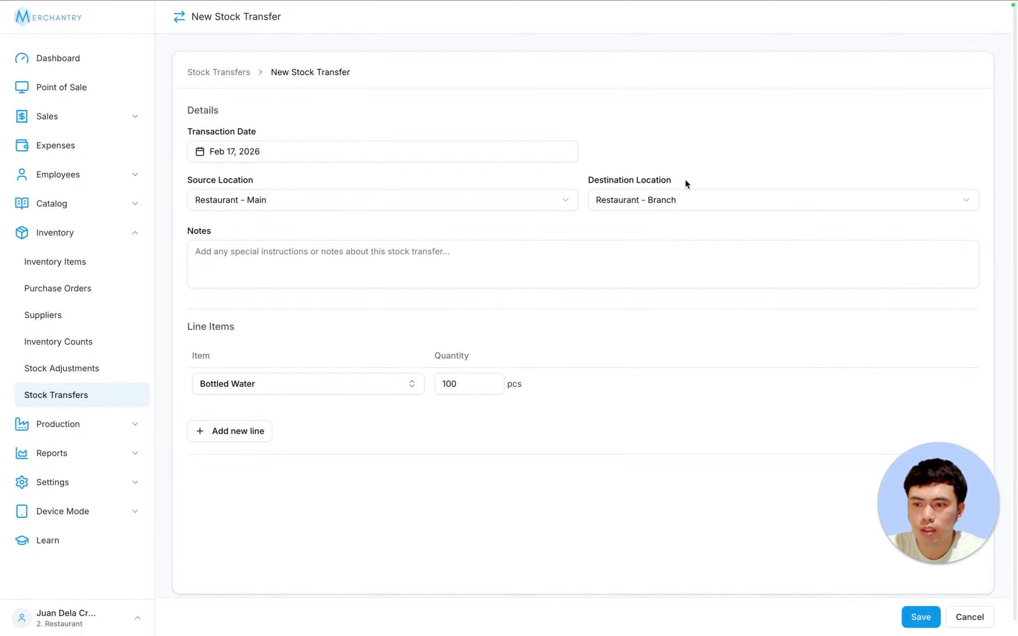
{"action": "left_click", "coordinate": [915, 617]}
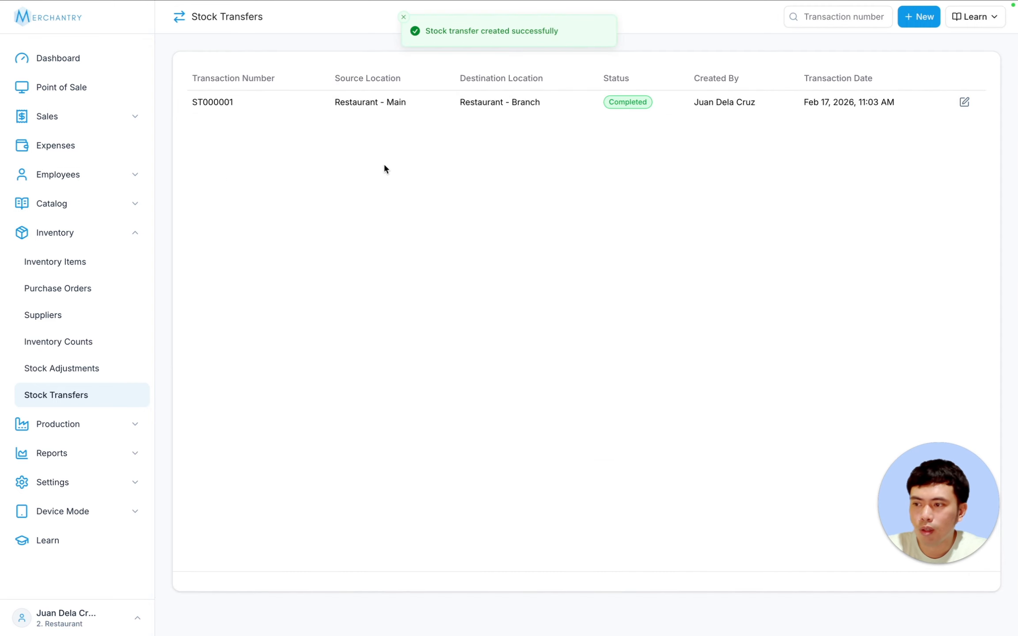
- Filter Inventory Items by Restaurant - Main, then Restaurant - Branch, to verify the transferred stock
{"action": "left_click", "coordinate": [76, 267]}
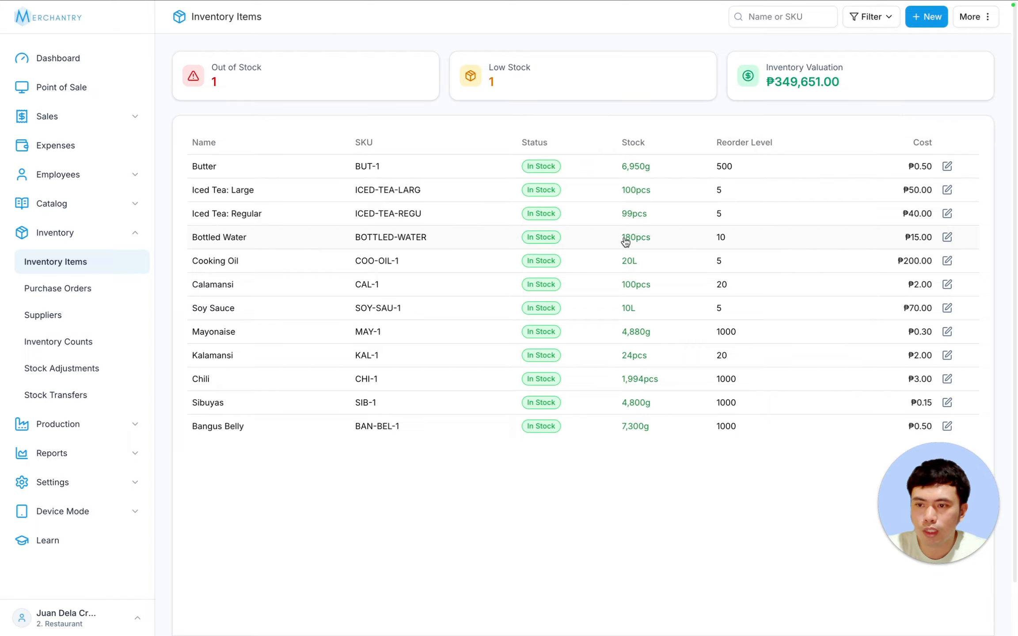
{"action": "triple_click", "coordinate": [870, 16]}
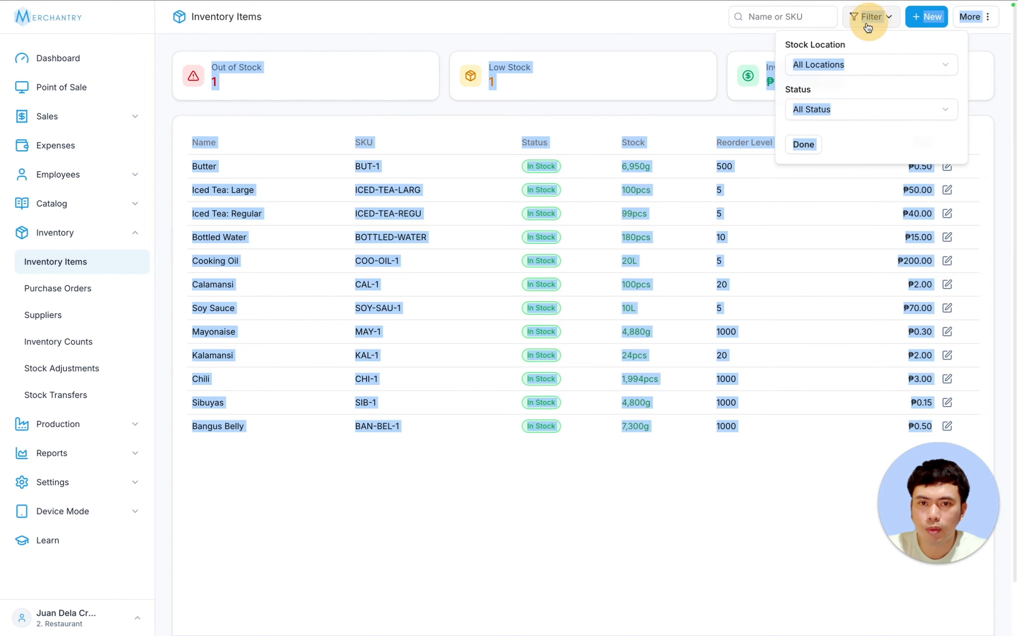
{"action": "left_click", "coordinate": [812, 25]}
{"action": "left_click", "coordinate": [874, 17]}
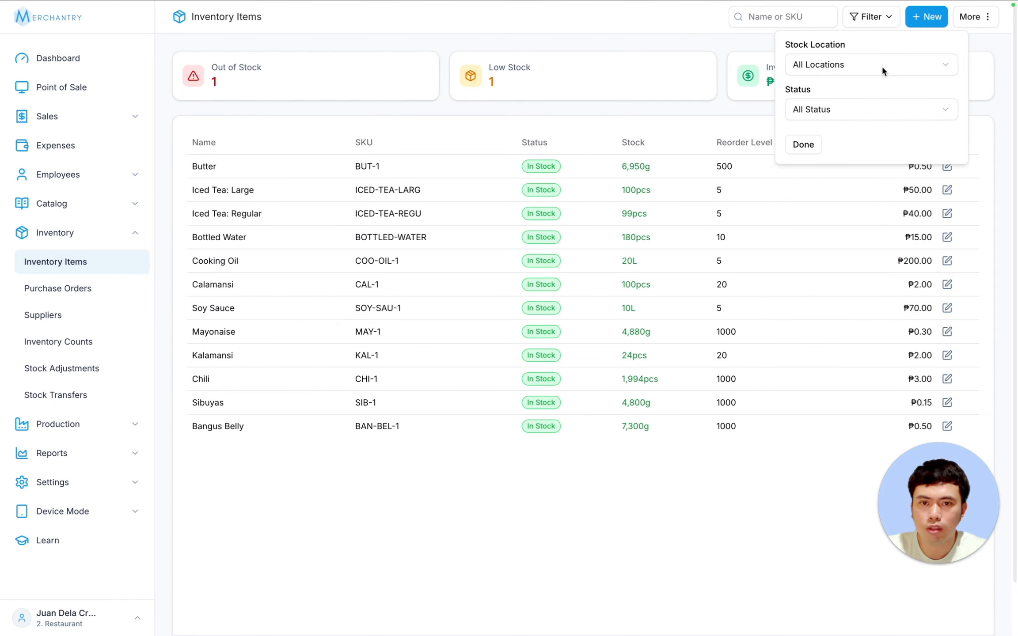
{"action": "left_click", "coordinate": [848, 64]}
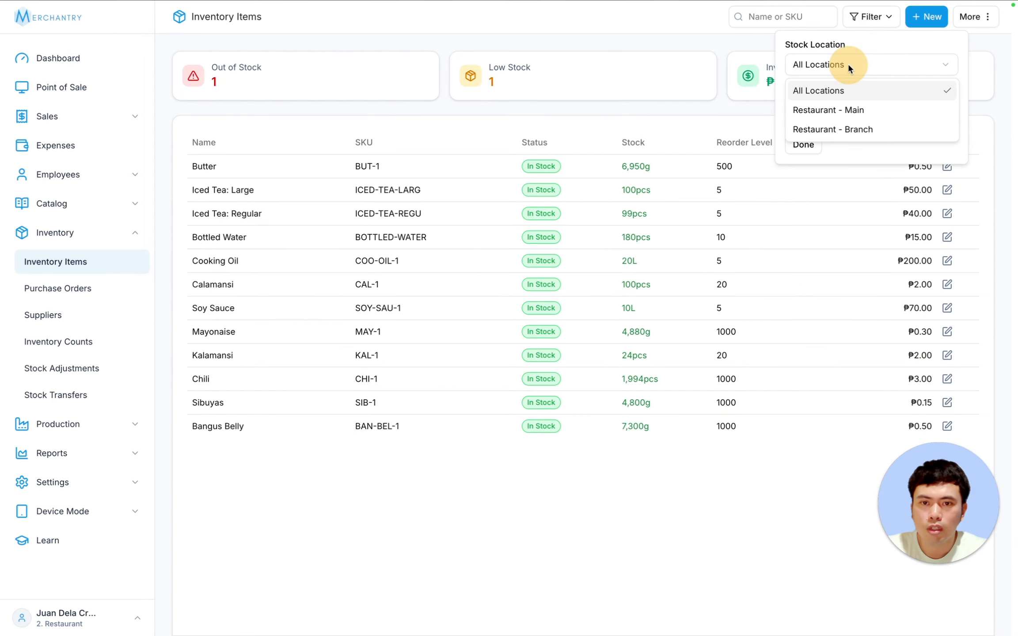
{"action": "left_click", "coordinate": [851, 106]}
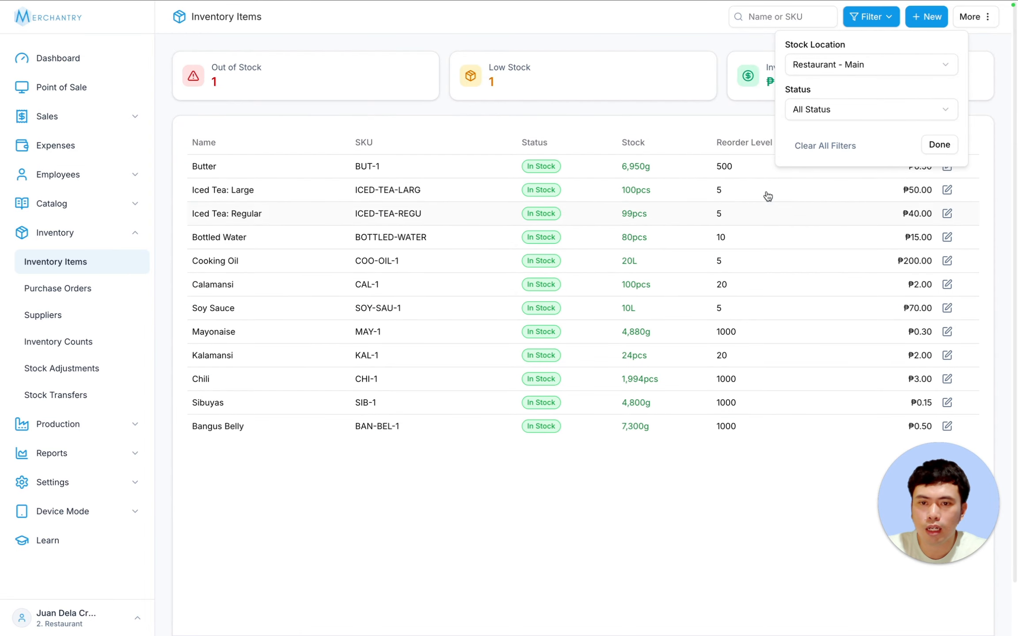
{"action": "left_click", "coordinate": [865, 63]}
{"action": "left_click", "coordinate": [864, 129]}
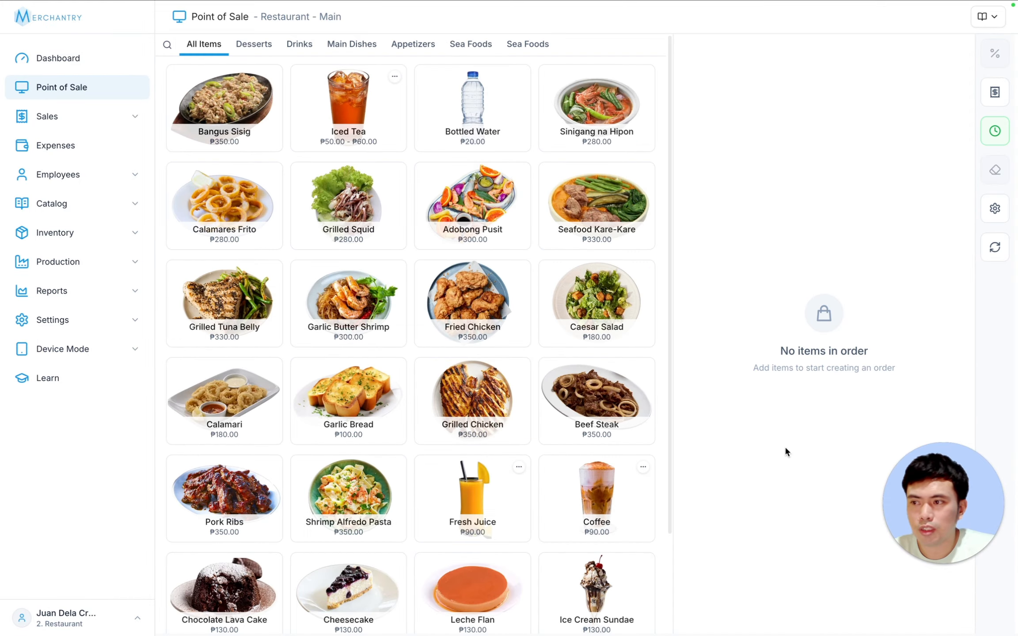
- Record a ₱20 expense named Tissue on the current shift
{"action": "left_click", "coordinate": [995, 132]}
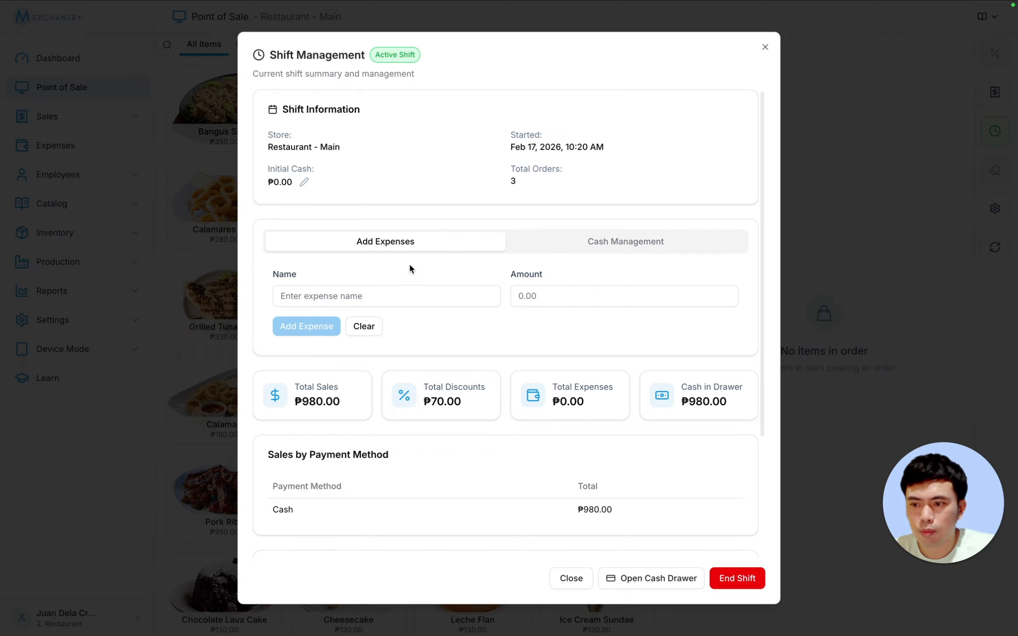
{"action": "left_click", "coordinate": [366, 297]}
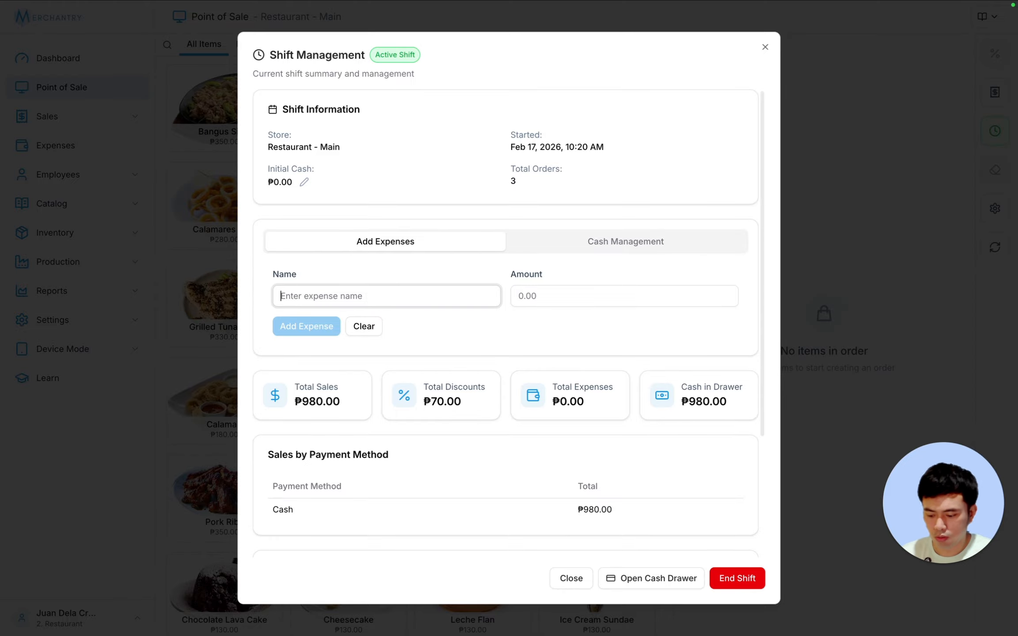
{"action": "type", "text": "Tissue"}
{"action": "left_click", "coordinate": [538, 294]}
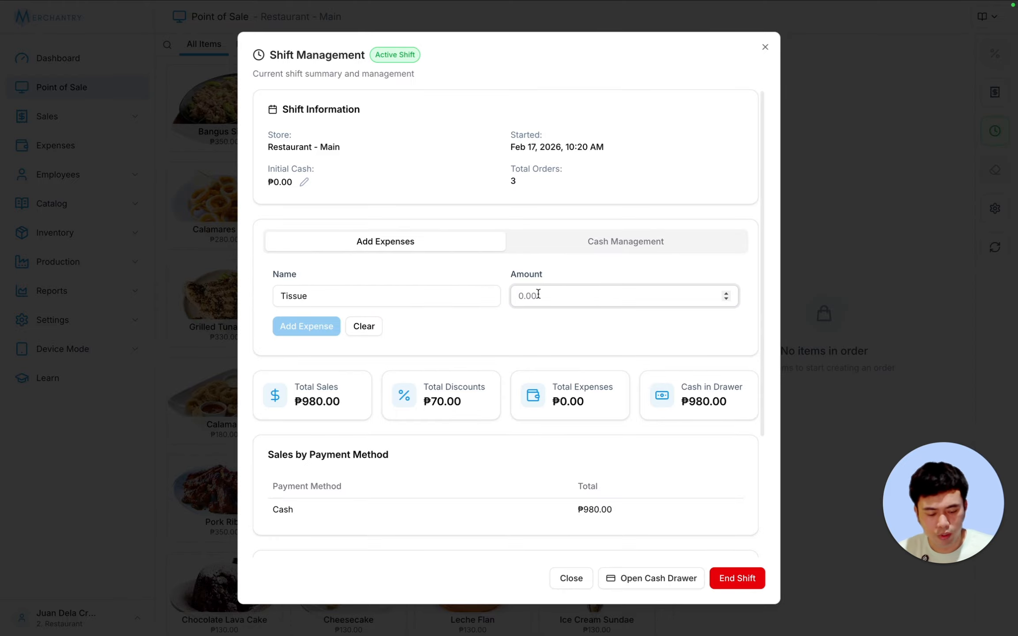
{"action": "type", "text": "20"}
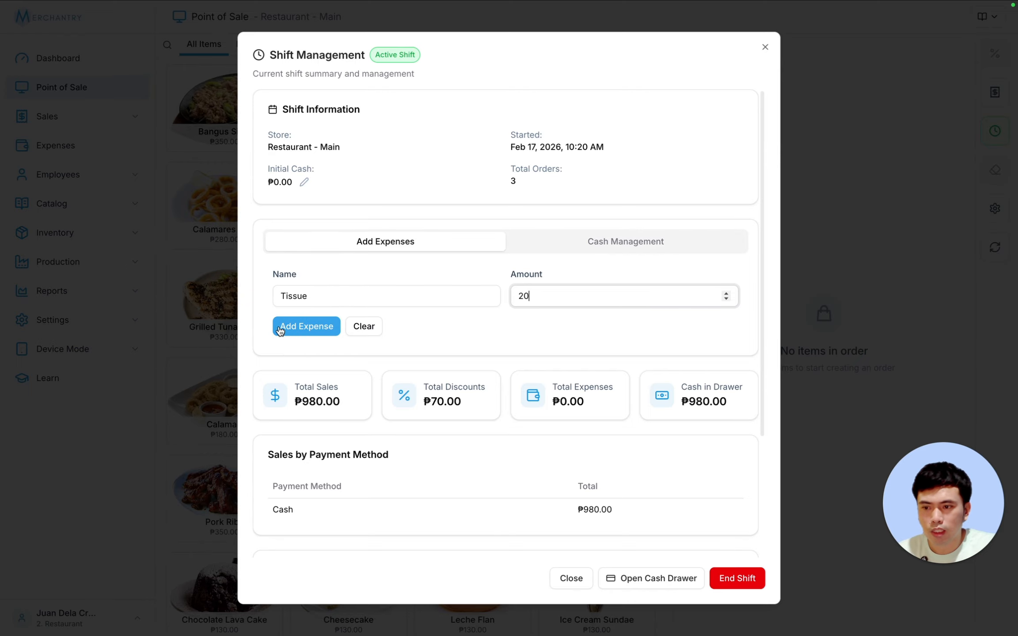
{"action": "left_click", "coordinate": [305, 328]}
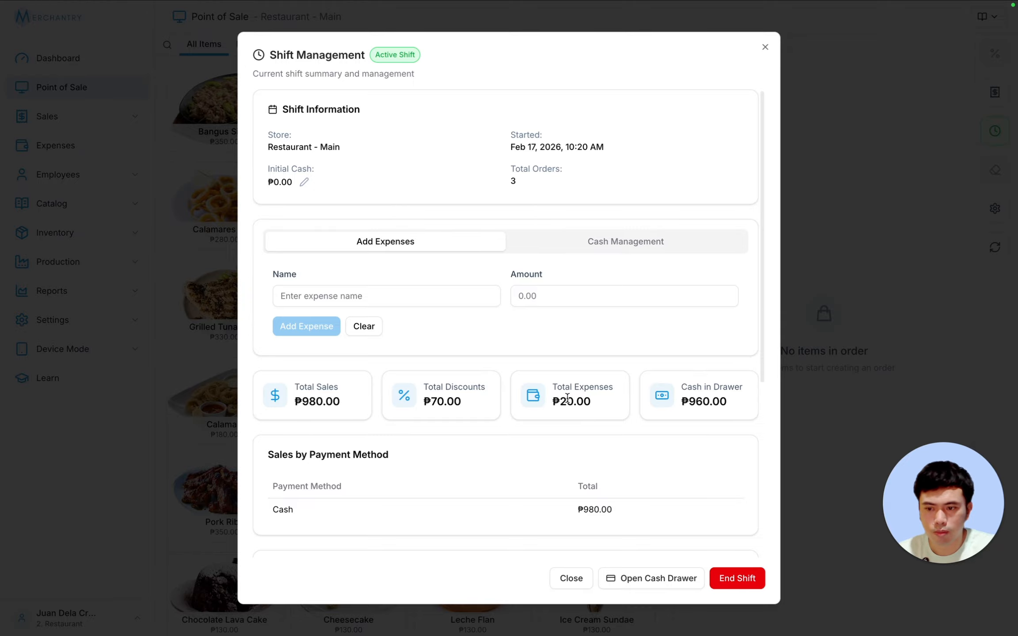
{"action": "left_click", "coordinate": [629, 245]}
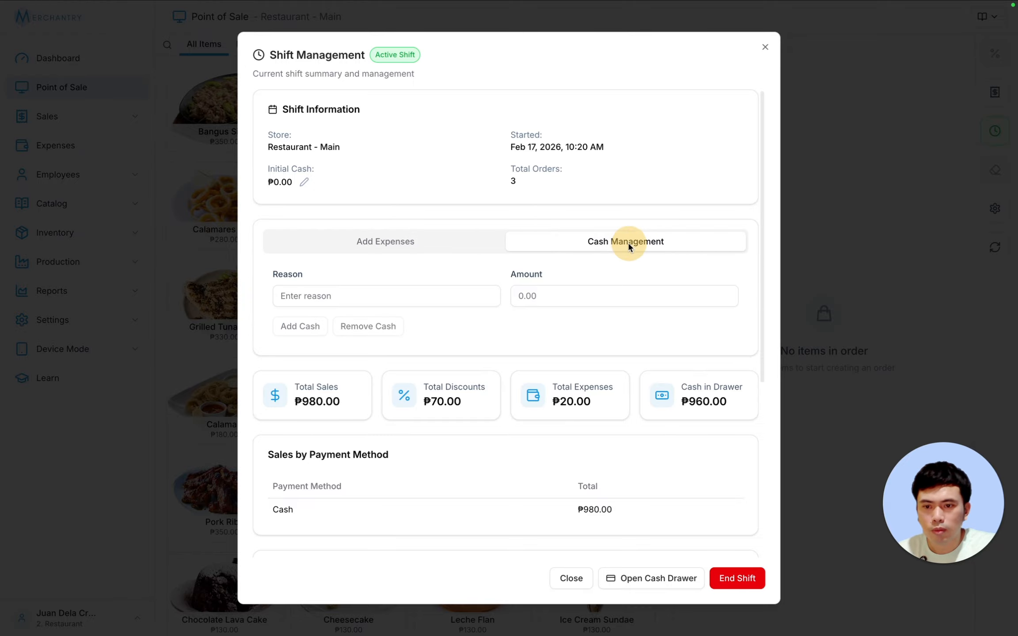
- Take ₱500 out of the drawer with reason Remit and check it in Cash Movements
{"action": "left_click", "coordinate": [345, 295]}
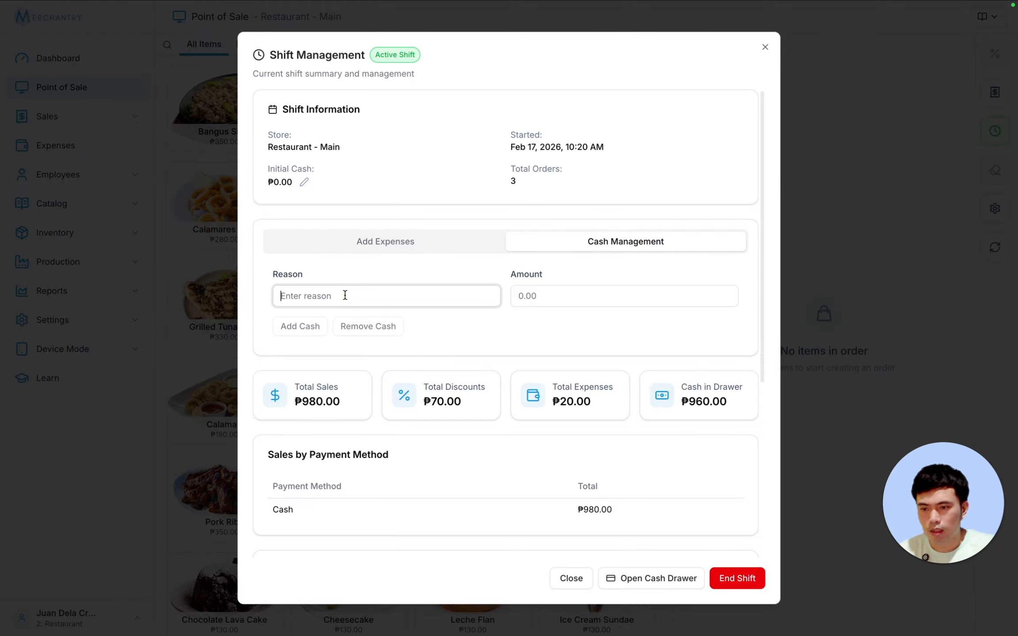
{"action": "type", "text": "Remit"}
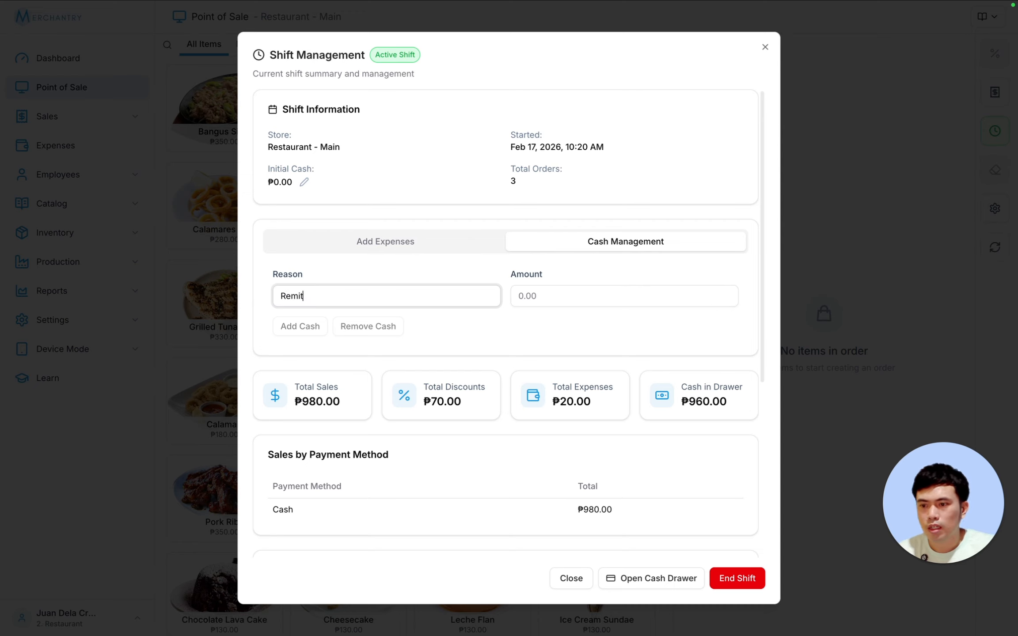
{"action": "left_click", "coordinate": [537, 295]}
{"action": "type", "text": "500"}
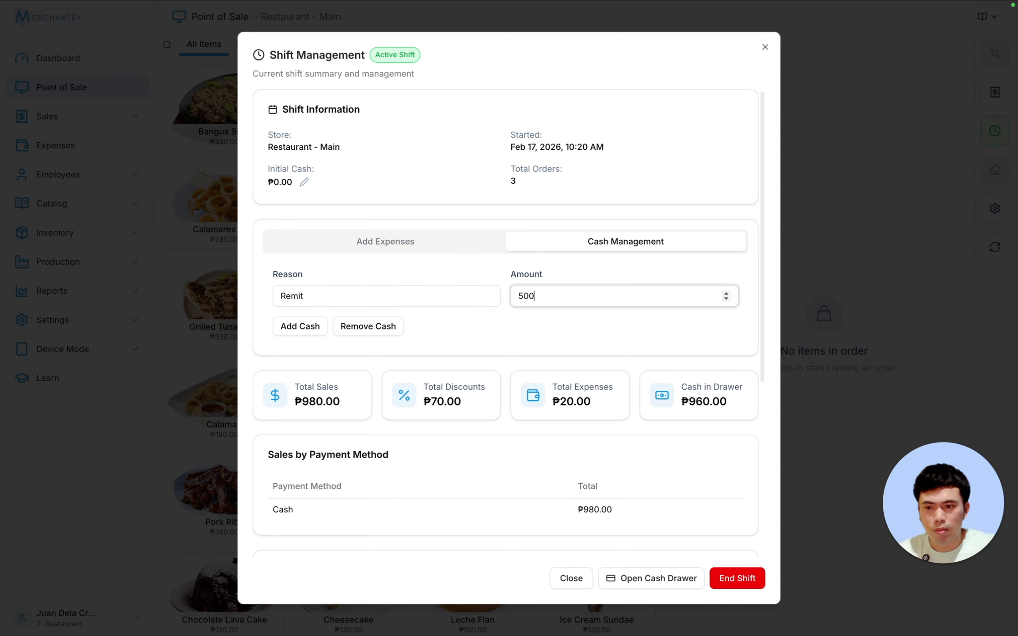
{"action": "left_click", "coordinate": [384, 325]}
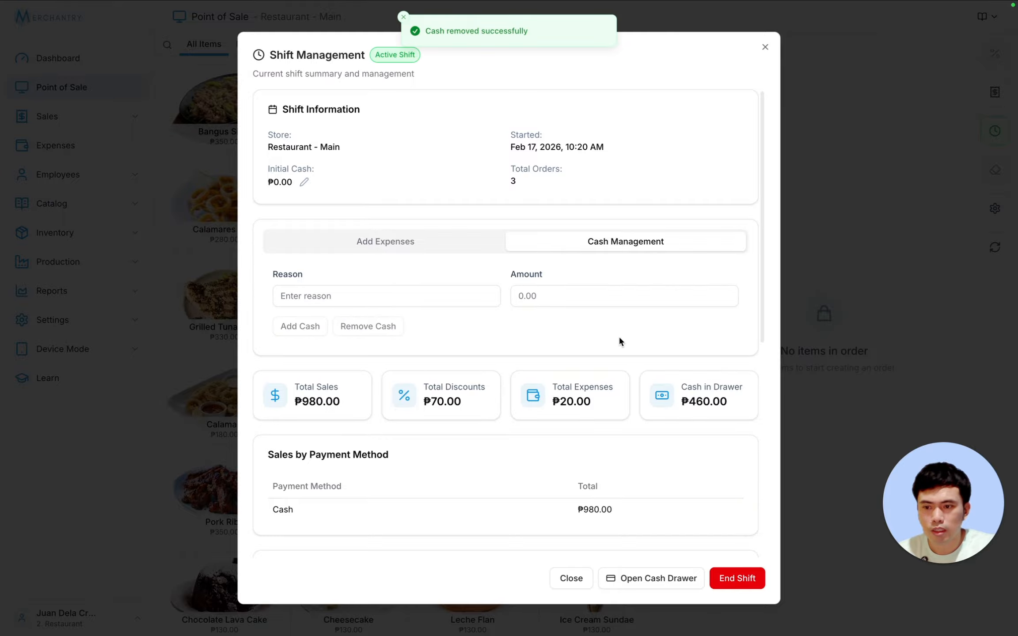
{"action": "scroll", "coordinate": [668, 349], "scroll_direction": "down", "scroll_amount": 1}
{"action": "scroll", "coordinate": [667, 352], "scroll_direction": "down", "scroll_amount": 7}
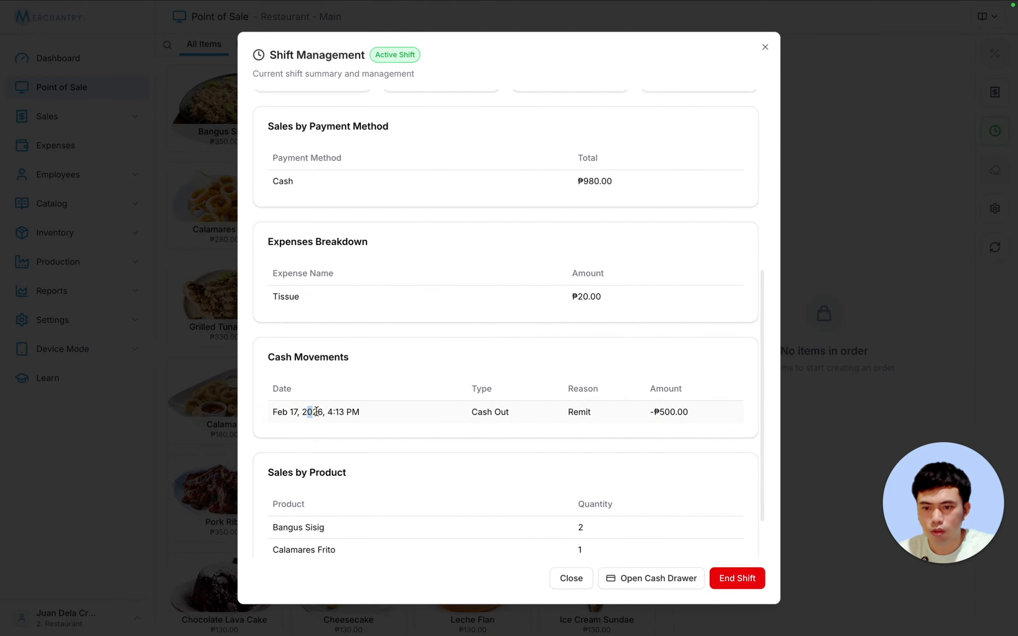
{"action": "left_click_drag", "start_coordinate": [309, 411], "coordinate": [675, 379]}
{"action": "scroll", "coordinate": [699, 364], "scroll_direction": "up", "scroll_amount": 7}
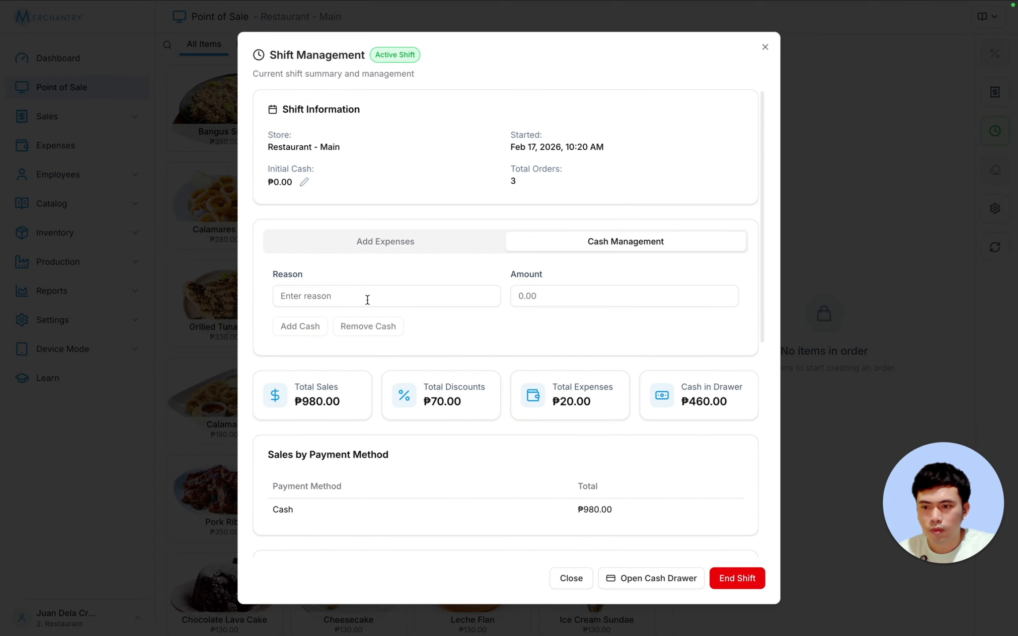
- Add ₱2,000 cash in with reason Additional Cash and review the Cash Movements list
{"action": "left_click", "coordinate": [345, 296]}
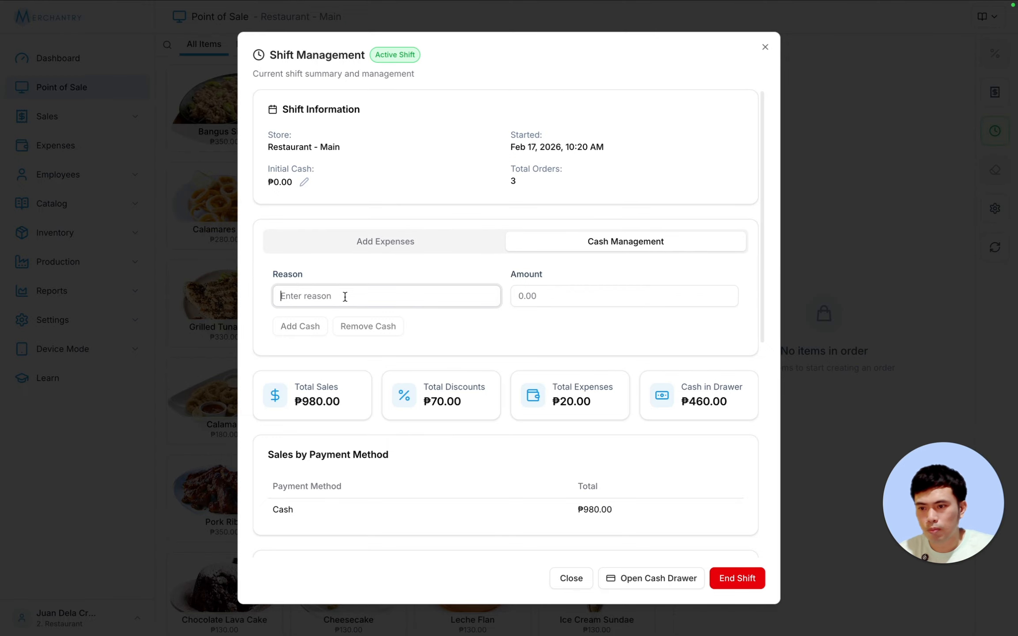
{"action": "type", "text": "Addi"}
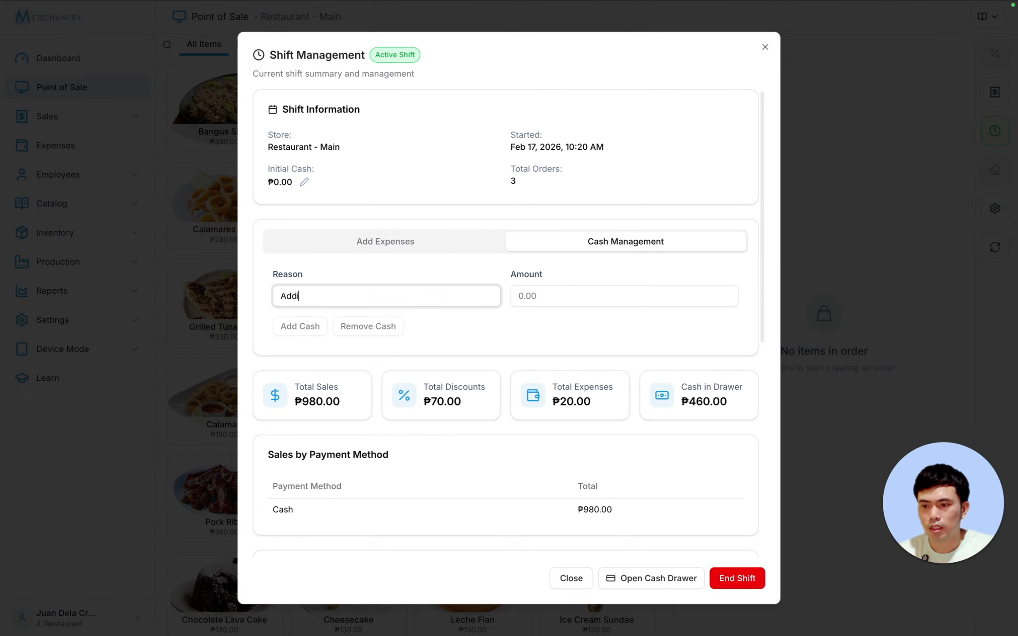
{"action": "type", "text": "tional "}
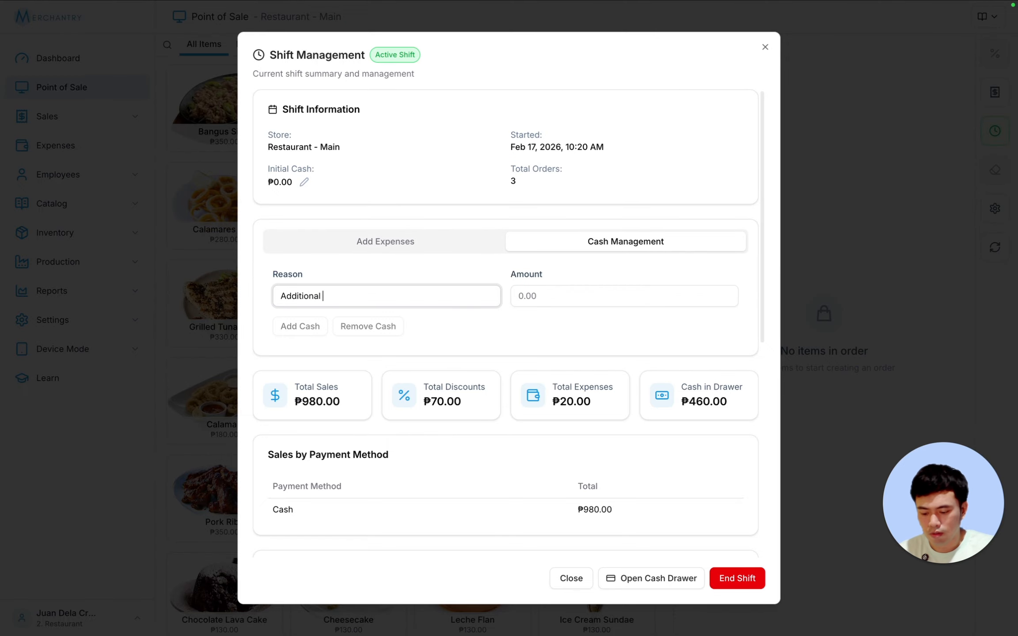
{"action": "type", "text": "Cash"}
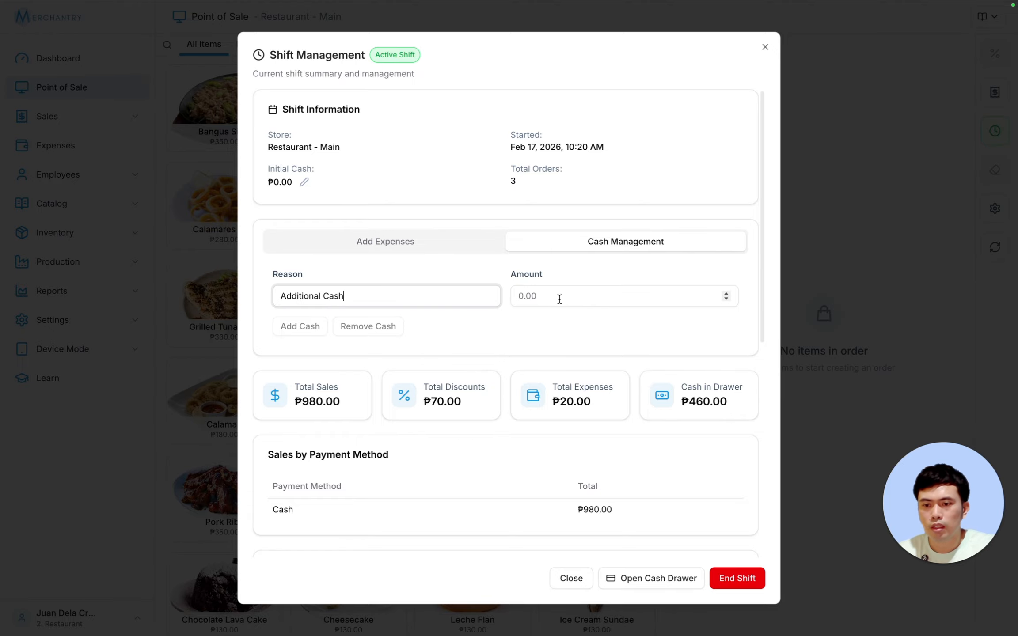
{"action": "left_click", "coordinate": [558, 298]}
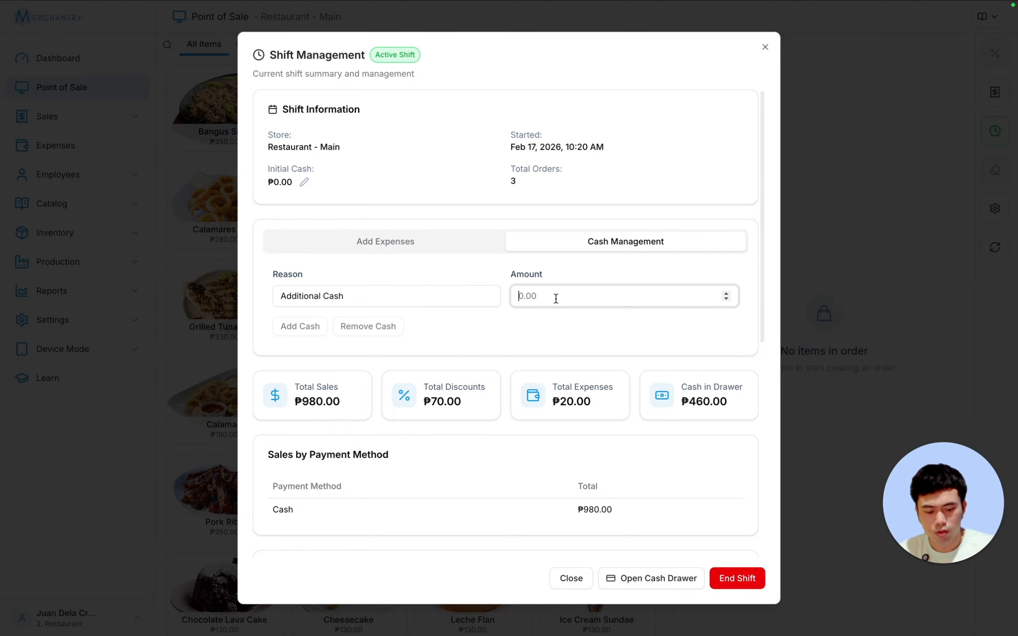
{"action": "type", "text": "2000"}
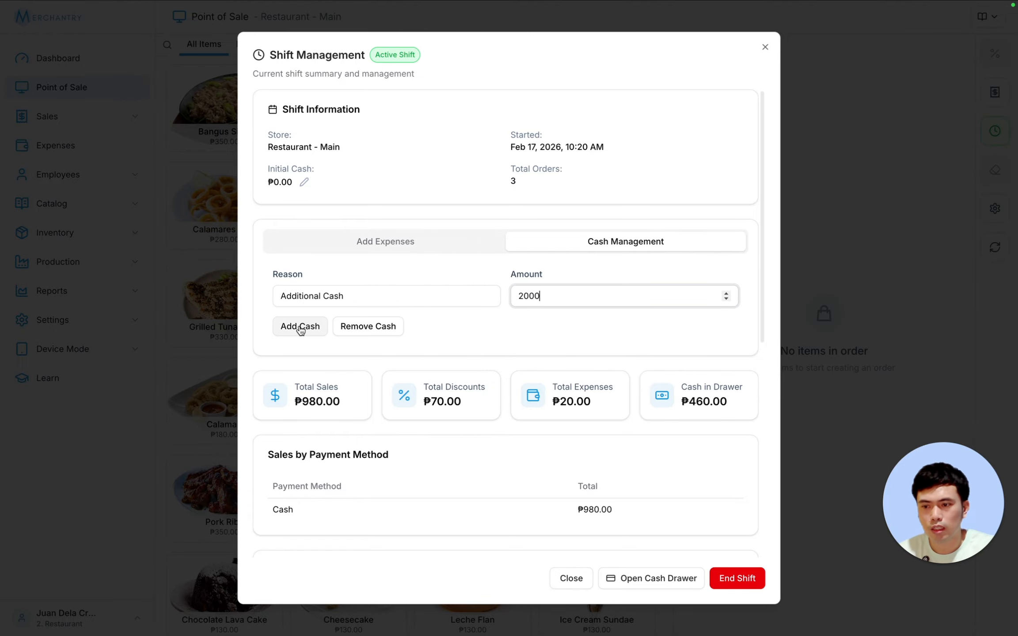
{"action": "left_click", "coordinate": [296, 327]}
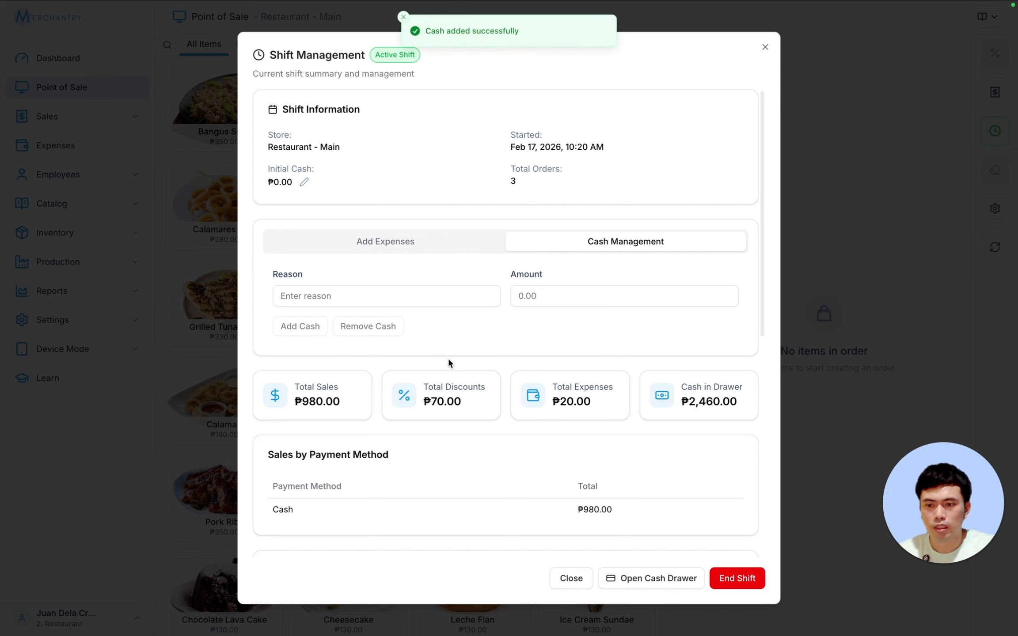
{"action": "scroll", "coordinate": [528, 295], "scroll_direction": "down", "scroll_amount": 3}
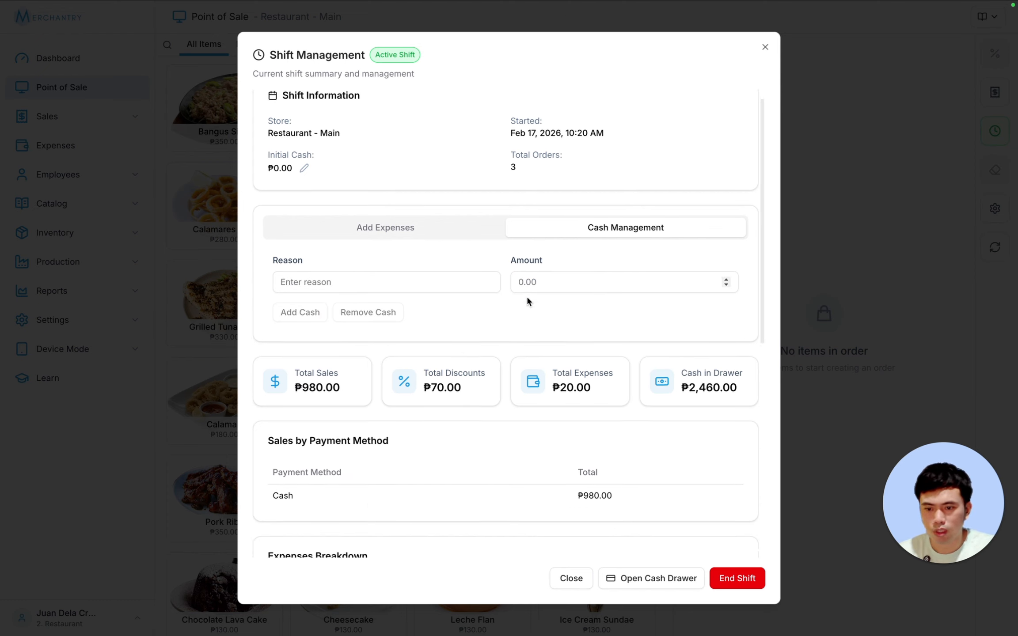
{"action": "scroll", "coordinate": [556, 313], "scroll_direction": "down", "scroll_amount": 6}
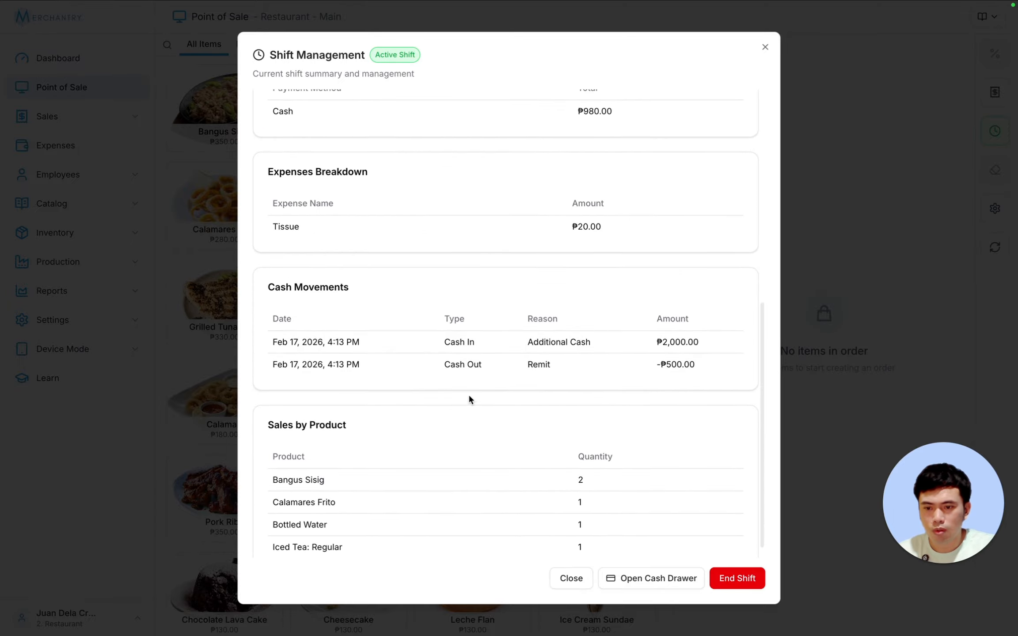
{"action": "left_click_drag", "start_coordinate": [273, 342], "coordinate": [676, 340]}
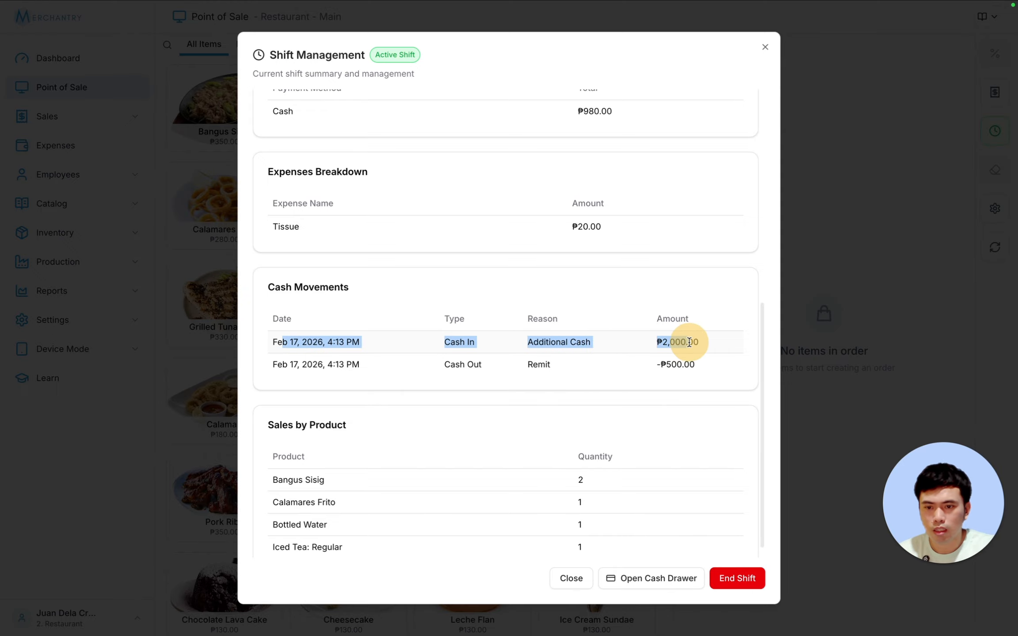
{"action": "left_click", "coordinate": [694, 344]}
{"action": "double_click", "coordinate": [695, 343]}
{"action": "left_click", "coordinate": [671, 342]}
{"action": "scroll", "coordinate": [672, 341], "scroll_direction": "up", "scroll_amount": 9}
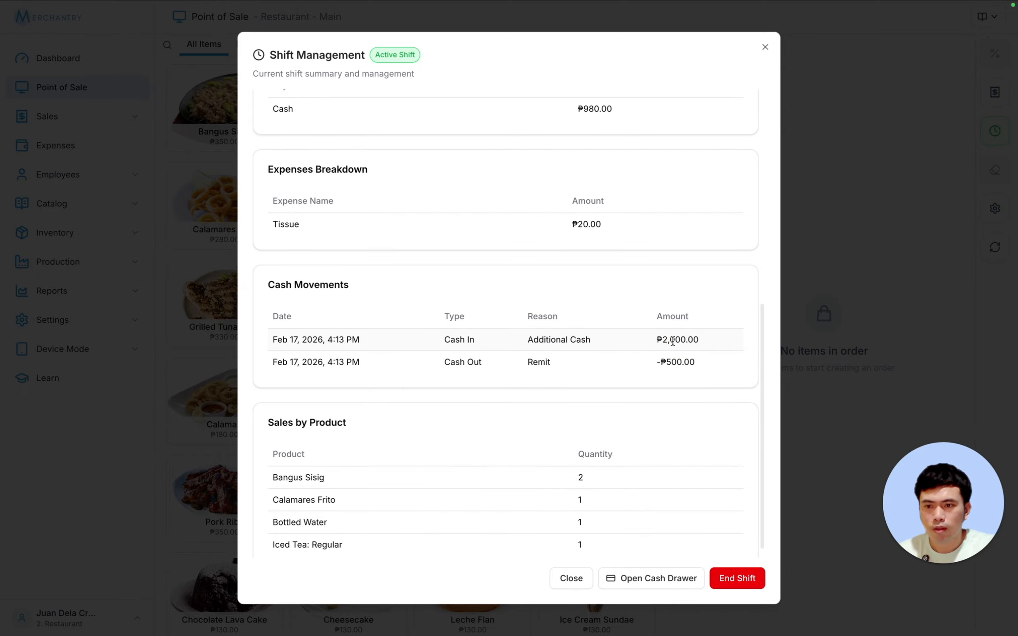
{"action": "scroll", "coordinate": [672, 340], "scroll_direction": "down", "scroll_amount": 3}
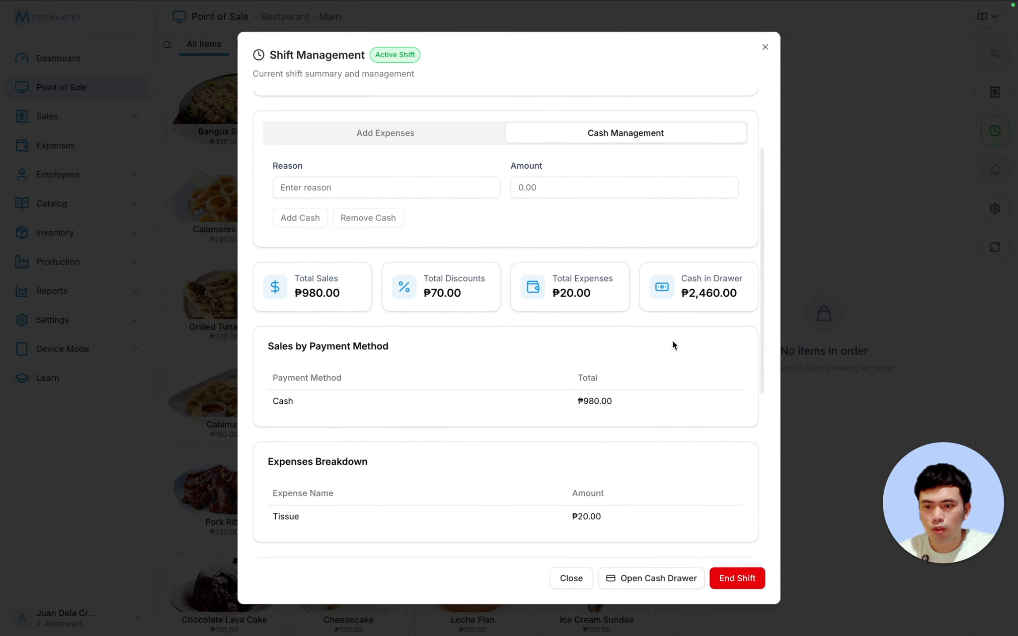
{"action": "scroll", "coordinate": [340, 274], "scroll_direction": "down", "scroll_amount": 2}
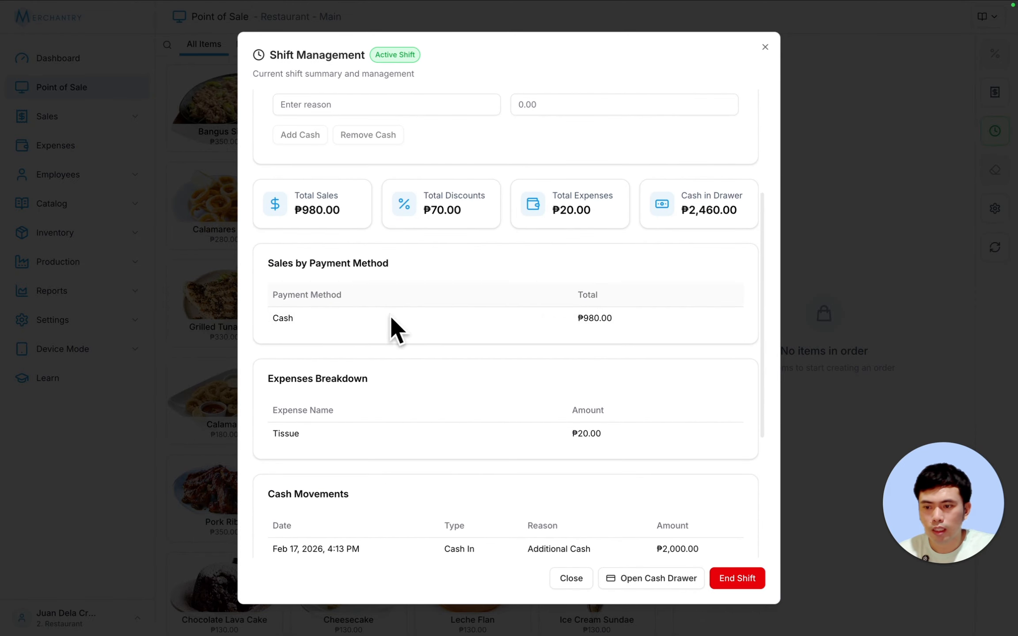
{"action": "scroll", "coordinate": [670, 407], "scroll_direction": "down", "scroll_amount": 1}
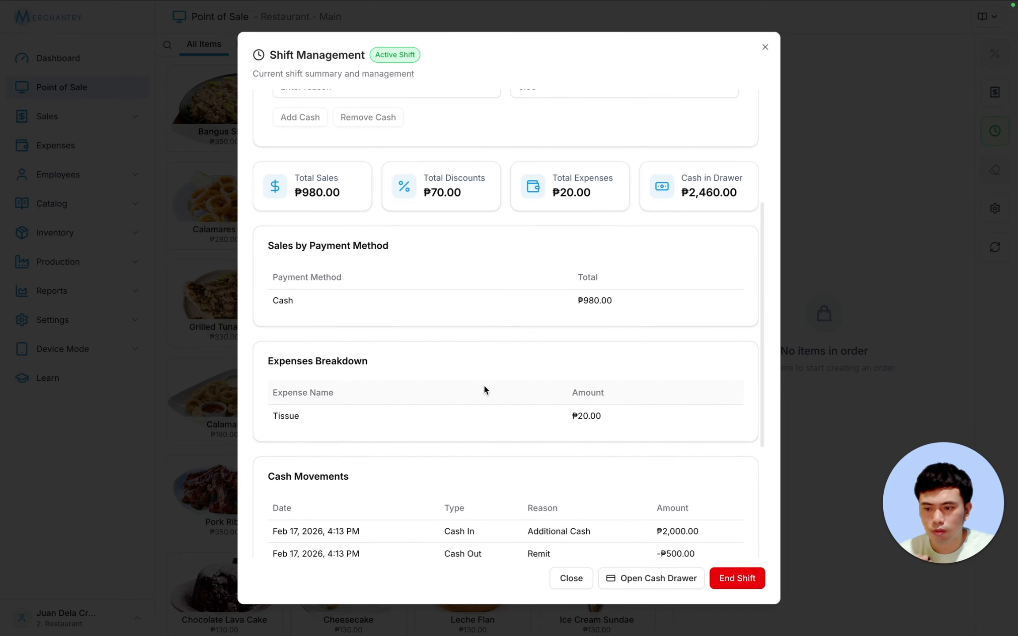
{"action": "scroll", "coordinate": [499, 389], "scroll_direction": "down", "scroll_amount": 4}
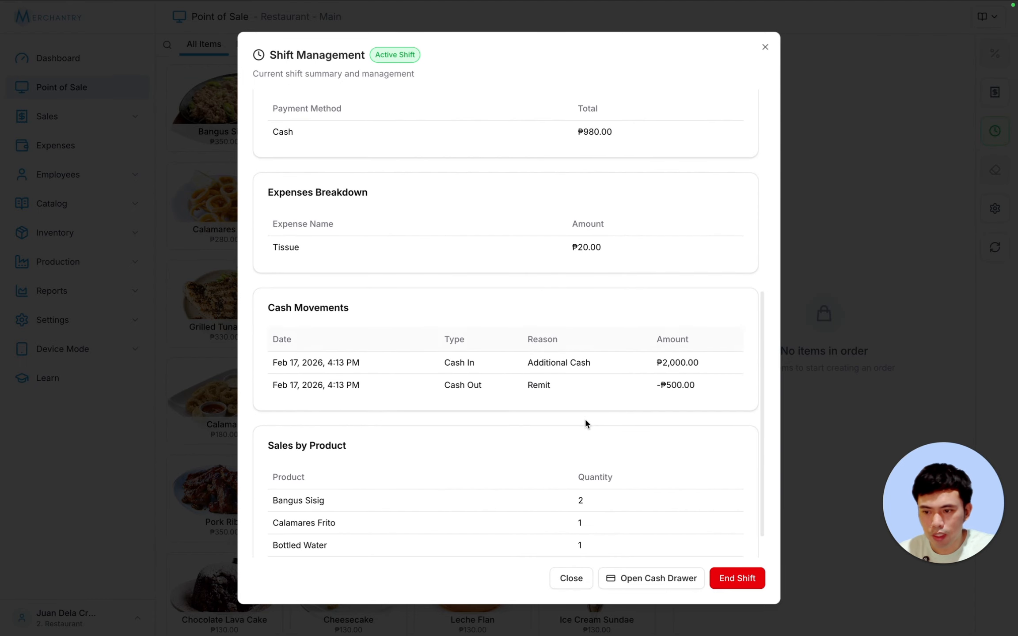
{"action": "scroll", "coordinate": [608, 422], "scroll_direction": "down", "scroll_amount": 1}
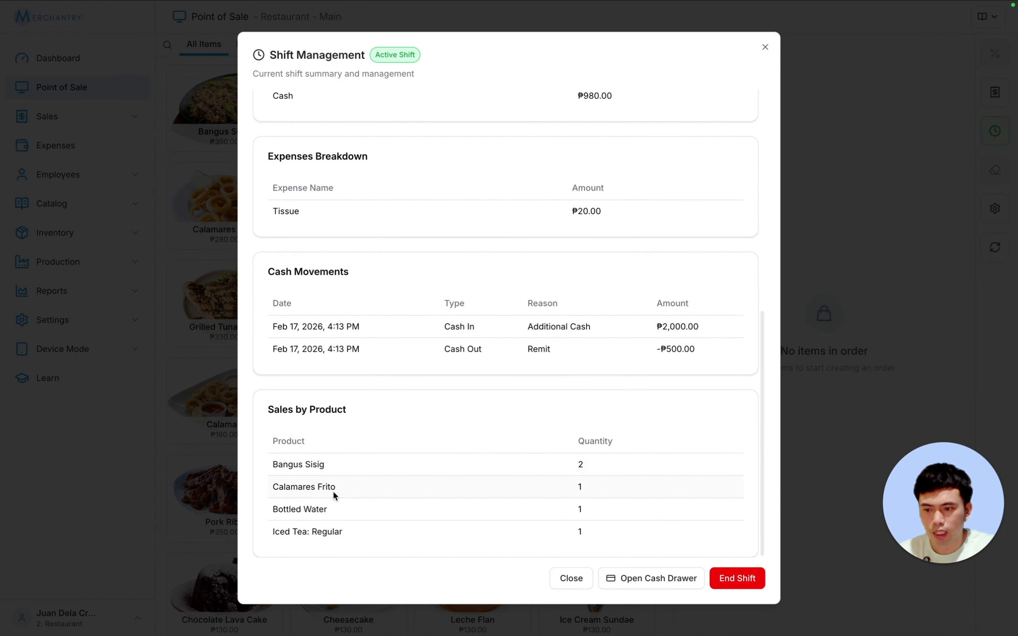
{"action": "scroll", "coordinate": [678, 426], "scroll_direction": "up", "scroll_amount": 10}
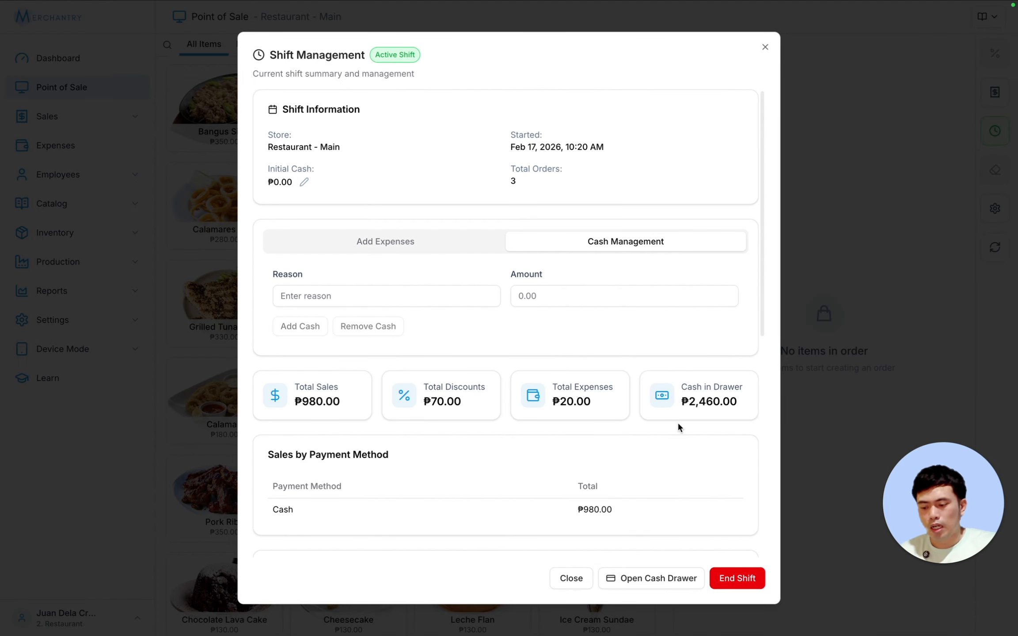
- End the shift and business day with ₱2,460 ending cash, confirm it matches, then reopen it
{"action": "left_click", "coordinate": [737, 579]}
{"action": "left_click", "coordinate": [392, 345]}
{"action": "left_click", "coordinate": [424, 320]}
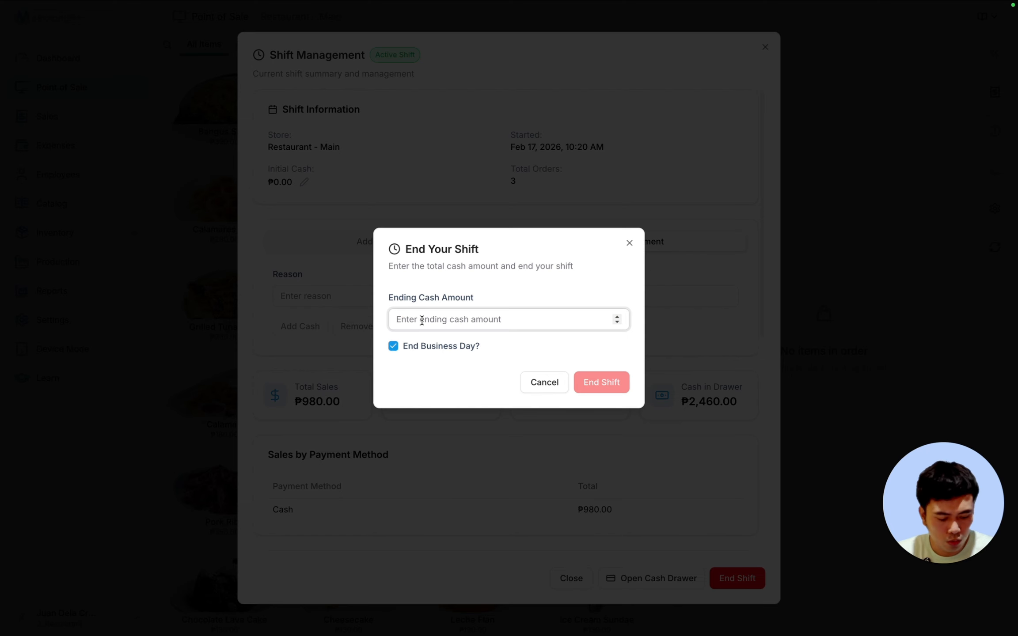
{"action": "type", "text": "2460"}
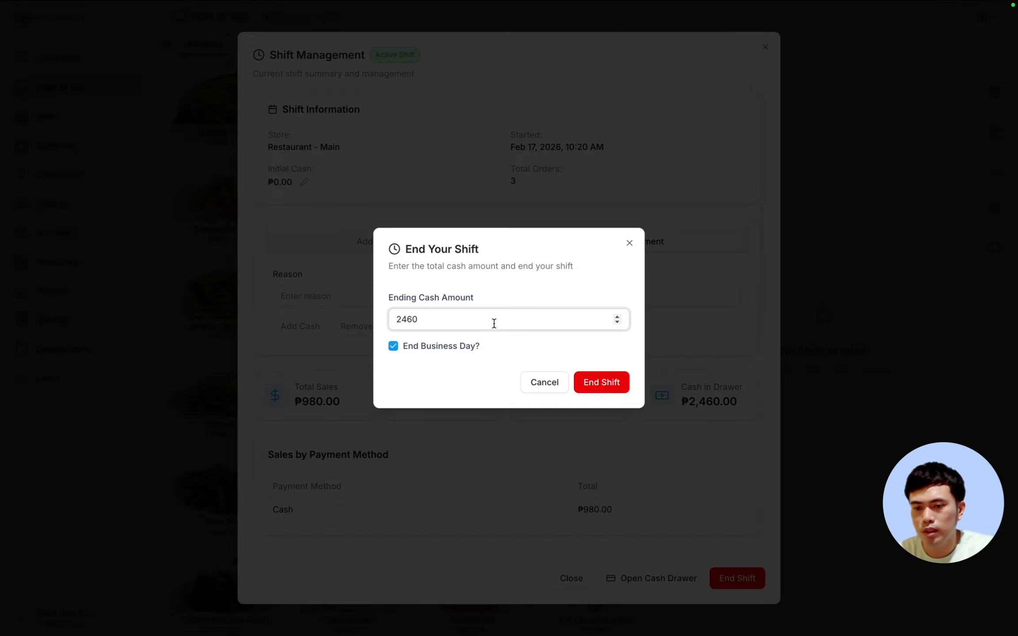
{"action": "left_click", "coordinate": [606, 387]}
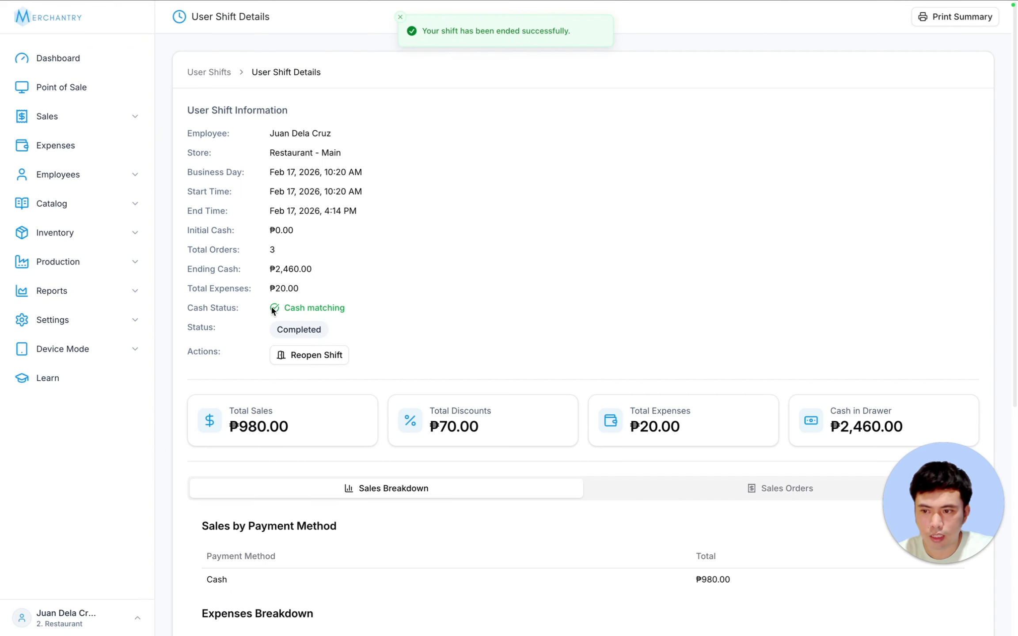
{"action": "left_click_drag", "start_coordinate": [283, 308], "coordinate": [378, 302]}
{"action": "left_click", "coordinate": [455, 284]}
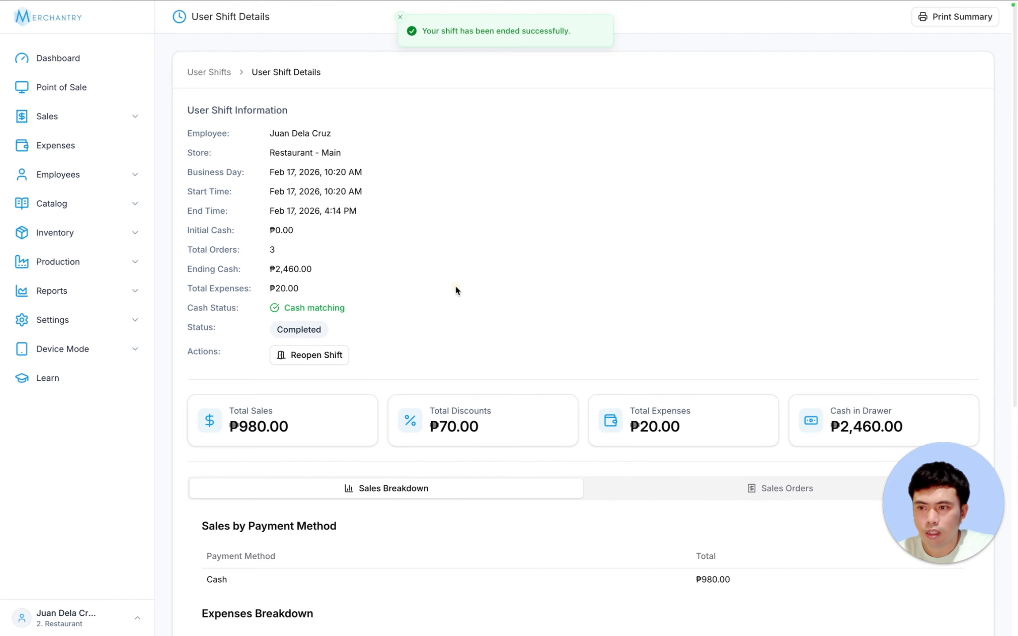
{"action": "left_click", "coordinate": [359, 255]}
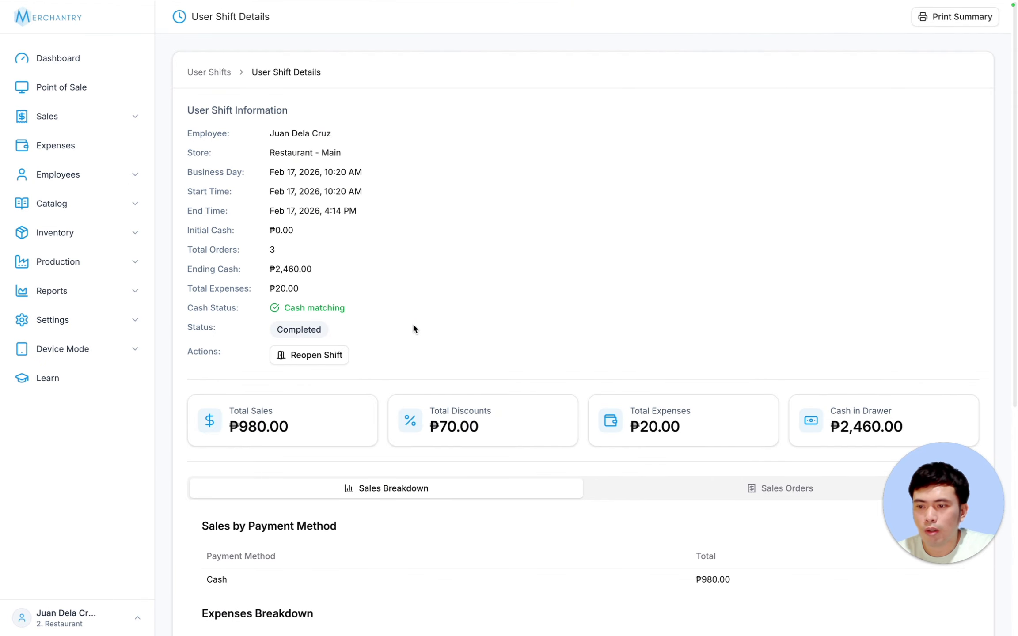
{"action": "left_click", "coordinate": [309, 357]}
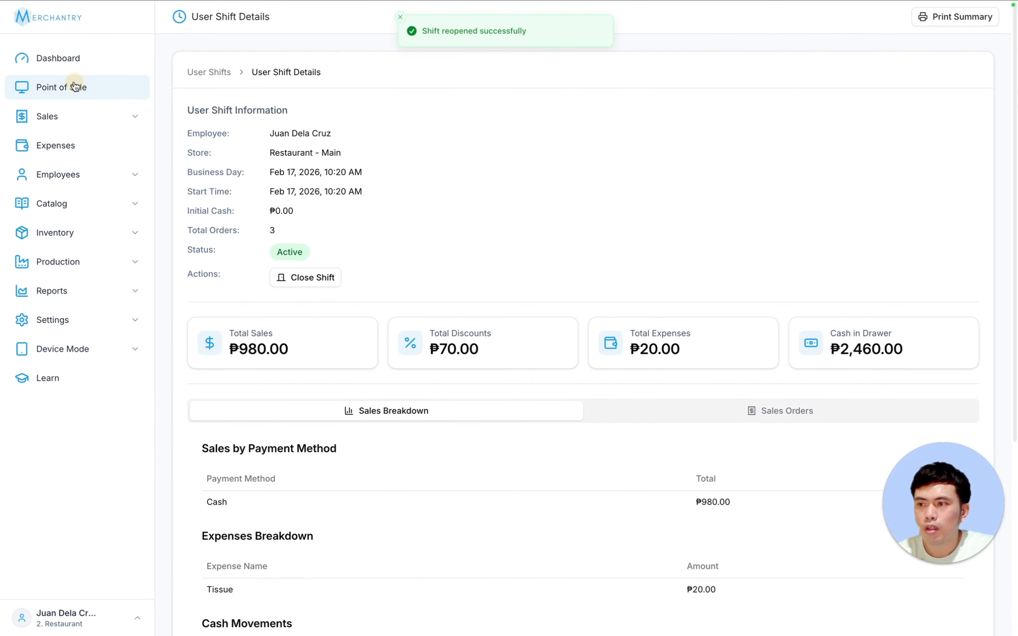
- End the shift and business day at ₱2,450, note the ₱10.00 discrepancy, and reopen the shift
{"action": "left_click", "coordinate": [71, 86]}
{"action": "left_click", "coordinate": [994, 133]}
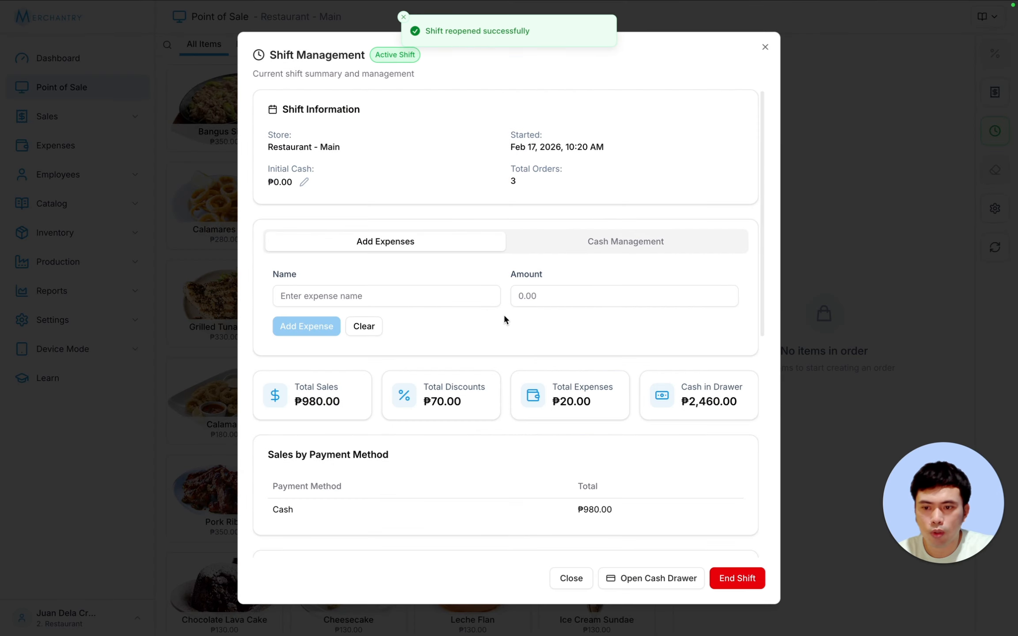
{"action": "scroll", "coordinate": [387, 307], "scroll_direction": "down", "scroll_amount": 5}
{"action": "left_click", "coordinate": [737, 578]}
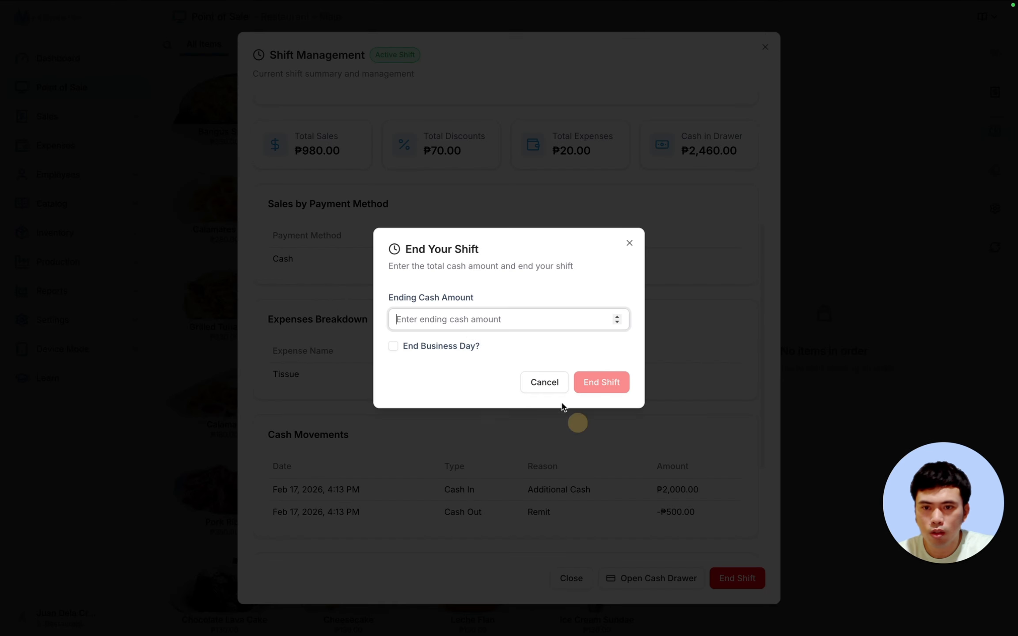
{"action": "left_click", "coordinate": [417, 346]}
{"action": "left_click", "coordinate": [417, 321]}
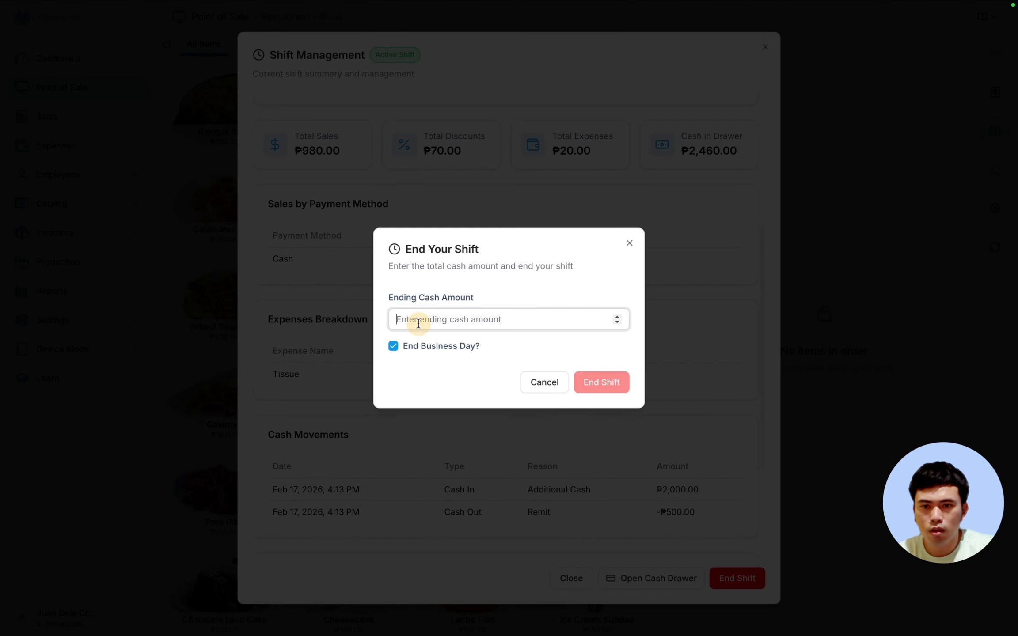
{"action": "type", "text": "2450"}
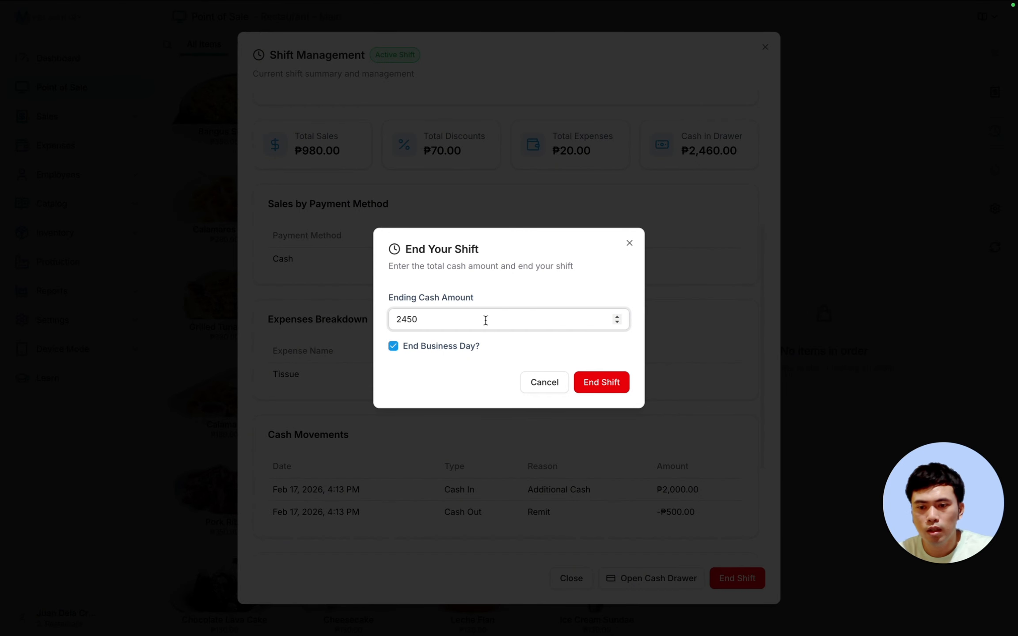
{"action": "left_click", "coordinate": [596, 382]}
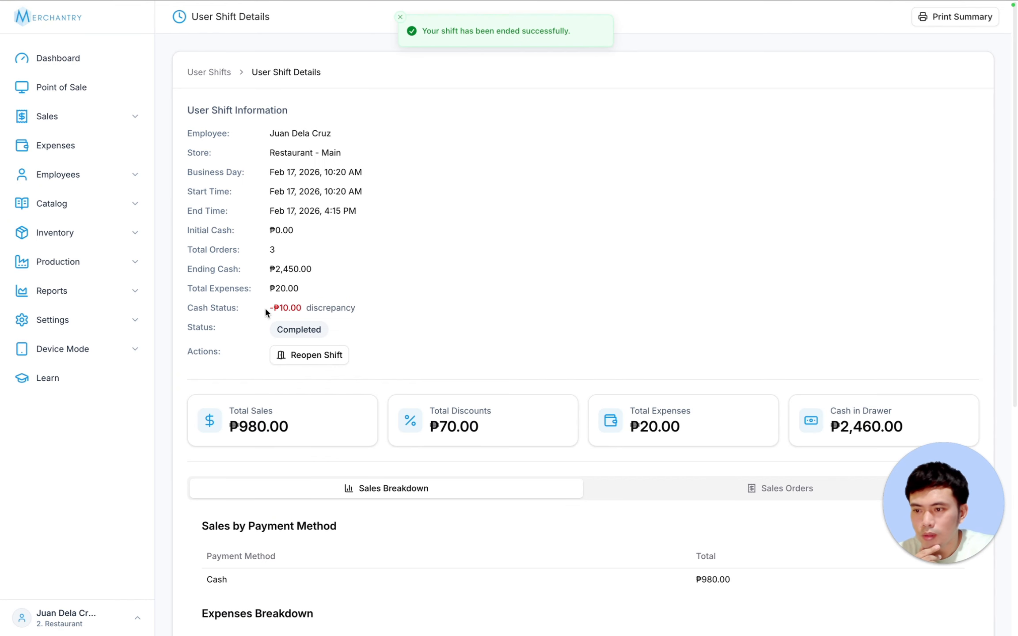
{"action": "left_click_drag", "start_coordinate": [265, 307], "coordinate": [345, 305]}
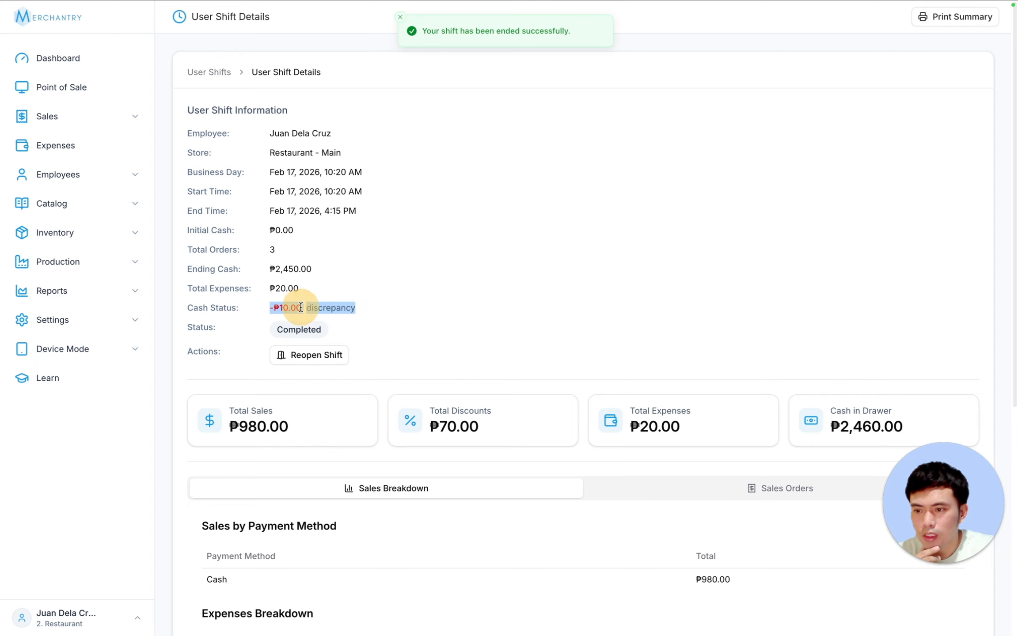
{"action": "left_click_drag", "start_coordinate": [270, 307], "coordinate": [322, 306]}
{"action": "left_click", "coordinate": [327, 355]}
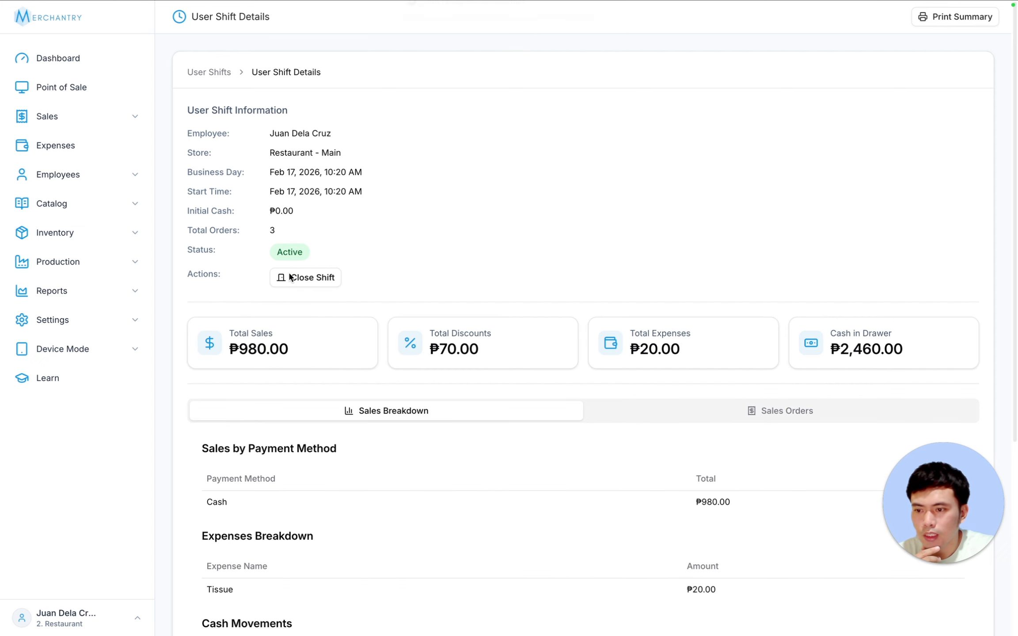
{"action": "left_click", "coordinate": [44, 87]}
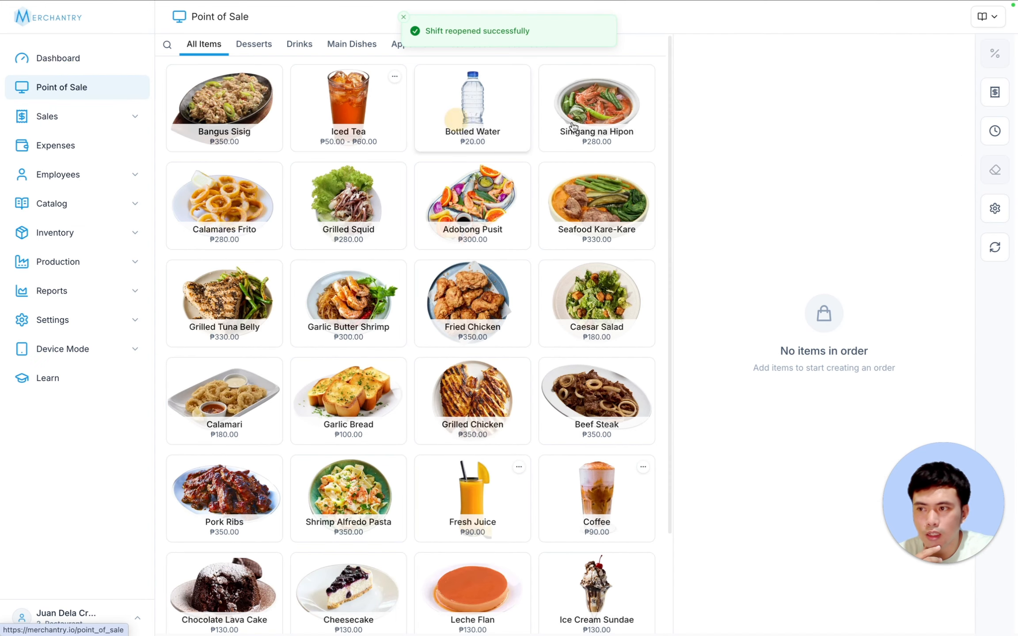
- End the shift and business day with ₱2,460 ending cash and review the Completed shift details
{"action": "left_click", "coordinate": [994, 131]}
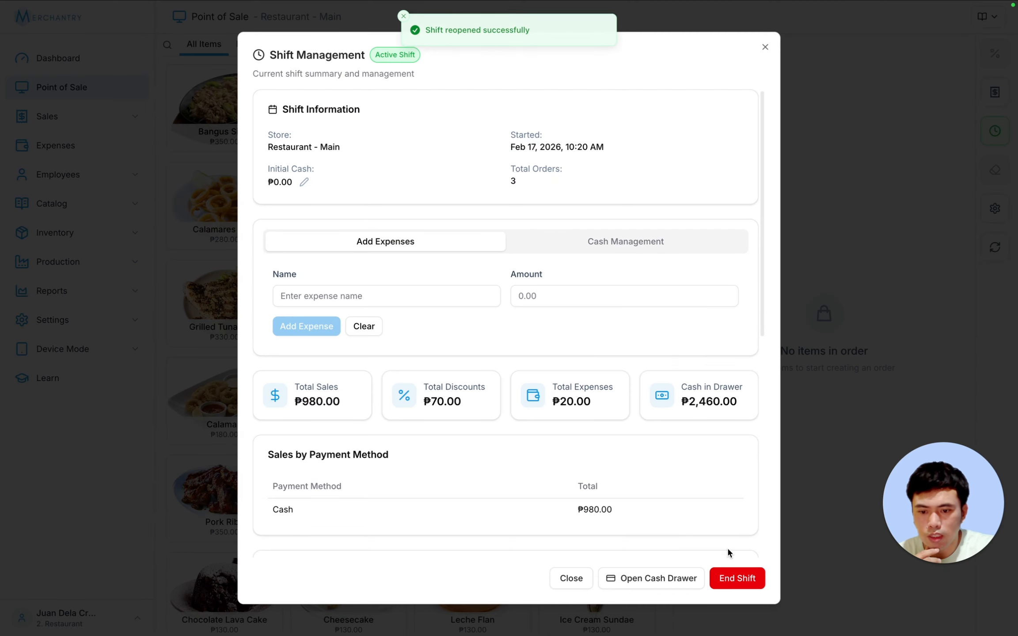
{"action": "left_click", "coordinate": [732, 573]}
{"action": "left_click", "coordinate": [397, 345]}
{"action": "left_click", "coordinate": [415, 319]}
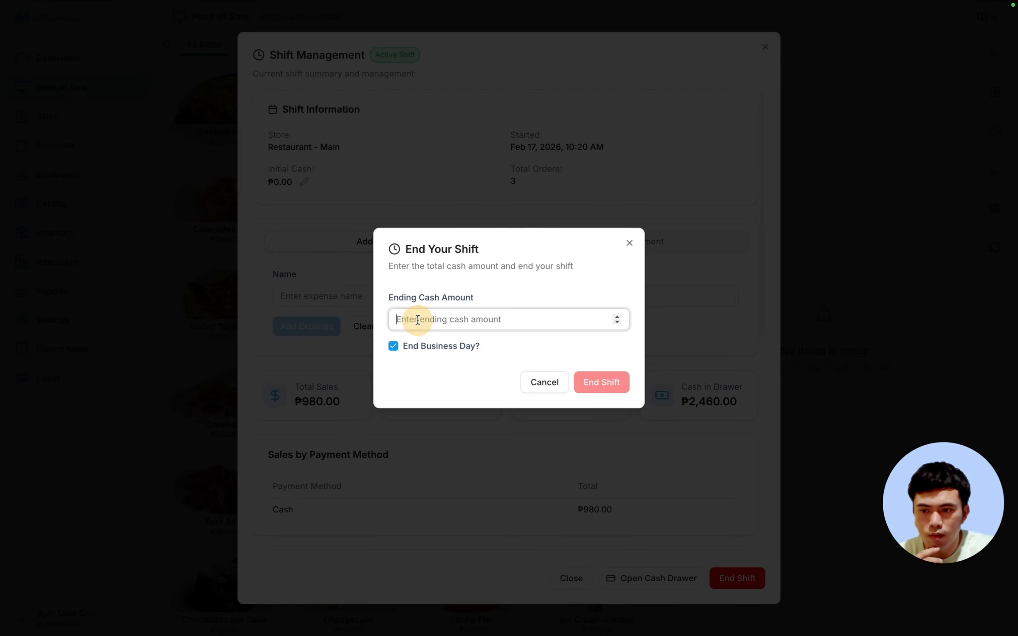
{"action": "type", "text": "2460"}
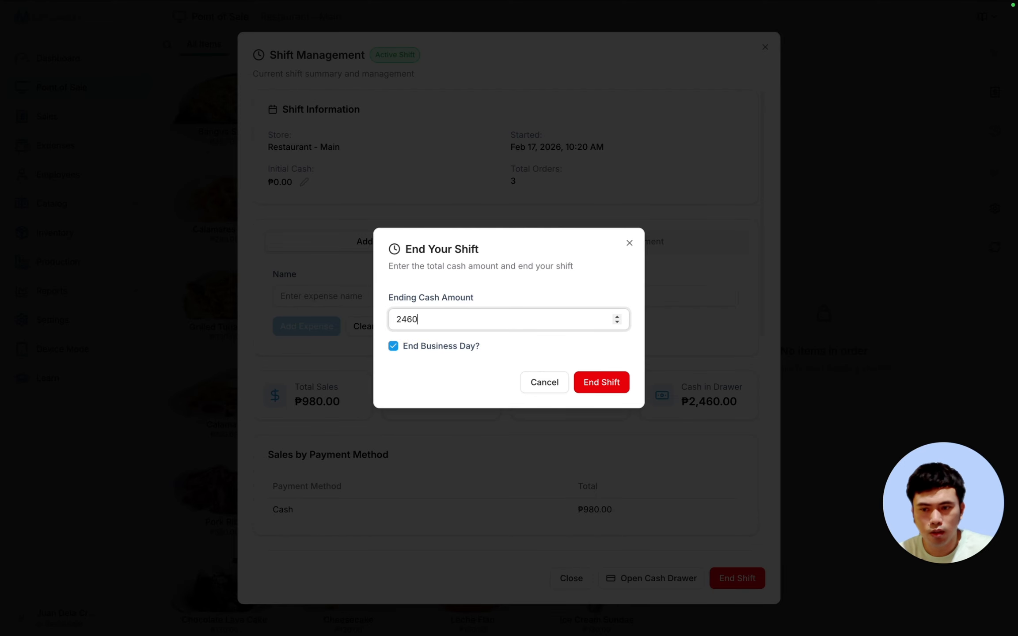
{"action": "left_click", "coordinate": [613, 383]}
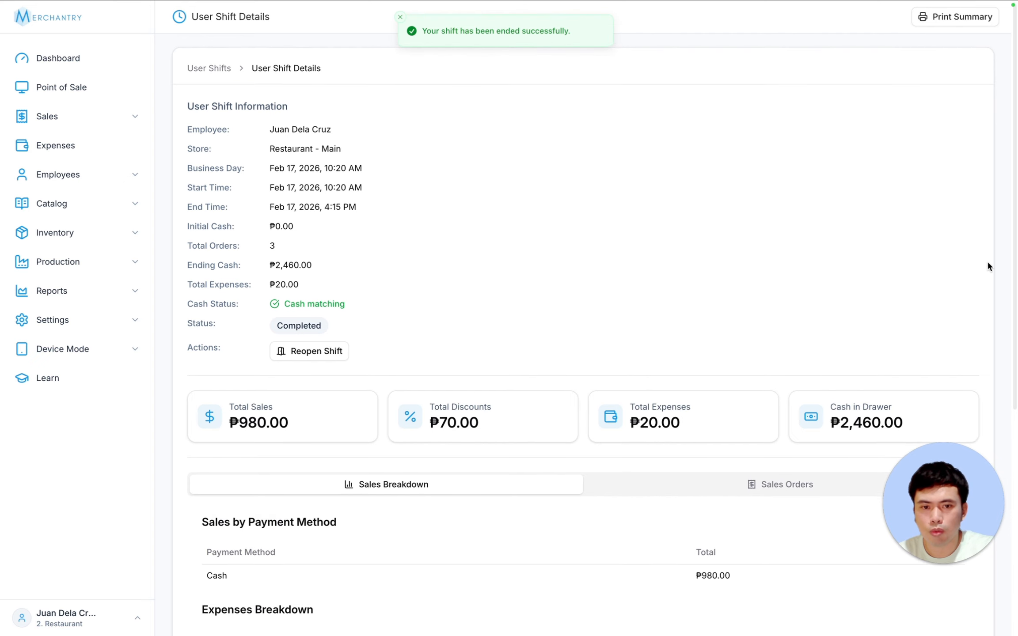
{"action": "scroll", "coordinate": [986, 262], "scroll_direction": "down", "scroll_amount": 10}
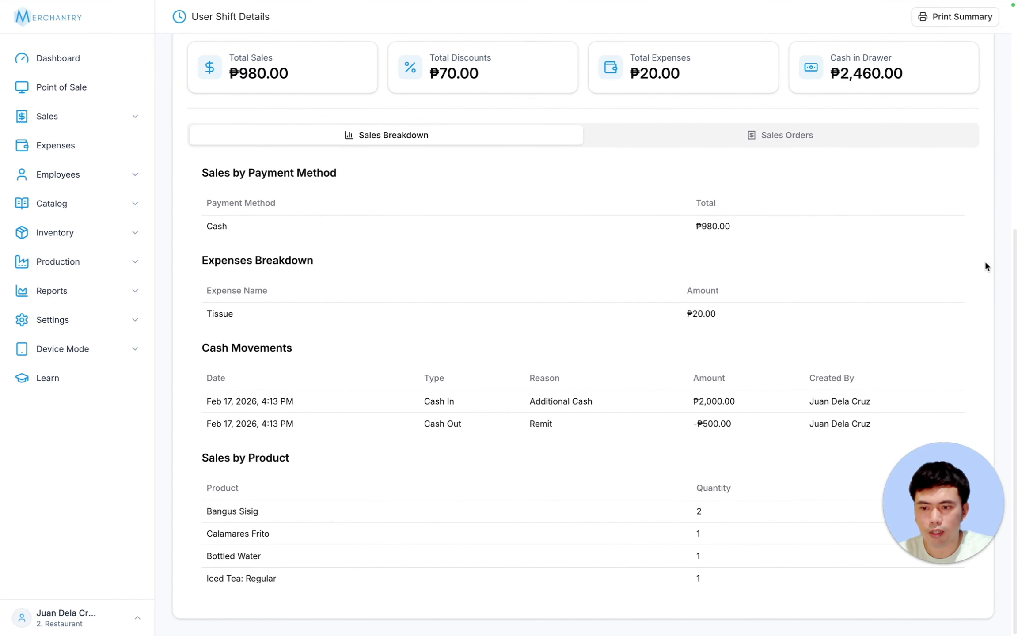
{"action": "scroll", "coordinate": [985, 267], "scroll_direction": "up", "scroll_amount": 10}
{"action": "scroll", "coordinate": [985, 267], "scroll_direction": "down", "scroll_amount": 10}
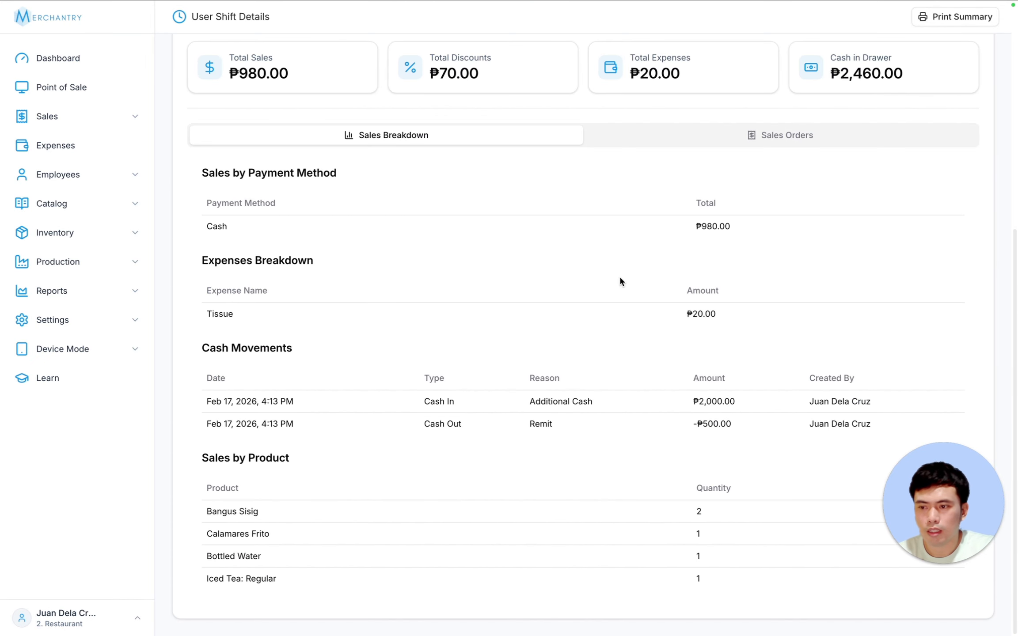
{"action": "scroll", "coordinate": [631, 284], "scroll_direction": "up", "scroll_amount": 10}
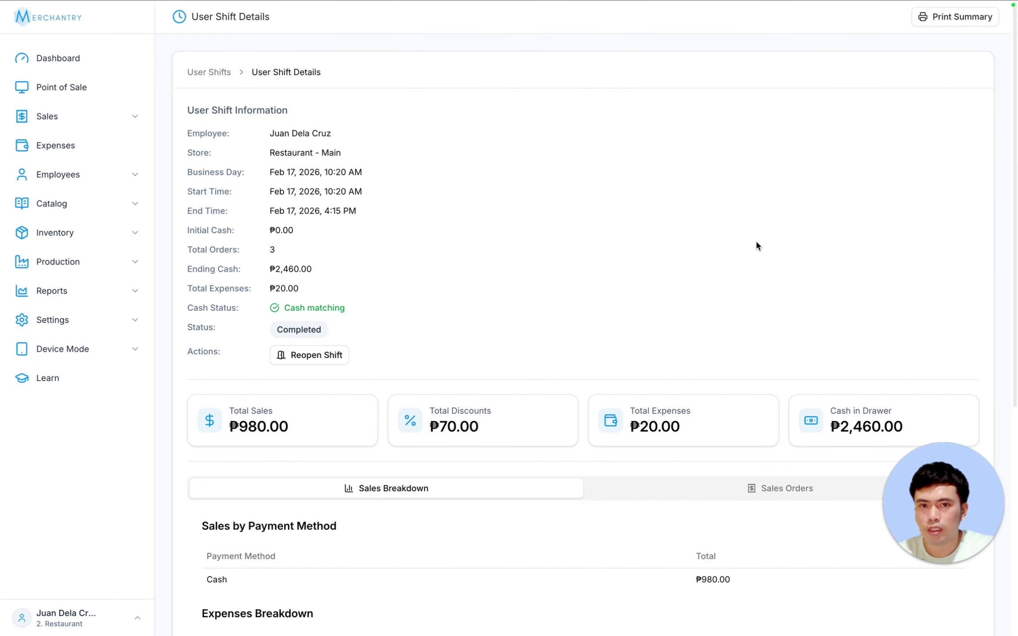
- Print the shift summary and start a new expense record
{"action": "left_click", "coordinate": [927, 17]}
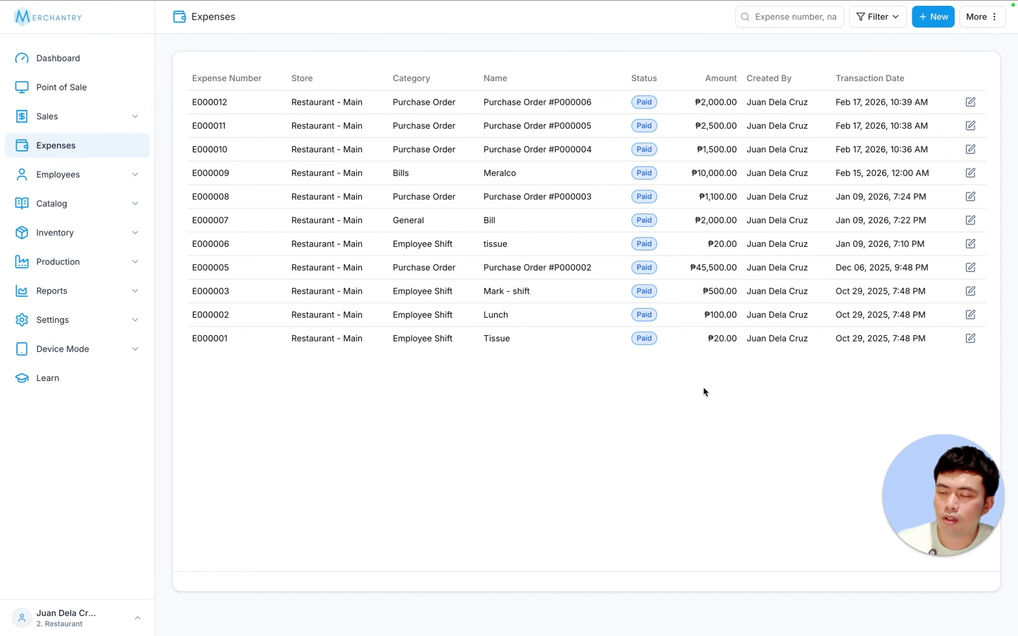
{"action": "left_click", "coordinate": [931, 17]}
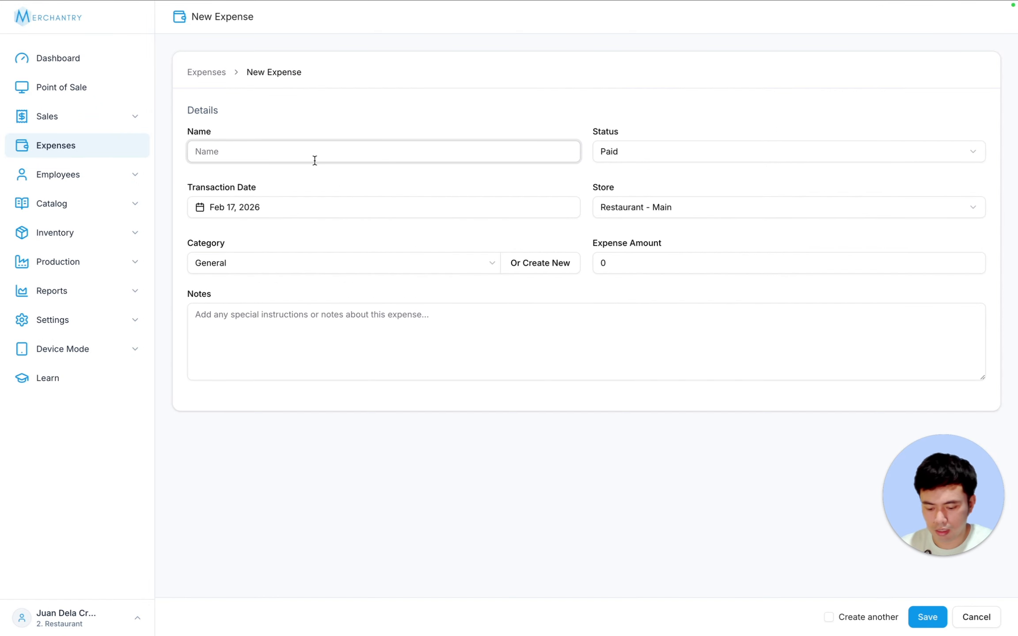
- Name the expense PLDT, keeping Paid status, Restaurant - Main store and Feb 17, 2026 date
{"action": "type", "text": "PLDT"}
{"action": "left_click", "coordinate": [624, 153]}
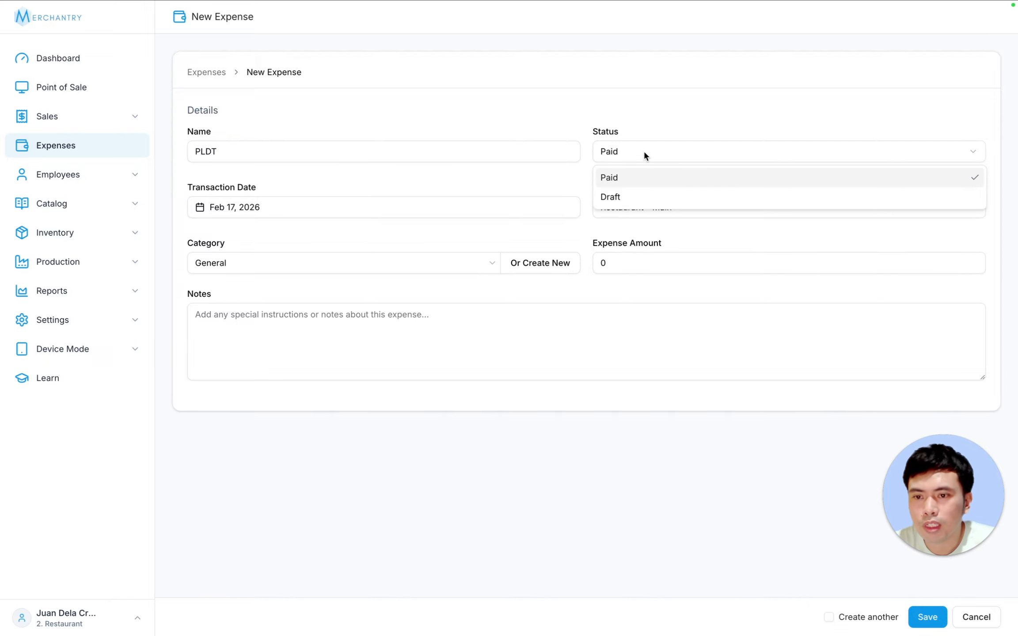
{"action": "left_click", "coordinate": [645, 153]}
{"action": "left_click", "coordinate": [630, 152]}
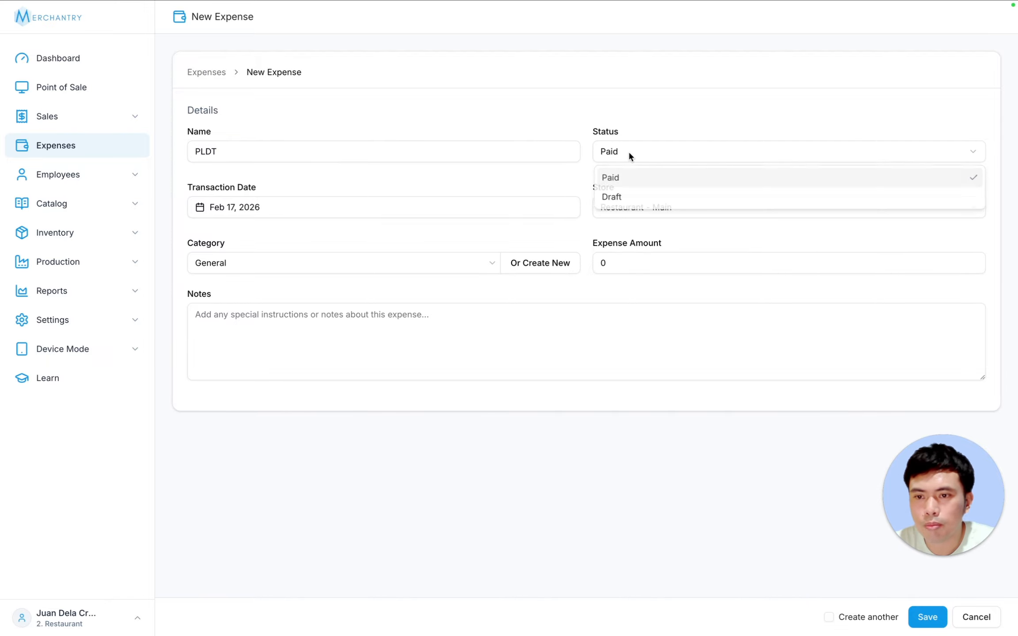
{"action": "left_click", "coordinate": [651, 118]}
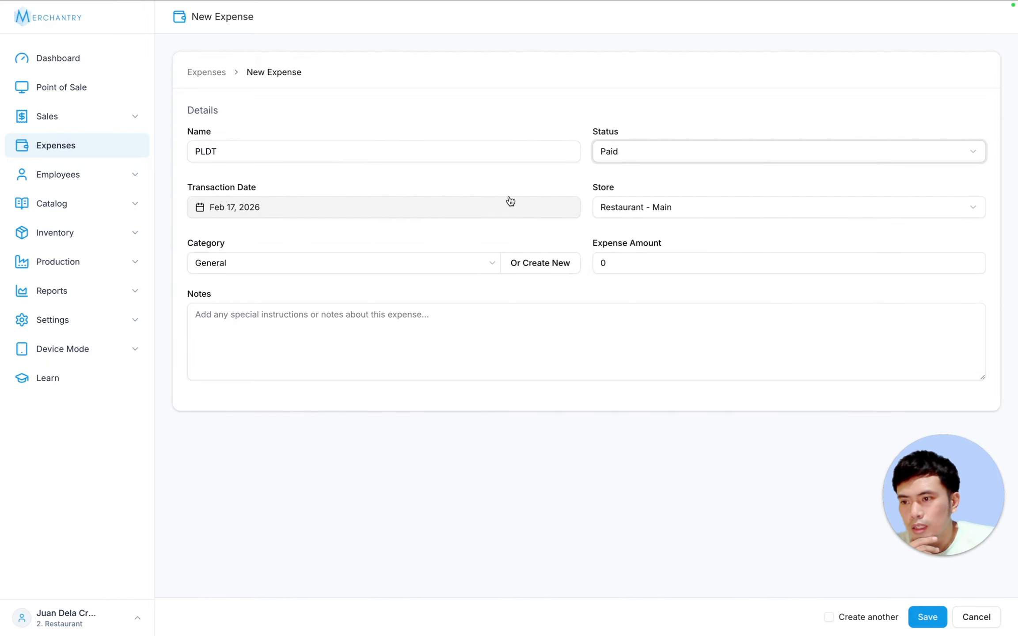
{"action": "left_click", "coordinate": [671, 208]}
{"action": "left_click", "coordinate": [671, 207]}
{"action": "left_click", "coordinate": [338, 203]}
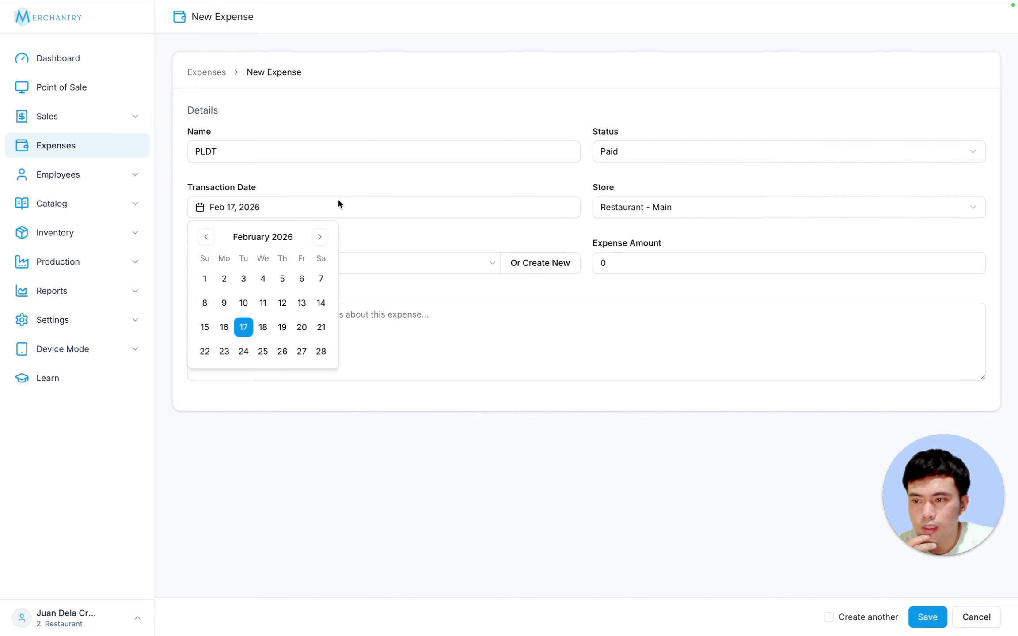
{"action": "left_click", "coordinate": [381, 182]}
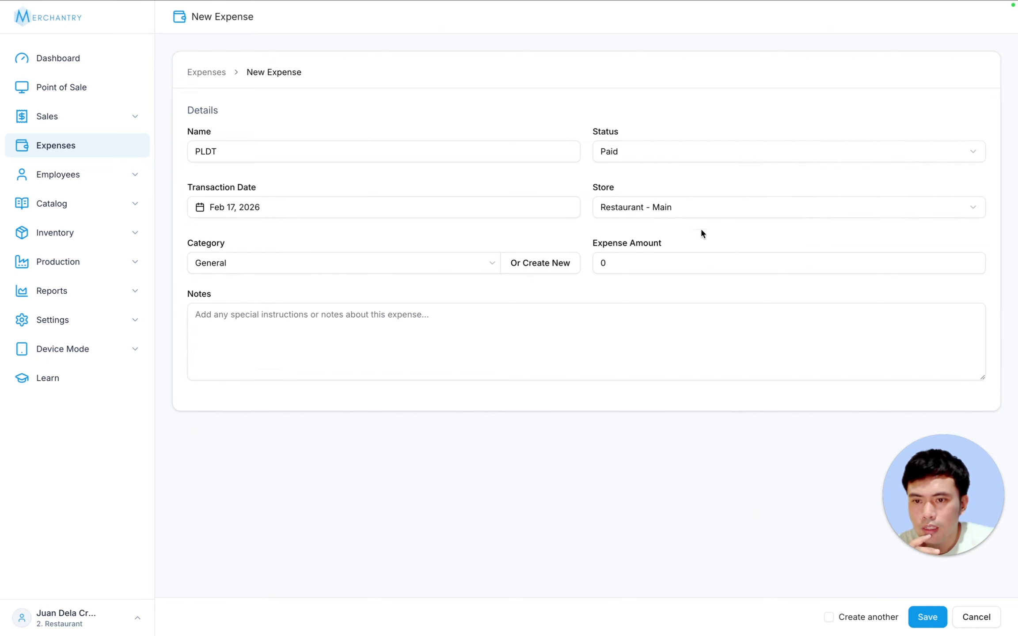
{"action": "left_click", "coordinate": [659, 208]}
{"action": "left_click", "coordinate": [654, 178]}
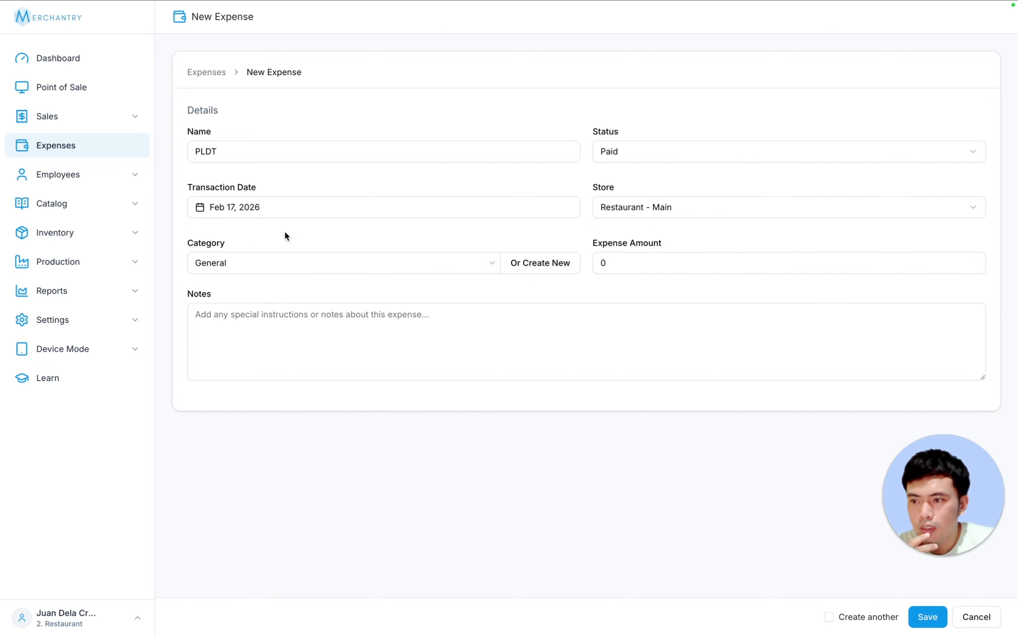
- Set category Bills, amount 1699 and notes 'pldt fiber 1699', save, and open the Dashboard
{"action": "left_click", "coordinate": [256, 263]}
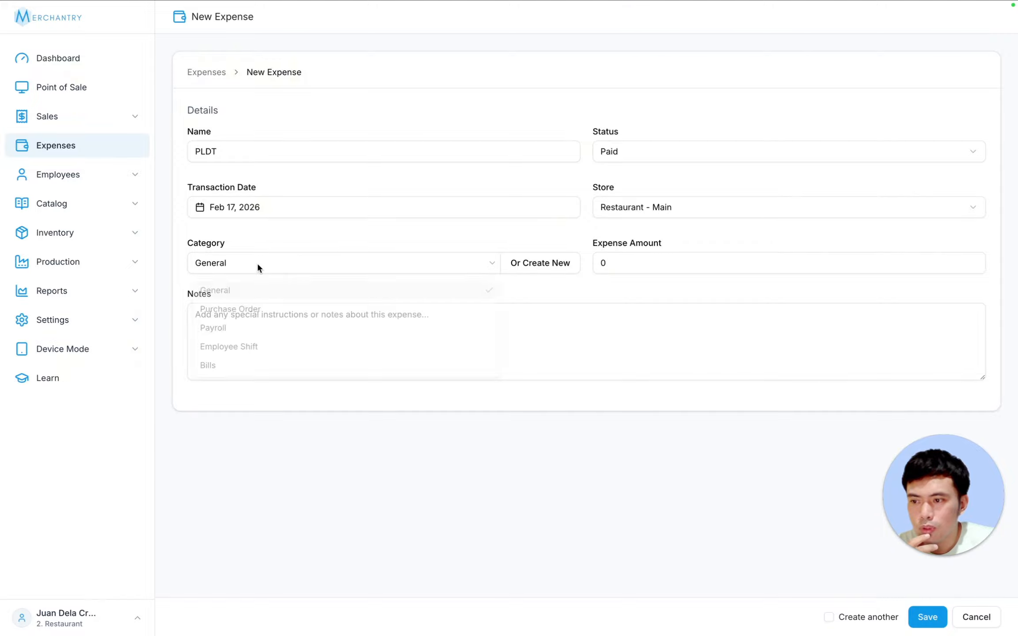
{"action": "left_click", "coordinate": [224, 366]}
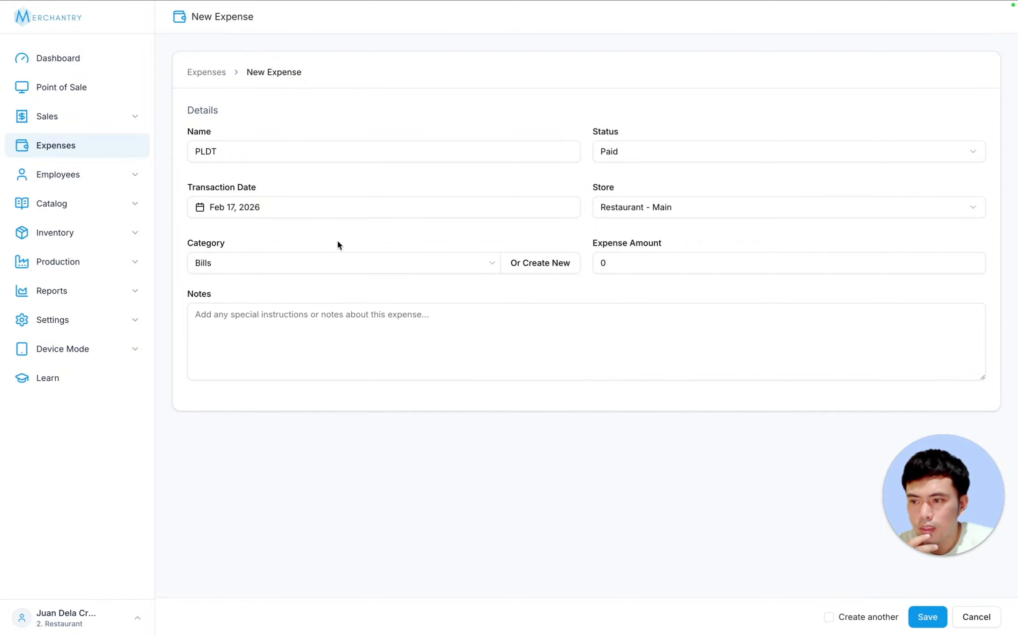
{"action": "left_click", "coordinate": [549, 262]}
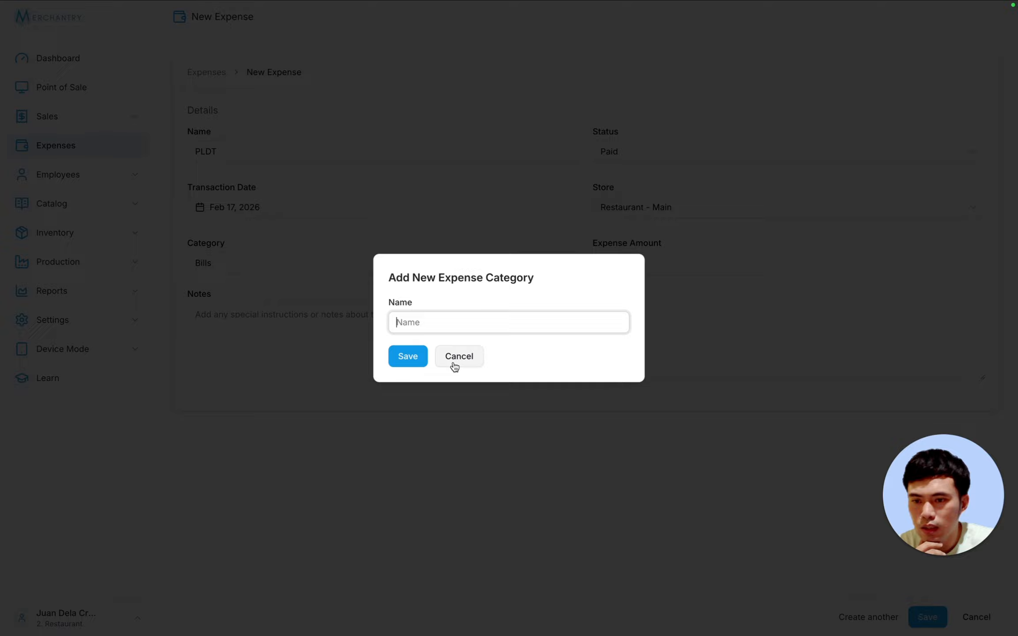
{"action": "left_click", "coordinate": [458, 356]}
{"action": "double_click", "coordinate": [624, 262]}
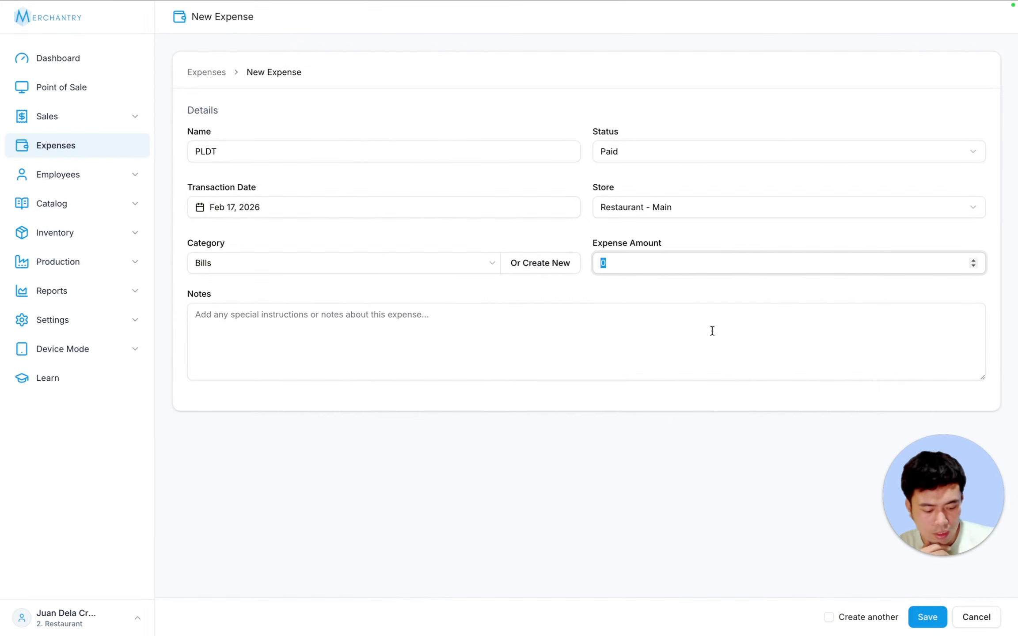
{"action": "type", "text": "1699"}
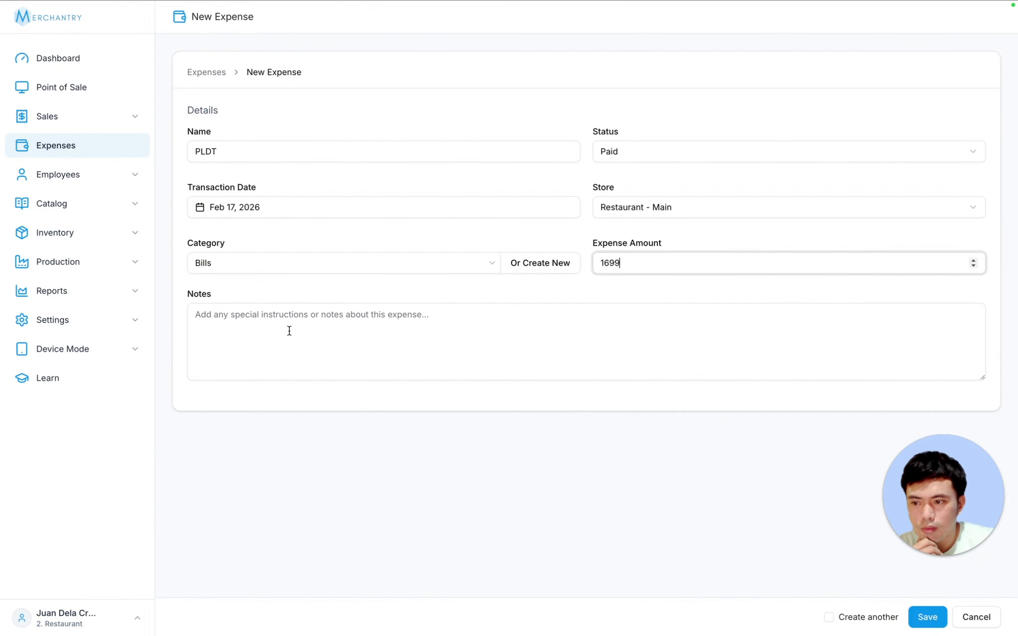
{"action": "left_click", "coordinate": [287, 329]}
{"action": "type", "text": "pldt "}
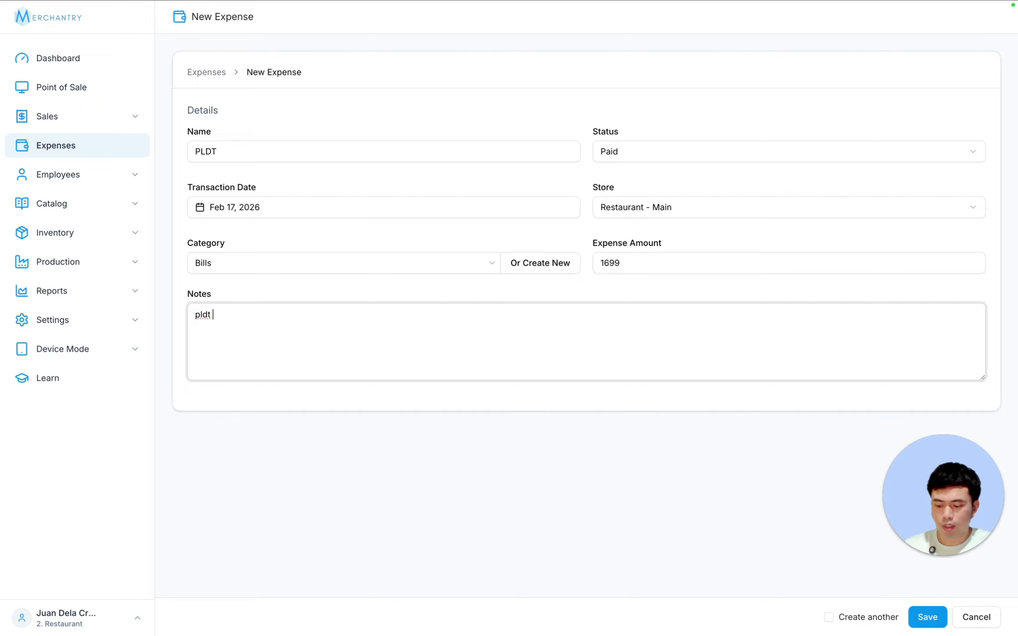
{"action": "type", "text": "fiber"}
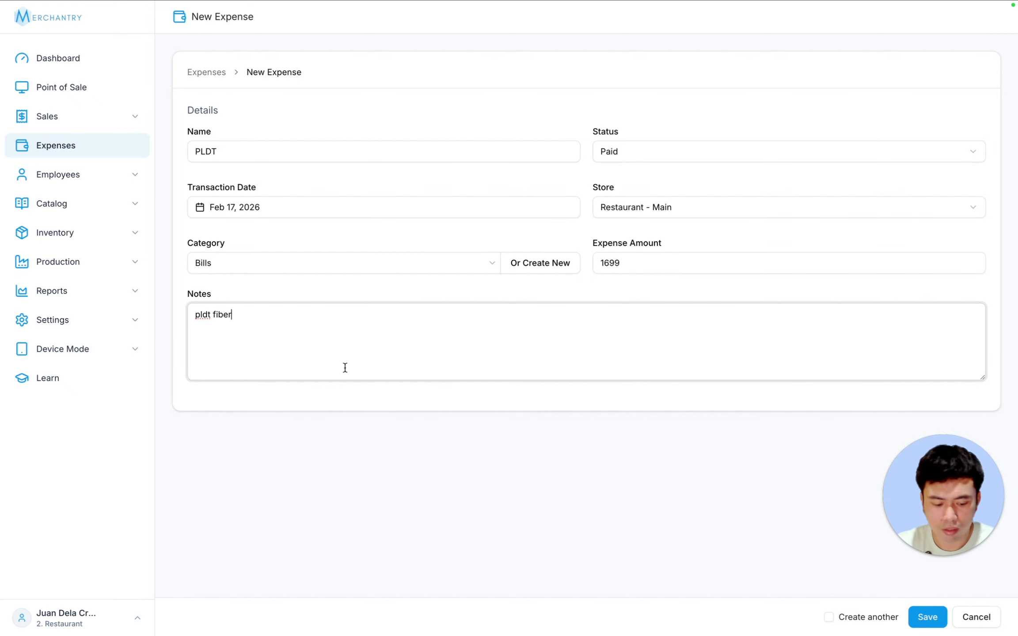
{"action": "type", "text": " 1699"}
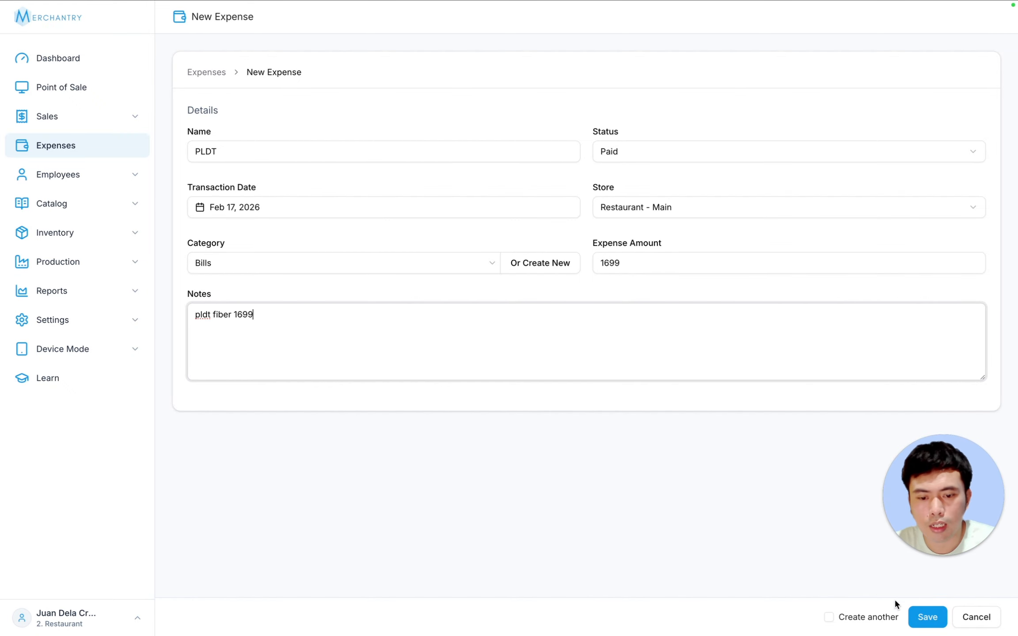
{"action": "left_click", "coordinate": [914, 616]}
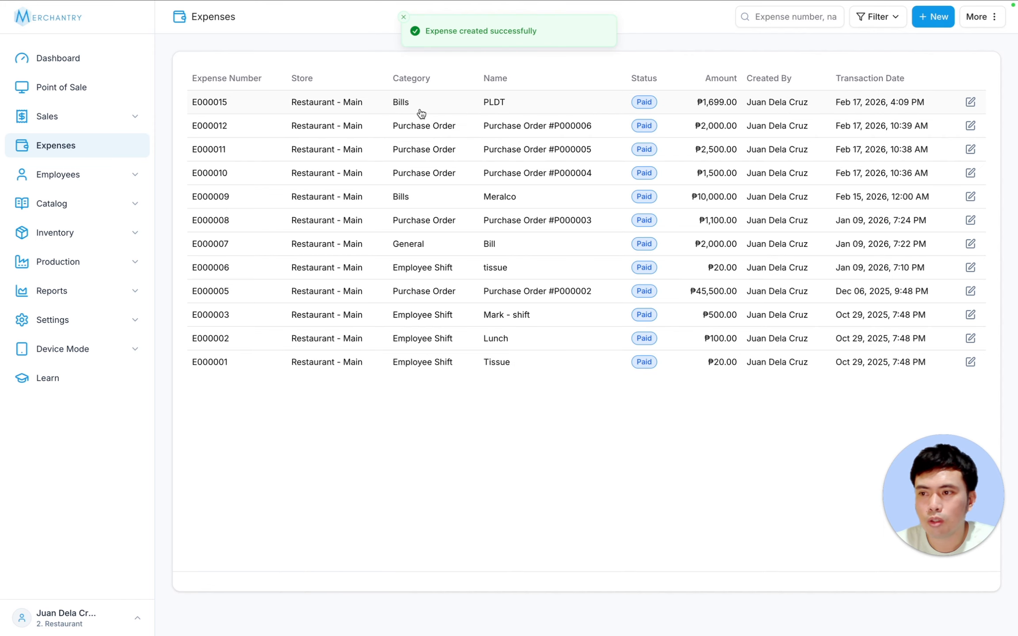
{"action": "left_click", "coordinate": [65, 64]}
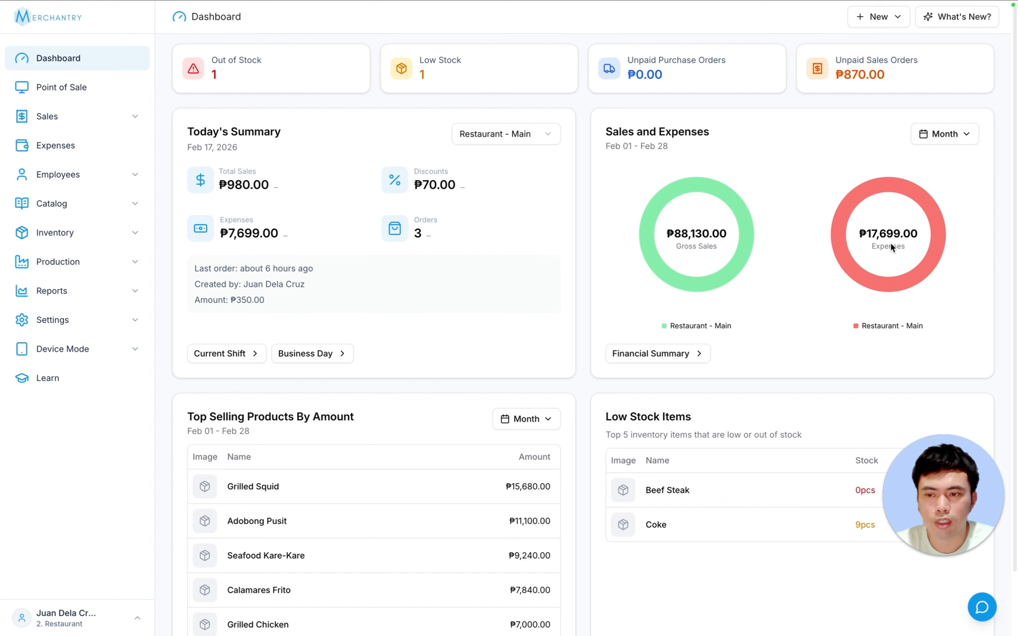
- View the Financial Summary report for Today and scroll through its figures
{"action": "left_click", "coordinate": [48, 293]}
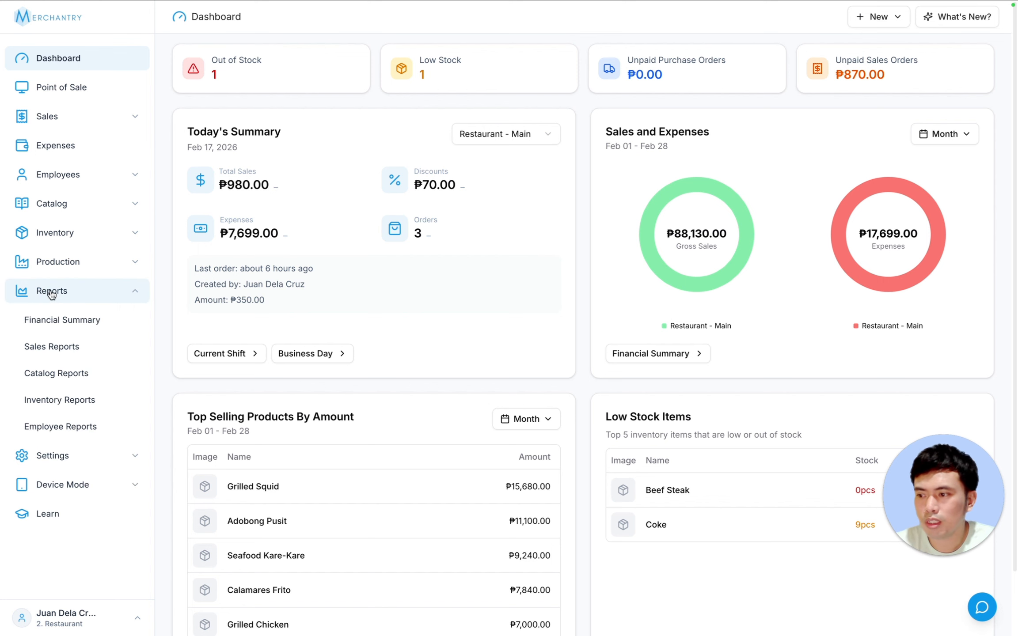
{"action": "left_click", "coordinate": [90, 321]}
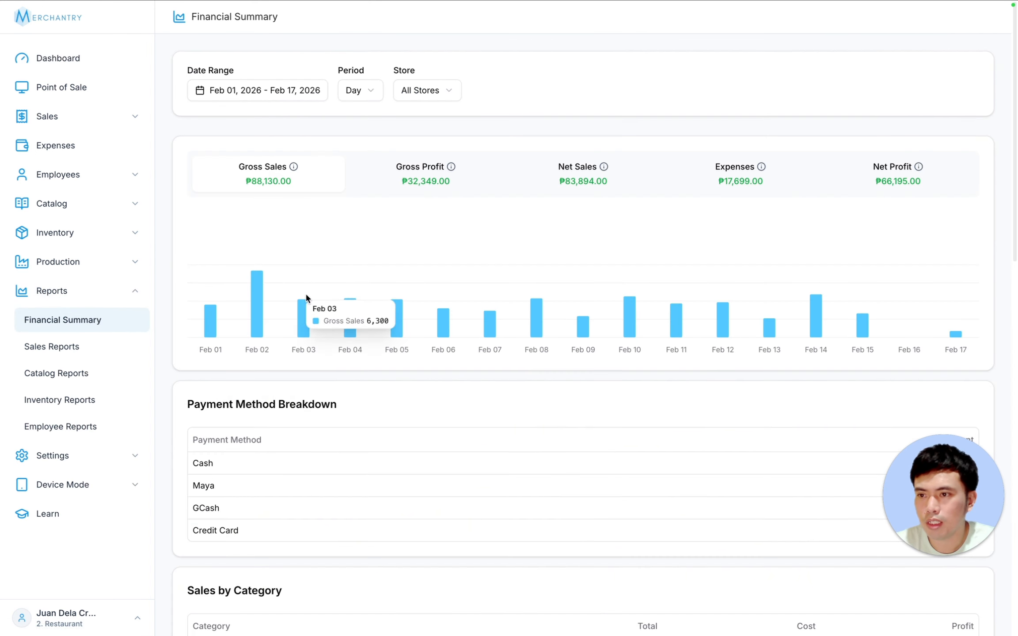
{"action": "left_click", "coordinate": [286, 94]}
{"action": "left_click", "coordinate": [220, 130]}
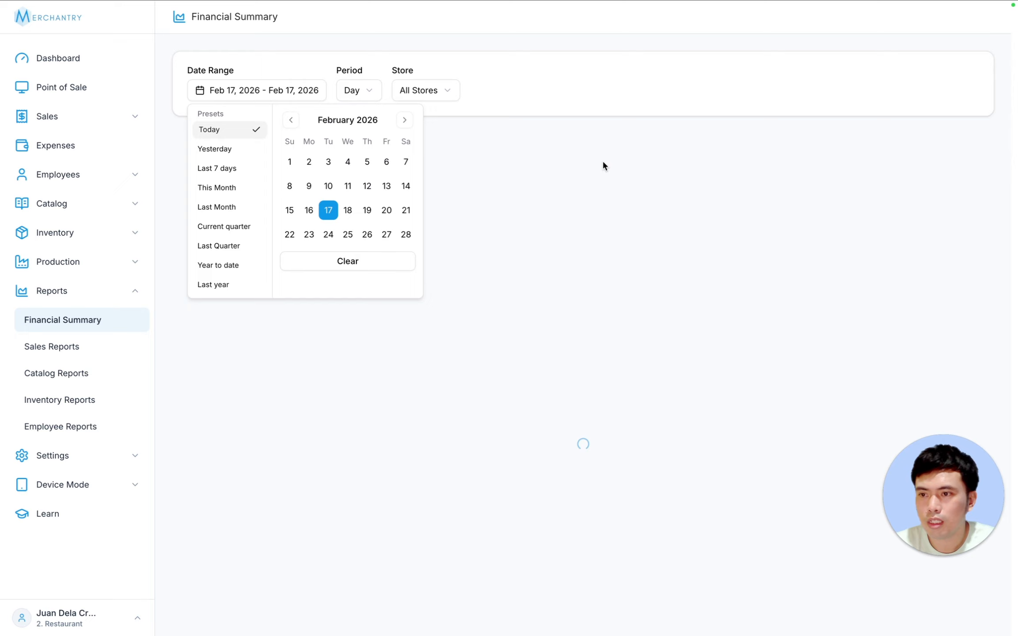
{"action": "left_click", "coordinate": [625, 134]}
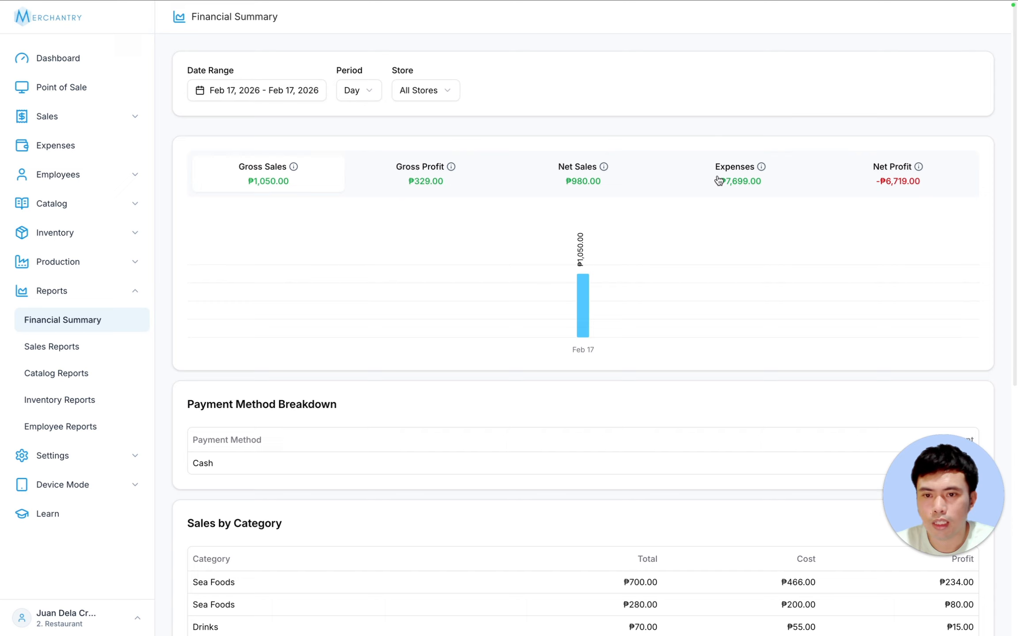
{"action": "scroll", "coordinate": [954, 261], "scroll_direction": "down", "scroll_amount": 10}
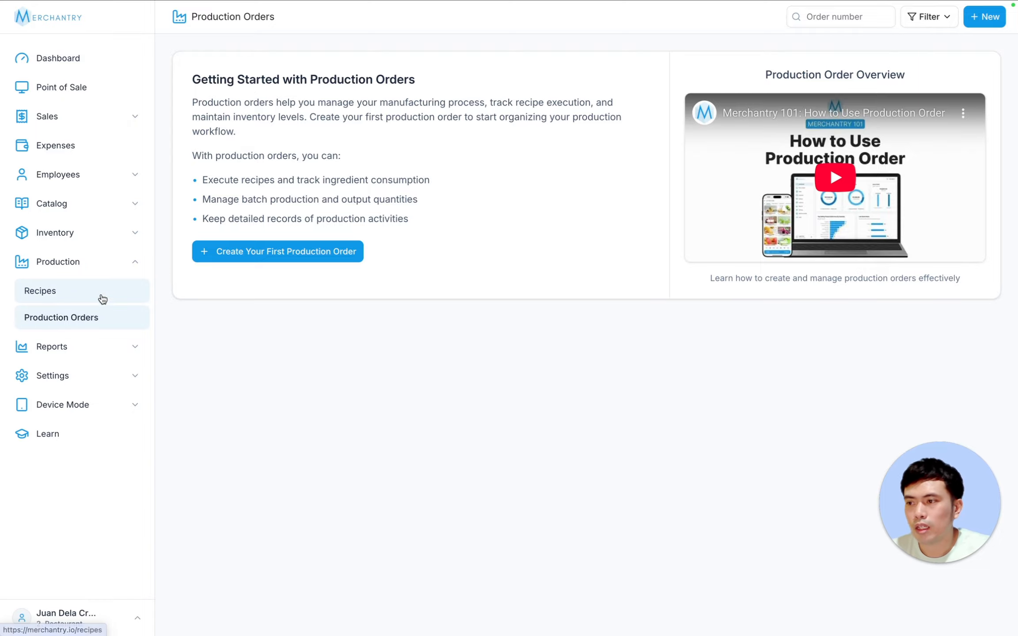
- Open the Beef Steak product from page 2 of Products/Services
{"action": "left_click", "coordinate": [76, 289]}
{"action": "left_click", "coordinate": [109, 201]}
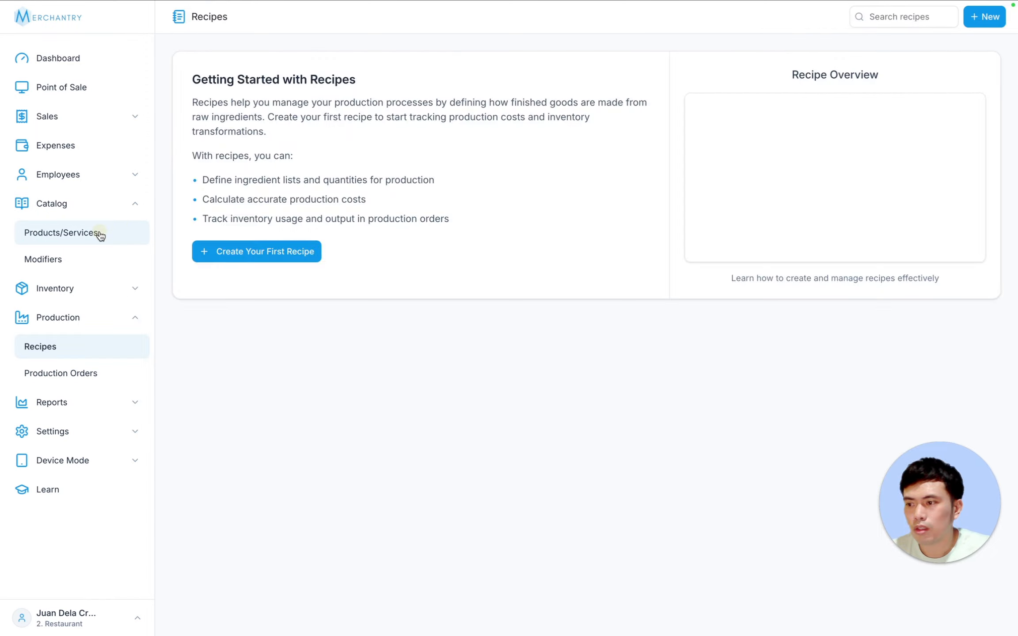
{"action": "left_click", "coordinate": [100, 233]}
{"action": "scroll", "coordinate": [614, 287], "scroll_direction": "down", "scroll_amount": 4}
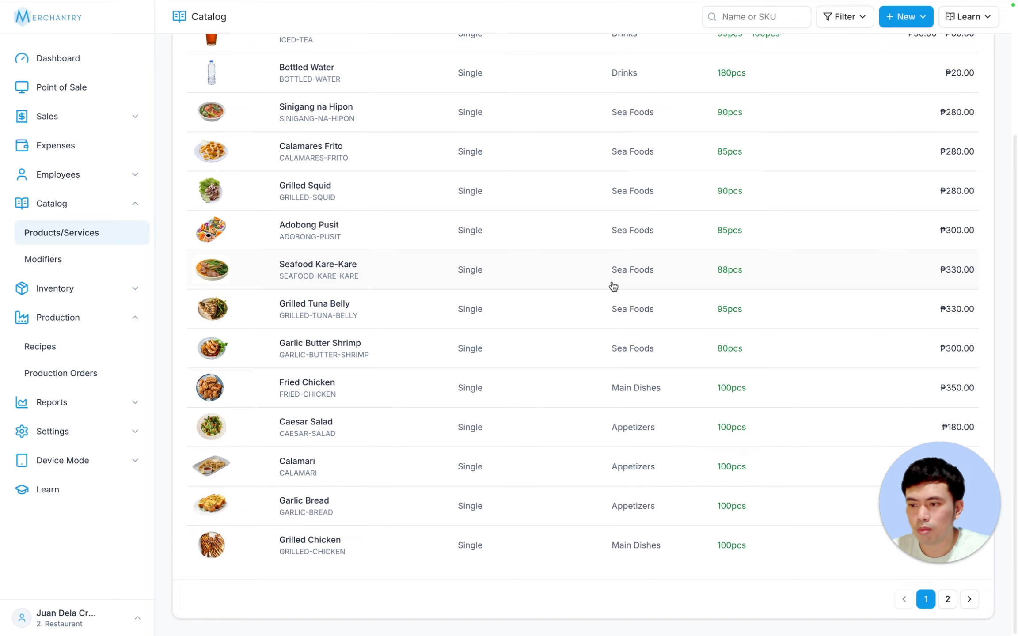
{"action": "scroll", "coordinate": [613, 285], "scroll_direction": "up", "scroll_amount": 4}
{"action": "scroll", "coordinate": [613, 285], "scroll_direction": "down", "scroll_amount": 4}
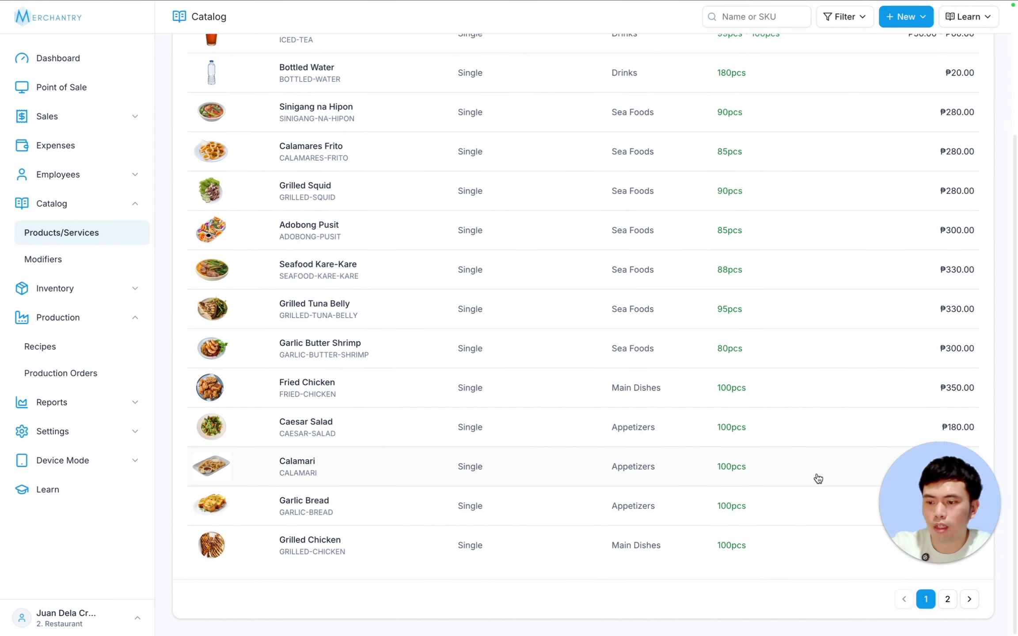
{"action": "left_click", "coordinate": [947, 599]}
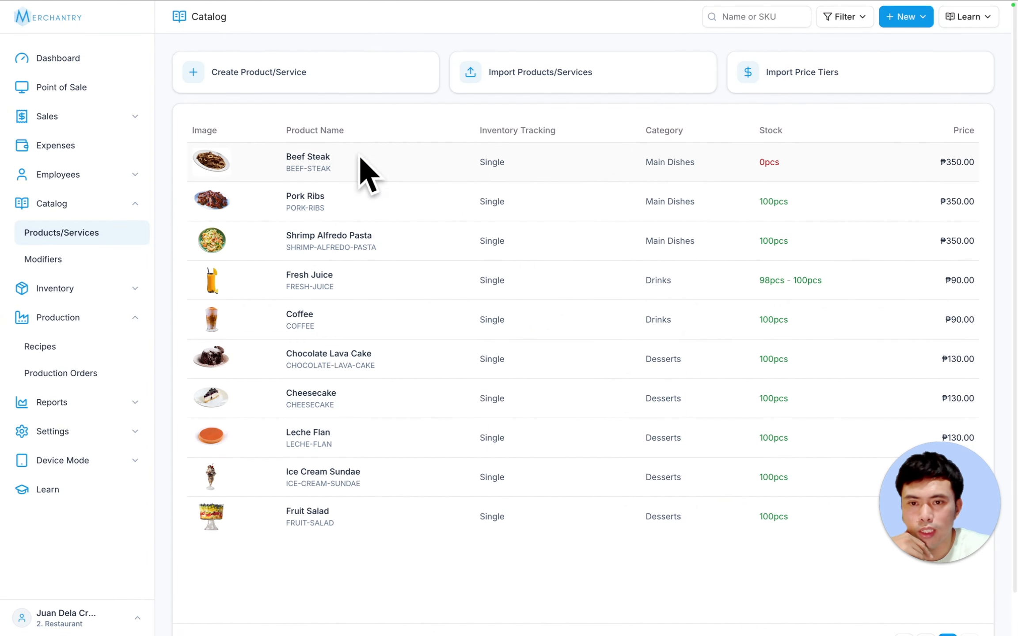
{"action": "left_click", "coordinate": [439, 163]}
- Confirm Beef Steak shows 0pcs in stock, then go to the empty Recipes page
{"action": "scroll", "coordinate": [796, 255], "scroll_direction": "down", "scroll_amount": 7}
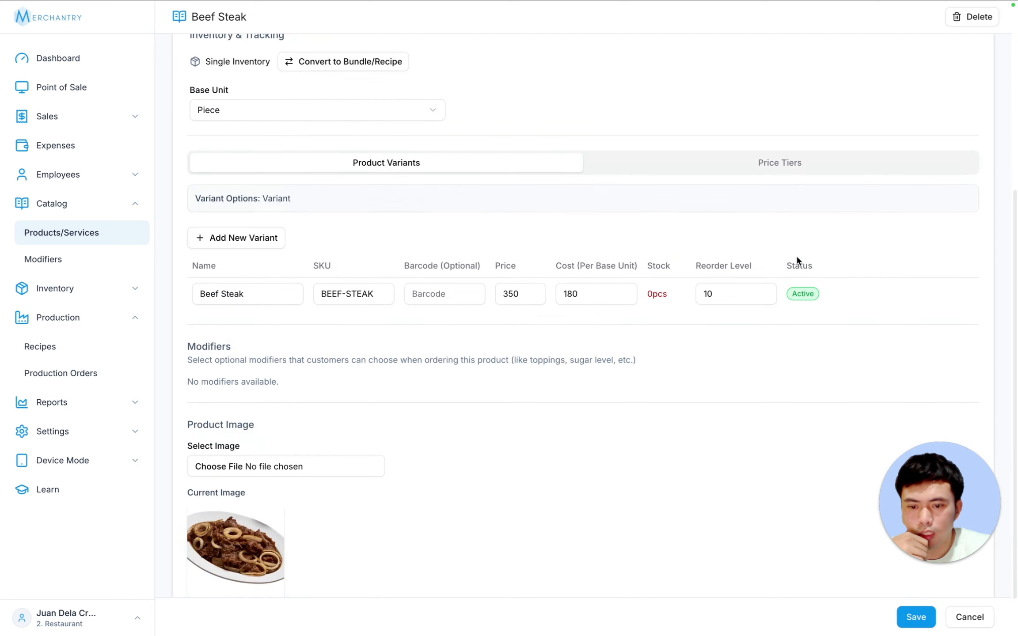
{"action": "scroll", "coordinate": [798, 256], "scroll_direction": "up", "scroll_amount": 5}
{"action": "scroll", "coordinate": [657, 257], "scroll_direction": "down", "scroll_amount": 5}
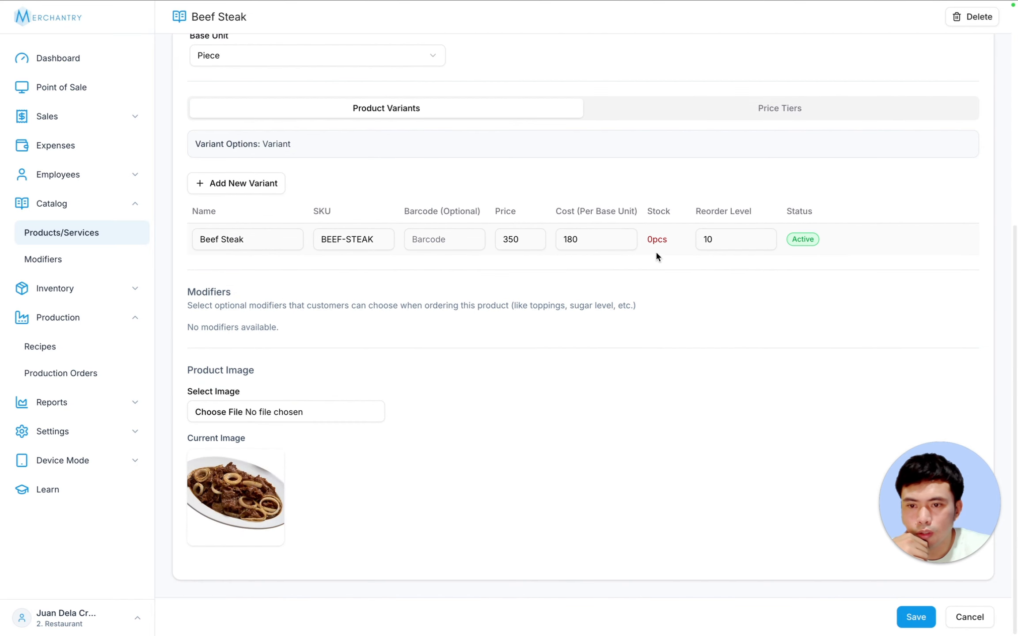
{"action": "left_click_drag", "start_coordinate": [647, 241], "coordinate": [677, 242]}
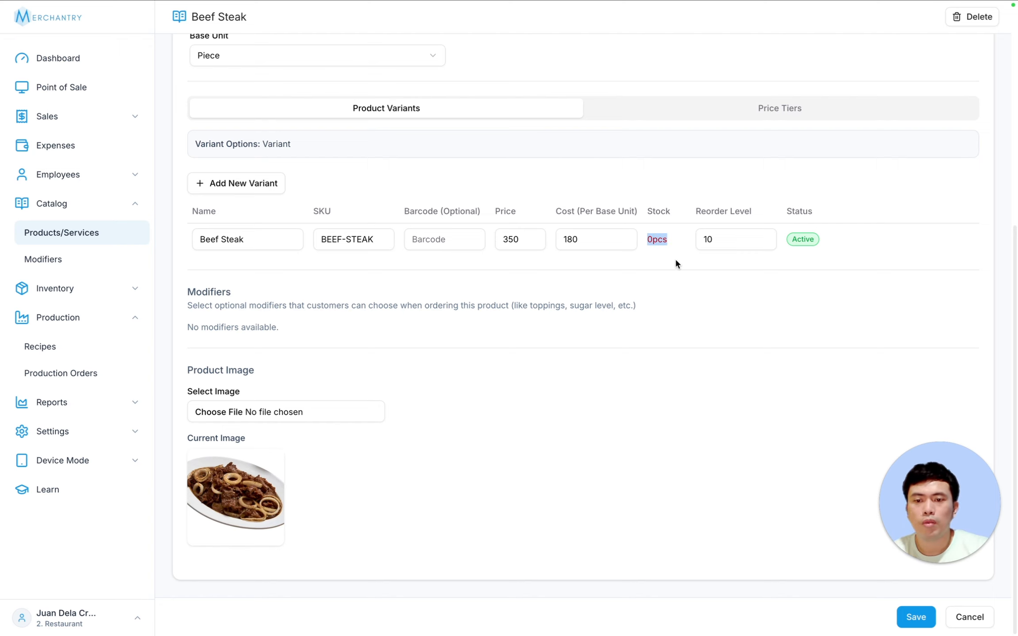
{"action": "left_click", "coordinate": [636, 238]}
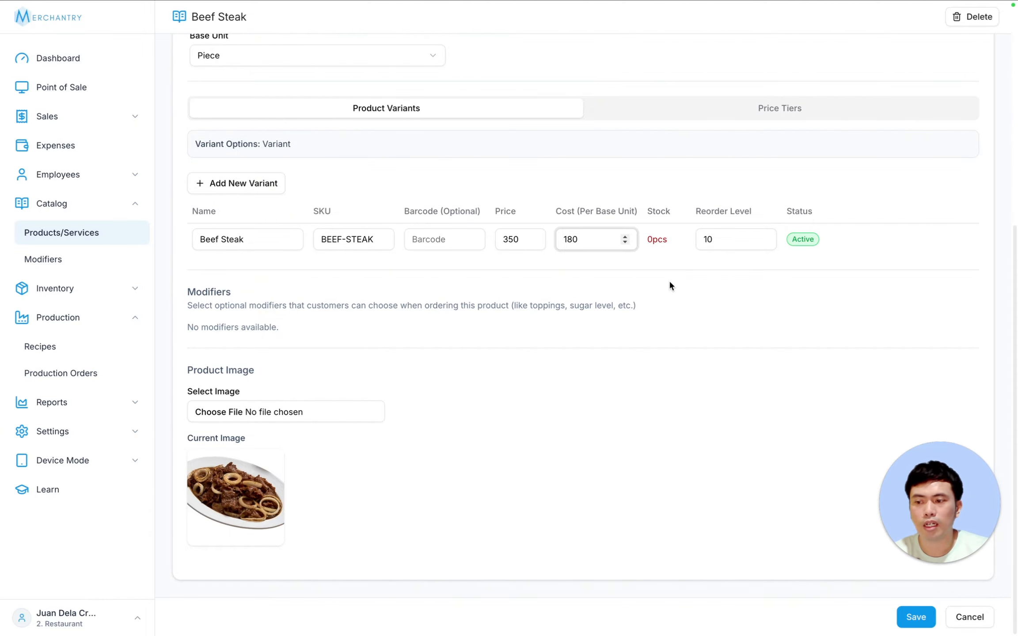
{"action": "scroll", "coordinate": [587, 222], "scroll_direction": "up", "scroll_amount": 7}
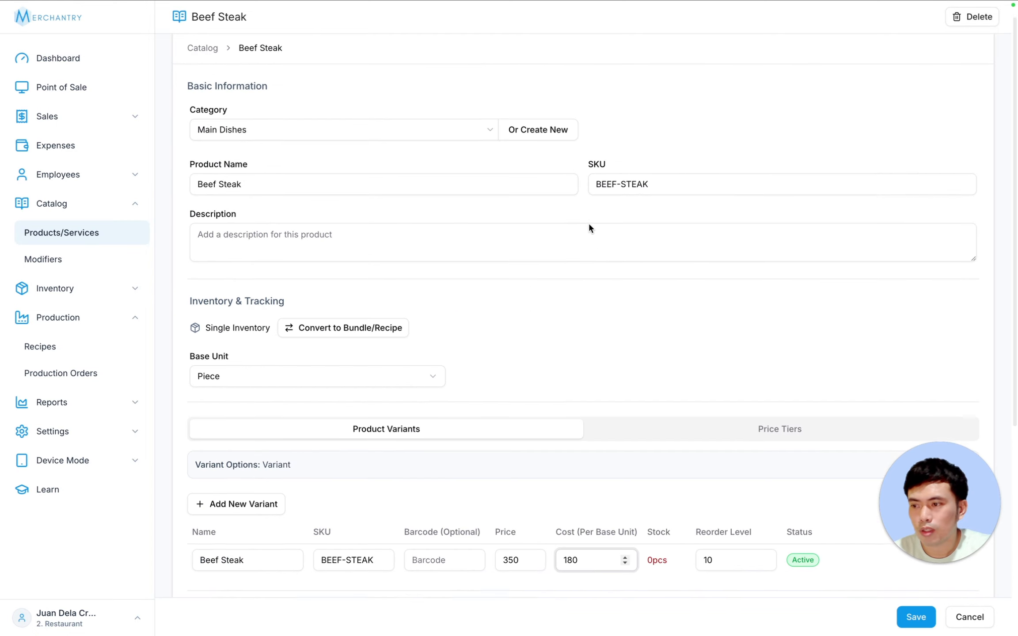
{"action": "scroll", "coordinate": [589, 227], "scroll_direction": "up", "scroll_amount": 1}
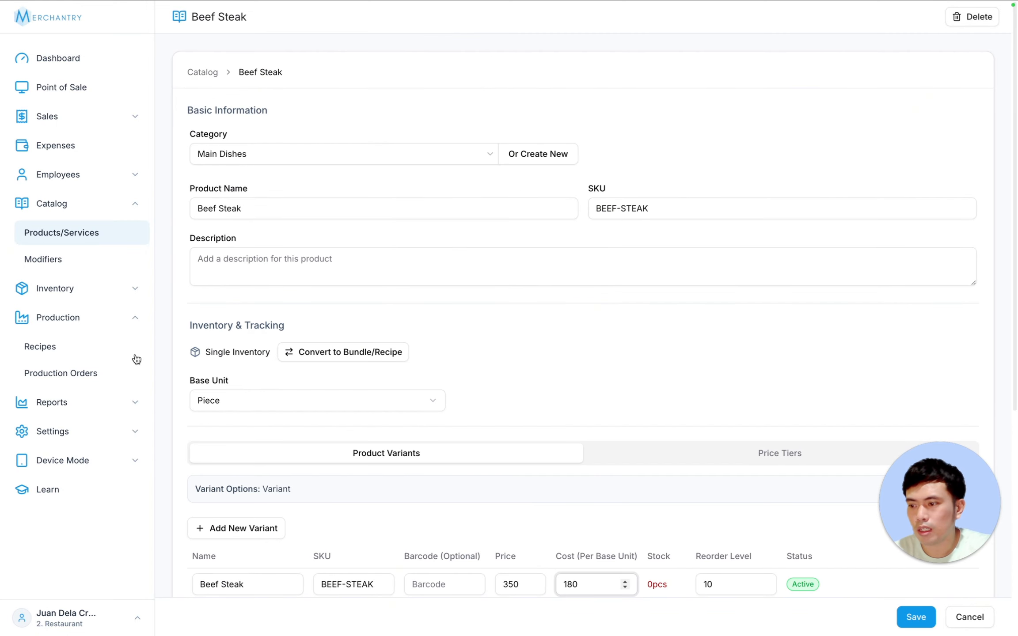
{"action": "left_click", "coordinate": [62, 349]}
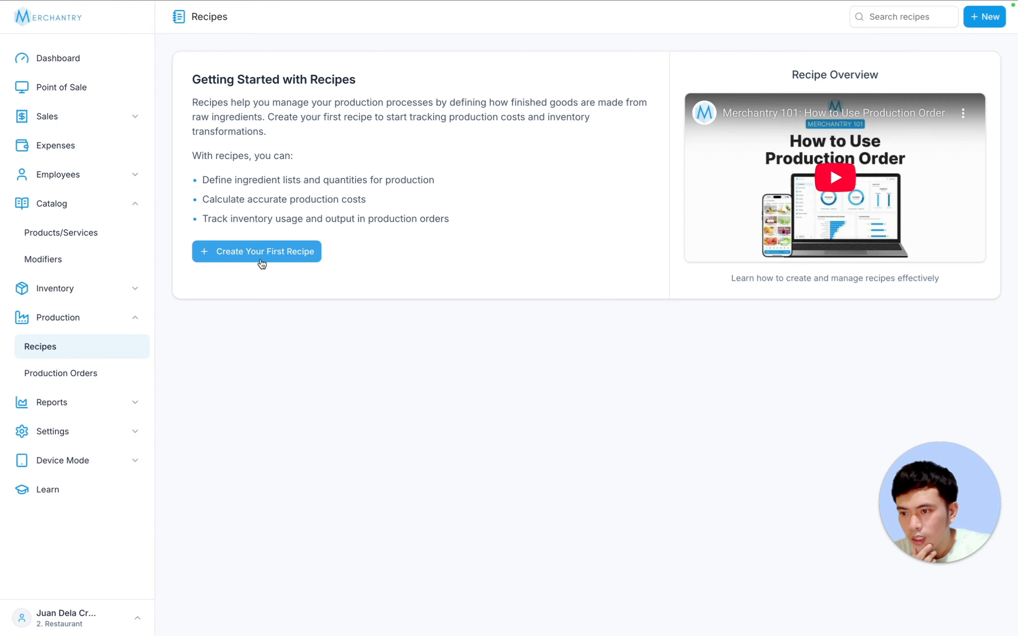
- Create 'Beef Steak Recipe' with Beef Steak as output, yielding 10 pieces
{"action": "left_click", "coordinate": [273, 256]}
{"action": "left_click", "coordinate": [299, 153]}
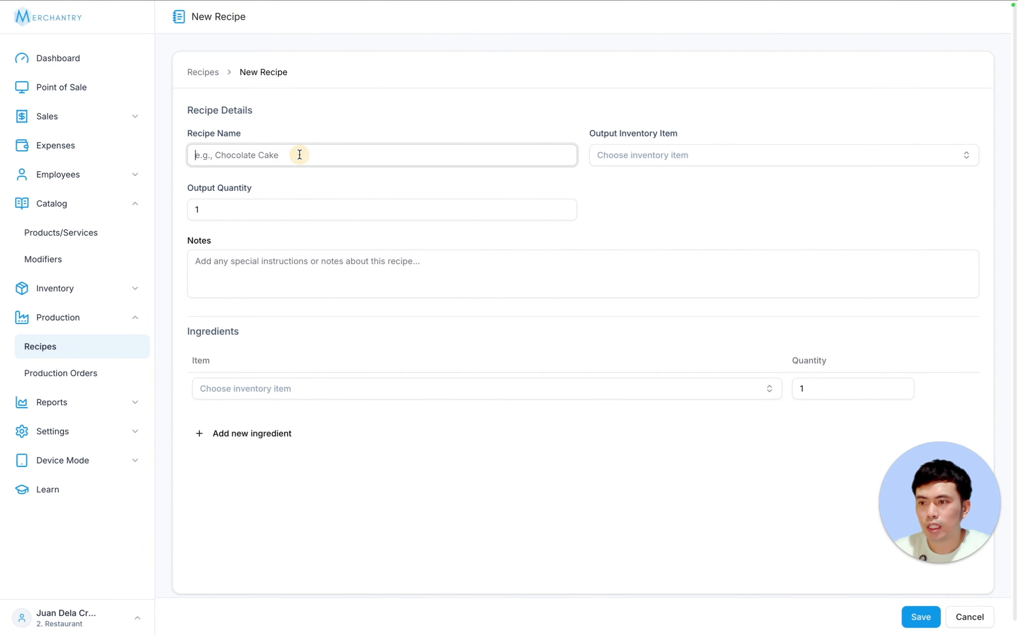
{"action": "type", "text": "Beef Steak Recipe"}
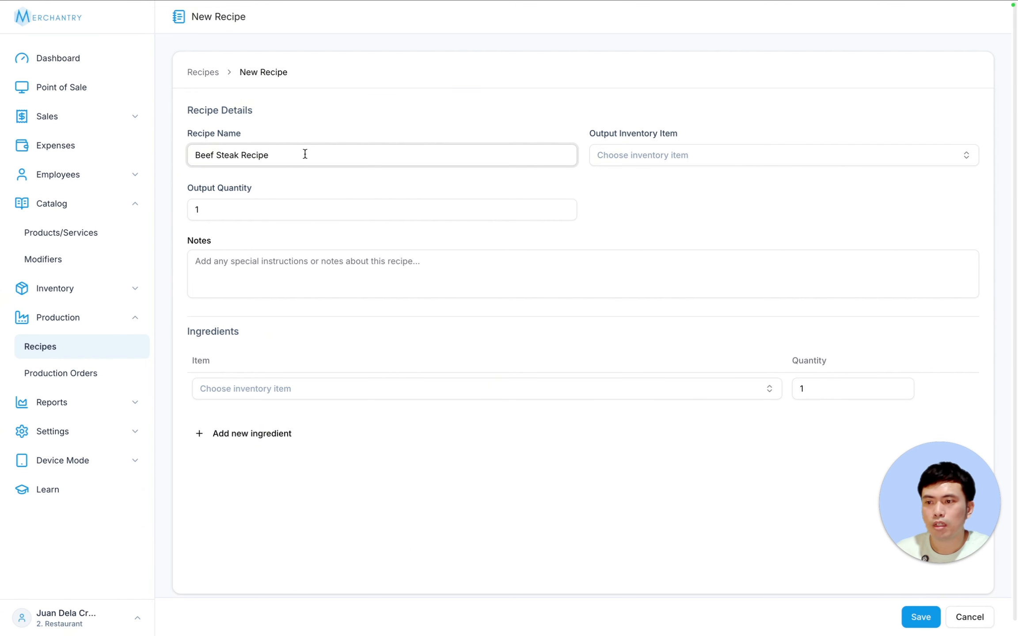
{"action": "left_click", "coordinate": [745, 155]}
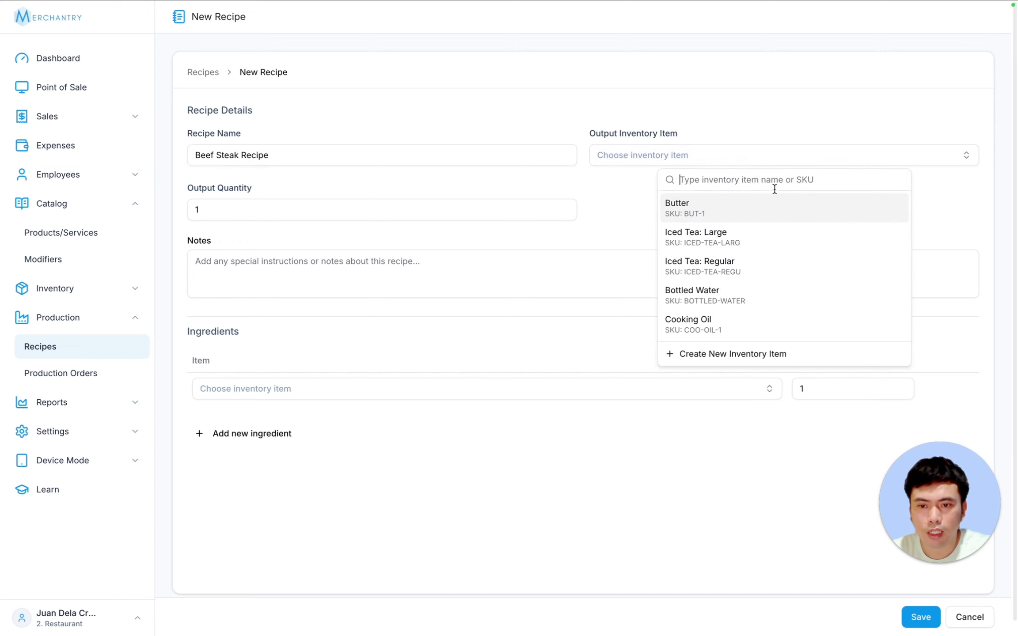
{"action": "type", "text": "be"}
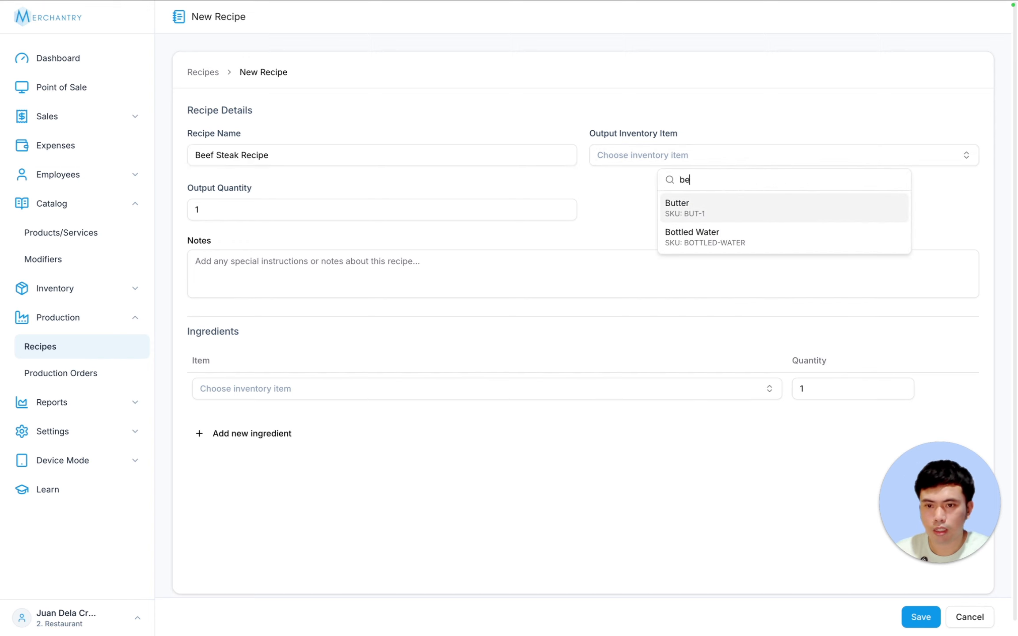
{"action": "left_click", "coordinate": [728, 245]}
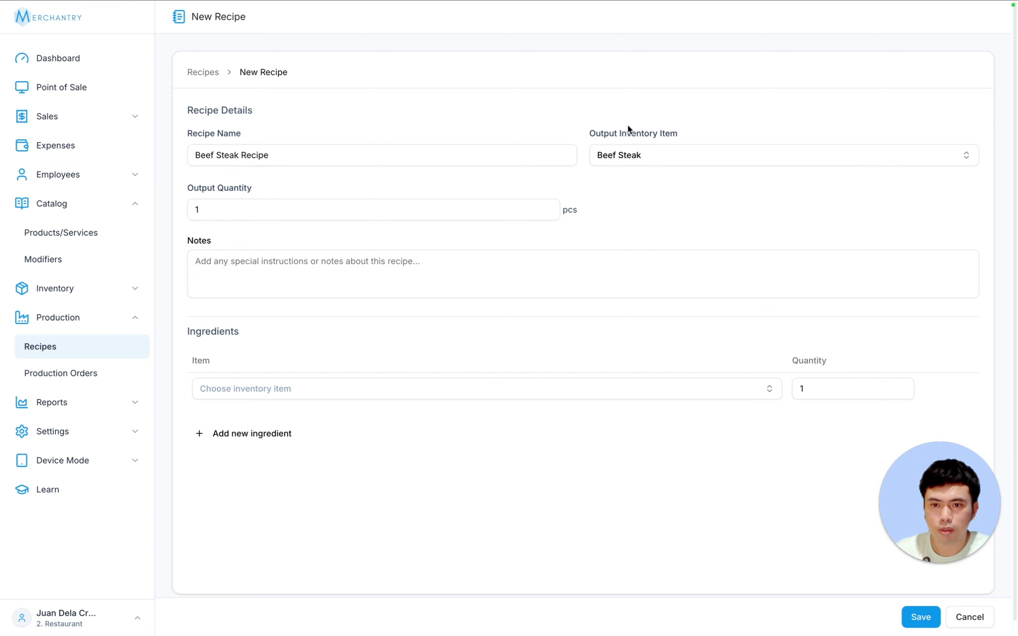
{"action": "left_click", "coordinate": [218, 212]}
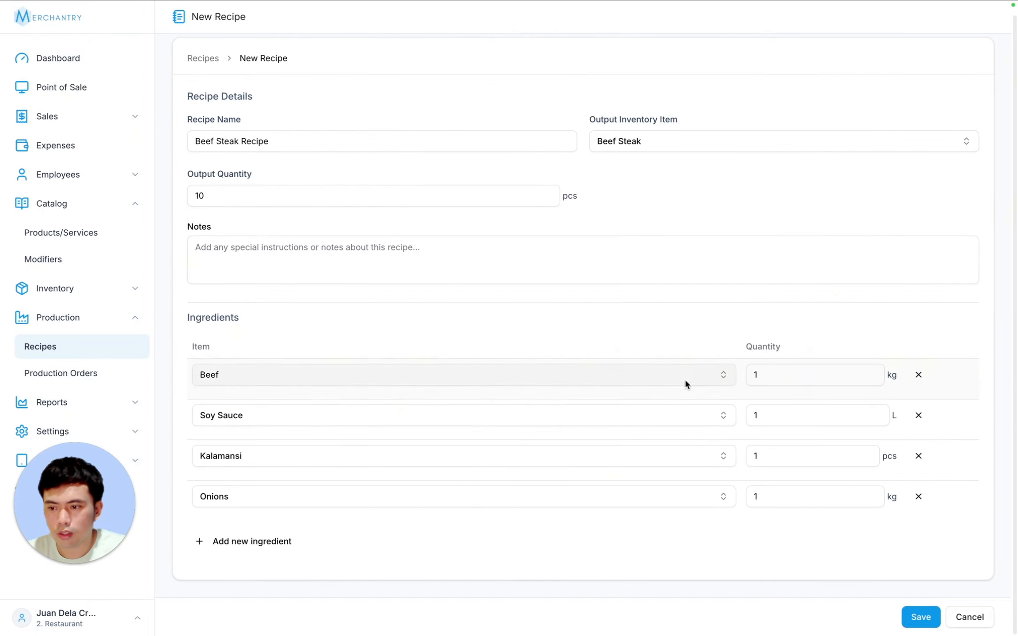
- Add Cooking Oil as the fifth ingredient, adjust the Beef quantity, and save the recipe
{"action": "left_click", "coordinate": [247, 552]}
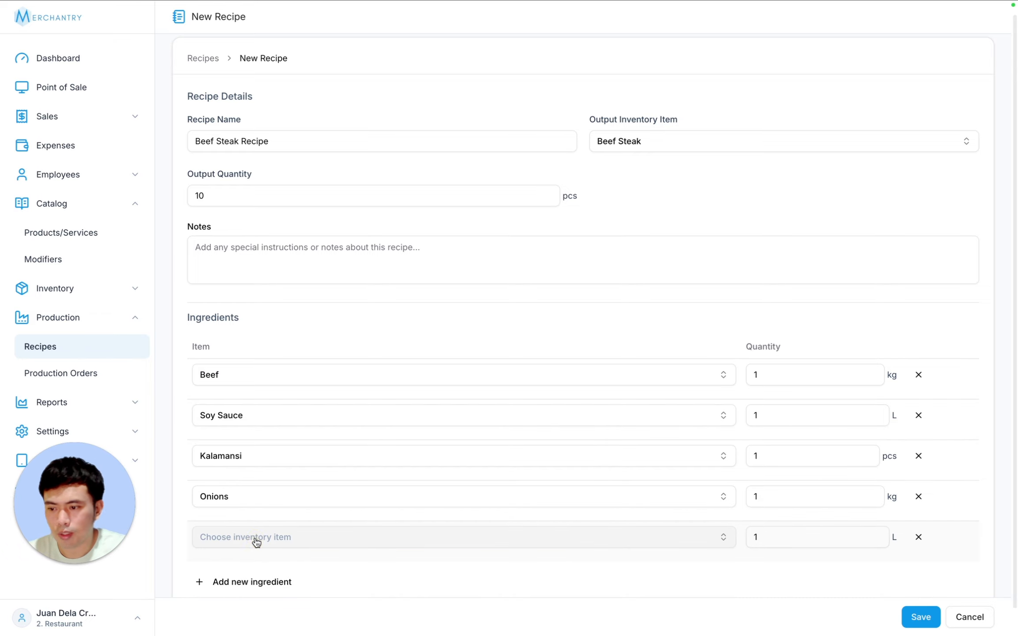
{"action": "left_click", "coordinate": [257, 540]}
{"action": "type", "text": "cpp"}
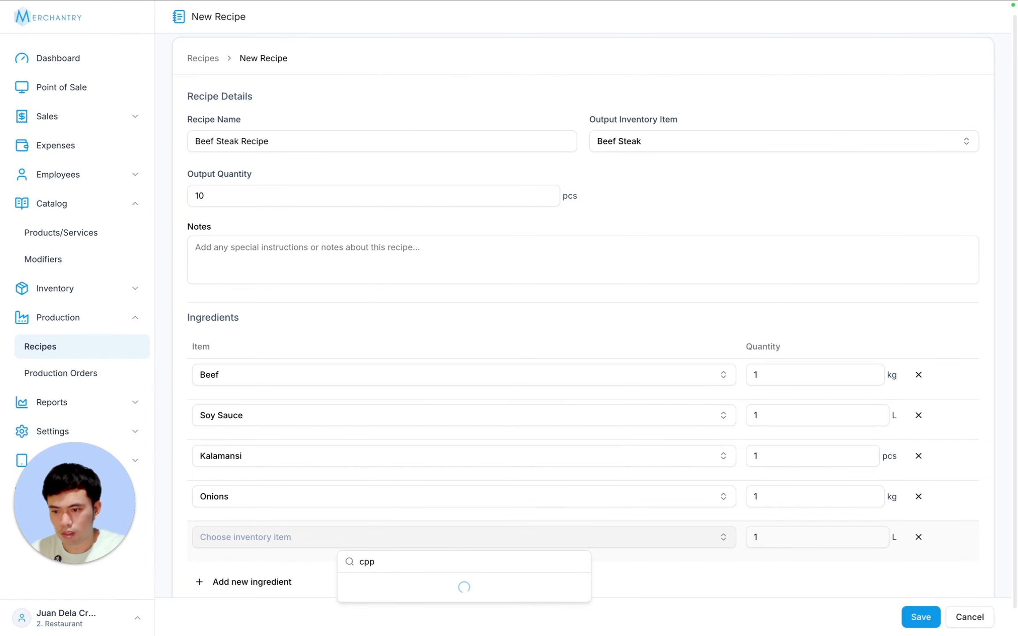
{"action": "key", "text": "BackSpace"}
{"action": "key", "text": "BackSpace"}
{"action": "type", "text": "oo"}
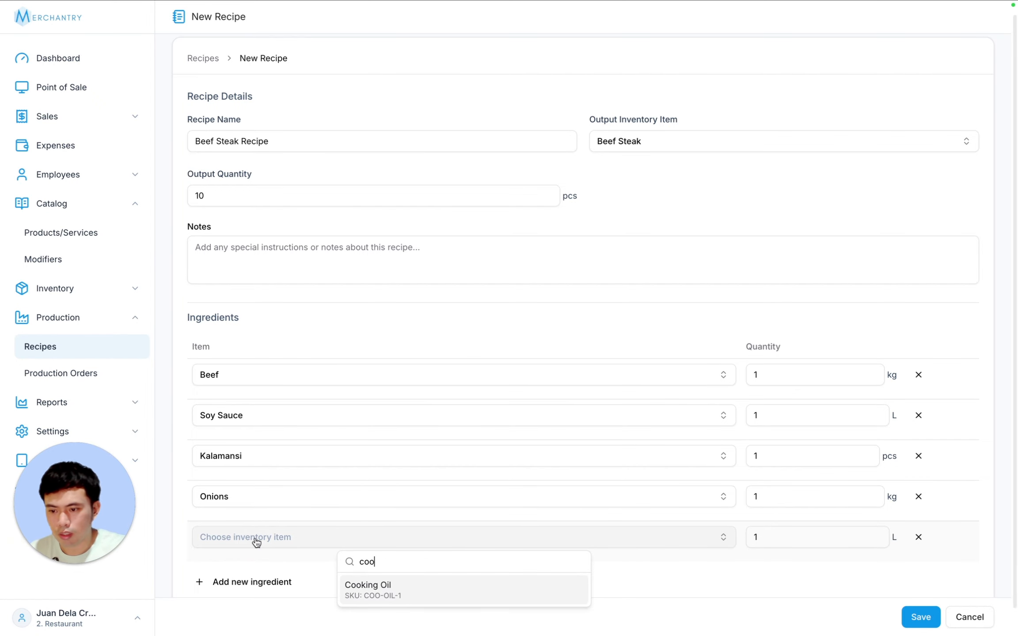
{"action": "left_click", "coordinate": [391, 589]}
{"action": "left_click", "coordinate": [778, 373]}
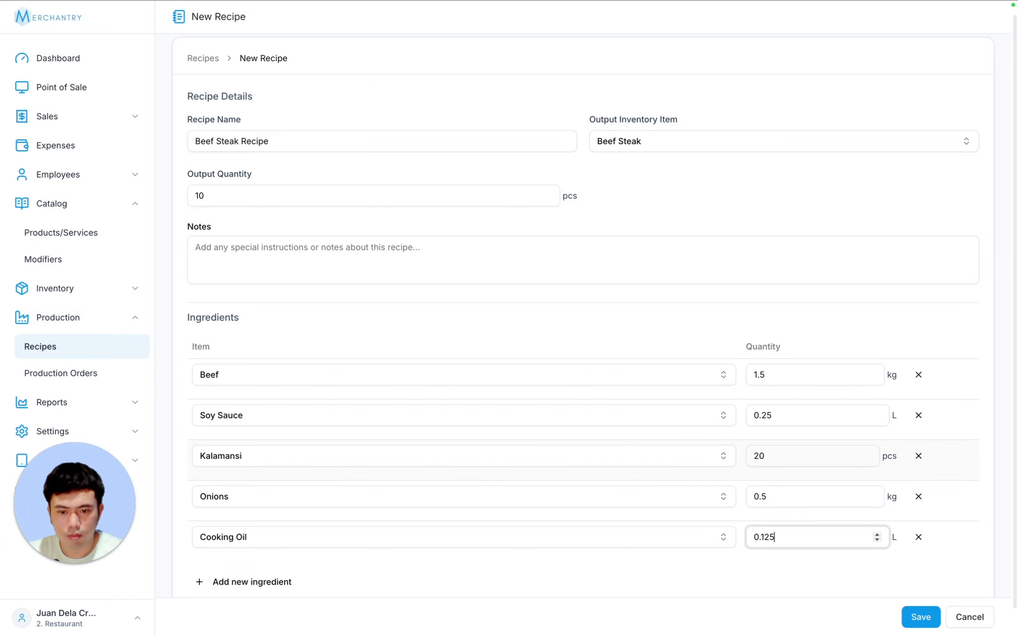
{"action": "scroll", "coordinate": [722, 570], "scroll_direction": "down", "scroll_amount": 1}
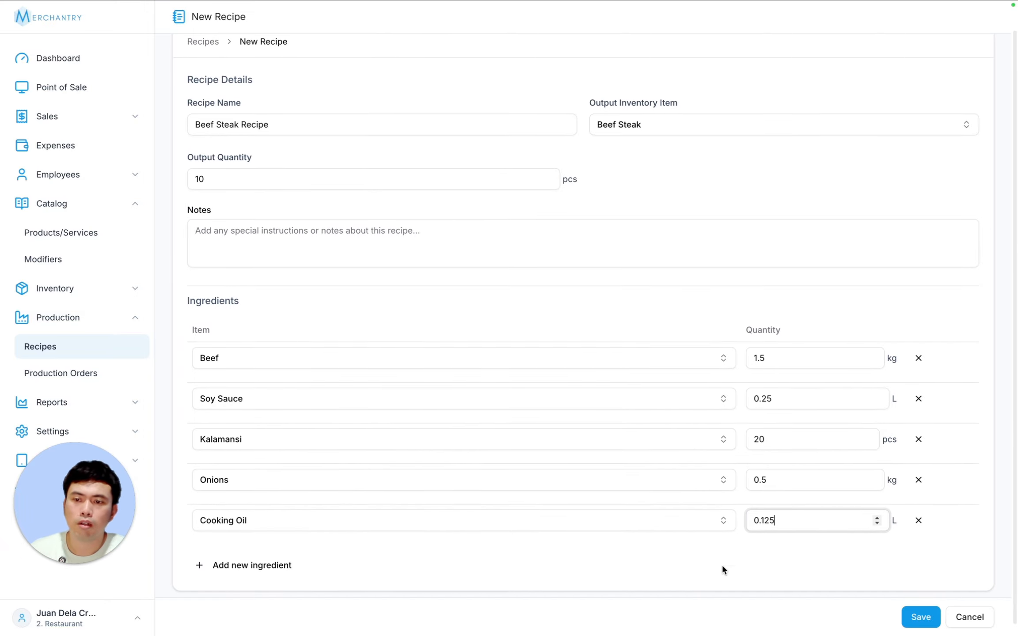
{"action": "scroll", "coordinate": [700, 430], "scroll_direction": "up", "scroll_amount": 2}
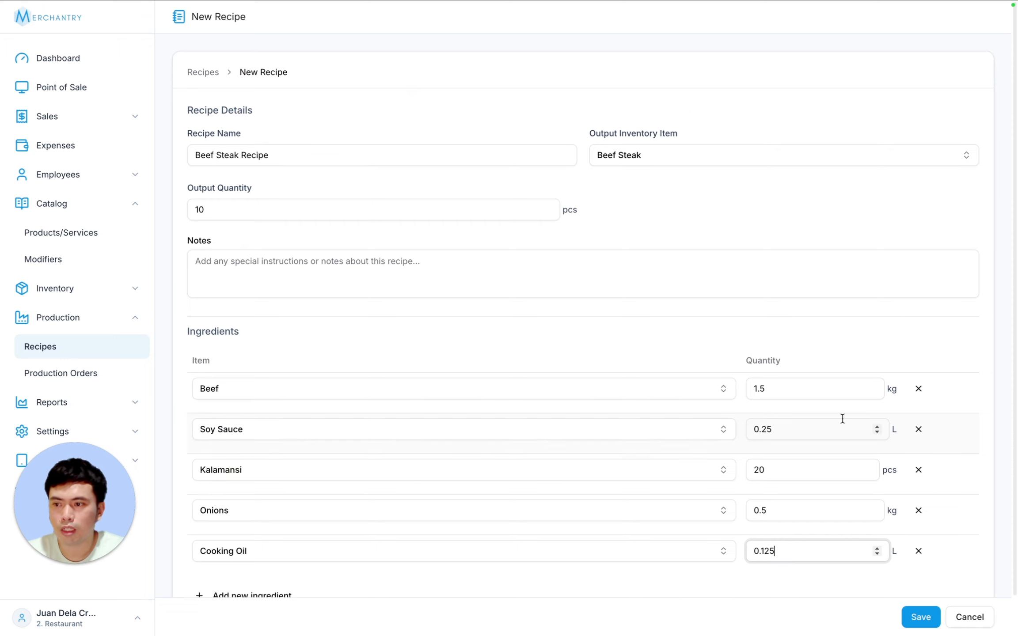
{"action": "left_click", "coordinate": [922, 618]}
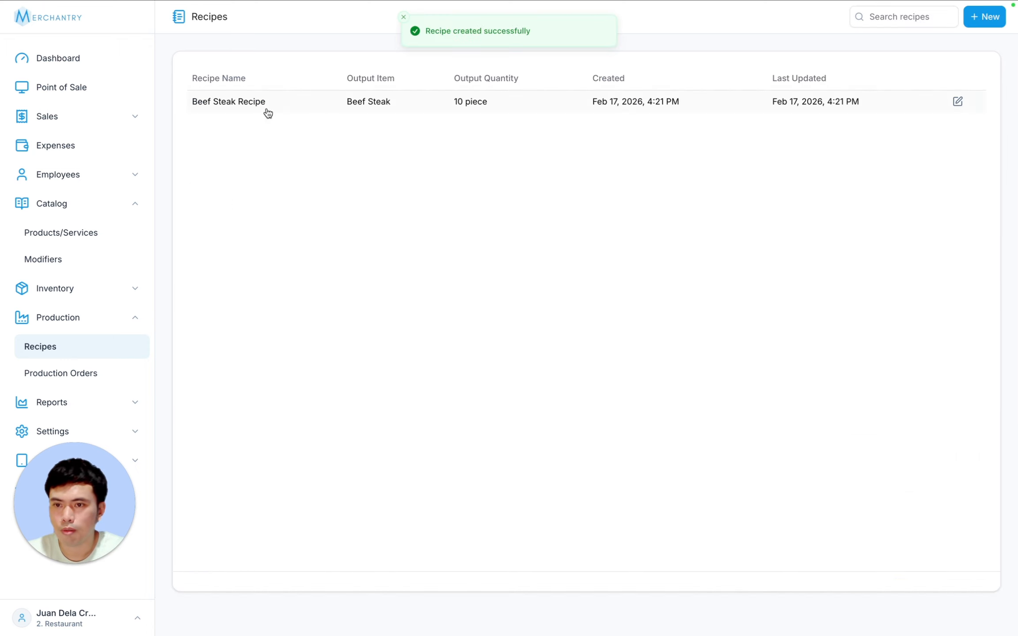
- Start a production order for Beef Steak Recipe at the Restaurant - Main location
{"action": "mouse_move", "coordinate": [41, 483]}
{"action": "left_click_drag", "start_coordinate": [87, 502], "coordinate": [921, 502]}
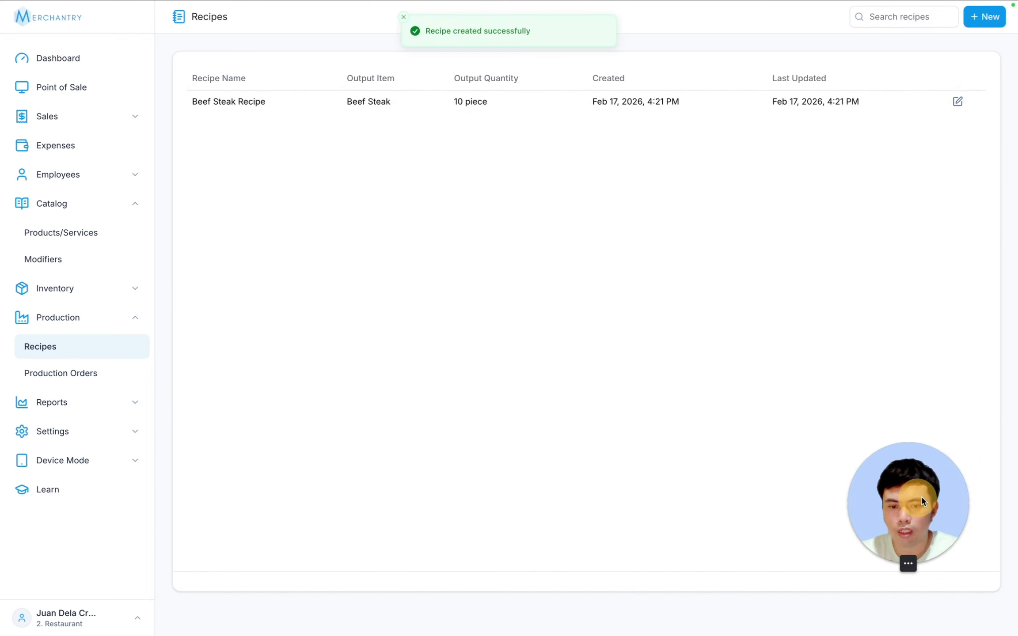
{"action": "left_click", "coordinate": [109, 372]}
{"action": "left_click", "coordinate": [347, 257]}
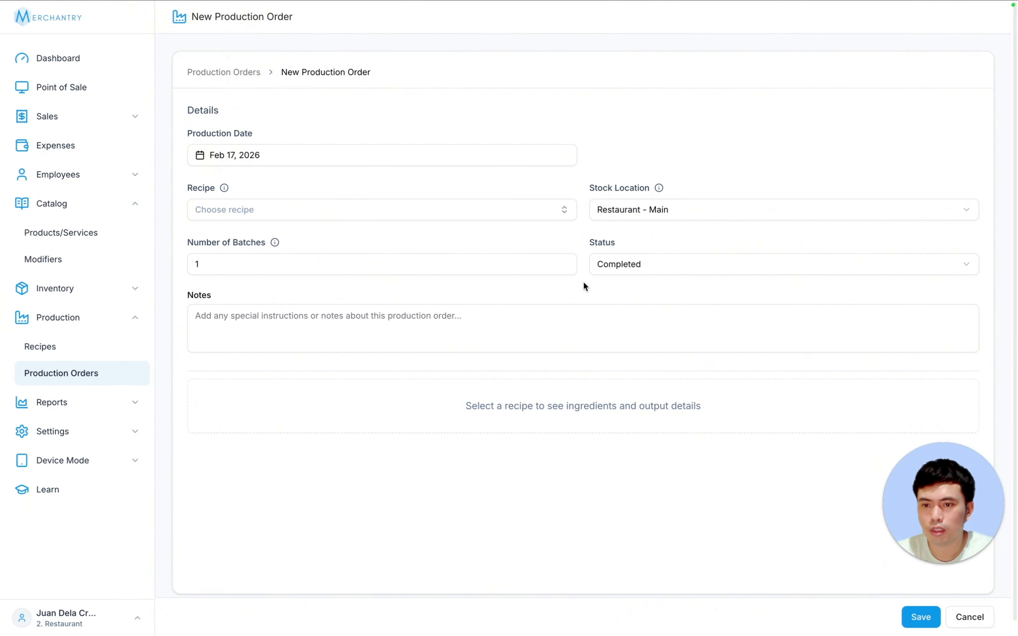
{"action": "left_click", "coordinate": [236, 211]}
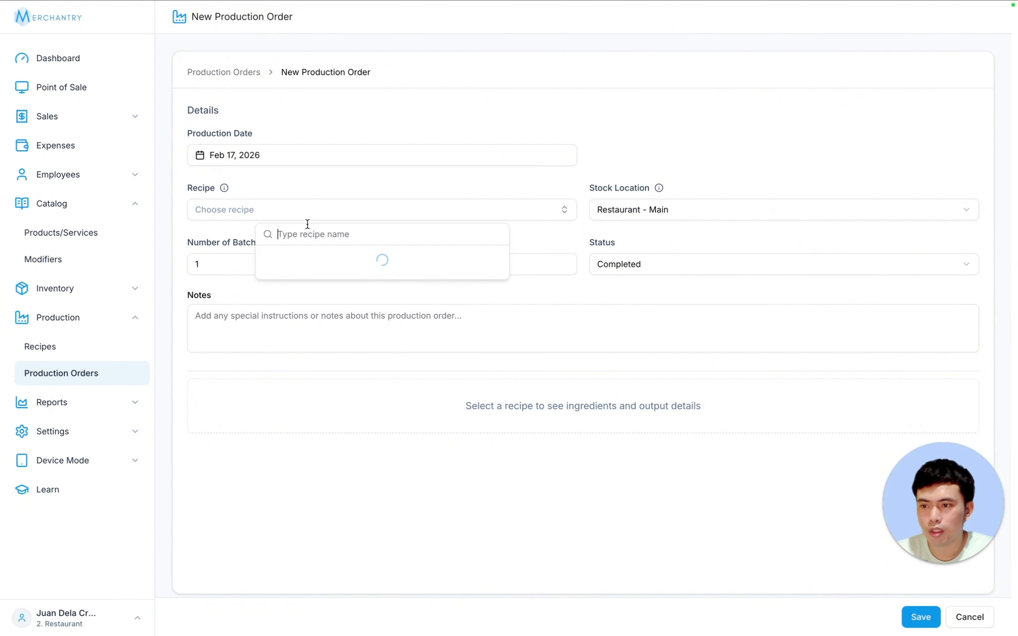
{"action": "left_click", "coordinate": [308, 260]}
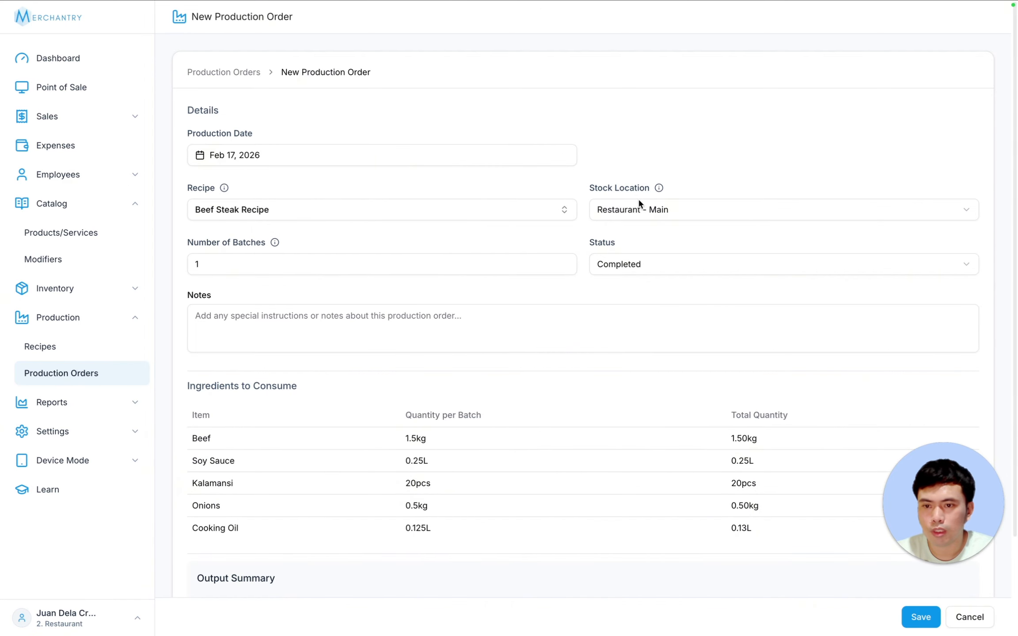
{"action": "left_click", "coordinate": [658, 207]}
{"action": "left_click", "coordinate": [705, 218]}
- Set the batch count to 31, keep status Completed, and save the production order
{"action": "left_click", "coordinate": [223, 261]}
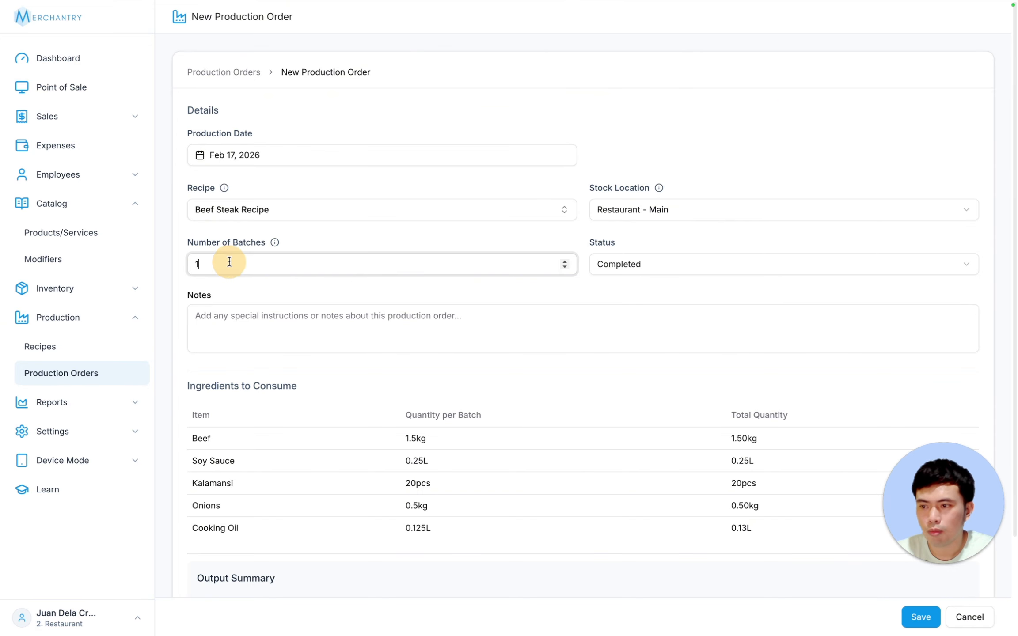
{"action": "key", "text": "BackSpace"}
{"action": "type", "text": "2"}
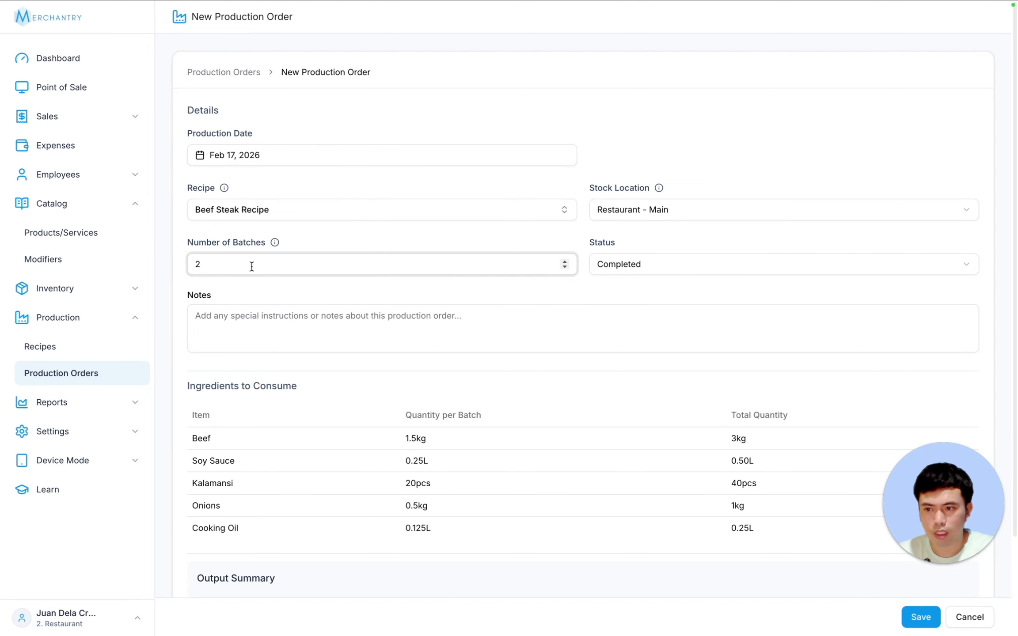
{"action": "key", "text": "BackSpace"}
{"action": "type", "text": "3"}
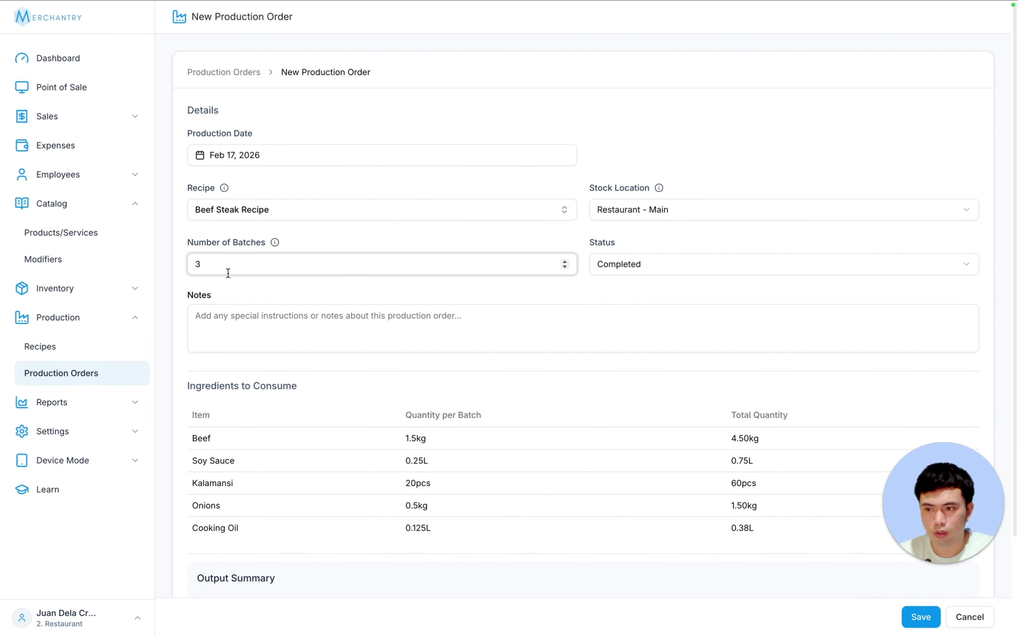
{"action": "type", "text": "1"}
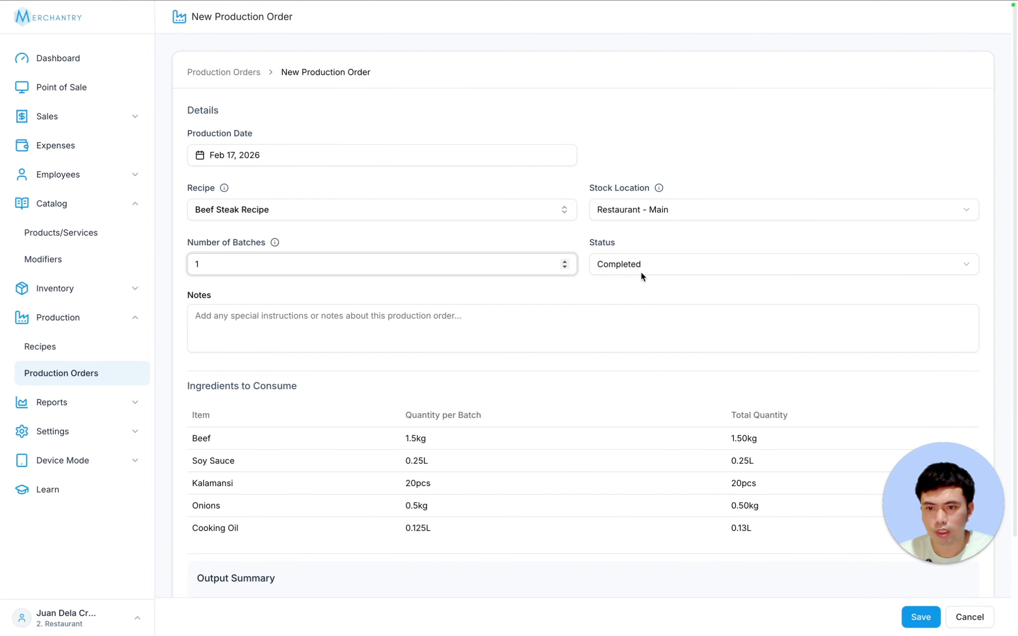
{"action": "left_click", "coordinate": [667, 266]}
{"action": "left_click", "coordinate": [671, 264]}
{"action": "left_click", "coordinate": [671, 265]}
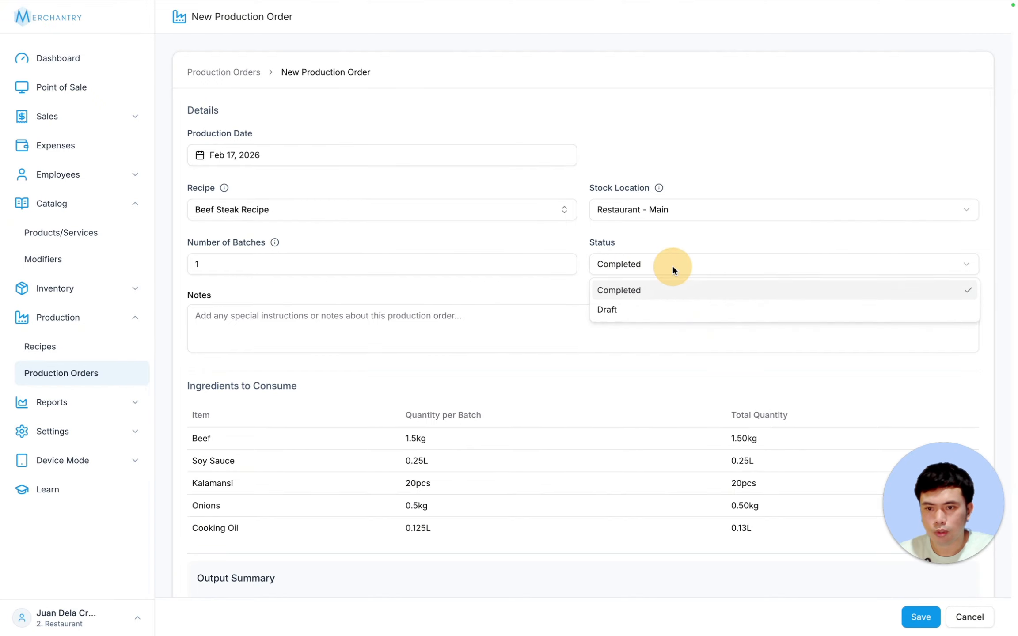
{"action": "left_click", "coordinate": [671, 264]}
{"action": "scroll", "coordinate": [700, 395], "scroll_direction": "down", "scroll_amount": 2}
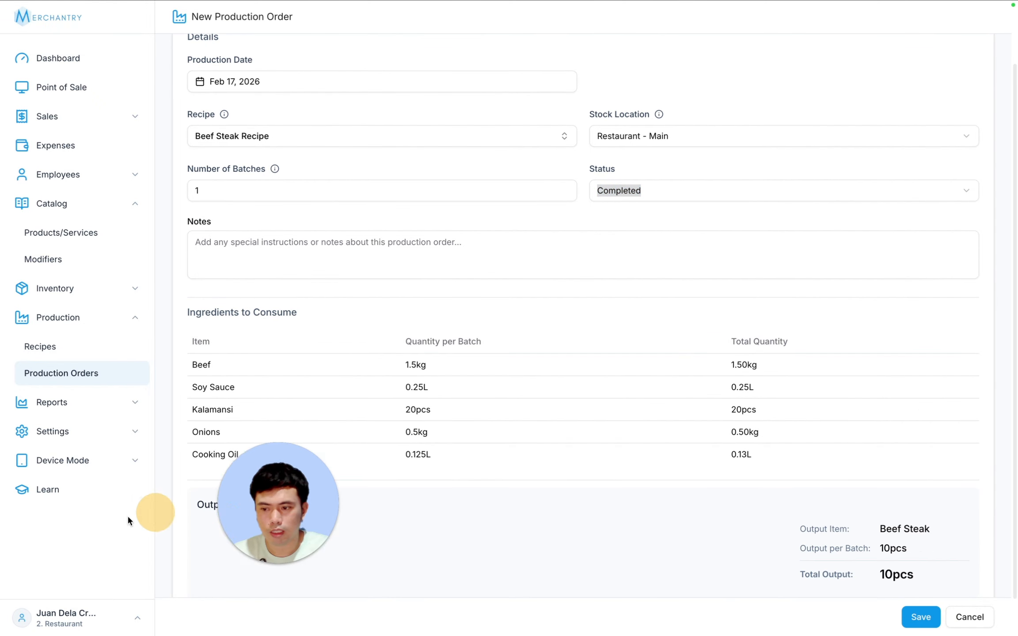
{"action": "left_click", "coordinate": [920, 617]}
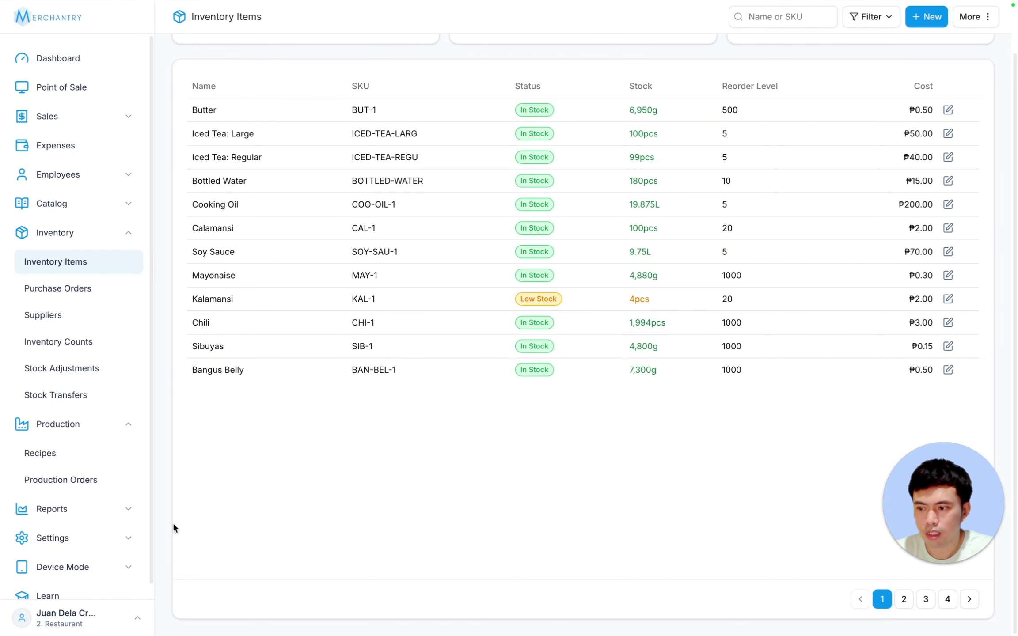
- Search the inventory for beef and review its stock transaction history
{"action": "scroll", "coordinate": [855, 104], "scroll_direction": "up", "scroll_amount": 2}
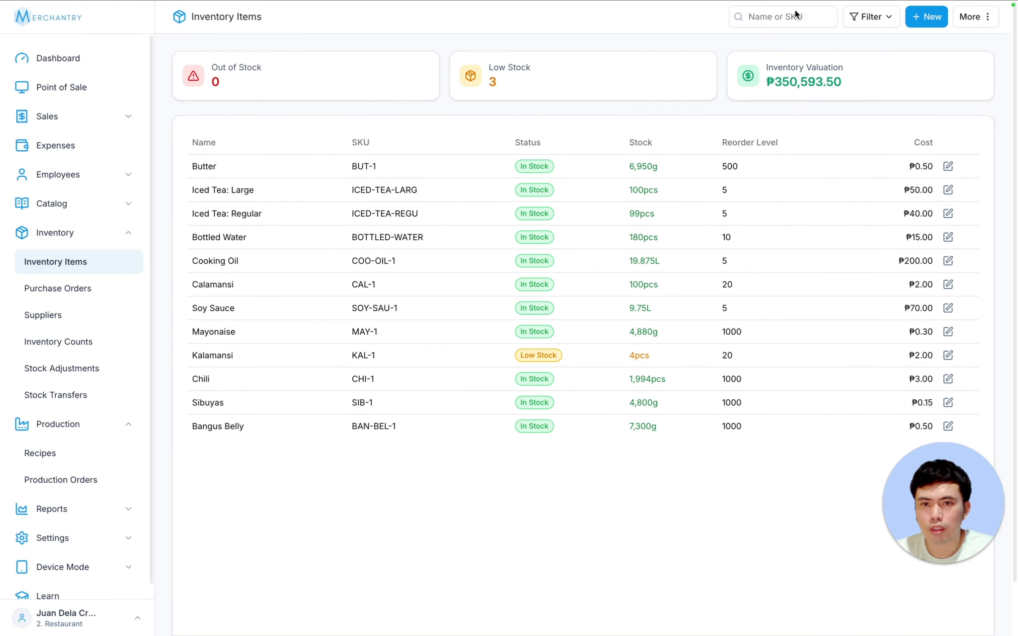
{"action": "left_click", "coordinate": [780, 17]}
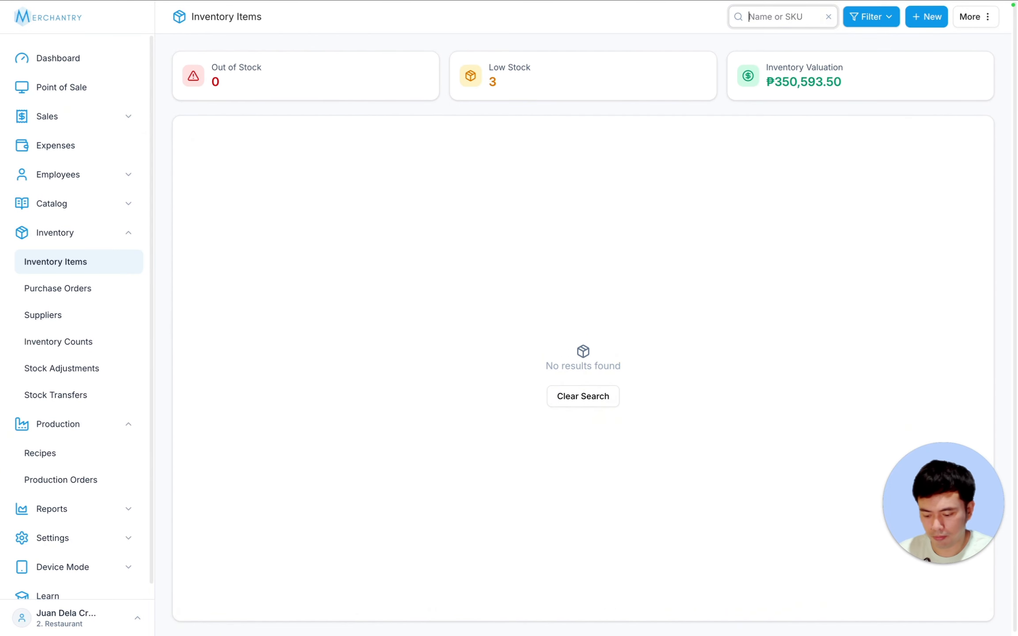
{"action": "type", "text": "beef"}
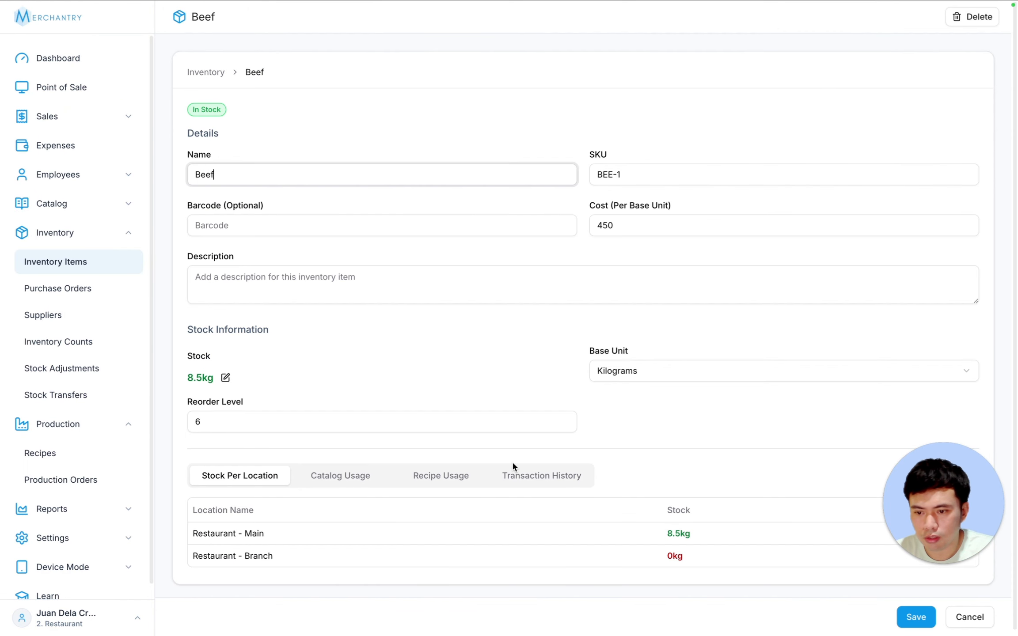
{"action": "left_click", "coordinate": [550, 477]}
{"action": "scroll", "coordinate": [667, 444], "scroll_direction": "down", "scroll_amount": 4}
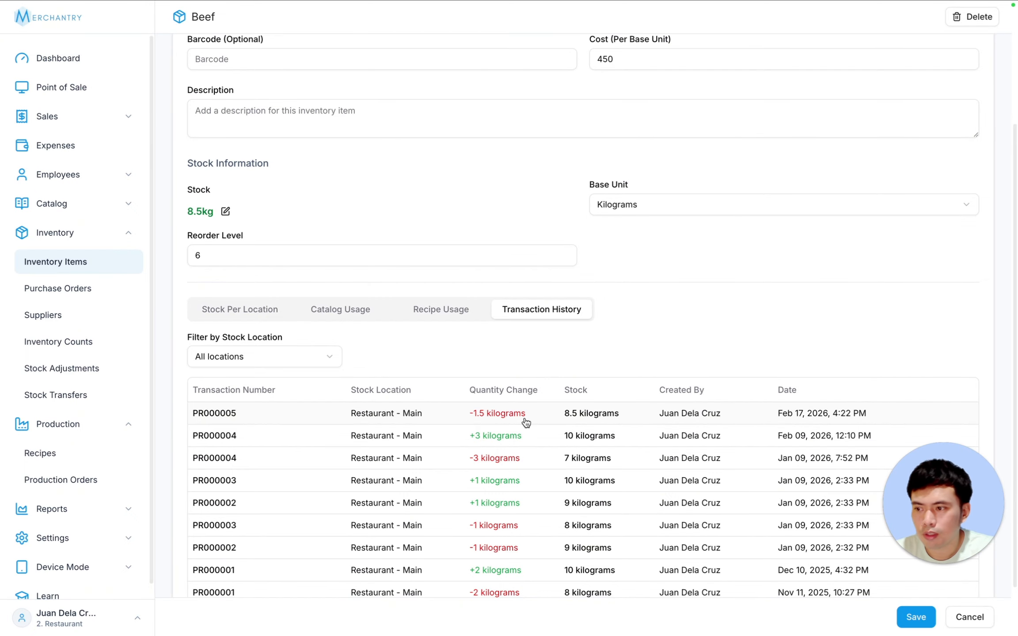
- Review the saved Beef Steak Recipe's ingredients
{"action": "left_click", "coordinate": [40, 453]}
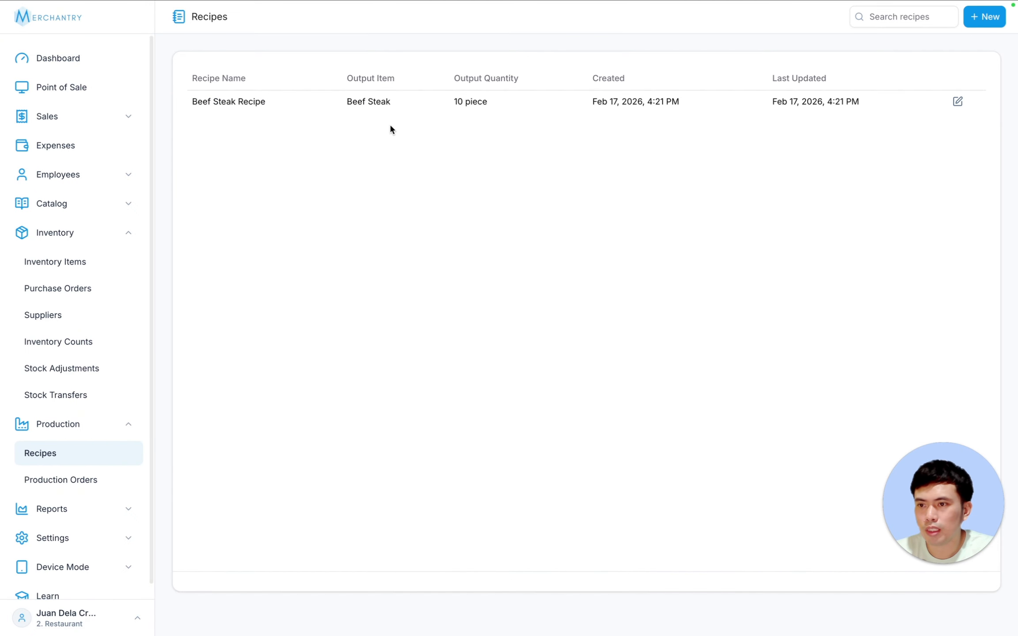
{"action": "left_click", "coordinate": [380, 106]}
{"action": "scroll", "coordinate": [347, 443], "scroll_direction": "down", "scroll_amount": 1}
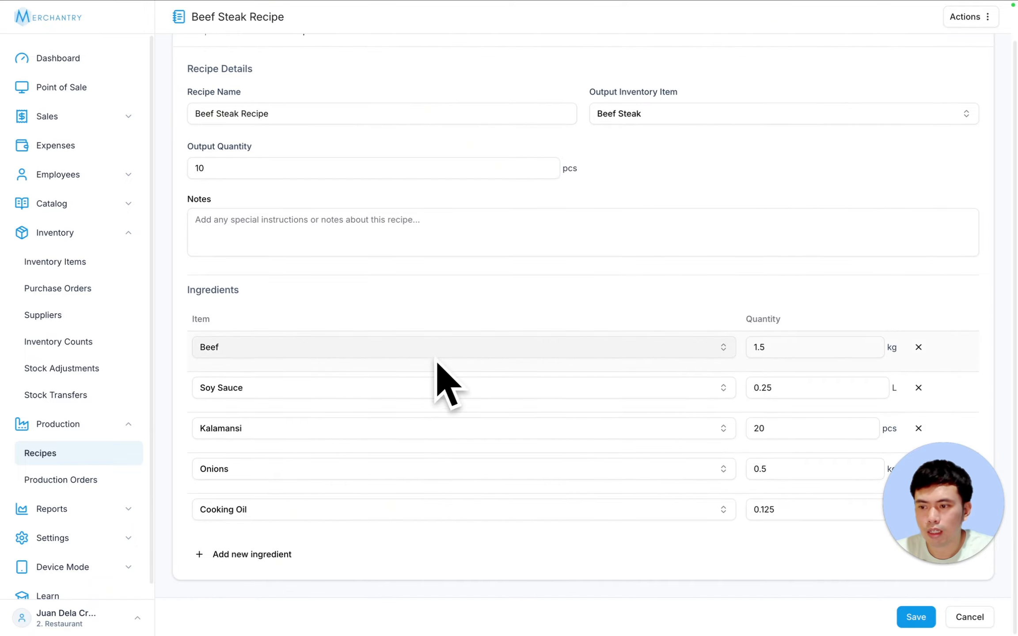
- Go to page 2 of the Catalog's Products/Services list
{"action": "left_click", "coordinate": [108, 426]}
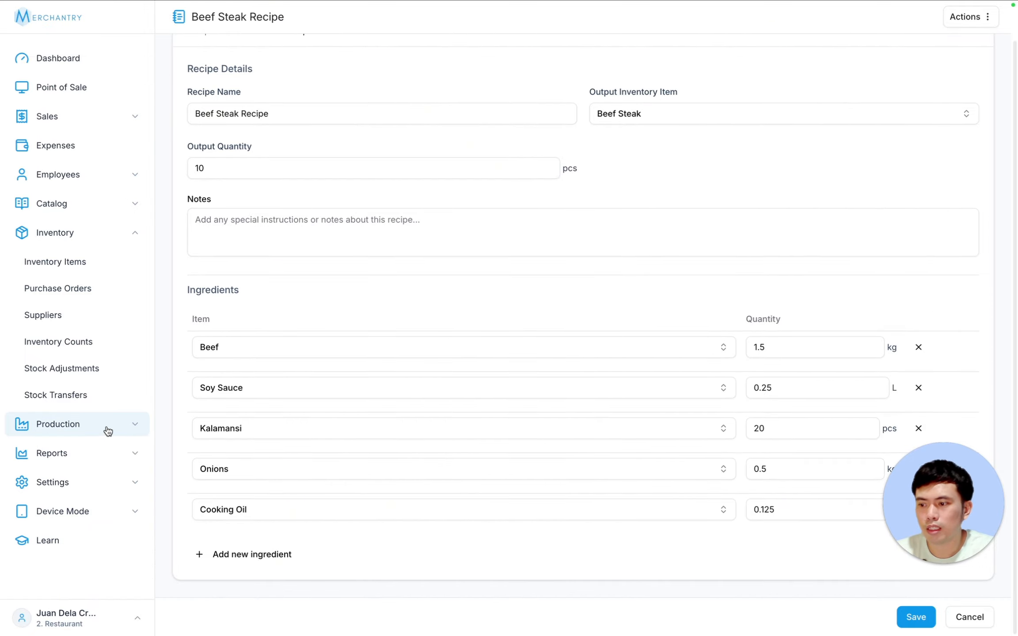
{"action": "left_click", "coordinate": [127, 241]}
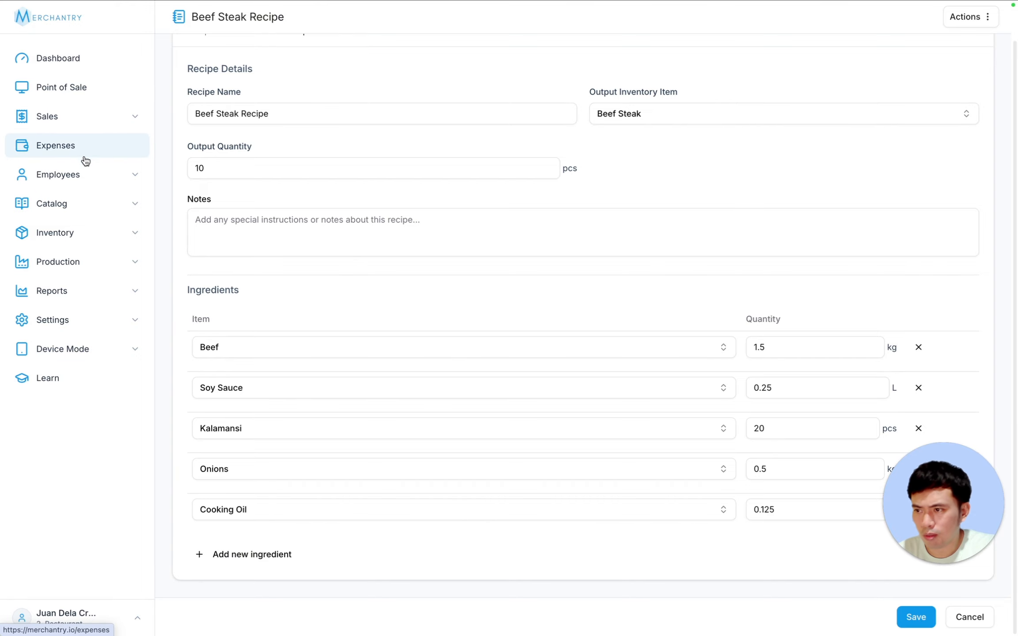
{"action": "left_click", "coordinate": [88, 203]}
{"action": "left_click", "coordinate": [90, 232]}
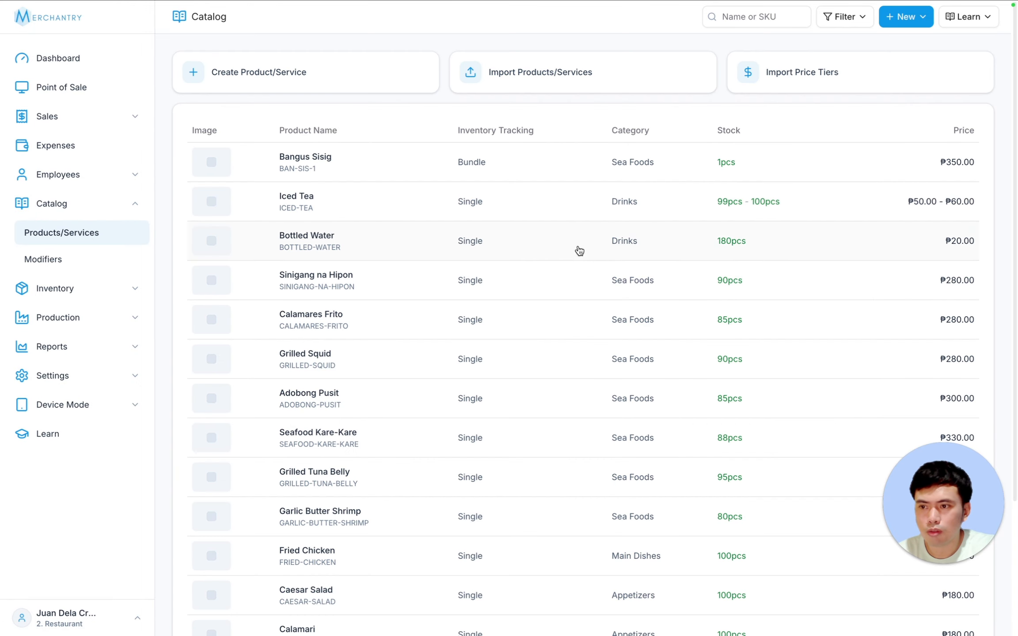
{"action": "scroll", "coordinate": [579, 250], "scroll_direction": "down", "scroll_amount": 3}
{"action": "left_click", "coordinate": [943, 594]}
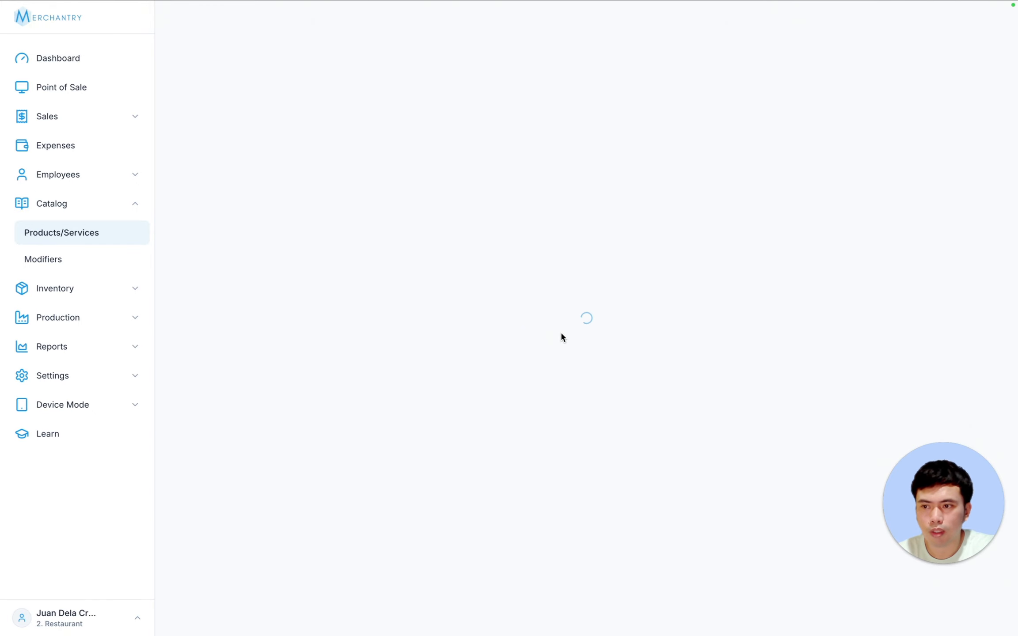
- Scroll through the Dedicated Printers page, which has no printers yet
{"action": "scroll", "coordinate": [384, 187], "scroll_direction": "down", "scroll_amount": 2}
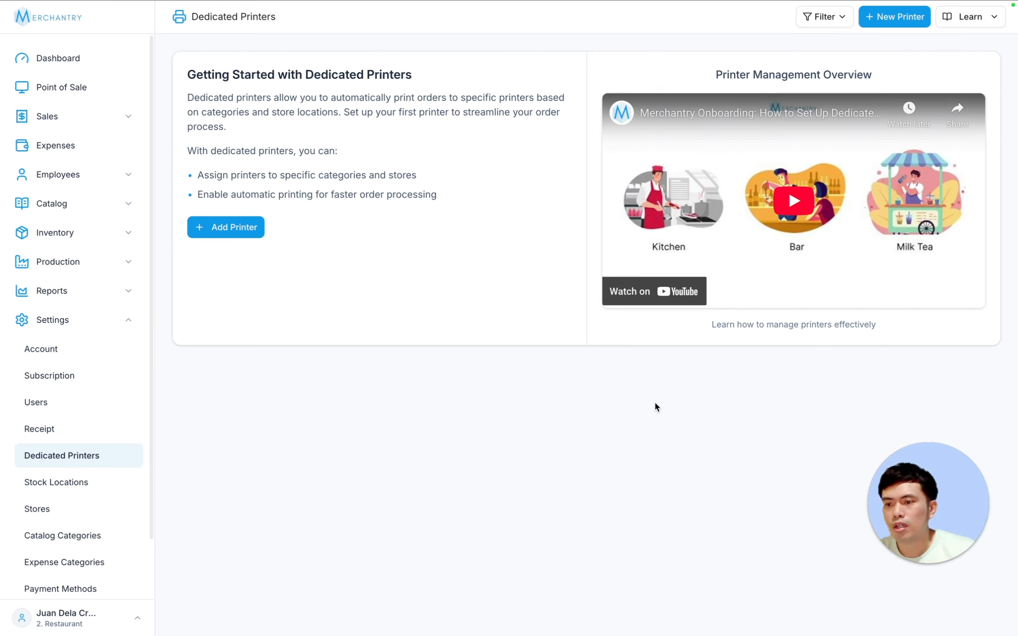
- Name a new printer Kitchen for Restaurant - Main, 58mm, with Auto Print on
{"action": "left_click", "coordinate": [233, 233]}
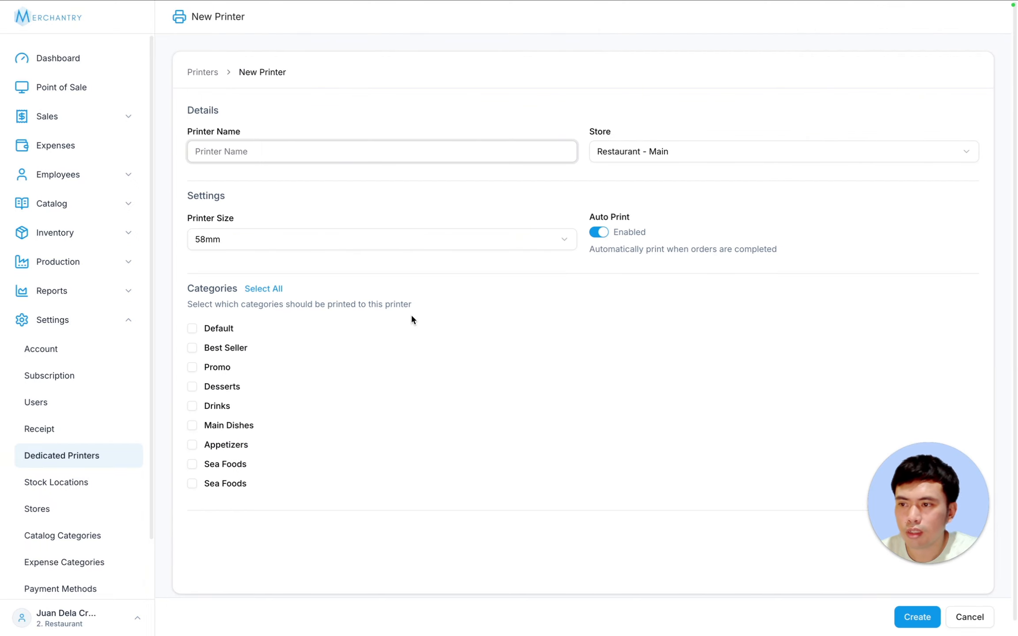
{"action": "type", "text": "Kitchen"}
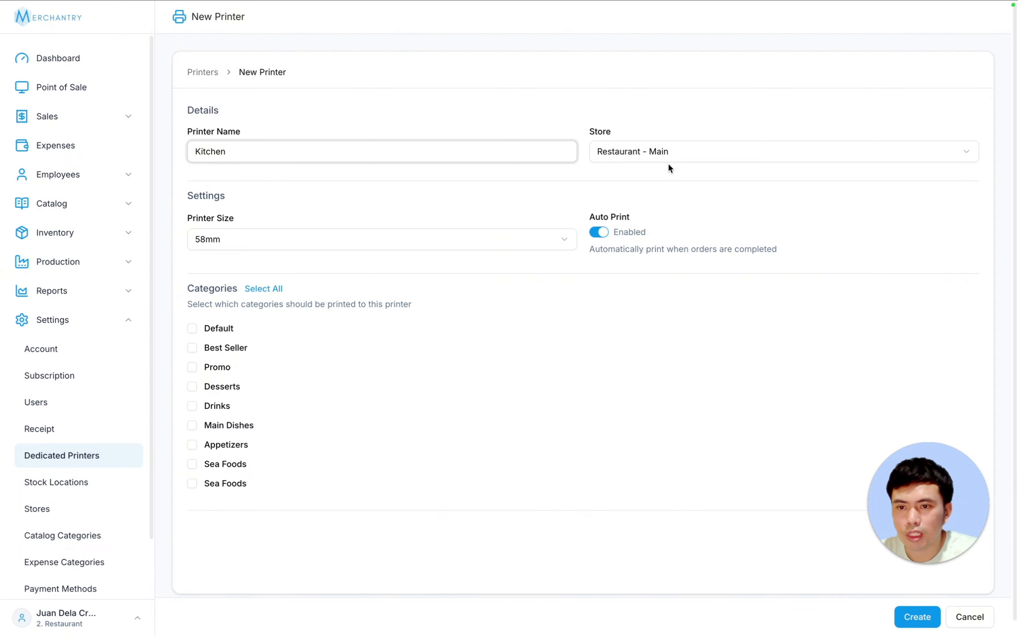
{"action": "left_click", "coordinate": [608, 152]}
{"action": "left_click", "coordinate": [711, 150]}
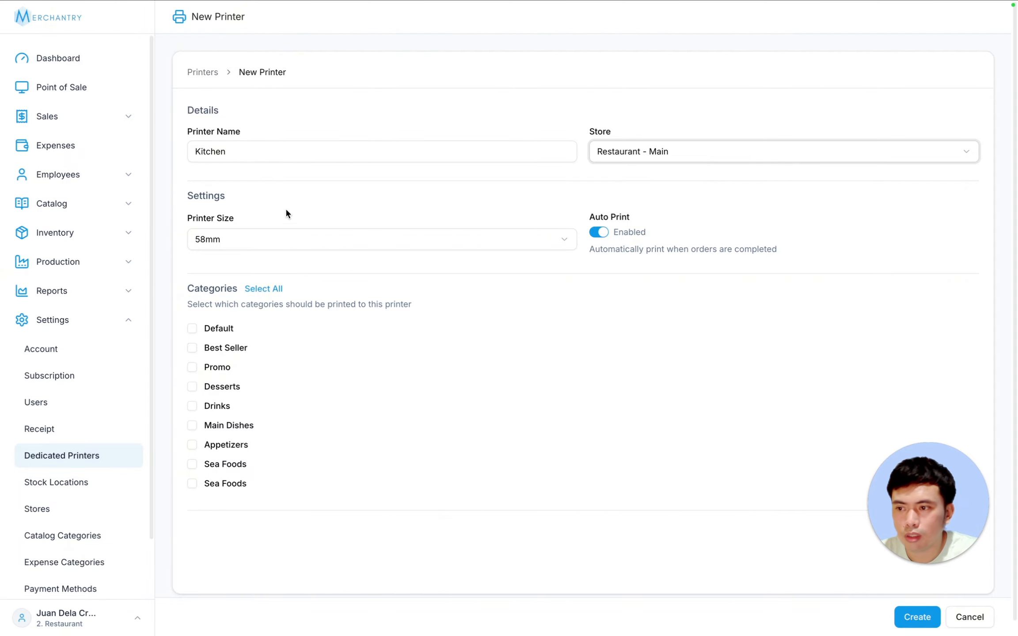
{"action": "left_click", "coordinate": [256, 244]}
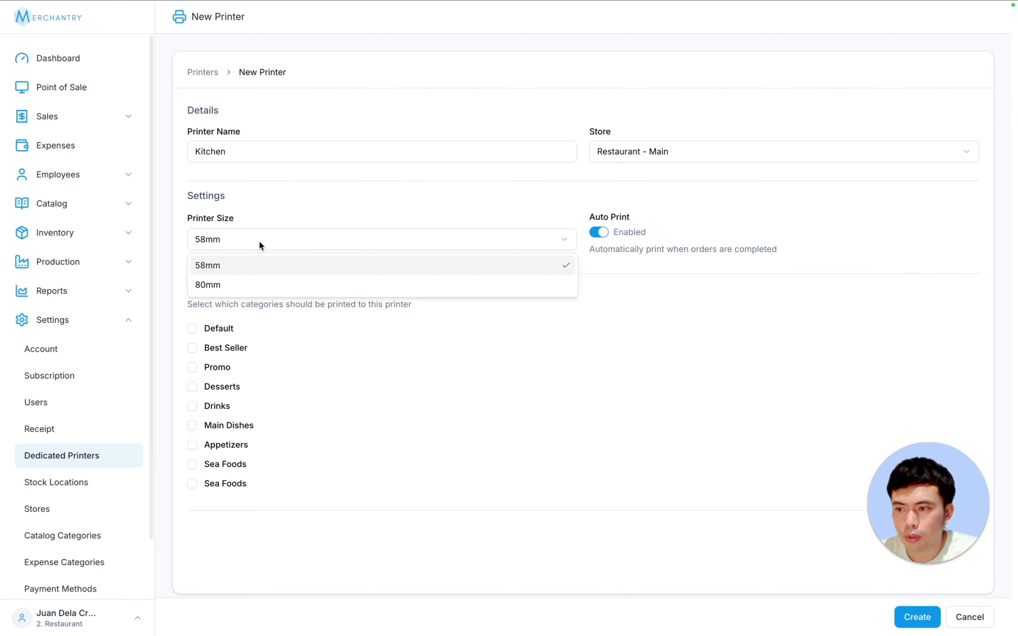
{"action": "left_click", "coordinate": [274, 263]}
{"action": "left_click", "coordinate": [602, 230]}
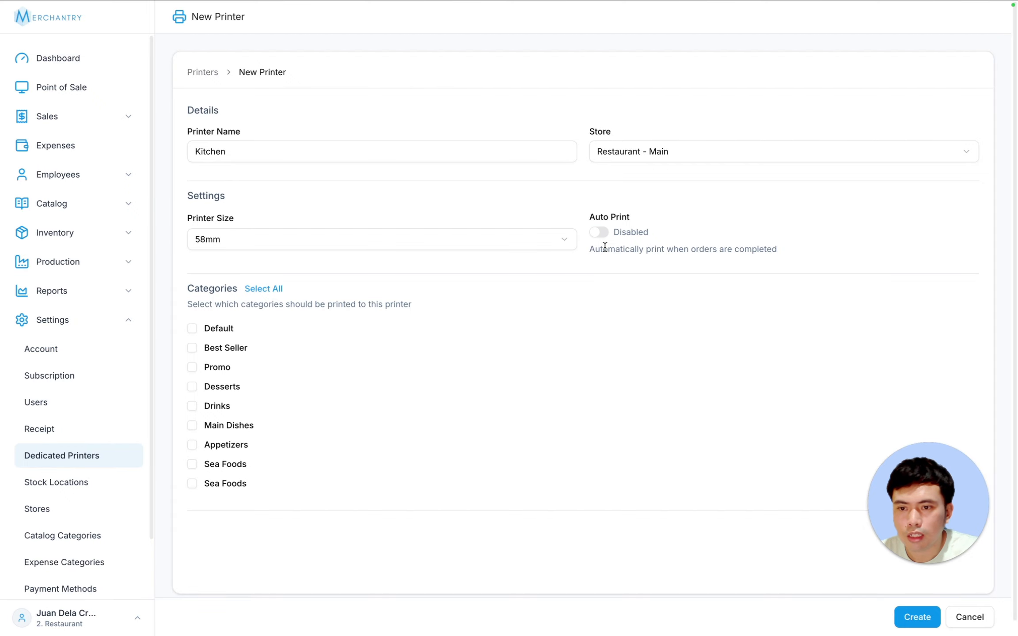
{"action": "left_click", "coordinate": [599, 235]}
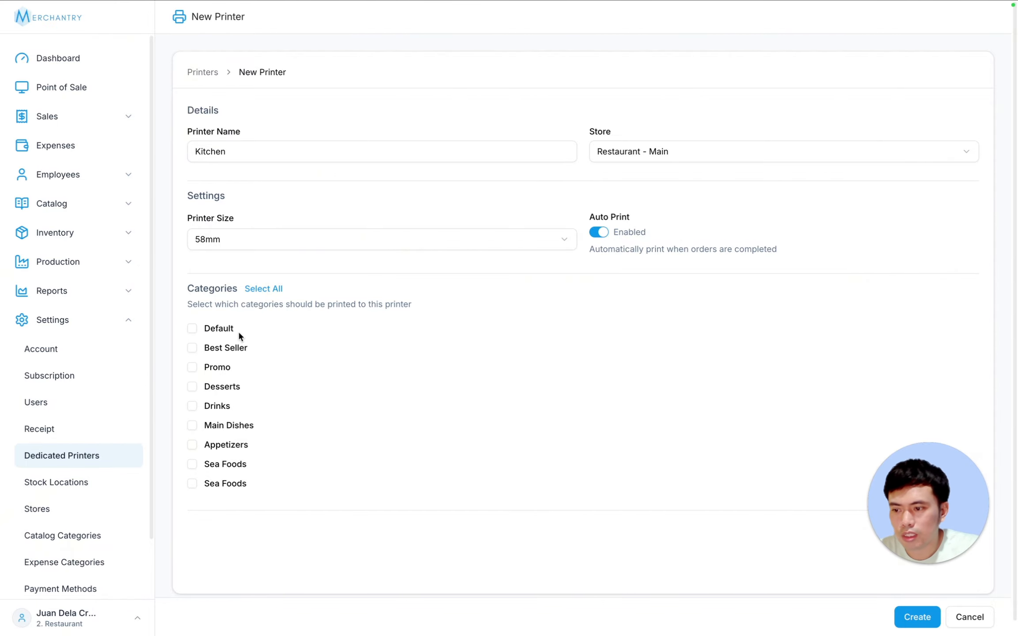
- Route Desserts, Main Dishes, Appetizers and Sea Foods to it and create the printer
{"action": "left_click", "coordinate": [193, 386]}
{"action": "left_click", "coordinate": [192, 425]}
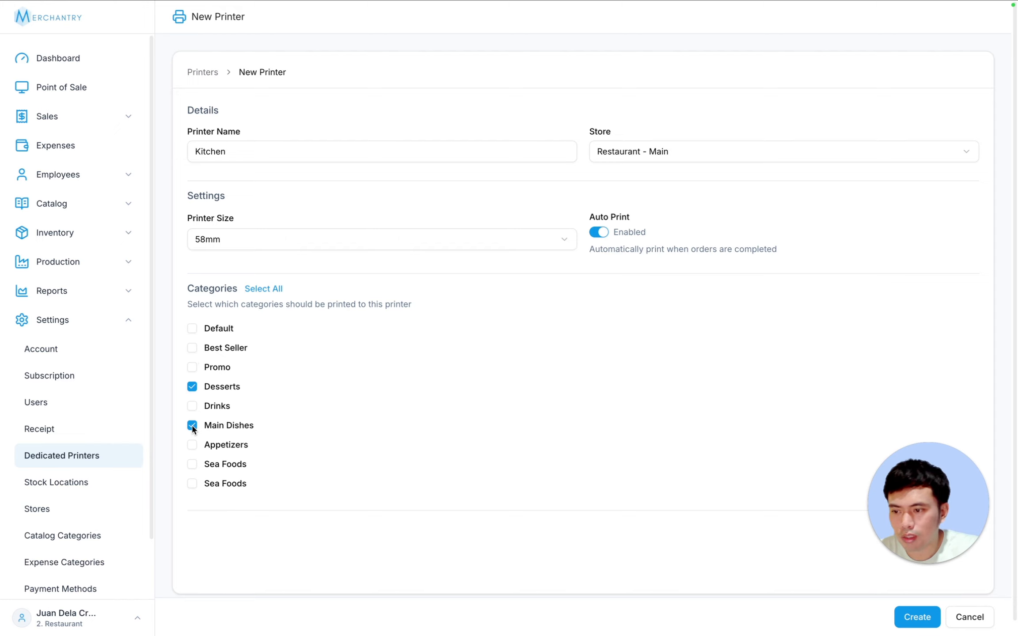
{"action": "left_click", "coordinate": [192, 445]}
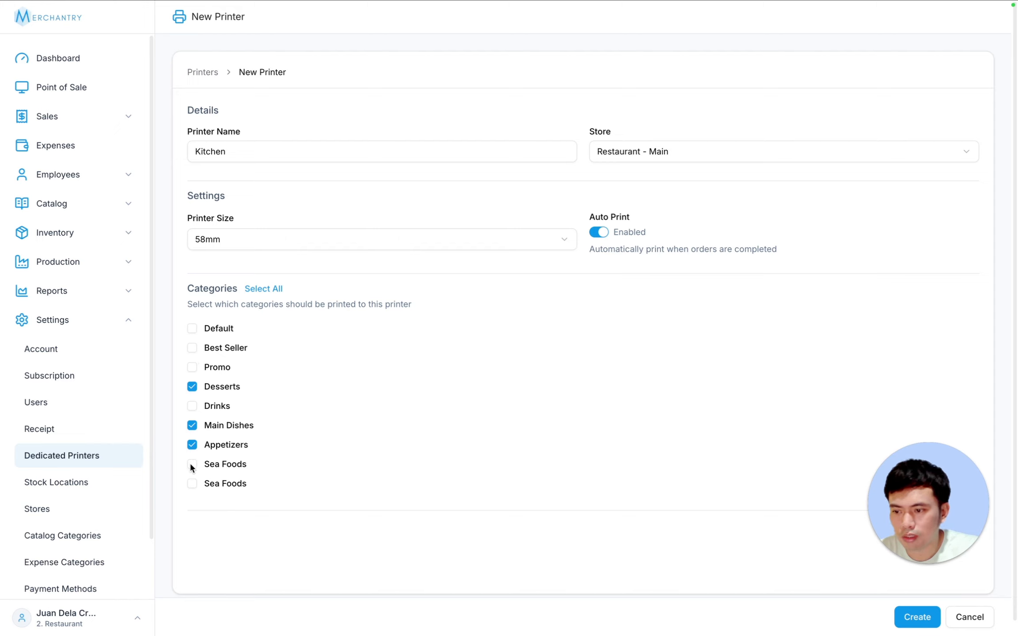
{"action": "left_click", "coordinate": [193, 464]}
{"action": "left_click", "coordinate": [901, 621]}
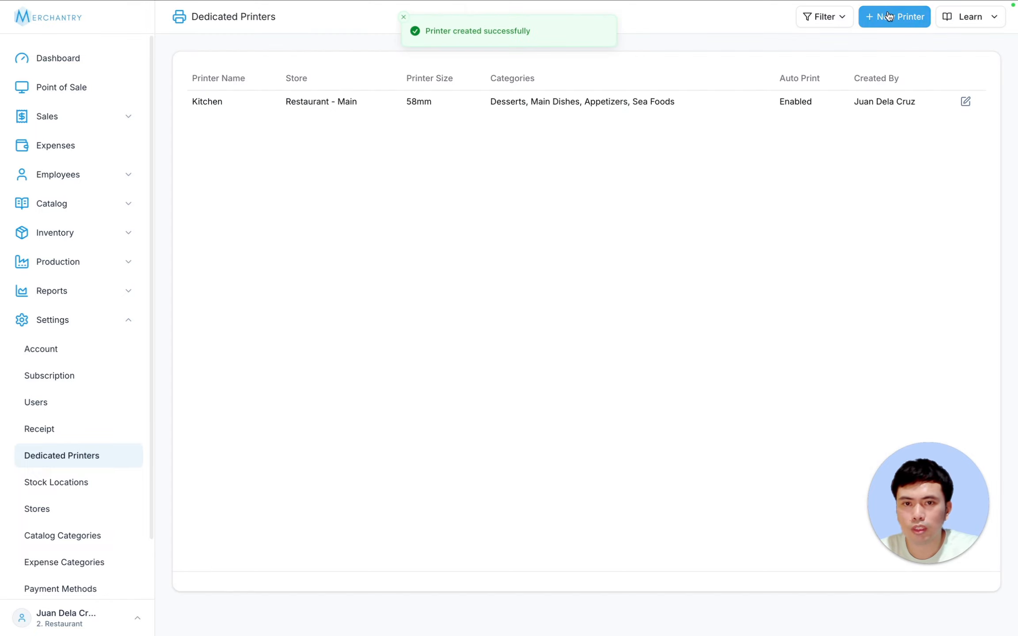
- Add an 80mm Drinks printer that prints only the Drinks category
{"action": "left_click", "coordinate": [894, 17]}
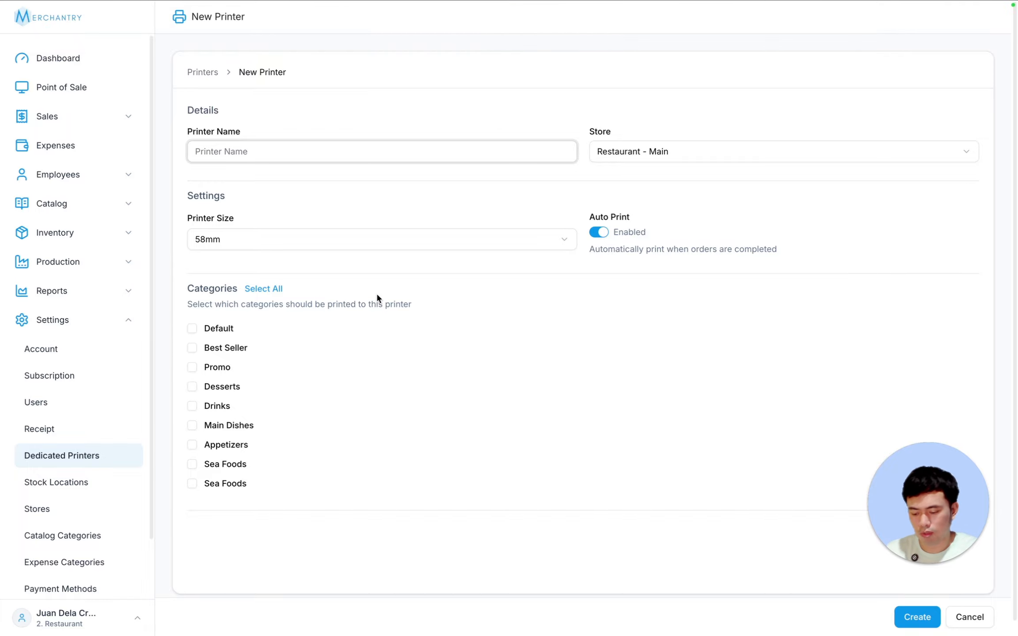
{"action": "type", "text": "Drink"}
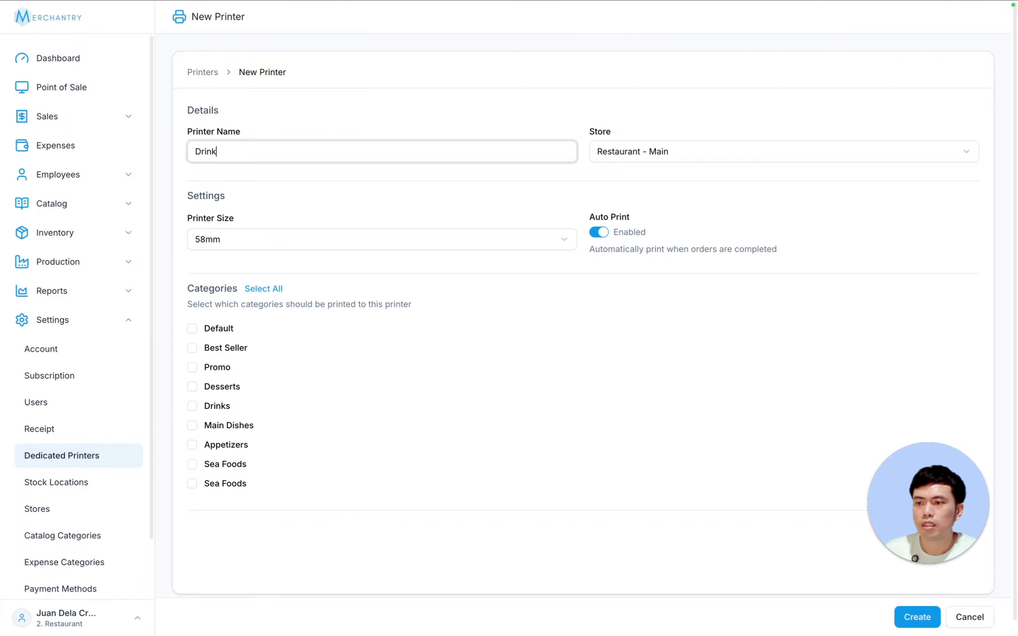
{"action": "type", "text": "s"}
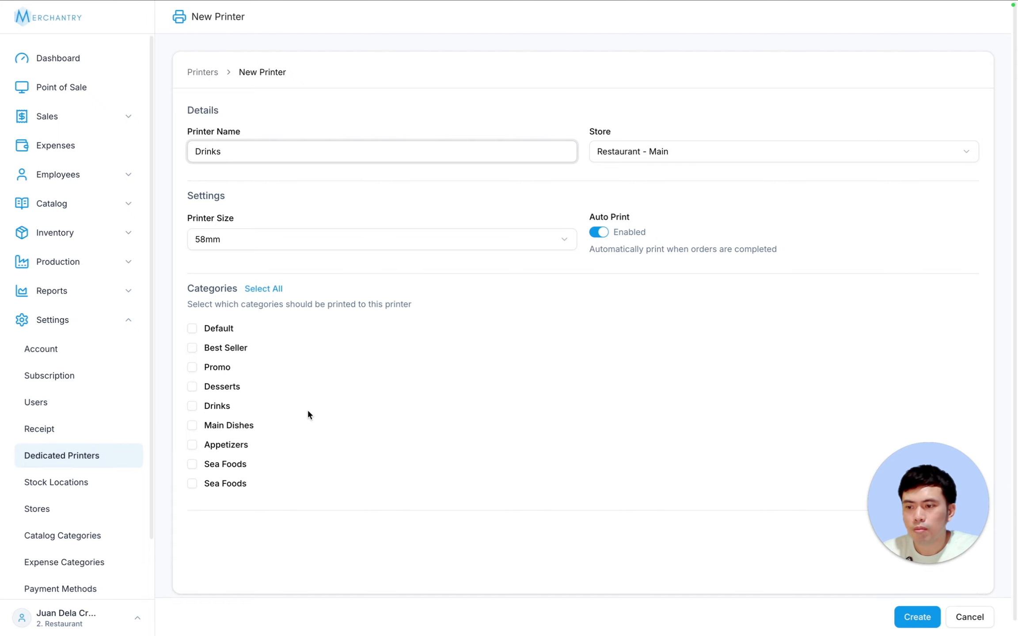
{"action": "left_click", "coordinate": [195, 407]}
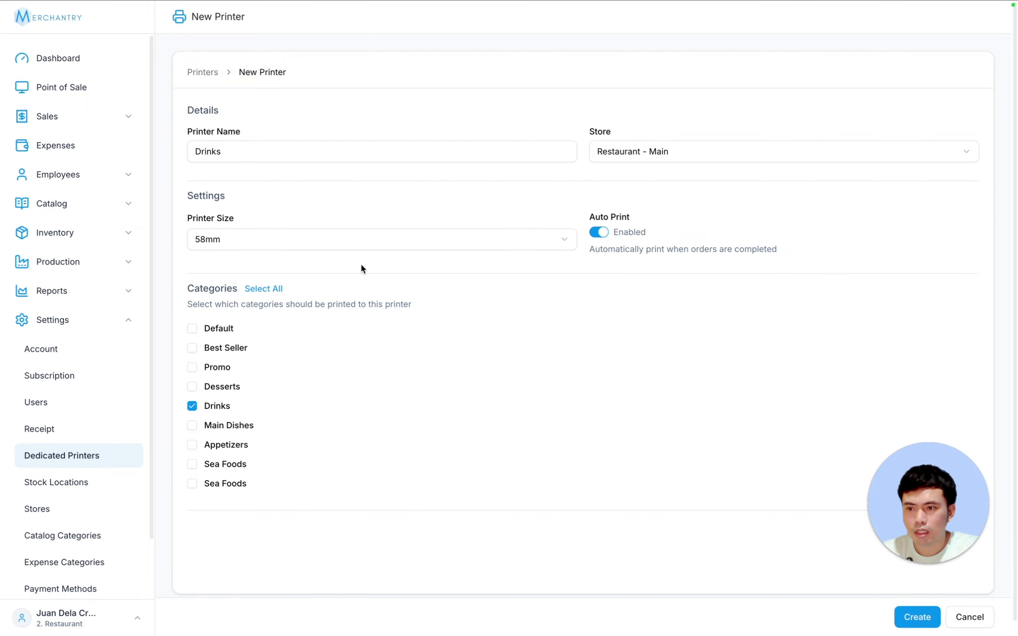
{"action": "left_click", "coordinate": [312, 238]}
{"action": "left_click", "coordinate": [272, 285]}
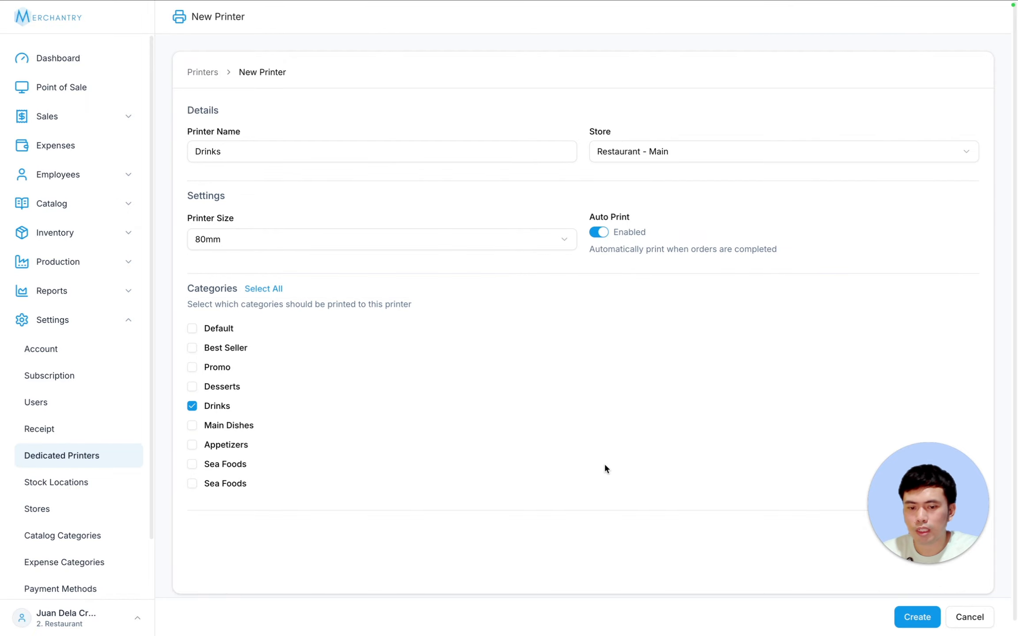
{"action": "left_click", "coordinate": [914, 618]}
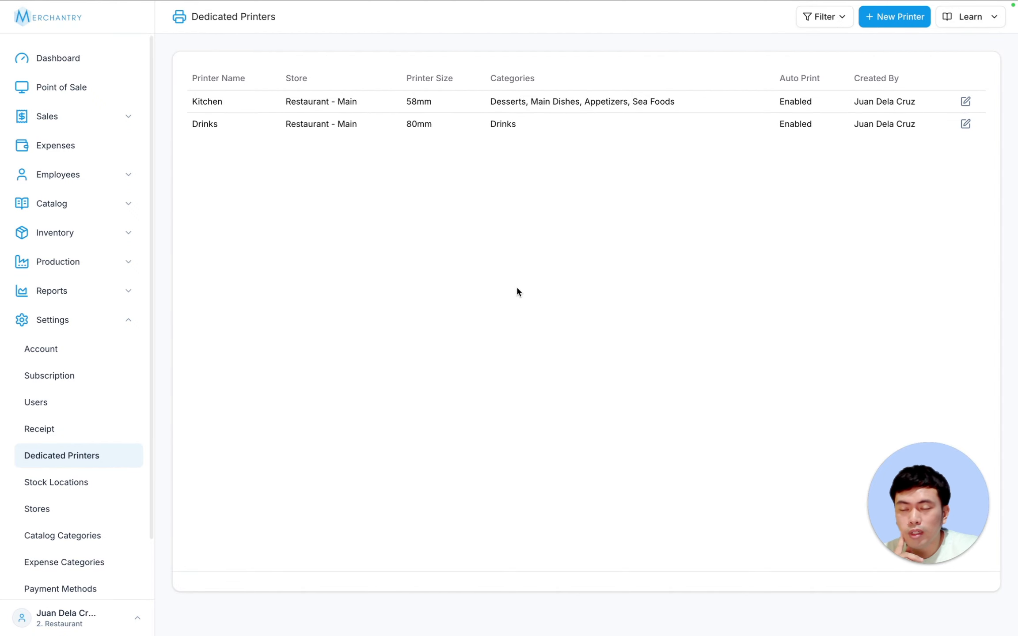
- Open Point of Sale for Restaurant - Main with an empty order
{"action": "left_click", "coordinate": [94, 95]}
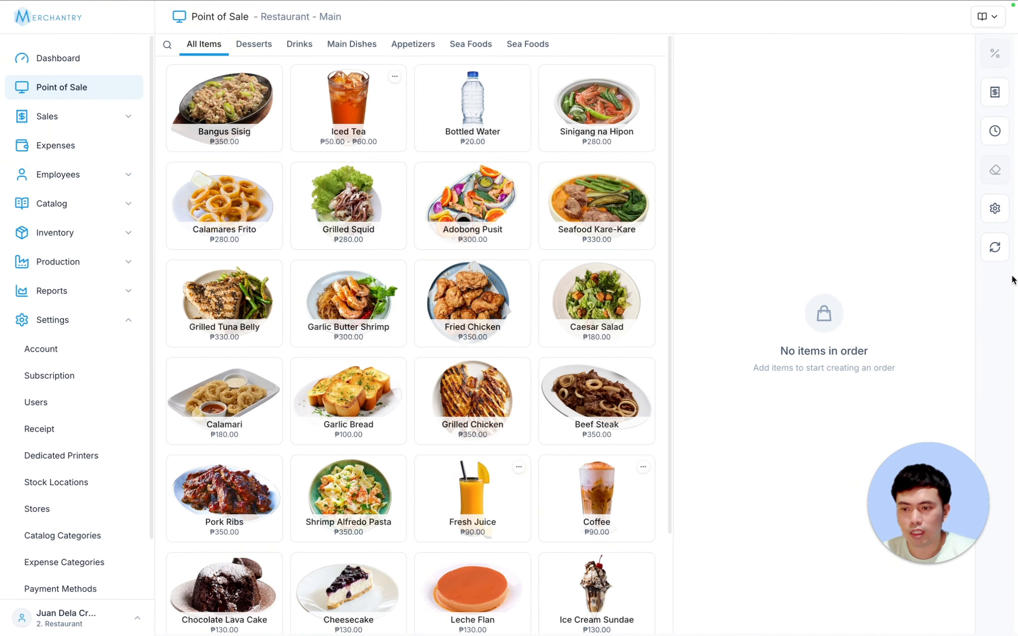
{"action": "left_click_drag", "start_coordinate": [948, 520], "coordinate": [963, 520]}
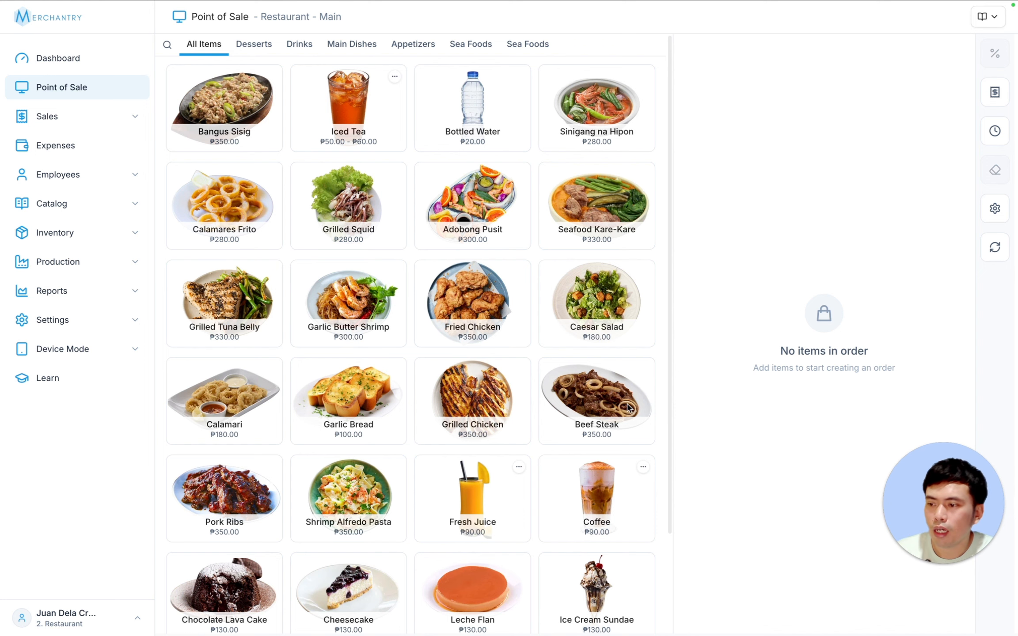
- Start a new user, clear the autofilled e-mail, and choose the Customer Display role
{"action": "left_click", "coordinate": [68, 324]}
{"action": "left_click", "coordinate": [67, 414]}
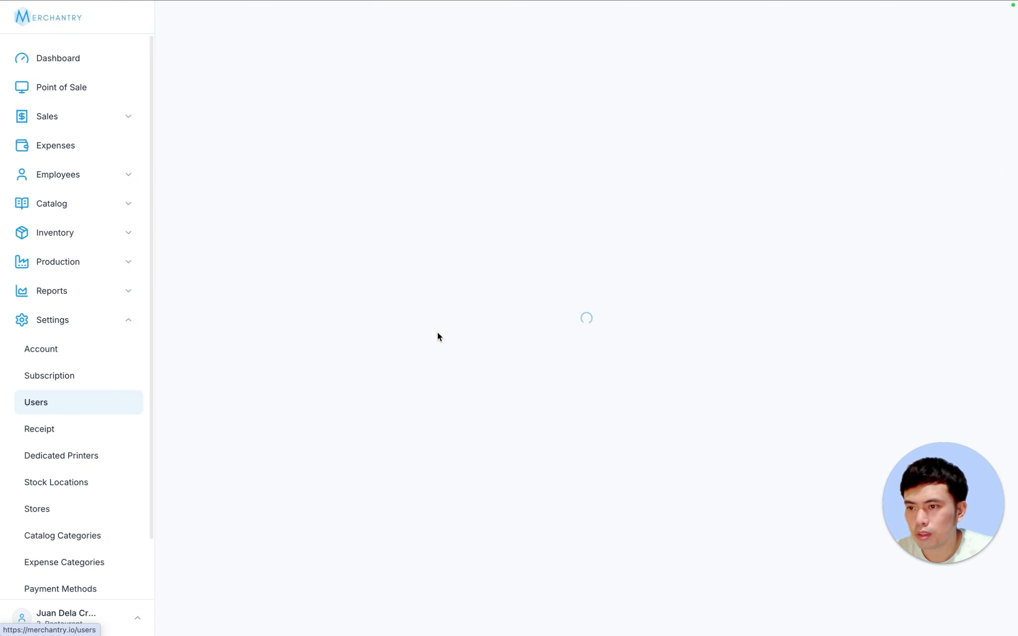
{"action": "left_click", "coordinate": [248, 208]}
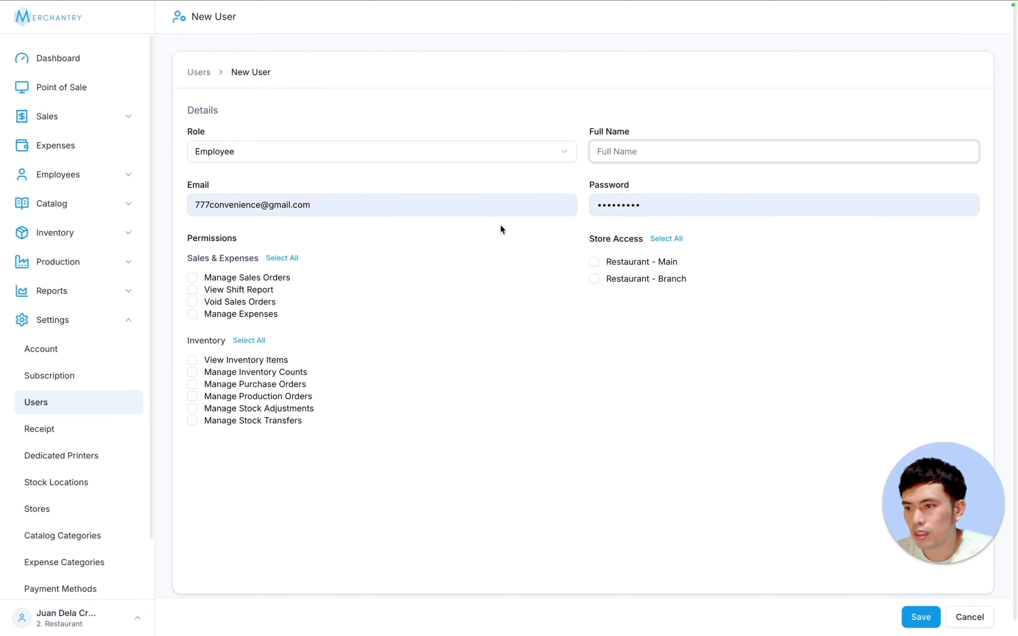
{"action": "triple_click", "coordinate": [371, 204]}
{"action": "key", "text": "BackSpace"}
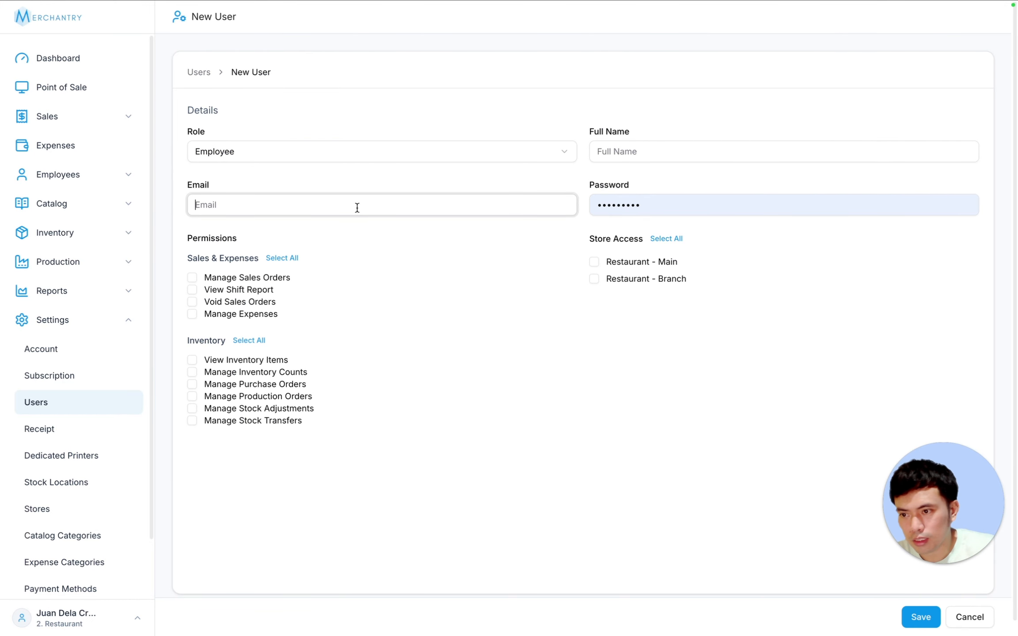
{"action": "left_click", "coordinate": [264, 160]}
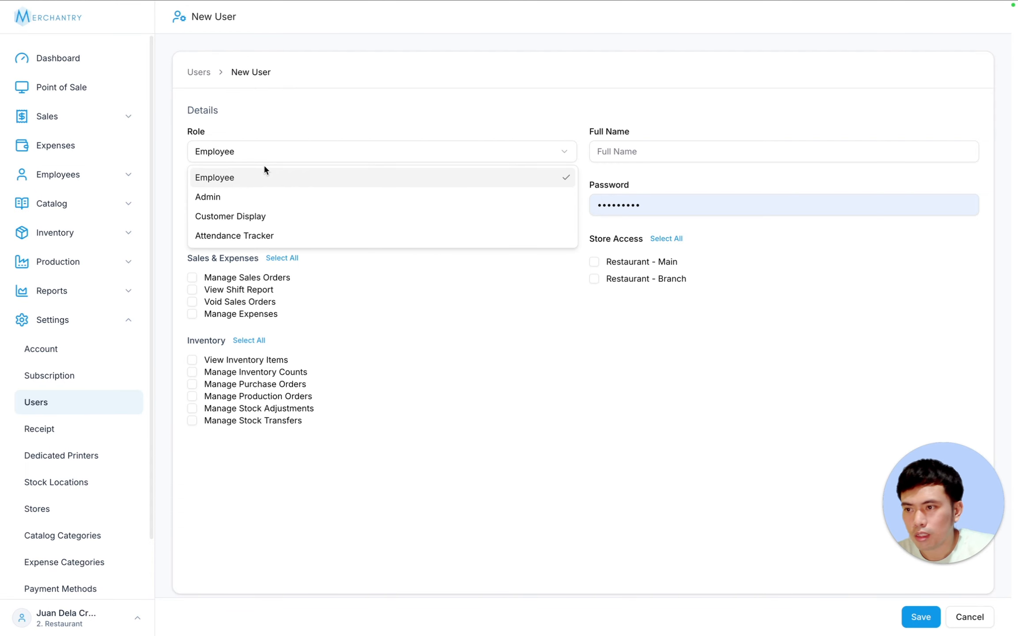
{"action": "left_click", "coordinate": [265, 217]}
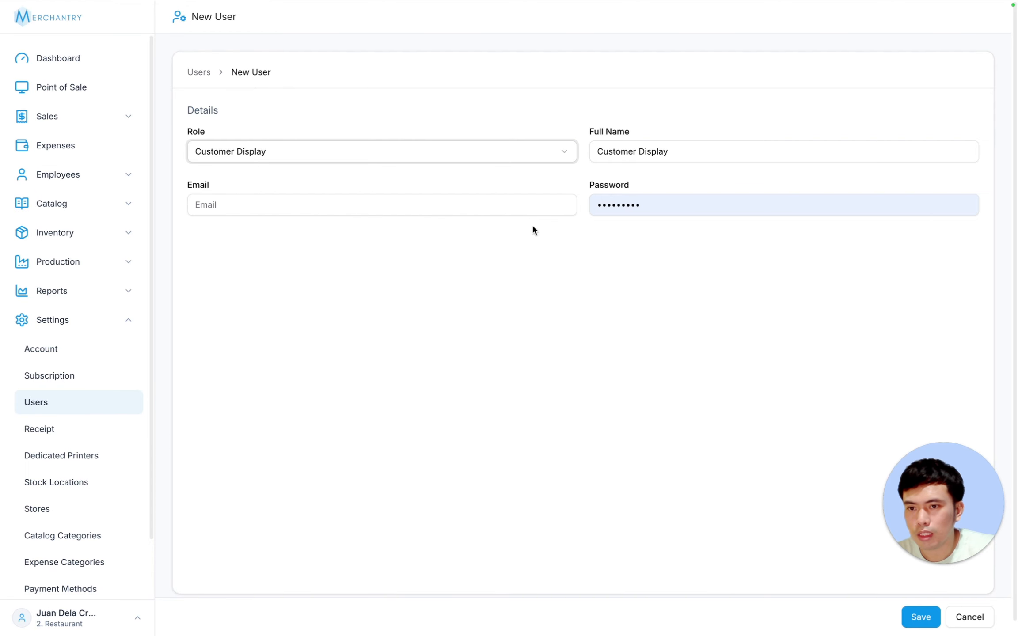
- Enter the display account's login e-mail and password, then save the user
{"action": "left_click", "coordinate": [278, 205]}
{"action": "type", "text": "c"}
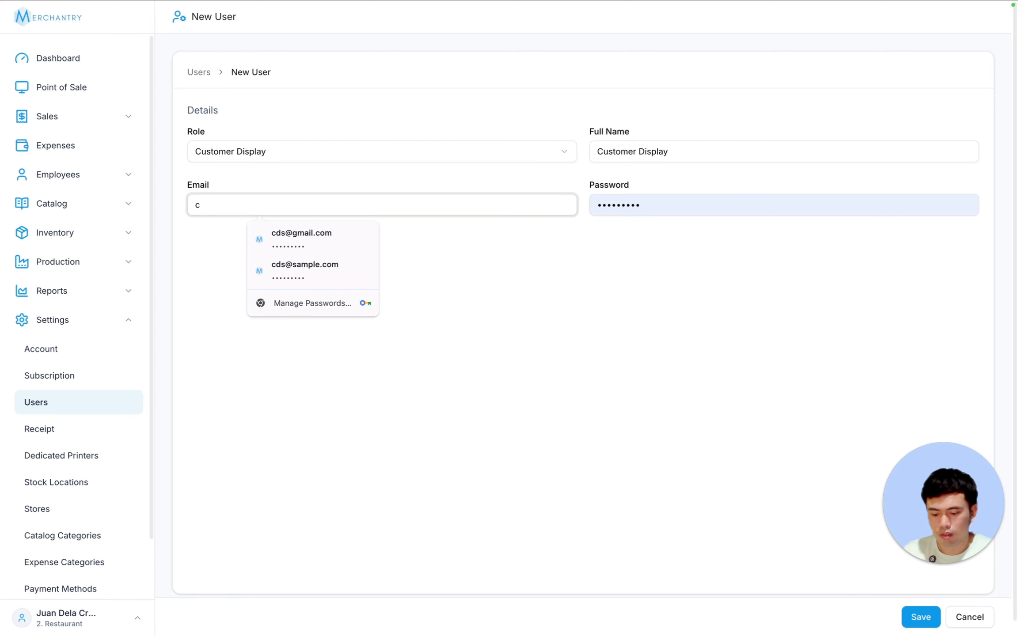
{"action": "key", "text": "BackSpace"}
{"action": "type", "text": "display"}
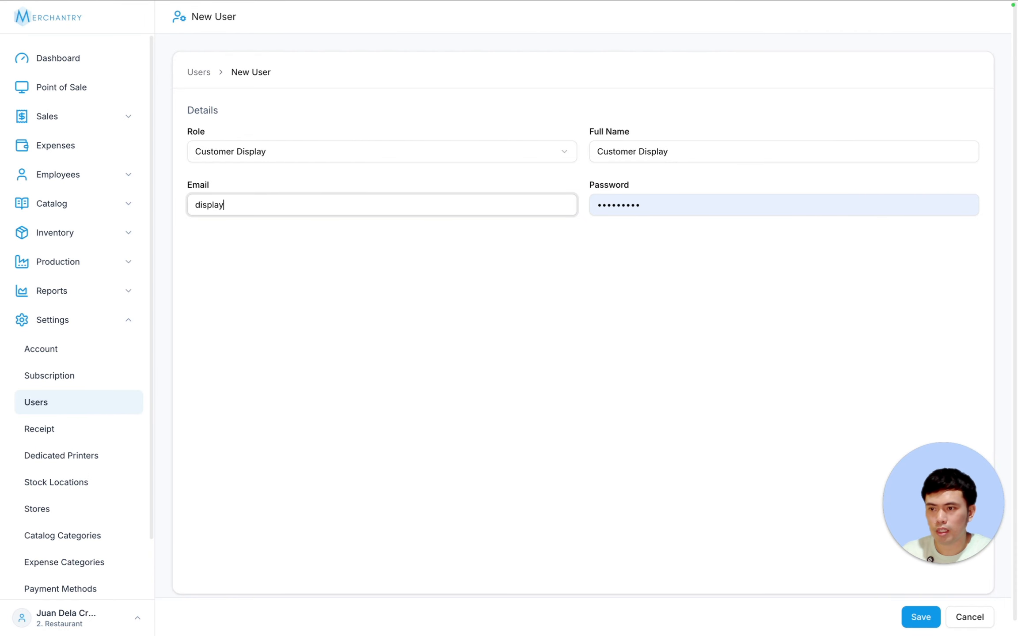
{"action": "type", "text": "@sample.com"}
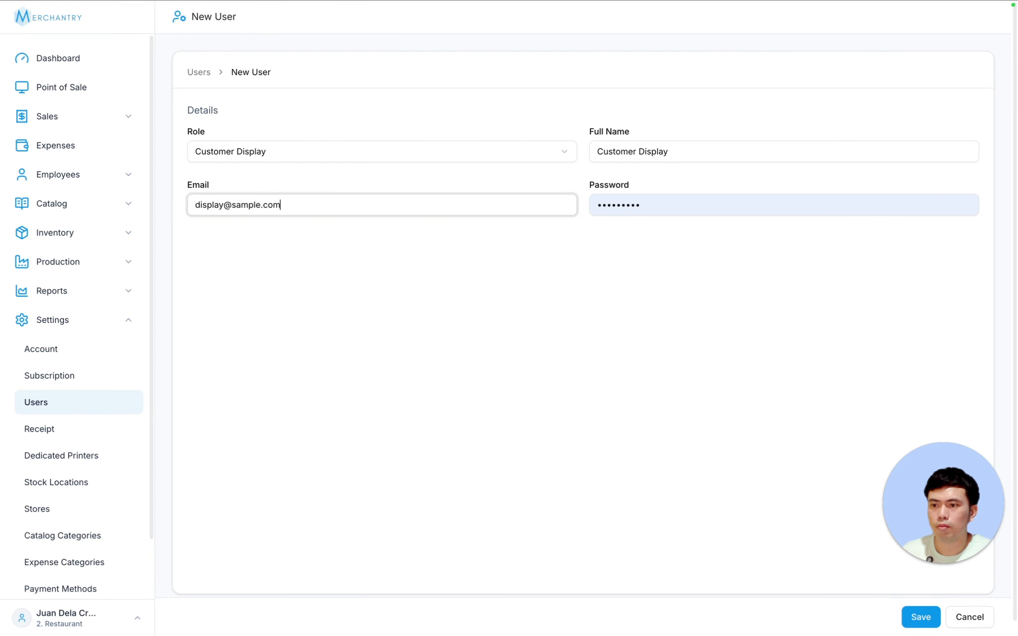
{"action": "key", "text": "Tab"}
{"action": "type", "text": "•••••"}
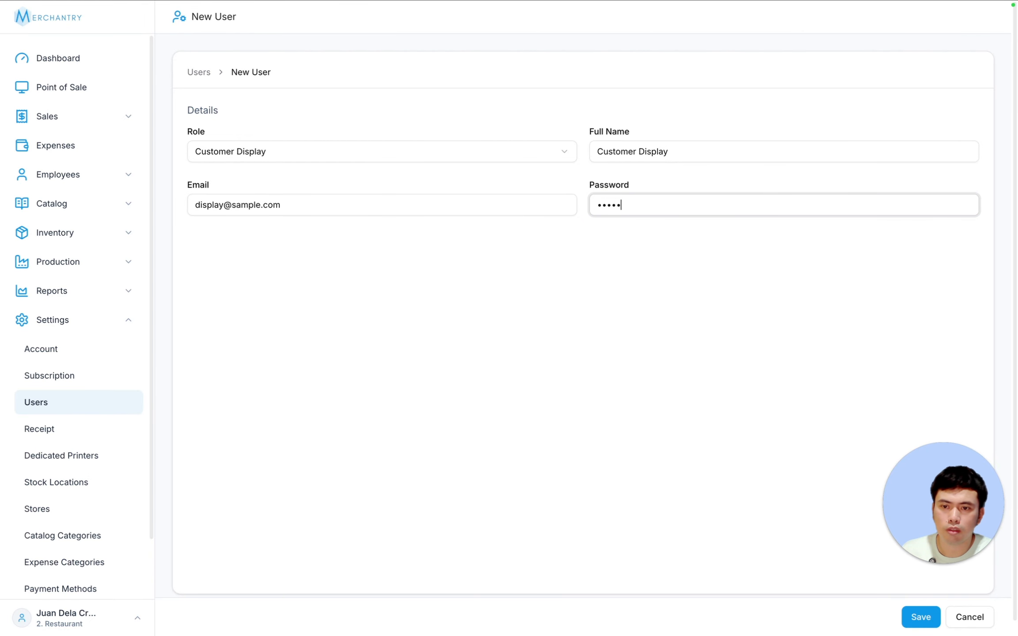
{"action": "type", "text": "••••"}
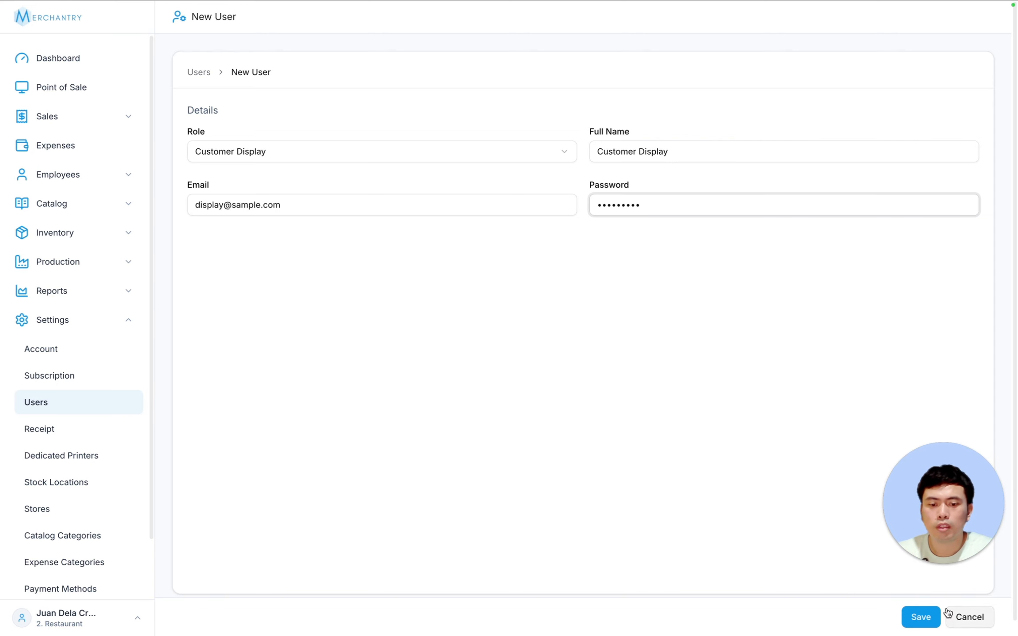
{"action": "left_click", "coordinate": [923, 616]}
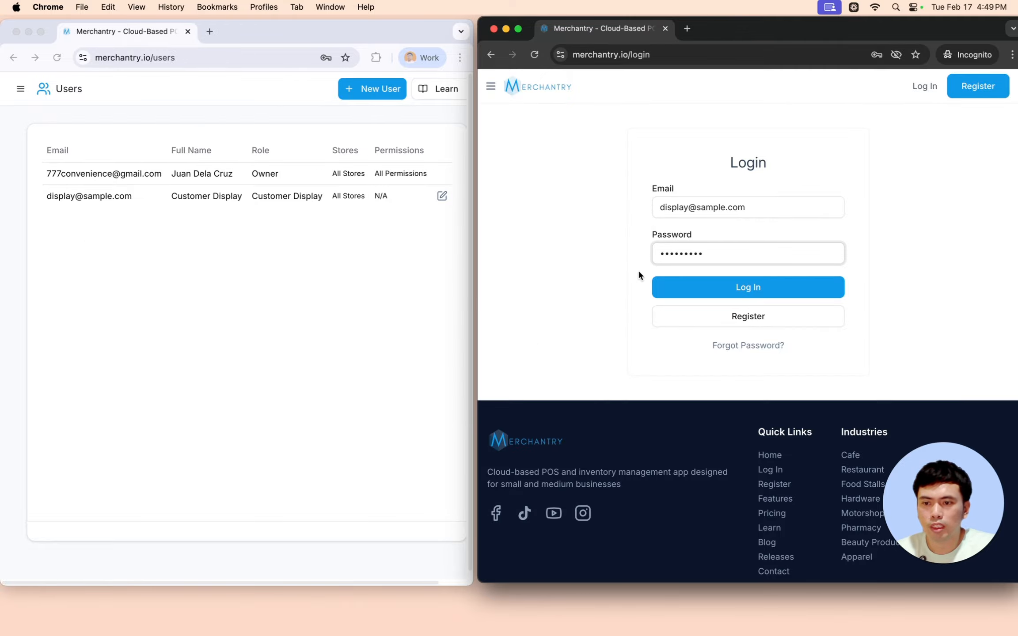
- Return to the owner's window and enable Customer Display under Device Mode
{"action": "left_click", "coordinate": [149, 337]}
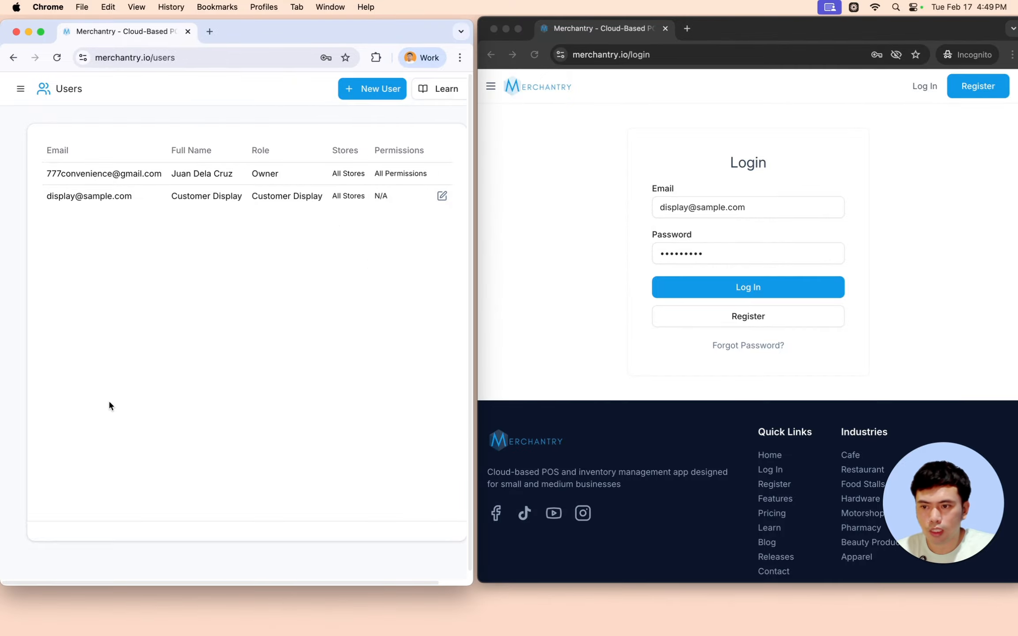
{"action": "left_click", "coordinate": [575, 190]}
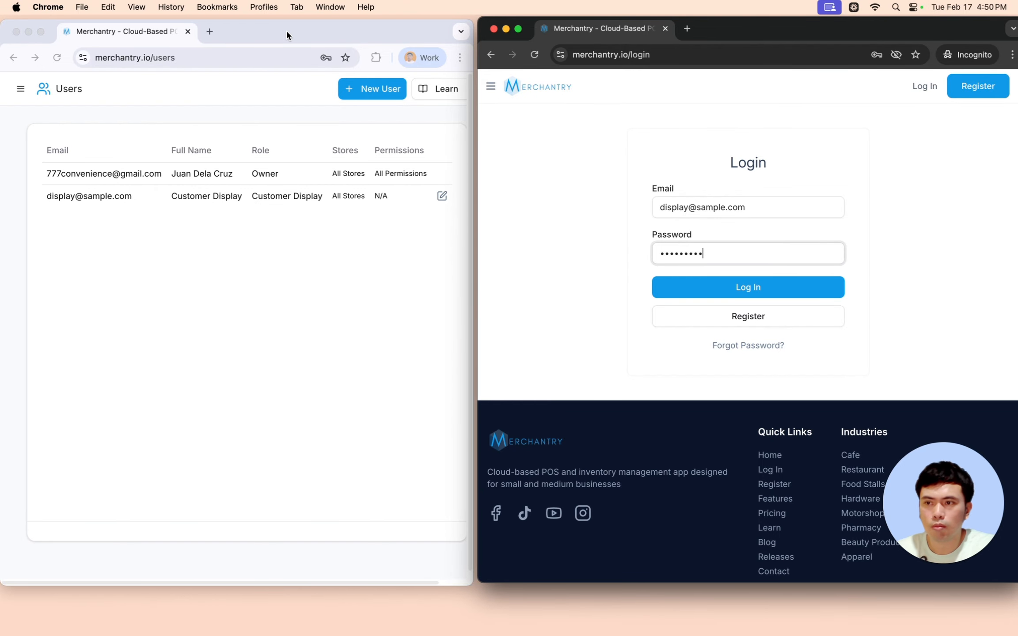
{"action": "mouse_move", "coordinate": [287, 31]}
{"action": "left_mouse_down"}
{"action": "mouse_move", "coordinate": [312, 31]}
{"action": "mouse_move", "coordinate": [285, 30]}
{"action": "left_mouse_up"}
{"action": "left_click", "coordinate": [19, 88]}
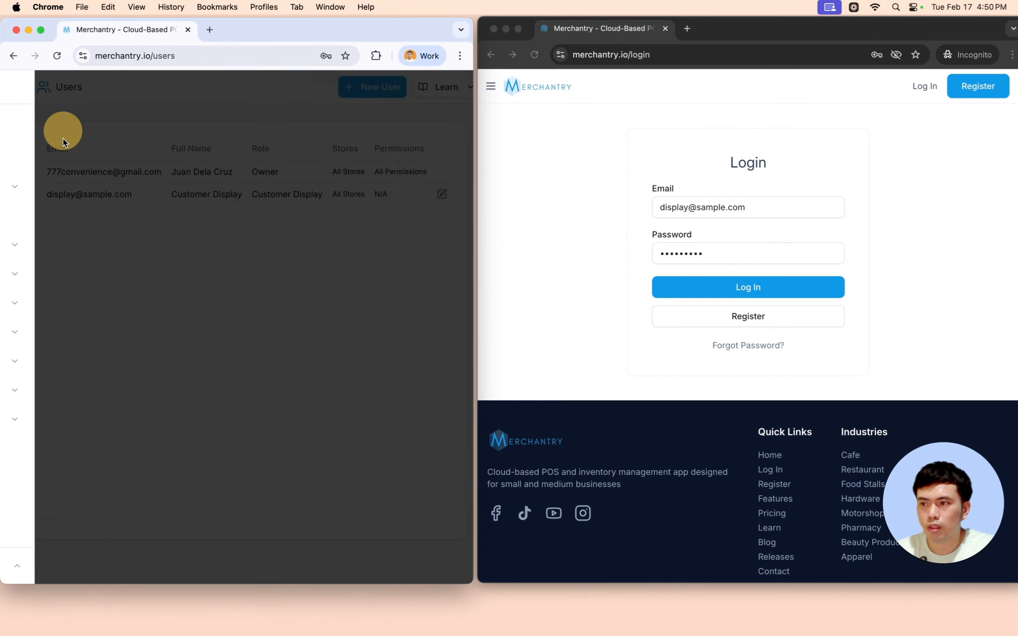
{"action": "left_click", "coordinate": [107, 424]}
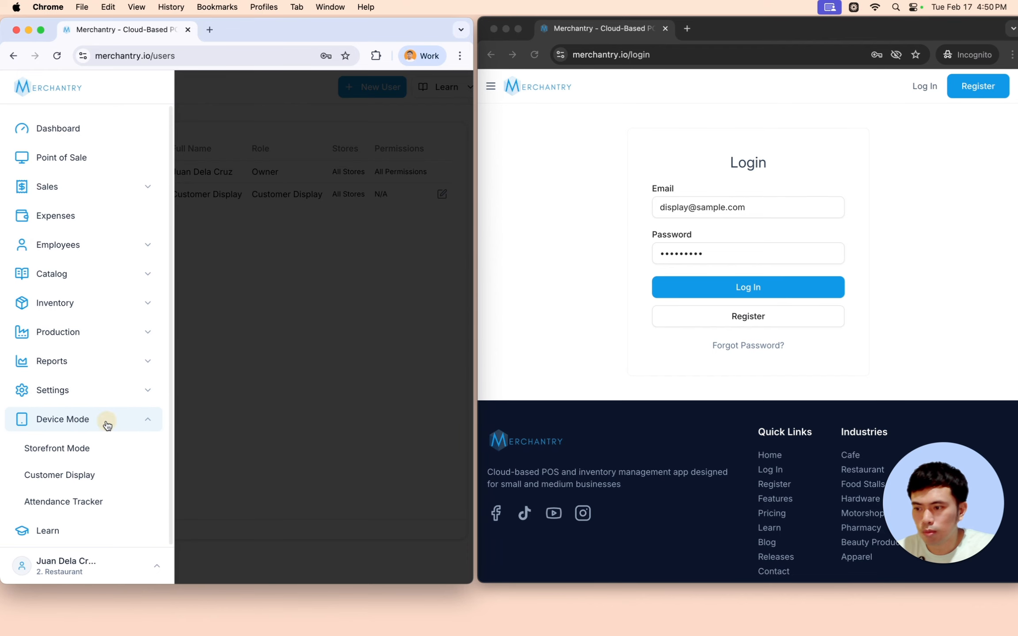
{"action": "left_click", "coordinate": [99, 477]}
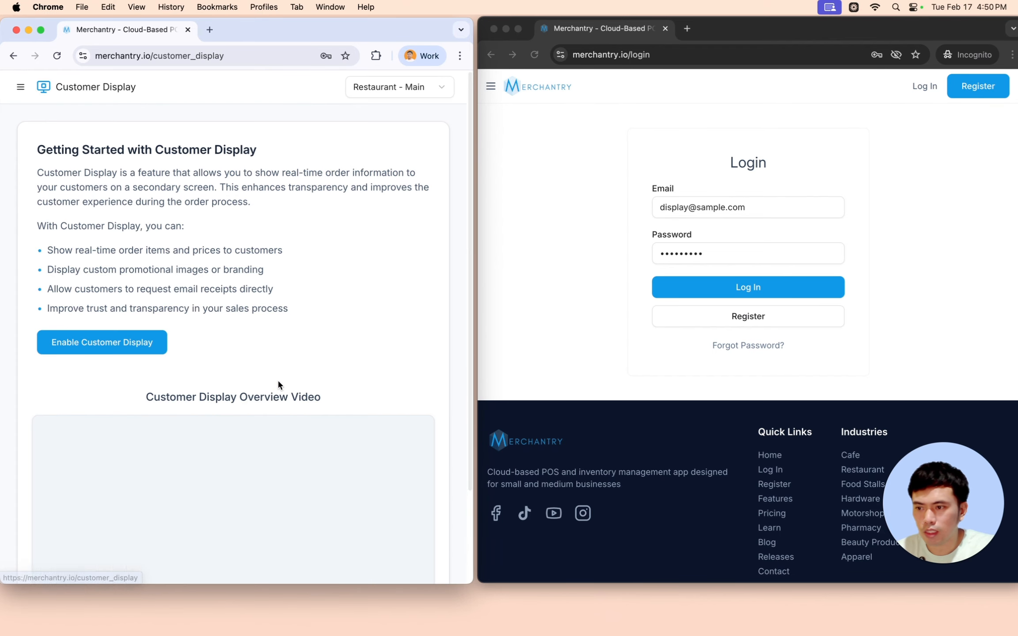
{"action": "left_click", "coordinate": [114, 346]}
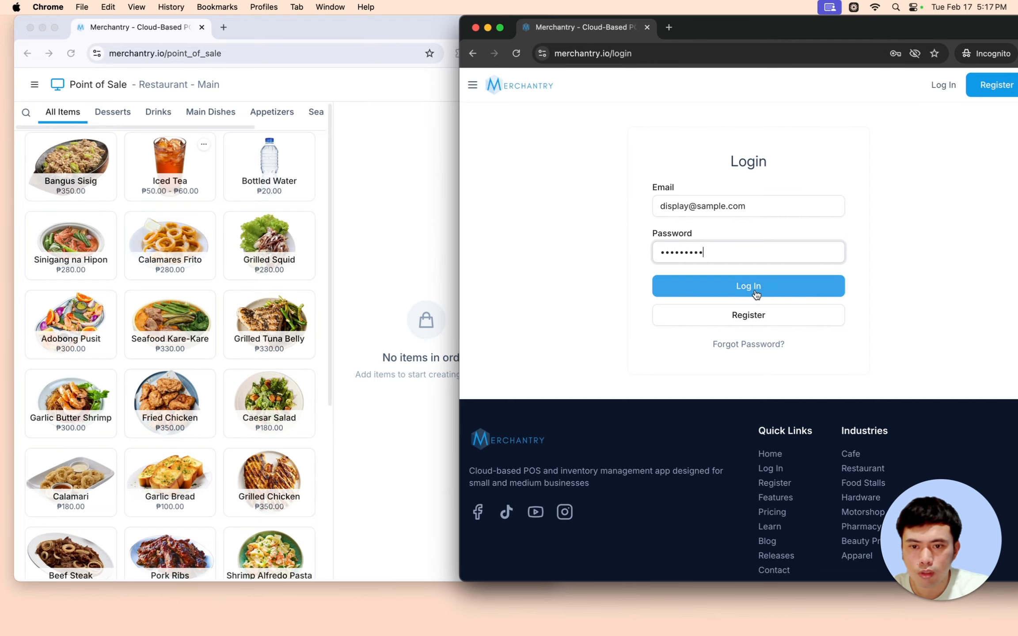
- Log in as the customer display account and set its store to Branch, then back to Restaurant - Main
{"action": "left_click", "coordinate": [769, 289]}
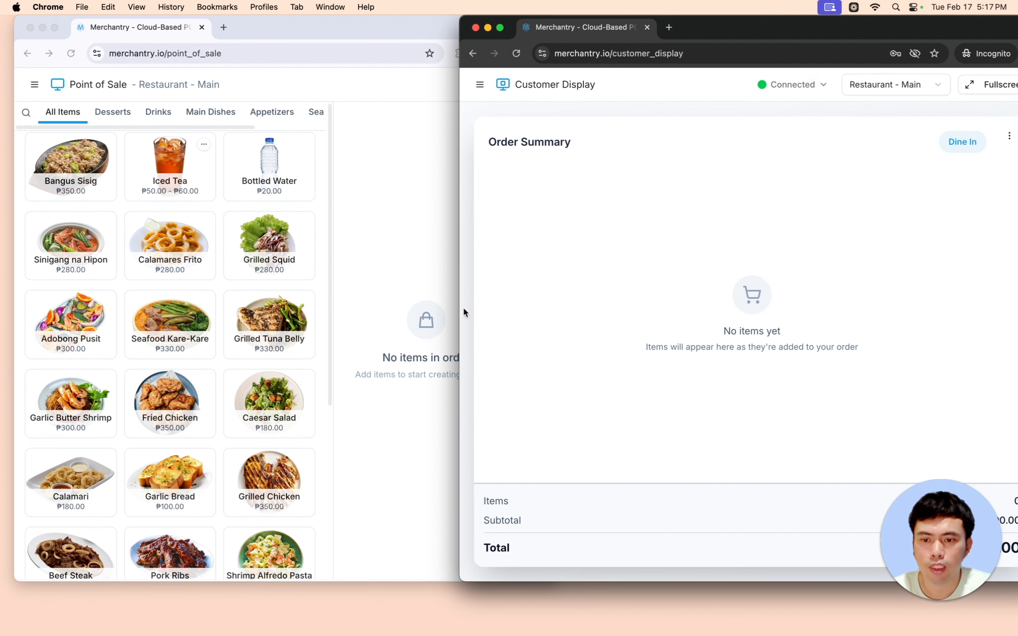
{"action": "left_click", "coordinate": [906, 86]}
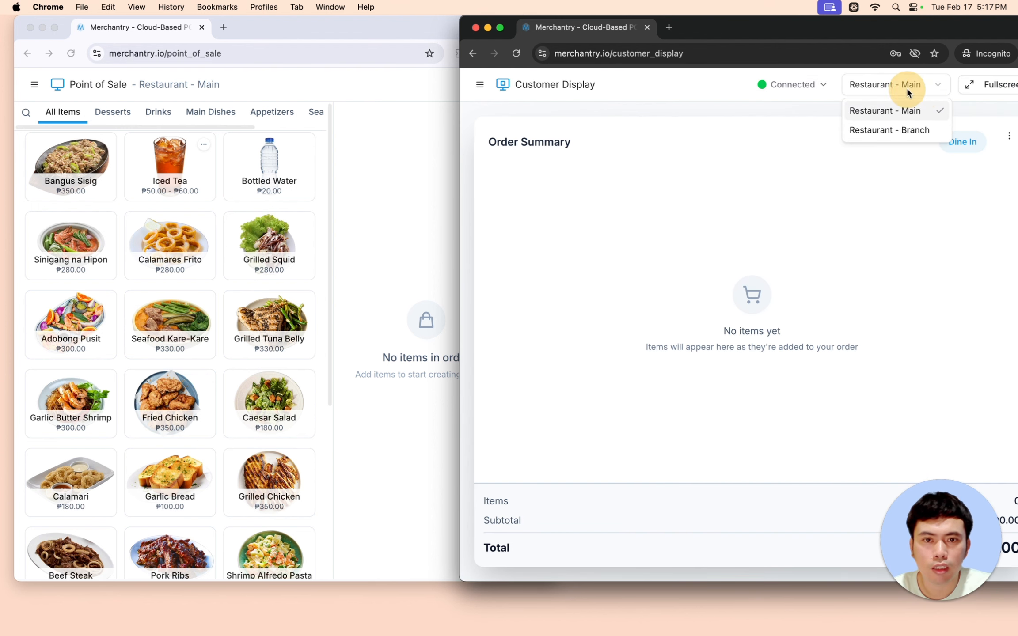
{"action": "left_click", "coordinate": [891, 126]}
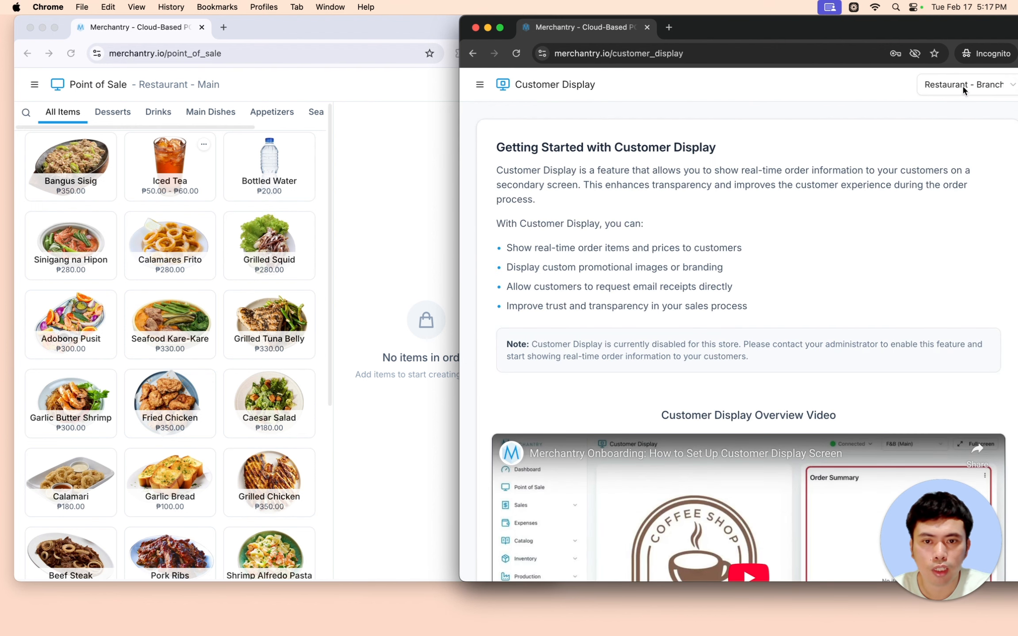
{"action": "left_click", "coordinate": [986, 88]}
{"action": "left_click", "coordinate": [970, 109]}
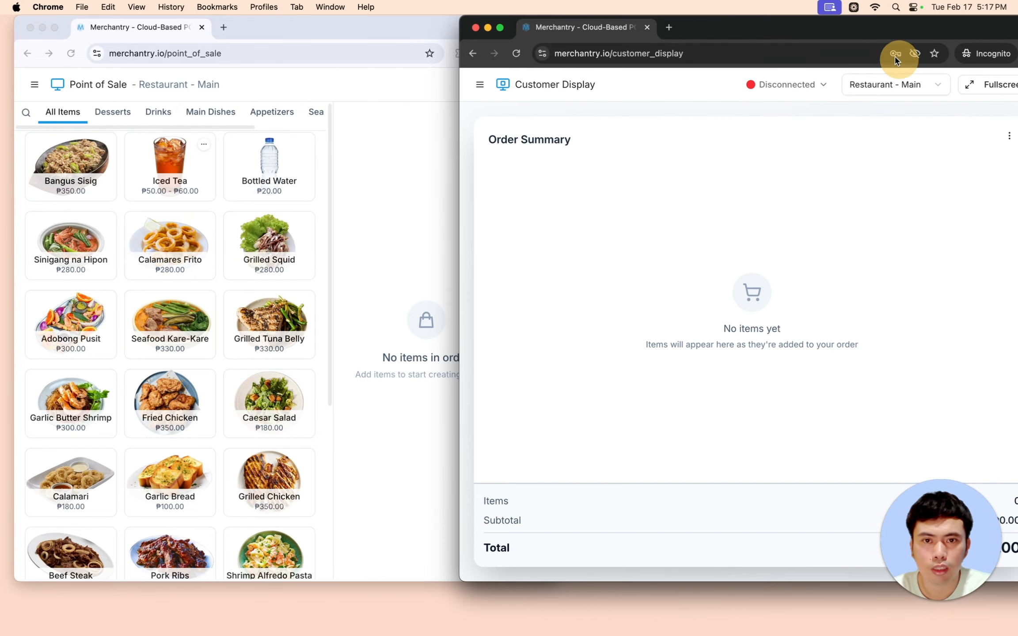
- Put the customer display into fullscreen, then return to the point of sale window
{"action": "left_click_drag", "start_coordinate": [875, 27], "coordinate": [789, 27]}
{"action": "left_click", "coordinate": [897, 92]}
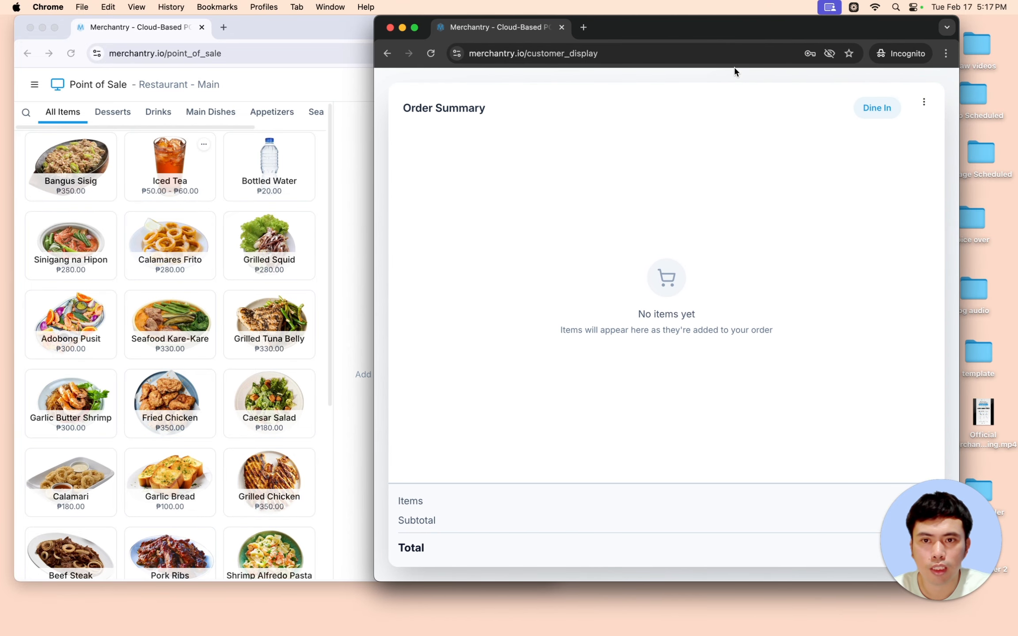
{"action": "left_click_drag", "start_coordinate": [715, 32], "coordinate": [777, 32]}
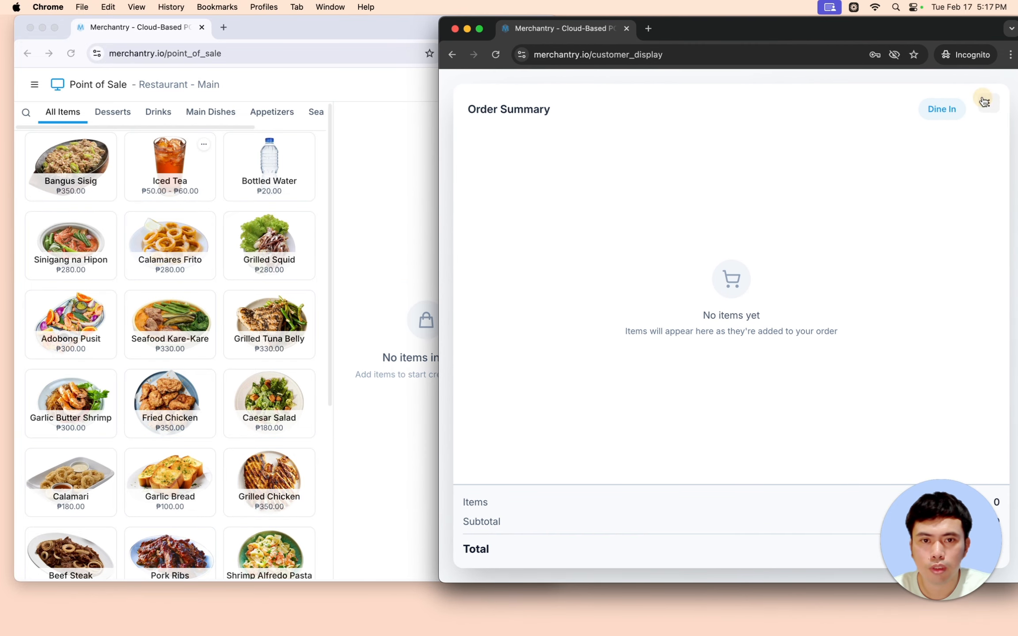
{"action": "left_click", "coordinate": [990, 104]}
{"action": "left_click", "coordinate": [937, 132]}
{"action": "left_click", "coordinate": [951, 89]}
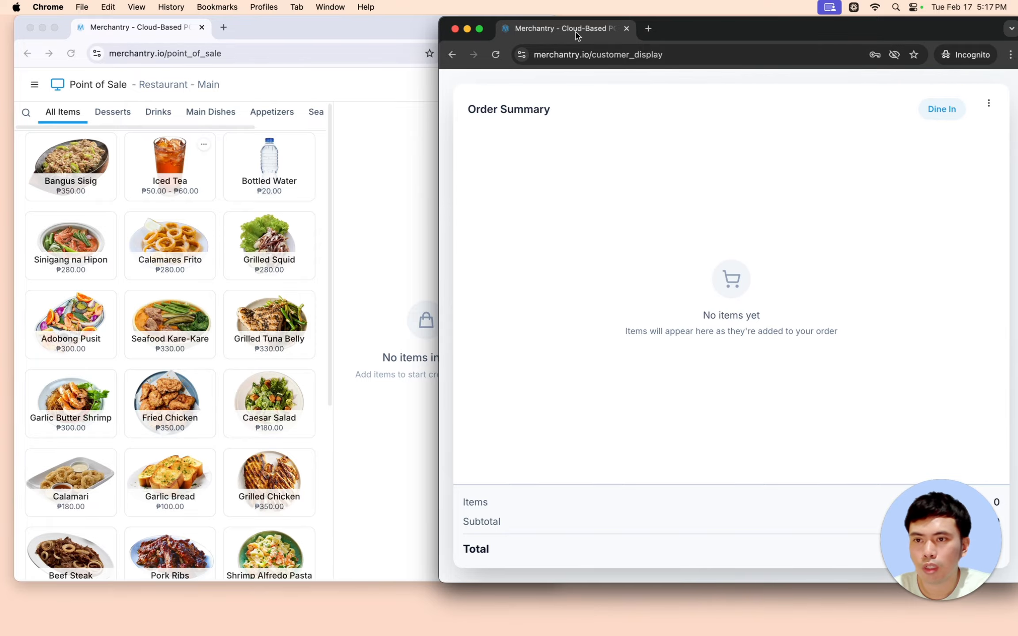
{"action": "left_click", "coordinate": [256, 67]}
- Add Bottled Water to the order and refresh the customer display to check it
{"action": "left_click", "coordinate": [243, 177]}
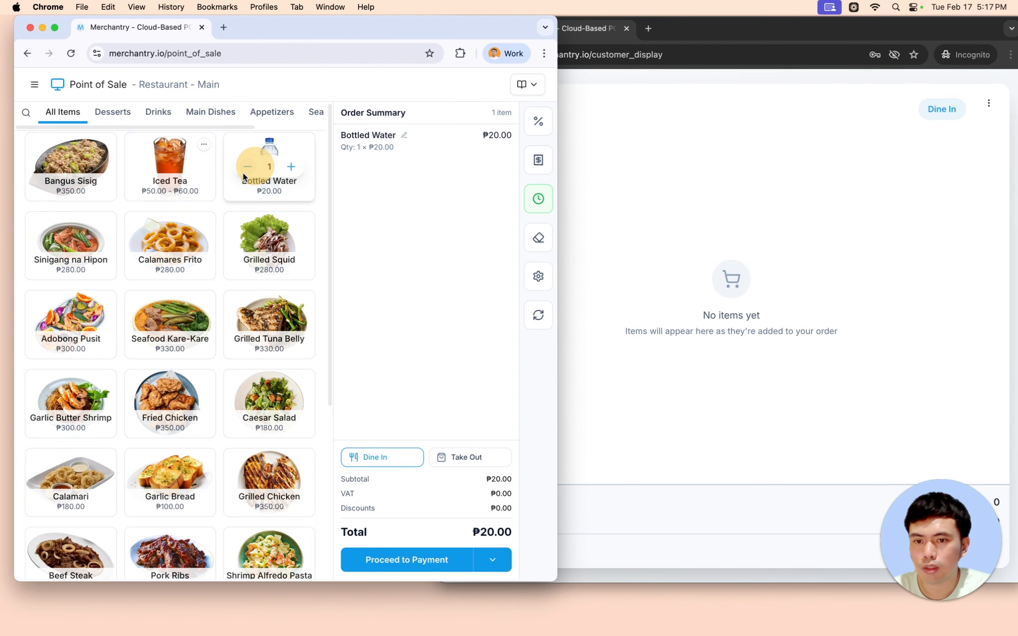
{"action": "left_click", "coordinate": [750, 32]}
{"action": "left_click", "coordinate": [504, 57]}
{"action": "left_click", "coordinate": [172, 251]}
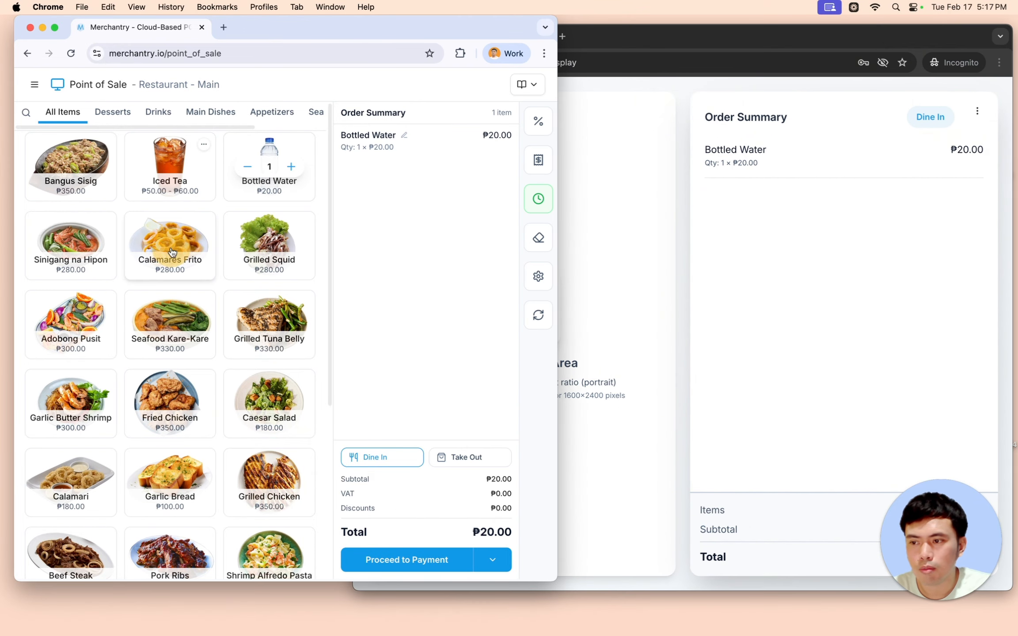
- Add Calamares Frito, Grilled Squid, Tuna Belly, Kare-Kare, Adobong Pusit, Sinigang, Chicken, Caesar Salad, Garlic Shrimp
{"action": "left_click", "coordinate": [173, 251]}
{"action": "left_click", "coordinate": [268, 252]}
{"action": "left_click", "coordinate": [268, 327]}
{"action": "left_click", "coordinate": [170, 327]}
{"action": "left_click", "coordinate": [71, 327]}
{"action": "left_click", "coordinate": [66, 276]}
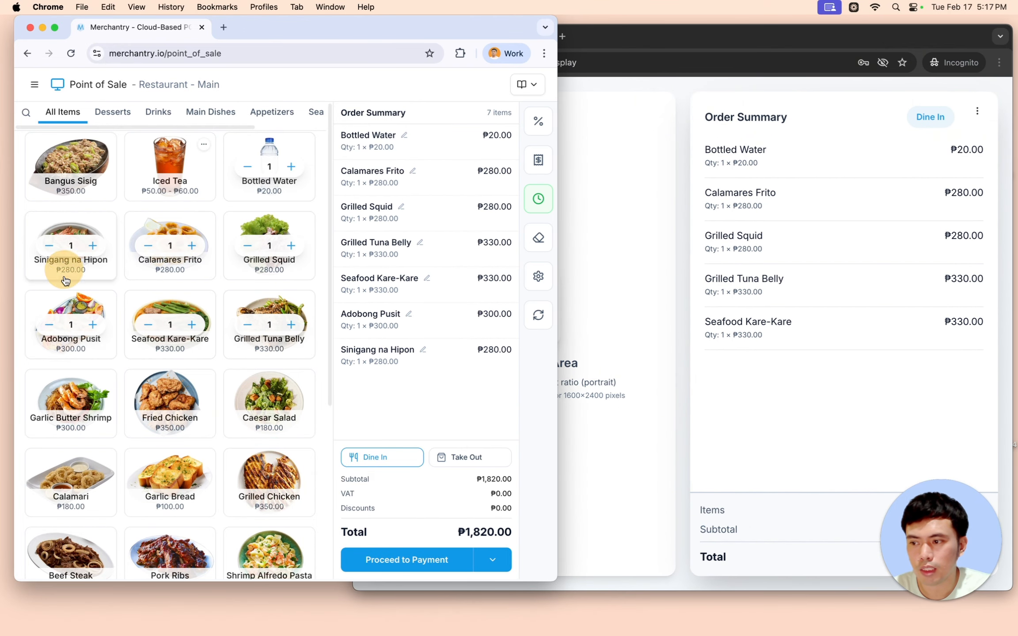
{"action": "left_click", "coordinate": [171, 397]}
{"action": "left_click", "coordinate": [267, 398]}
{"action": "left_click", "coordinate": [71, 397]}
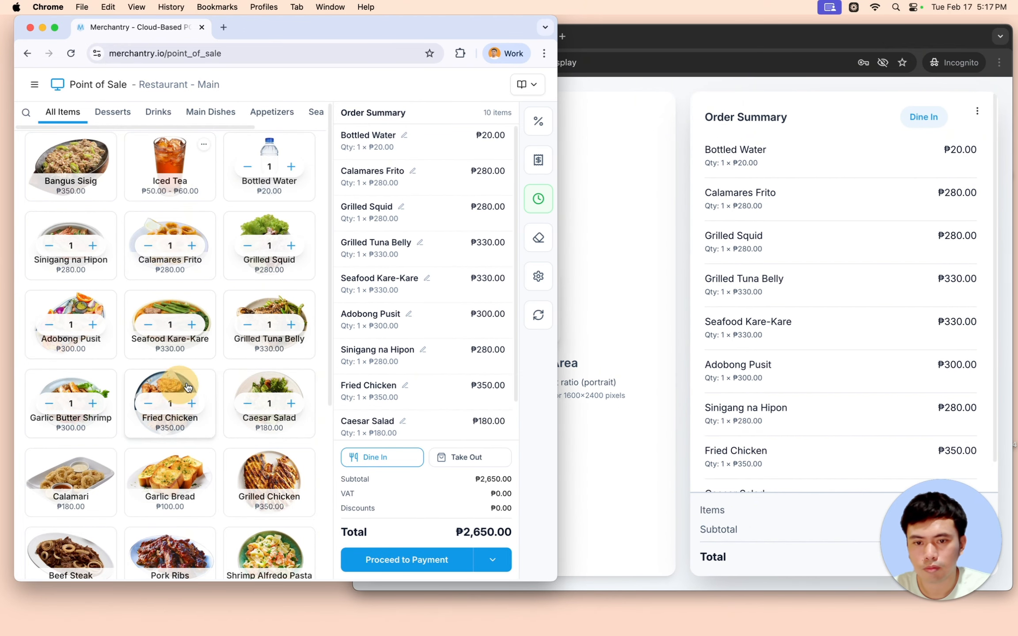
{"action": "left_click", "coordinate": [650, 30]}
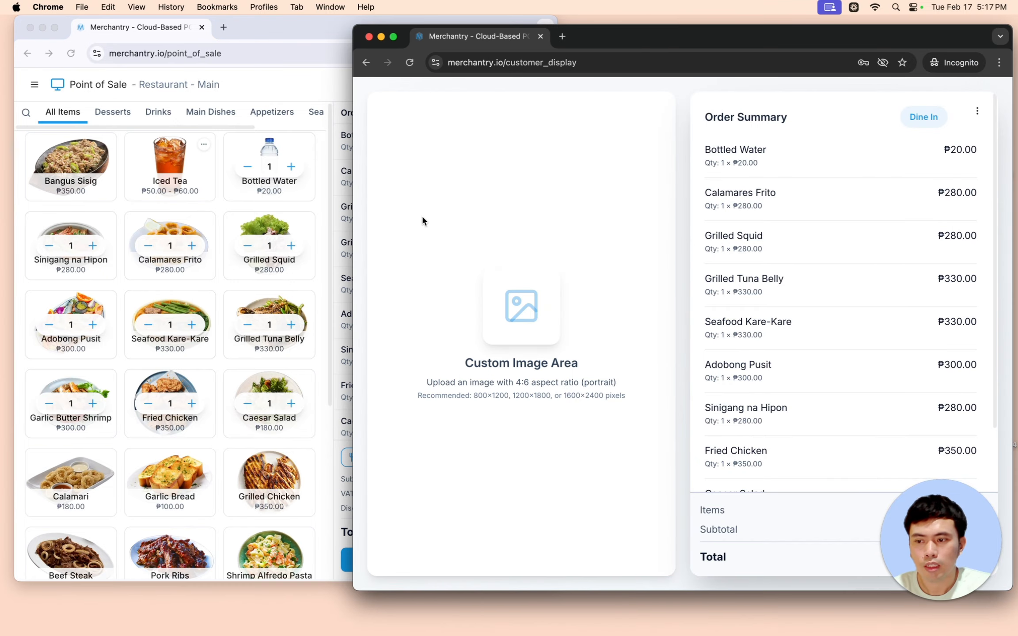
{"action": "left_click", "coordinate": [348, 113]}
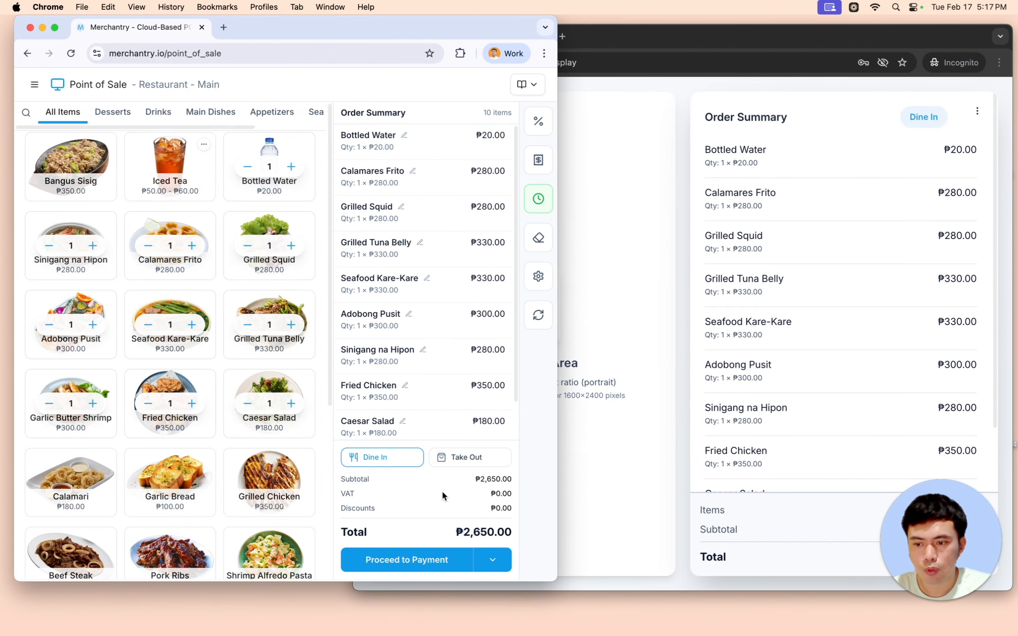
- Create the ₱2,650 cash order, view the thank-you screen, and return to an empty Point of Sale
{"action": "left_click", "coordinate": [416, 559]}
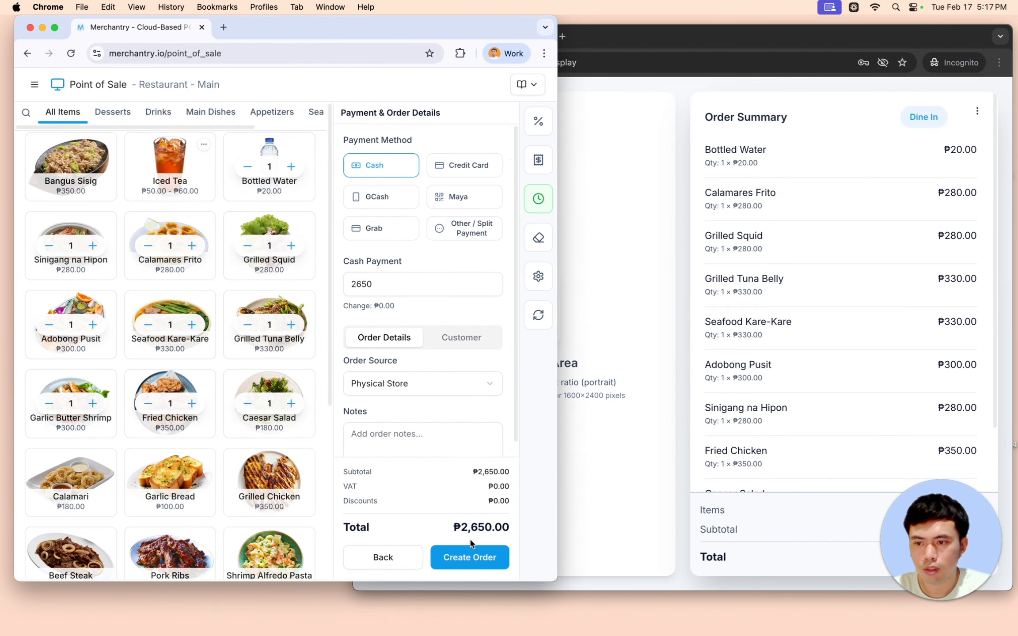
{"action": "left_click", "coordinate": [467, 558]}
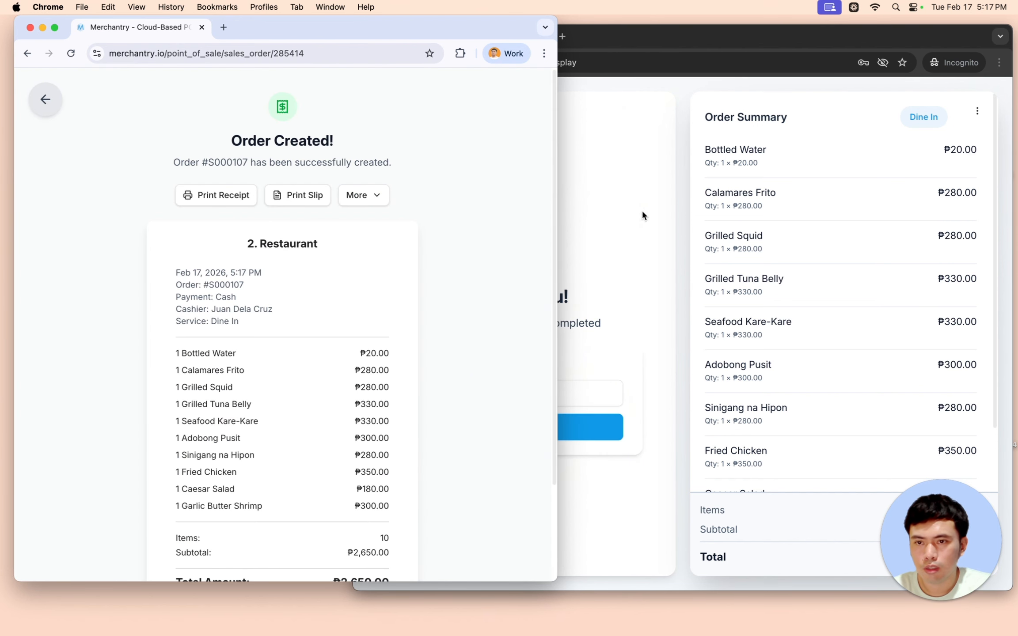
{"action": "left_click", "coordinate": [659, 41]}
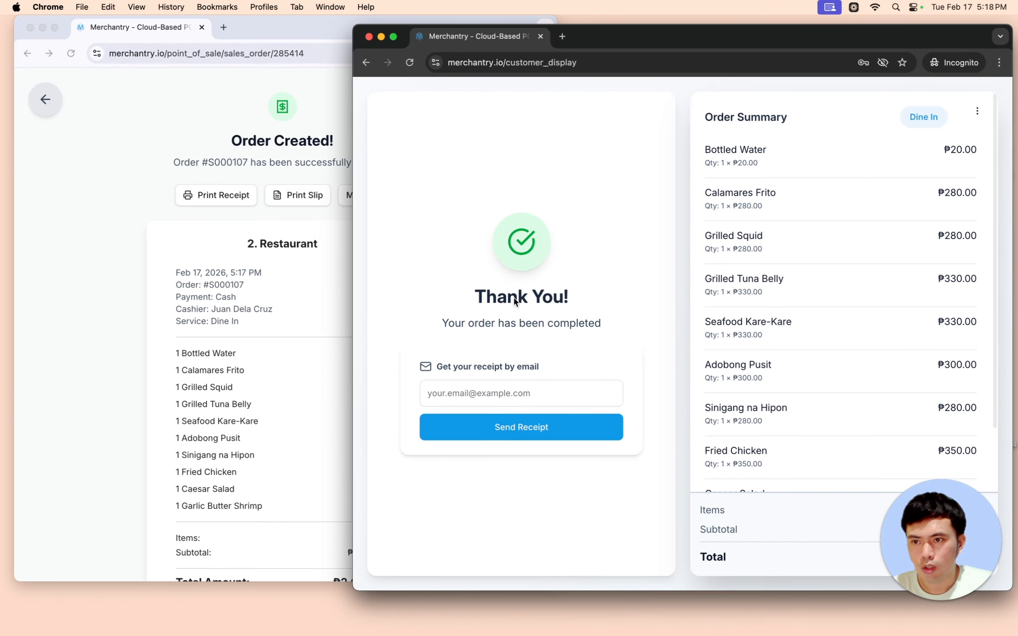
{"action": "left_click_drag", "start_coordinate": [625, 37], "coordinate": [622, 34]}
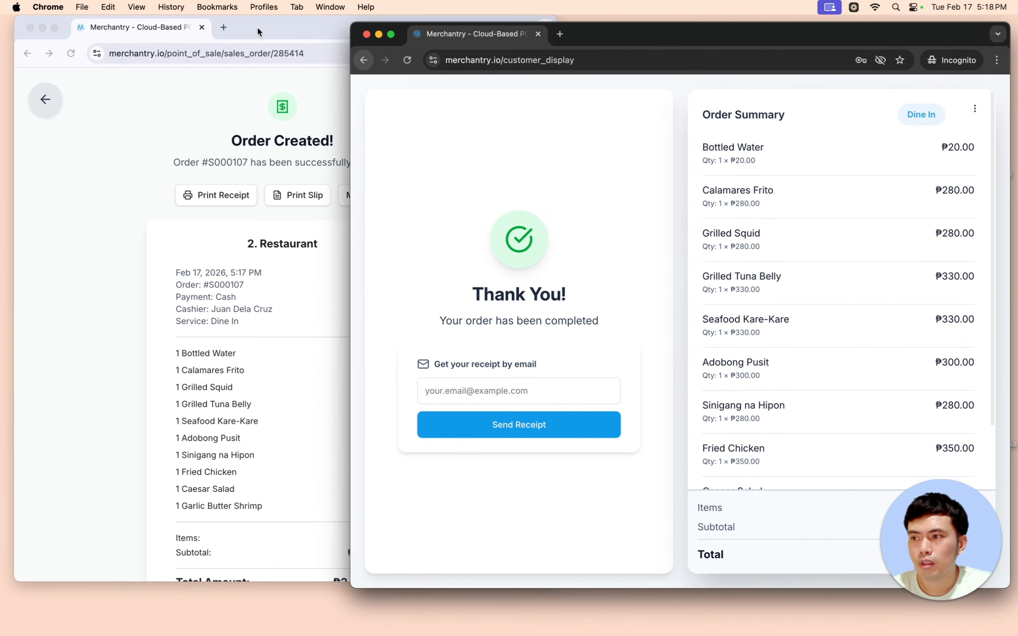
{"action": "left_click", "coordinate": [61, 98]}
{"action": "left_click", "coordinate": [45, 99]}
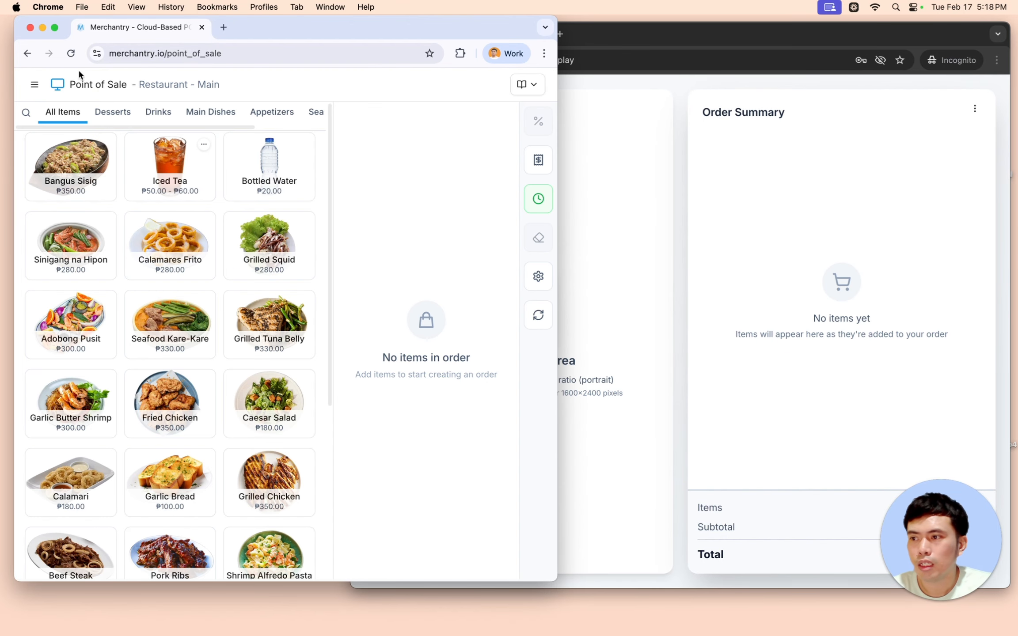
- Upload cds-logo.png as the image on the Customer Display page
{"action": "left_click", "coordinate": [30, 86]}
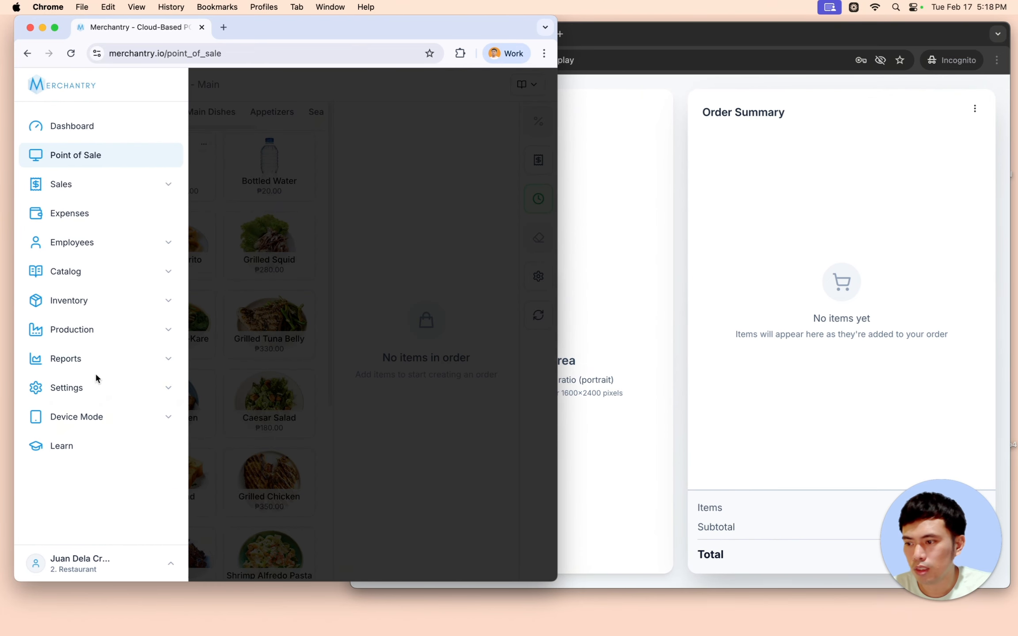
{"action": "left_click", "coordinate": [98, 421]}
{"action": "left_click", "coordinate": [100, 472]}
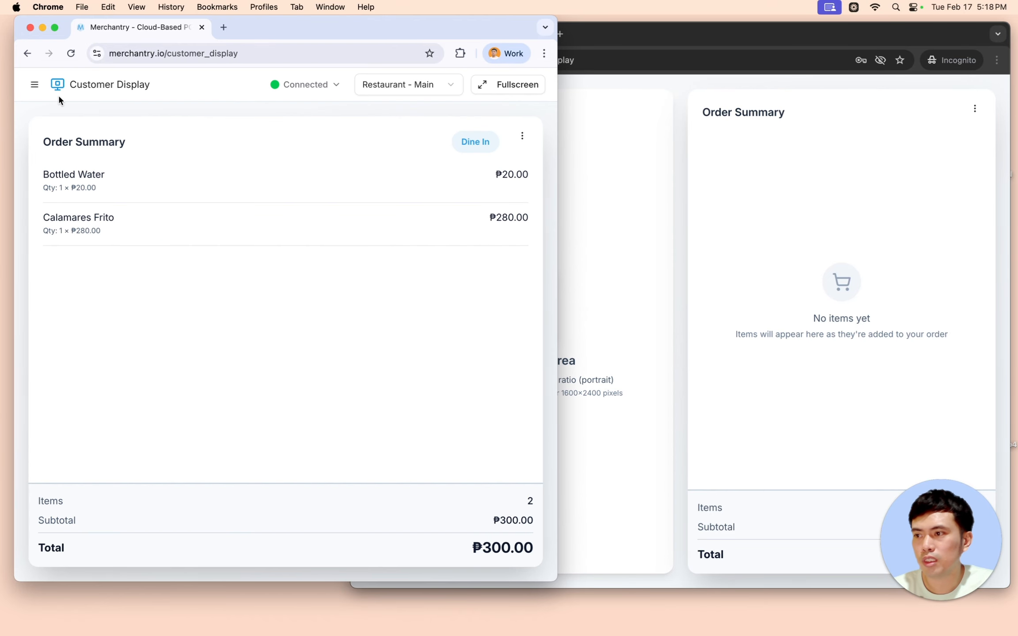
{"action": "left_click_drag", "start_coordinate": [559, 131], "coordinate": [741, 133]}
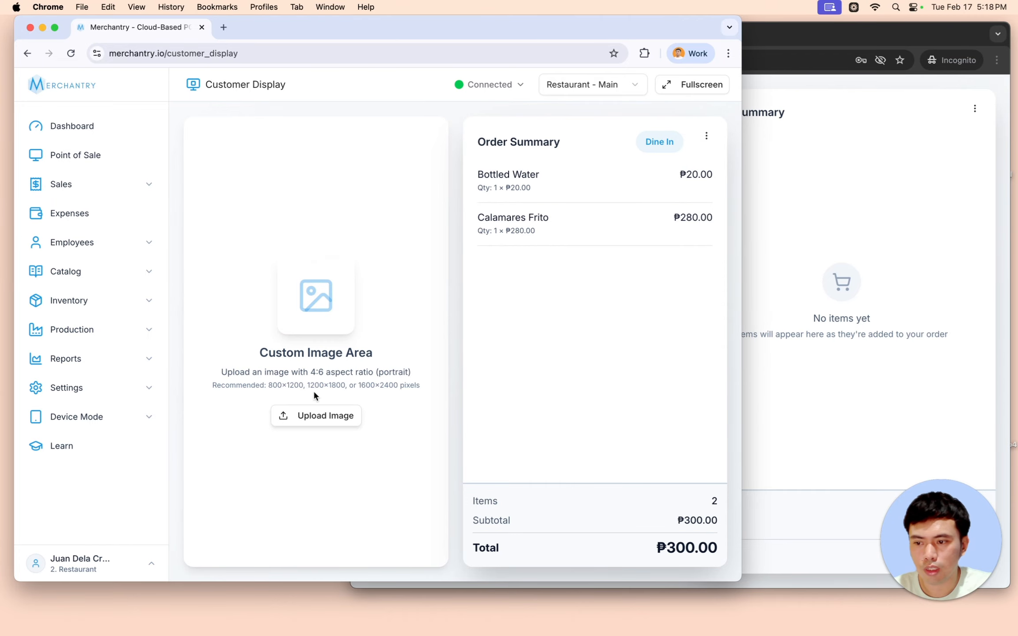
{"action": "left_click", "coordinate": [318, 415]}
{"action": "double_click", "coordinate": [260, 234]}
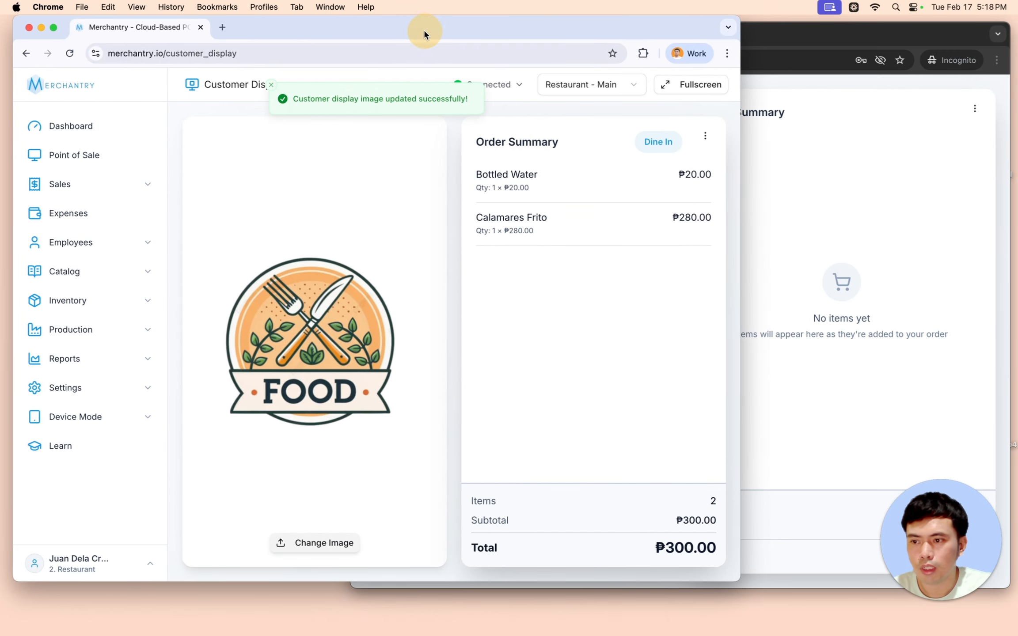
- Go to Point of Sale in the main window and add Bottled Water to the order
{"action": "left_click", "coordinate": [834, 338]}
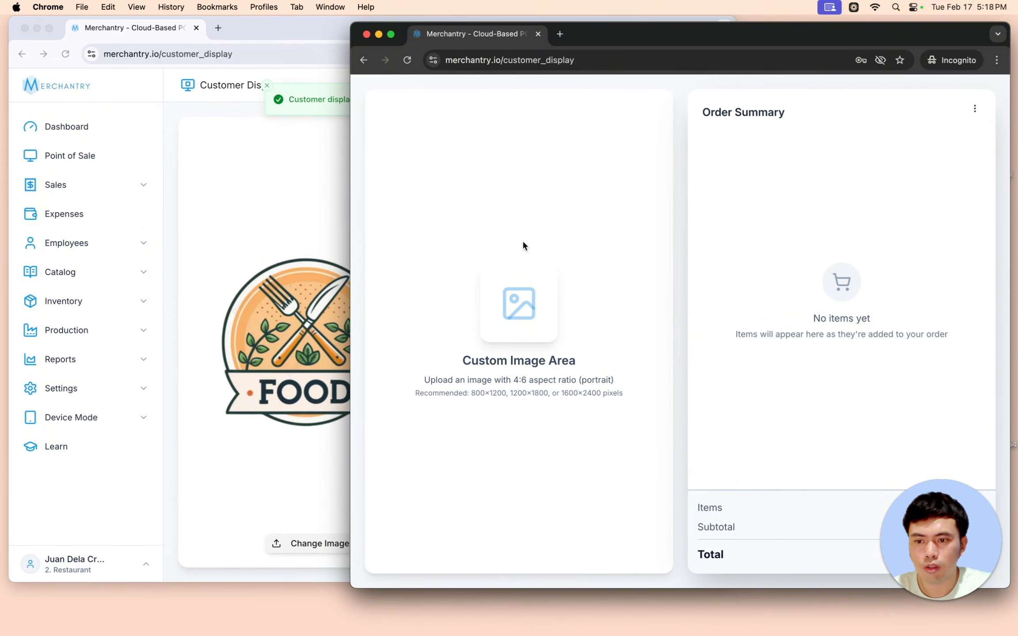
{"action": "left_click", "coordinate": [70, 158]}
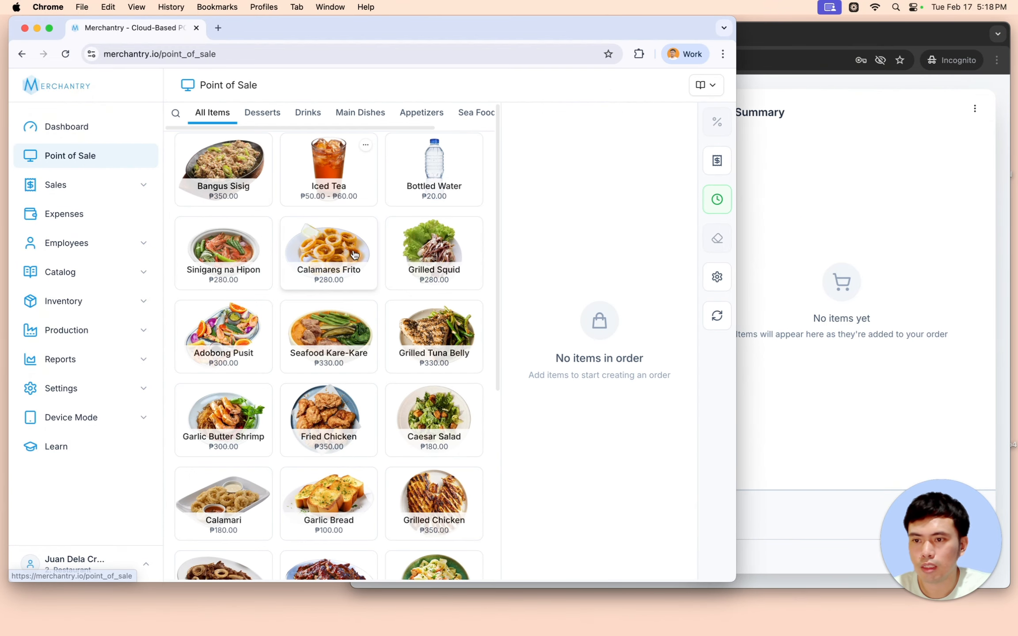
{"action": "left_click", "coordinate": [434, 179]}
{"action": "left_click", "coordinate": [852, 198]}
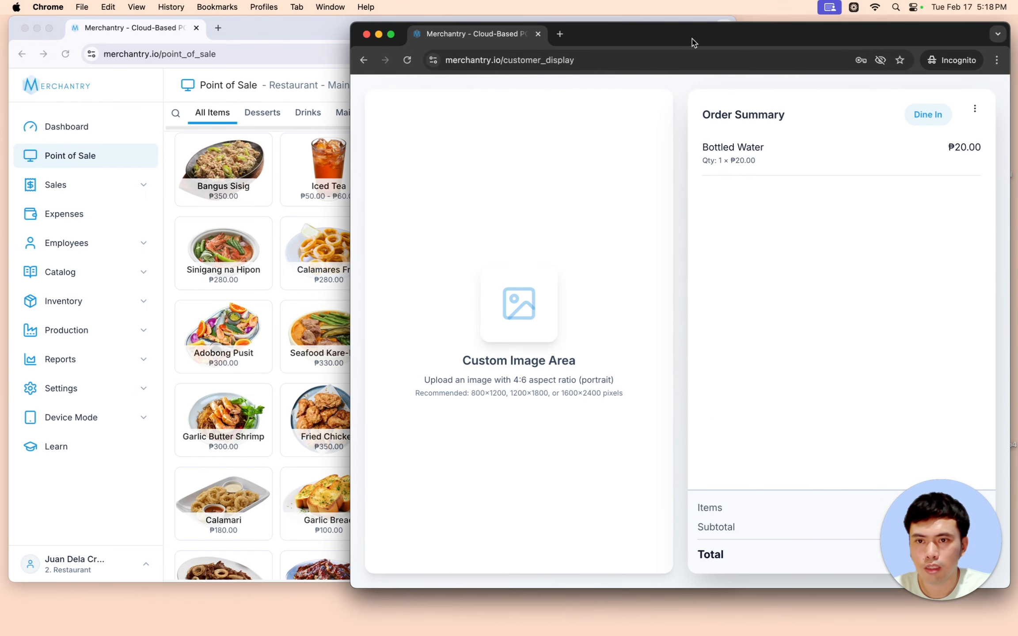
- Reload the customer display page in the second window
{"action": "left_click_drag", "start_coordinate": [692, 41], "coordinate": [727, 40]}
{"action": "right_click", "coordinate": [729, 180]}
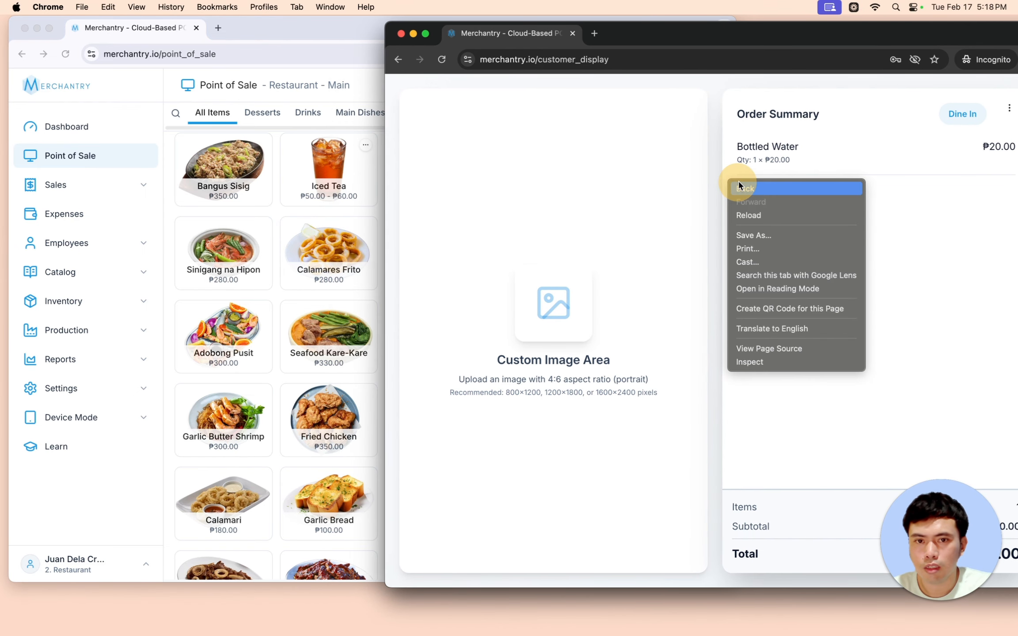
{"action": "left_click", "coordinate": [748, 215]}
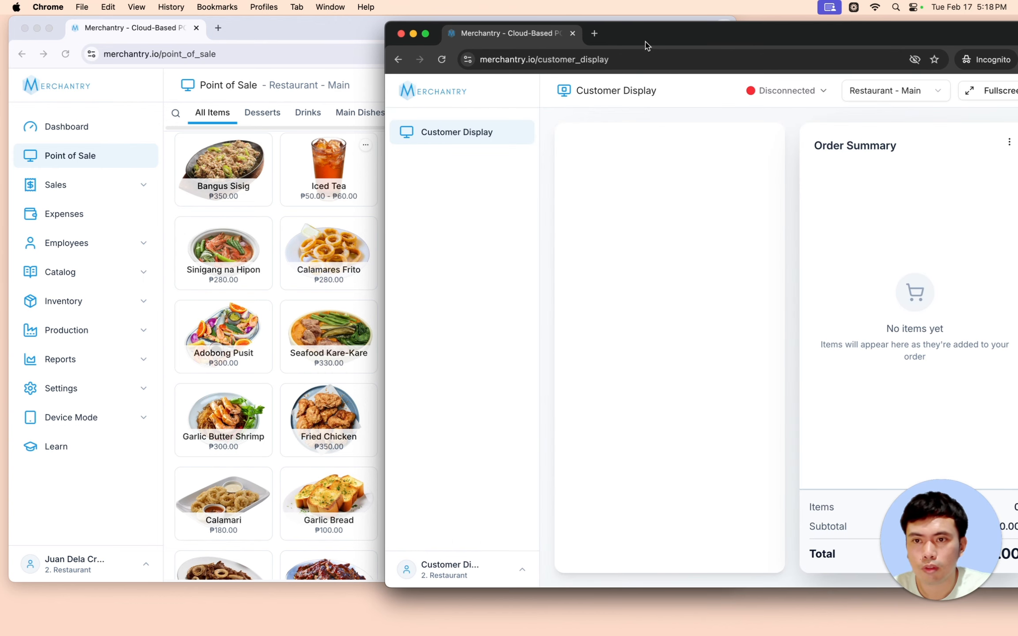
{"action": "left_click_drag", "start_coordinate": [648, 39], "coordinate": [661, 38]}
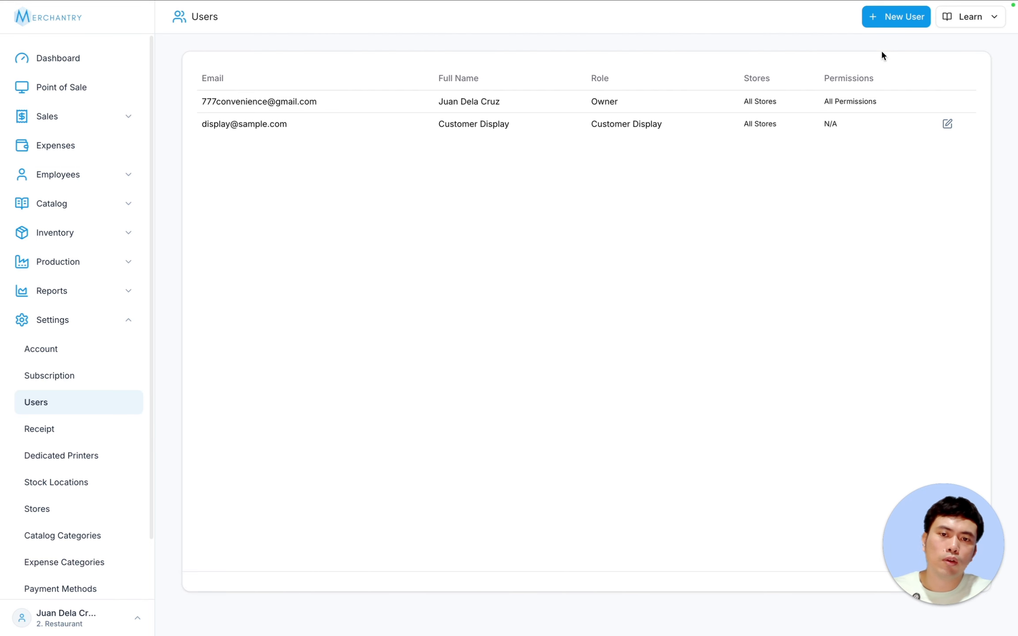
- Start adding a new staff user from the Users settings page
{"action": "left_click", "coordinate": [889, 16]}
- Save a new Employee with full name, e-mail, password, Restaurant - Main access and all Sales & Expenses permissions
{"action": "left_click", "coordinate": [638, 152]}
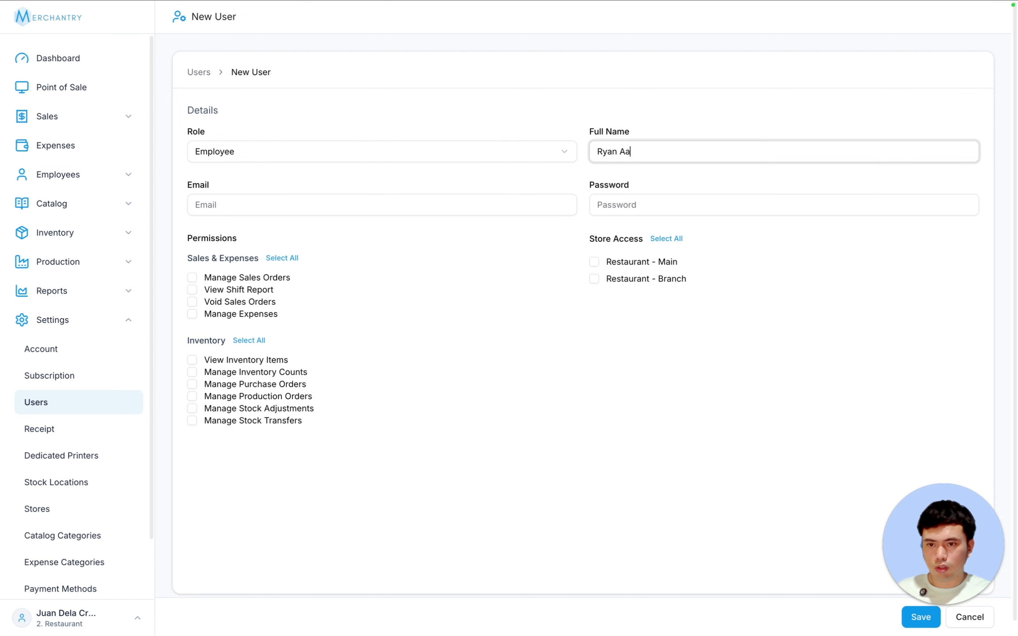
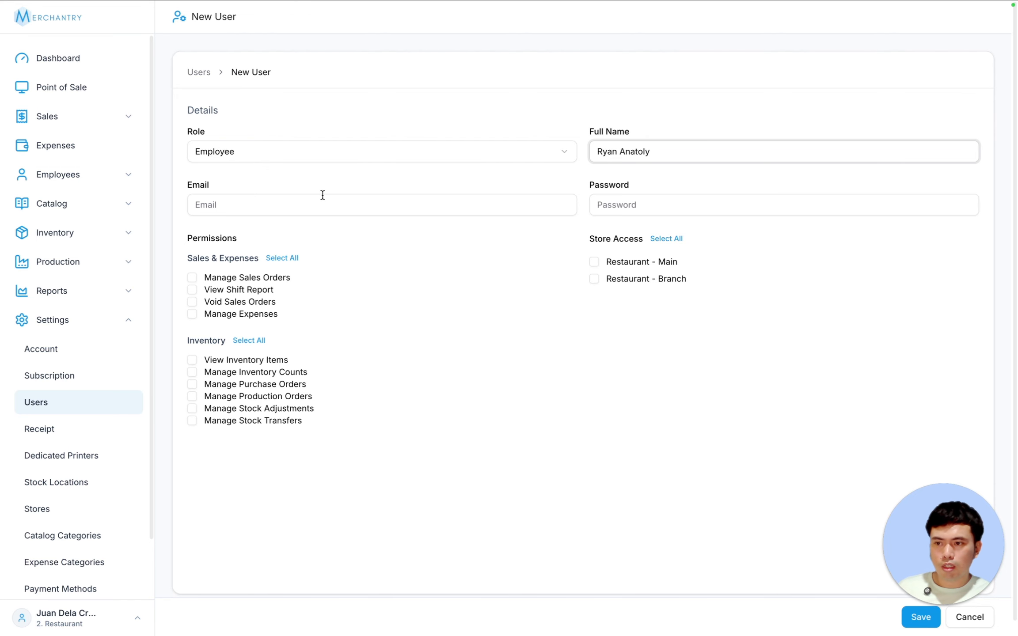
{"action": "left_click", "coordinate": [322, 201]}
{"action": "type", "text": "anatoly"}
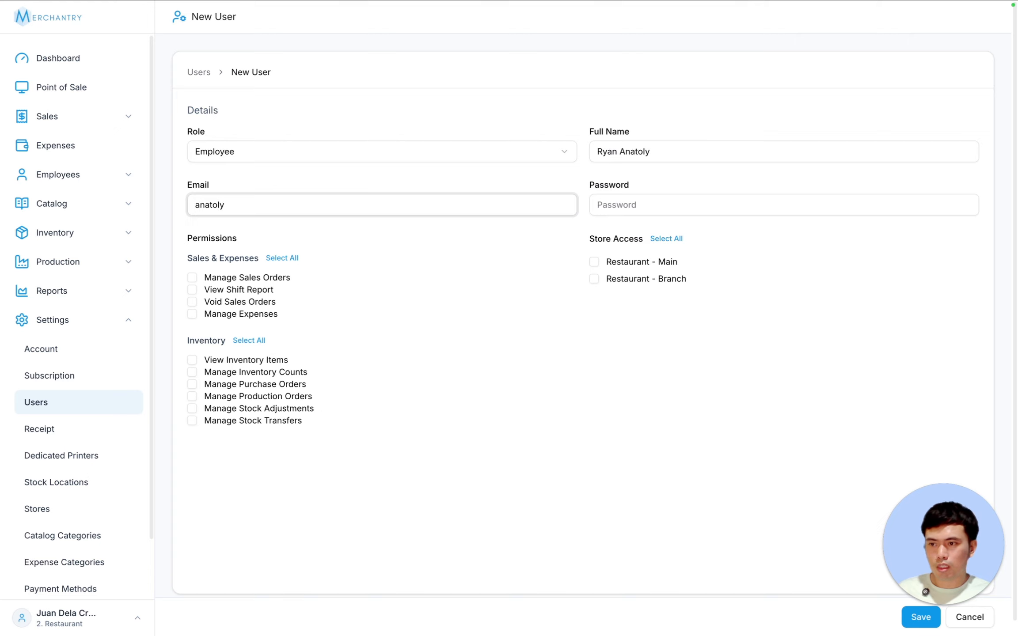
{"action": "type", "text": "ryan@g"}
{"action": "key", "text": "BackSpace"}
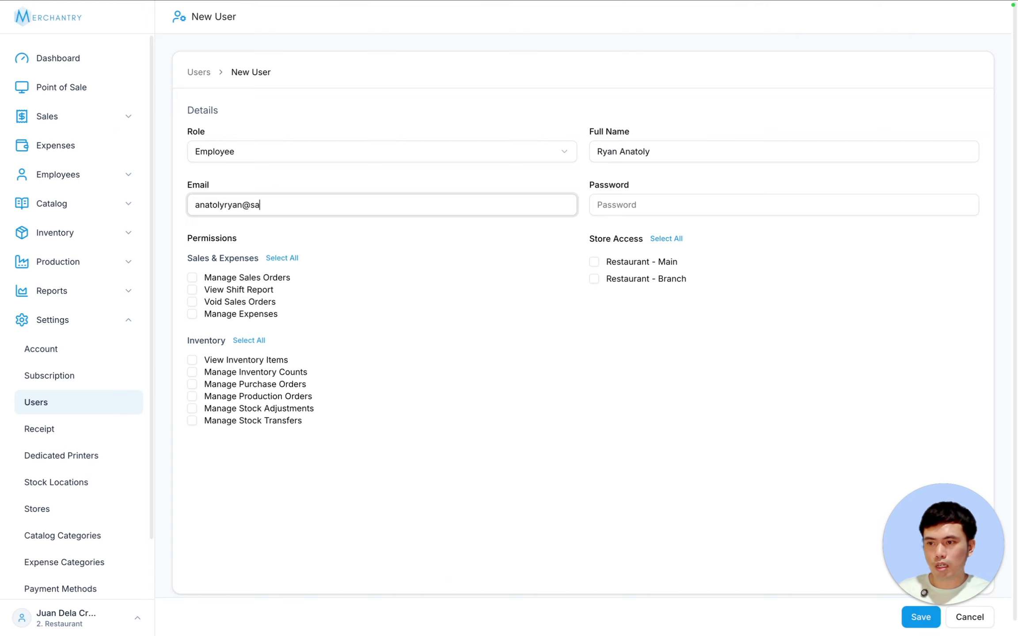
{"action": "type", "text": "sample.com"}
{"action": "key", "text": "Tab"}
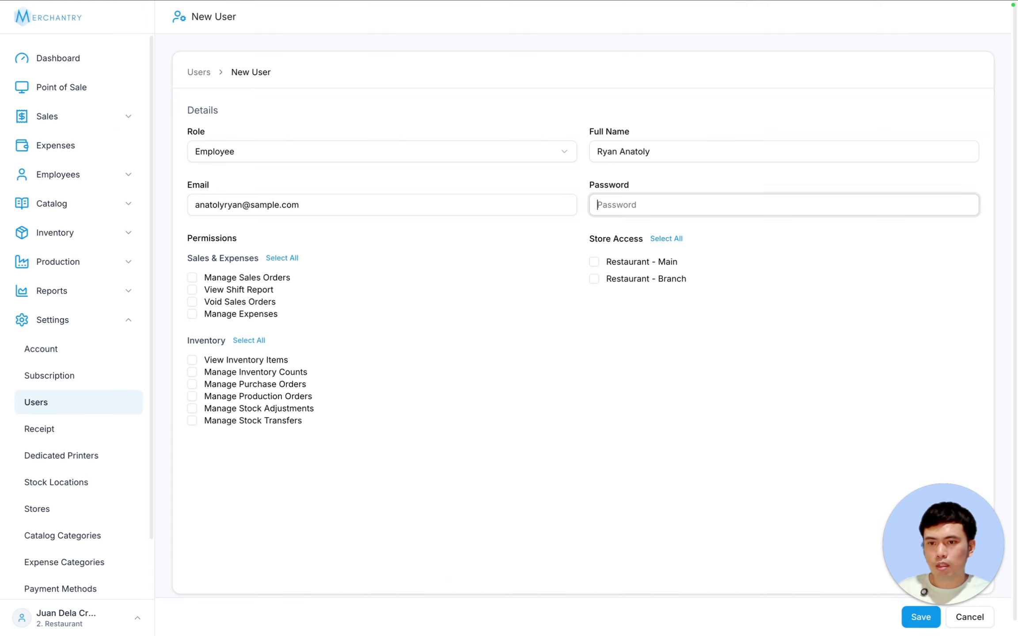
{"action": "type", "text": "123456789"}
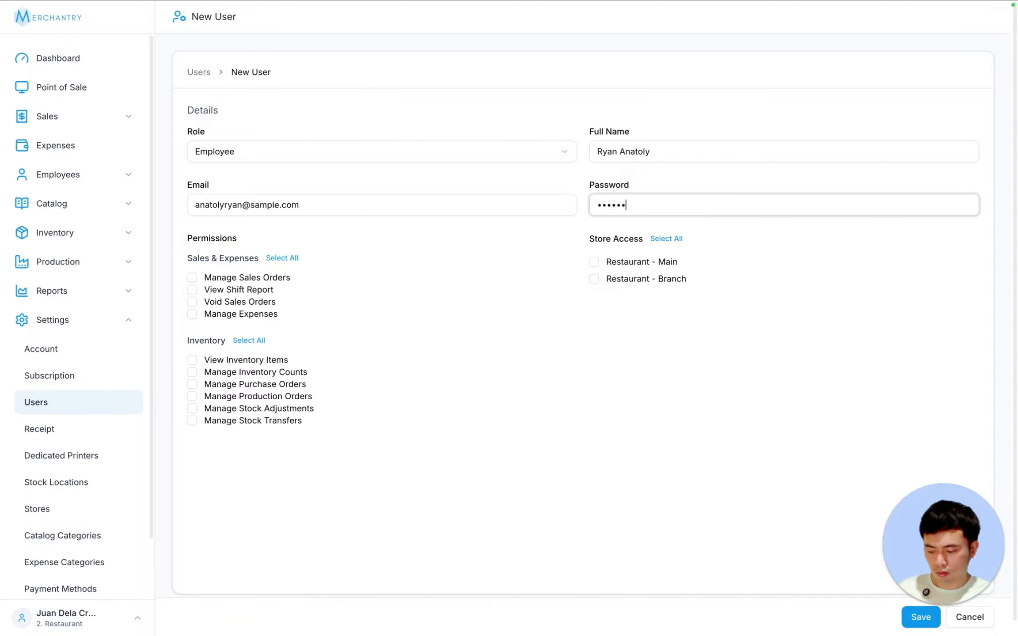
{"action": "left_click", "coordinate": [594, 261]}
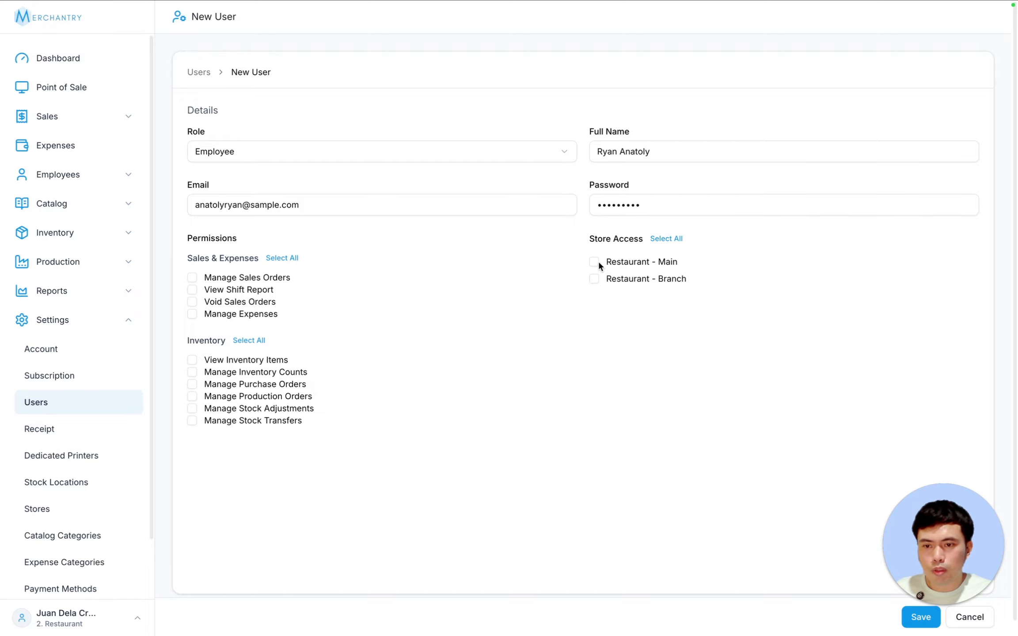
{"action": "left_click", "coordinate": [282, 260]}
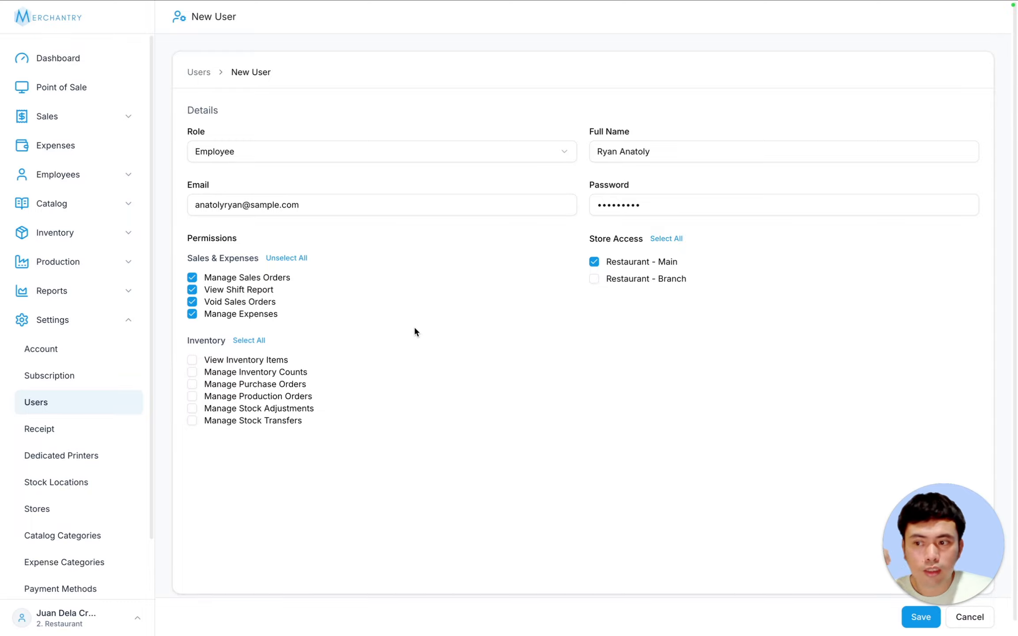
{"action": "left_click", "coordinate": [921, 617]}
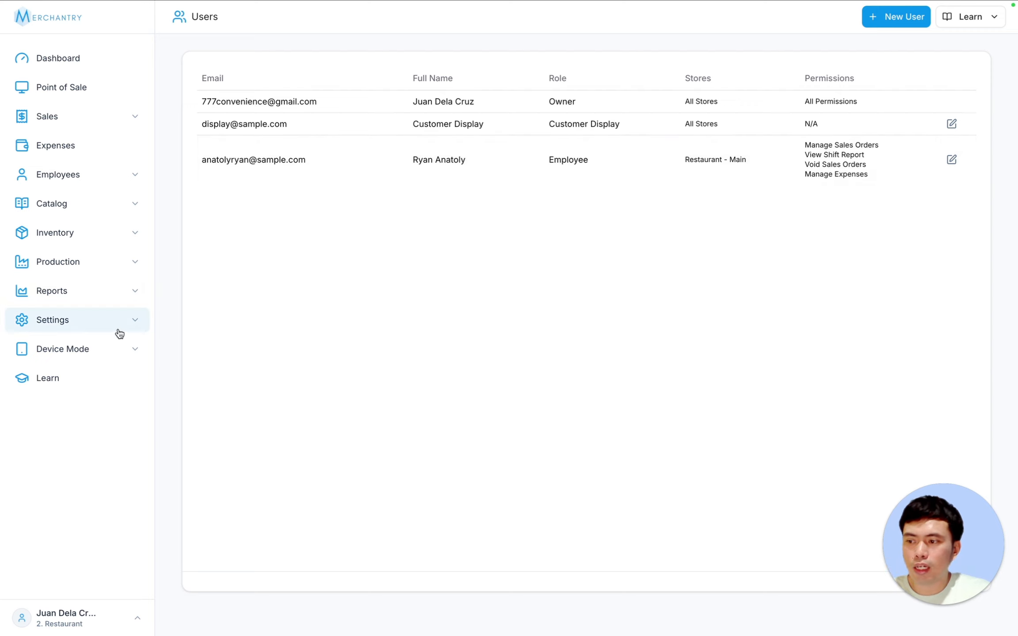
- Select Restaurant - Main and enable Storefront Mode for it, confirming the prompt
{"action": "left_click", "coordinate": [105, 358]}
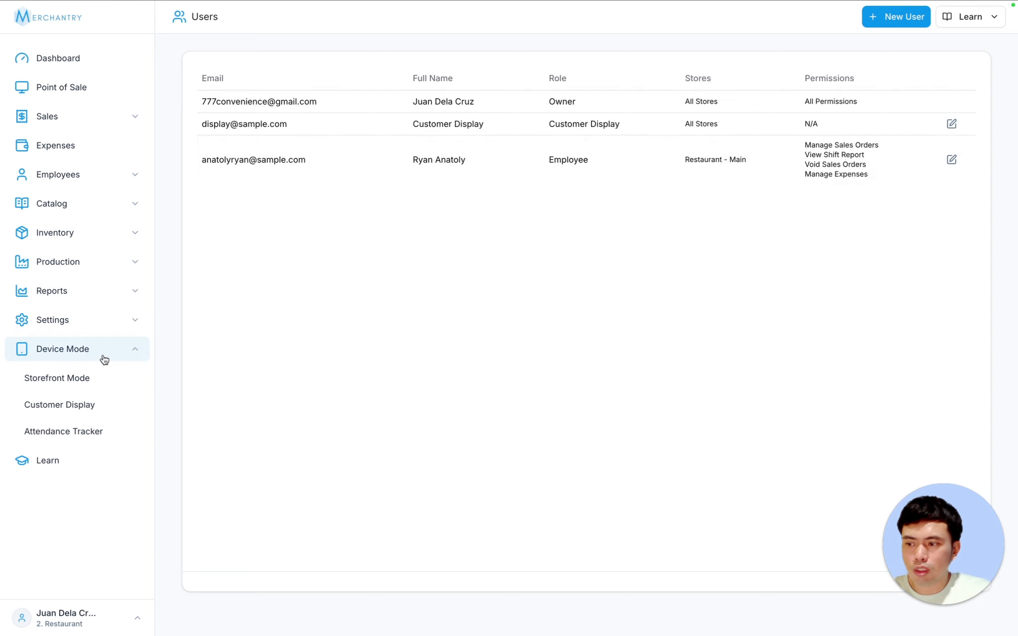
{"action": "left_click", "coordinate": [91, 379]}
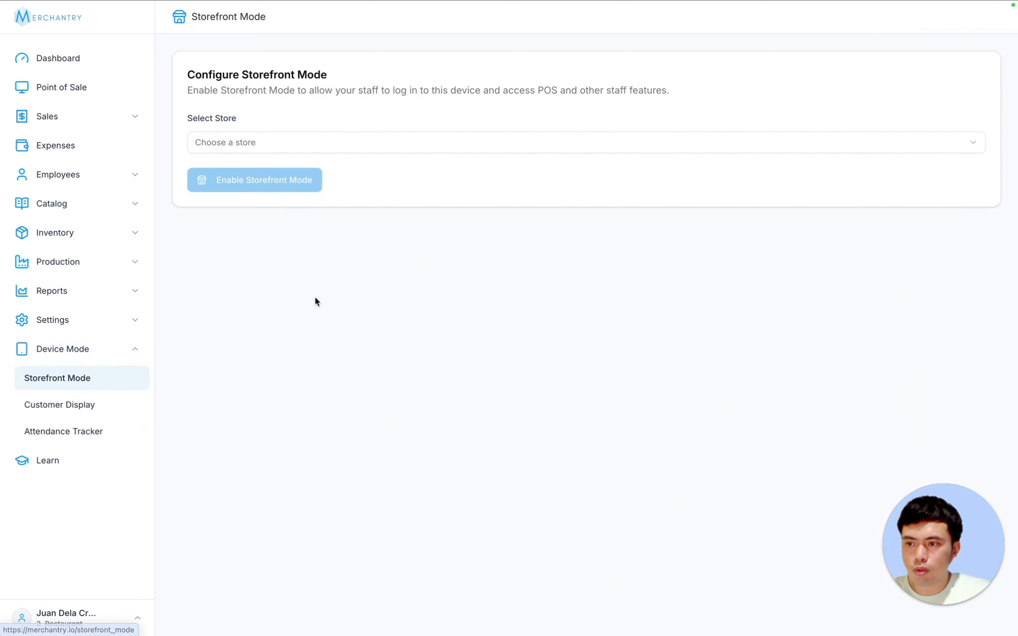
{"action": "left_click", "coordinate": [284, 146]}
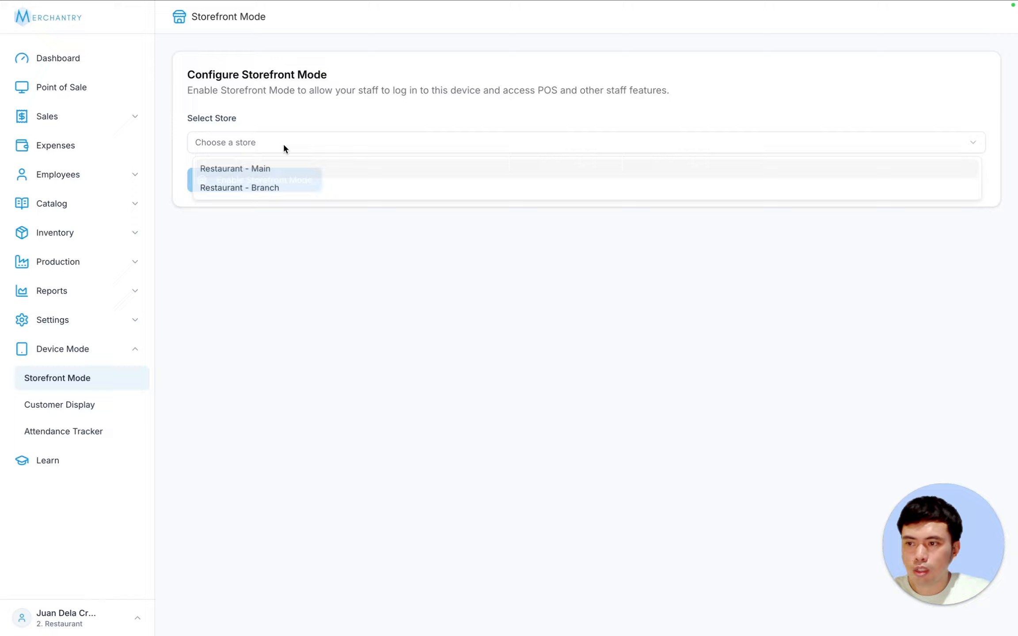
{"action": "left_click", "coordinate": [276, 171]}
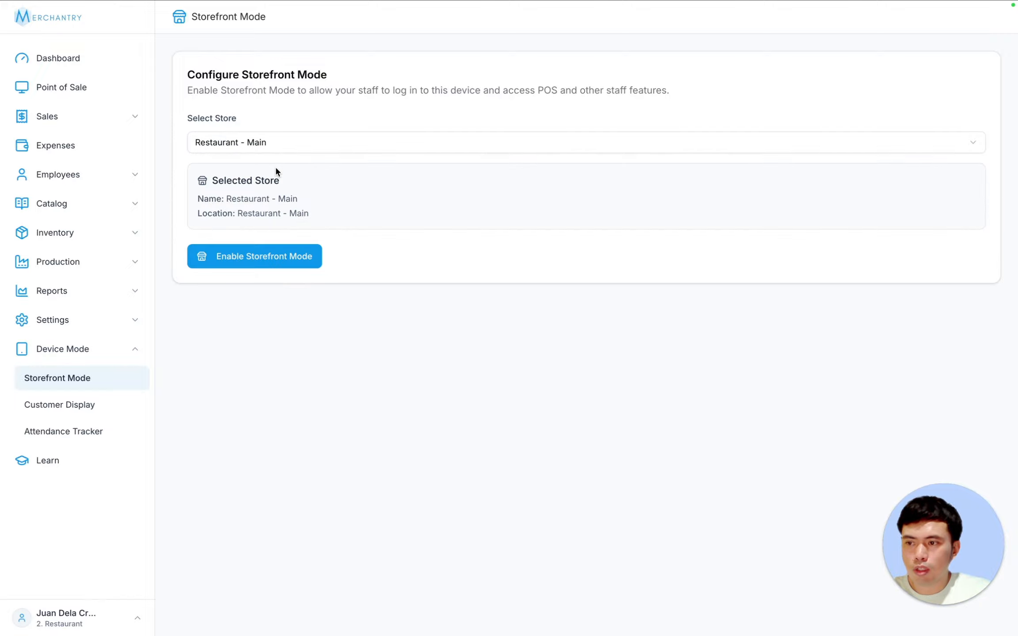
{"action": "left_click", "coordinate": [274, 260]}
{"action": "left_click", "coordinate": [558, 358]}
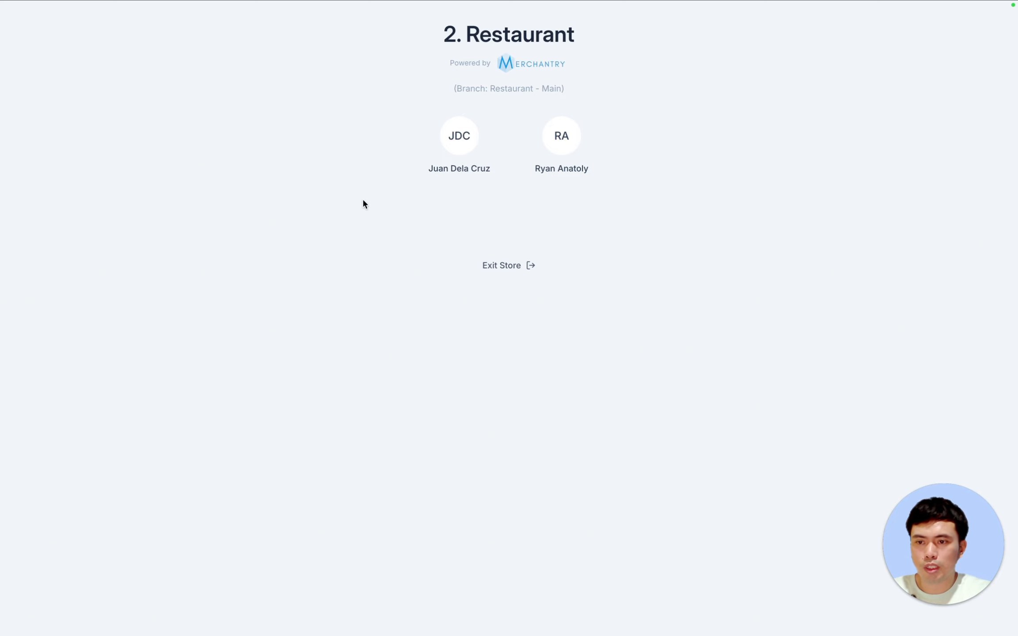
- Sign in at the storefront as the new employee using their password
{"action": "left_click", "coordinate": [567, 163]}
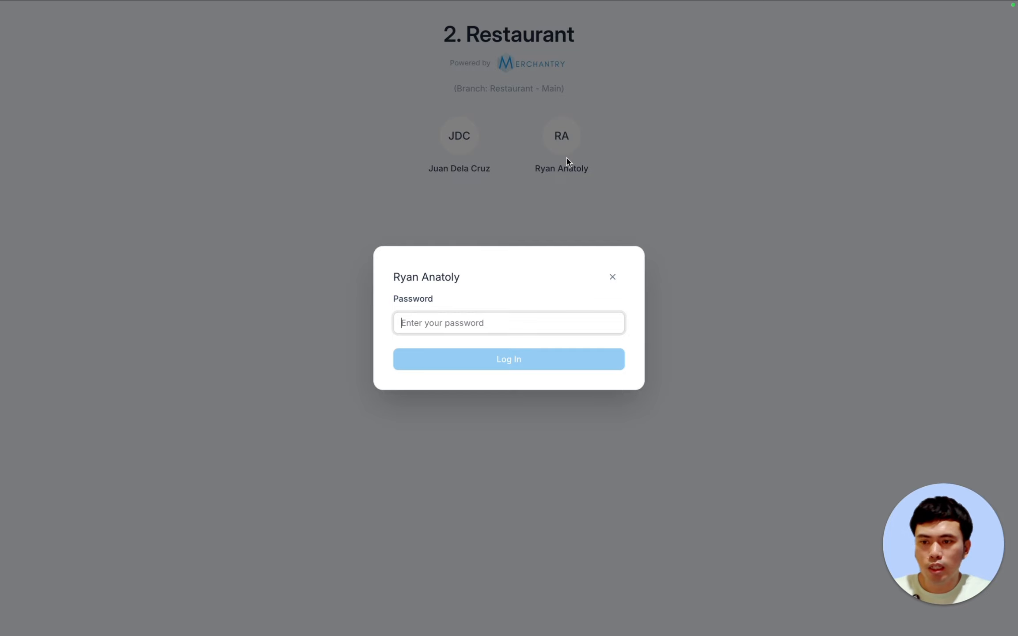
{"action": "type", "text": "••"}
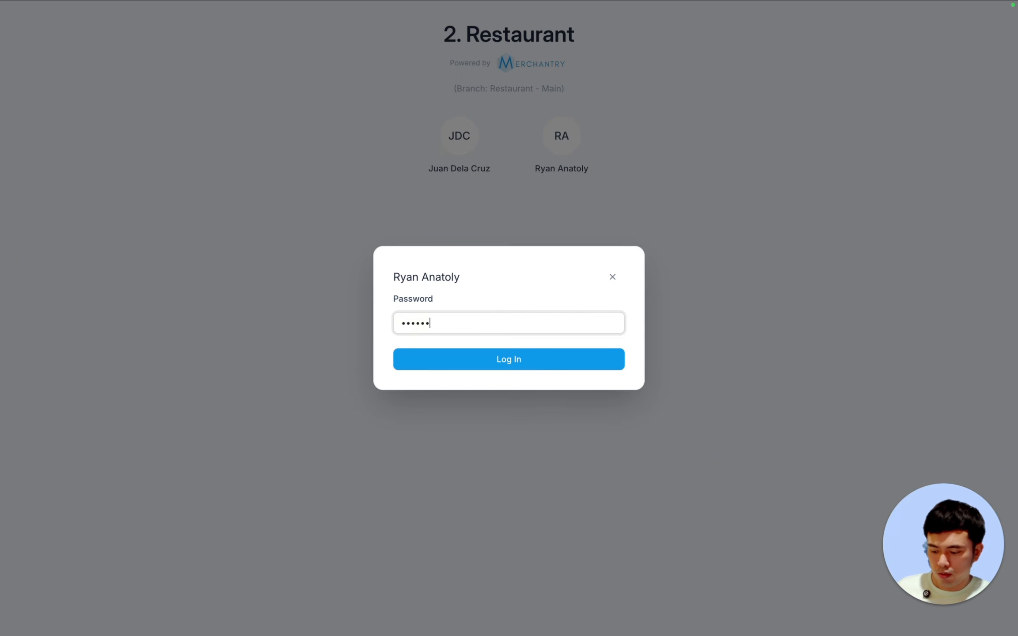
{"action": "left_click", "coordinate": [530, 363]}
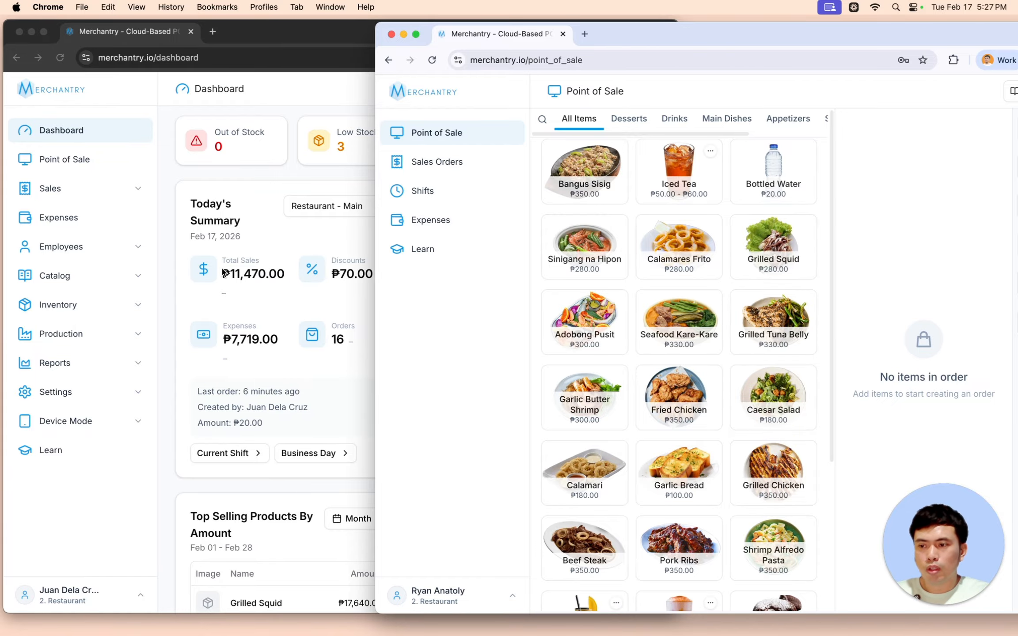
- Arrange the employee's Point of Sale window fully onscreen beside the owner's Dashboard
{"action": "left_click", "coordinate": [199, 247]}
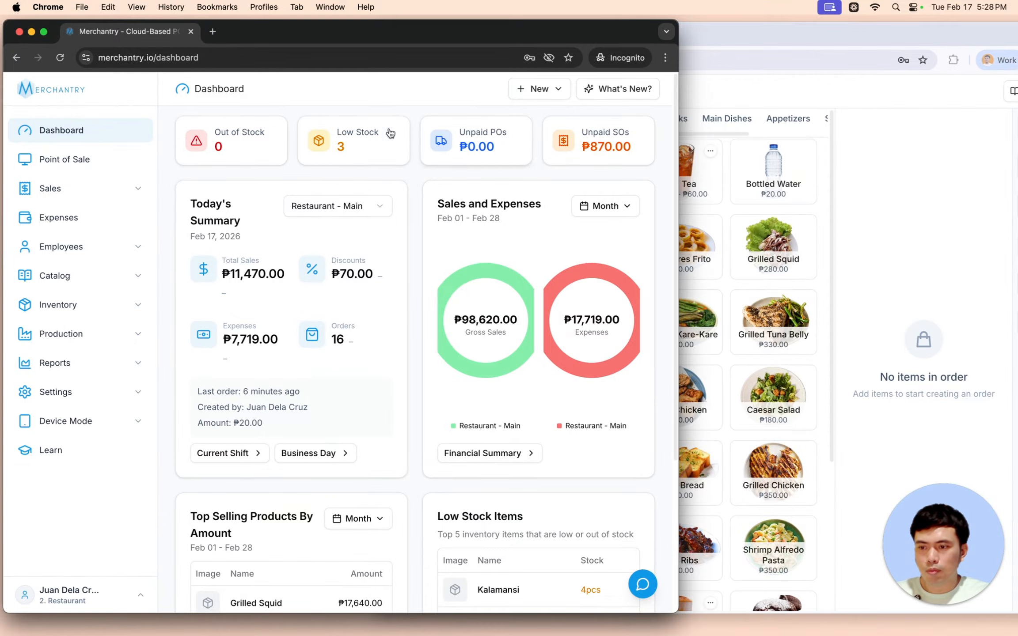
{"action": "left_click", "coordinate": [815, 99]}
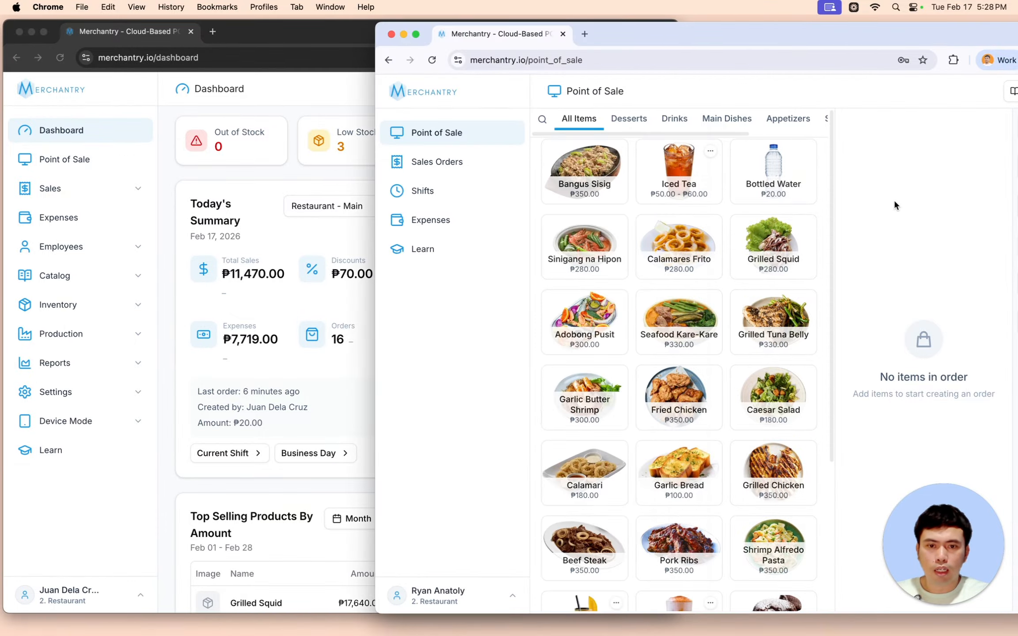
{"action": "left_click_drag", "start_coordinate": [834, 30], "coordinate": [757, 27]}
- Start the employee's shift with 0 starting cash
{"action": "left_click", "coordinate": [951, 204]}
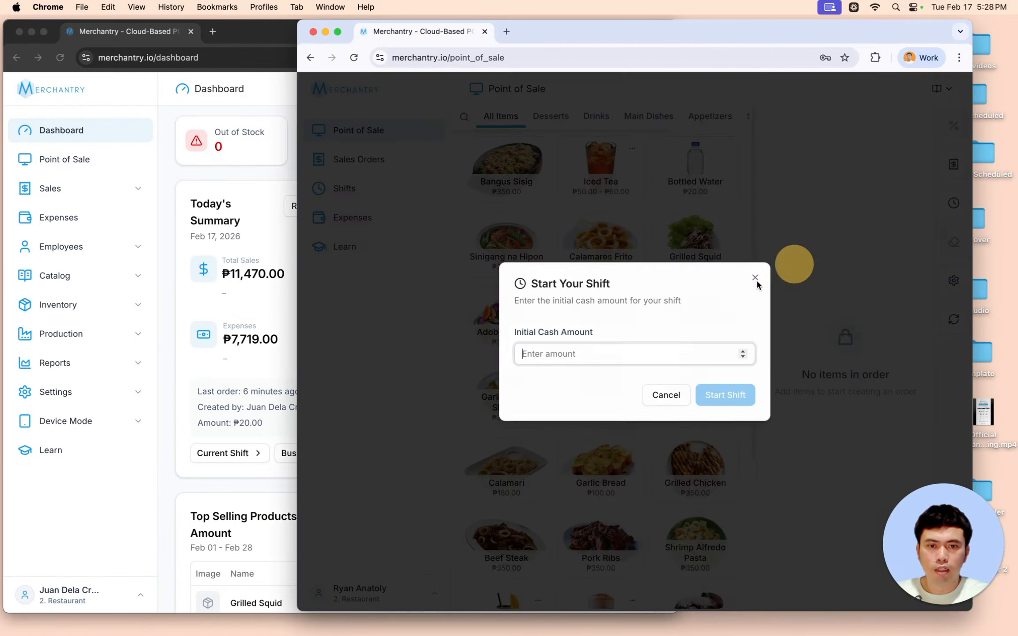
{"action": "left_click", "coordinate": [609, 351]}
{"action": "type", "text": "0"}
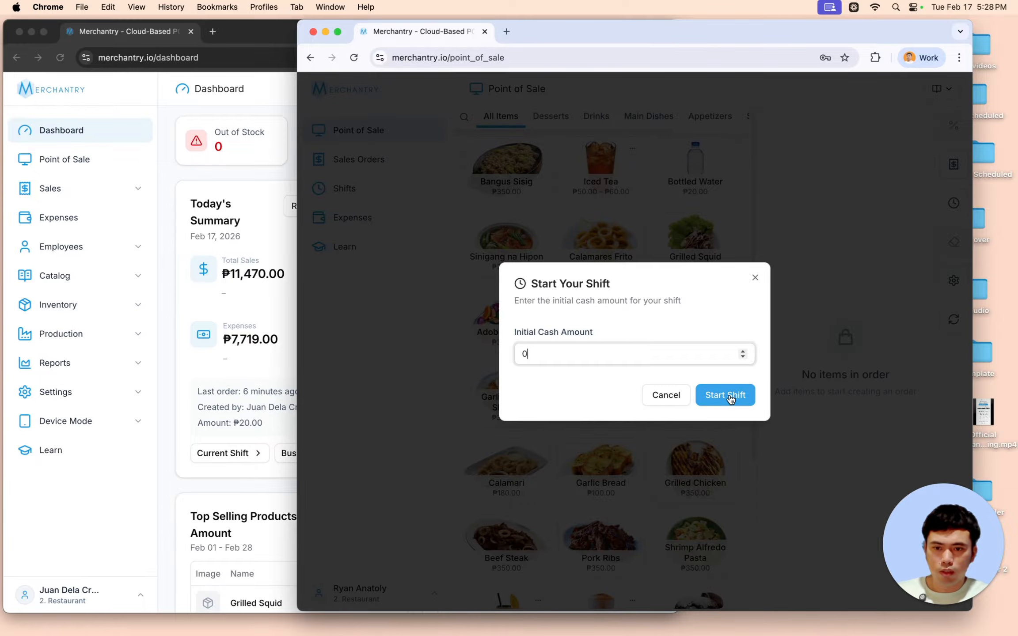
{"action": "left_click", "coordinate": [725, 395]}
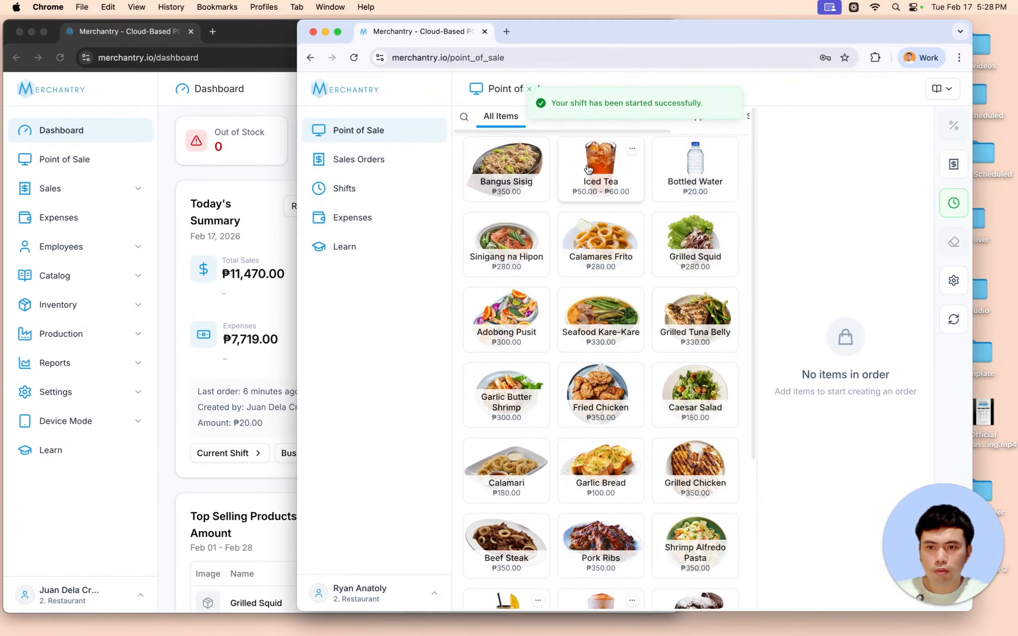
- Place an order for Bottled Water, Grilled Squid, Grilled Tuna Belly and Caesar Salad
{"action": "left_click", "coordinate": [695, 170]}
{"action": "left_click", "coordinate": [682, 268]}
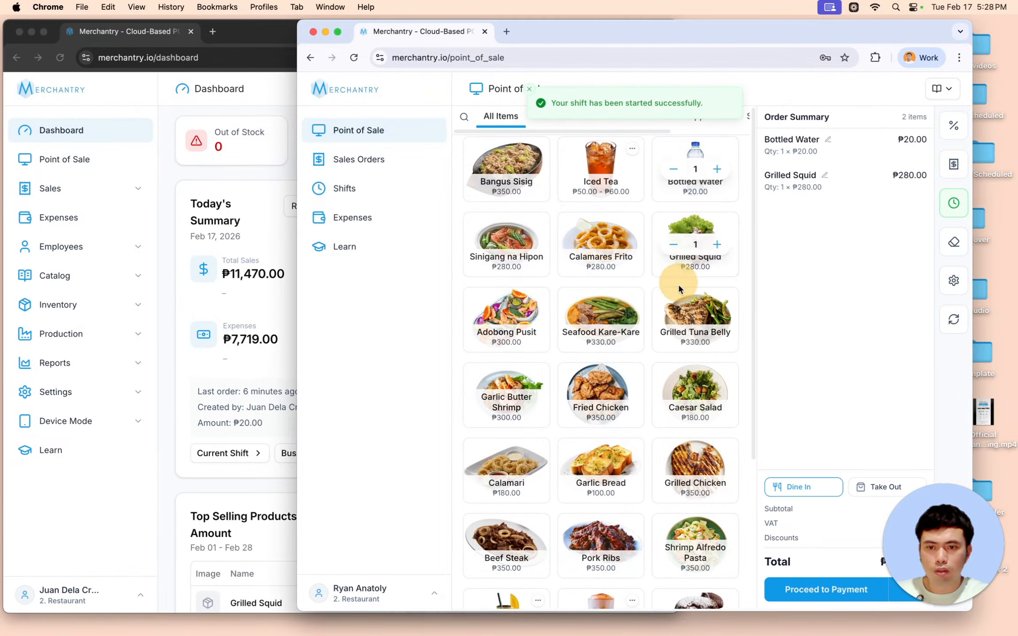
{"action": "left_click", "coordinate": [691, 317]}
{"action": "left_click", "coordinate": [692, 398]}
{"action": "left_click_drag", "start_coordinate": [922, 551], "coordinate": [401, 526]}
{"action": "left_click", "coordinate": [841, 587]}
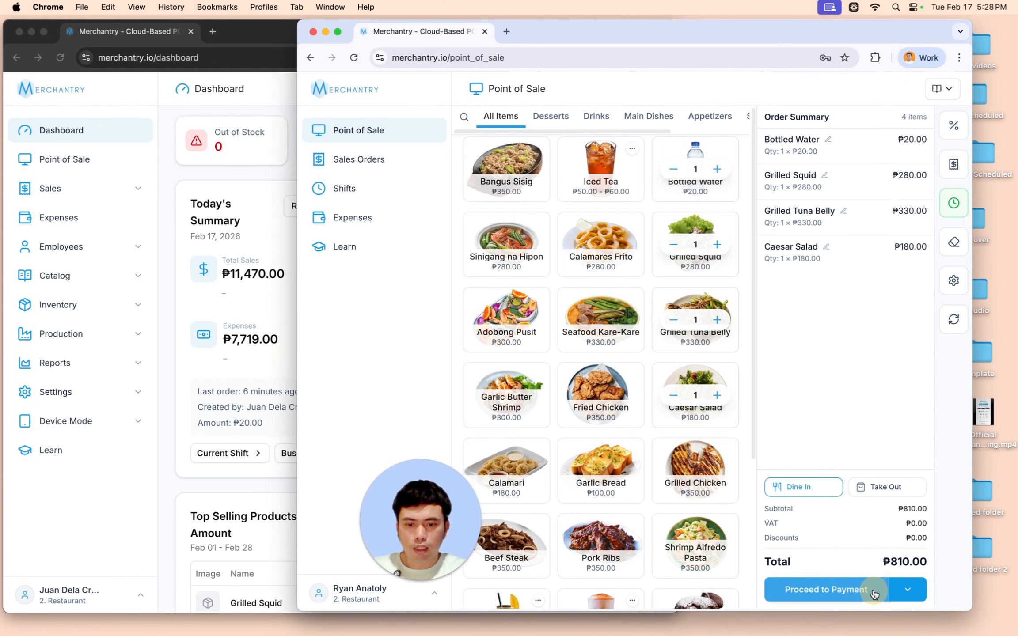
{"action": "left_click", "coordinate": [873, 583]}
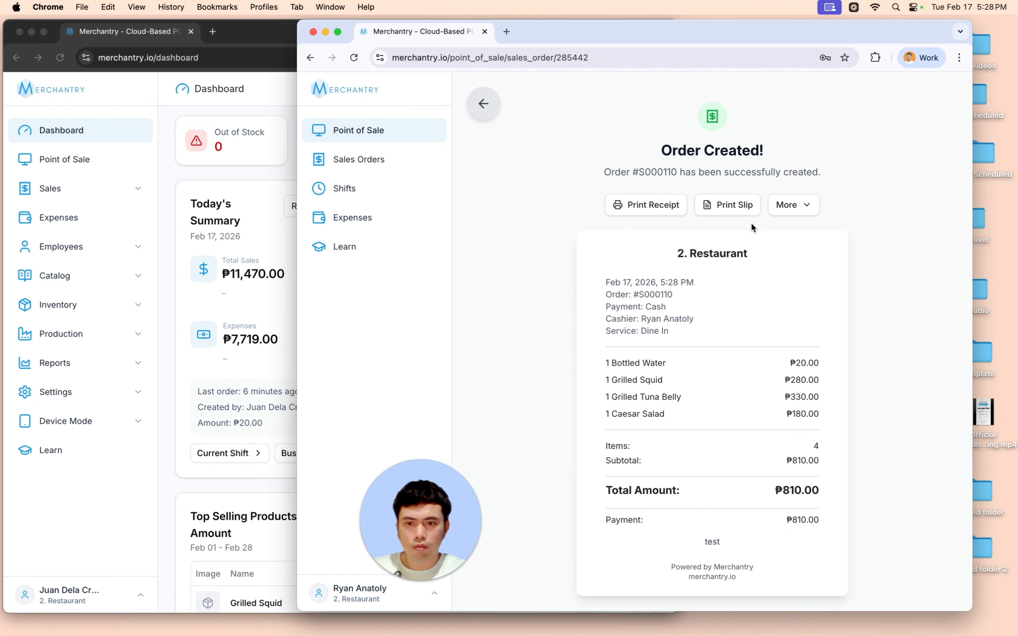
{"action": "left_click_drag", "start_coordinate": [609, 36], "coordinate": [654, 35]}
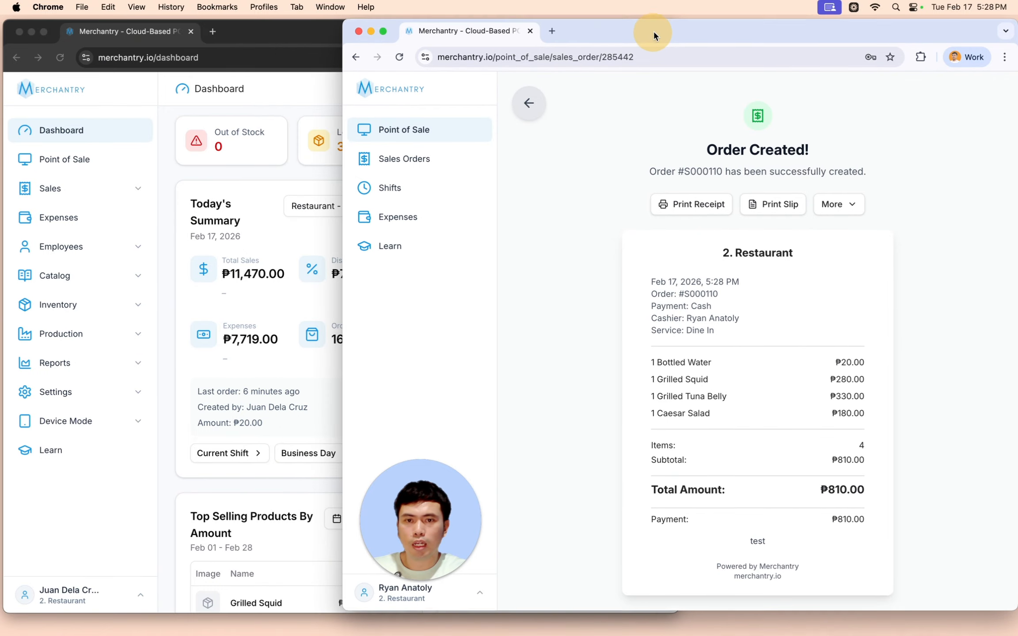
- Reload the owner's dashboard and check the last order's time and amount
{"action": "left_click", "coordinate": [155, 274]}
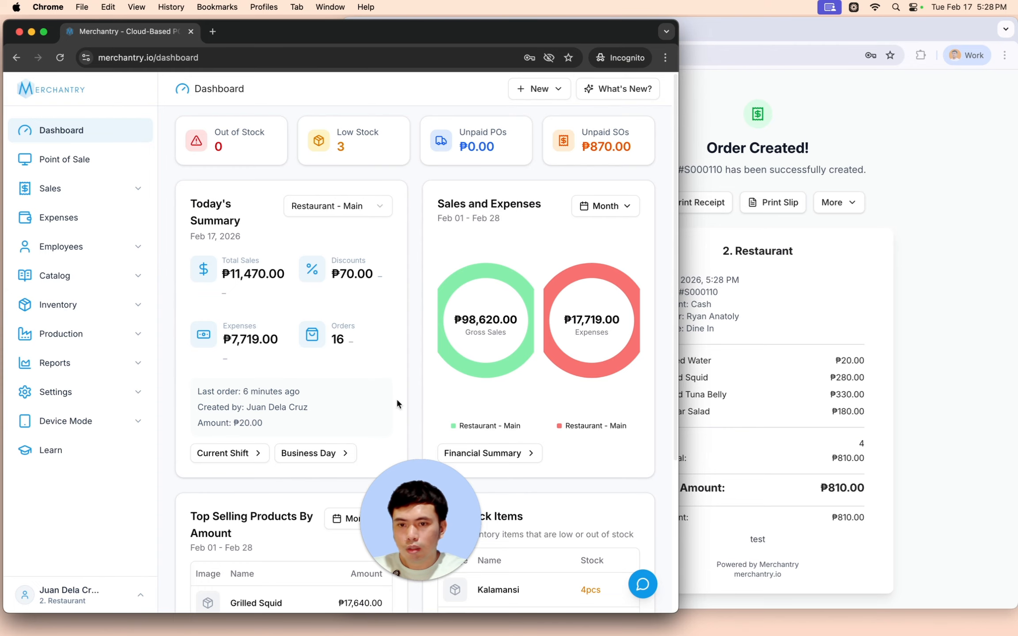
{"action": "left_click_drag", "start_coordinate": [420, 512], "coordinate": [726, 506]}
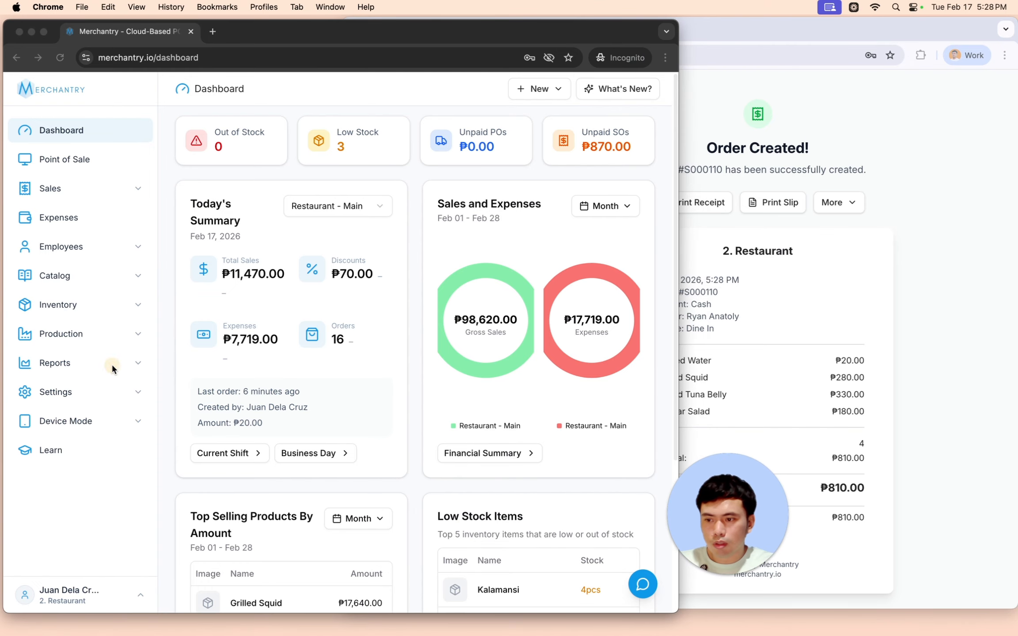
{"action": "left_click", "coordinate": [163, 324]}
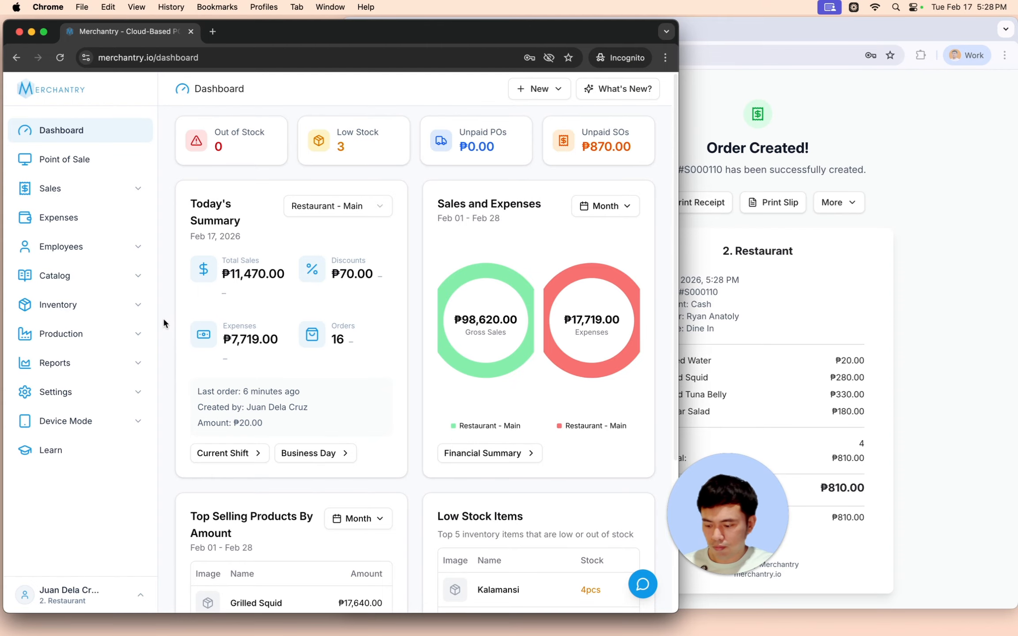
{"action": "key", "text": "super+r"}
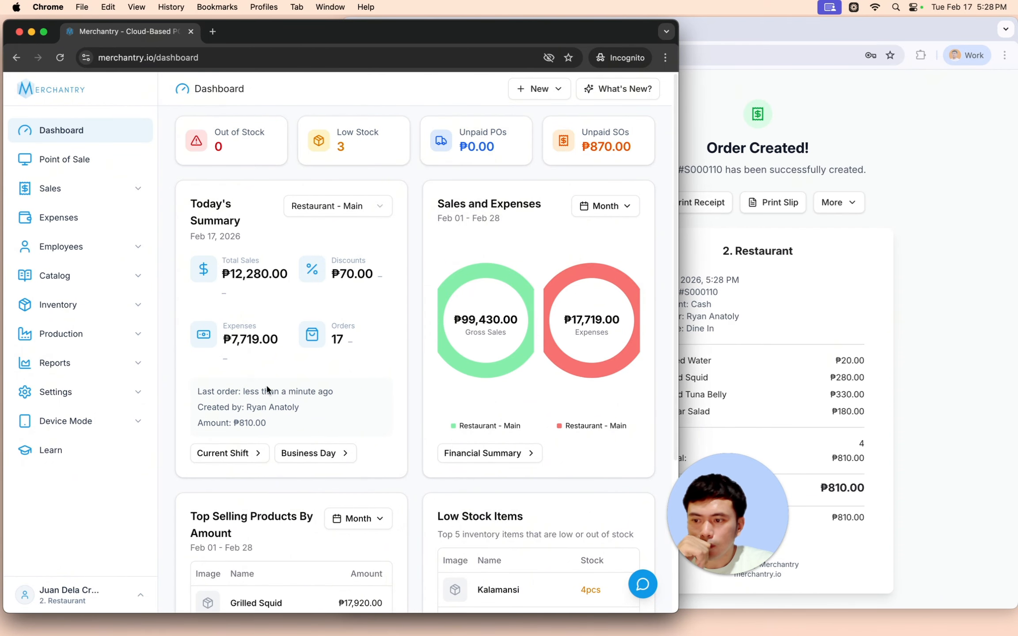
{"action": "left_click_drag", "start_coordinate": [204, 389], "coordinate": [335, 389]}
{"action": "left_click_drag", "start_coordinate": [211, 423], "coordinate": [274, 423]}
{"action": "left_click", "coordinate": [279, 416]}
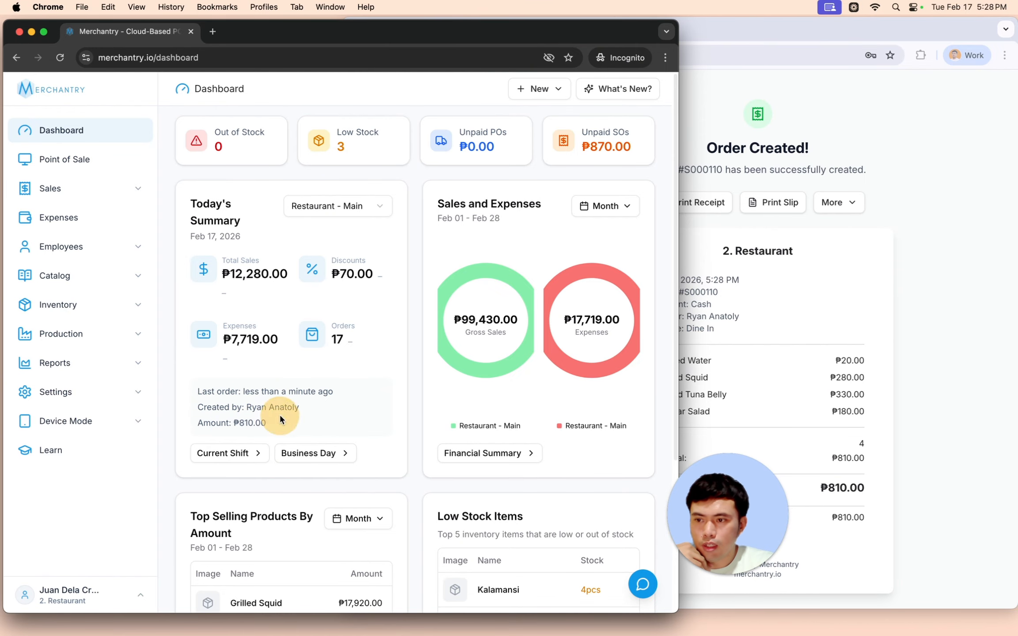
- Review the employee's new shift and the owner's active Feb 17 shift under Sales > User Shifts
{"action": "left_click", "coordinate": [129, 191]}
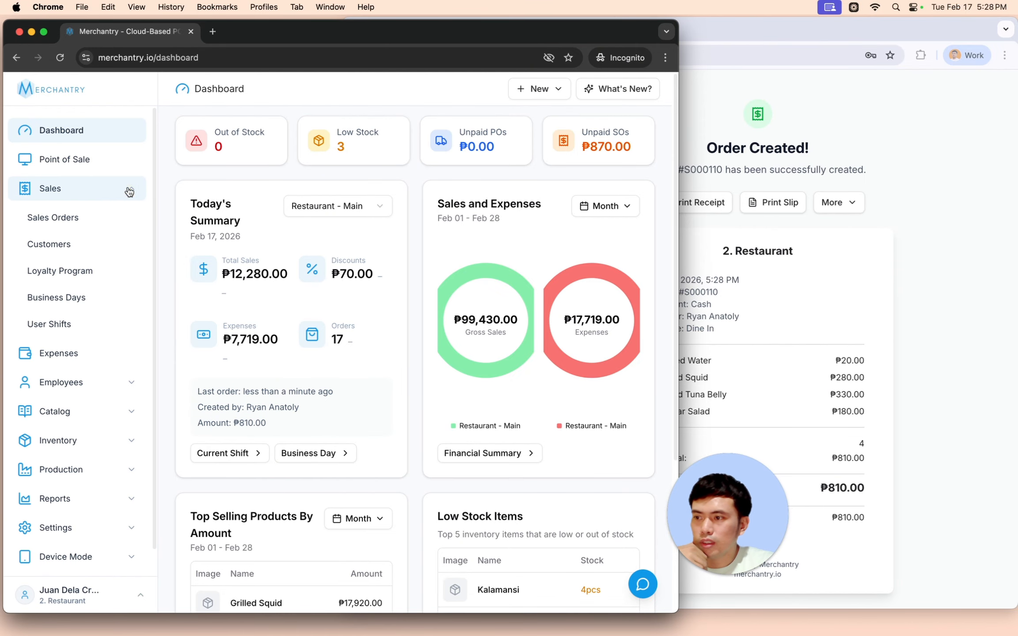
{"action": "left_click", "coordinate": [84, 326]}
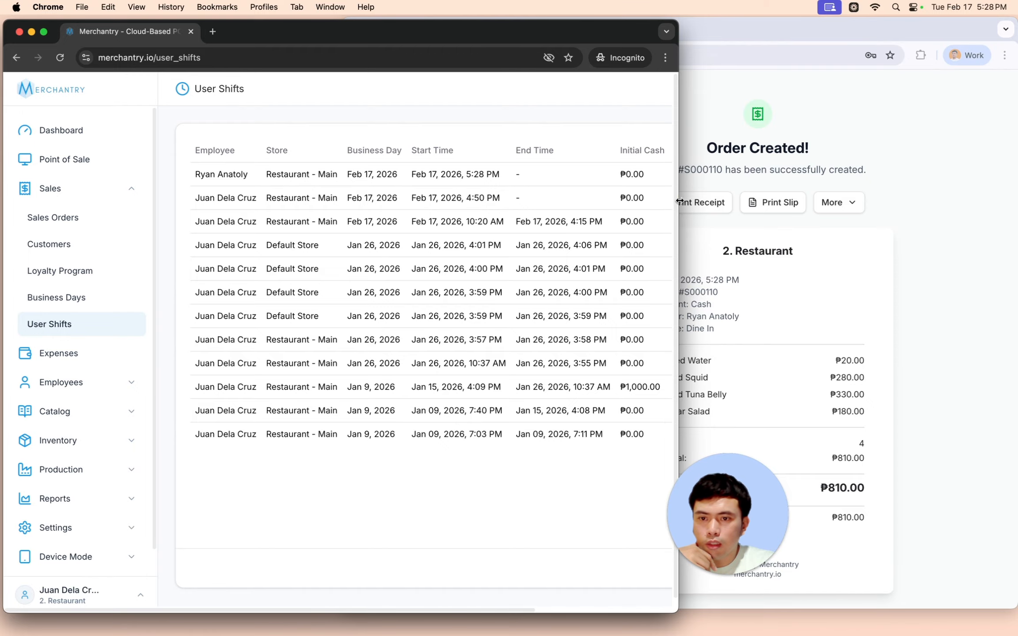
{"action": "left_click_drag", "start_coordinate": [679, 201], "coordinate": [875, 191]}
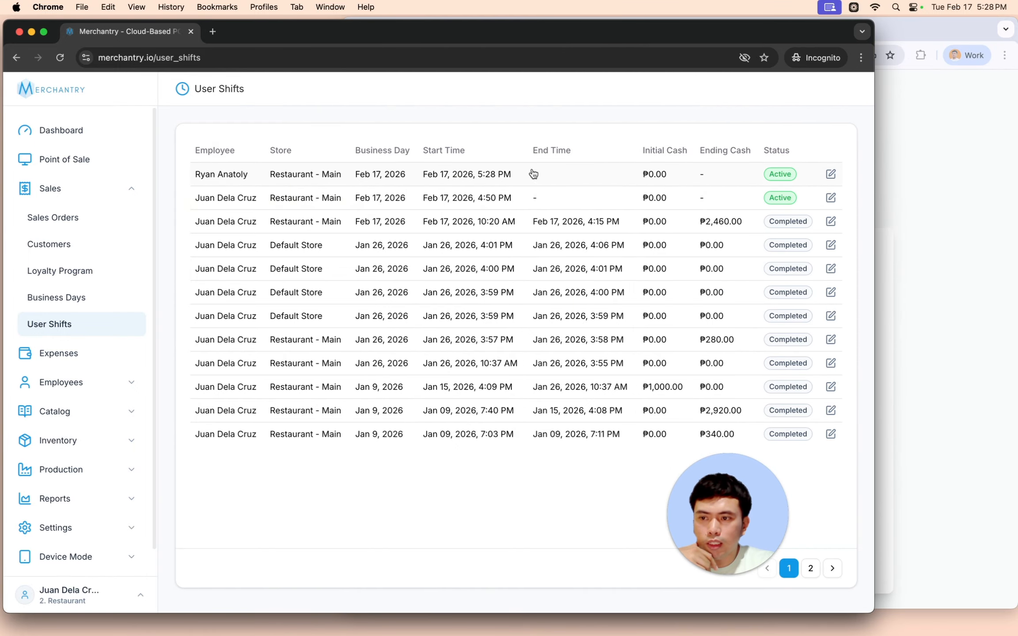
{"action": "left_click", "coordinate": [484, 174]}
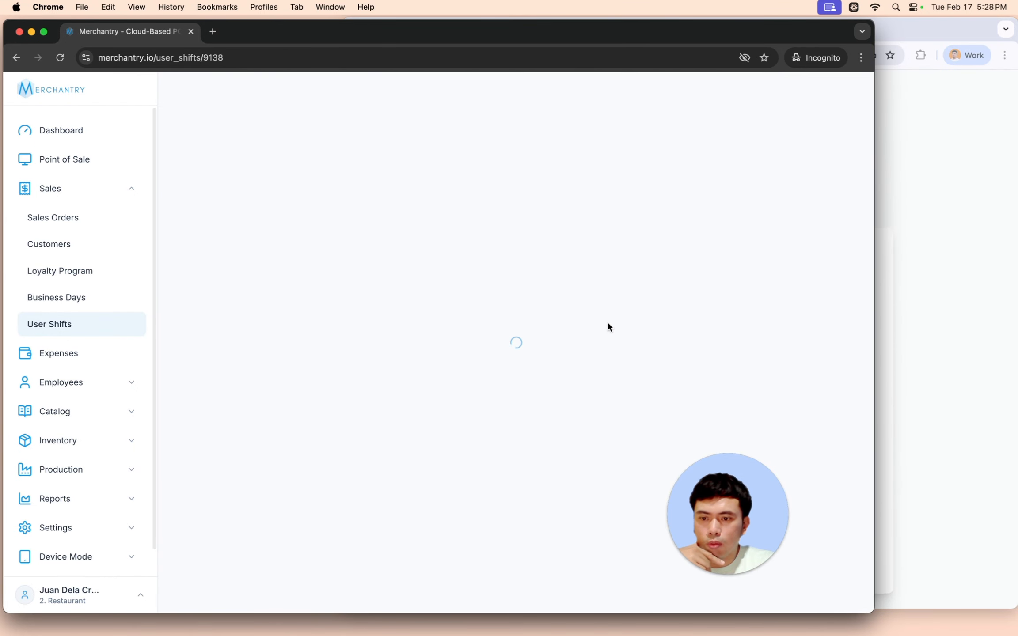
{"action": "scroll", "coordinate": [702, 349], "scroll_direction": "down", "scroll_amount": 3}
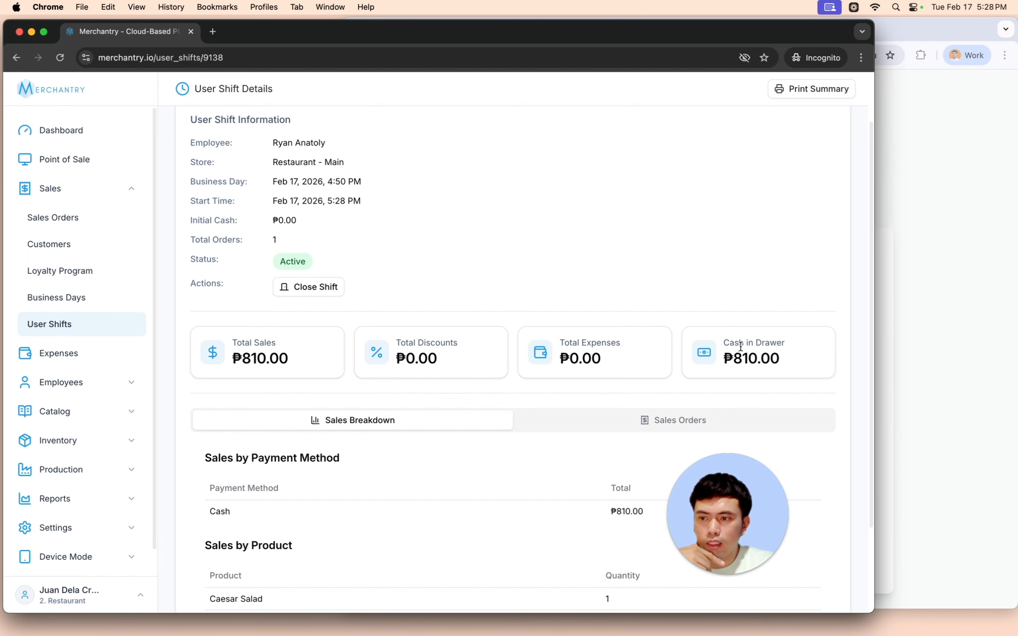
{"action": "scroll", "coordinate": [486, 304], "scroll_direction": "up", "scroll_amount": 3}
{"action": "left_click", "coordinate": [83, 324]}
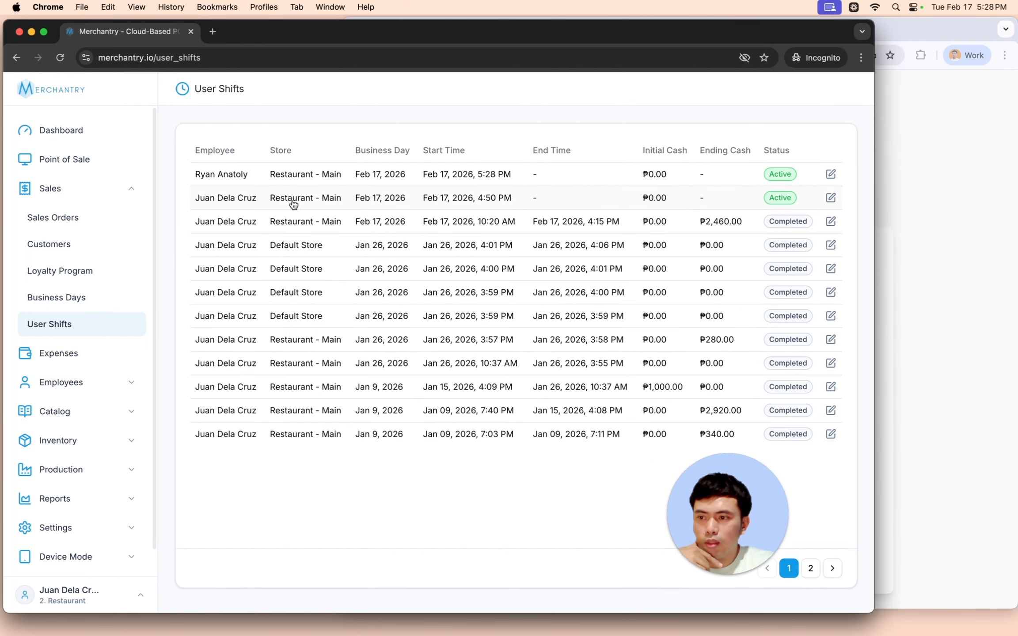
{"action": "left_click", "coordinate": [618, 198]}
{"action": "scroll", "coordinate": [753, 318], "scroll_direction": "down", "scroll_amount": 3}
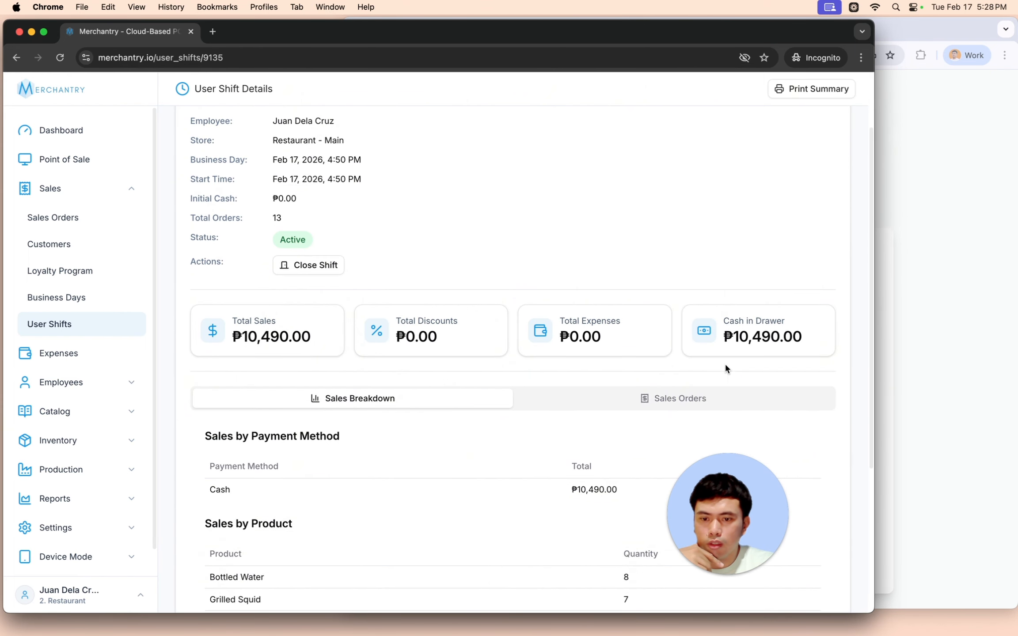
{"action": "left_click", "coordinate": [933, 251]}
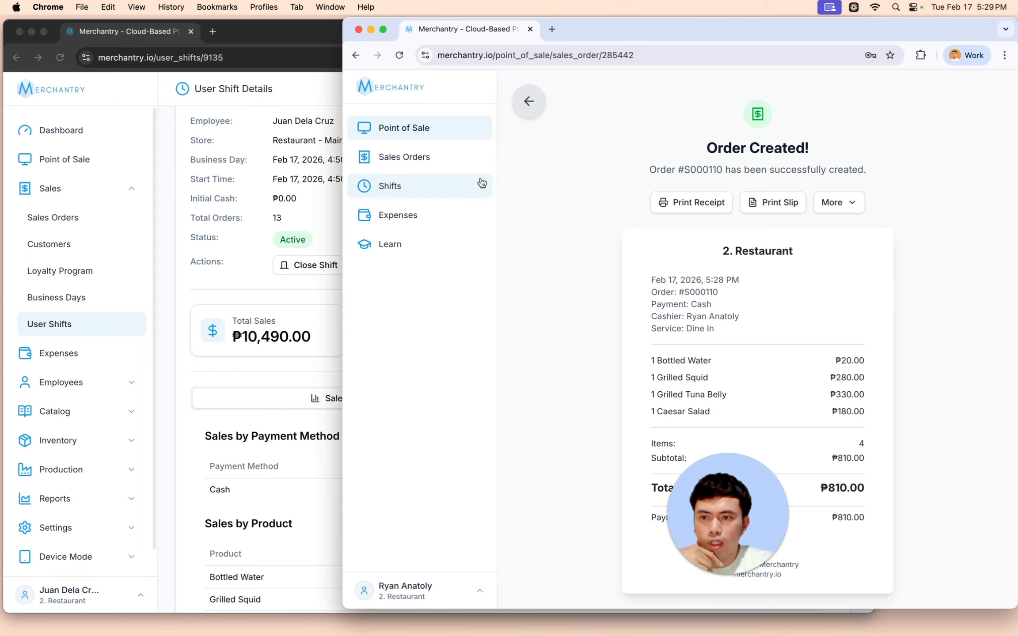
- Open the current shift's management summary from the point of sale
{"action": "left_click", "coordinate": [407, 158]}
{"action": "left_click", "coordinate": [410, 131]}
{"action": "left_click_drag", "start_coordinate": [760, 29], "coordinate": [632, 31]}
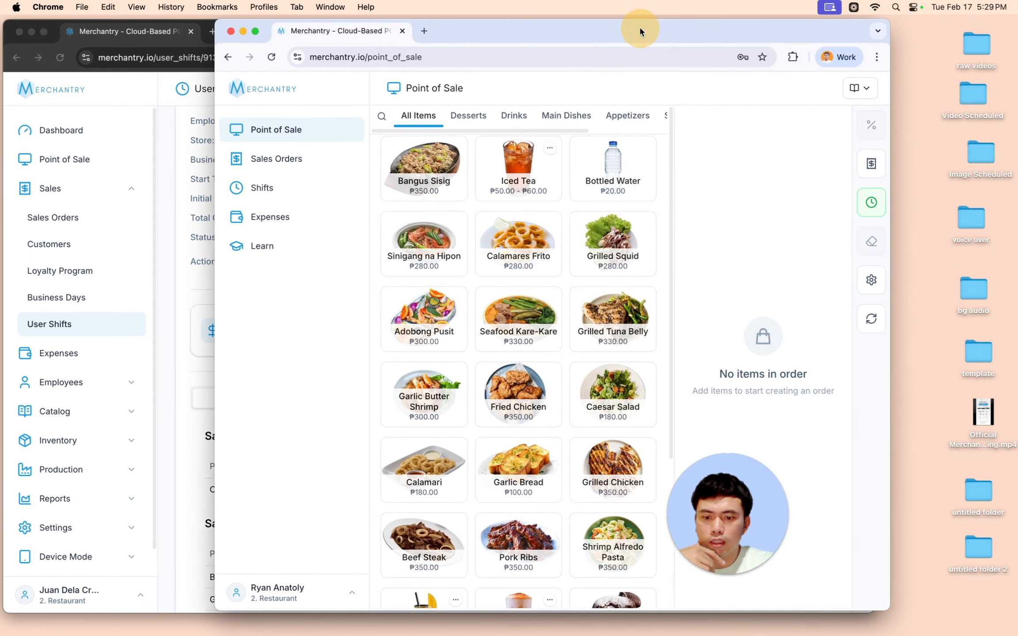
{"action": "left_click", "coordinate": [870, 202]}
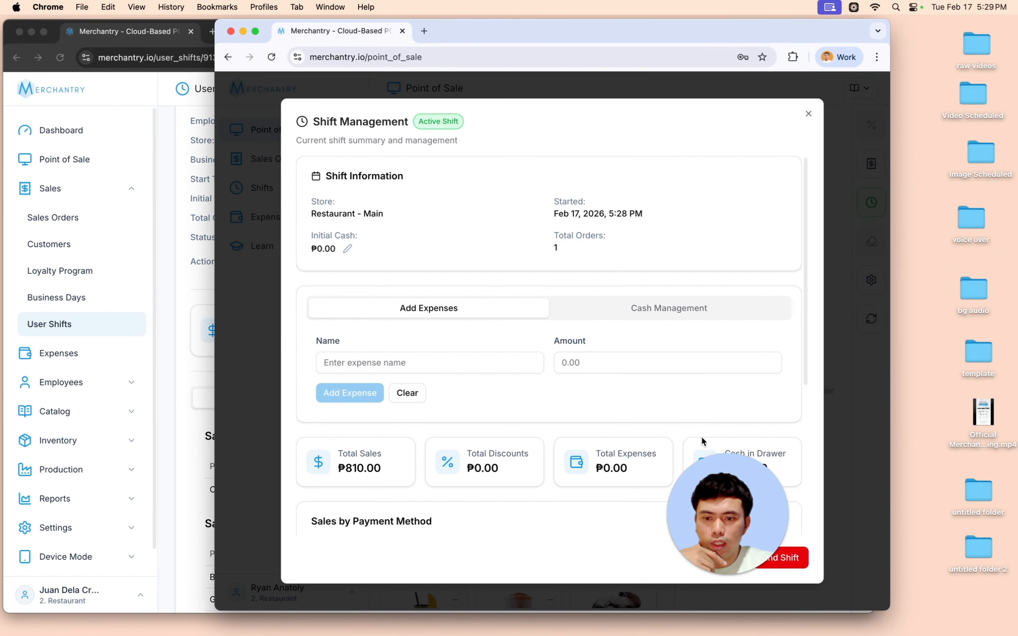
{"action": "left_click", "coordinate": [735, 486]}
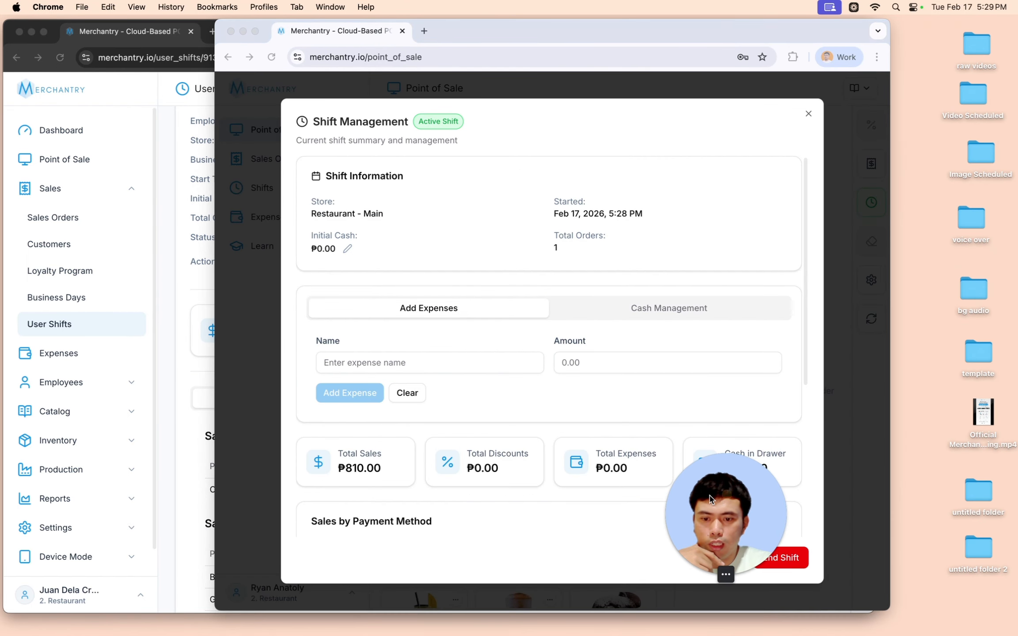
- End the shift with ₱810 ending cash and also end the business day
{"action": "left_click", "coordinate": [781, 555]}
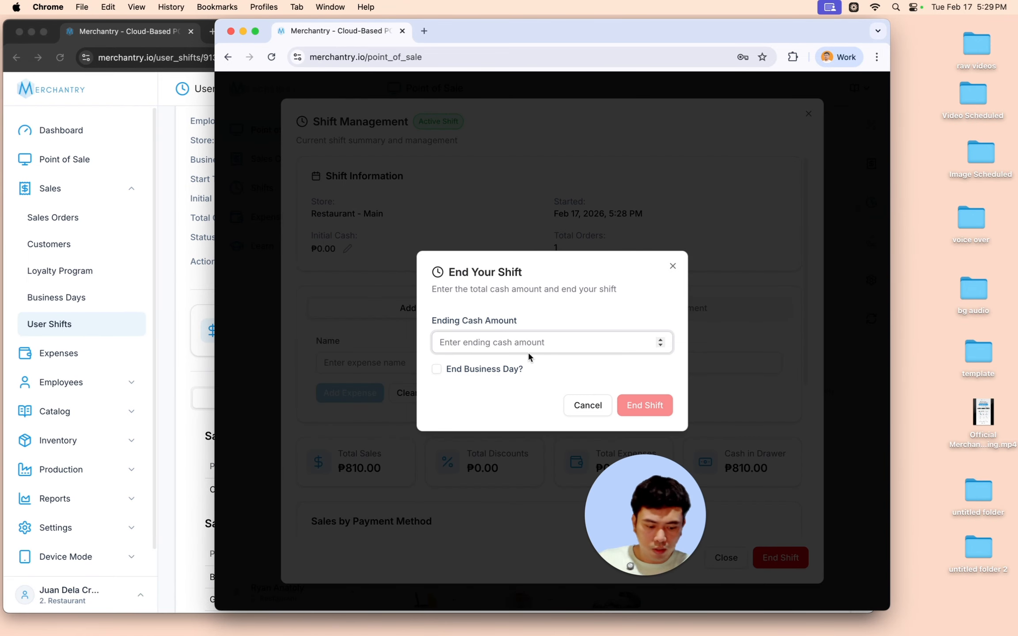
{"action": "type", "text": "810"}
{"action": "left_click", "coordinate": [448, 371]}
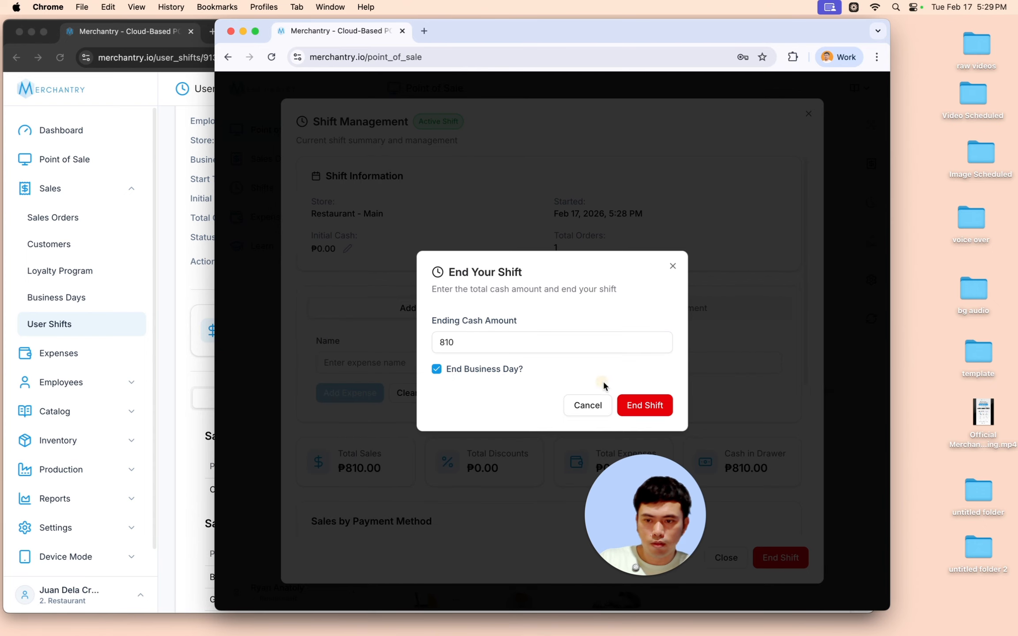
{"action": "left_click", "coordinate": [641, 405]}
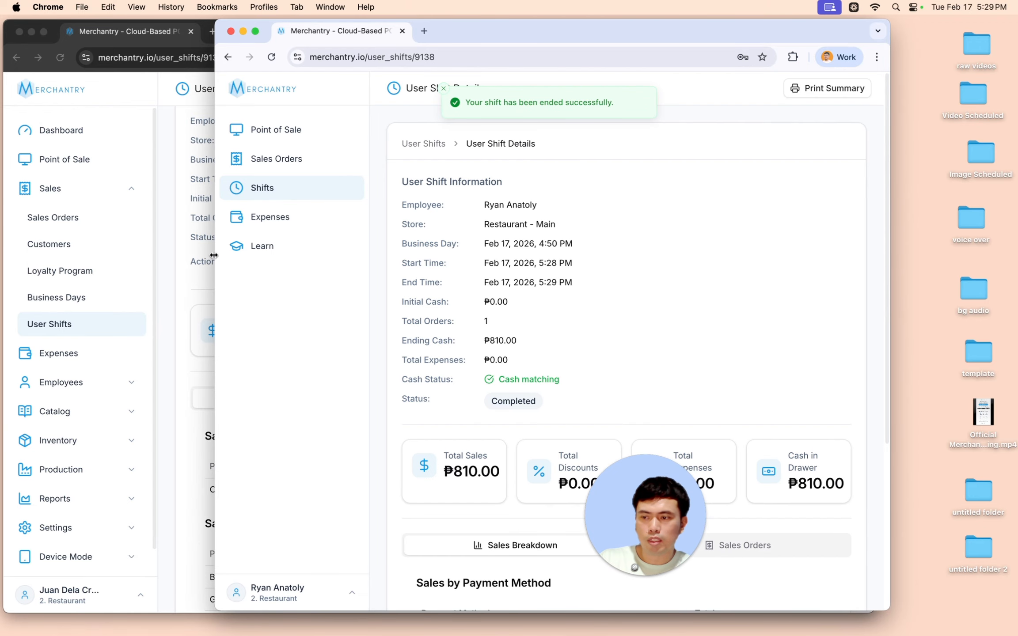
{"action": "left_click", "coordinate": [153, 200]}
- Open the employee's Feb 17 shift from User Shifts to confirm Completed status with ₱810.00 ending cash
{"action": "left_click", "coordinate": [57, 309]}
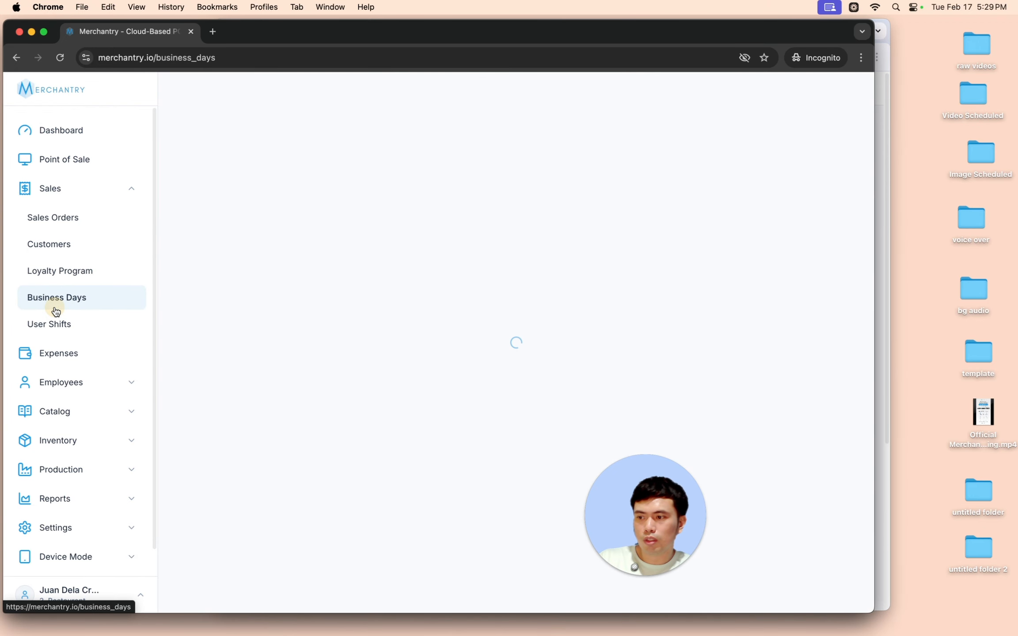
{"action": "left_click", "coordinate": [54, 324]}
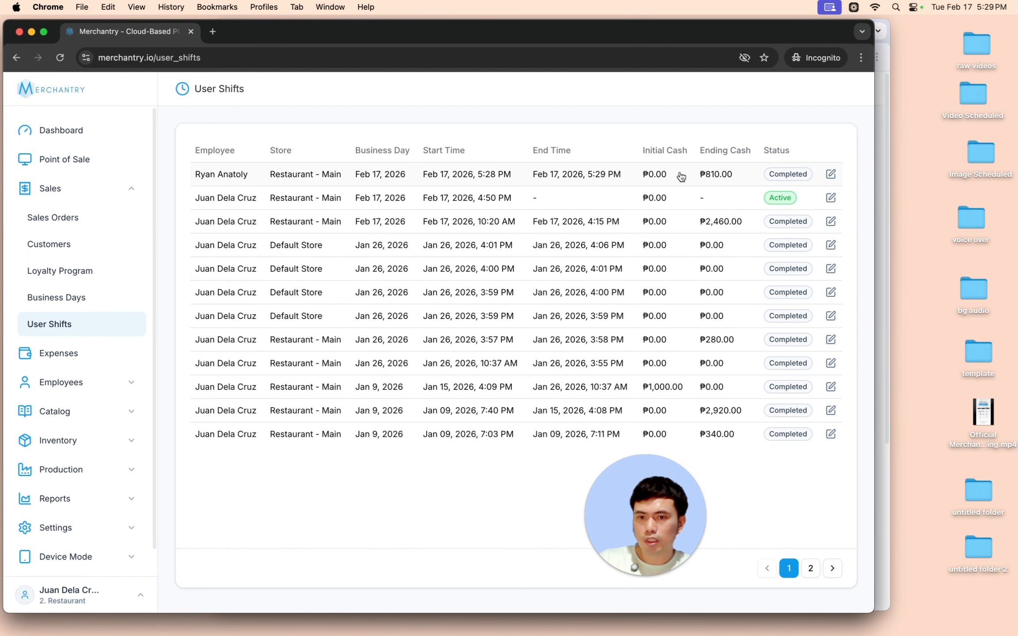
{"action": "left_click", "coordinate": [530, 174]}
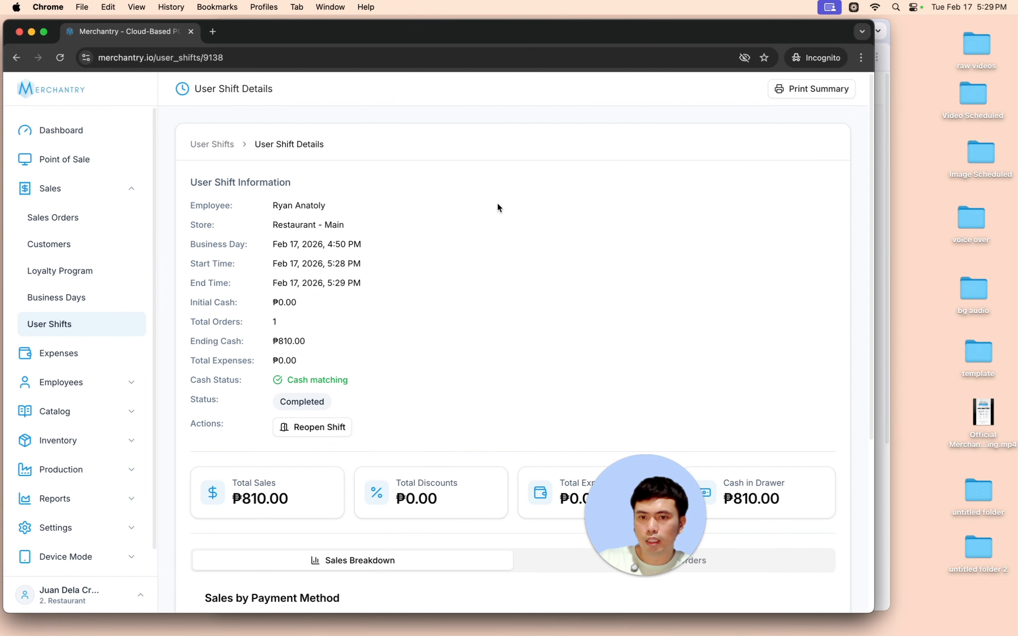
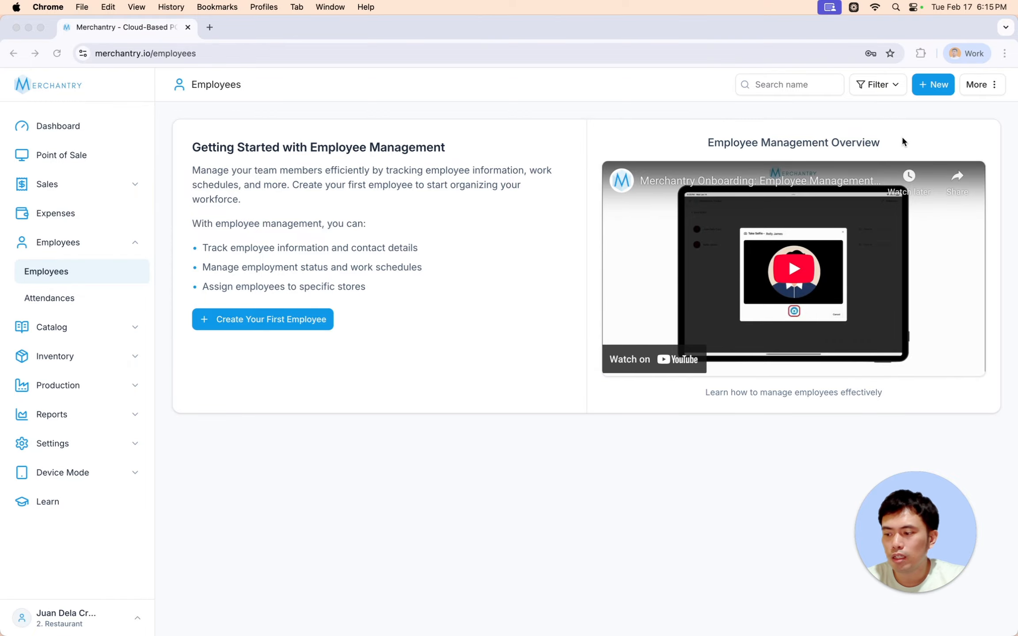
- Start a new employee and fill in the first name, last name and contact number
{"action": "left_click", "coordinate": [935, 90]}
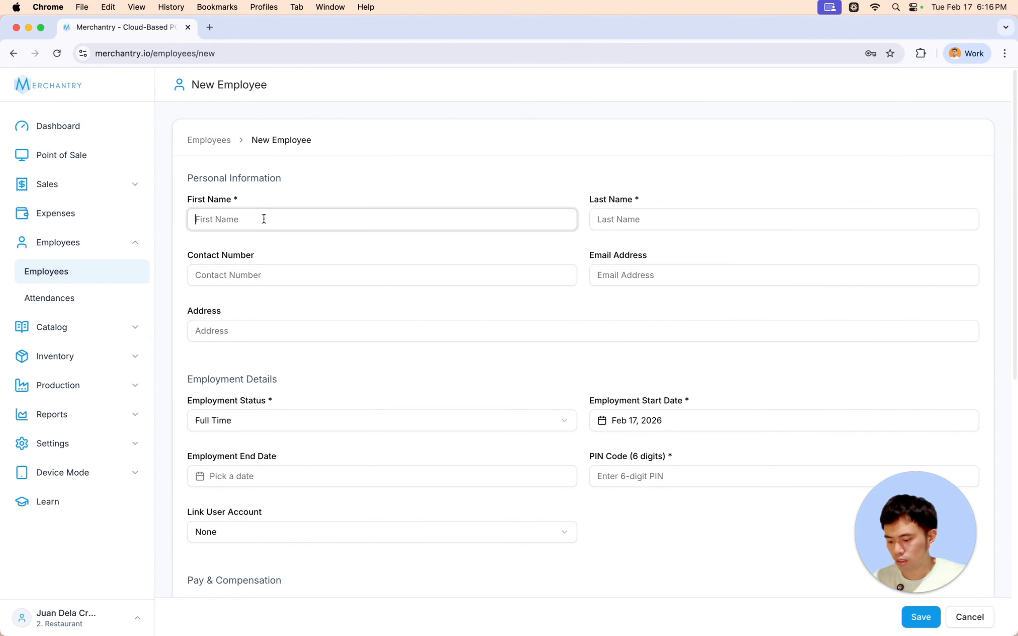
{"action": "type", "text": "Vladimir"}
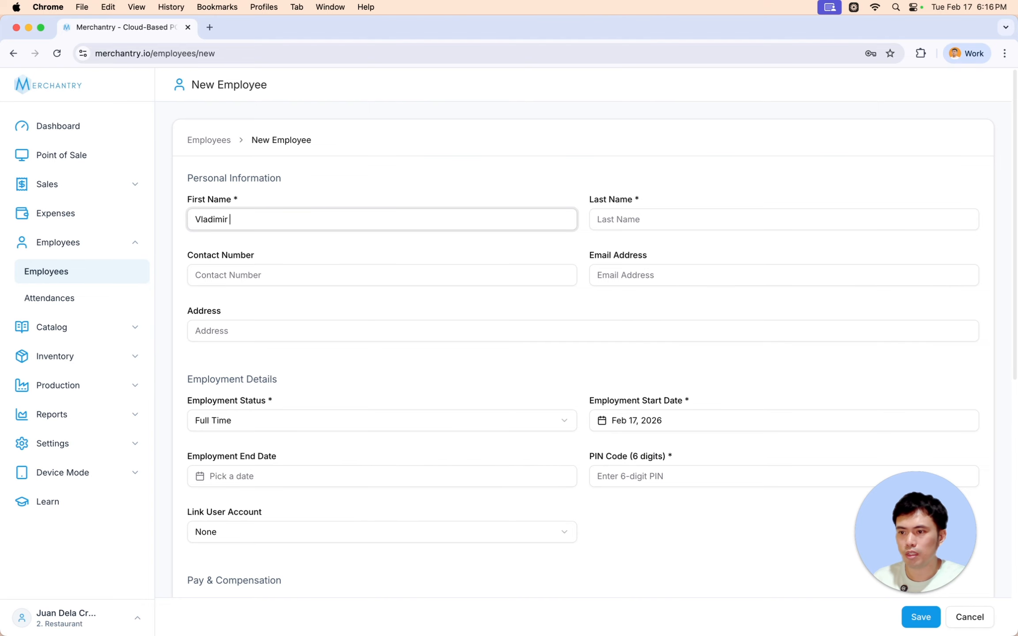
{"action": "key", "text": "Tab"}
{"action": "type", "text": "R"}
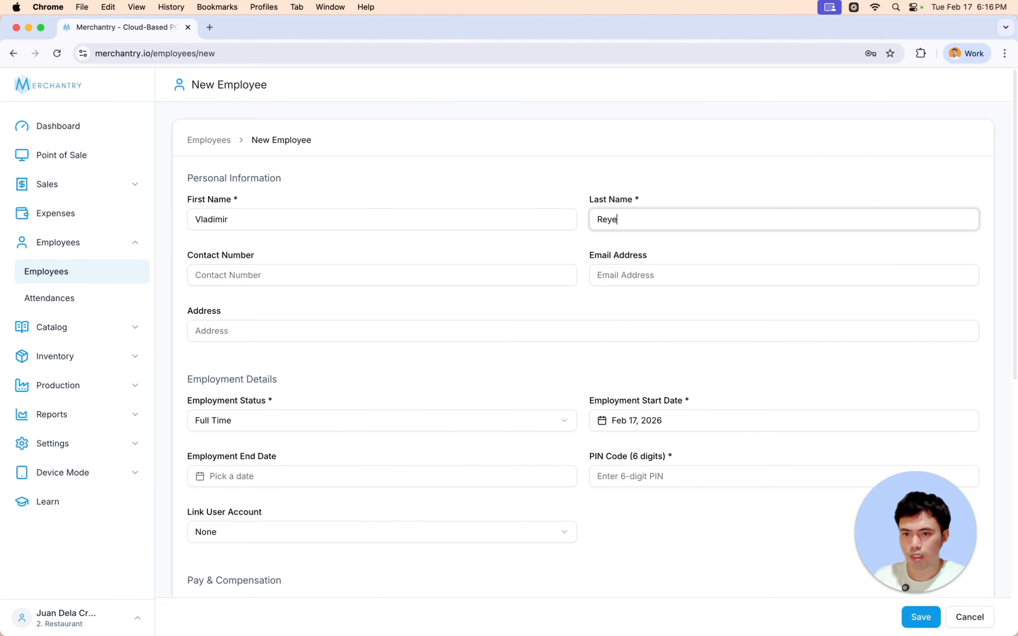
{"action": "key", "text": "Tab"}
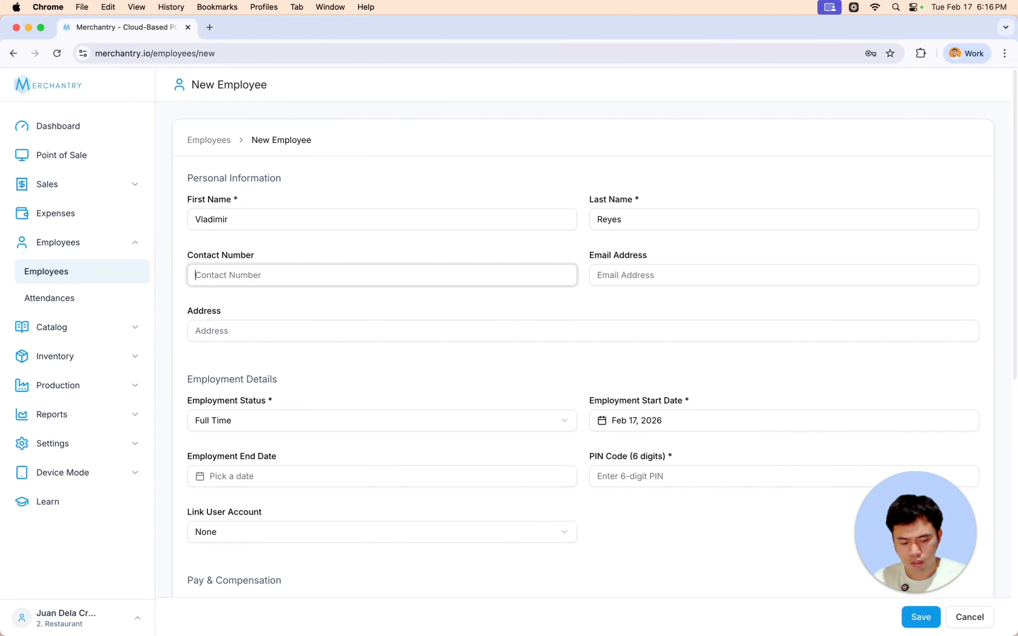
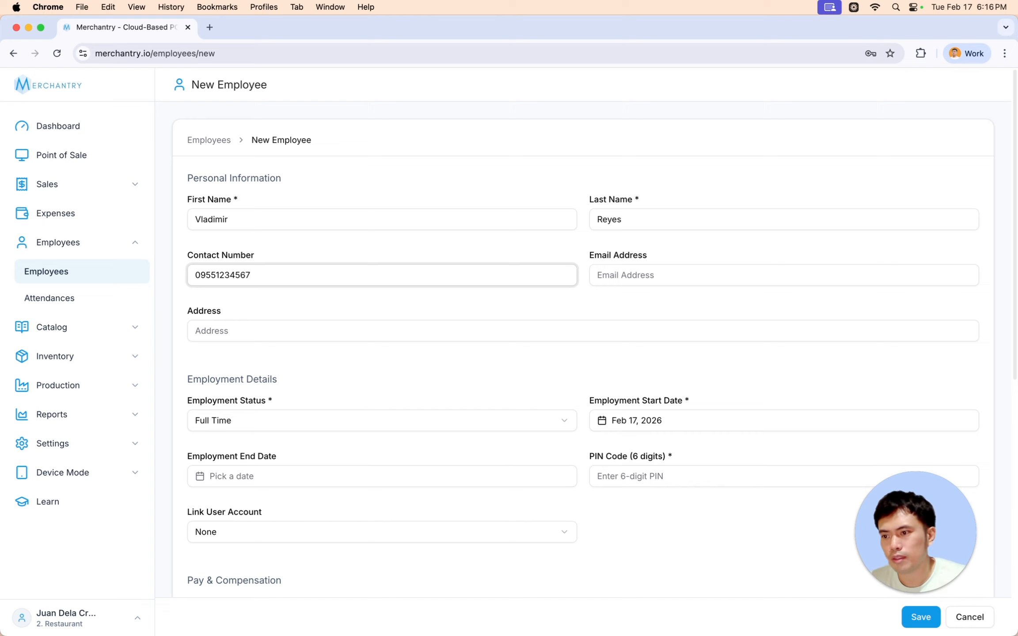
- Enter the employee's e-mail and address, keeping Full Time status and the default start date
{"action": "left_click", "coordinate": [617, 274]}
{"action": "type", "text": "vladi@sample.com"}
{"action": "left_click", "coordinate": [222, 336]}
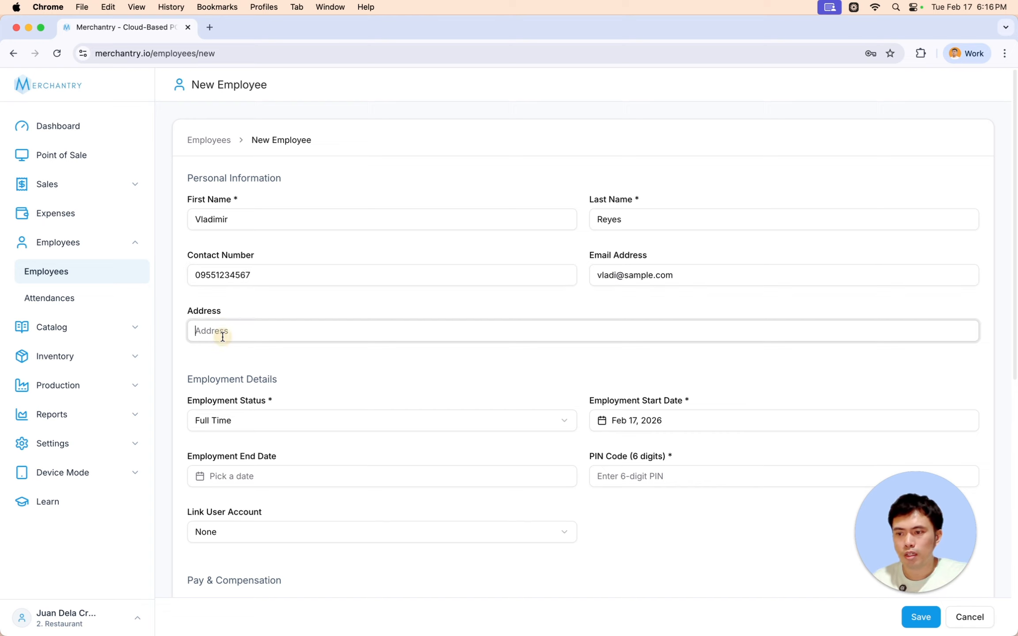
{"action": "type", "text": "Cavite"}
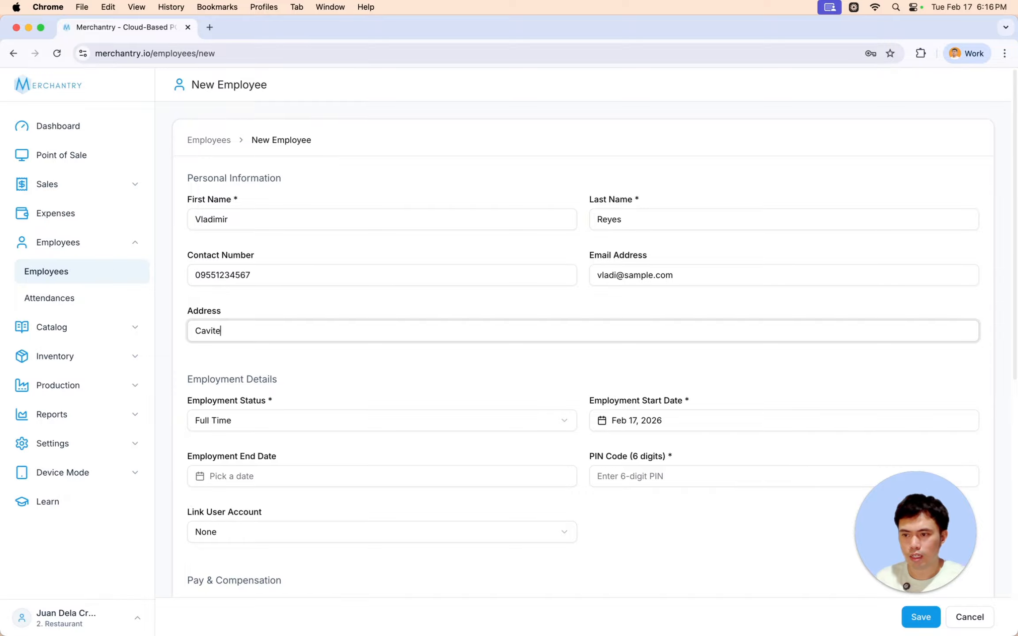
{"action": "left_click", "coordinate": [366, 418]}
{"action": "left_click", "coordinate": [366, 416]}
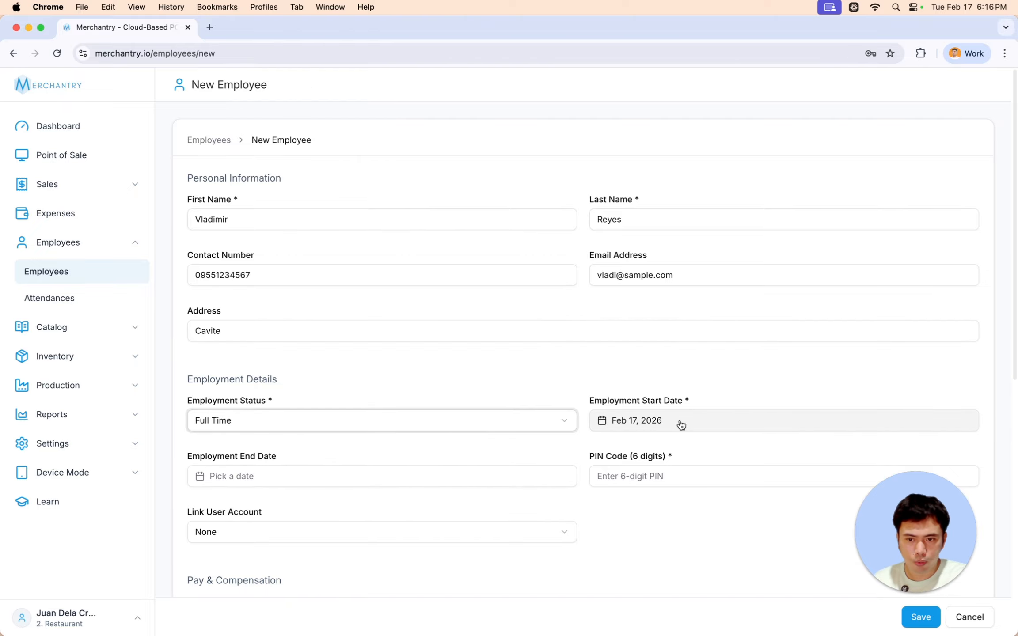
{"action": "left_click", "coordinate": [697, 420]}
{"action": "left_click", "coordinate": [495, 420]}
{"action": "scroll", "coordinate": [266, 429], "scroll_direction": "down", "scroll_amount": 2}
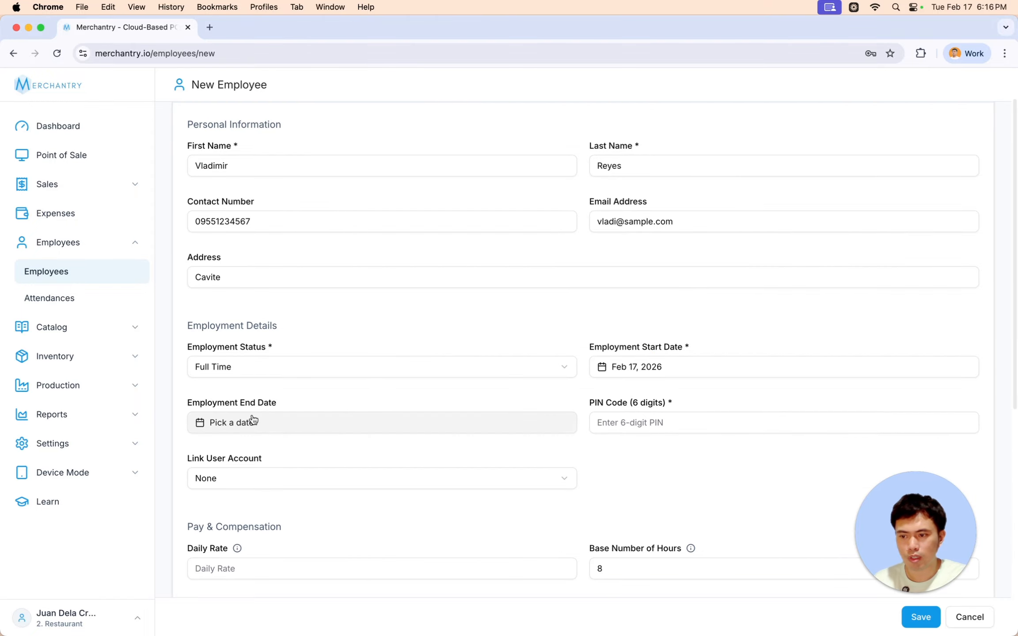
- Enter the employee's six-digit PIN and a daily rate of 650
{"action": "left_click", "coordinate": [658, 419]}
{"action": "type", "text": "••••••"}
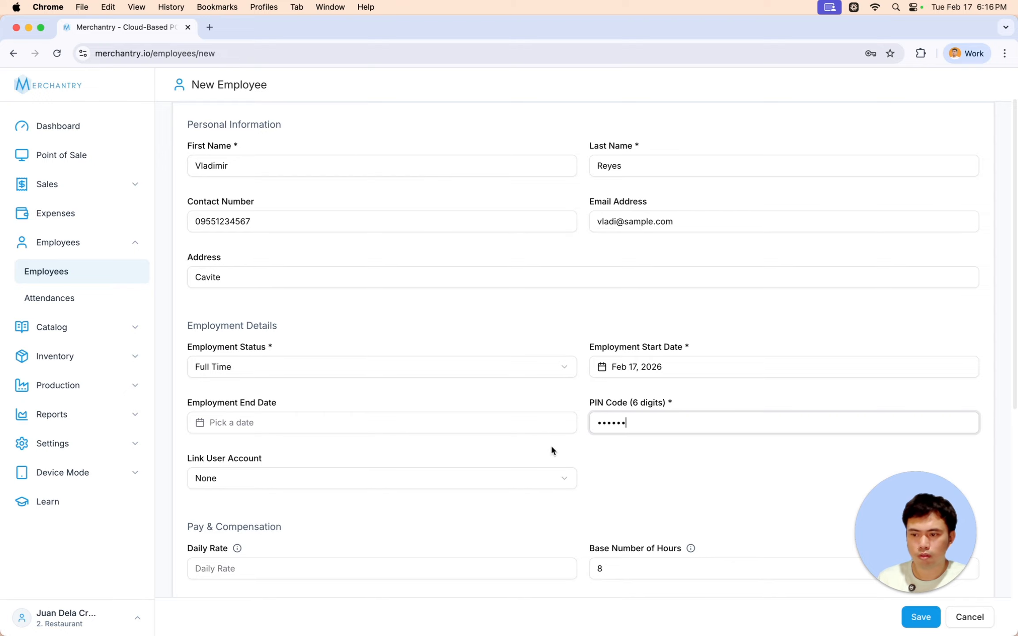
{"action": "scroll", "coordinate": [551, 451], "scroll_direction": "down", "scroll_amount": 4}
{"action": "left_click", "coordinate": [262, 446]}
{"action": "type", "text": "650"}
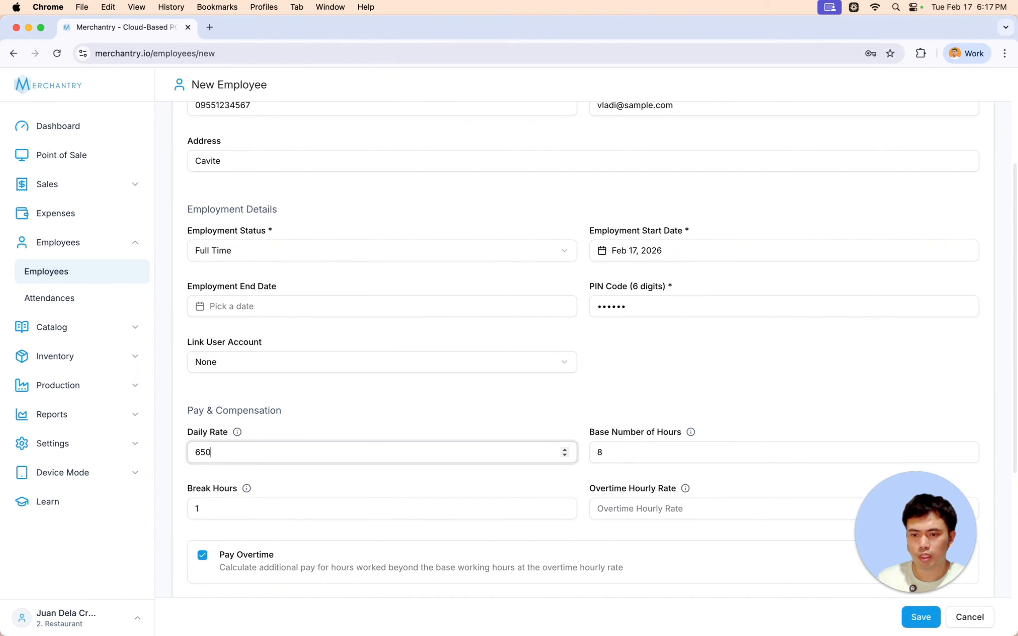
{"action": "left_click", "coordinate": [626, 453]}
- Set the overtime hourly rate to 150, leaving break hours at 1
{"action": "scroll", "coordinate": [626, 446], "scroll_direction": "down", "scroll_amount": 2}
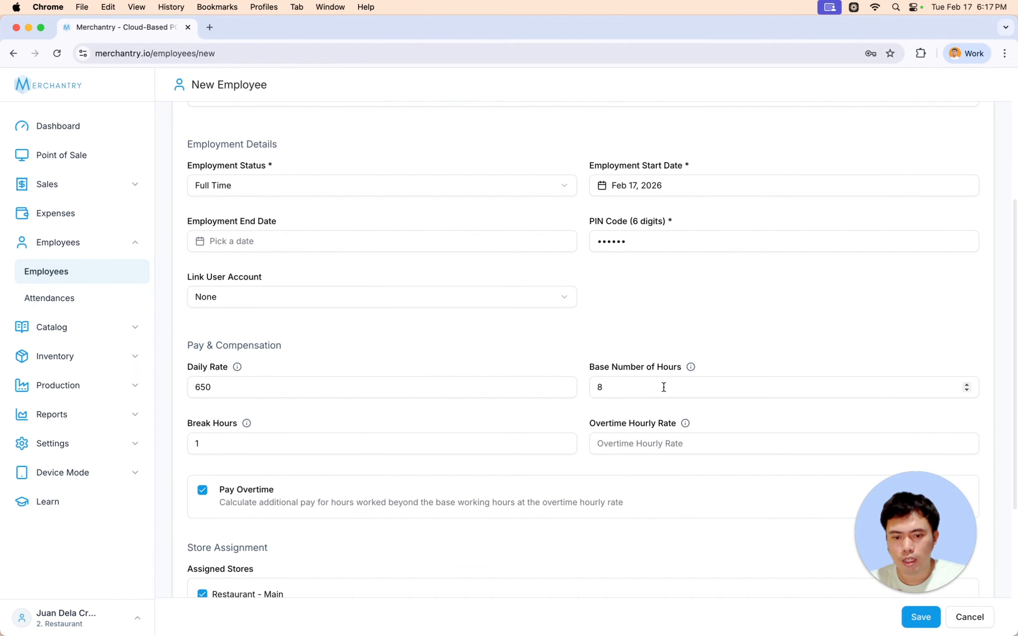
{"action": "left_click", "coordinate": [255, 450]}
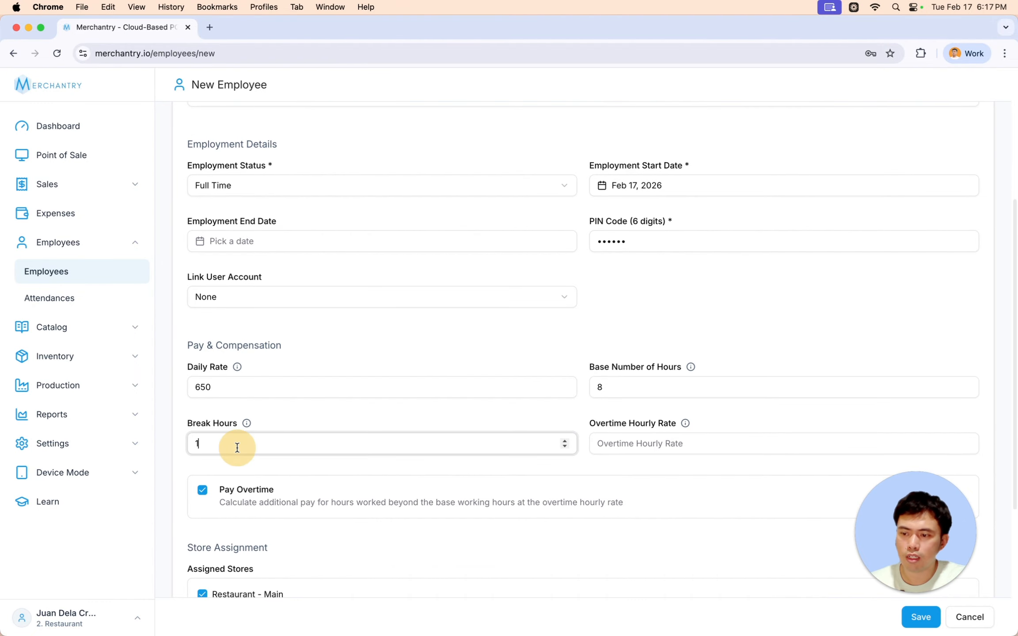
{"action": "left_click", "coordinate": [385, 407]}
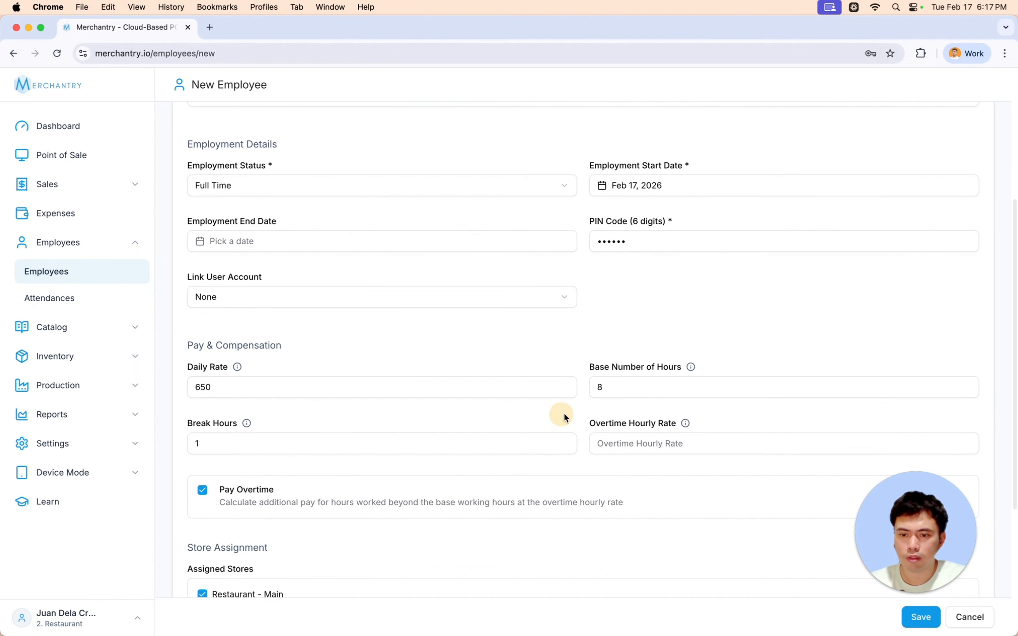
{"action": "left_click", "coordinate": [631, 445]}
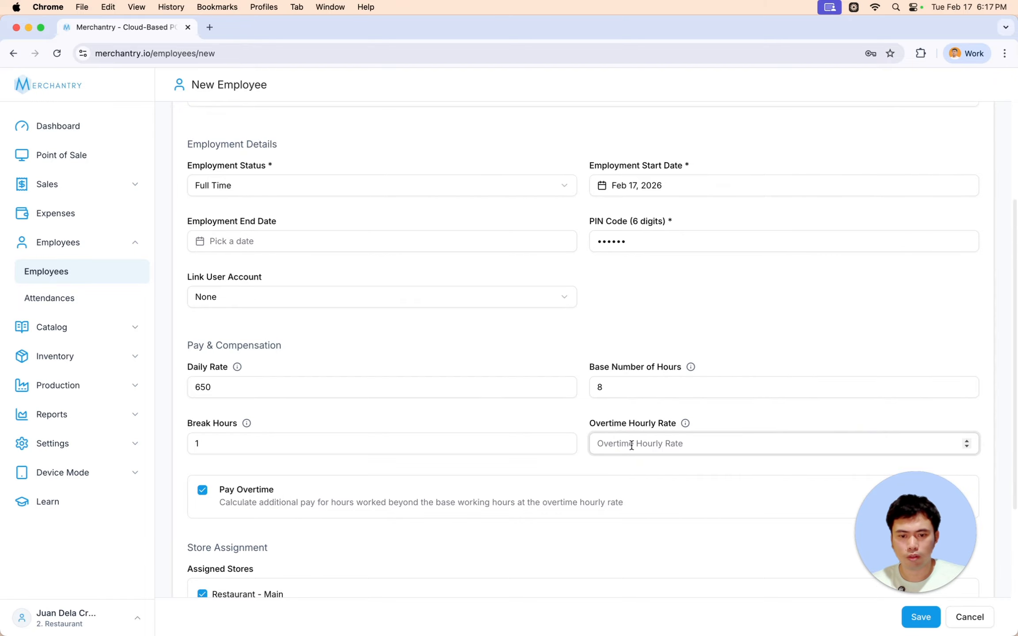
{"action": "type", "text": "150"}
{"action": "left_click", "coordinate": [704, 335]}
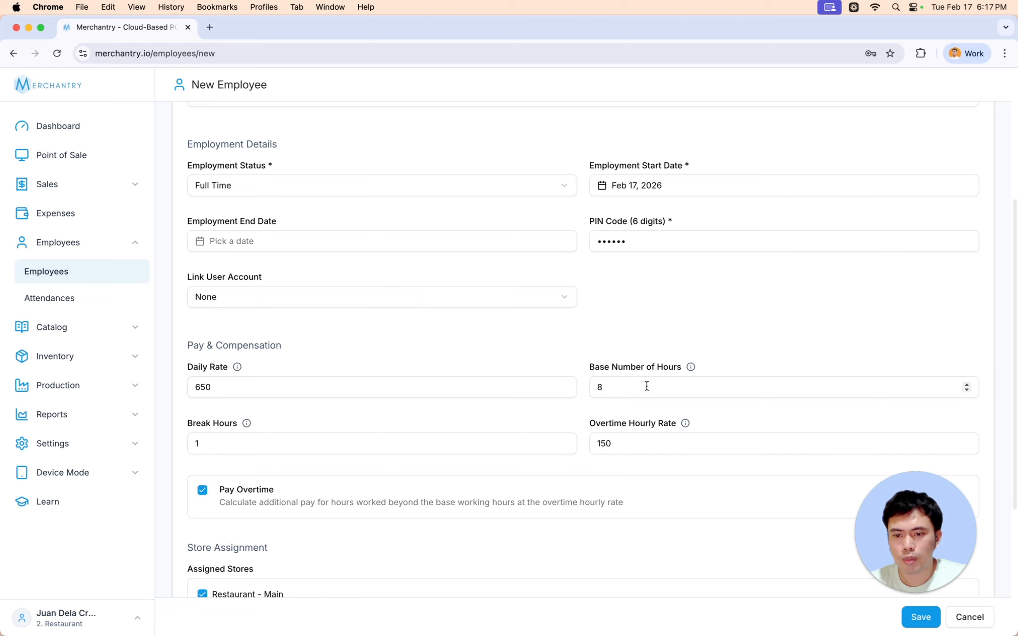
{"action": "left_click_drag", "start_coordinate": [206, 443], "coordinate": [191, 444]}
{"action": "left_click", "coordinate": [371, 416]}
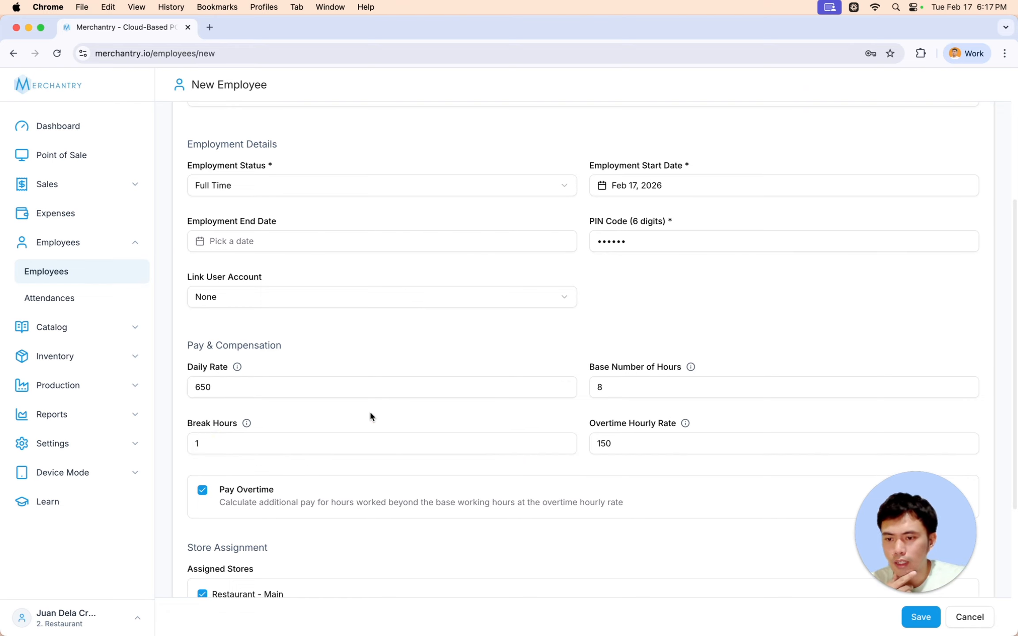
- Save the new employee record so it lists as Active in Restaurant - Main
{"action": "scroll", "coordinate": [269, 387], "scroll_direction": "down", "scroll_amount": 3}
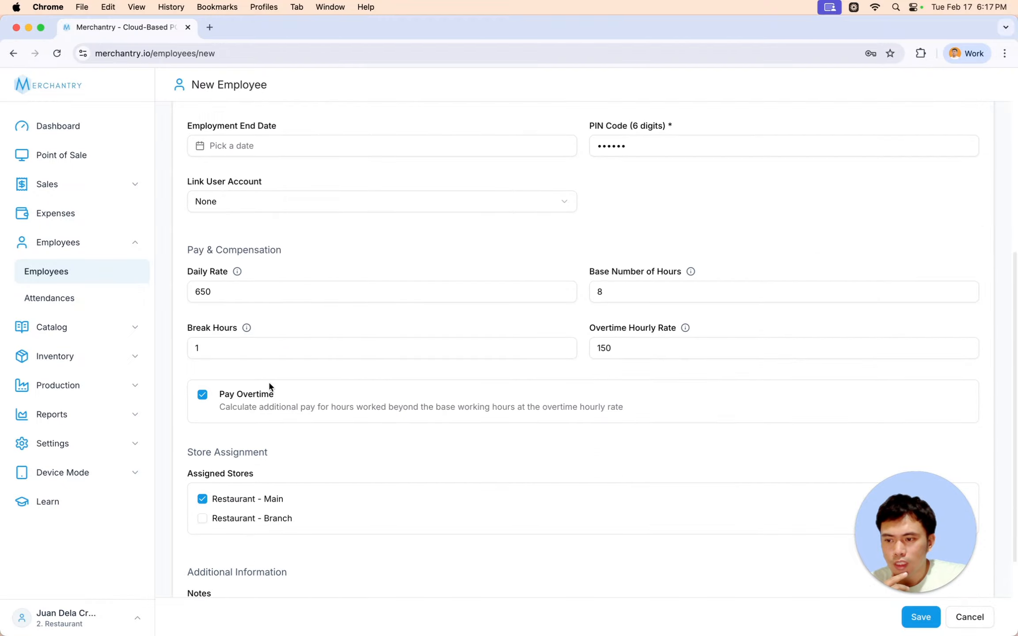
{"action": "scroll", "coordinate": [340, 408], "scroll_direction": "down", "scroll_amount": 3}
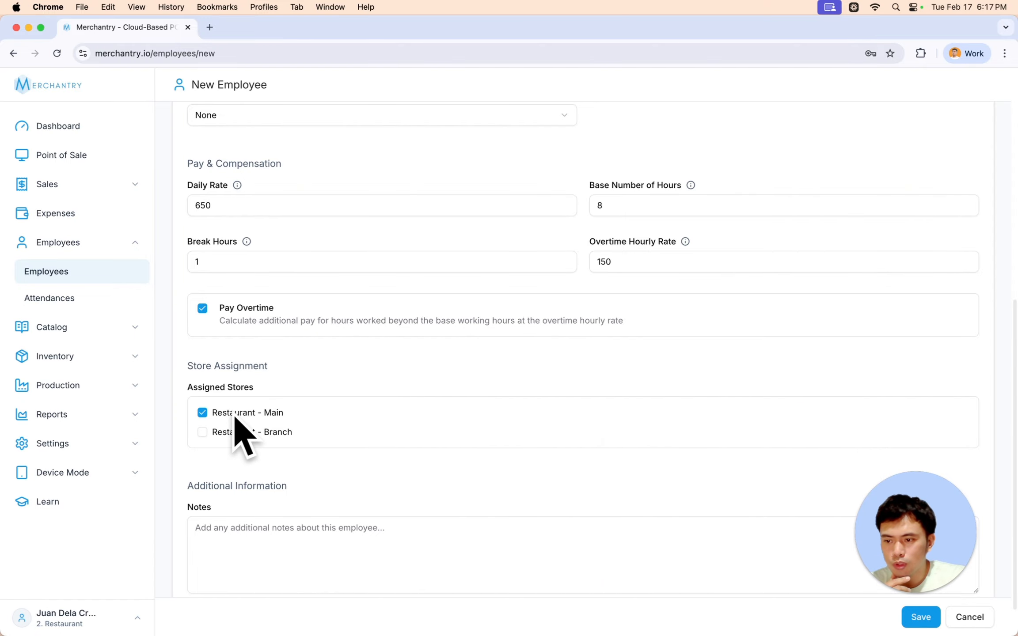
{"action": "scroll", "coordinate": [546, 400], "scroll_direction": "down", "scroll_amount": 2}
{"action": "left_click_drag", "start_coordinate": [888, 522], "coordinate": [913, 423]}
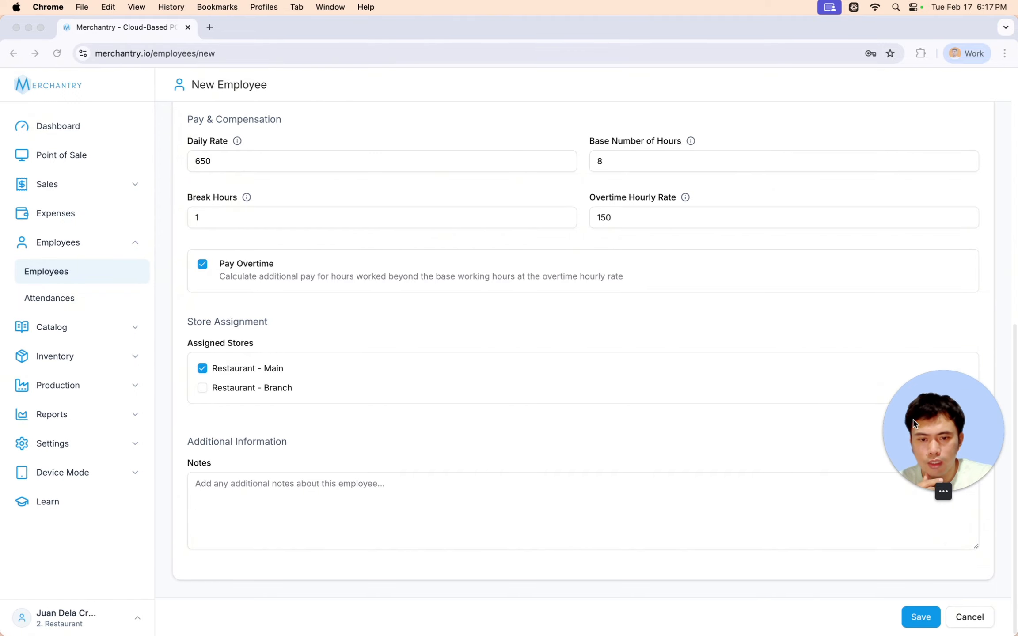
{"action": "left_click", "coordinate": [923, 617]}
{"action": "left_click", "coordinate": [924, 619]}
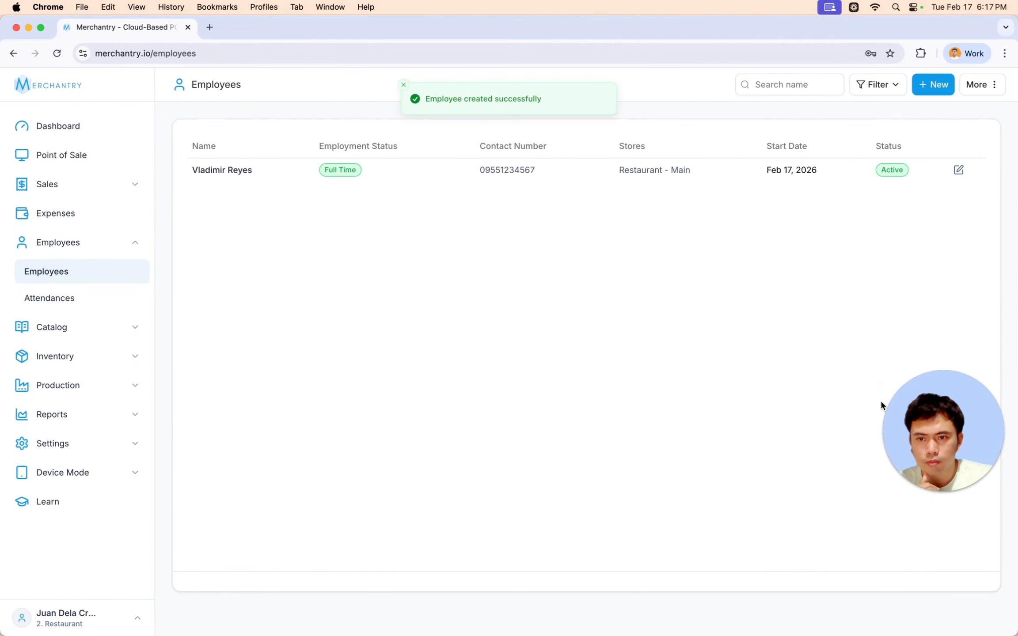
- Start another new employee and fill in the first name, last name and contact number
{"action": "left_click_drag", "start_coordinate": [967, 411], "coordinate": [967, 527]}
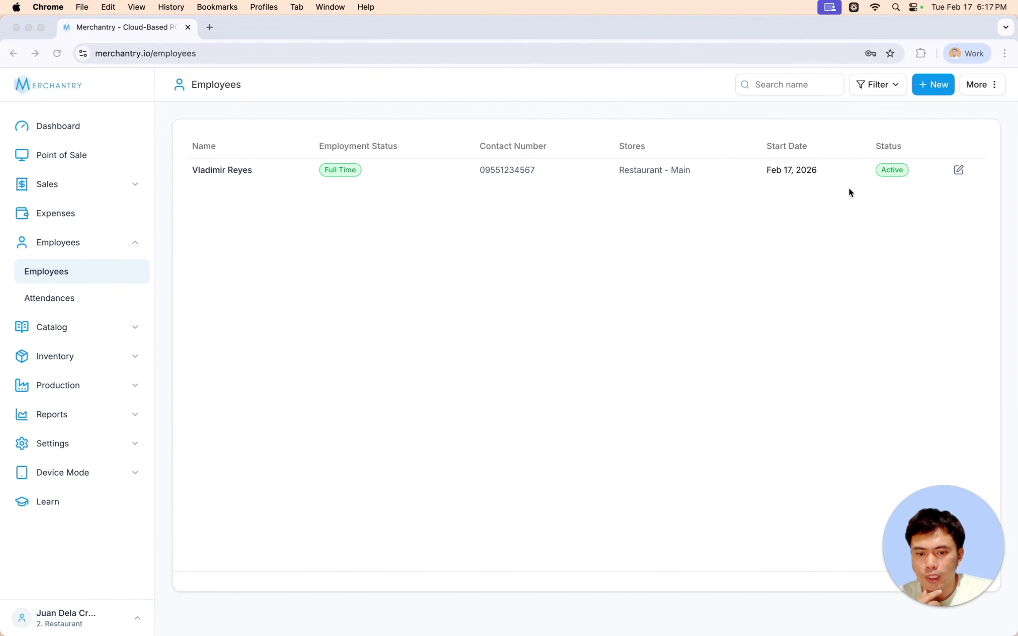
{"action": "left_click", "coordinate": [932, 86]}
{"action": "type", "text": "Ryan"}
{"action": "key", "text": "Tab"}
{"action": "type", "text": "A"}
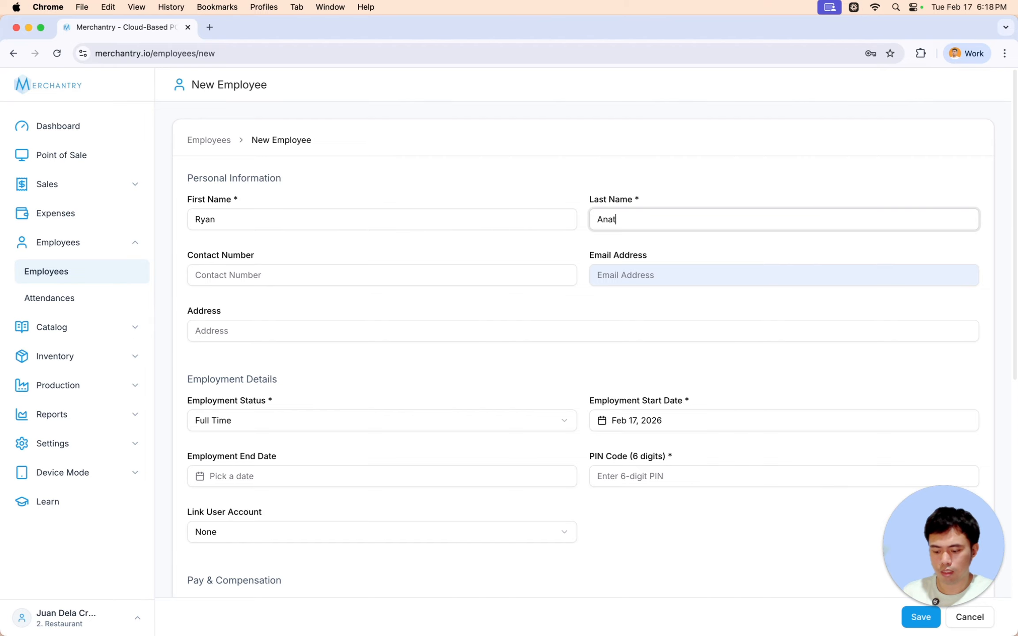
{"action": "left_click", "coordinate": [218, 276]}
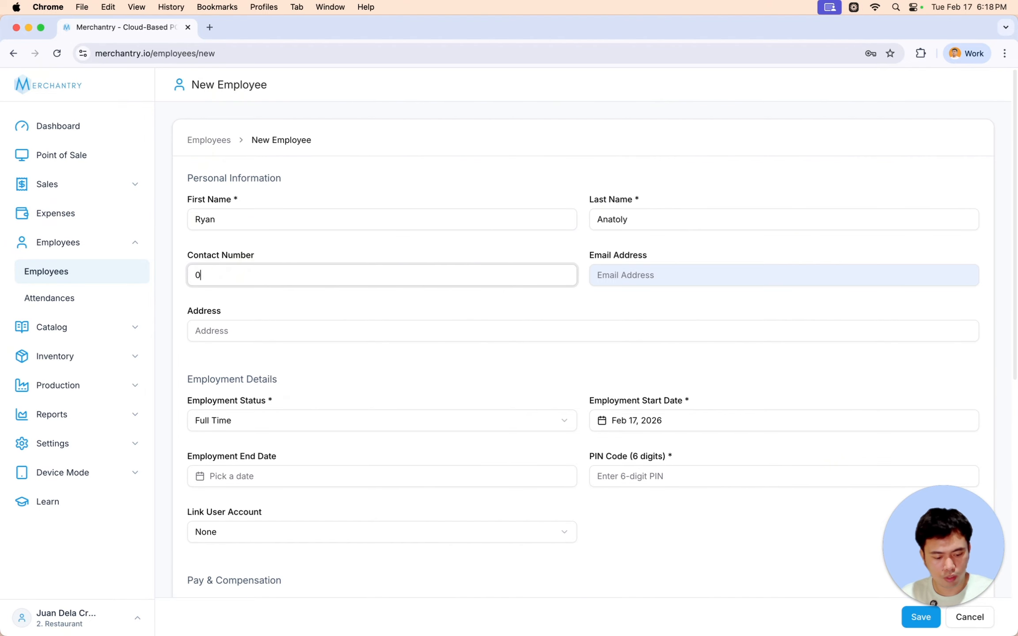
- Enter this employee's e-mail, address and six-digit PIN
{"action": "left_click", "coordinate": [615, 279]}
{"action": "type", "text": "ryan@sample.com"}
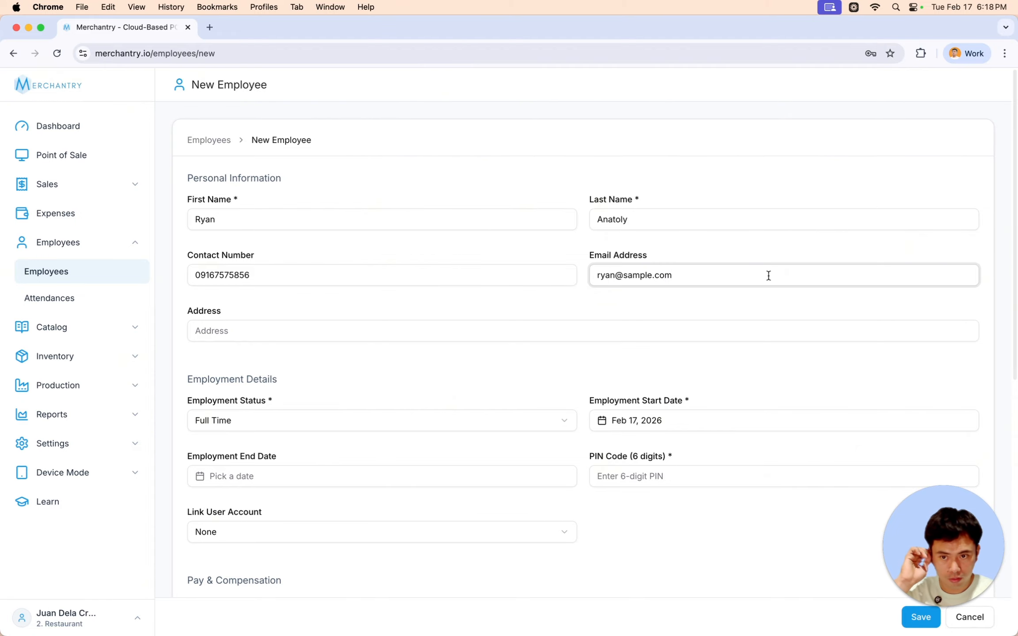
{"action": "left_click", "coordinate": [246, 315]}
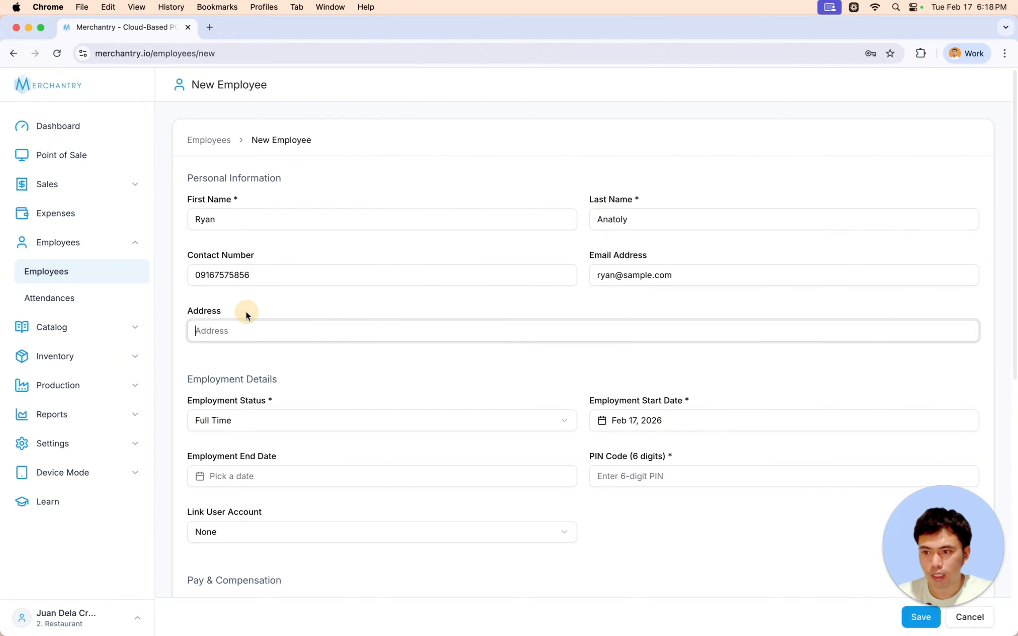
{"action": "type", "text": "Metro Manila"}
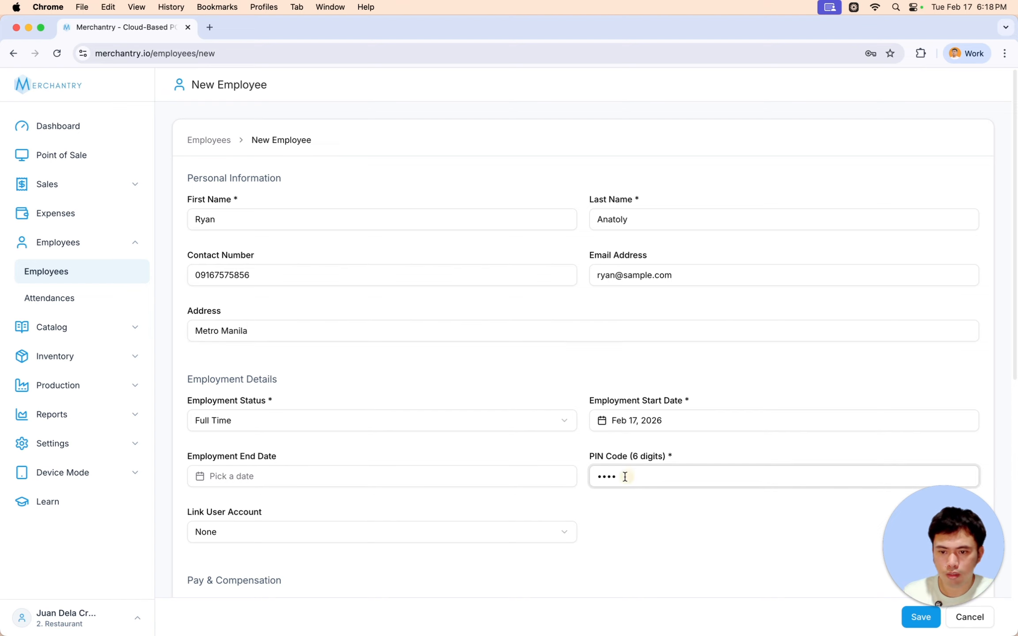
{"action": "key", "text": "BackSpace"}
{"action": "scroll", "coordinate": [447, 448], "scroll_direction": "down", "scroll_amount": 2}
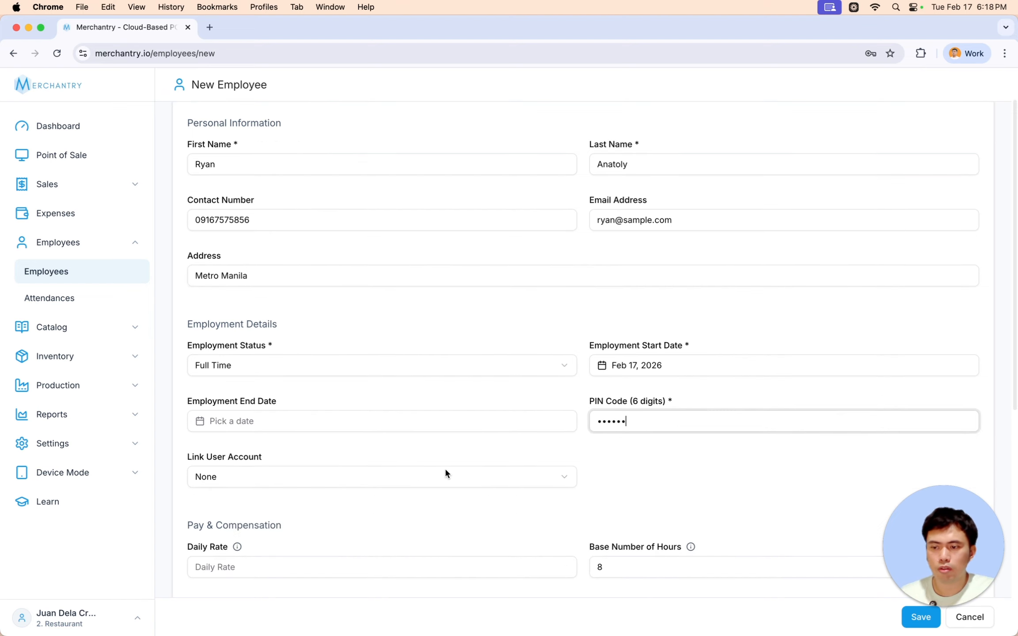
- Link the employee's matching user account
{"action": "left_click", "coordinate": [344, 477]}
{"action": "left_click", "coordinate": [296, 559]}
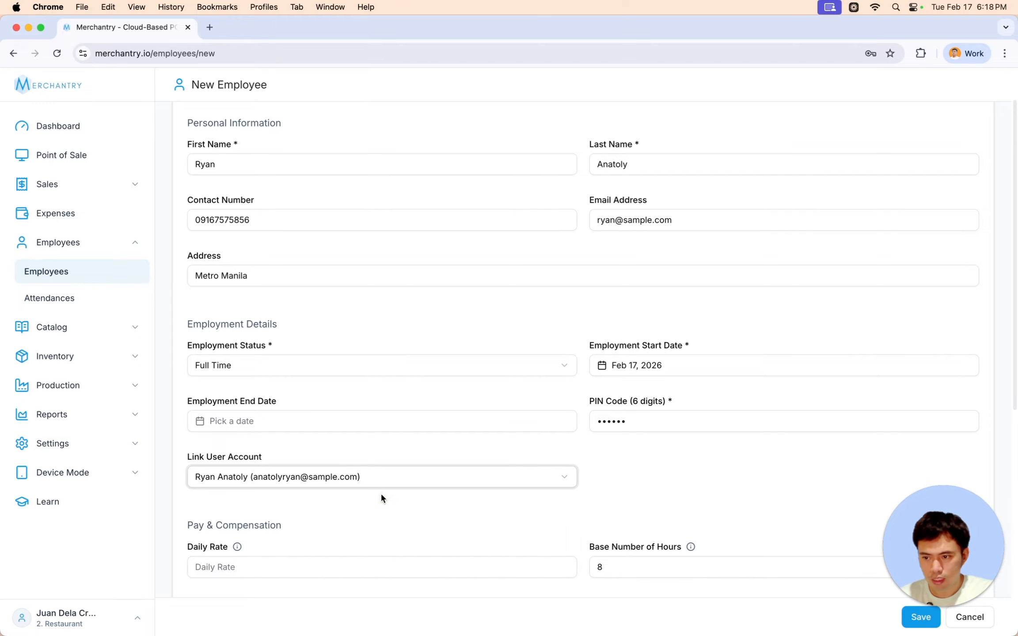
{"action": "left_click", "coordinate": [645, 478]}
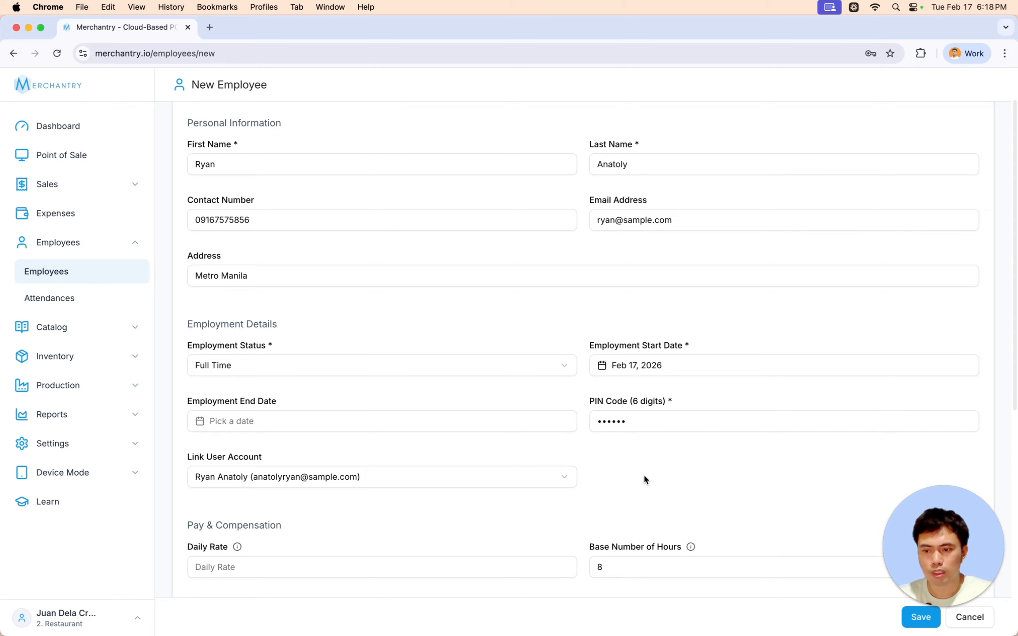
- Set daily rate 650 and overtime hourly rate 150, then save the employee
{"action": "scroll", "coordinate": [644, 473], "scroll_direction": "down", "scroll_amount": 5}
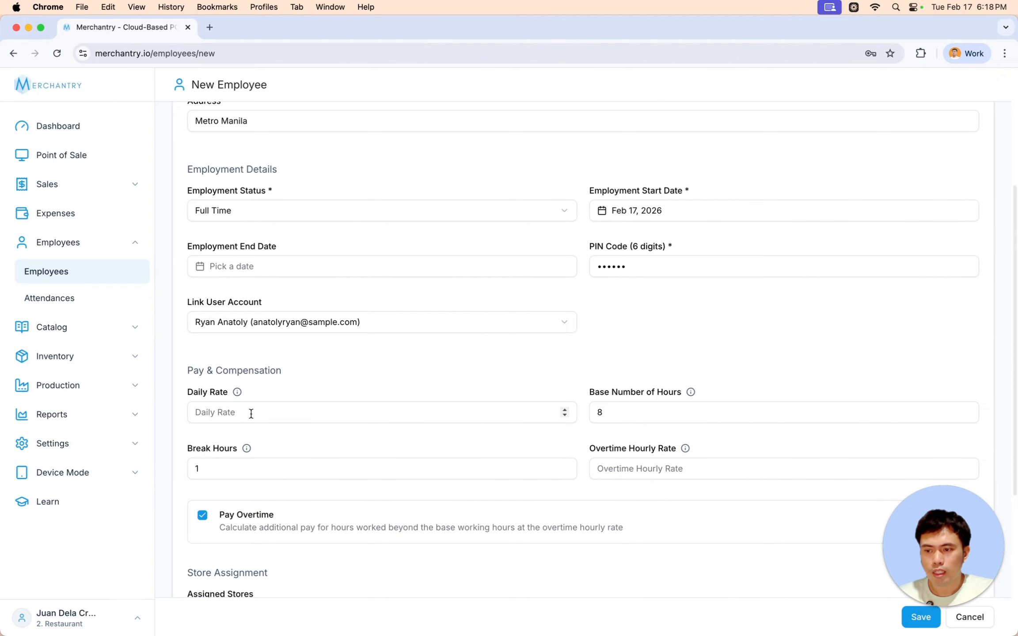
{"action": "left_click", "coordinate": [251, 413]}
{"action": "type", "text": "650"}
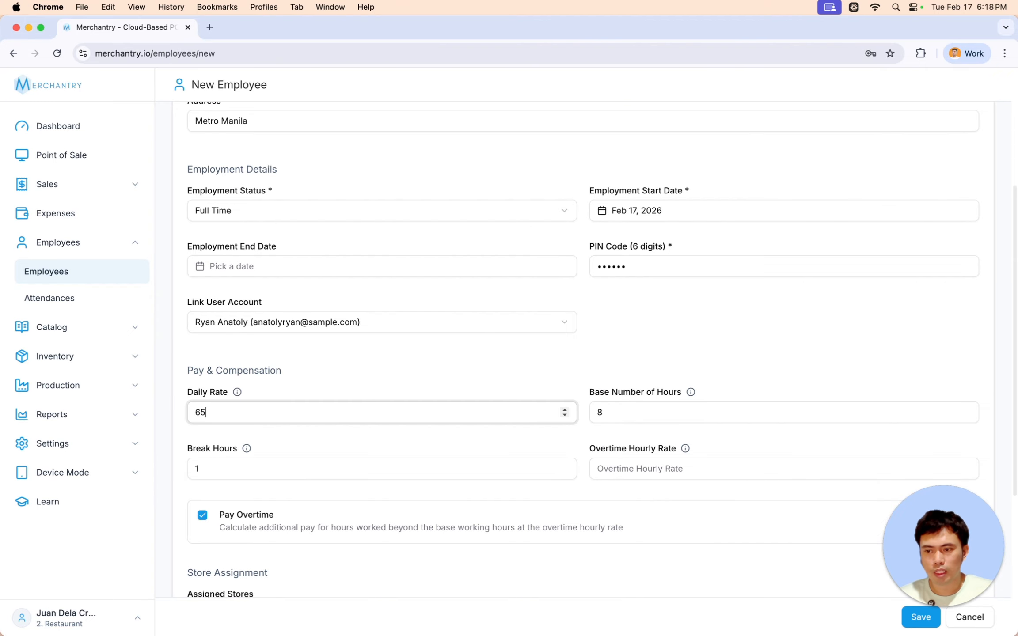
{"action": "left_click", "coordinate": [637, 468]}
{"action": "type", "text": "150"}
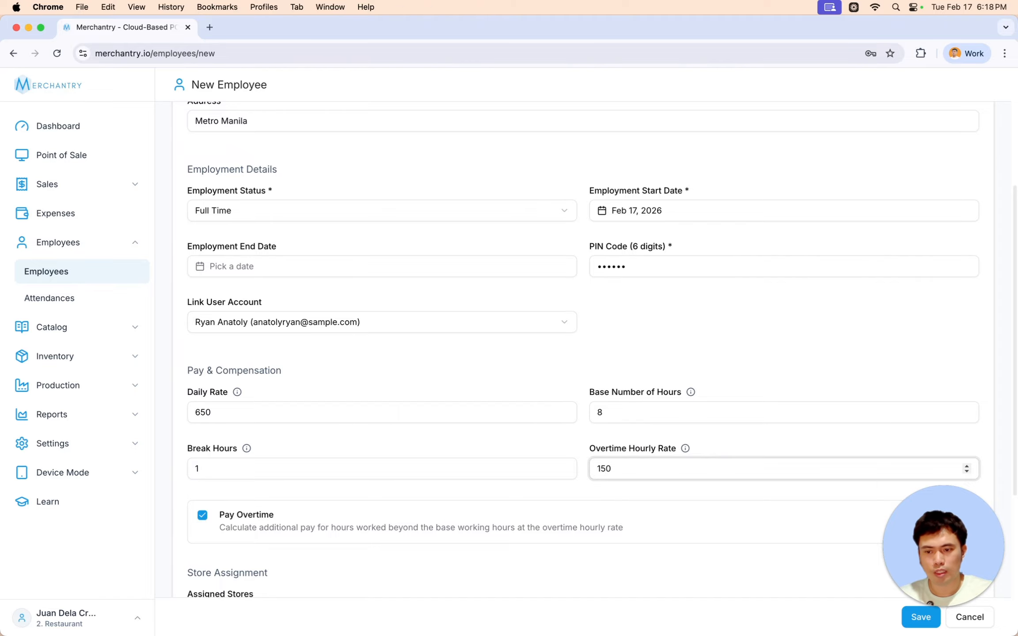
{"action": "scroll", "coordinate": [496, 460], "scroll_direction": "down", "scroll_amount": 6}
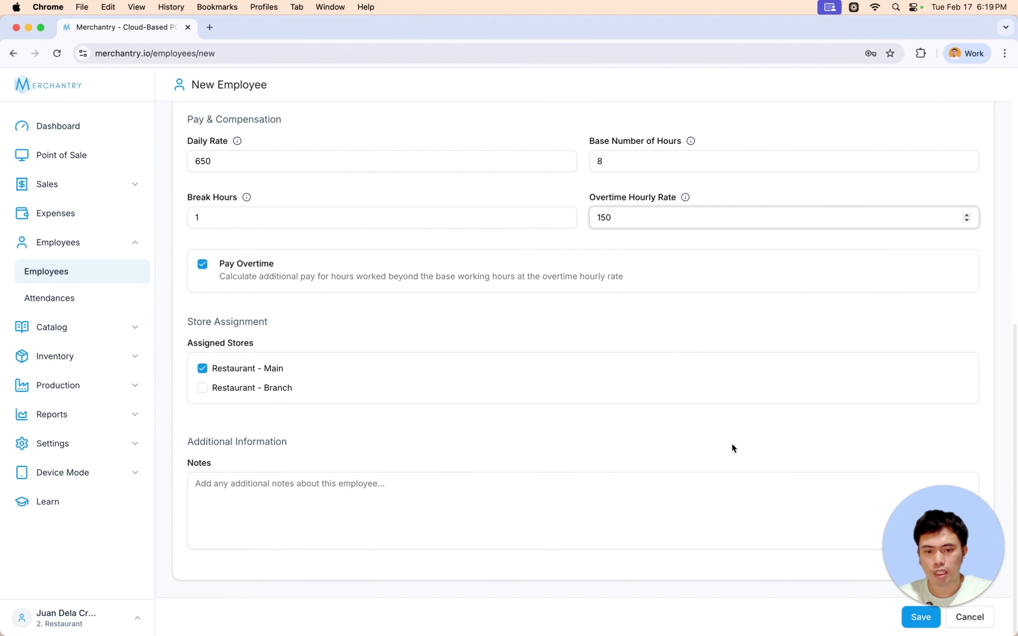
{"action": "left_click", "coordinate": [910, 622]}
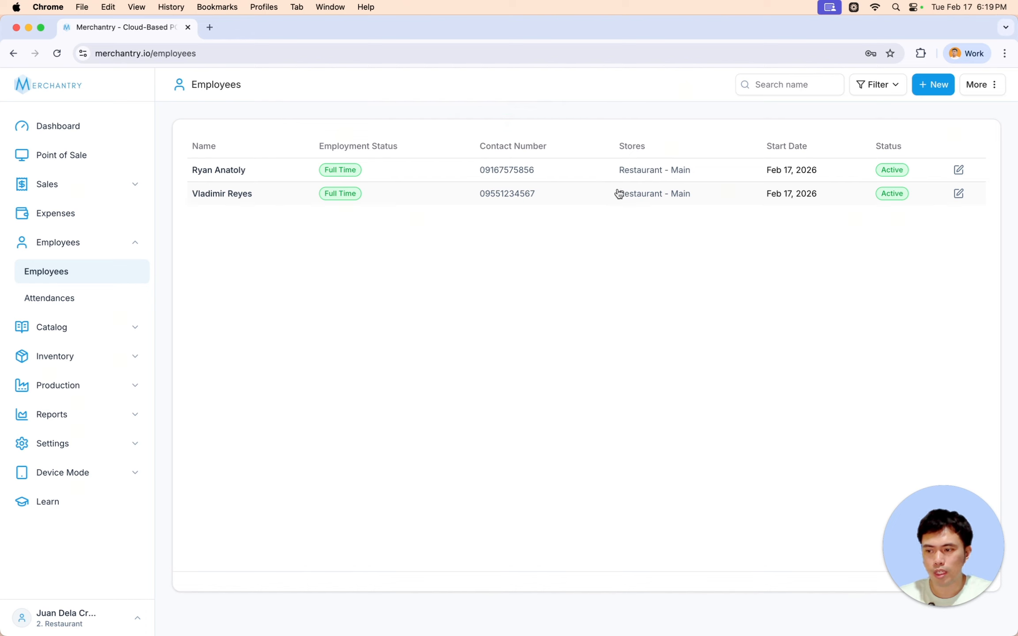
- Switch the browser to full screen with Cmd+Ctrl+F to show the two-employee list
{"action": "key", "text": "super+ctrl+f"}
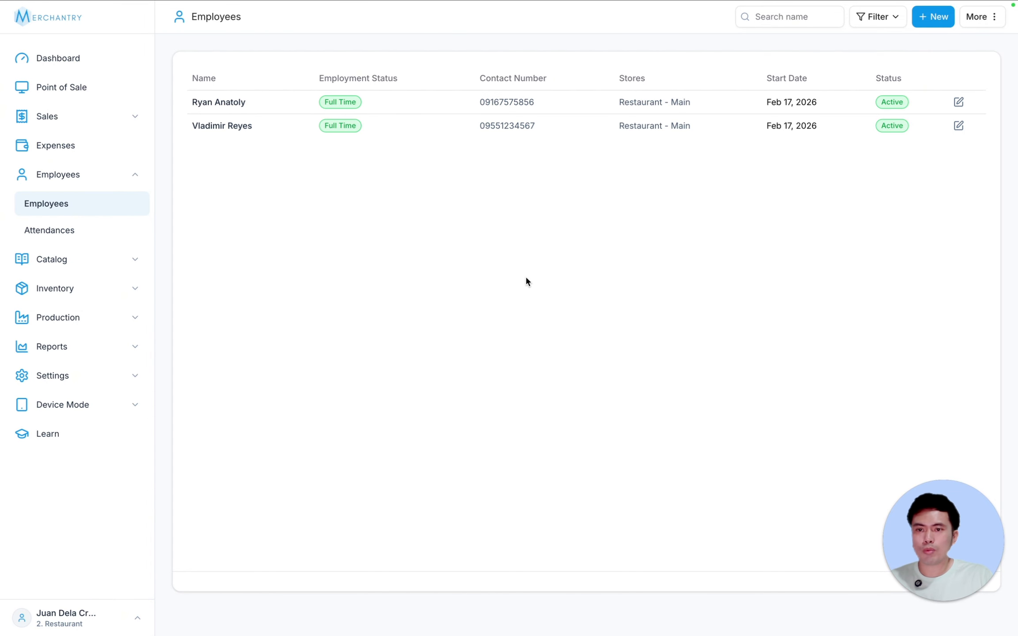
- Arrange the employees and incognito dashboard windows side by side, ending on the incognito one
{"action": "left_click_drag", "start_coordinate": [395, 29], "coordinate": [359, 29]}
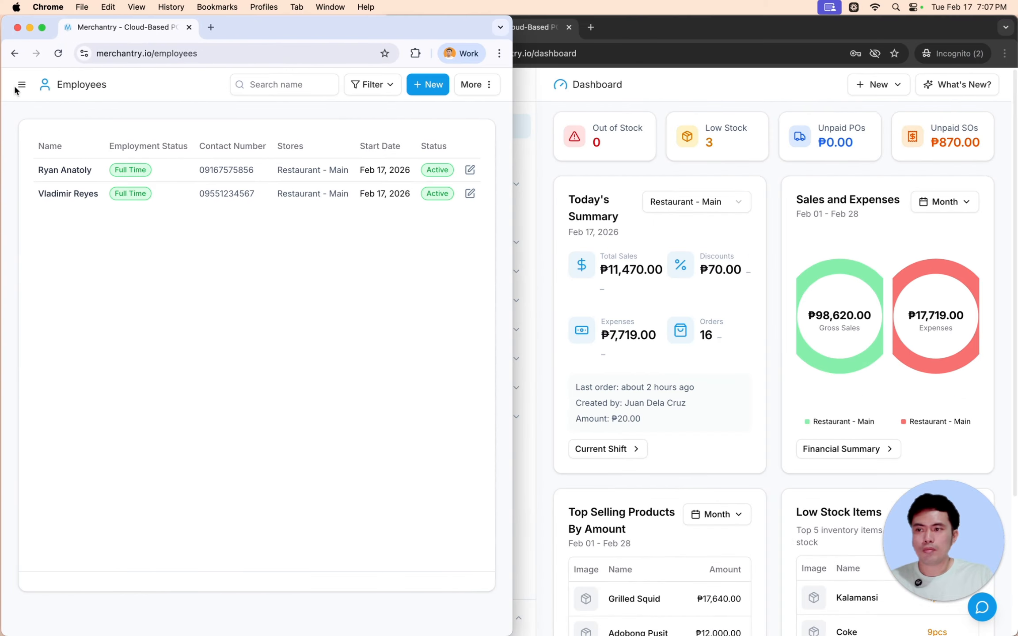
{"action": "left_click", "coordinate": [20, 85]}
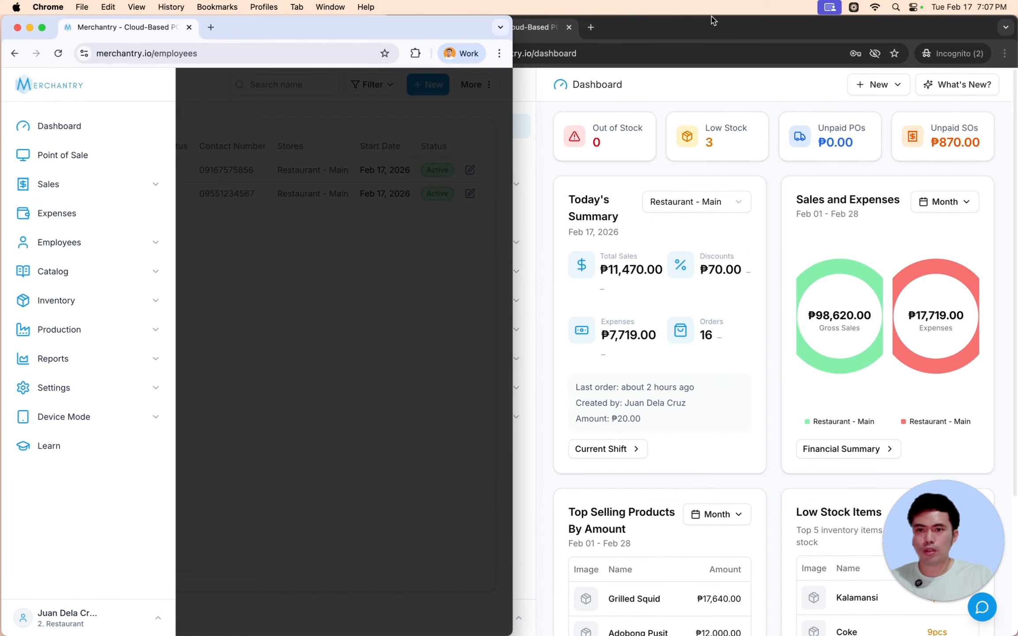
{"action": "left_click", "coordinate": [708, 19]}
{"action": "left_click", "coordinate": [329, 277]}
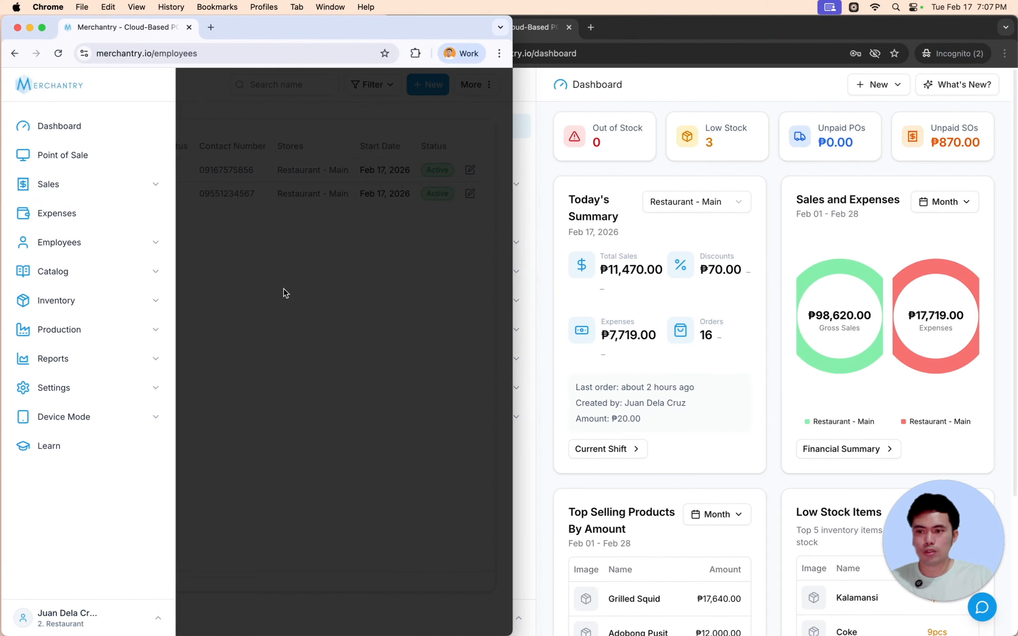
{"action": "left_click", "coordinate": [337, 355]}
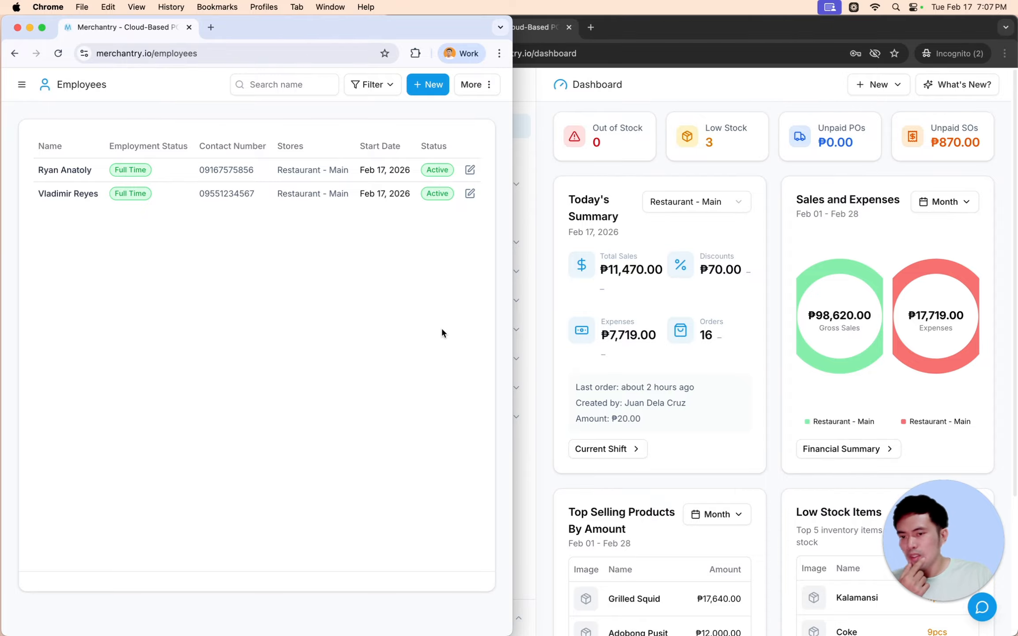
{"action": "left_click", "coordinate": [761, 86]}
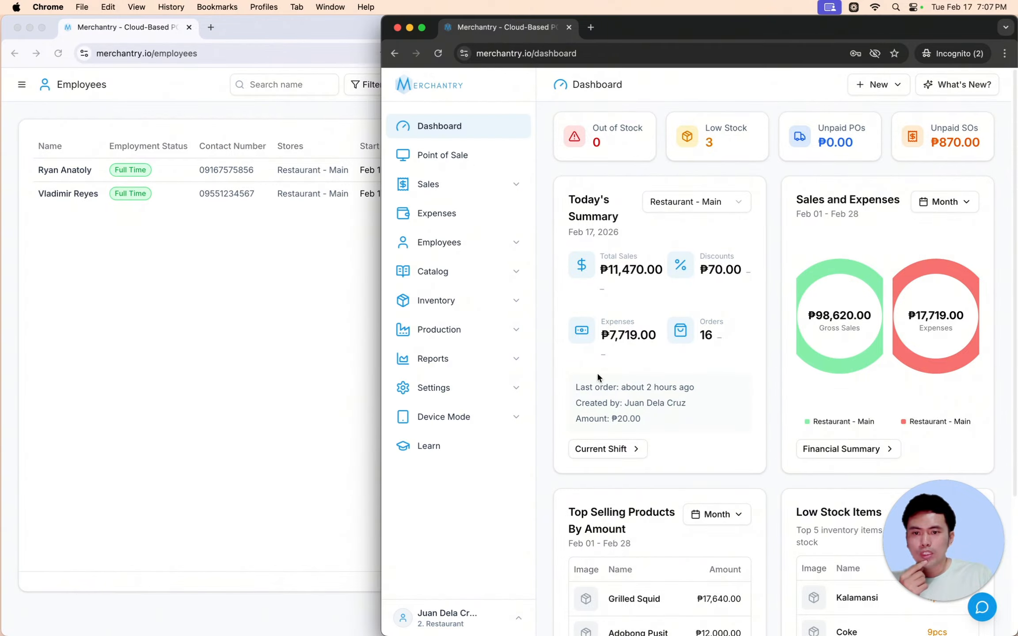
{"action": "left_click", "coordinate": [246, 335]}
{"action": "left_click", "coordinate": [709, 84]}
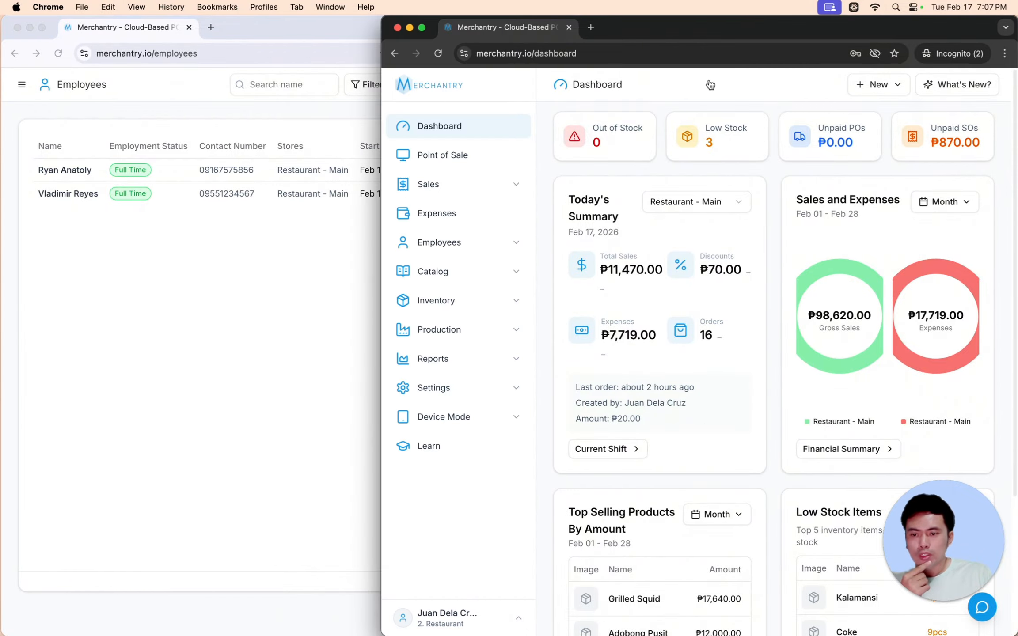
- Enable Storefront Mode for Restaurant - Main from Device Mode
{"action": "left_click", "coordinate": [479, 418]}
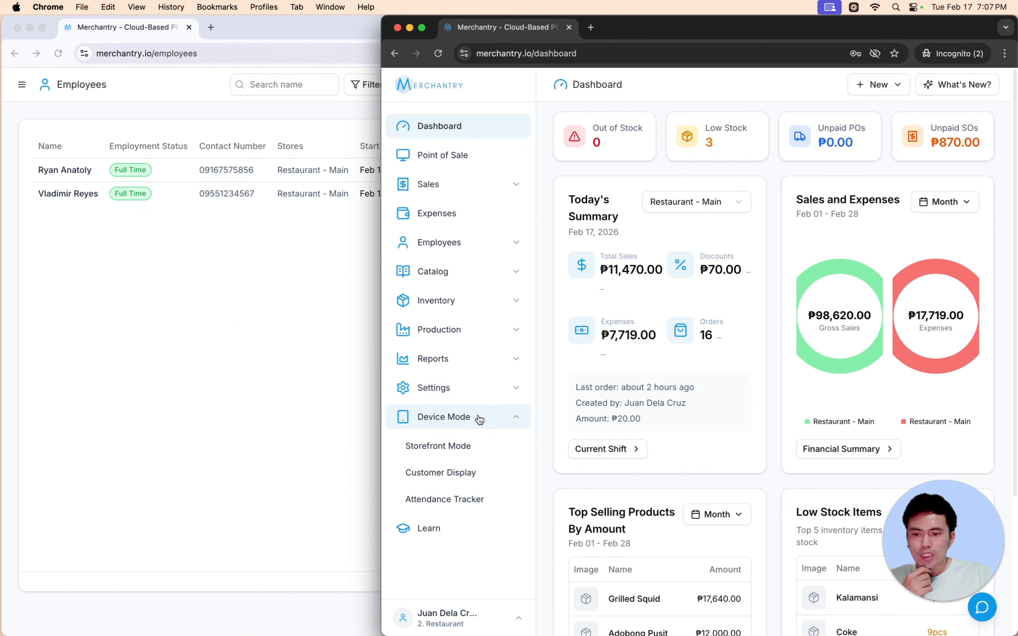
{"action": "left_click", "coordinate": [475, 447]}
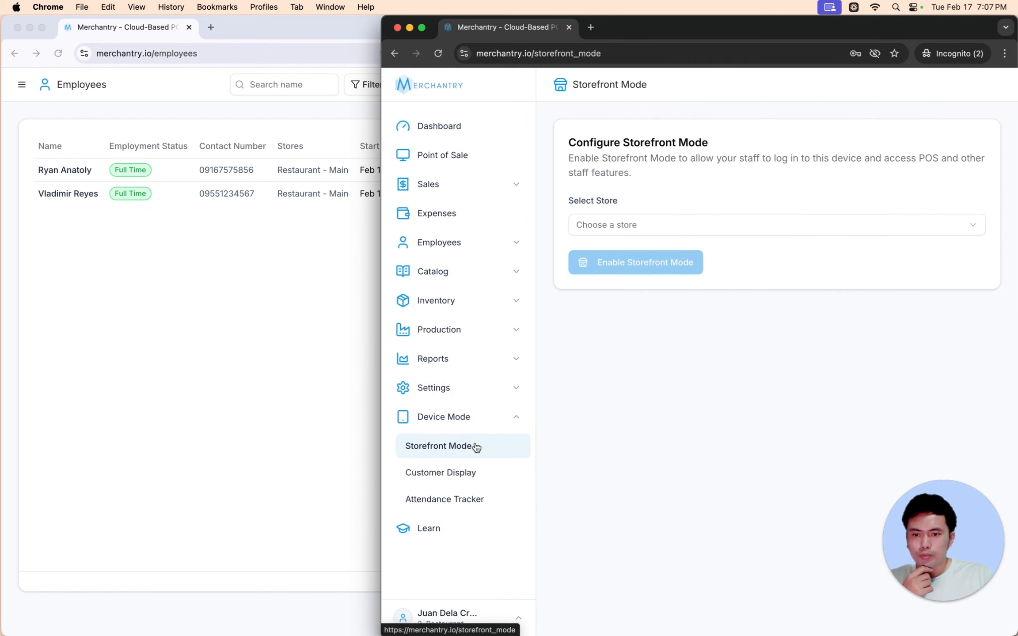
{"action": "left_click", "coordinate": [649, 223]}
{"action": "left_click", "coordinate": [647, 247]}
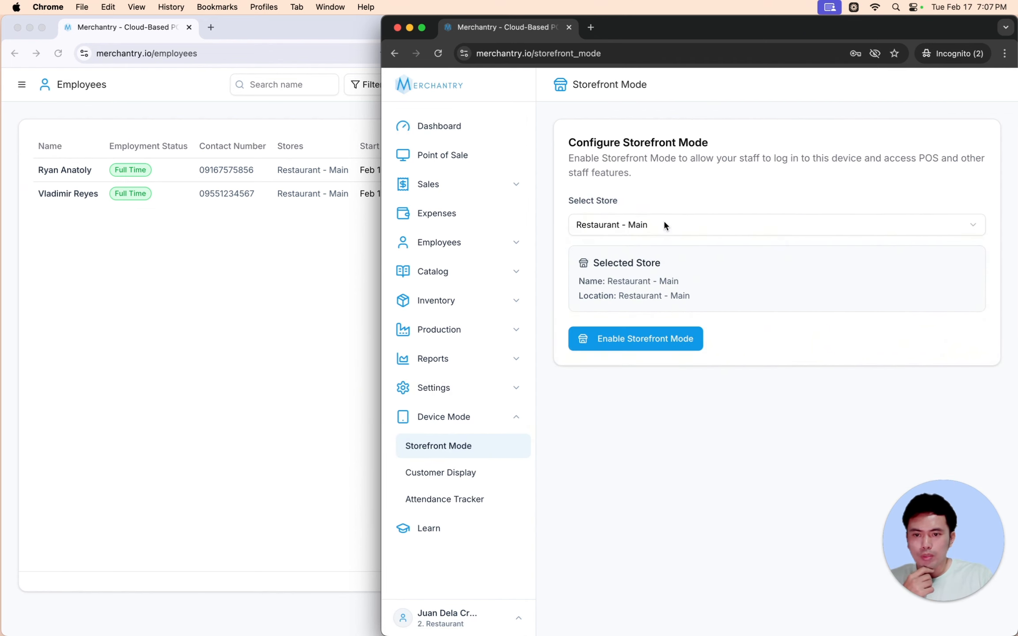
{"action": "left_click", "coordinate": [657, 339]}
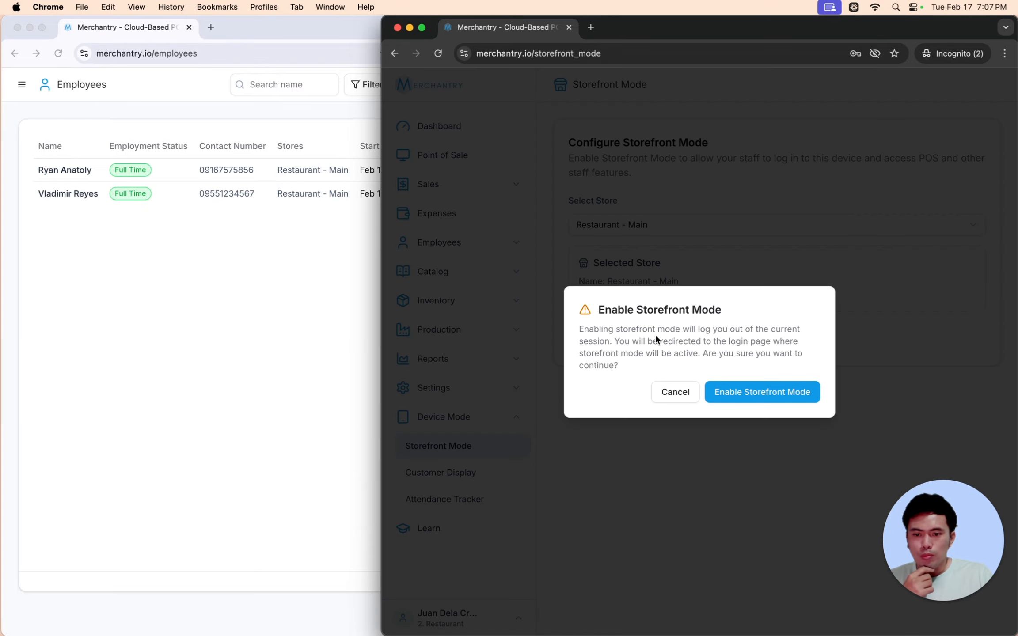
{"action": "left_click", "coordinate": [751, 391]}
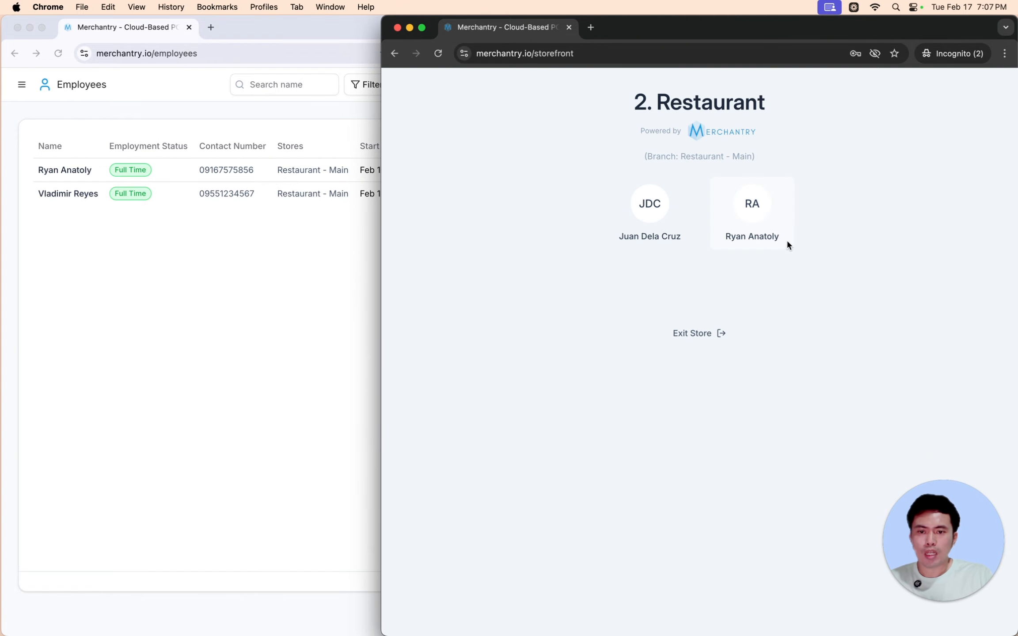
- Log in at the Point of Sale as the new employee with their password
{"action": "left_click", "coordinate": [766, 221]}
{"action": "type", "text": "1234"}
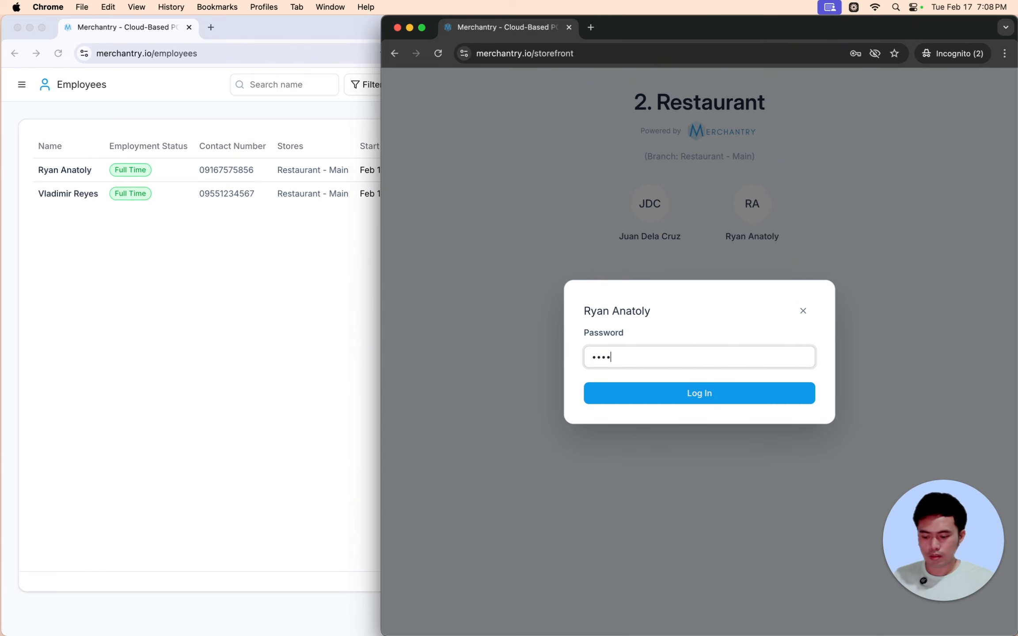
{"action": "type", "text": "56789"}
{"action": "key", "text": "Return"}
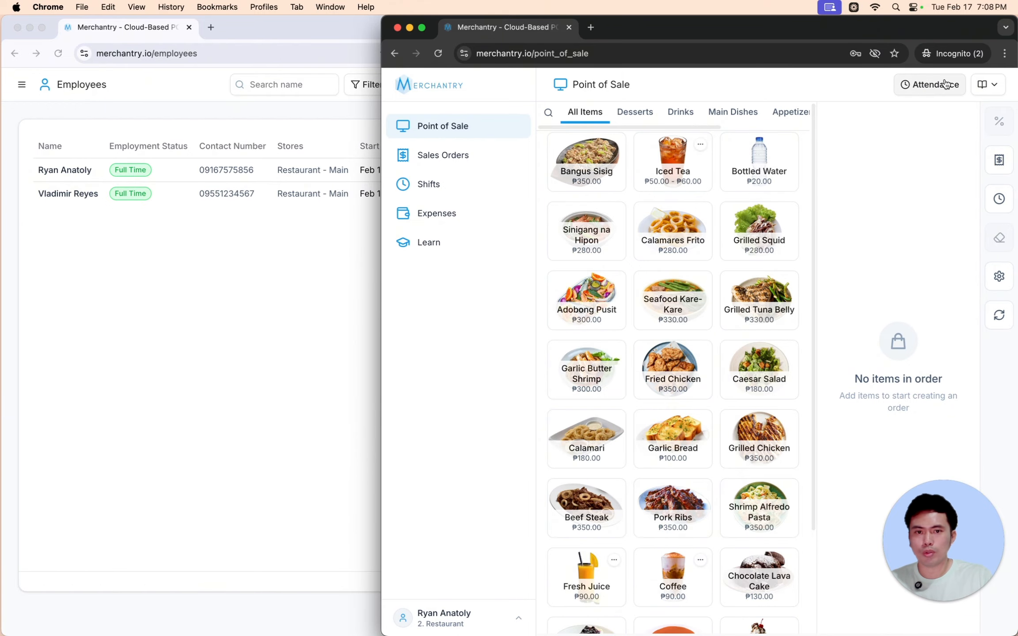
- Clock in the new employee at 7:13 PM with a selfie and six-digit PIN
{"action": "left_click", "coordinate": [922, 87]}
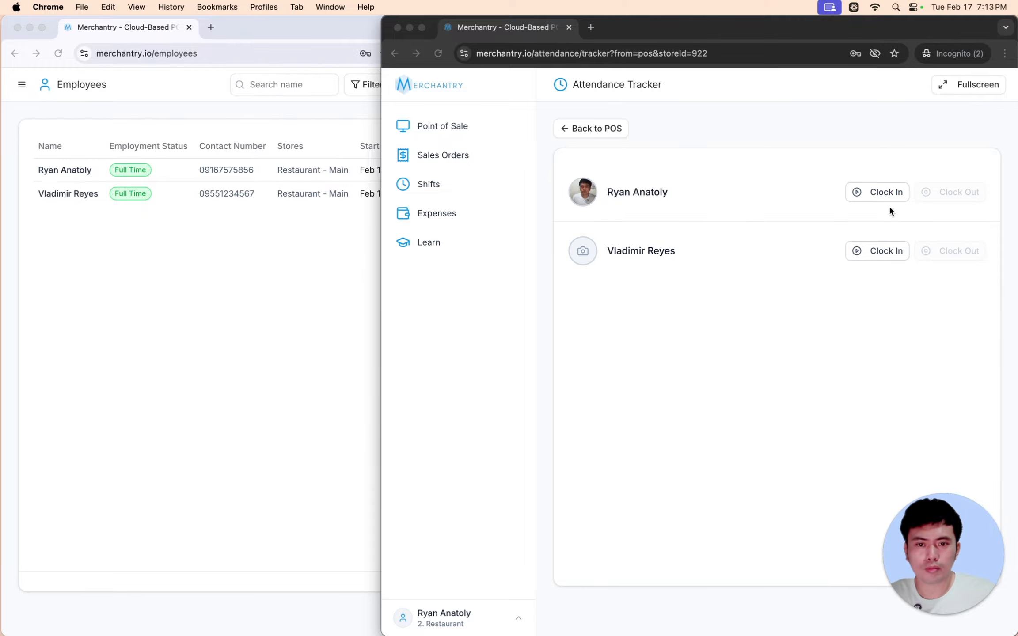
{"action": "left_click", "coordinate": [877, 195]}
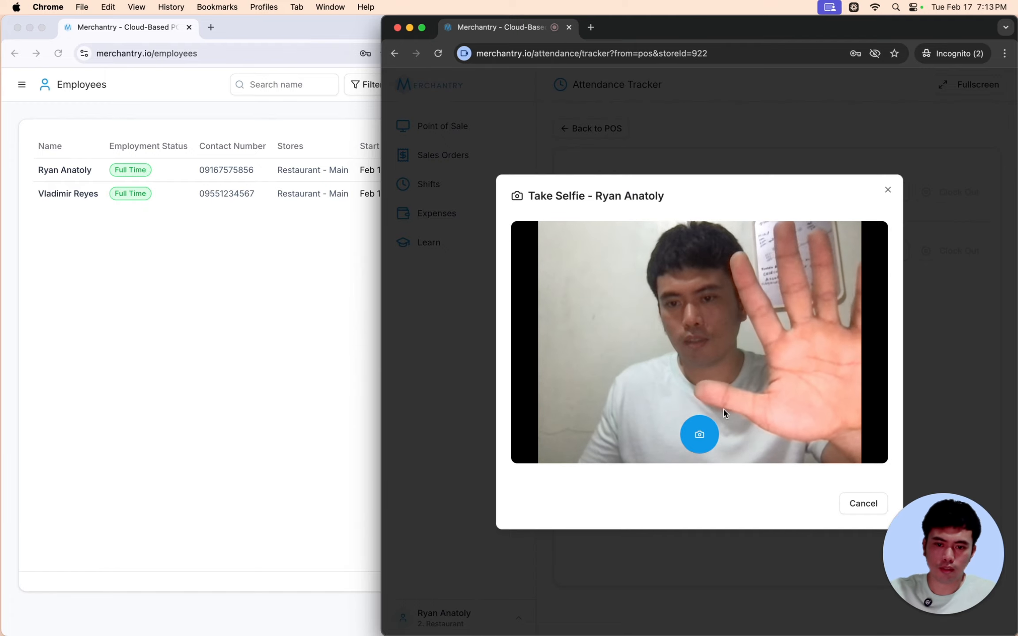
{"action": "left_click", "coordinate": [702, 437]}
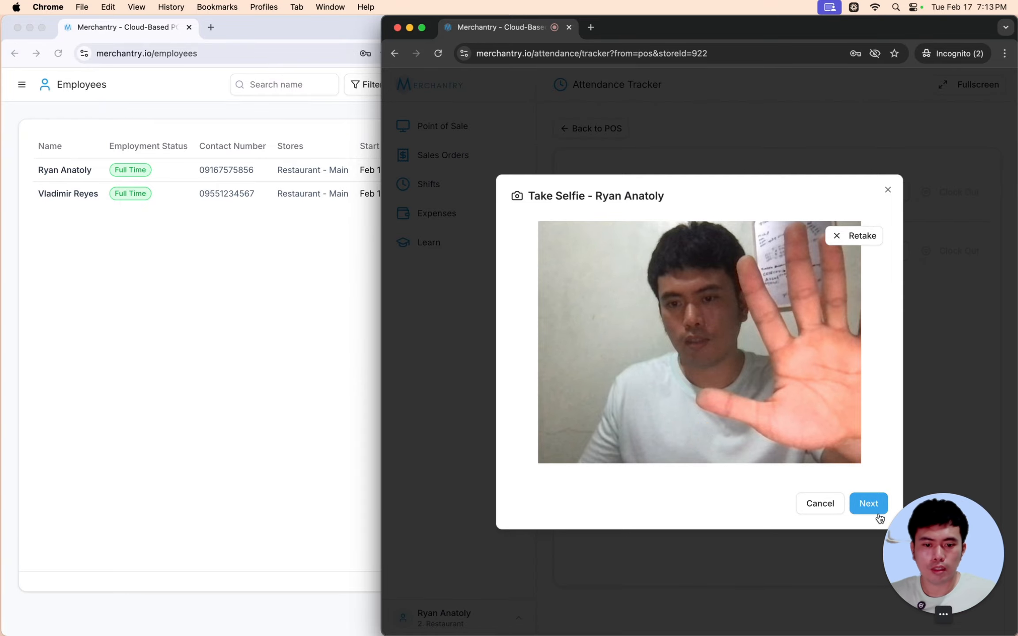
{"action": "left_click", "coordinate": [874, 506]}
{"action": "type", "text": "123456"}
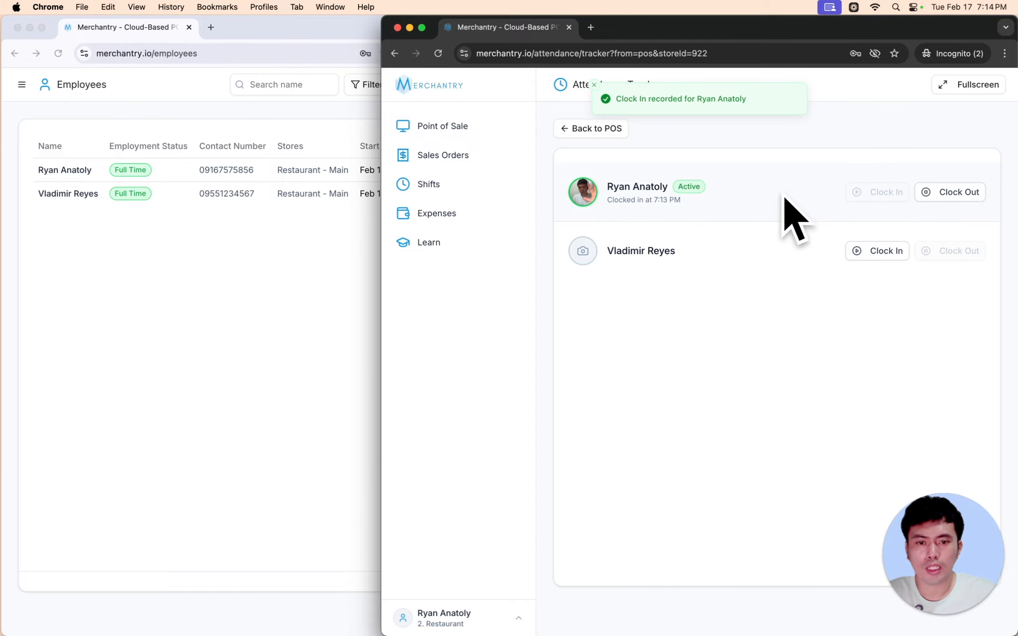
- Open the Attendance Tracker from Device Mode in the owner's window
{"action": "left_click", "coordinate": [275, 311]}
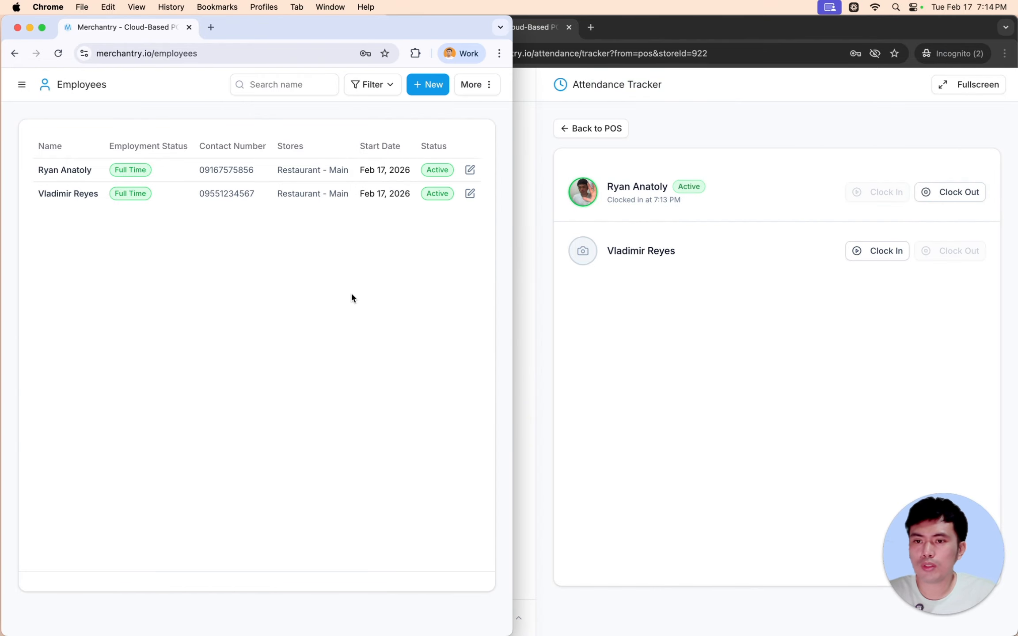
{"action": "left_click", "coordinate": [21, 84]}
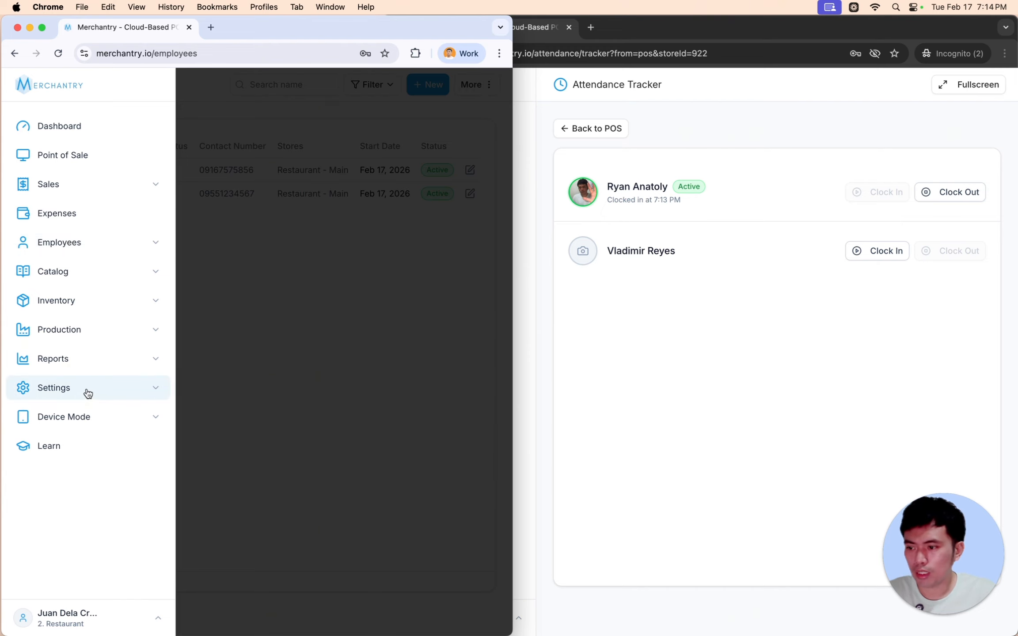
{"action": "left_click", "coordinate": [93, 427]}
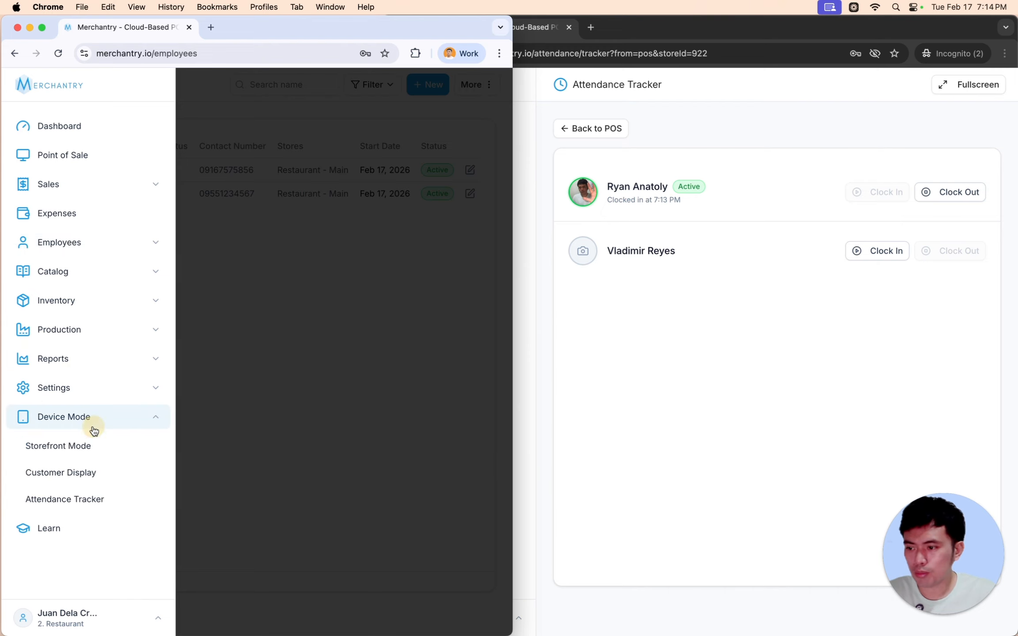
{"action": "left_click", "coordinate": [82, 501]}
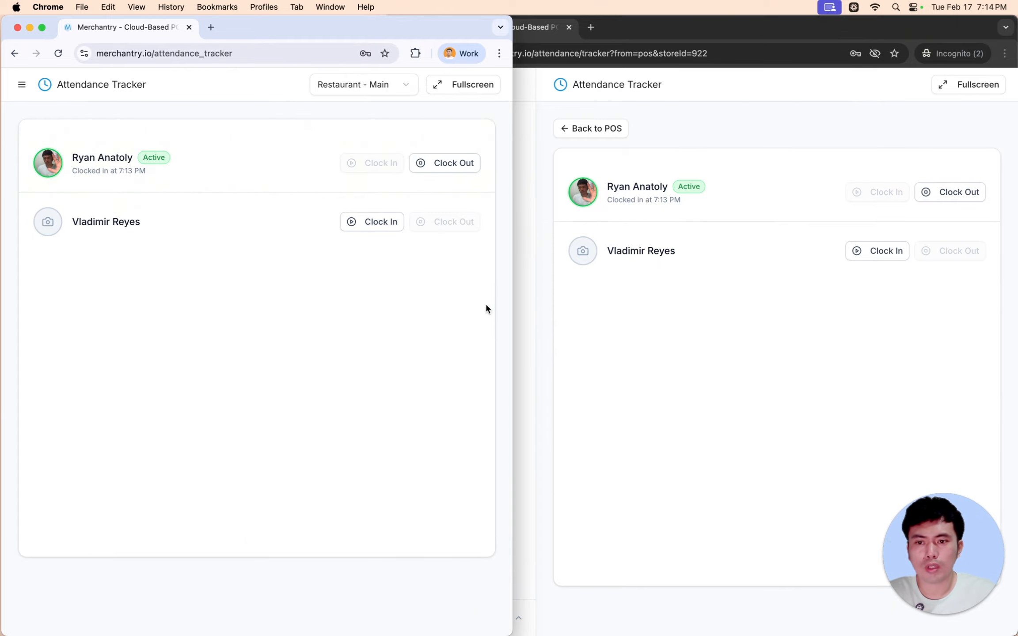
- Clock out the new employee in the incognito window with a selfie and PIN
{"action": "left_click", "coordinate": [756, 329]}
{"action": "left_click", "coordinate": [951, 192]}
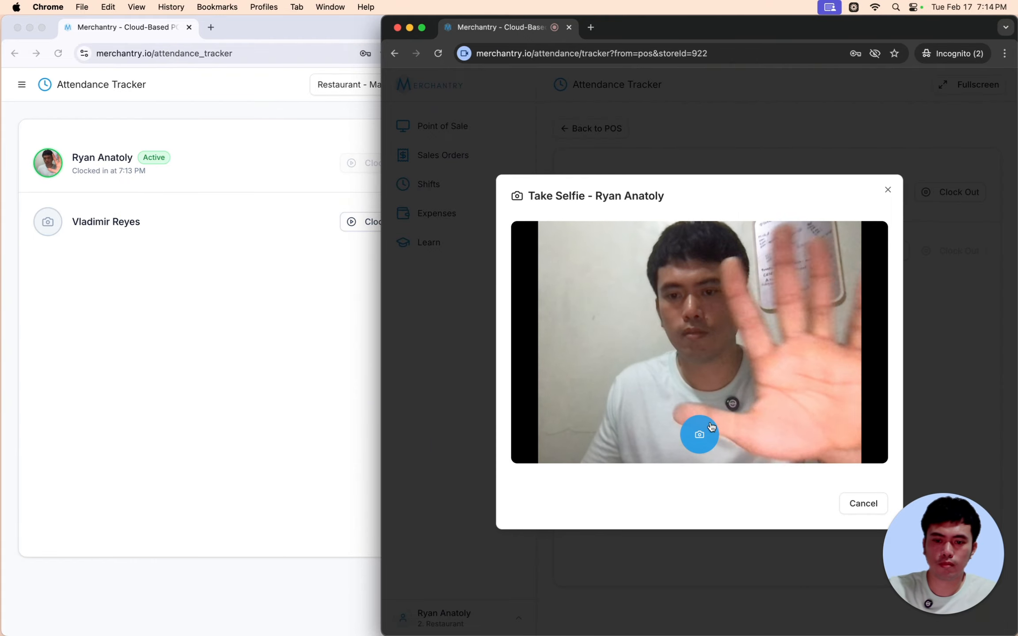
{"action": "left_click", "coordinate": [699, 434]}
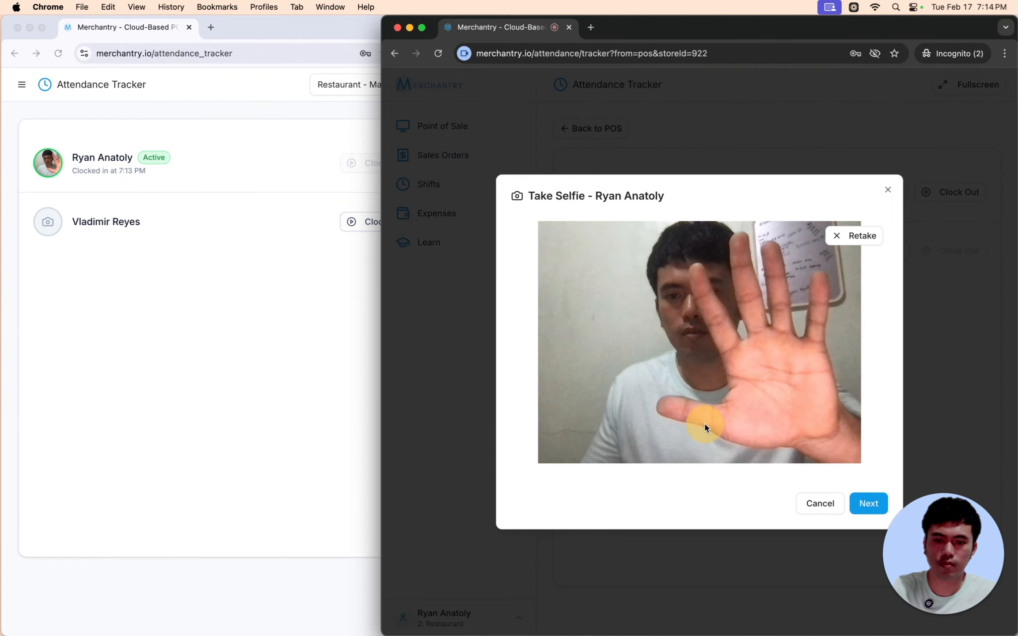
{"action": "left_click", "coordinate": [868, 503]}
{"action": "type", "text": "•••••"}
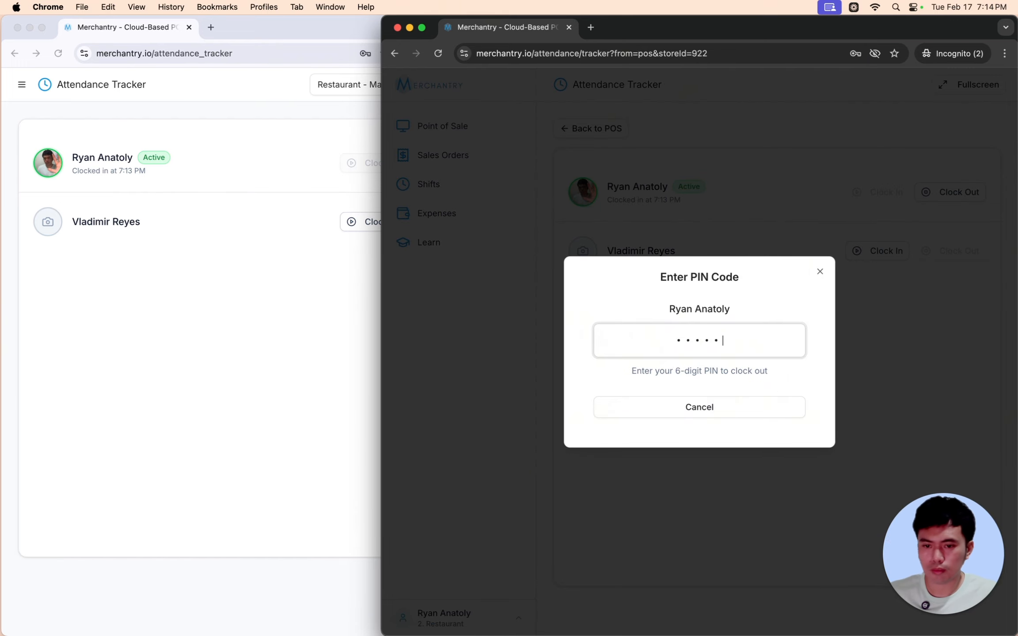
{"action": "type", "text": "•"}
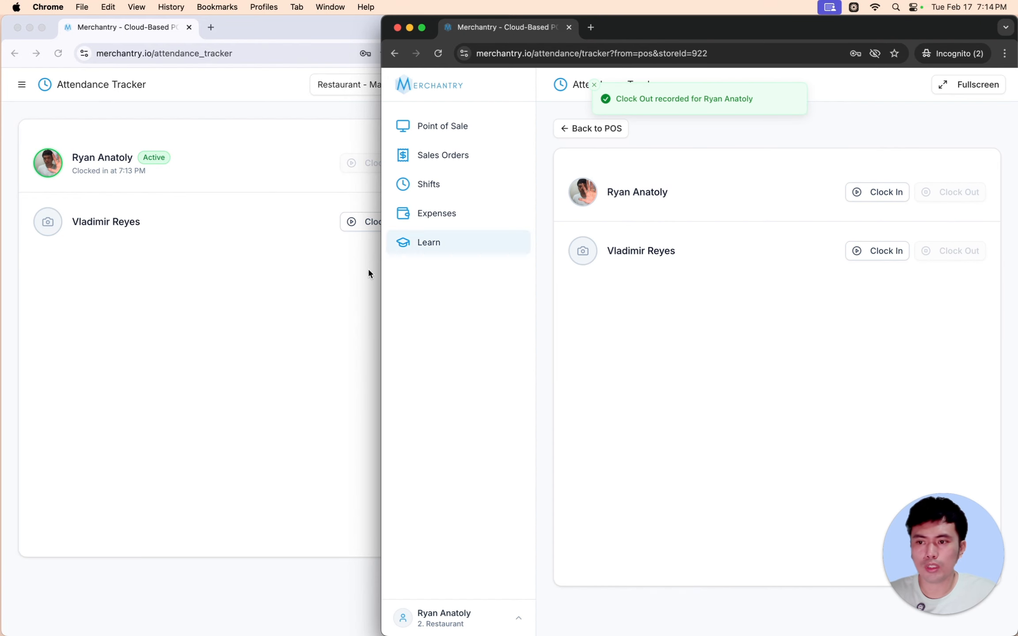
- Reload the owner's Attendance Tracker to confirm the employee is no longer Active
{"action": "left_click", "coordinate": [264, 336]}
{"action": "right_click", "coordinate": [336, 289]}
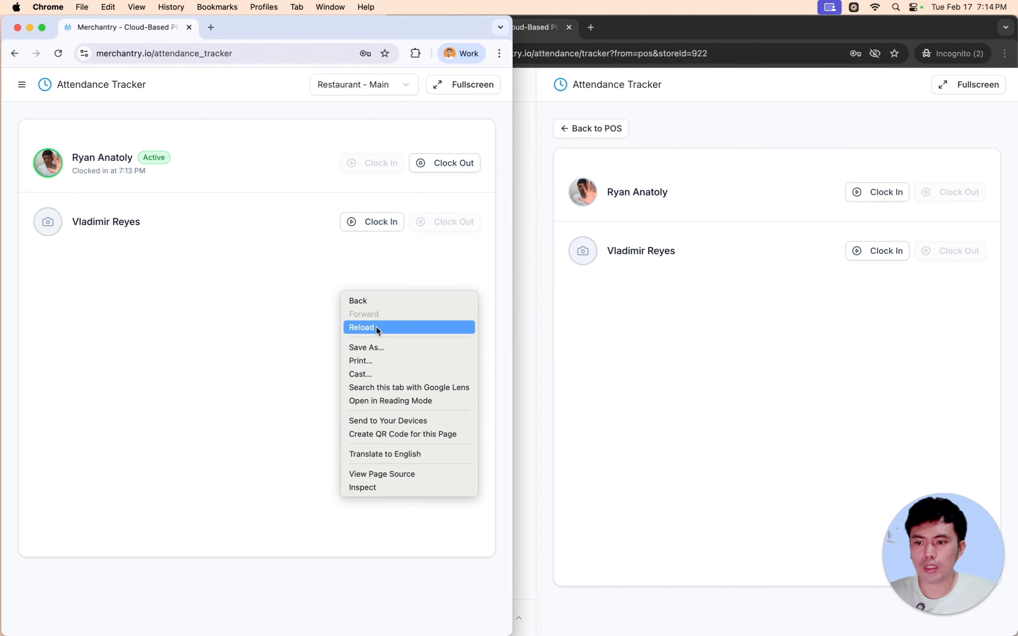
{"action": "left_click", "coordinate": [375, 327]}
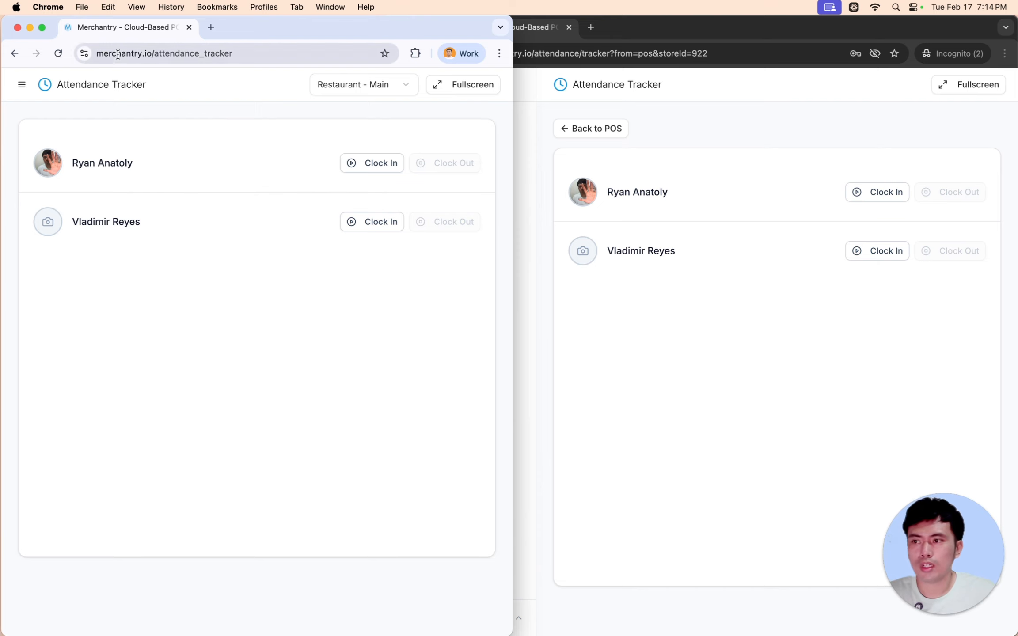
{"action": "left_click", "coordinate": [550, 296]}
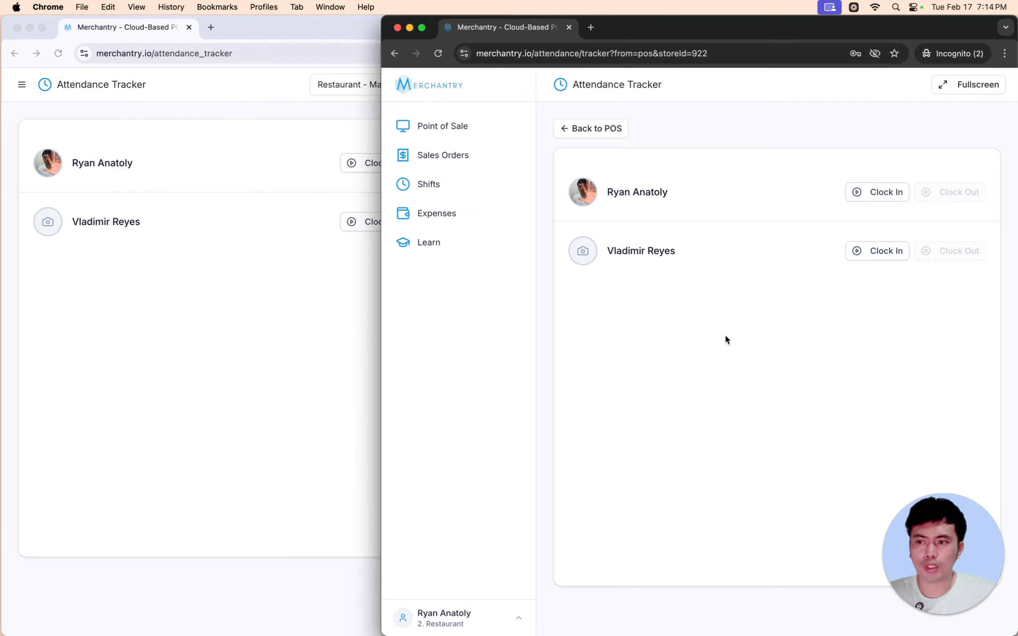
{"action": "left_click", "coordinate": [296, 25]}
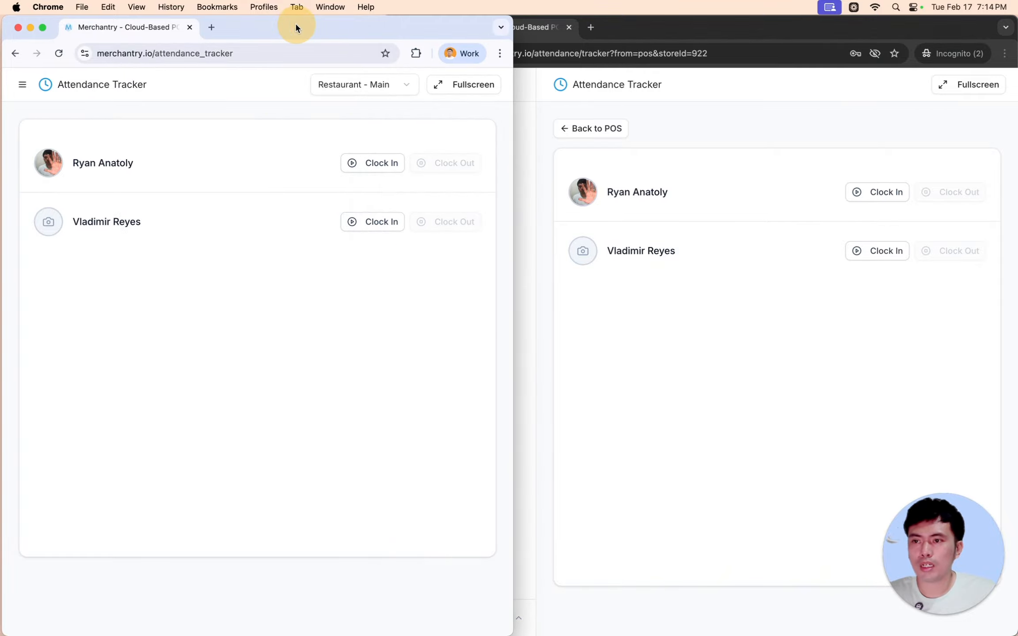
- Start a new user under Settings > Users with the Attendance Tracker role
{"action": "left_click", "coordinate": [43, 28]}
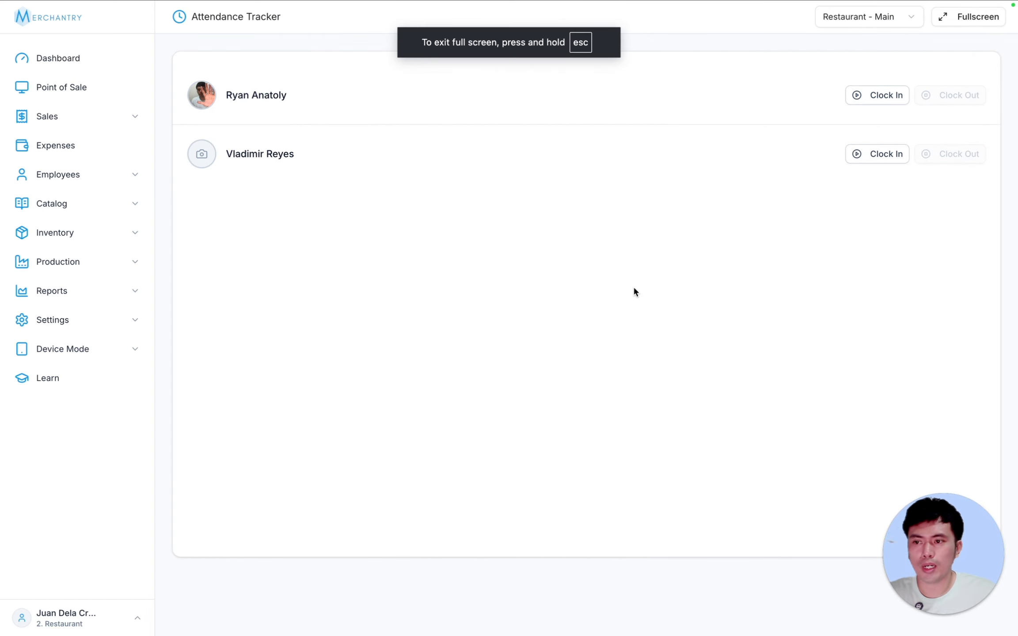
{"action": "left_click", "coordinate": [84, 324]}
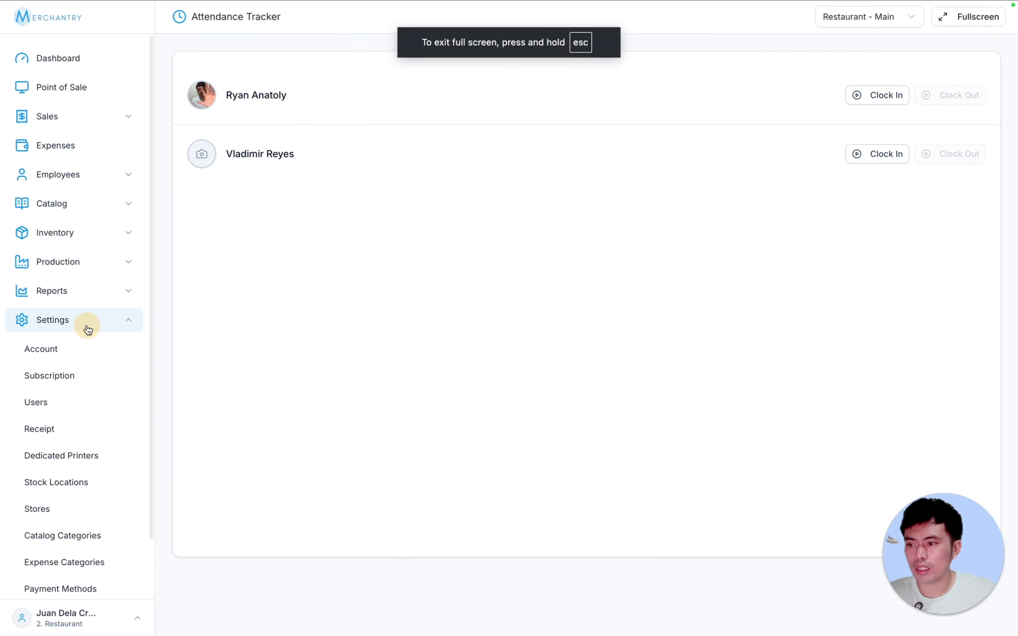
{"action": "left_click", "coordinate": [72, 413]}
{"action": "left_click", "coordinate": [892, 16]}
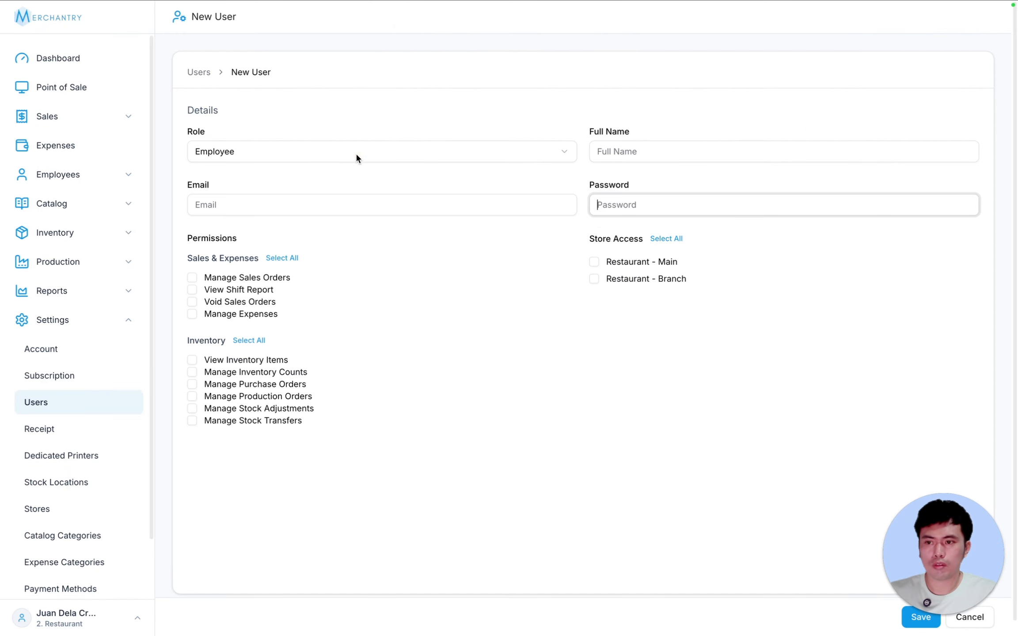
{"action": "left_click", "coordinate": [294, 153]}
{"action": "left_click", "coordinate": [327, 127]}
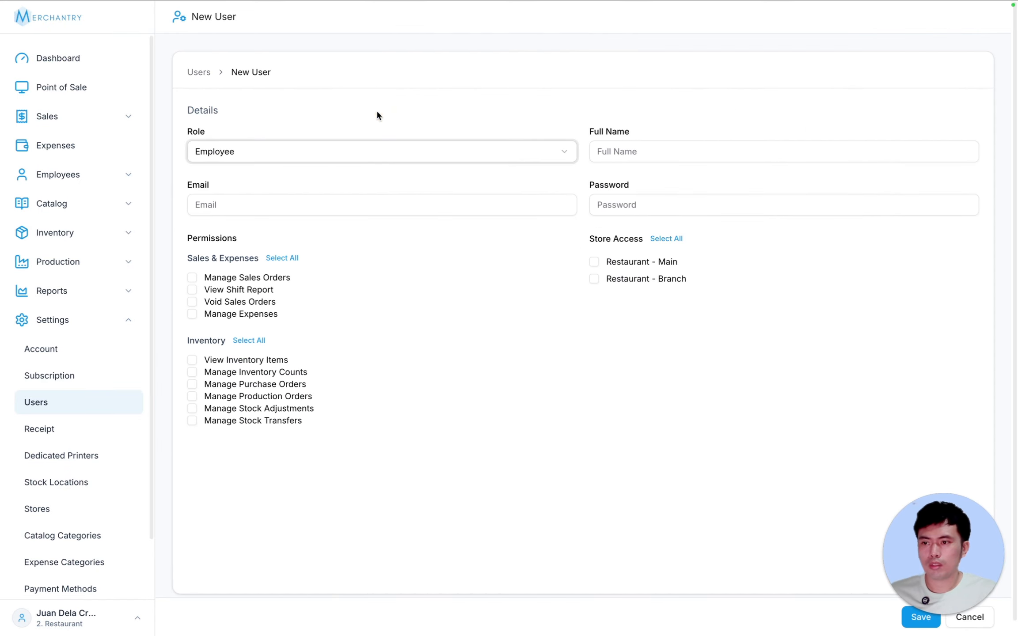
{"action": "left_click", "coordinate": [308, 150]}
{"action": "left_click", "coordinate": [268, 234]}
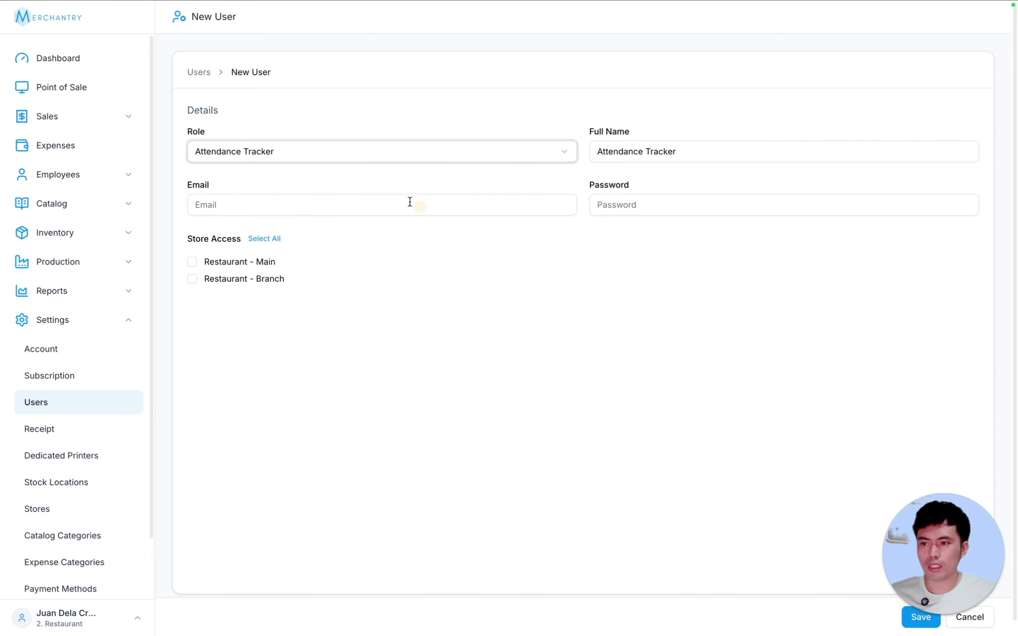
- Enter the user's e-mail and password, grant Restaurant - Main access, and save
{"action": "left_click", "coordinate": [246, 207]}
{"action": "type", "text": "attendances@sample.com"}
{"action": "key", "text": "Tab"}
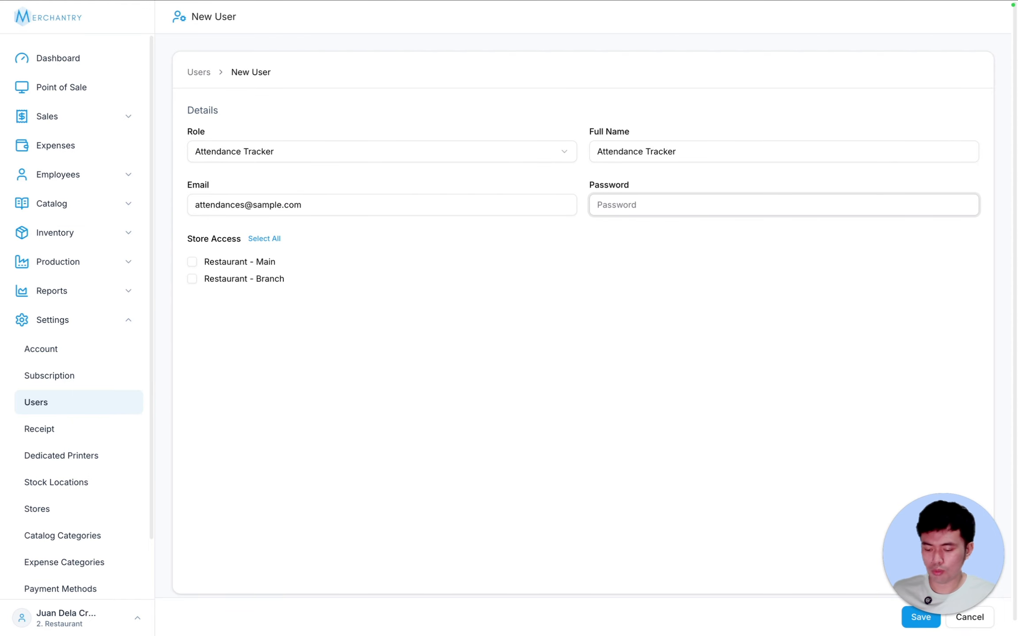
{"action": "type", "text": "123456789"}
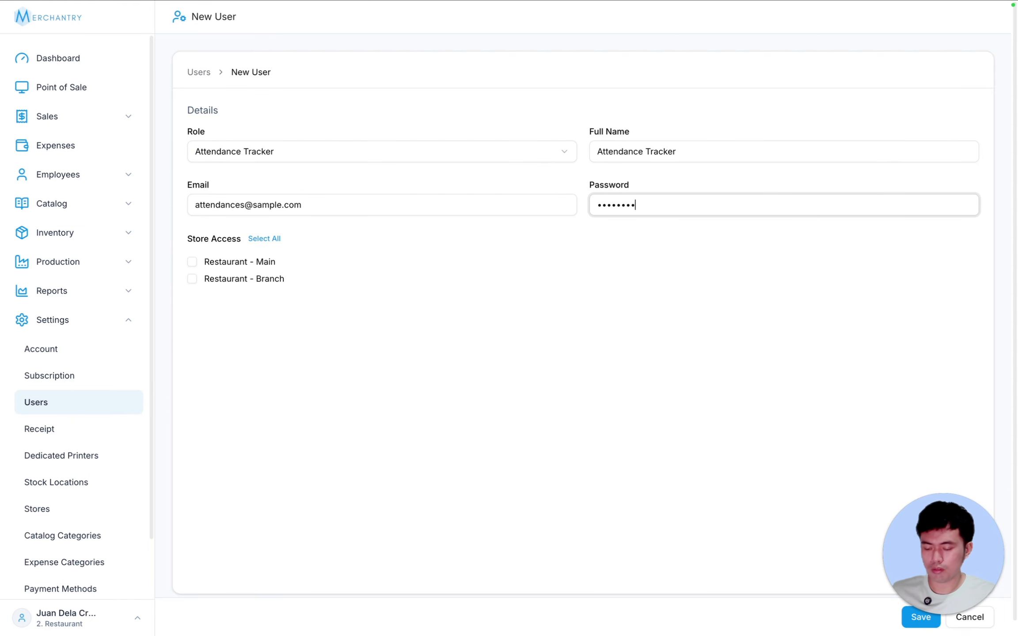
{"action": "left_click", "coordinate": [191, 262]}
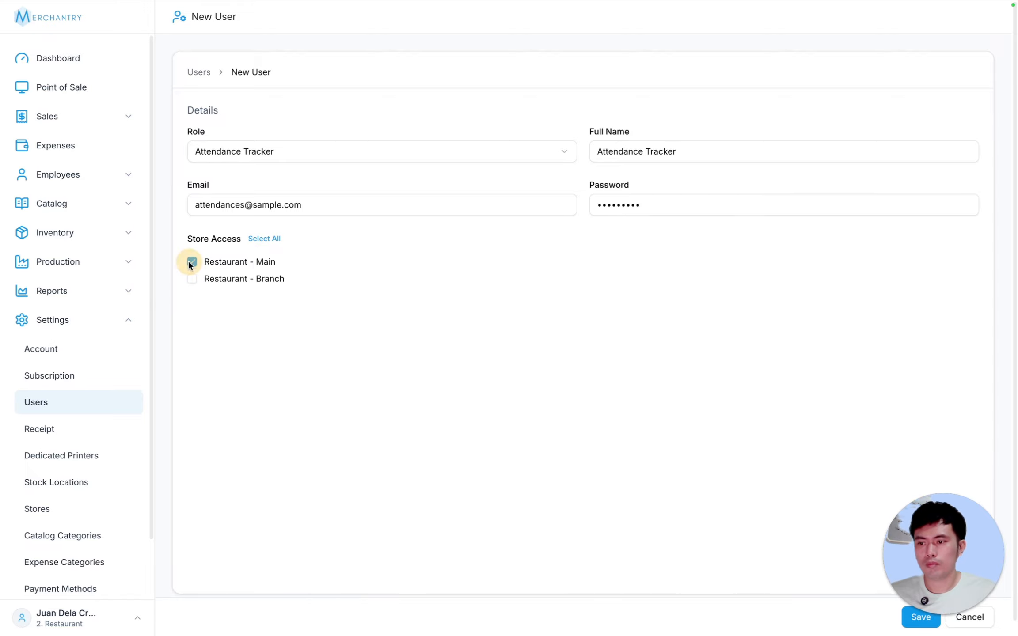
{"action": "left_click_drag", "start_coordinate": [941, 548], "coordinate": [808, 510]}
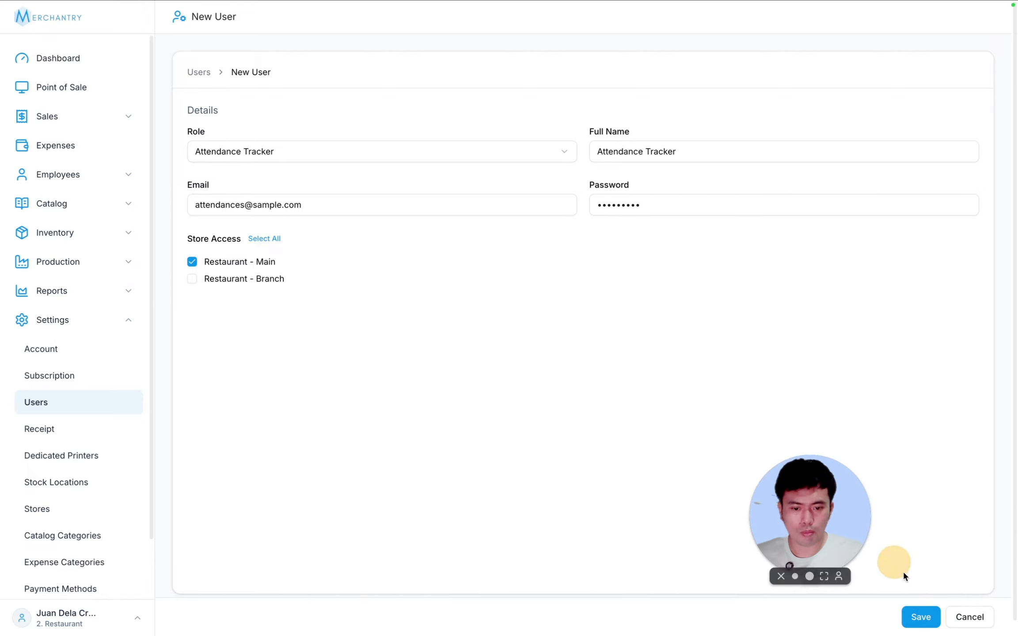
{"action": "left_click", "coordinate": [929, 618]}
{"action": "left_click", "coordinate": [927, 617]}
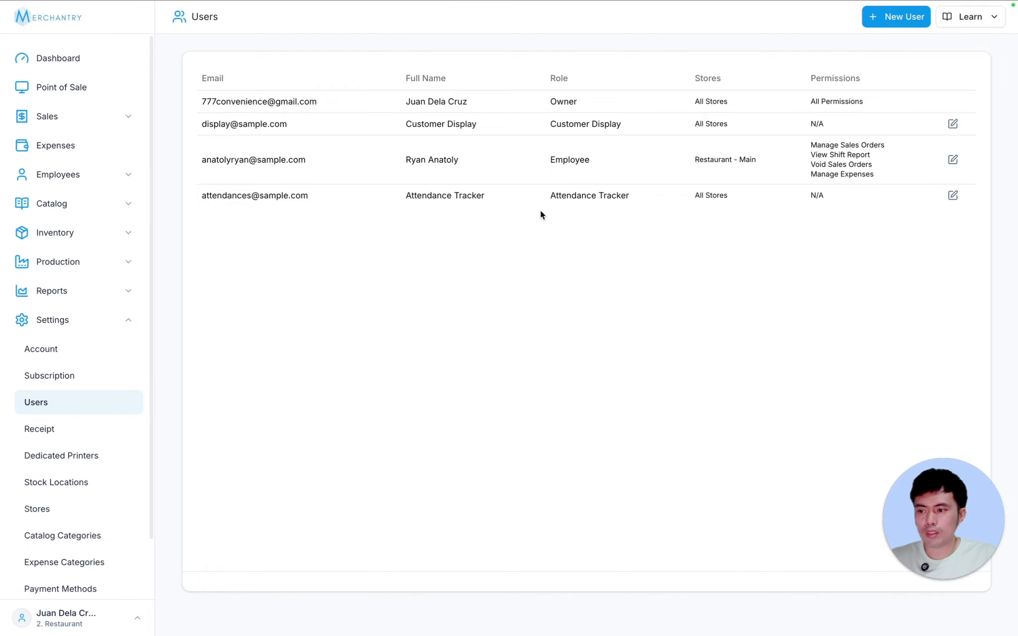
{"action": "left_click", "coordinate": [128, 320]}
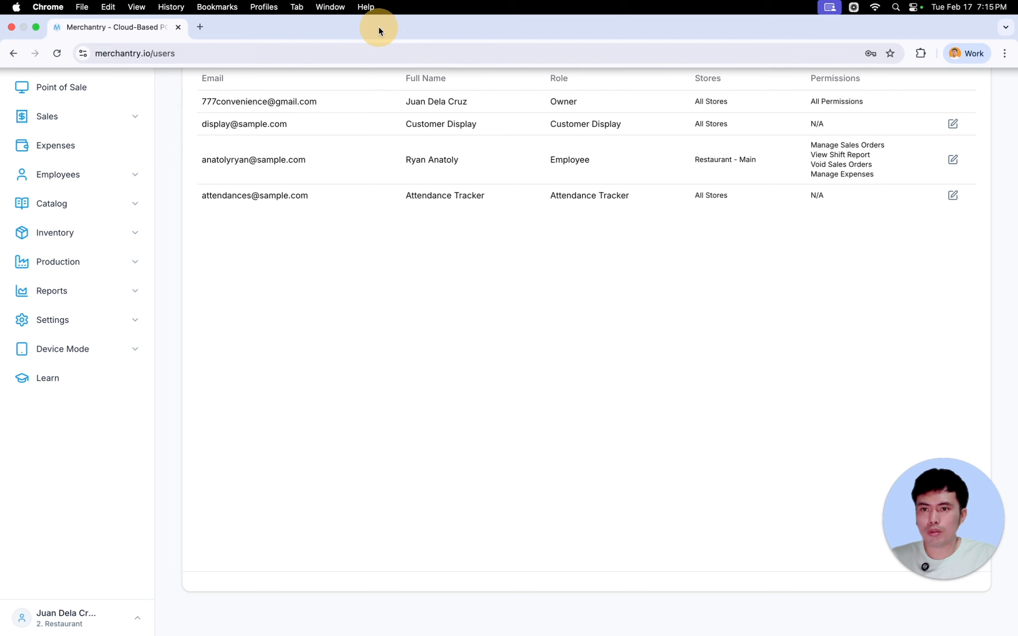
- Log the employee out of the incognito window and exit the store
{"action": "left_click", "coordinate": [35, 28]}
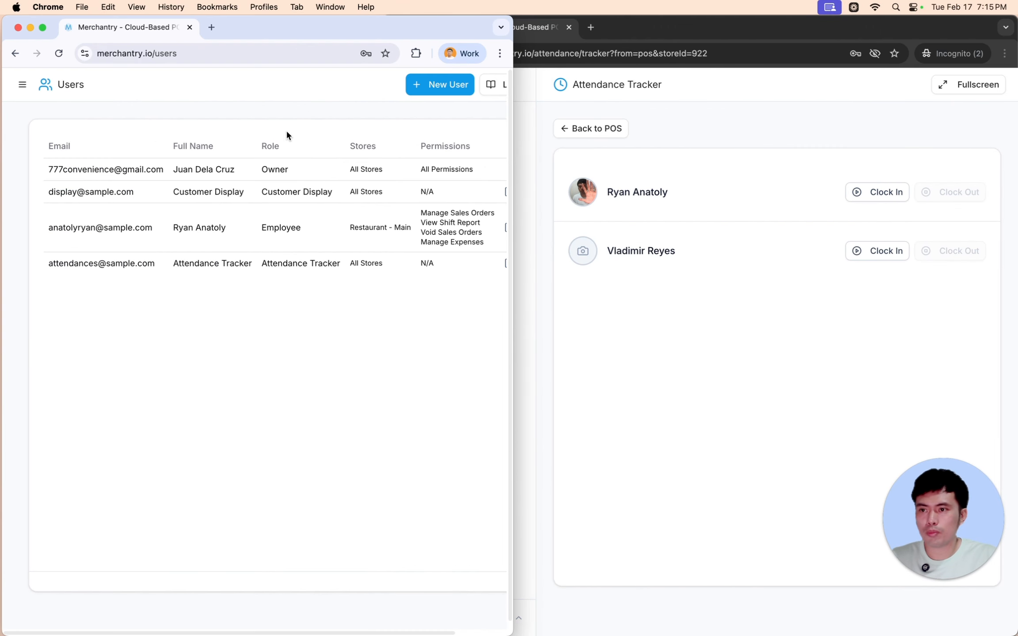
{"action": "left_click", "coordinate": [695, 125]}
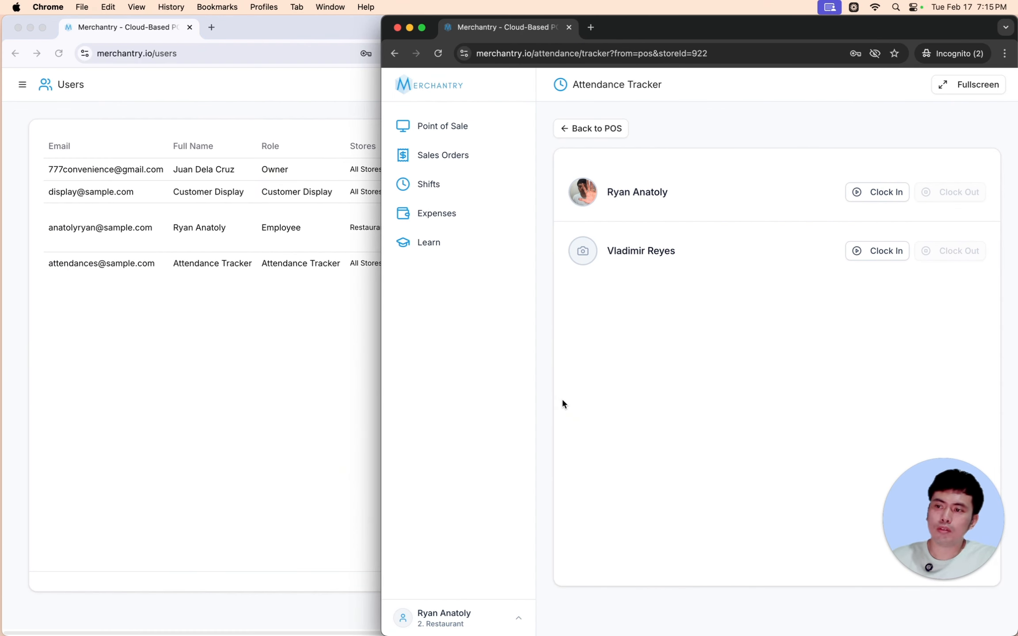
{"action": "left_click", "coordinate": [495, 618]}
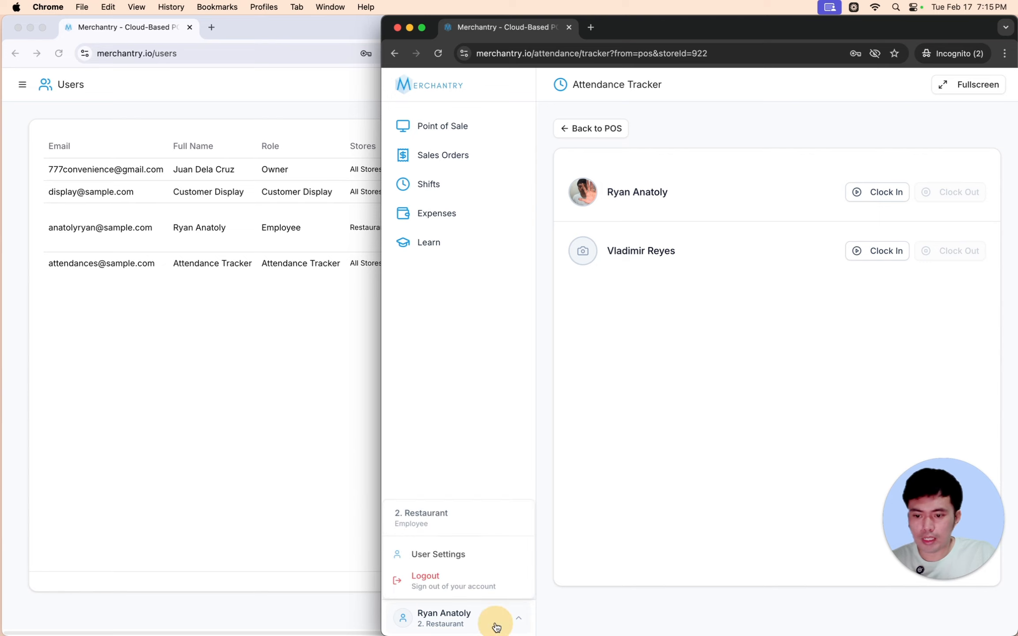
{"action": "left_click", "coordinate": [443, 587]}
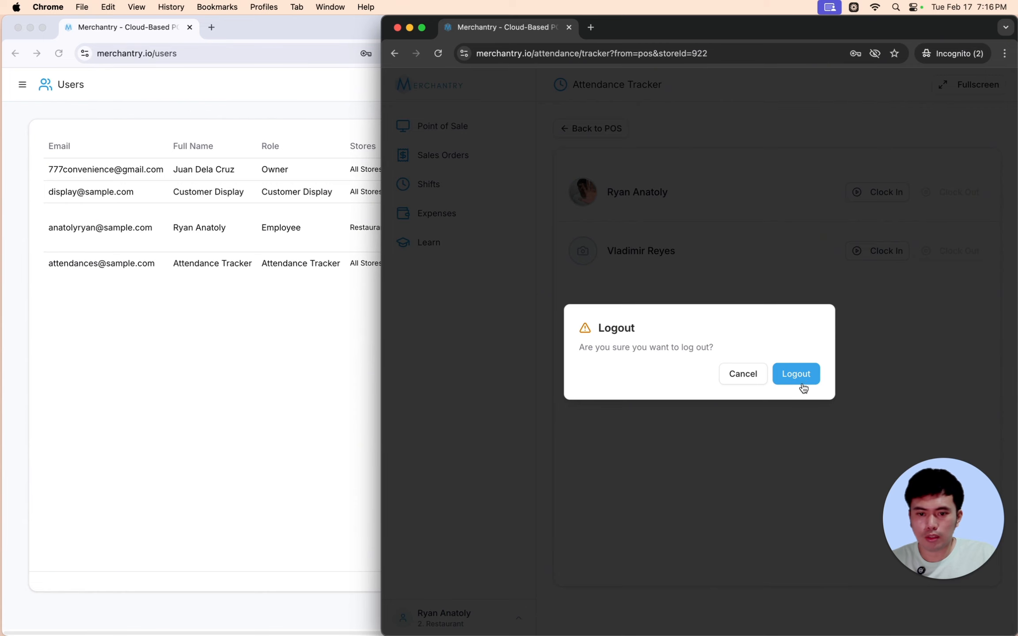
{"action": "left_click", "coordinate": [838, 399]}
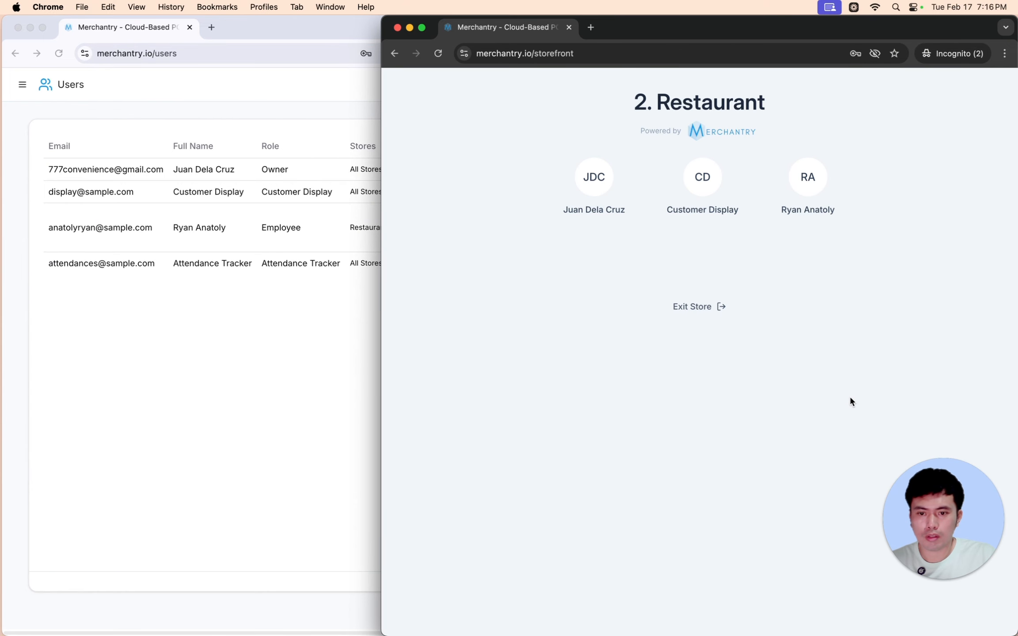
{"action": "left_click", "coordinate": [697, 309]}
{"action": "left_click", "coordinate": [759, 402]}
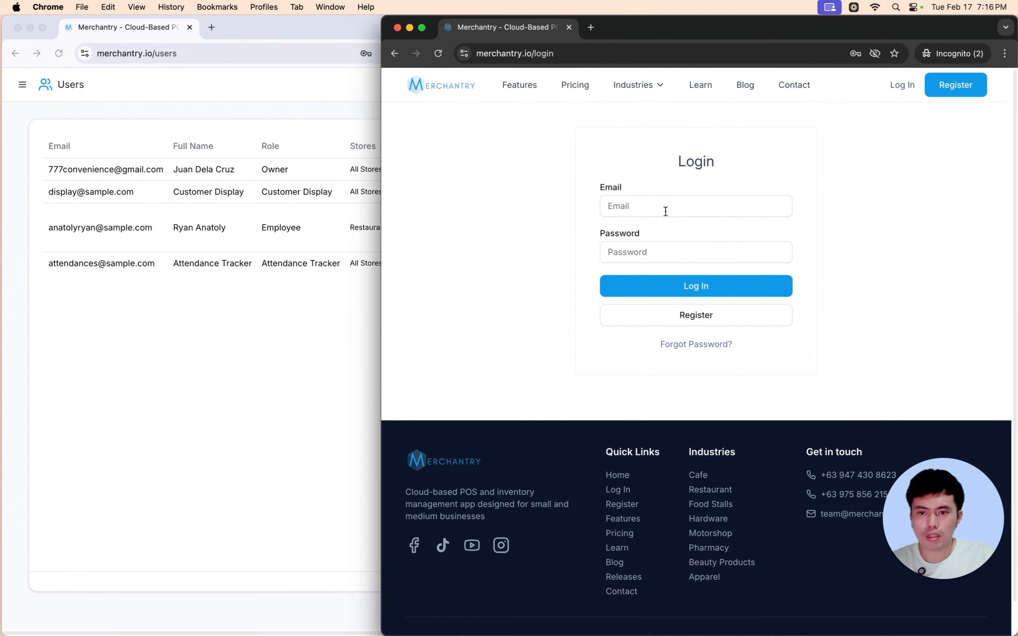
- Sign in with the Attendance Tracker account's e-mail and password
{"action": "left_click", "coordinate": [665, 210]}
{"action": "type", "text": "an"}
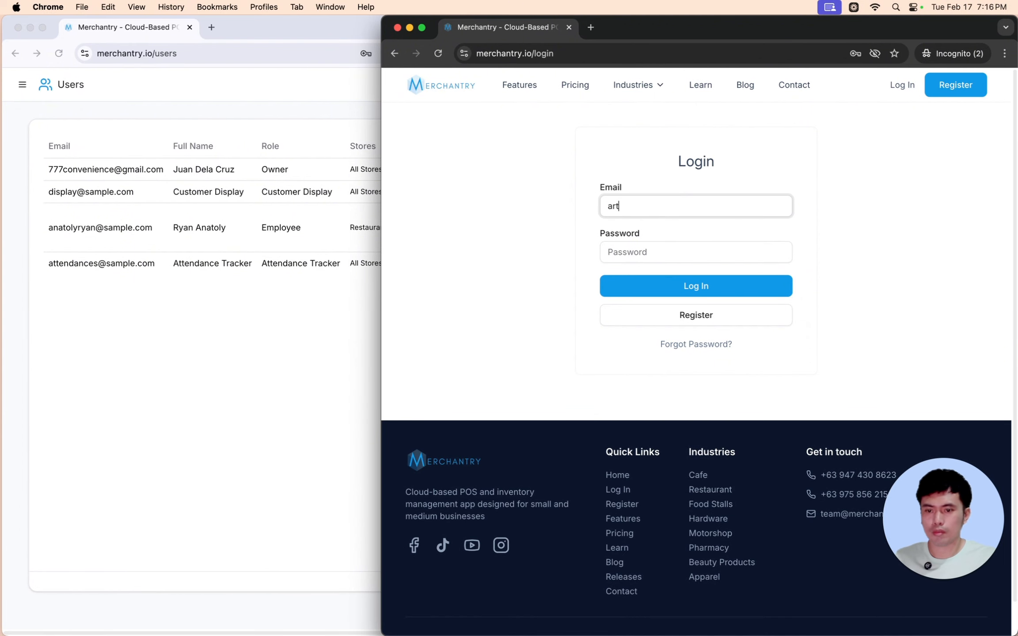
{"action": "key", "text": "BackSpace"}
{"action": "type", "text": "ttendances@sample.com"}
{"action": "key", "text": "Tab"}
{"action": "type", "text": "••••"}
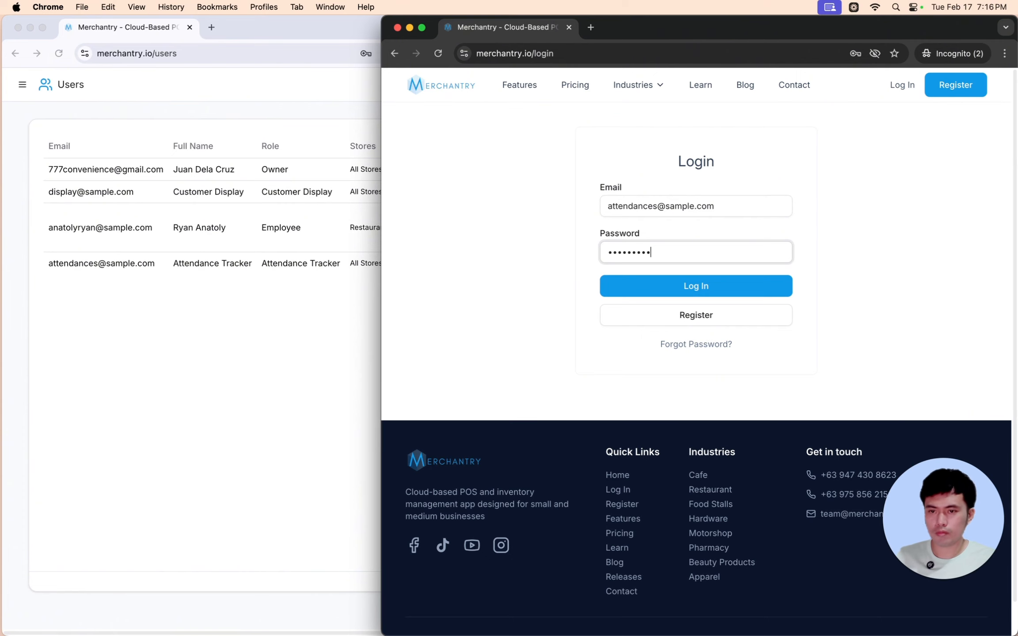
{"action": "key", "text": "Return"}
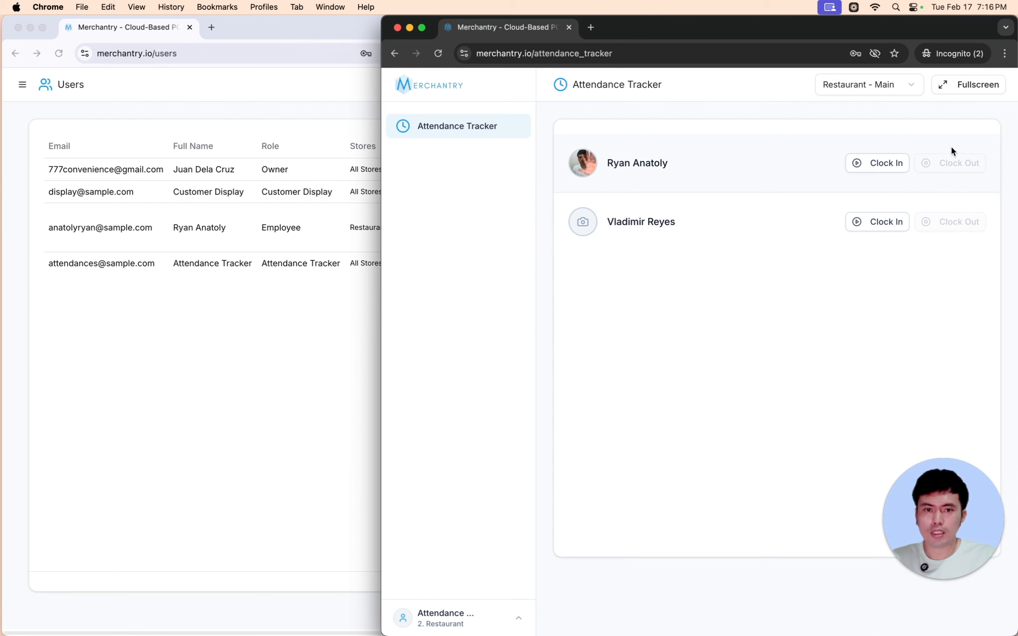
- Check the available stores, then leave the Attendance Tracker in fullscreen mode
{"action": "left_click", "coordinate": [987, 85]}
{"action": "left_click", "coordinate": [978, 92]}
{"action": "left_click", "coordinate": [981, 92]}
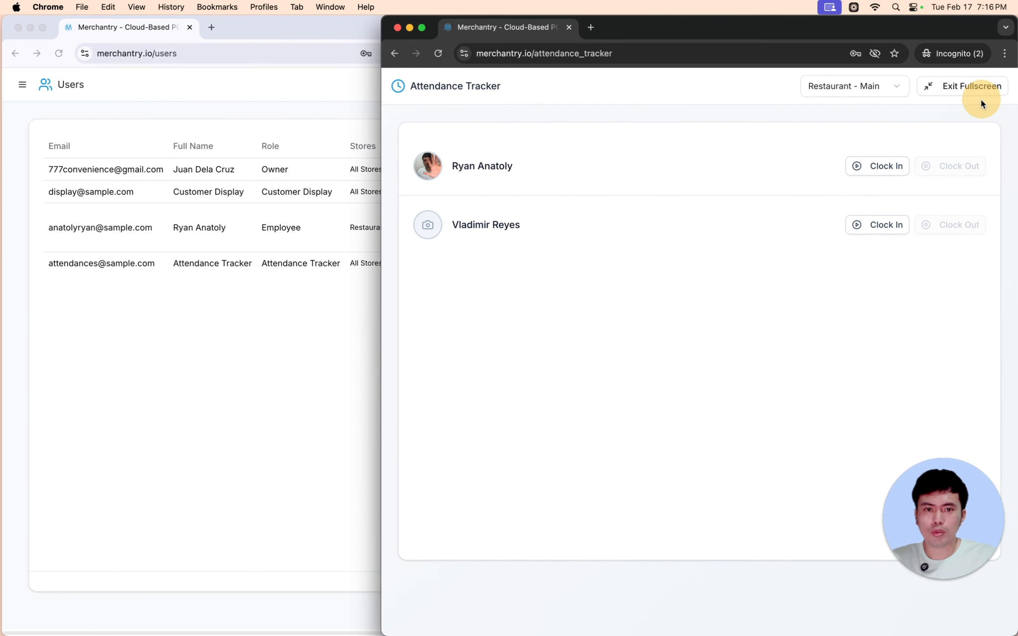
{"action": "left_click", "coordinate": [979, 92]}
{"action": "left_click", "coordinate": [868, 82]}
{"action": "left_click", "coordinate": [895, 90]}
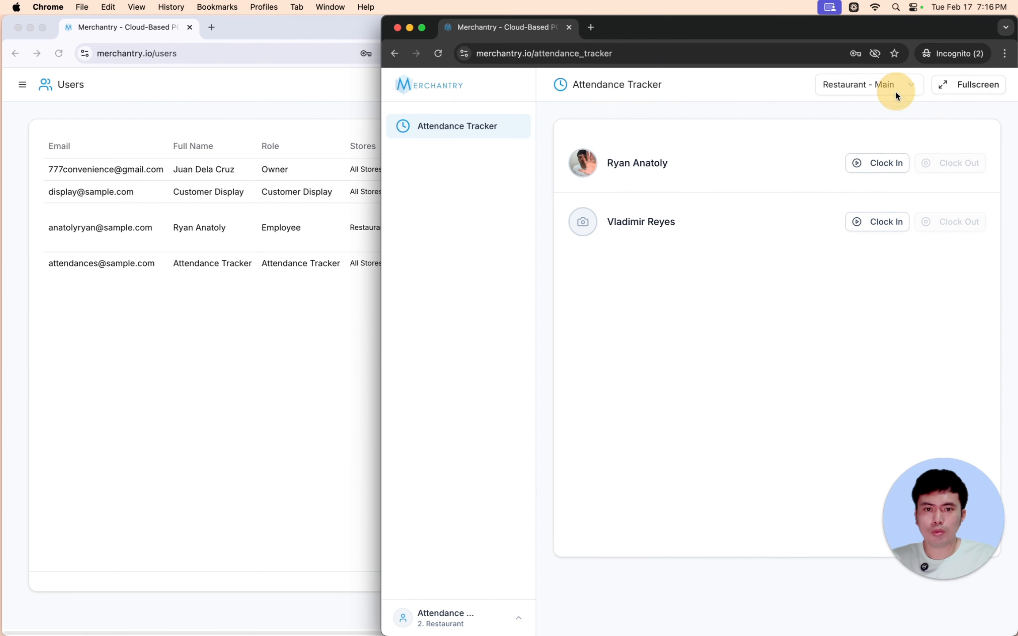
{"action": "left_click", "coordinate": [870, 86]}
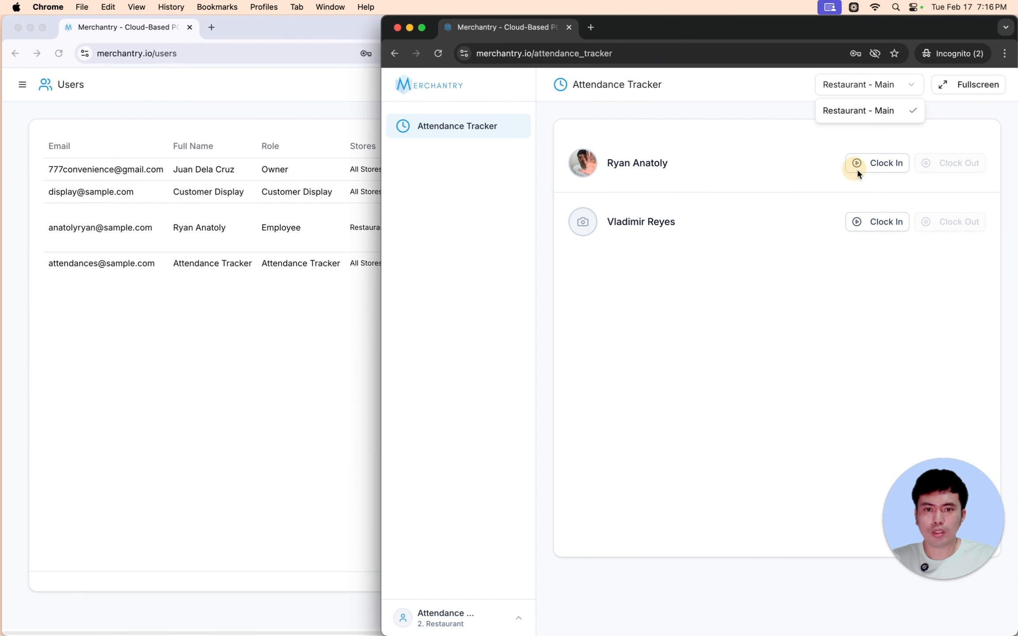
{"action": "left_click", "coordinate": [876, 87]}
{"action": "left_click", "coordinate": [891, 83]}
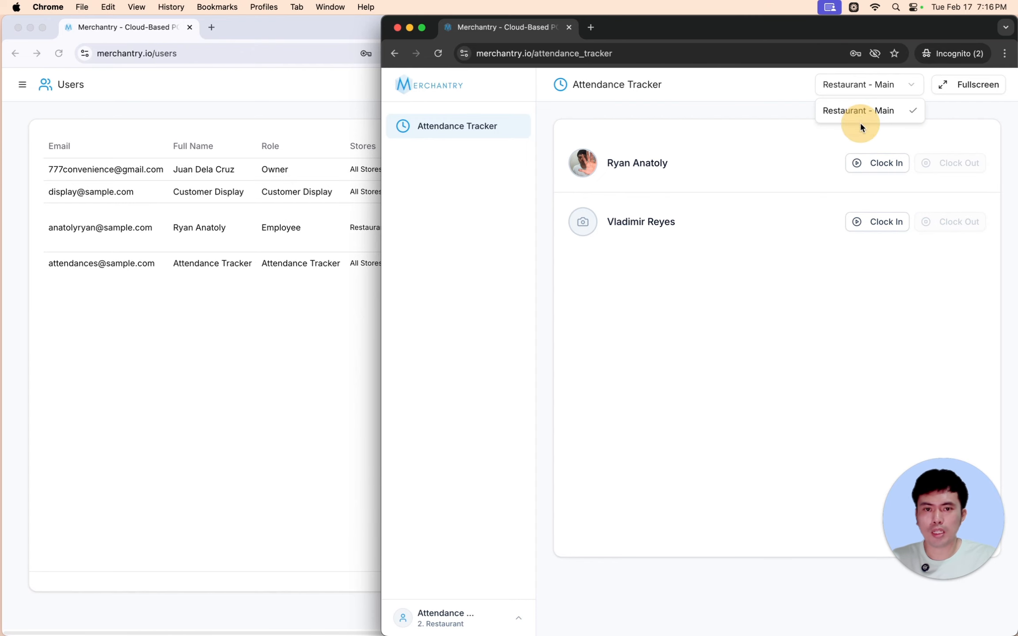
{"action": "left_click", "coordinate": [722, 109]}
{"action": "left_click", "coordinate": [967, 92]}
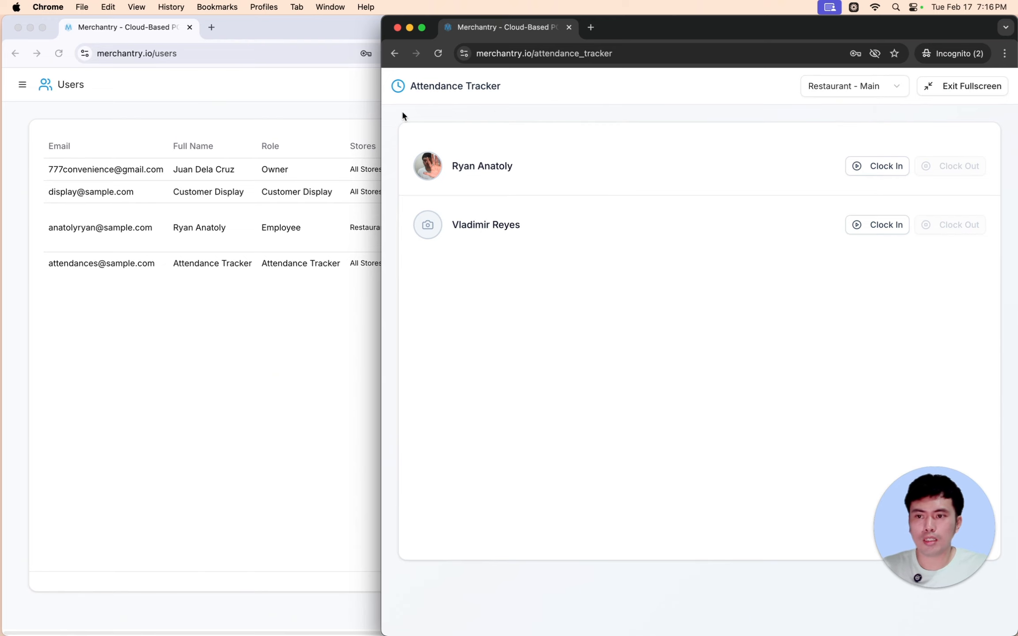
{"action": "left_click", "coordinate": [250, 109]}
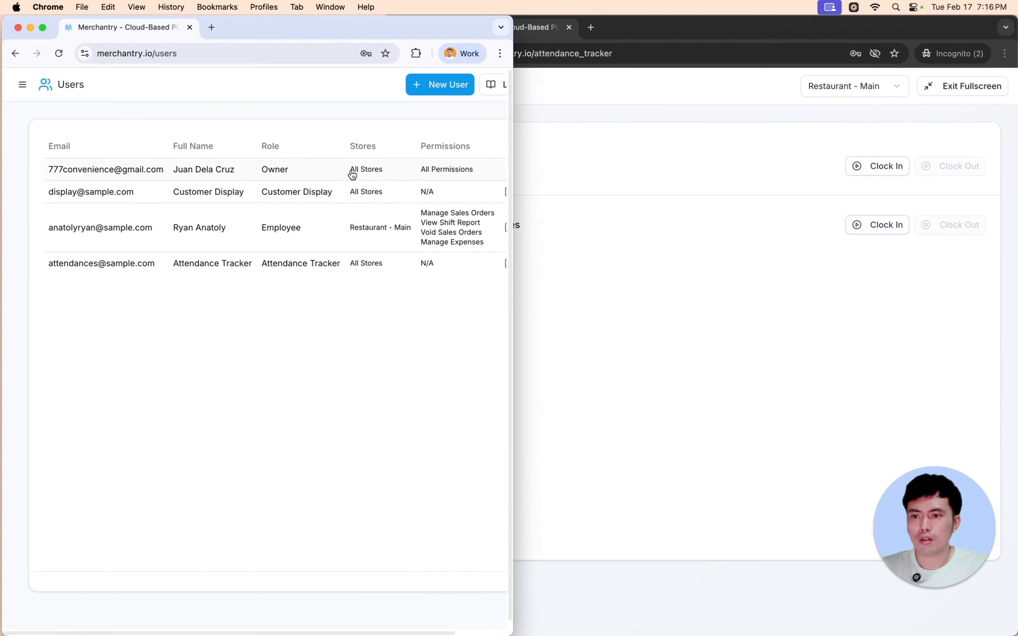
- Go full screen, open Employees > Attendances, view the 0.01-hour Restaurant - Main record, then cancel back
{"action": "left_click", "coordinate": [43, 28]}
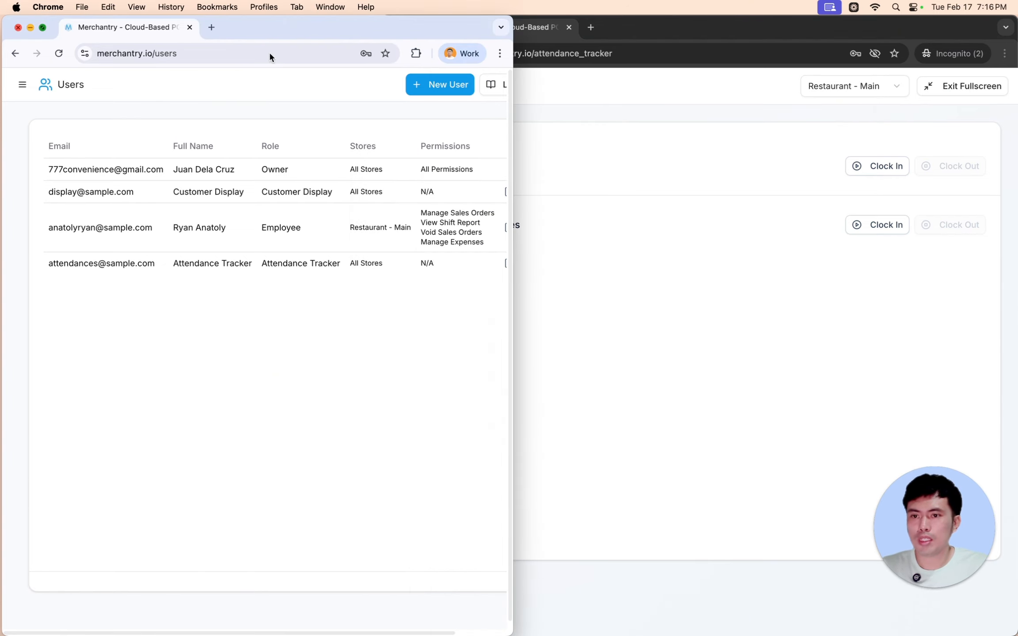
{"action": "left_click", "coordinate": [87, 177]}
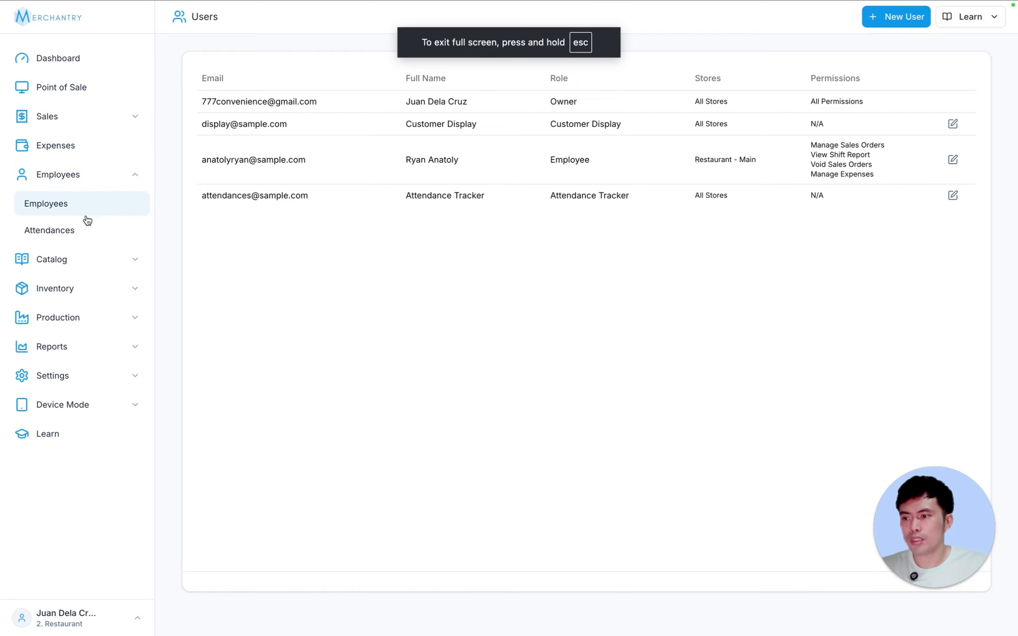
{"action": "left_click", "coordinate": [102, 229]}
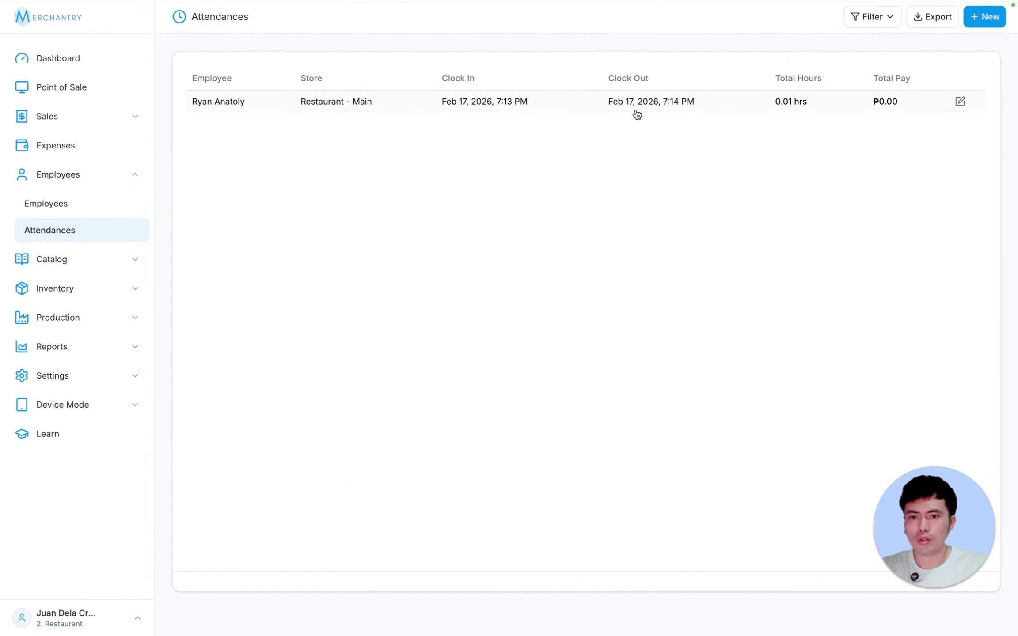
{"action": "left_click", "coordinate": [825, 104]}
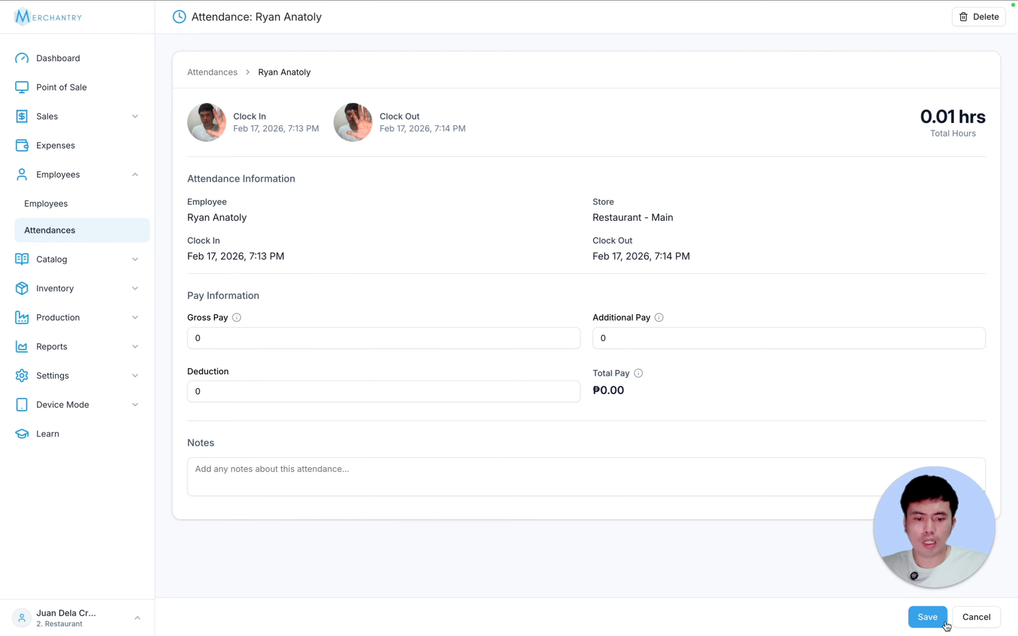
{"action": "left_click", "coordinate": [979, 617]}
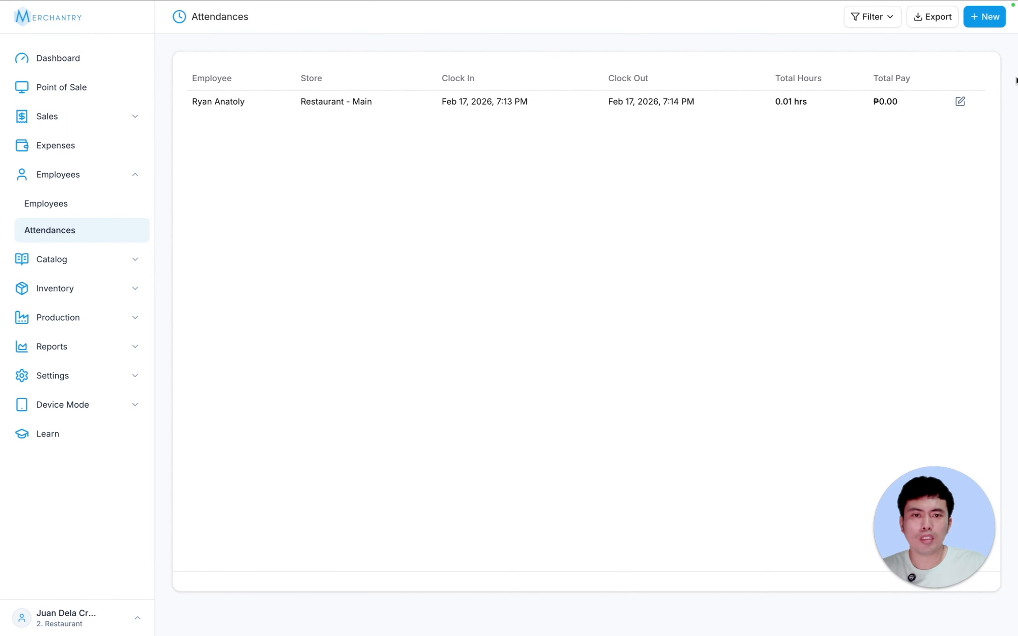
- Start a new attendance for the employee at Restaurant - Main
{"action": "left_click", "coordinate": [993, 18]}
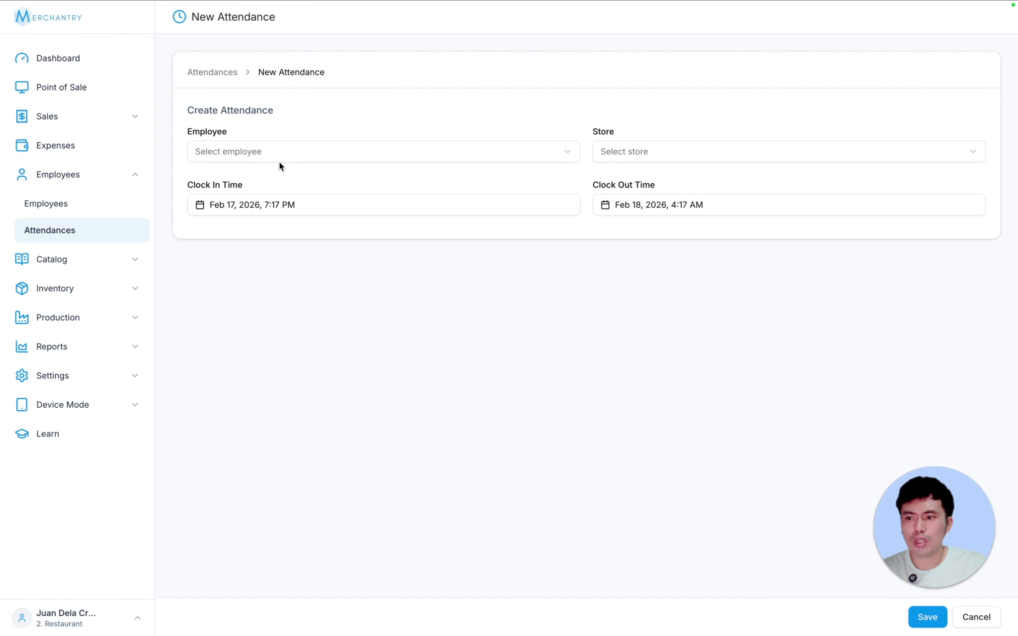
{"action": "left_click", "coordinate": [245, 154]}
{"action": "left_click", "coordinate": [246, 178]}
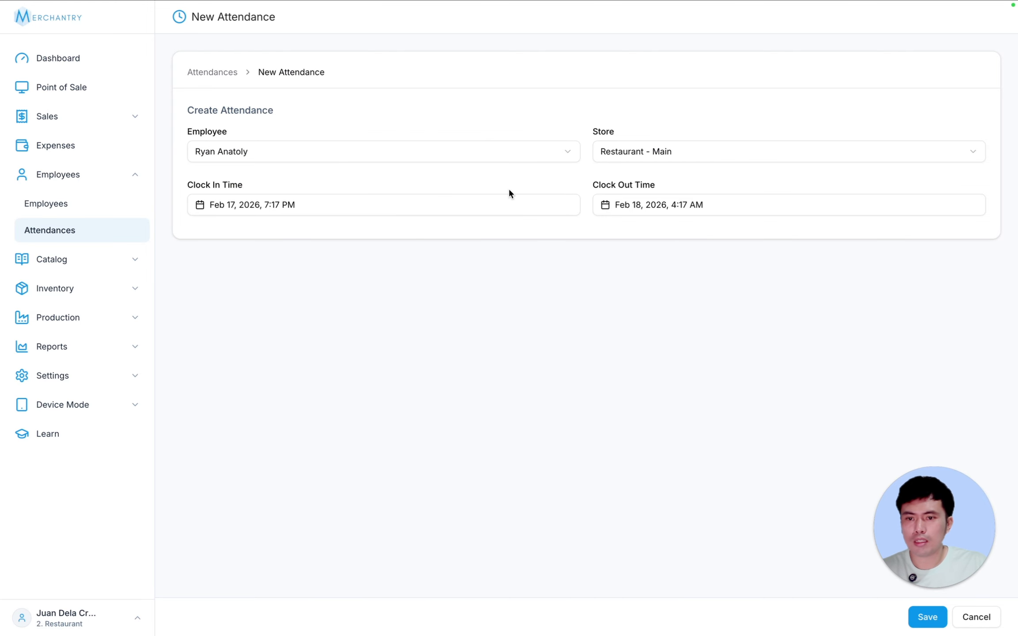
{"action": "left_click", "coordinate": [641, 154]}
{"action": "left_click", "coordinate": [706, 157]}
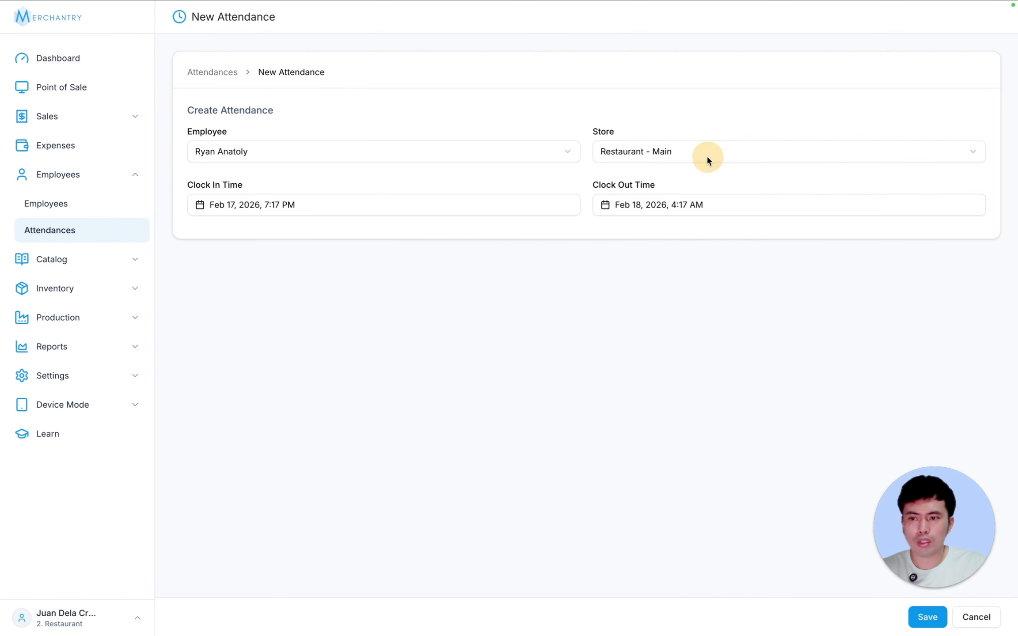
- Enter a Clock In of 8:00 and a Clock Out of 5:00 PM on Feb 17
{"action": "left_click", "coordinate": [306, 205]}
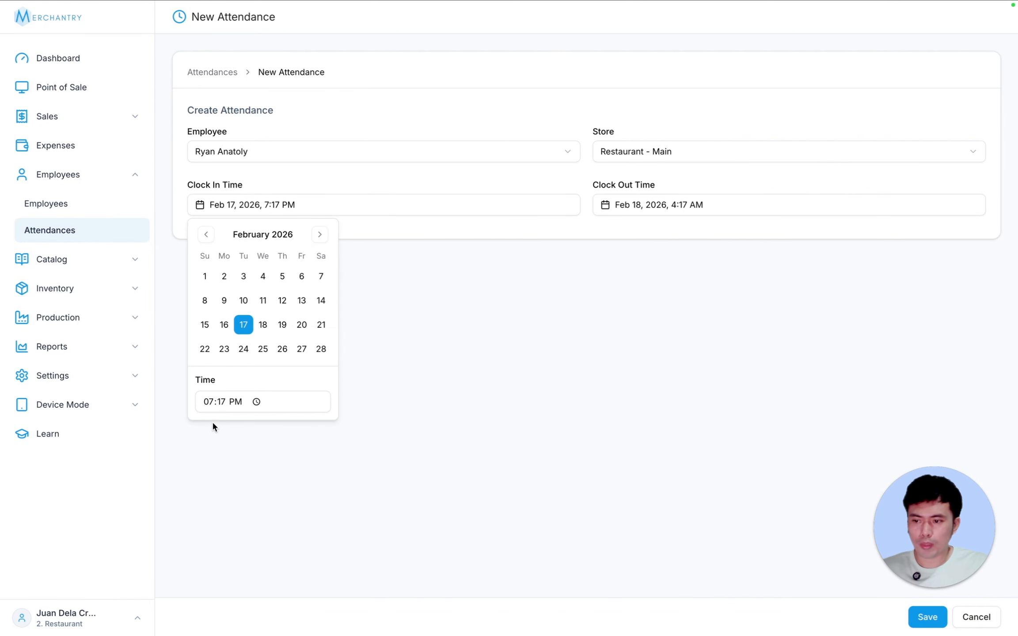
{"action": "left_click", "coordinate": [207, 405]}
{"action": "type", "text": "8:"}
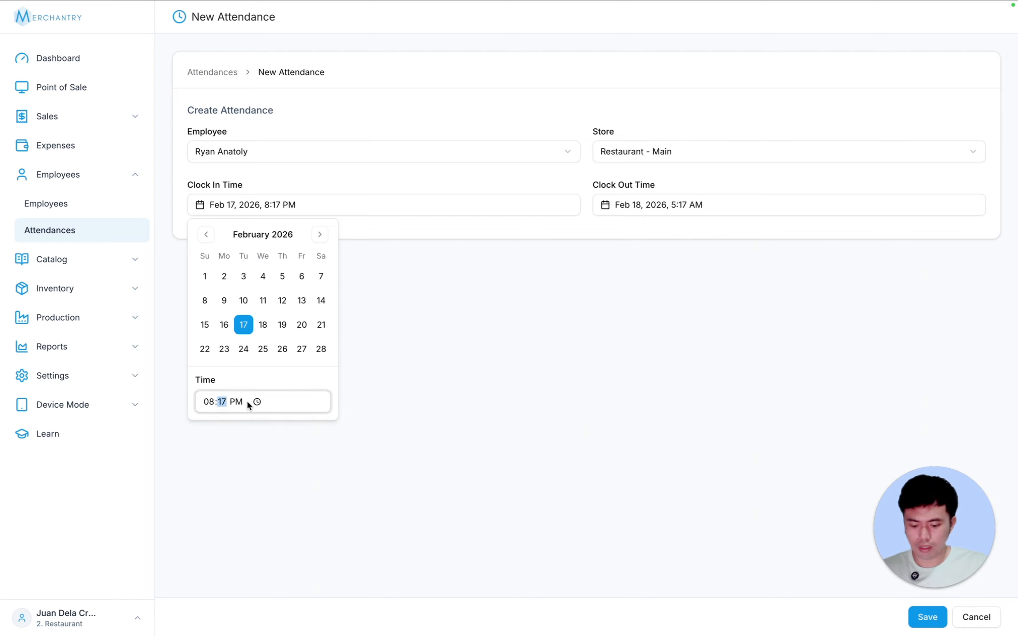
{"action": "type", "text": "00"}
{"action": "left_click", "coordinate": [688, 205]}
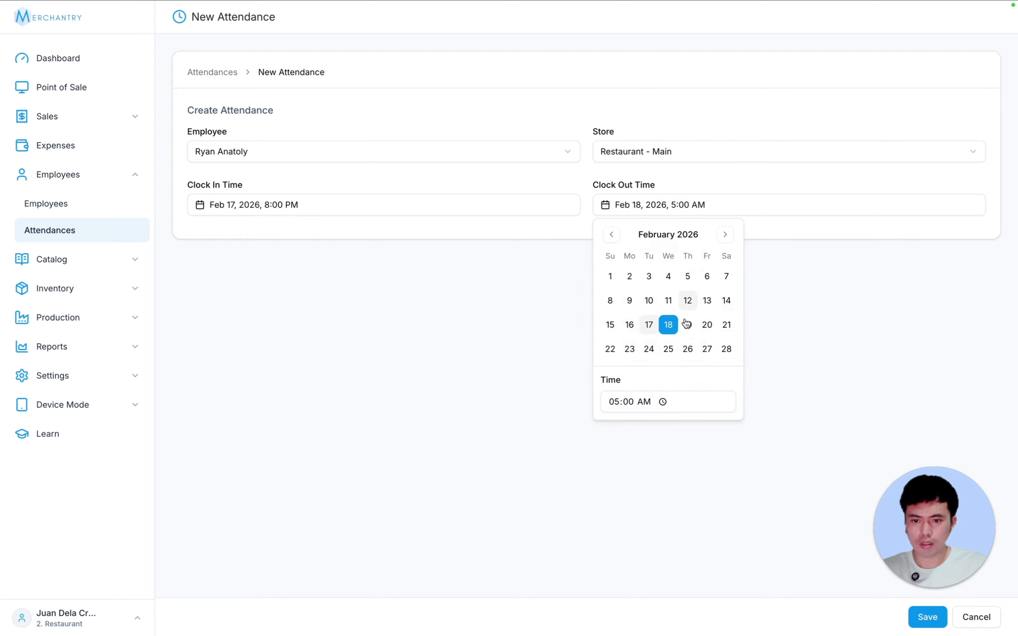
{"action": "left_click", "coordinate": [642, 402]}
{"action": "key", "text": "p"}
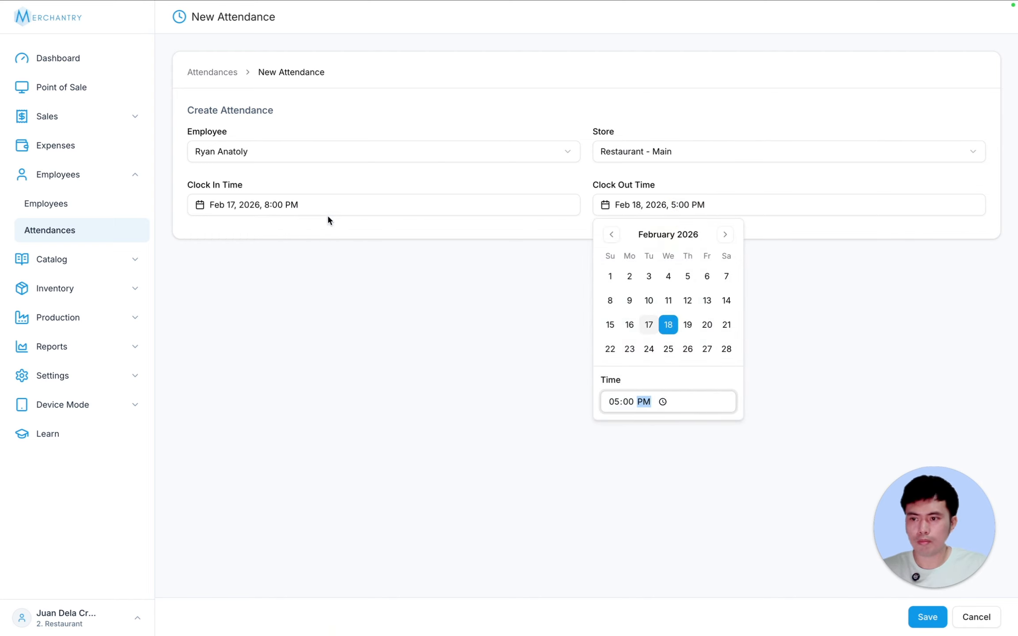
{"action": "left_click", "coordinate": [285, 204]}
- Correct Clock In to 8:00 AM and save the 9.00-hour attendance
{"action": "left_click", "coordinate": [289, 212]}
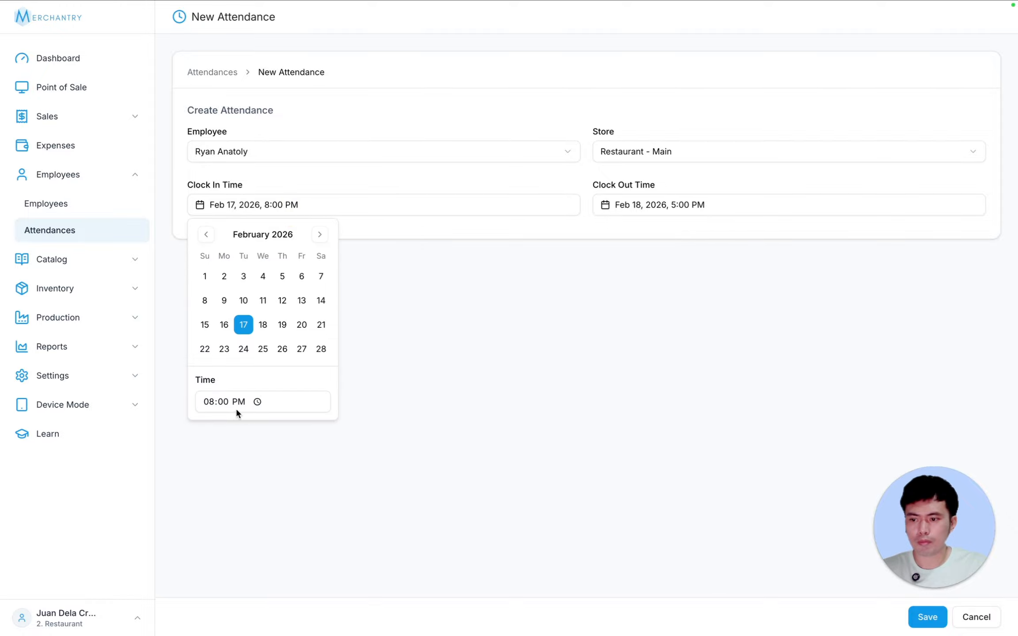
{"action": "left_click", "coordinate": [237, 409]}
{"action": "key", "text": "Down"}
{"action": "left_click", "coordinate": [238, 402]}
{"action": "key", "text": "Down"}
{"action": "left_click", "coordinate": [211, 400]}
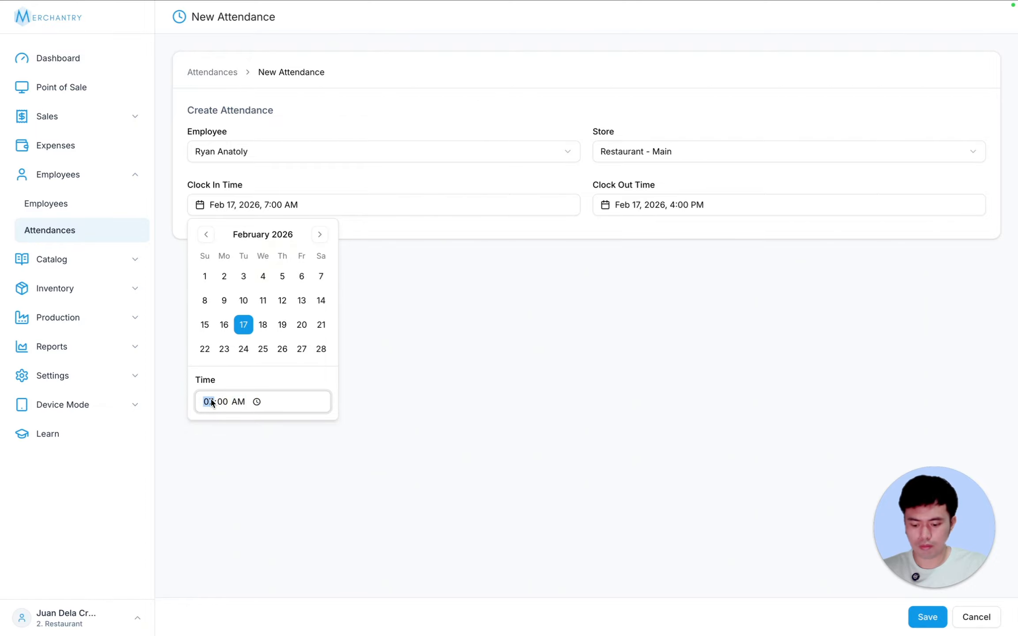
{"action": "key", "text": "Up"}
{"action": "left_click", "coordinate": [396, 397]}
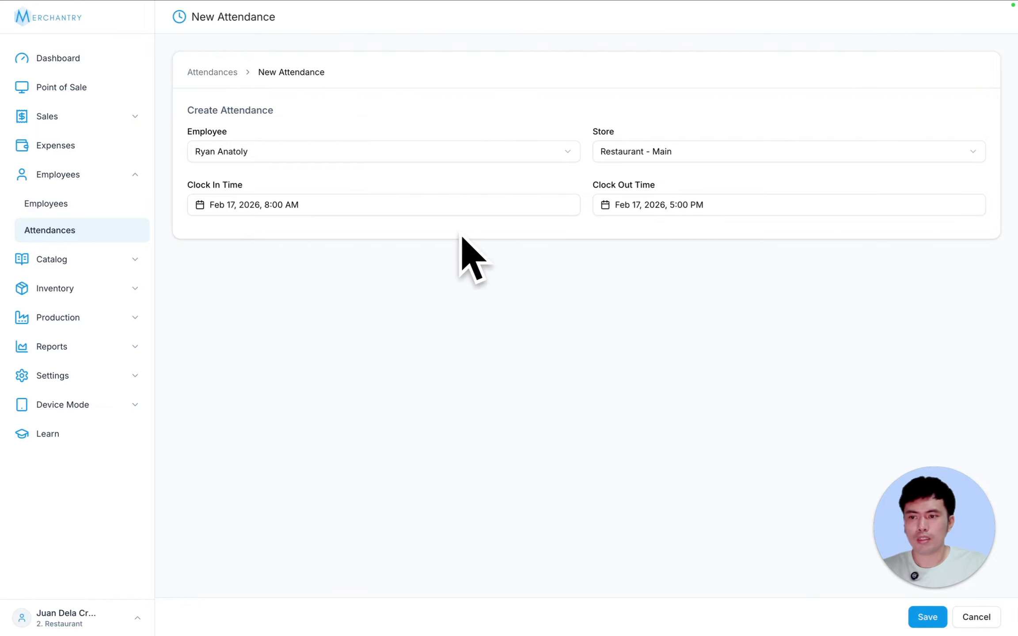
{"action": "left_click", "coordinate": [927, 617]}
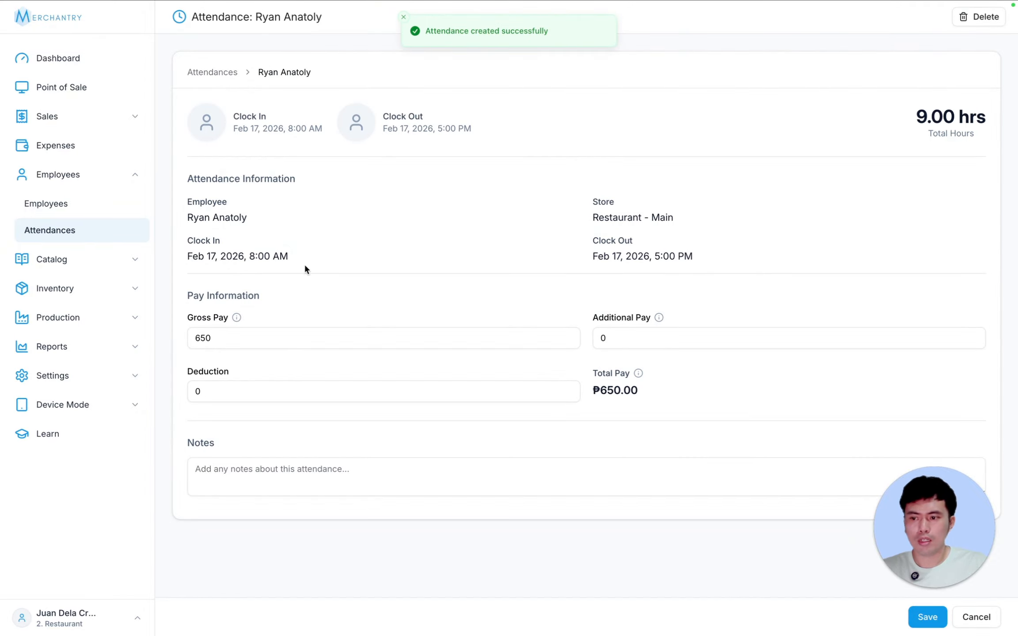
- Add a 100 deduction to the 8:00 AM–5:00 PM attendance, cutting total pay to ₱550.00, and save it
{"action": "left_click", "coordinate": [239, 340]}
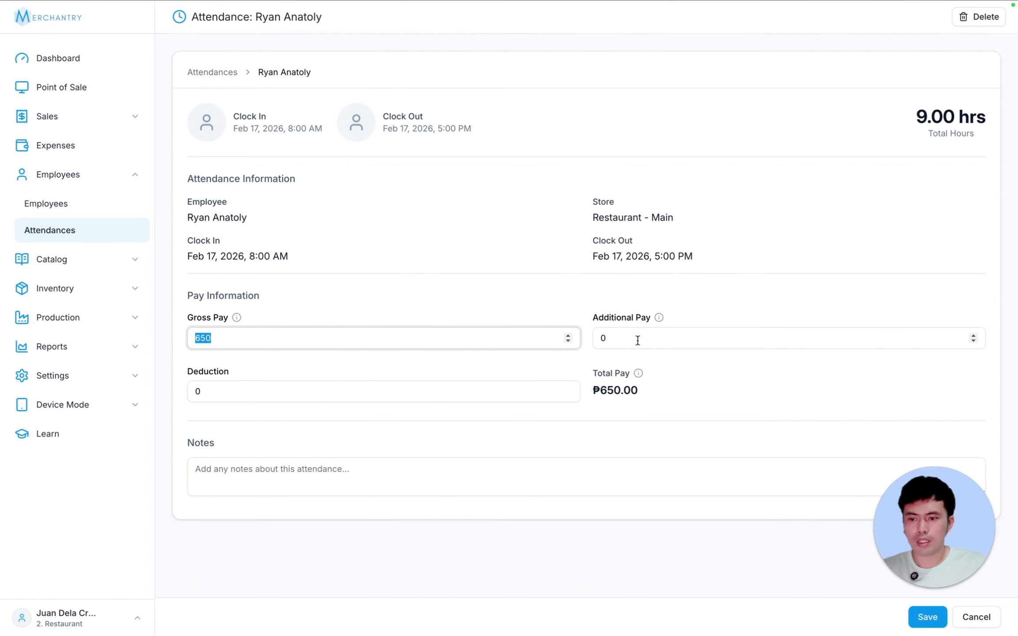
{"action": "left_click_drag", "start_coordinate": [642, 399], "coordinate": [608, 390]}
{"action": "left_click", "coordinate": [580, 317]}
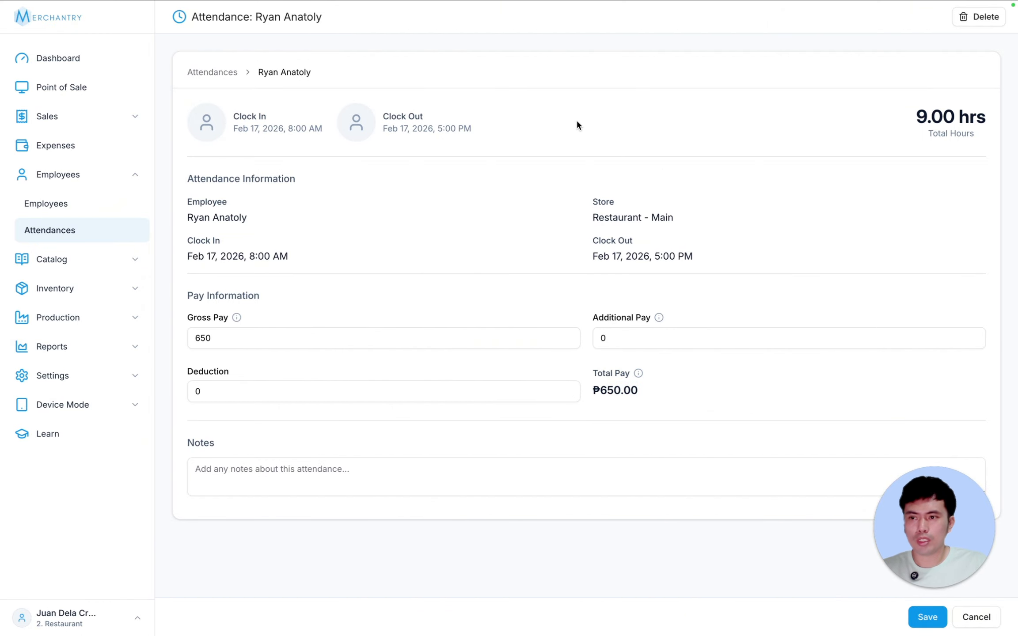
{"action": "left_click", "coordinate": [219, 393]}
{"action": "type", "text": "10"}
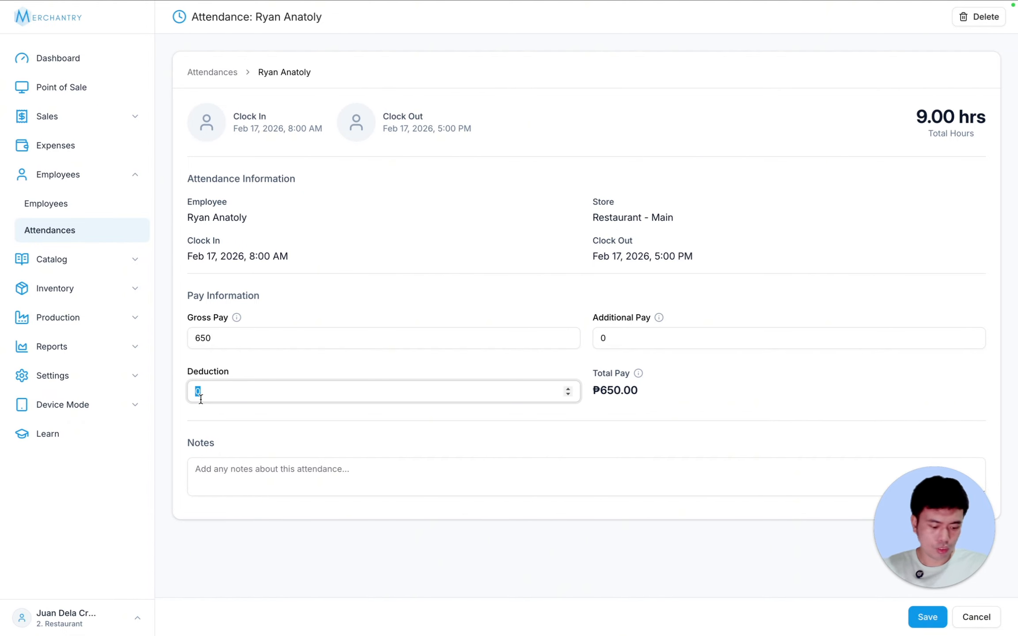
{"action": "type", "text": "0"}
{"action": "left_click", "coordinate": [368, 420]}
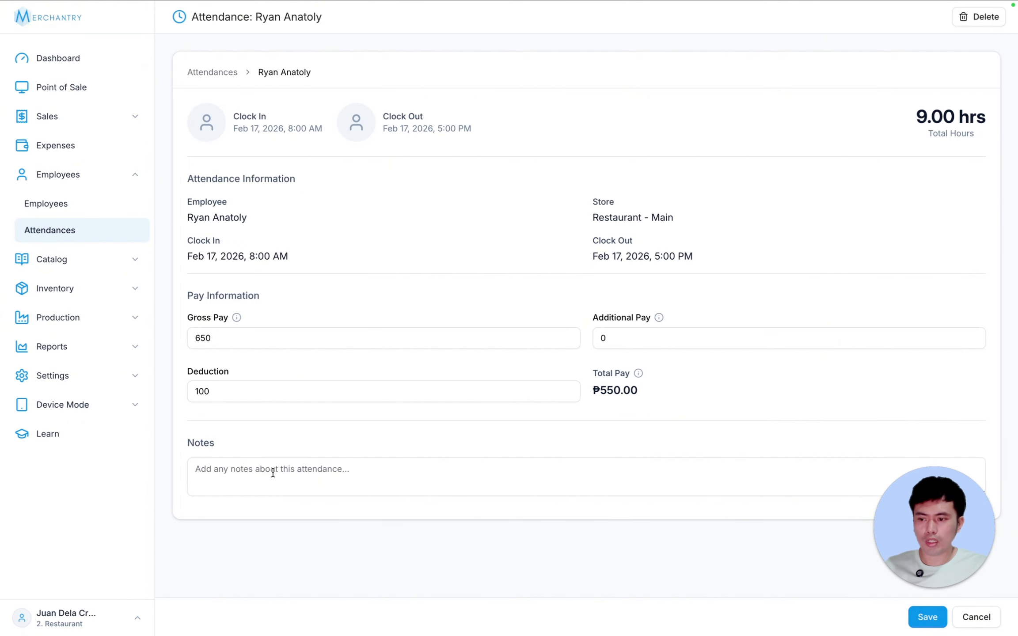
{"action": "left_click", "coordinate": [271, 475]}
{"action": "left_click", "coordinate": [611, 387]}
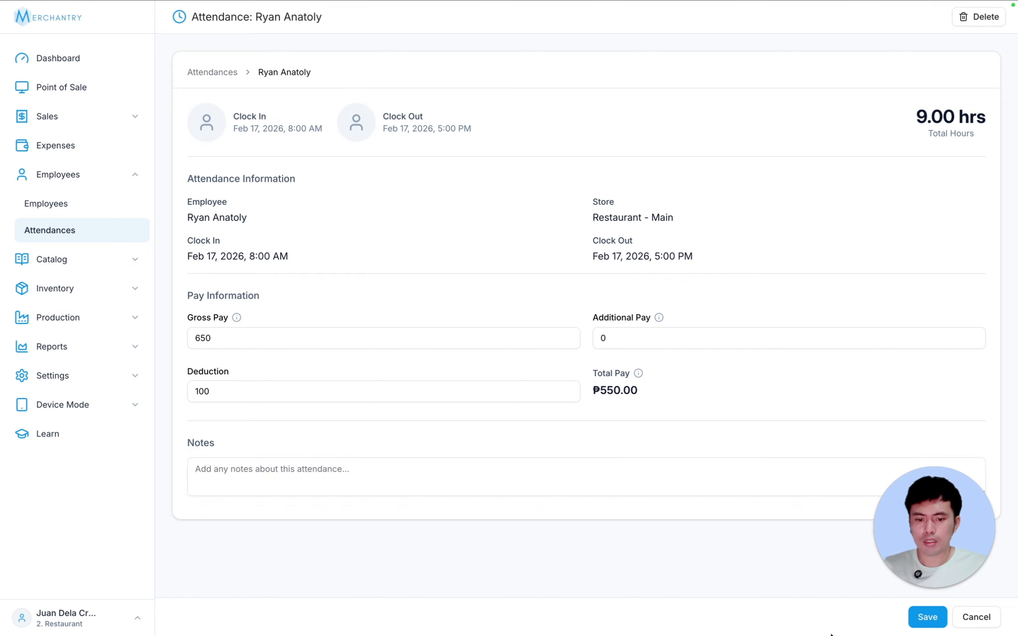
{"action": "left_click", "coordinate": [923, 617]}
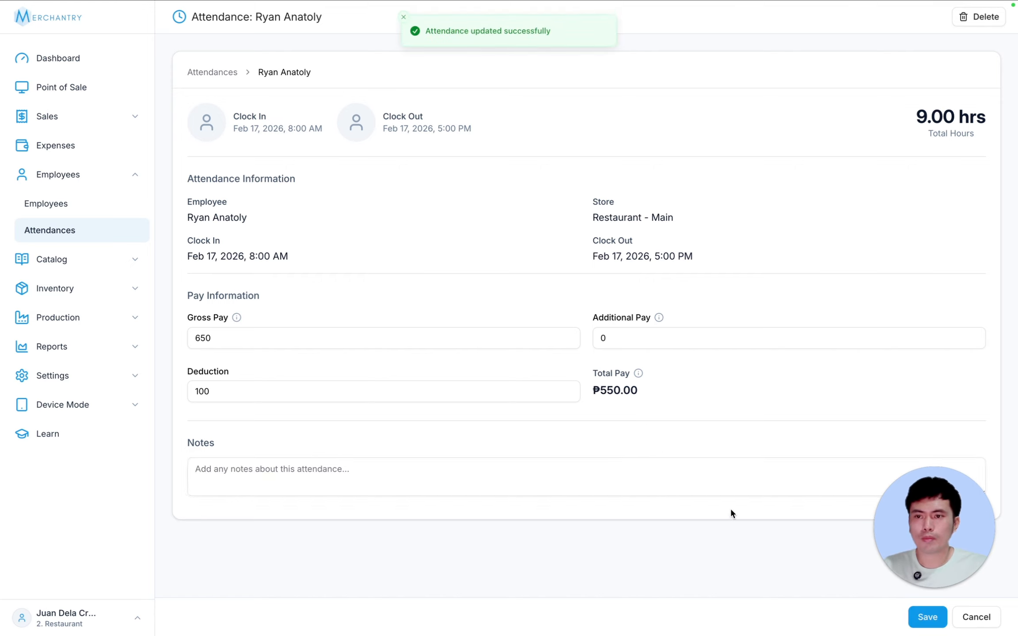
{"action": "left_click", "coordinate": [982, 617]}
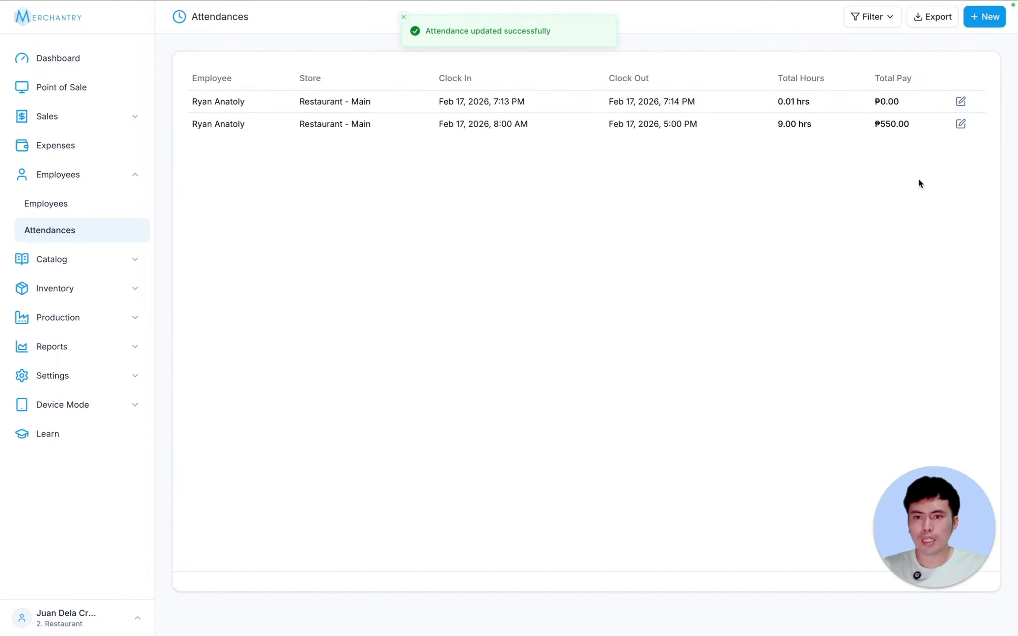
- Save a Feb 17 8:00 AM–5:00 PM attendance for the second employee (9.00 hrs, ₱650.00)
{"action": "left_click", "coordinate": [985, 16]}
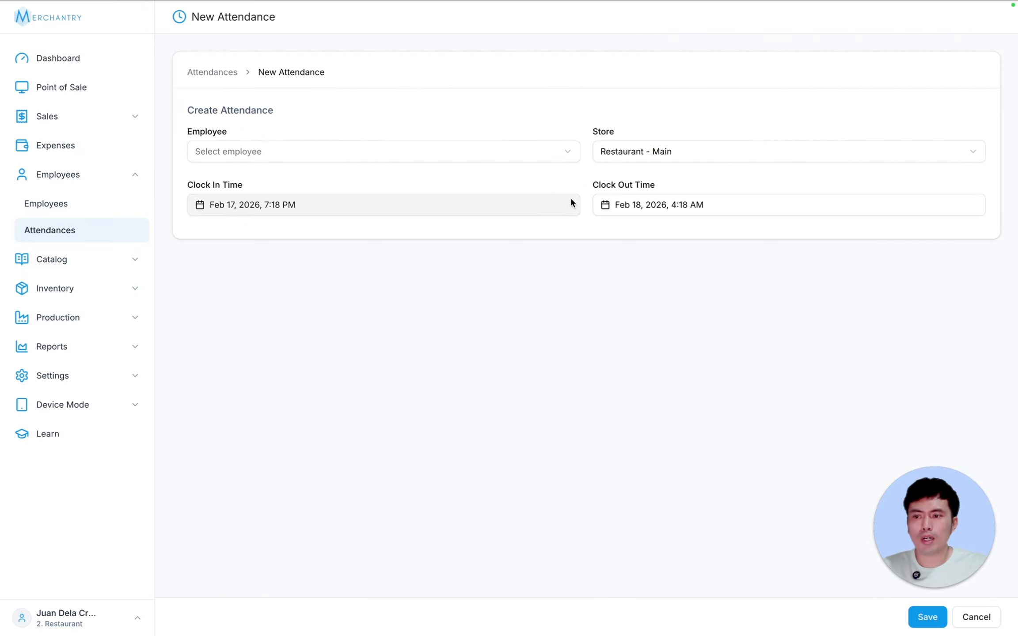
{"action": "left_click", "coordinate": [229, 153]}
{"action": "left_click", "coordinate": [233, 197]}
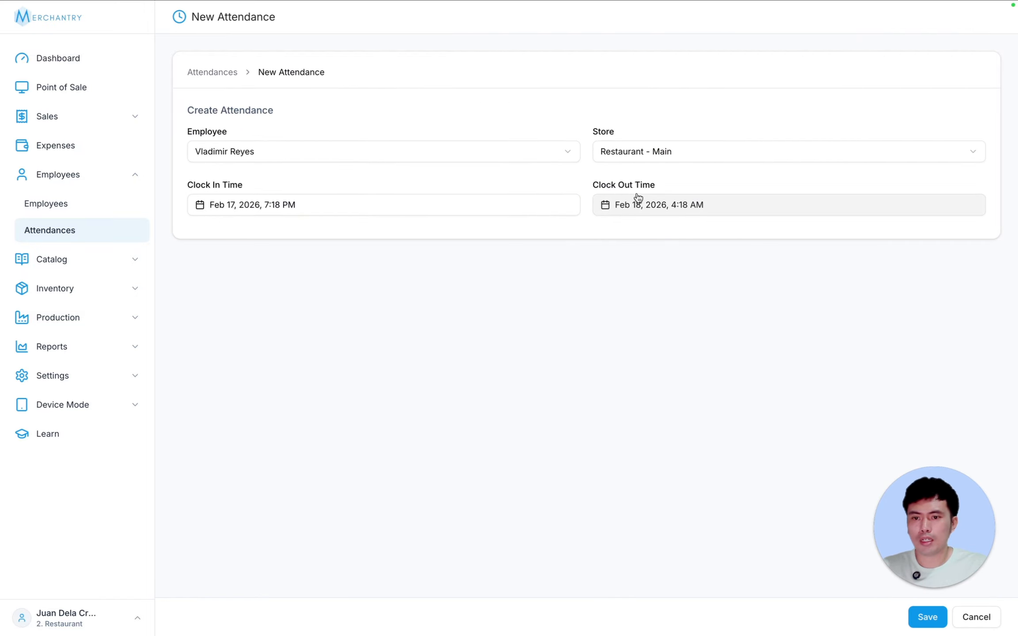
{"action": "left_click", "coordinate": [927, 617]}
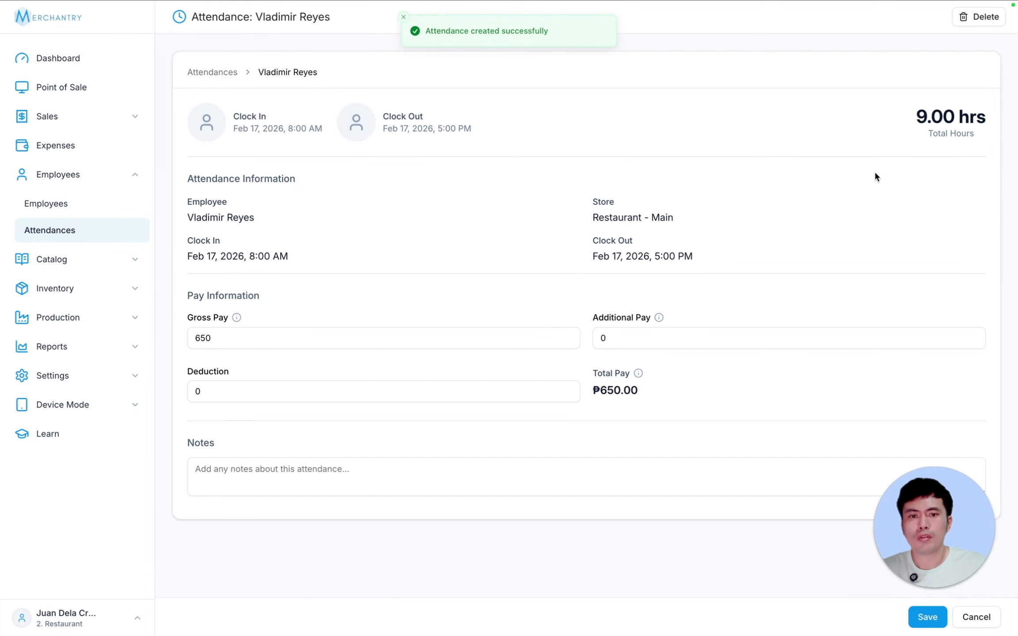
{"action": "left_click", "coordinate": [924, 620]}
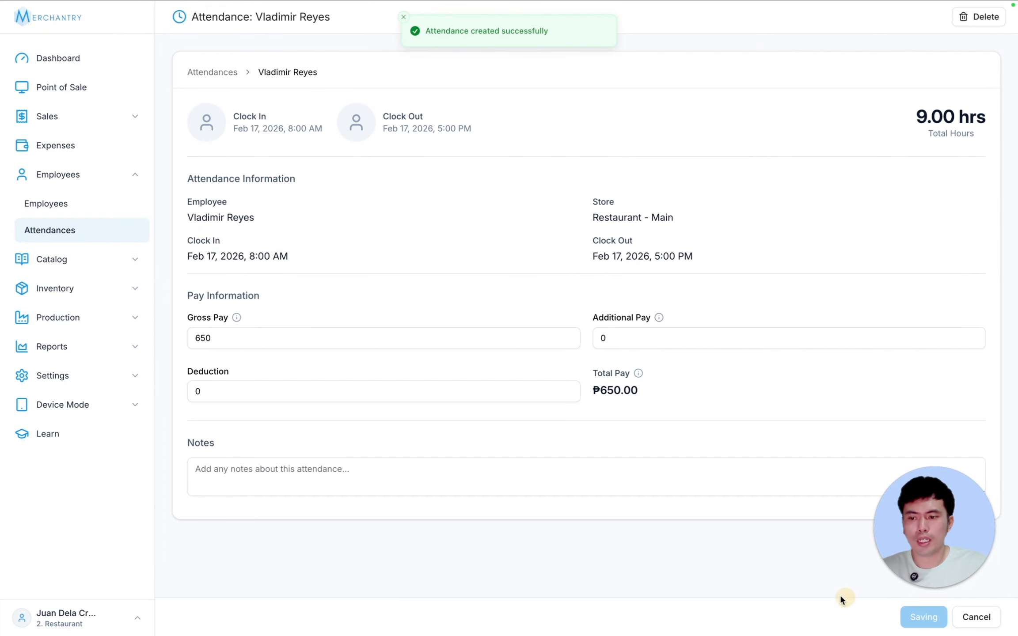
{"action": "left_click", "coordinate": [976, 619]}
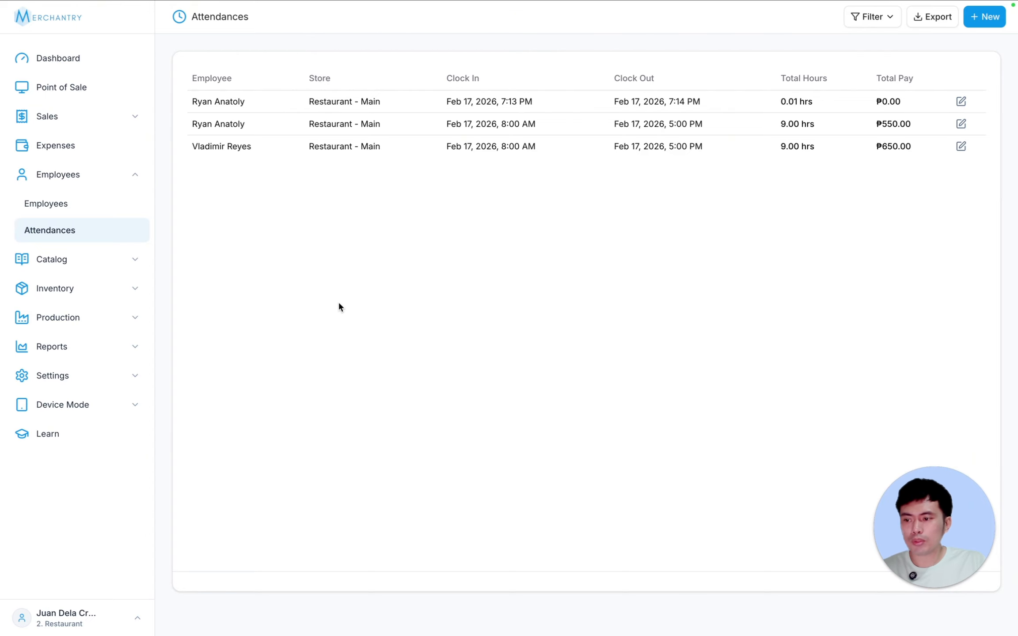
{"action": "left_click", "coordinate": [83, 347]}
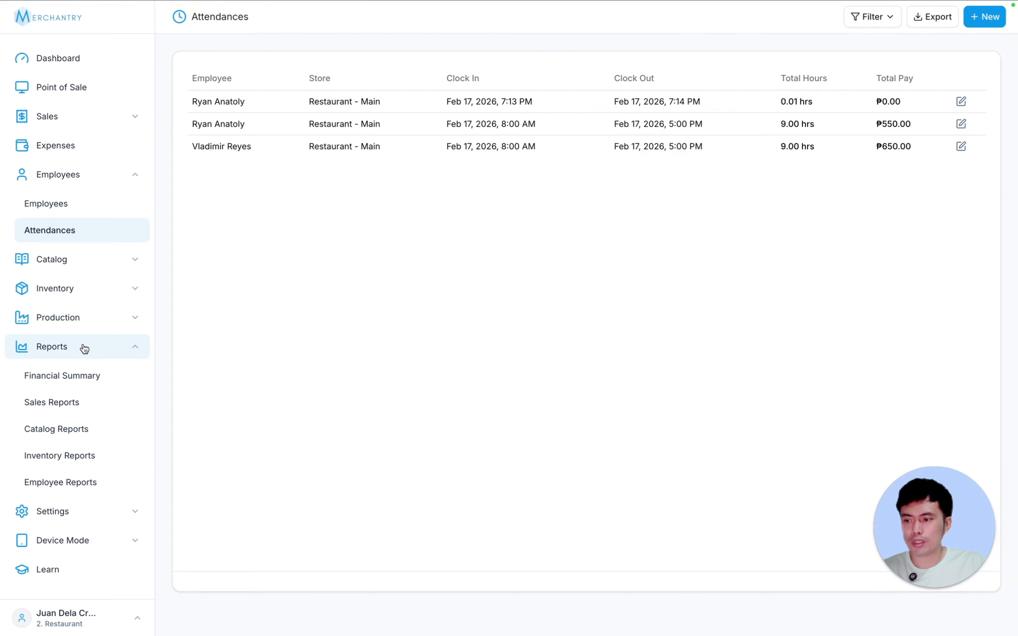
- Open Employee Reports and review the date range, keeping All Stores
{"action": "left_click", "coordinate": [73, 482]}
{"action": "left_click", "coordinate": [243, 90]}
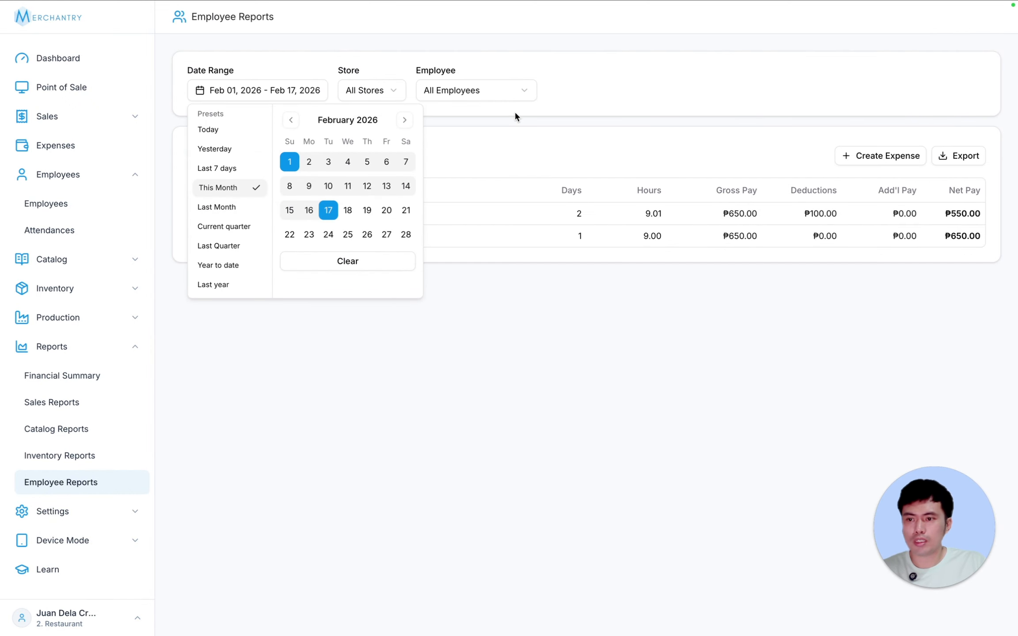
{"action": "left_click", "coordinate": [451, 104]}
{"action": "left_click", "coordinate": [273, 89]}
{"action": "left_click", "coordinate": [493, 121]}
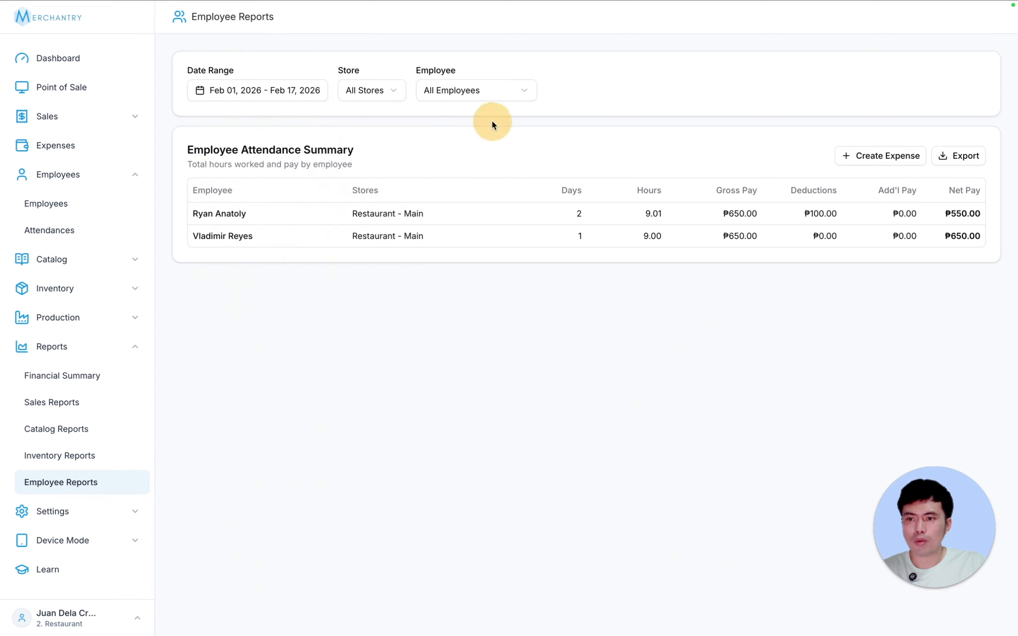
{"action": "left_click", "coordinate": [390, 93]}
{"action": "left_click", "coordinate": [491, 93]}
- Filter the attendance summary by each employee, return to All Employees, and start an expense from it
{"action": "left_click", "coordinate": [491, 92]}
{"action": "left_click", "coordinate": [473, 136]}
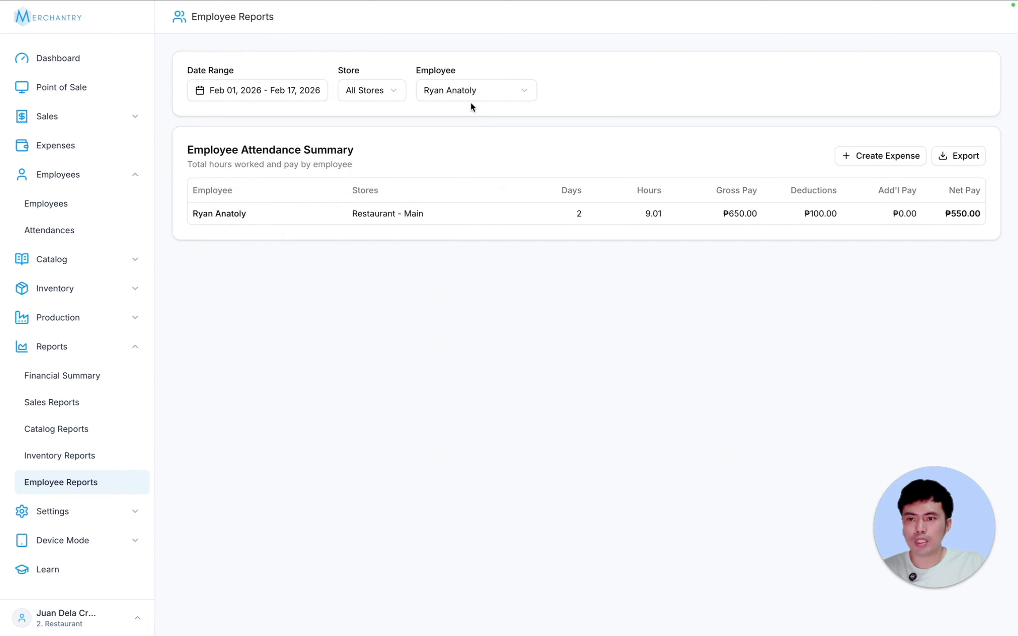
{"action": "left_click", "coordinate": [471, 93]}
{"action": "left_click", "coordinate": [453, 155]}
{"action": "left_click", "coordinate": [476, 93]}
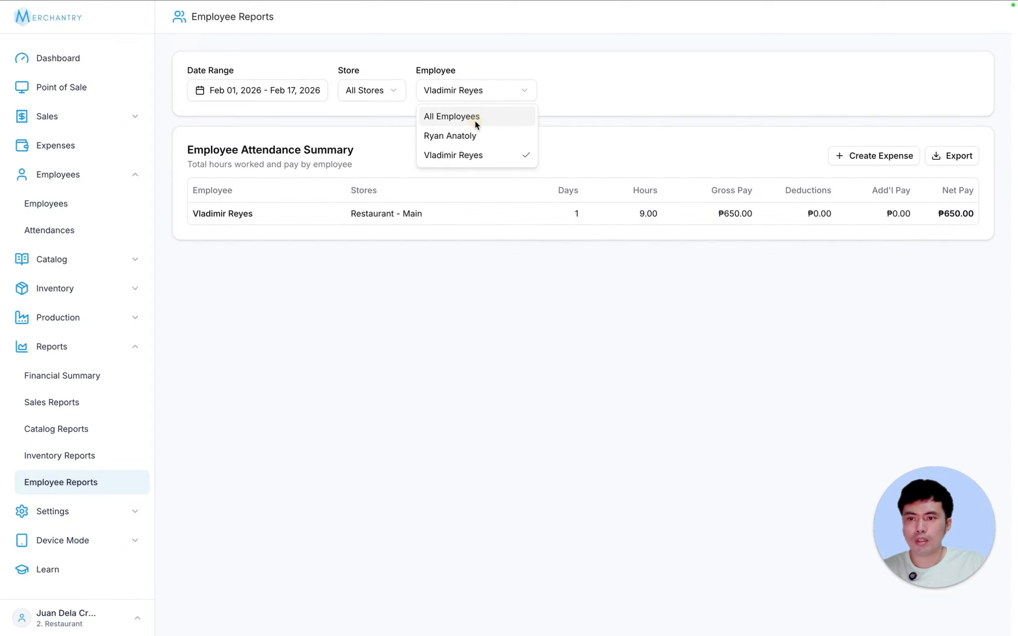
{"action": "left_click", "coordinate": [475, 115]}
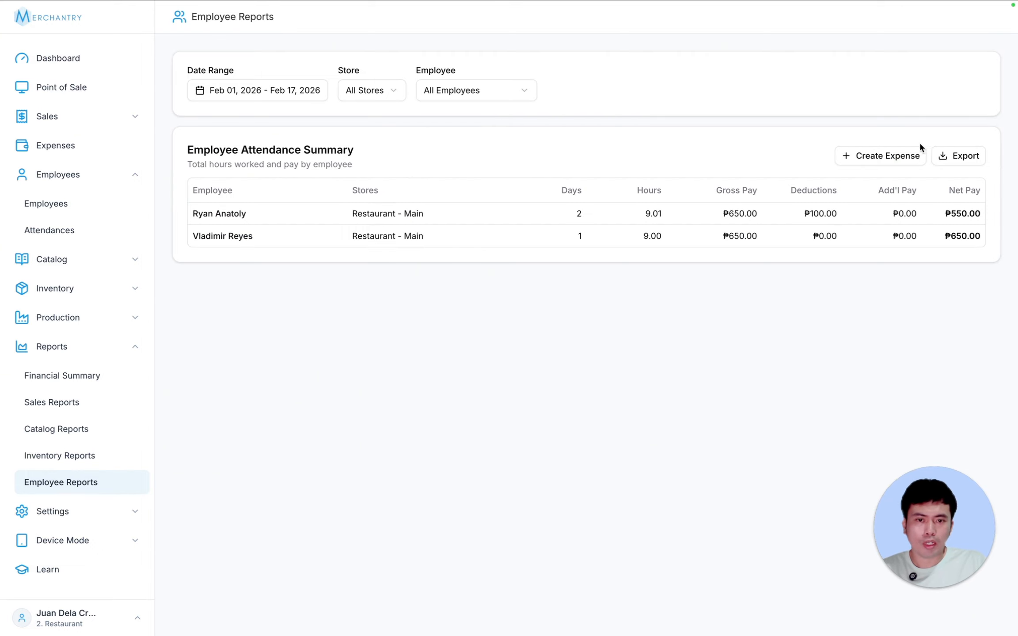
{"action": "left_click", "coordinate": [877, 159]}
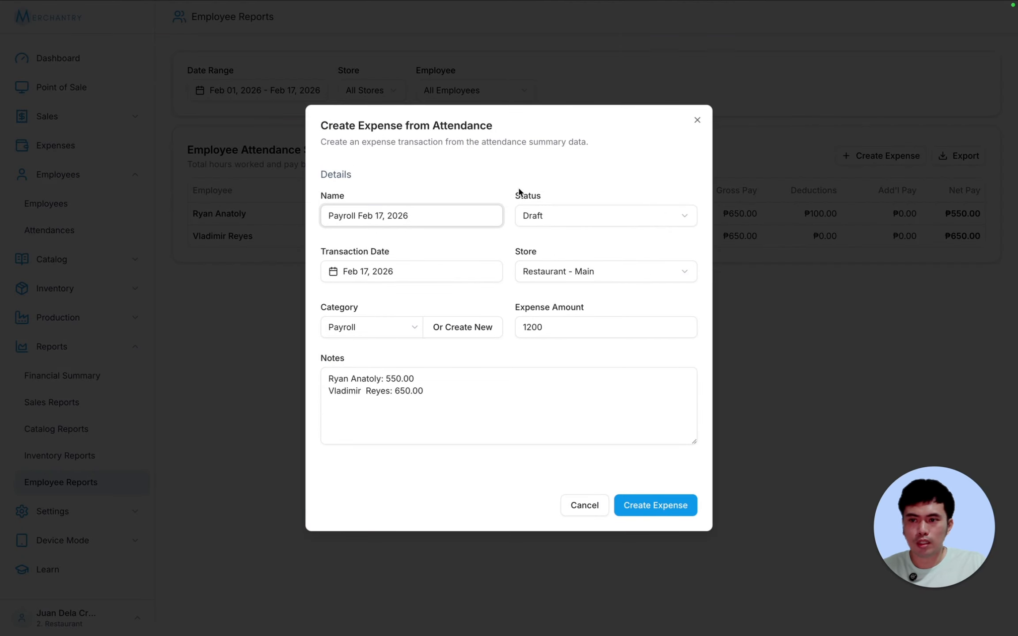
- Create the ₱1,200.00 Payroll expense with status Paid
{"action": "left_click_drag", "start_coordinate": [451, 391], "coordinate": [322, 378]}
{"action": "left_click", "coordinate": [405, 380]}
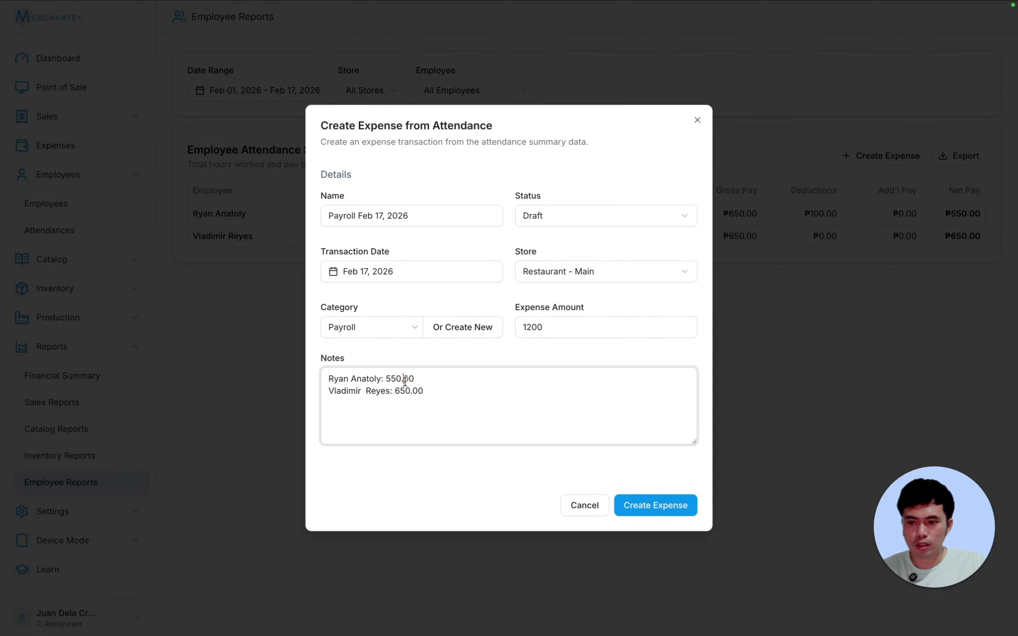
{"action": "left_click_drag", "start_coordinate": [453, 390], "coordinate": [307, 353]}
{"action": "left_click", "coordinate": [410, 387]}
{"action": "left_click_drag", "start_coordinate": [437, 390], "coordinate": [281, 356]}
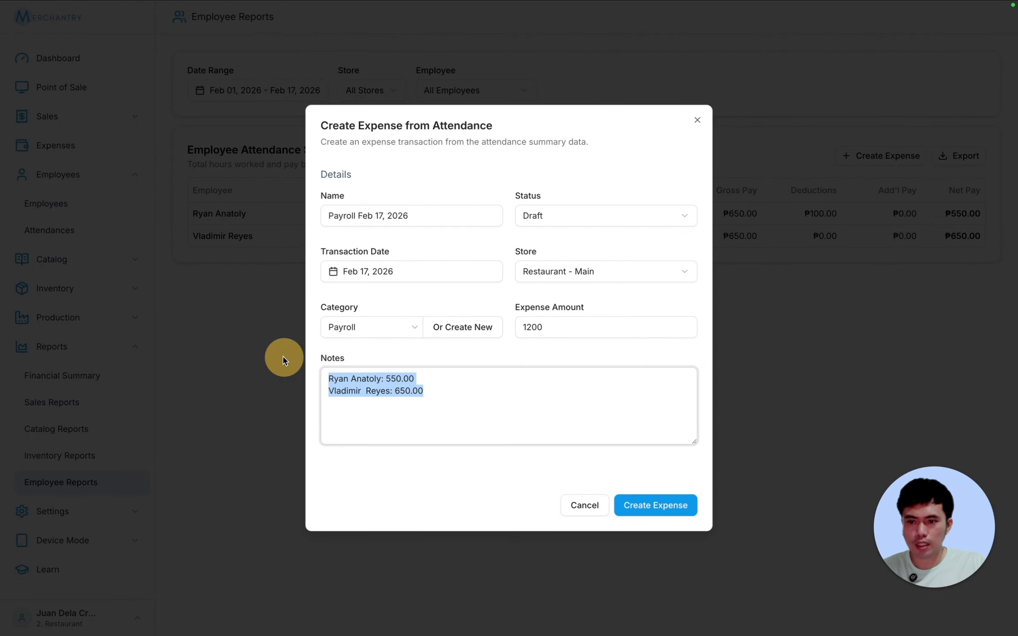
{"action": "left_click", "coordinate": [394, 516]}
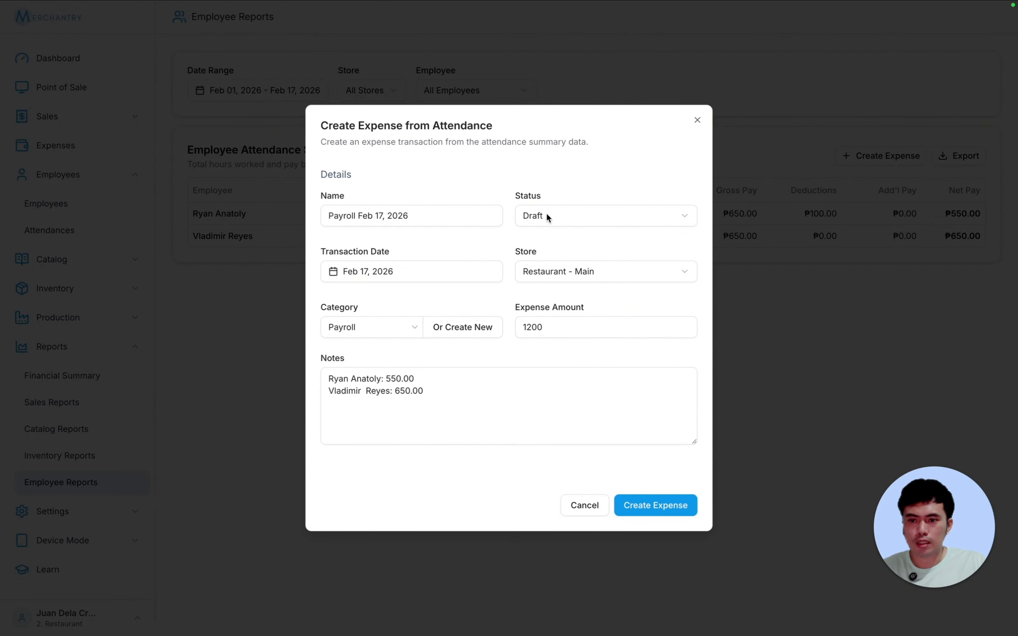
{"action": "left_click", "coordinate": [567, 216]}
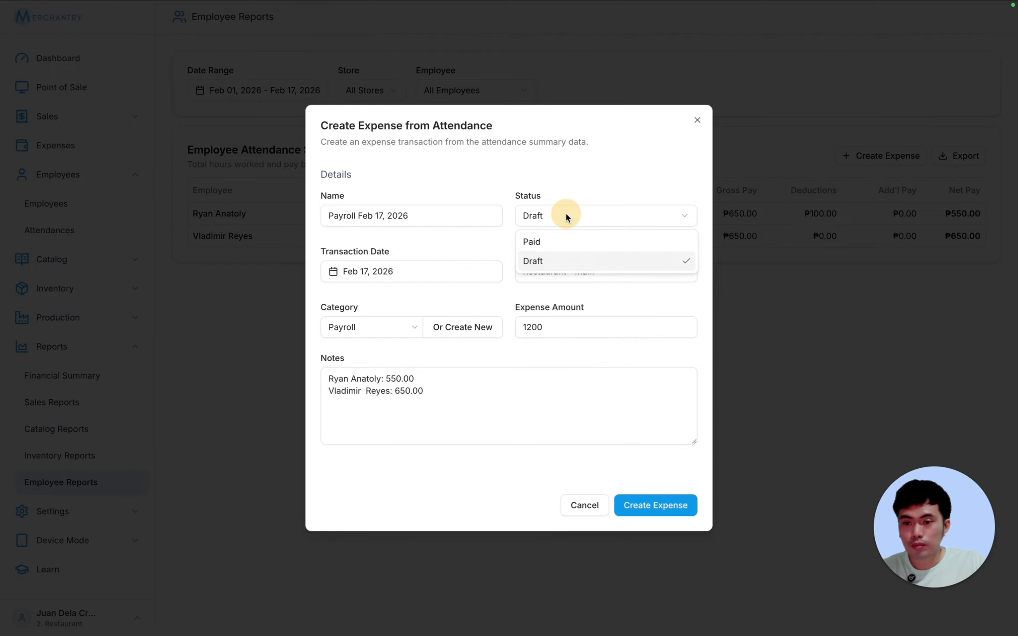
{"action": "left_click", "coordinate": [558, 240]}
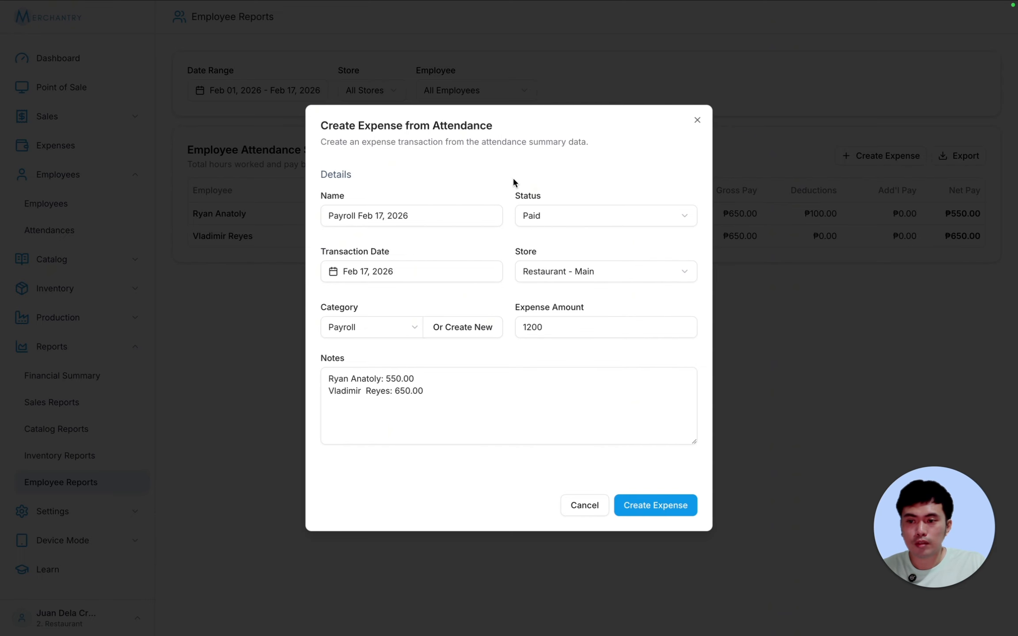
{"action": "left_click", "coordinate": [371, 327]}
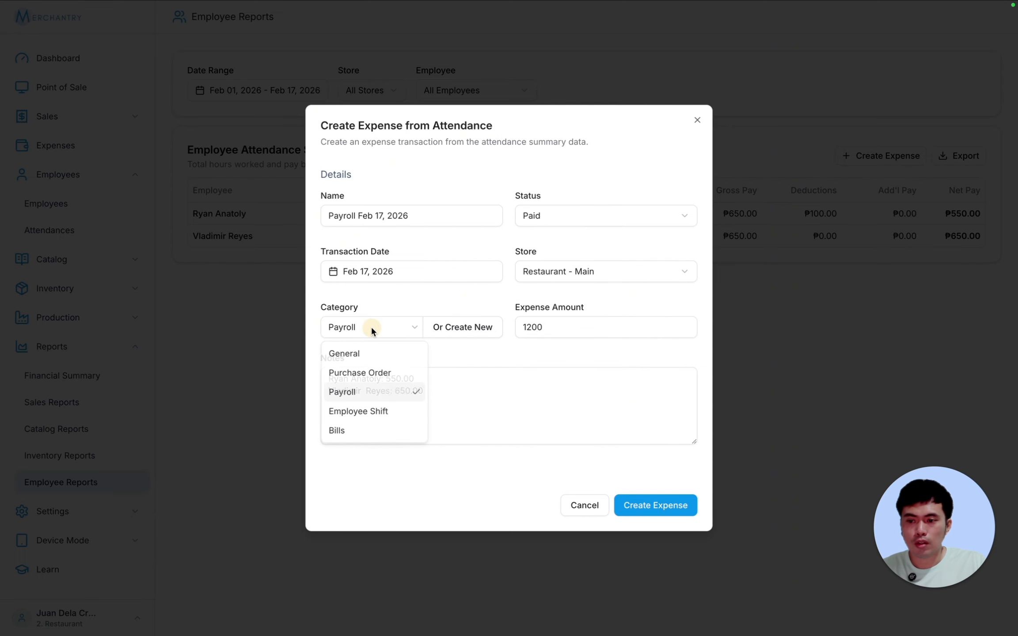
{"action": "left_click", "coordinate": [372, 327]}
{"action": "left_click_drag", "start_coordinate": [569, 331], "coordinate": [463, 330]}
{"action": "left_click", "coordinate": [583, 327]}
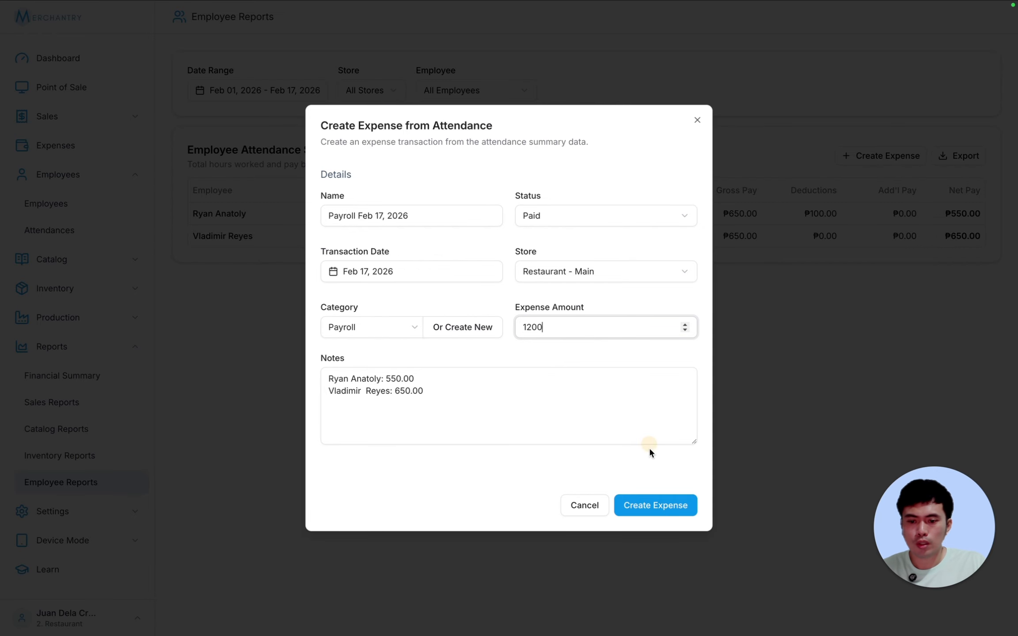
{"action": "left_click", "coordinate": [664, 505]}
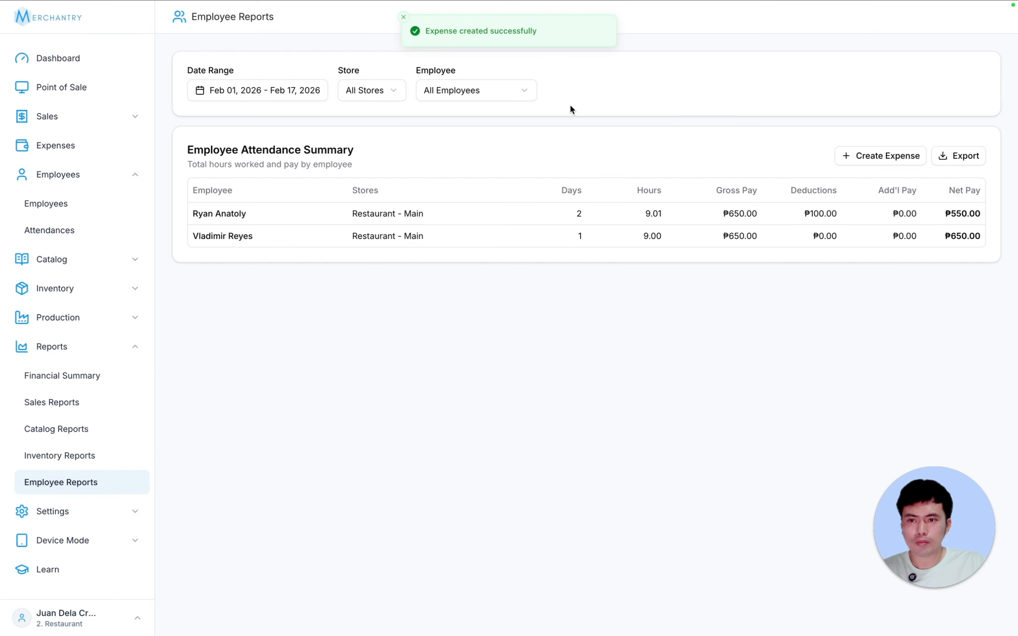
- Confirm the expense in the Expenses list and under Payroll in the Financial Summary's Expenses Breakdown
{"action": "left_click", "coordinate": [64, 147]}
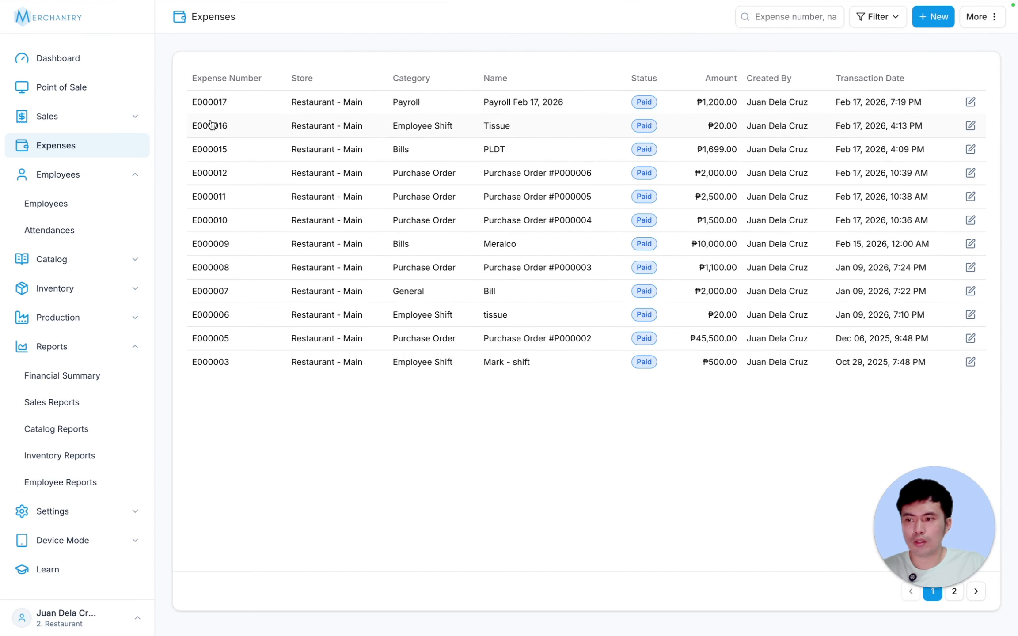
{"action": "left_click", "coordinate": [131, 383]}
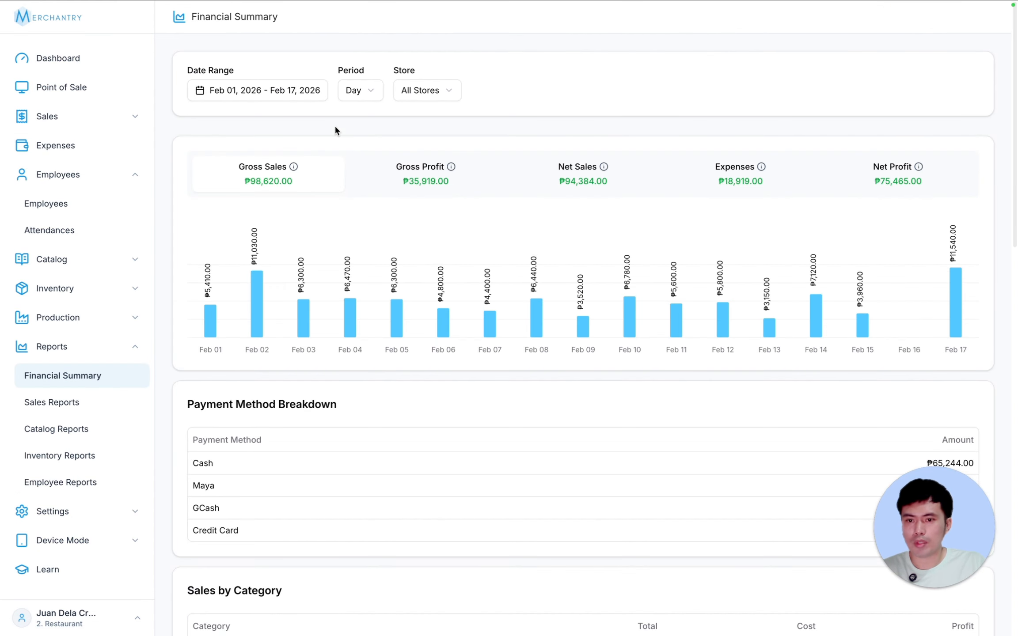
{"action": "scroll", "coordinate": [635, 315], "scroll_direction": "down", "scroll_amount": 10}
{"action": "scroll", "coordinate": [635, 315], "scroll_direction": "down", "scroll_amount": 10}
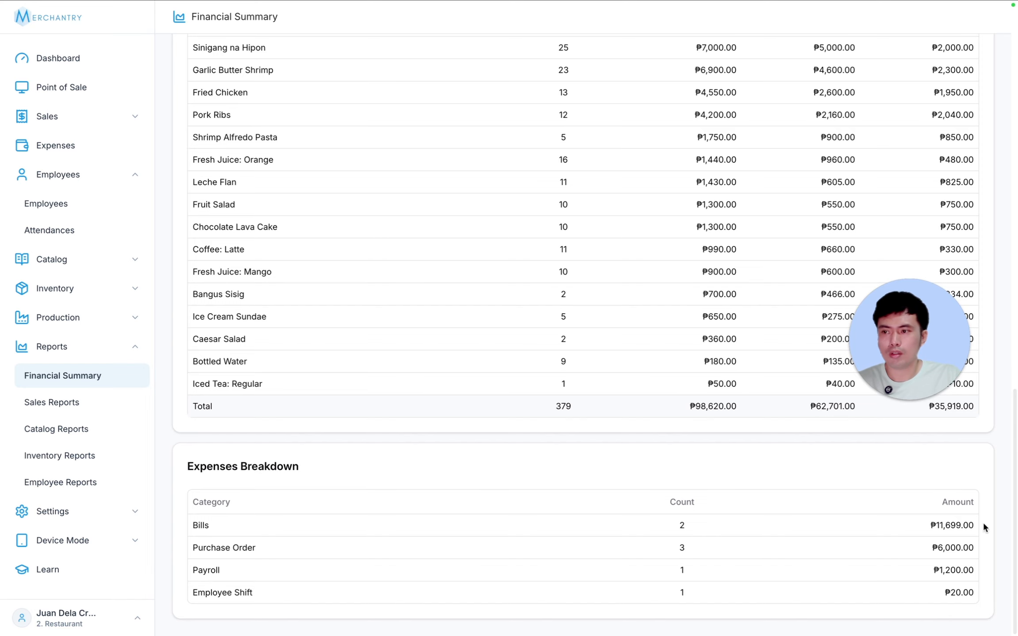
- Export the Employee Attendance Summary from Employee Reports as a CSV download
{"action": "left_click", "coordinate": [70, 481]}
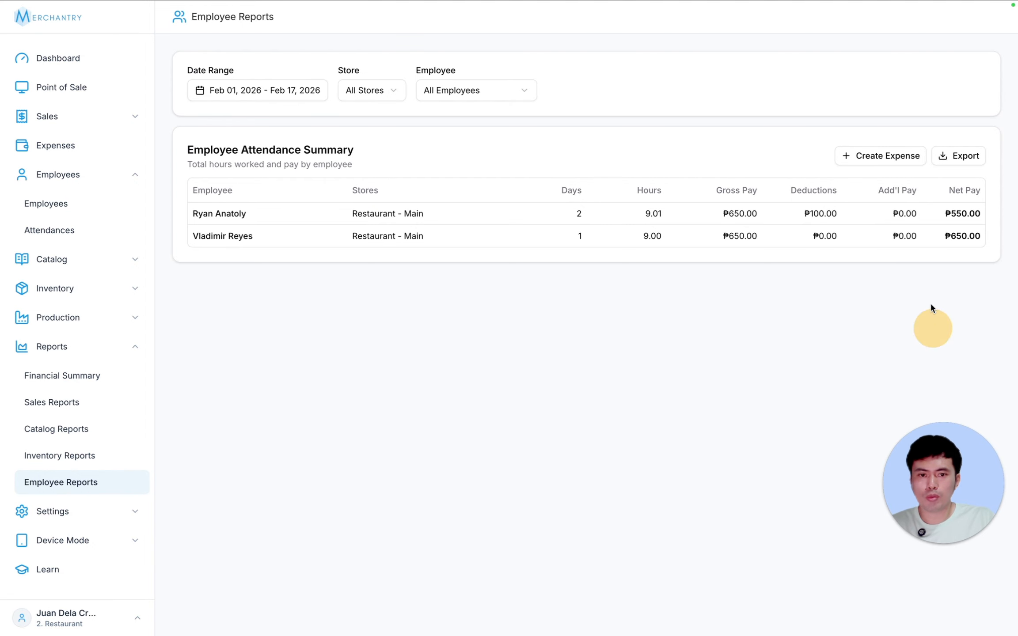
{"action": "left_click", "coordinate": [968, 156]}
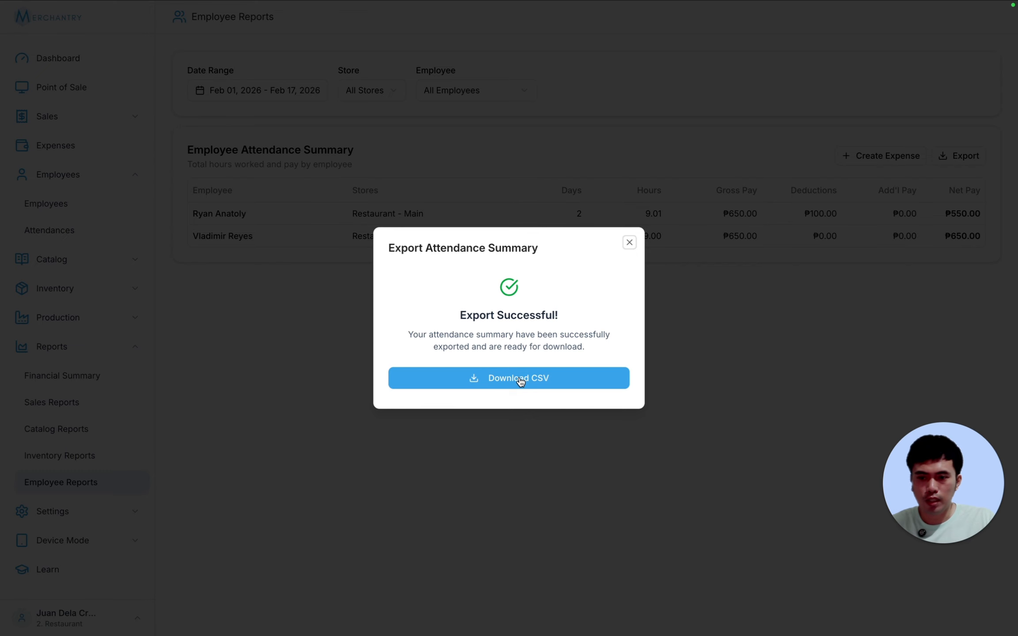
{"action": "left_click", "coordinate": [520, 381]}
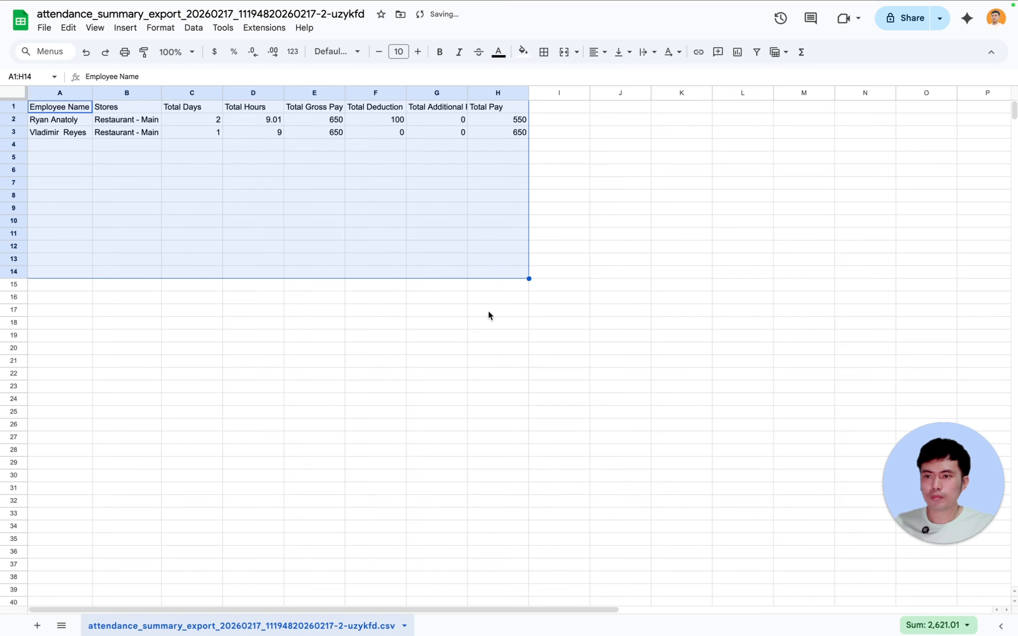
- Open the attendance CSV in Google Sheets and review its days, hours, gross pay, deductions and total pay
{"action": "left_click", "coordinate": [487, 309]}
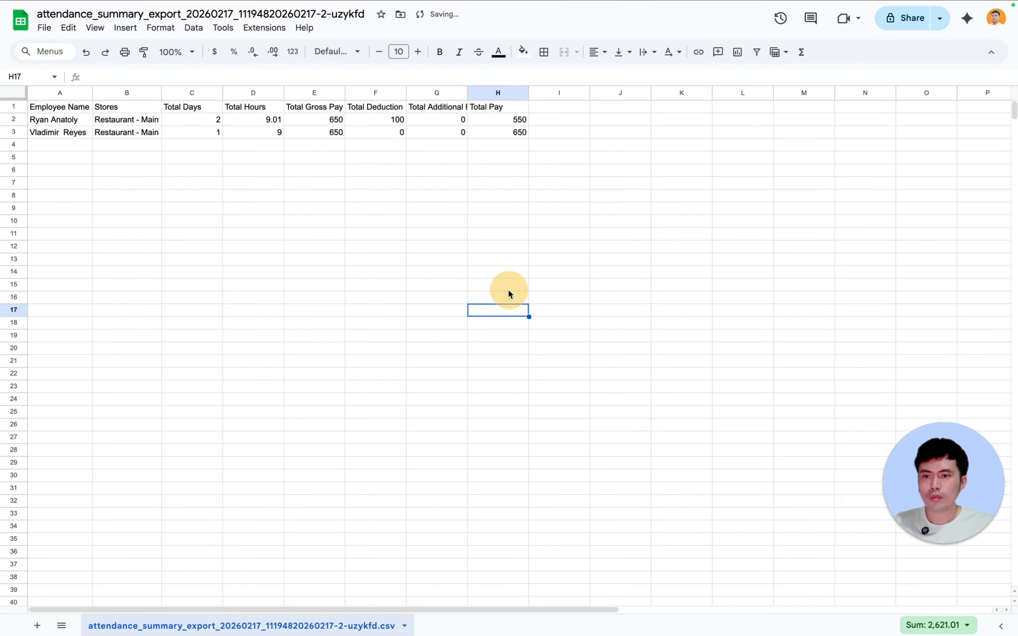
{"action": "left_click_drag", "start_coordinate": [500, 196], "coordinate": [112, 109]}
{"action": "left_click", "coordinate": [456, 258]}
{"action": "left_click_drag", "start_coordinate": [486, 182], "coordinate": [412, 169]}
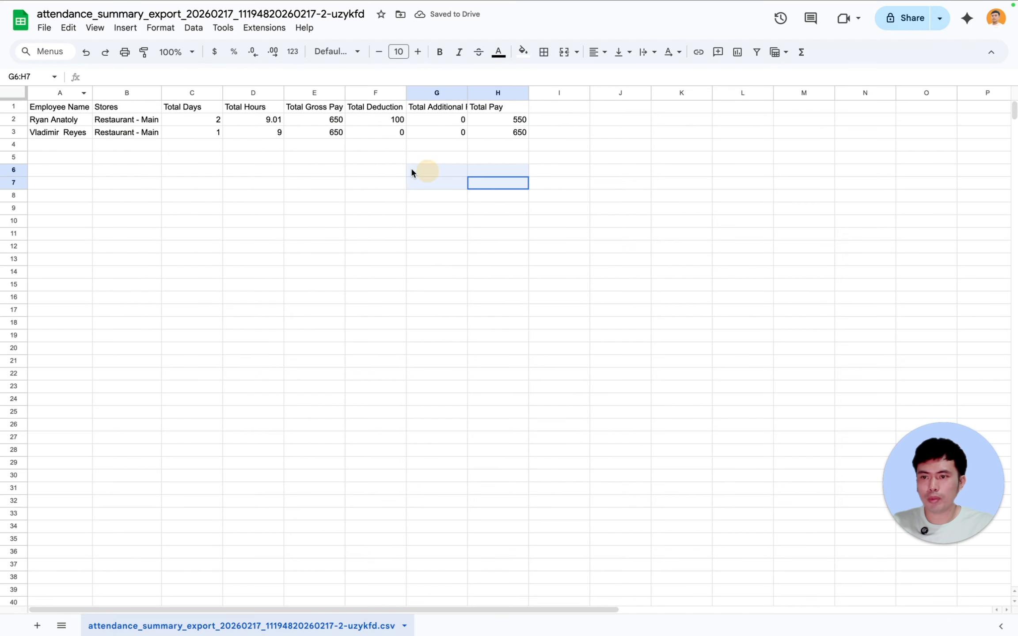
{"action": "left_click", "coordinate": [376, 272]}
{"action": "left_click", "coordinate": [502, 343]}
{"action": "left_click", "coordinate": [652, 202]}
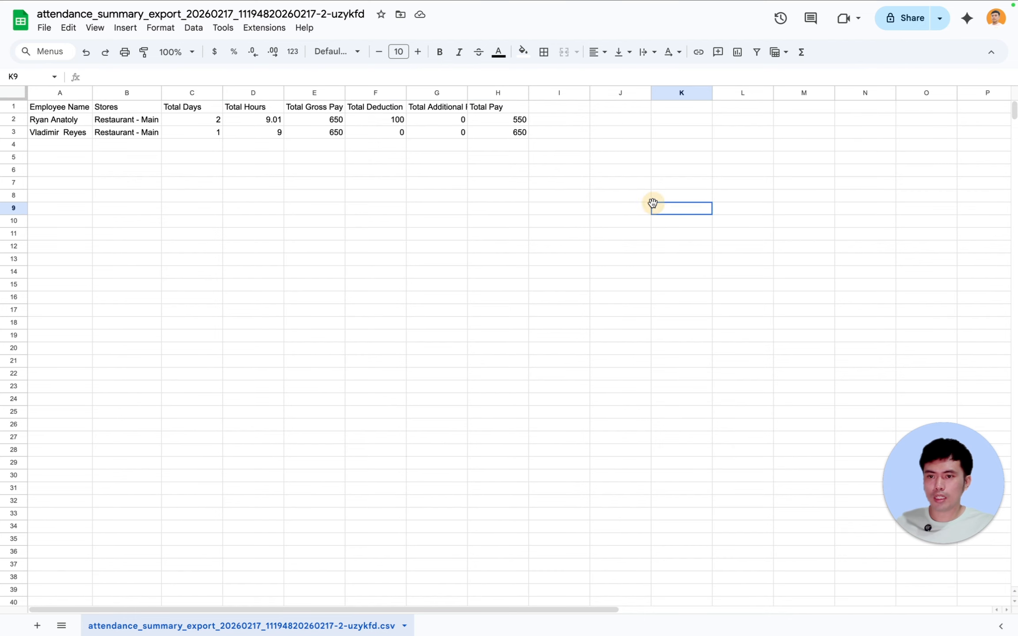
{"action": "left_click", "coordinate": [580, 148]}
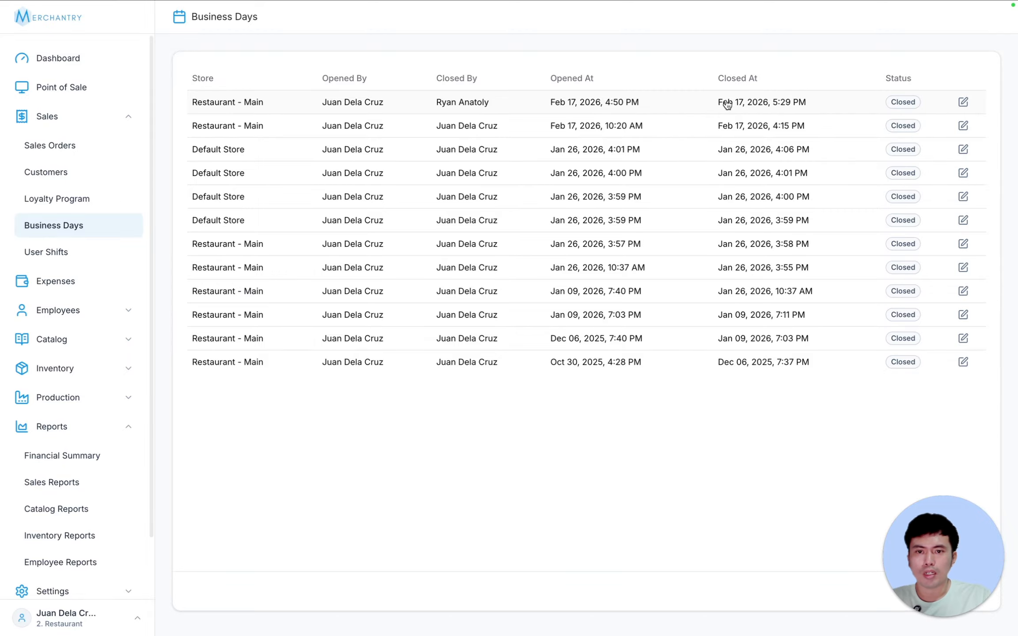
- Inspect the Feb 17 Restaurant - Main business day (13 orders, ₱10,490.00) and its Sales by Product
{"action": "left_click", "coordinate": [250, 103]}
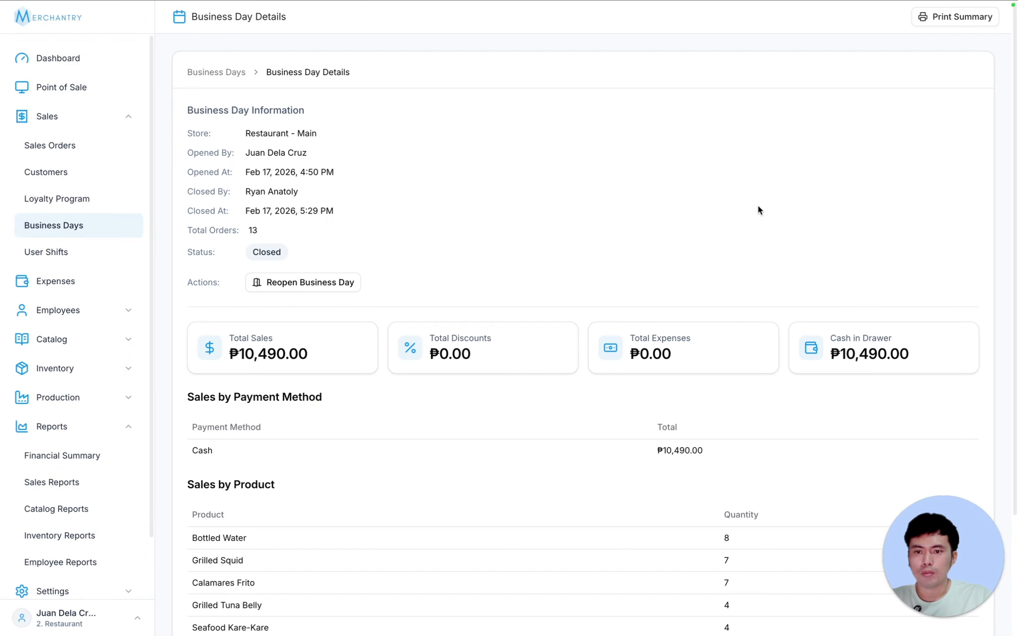
{"action": "scroll", "coordinate": [923, 265], "scroll_direction": "down", "scroll_amount": 2}
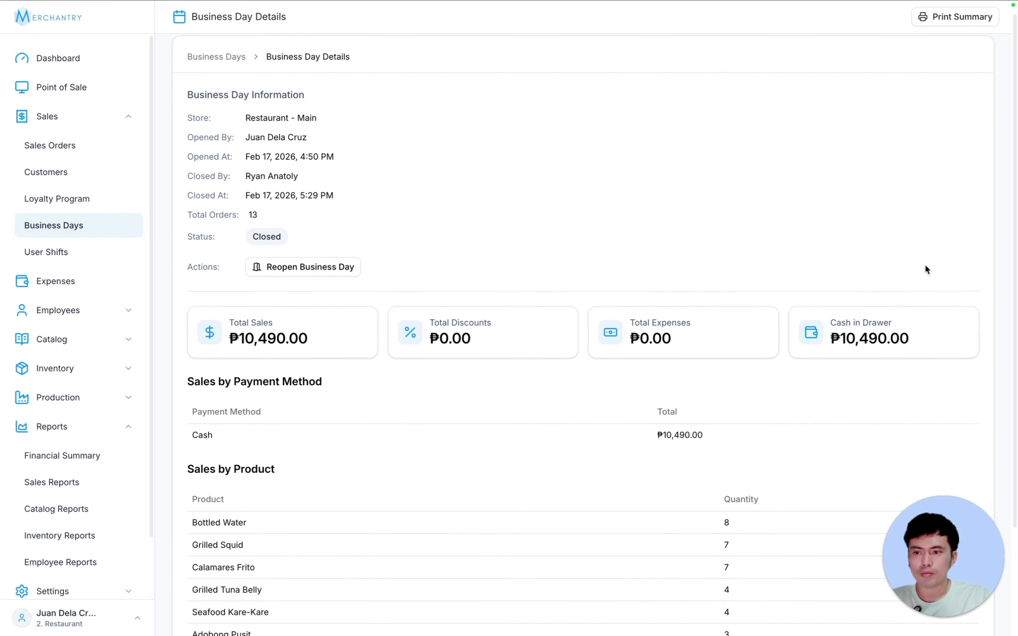
{"action": "scroll", "coordinate": [925, 264], "scroll_direction": "down", "scroll_amount": 1}
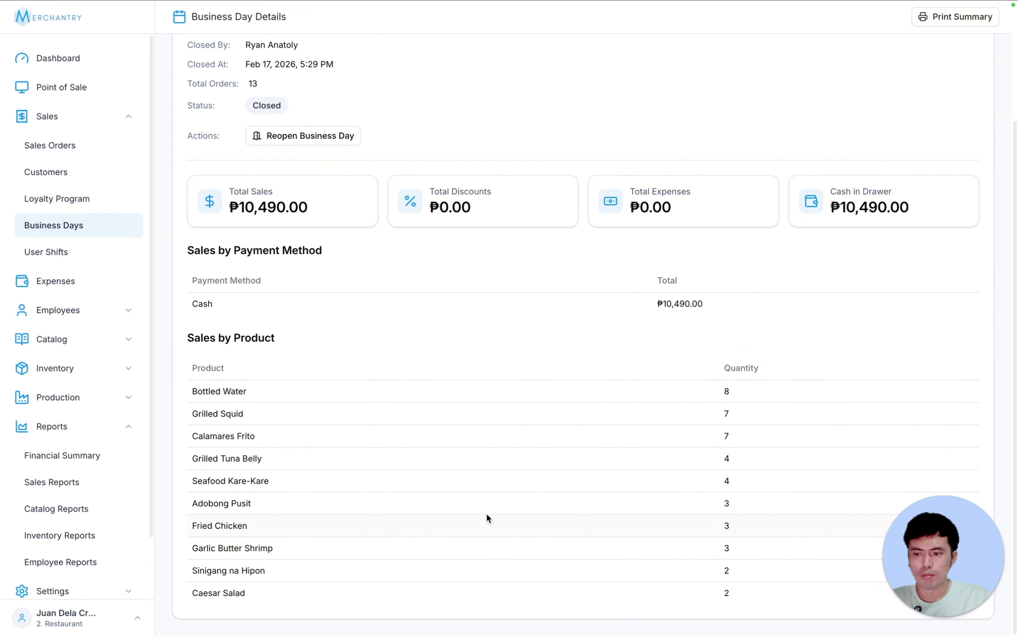
{"action": "left_click", "coordinate": [110, 224]}
- Open the Financial Summary and set its date range to Feb 01 – Feb 17, 2026
{"action": "left_click", "coordinate": [97, 461]}
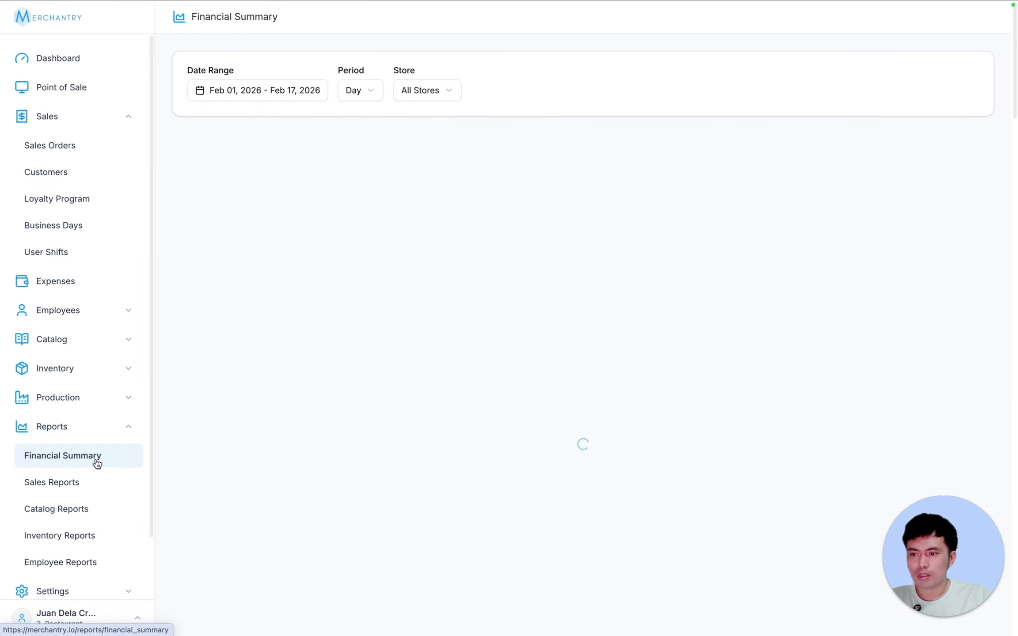
{"action": "left_click", "coordinate": [129, 118]}
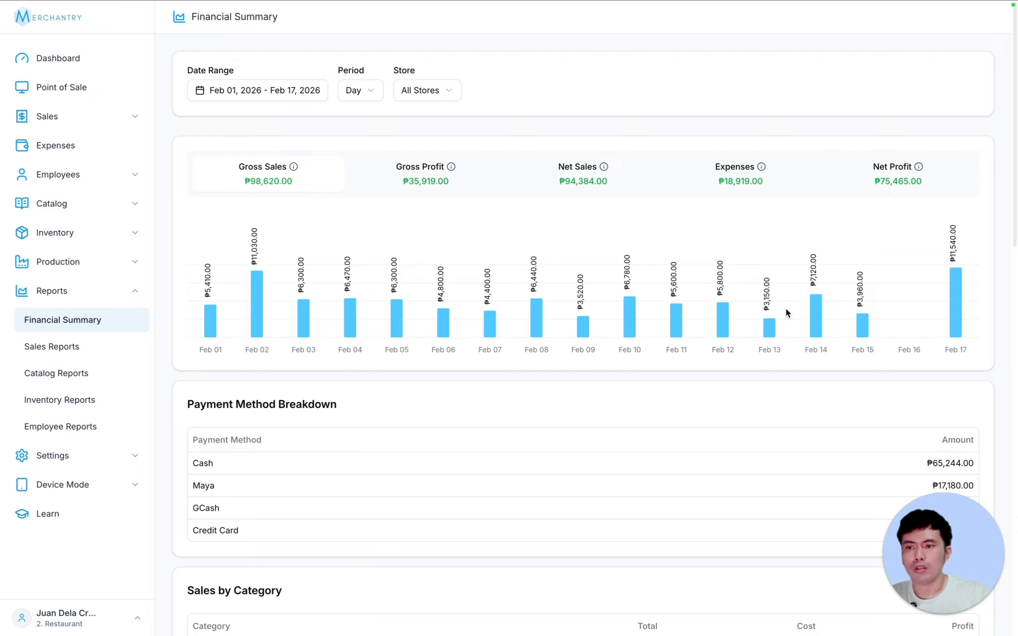
{"action": "left_click", "coordinate": [247, 96]}
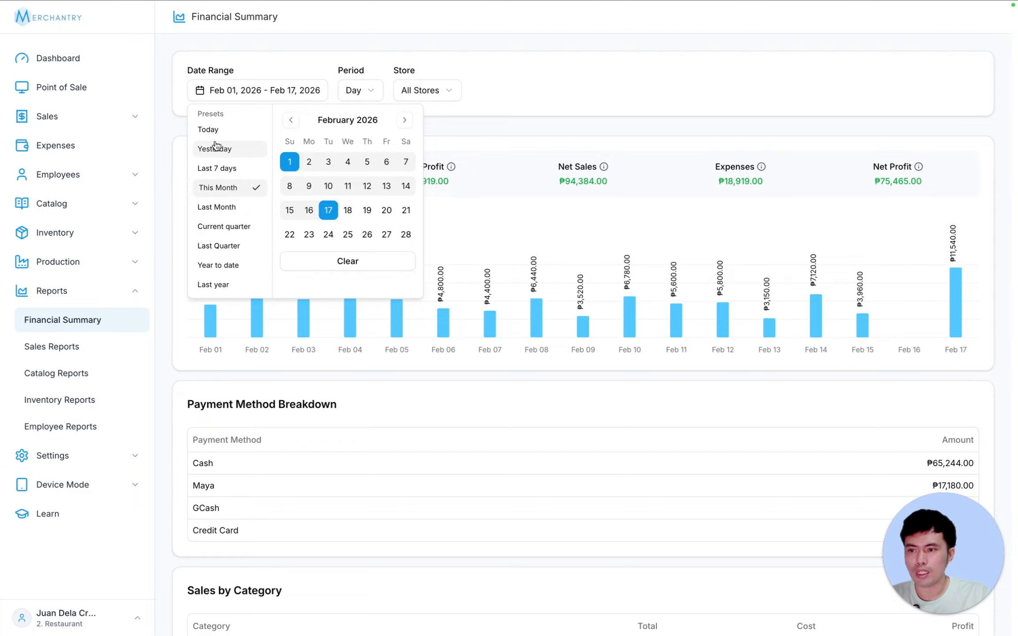
{"action": "left_click", "coordinate": [248, 147]}
{"action": "left_click", "coordinate": [251, 131]}
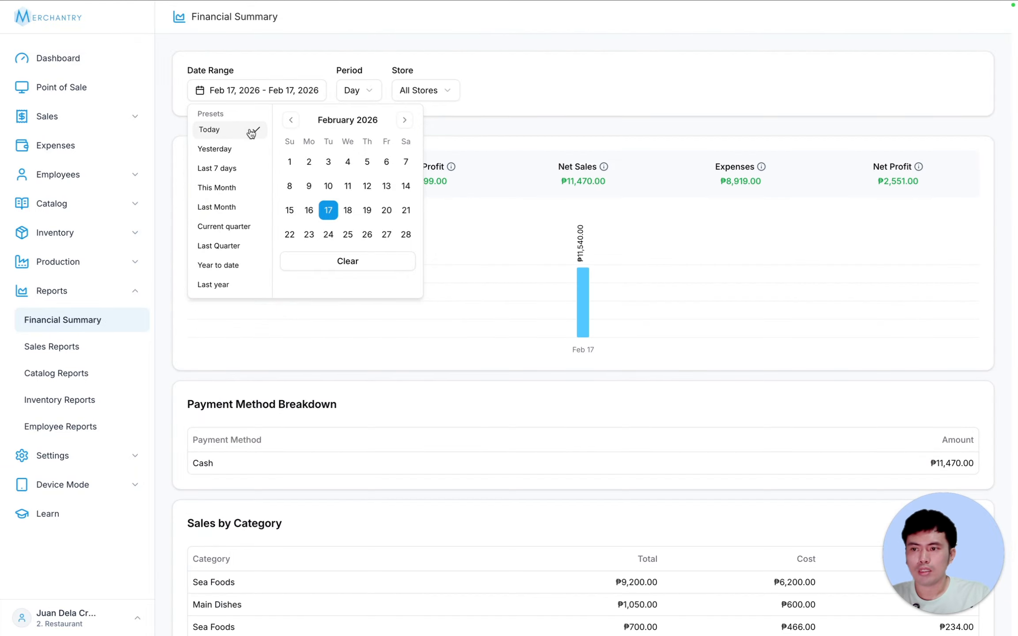
{"action": "left_click", "coordinate": [290, 162]}
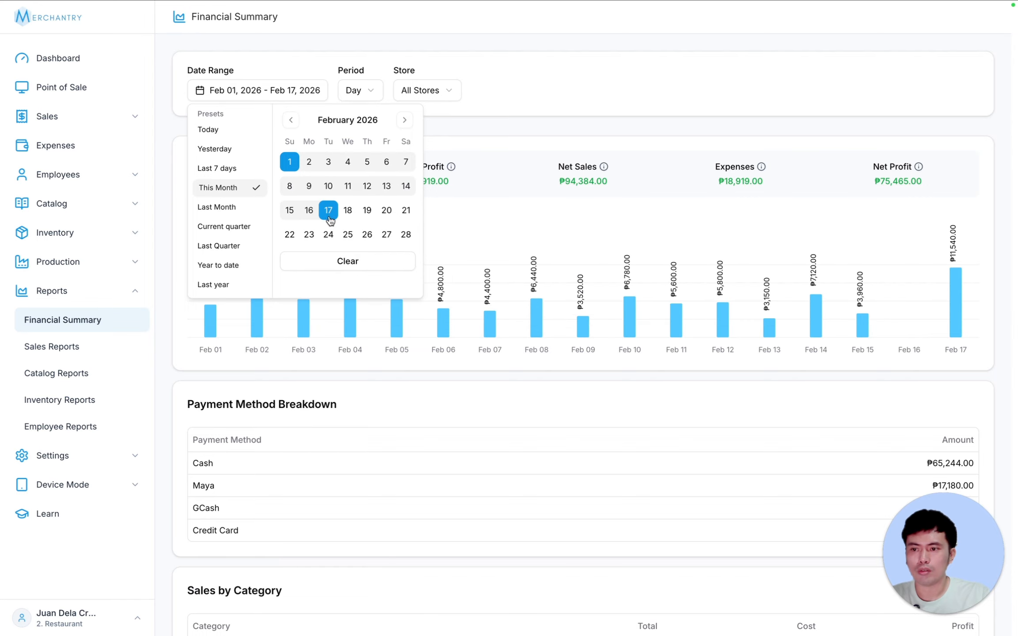
{"action": "left_click", "coordinate": [518, 134]}
{"action": "scroll", "coordinate": [592, 133], "scroll_direction": "down", "scroll_amount": 10}
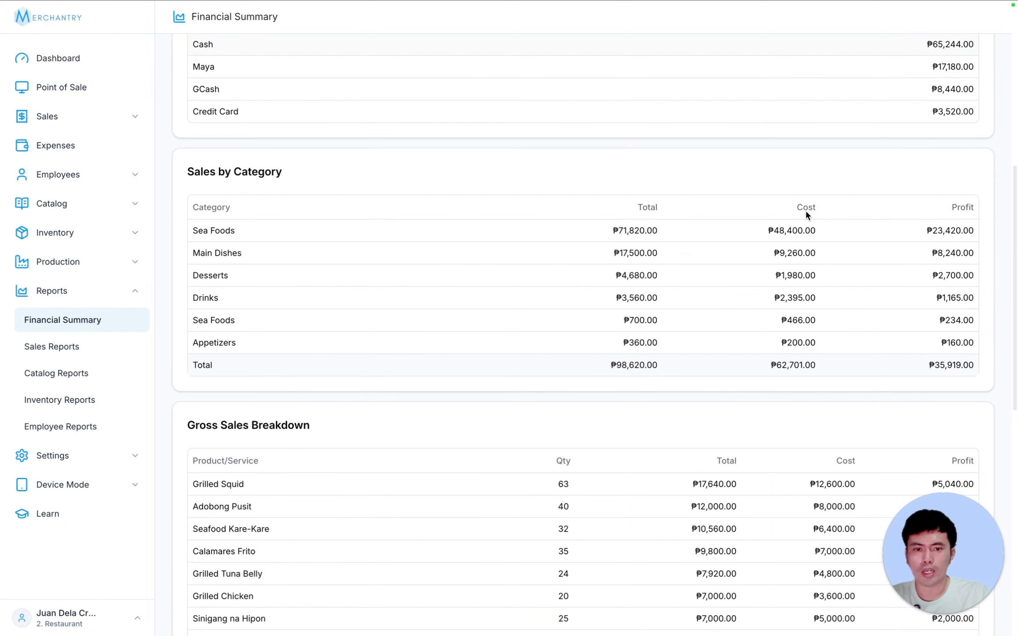
{"action": "scroll", "coordinate": [804, 216], "scroll_direction": "up", "scroll_amount": 10}
- Check the Period and Store dropdowns, keeping Day grouping and All Stores
{"action": "left_click", "coordinate": [371, 92]}
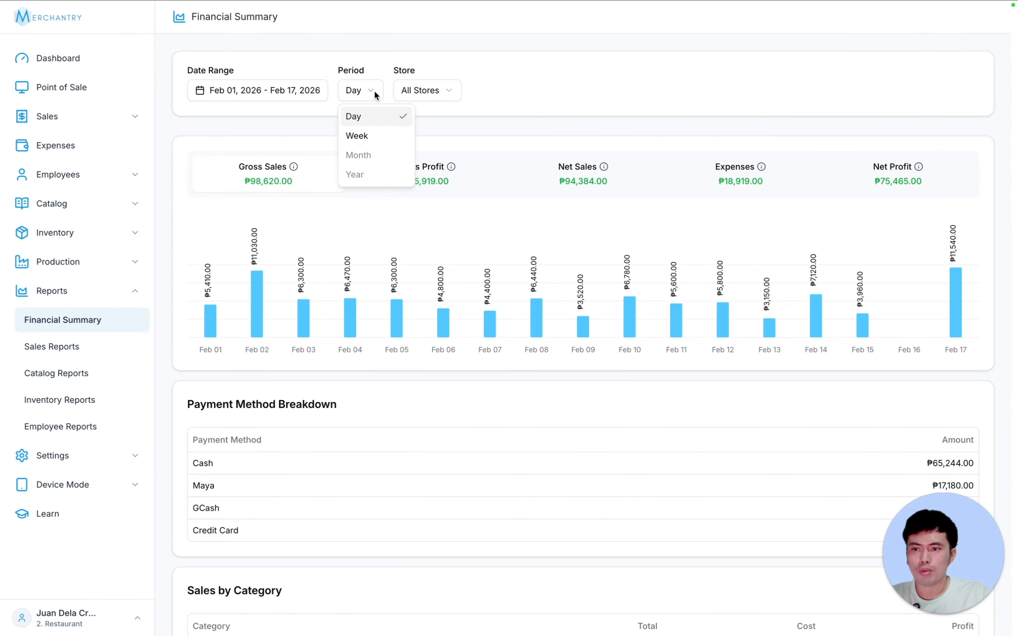
{"action": "left_click", "coordinate": [365, 90]}
{"action": "left_click", "coordinate": [367, 89]}
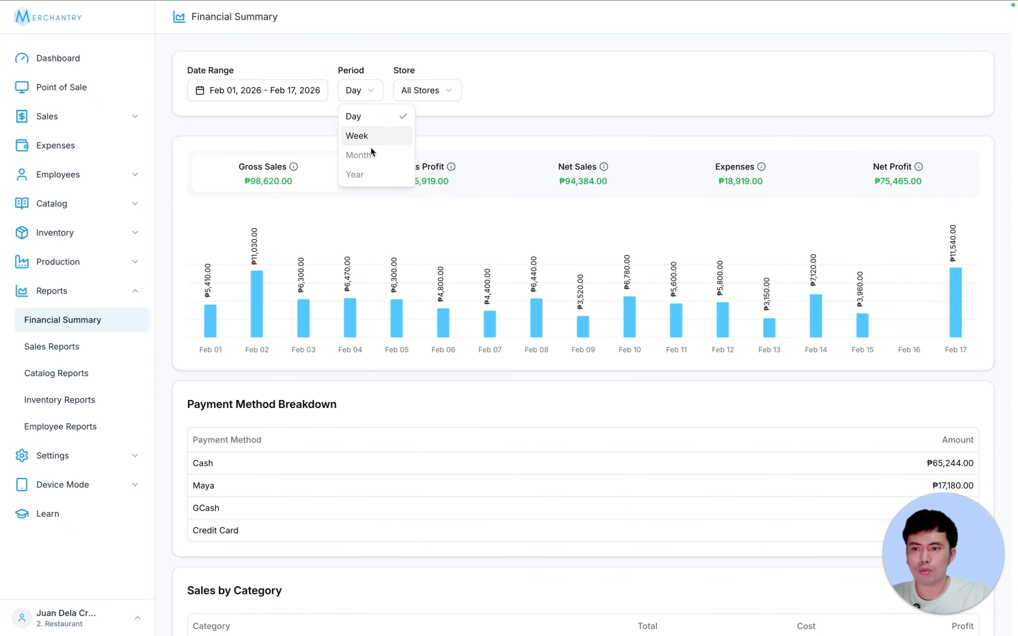
{"action": "left_click", "coordinate": [437, 91]}
{"action": "left_click", "coordinate": [362, 88]}
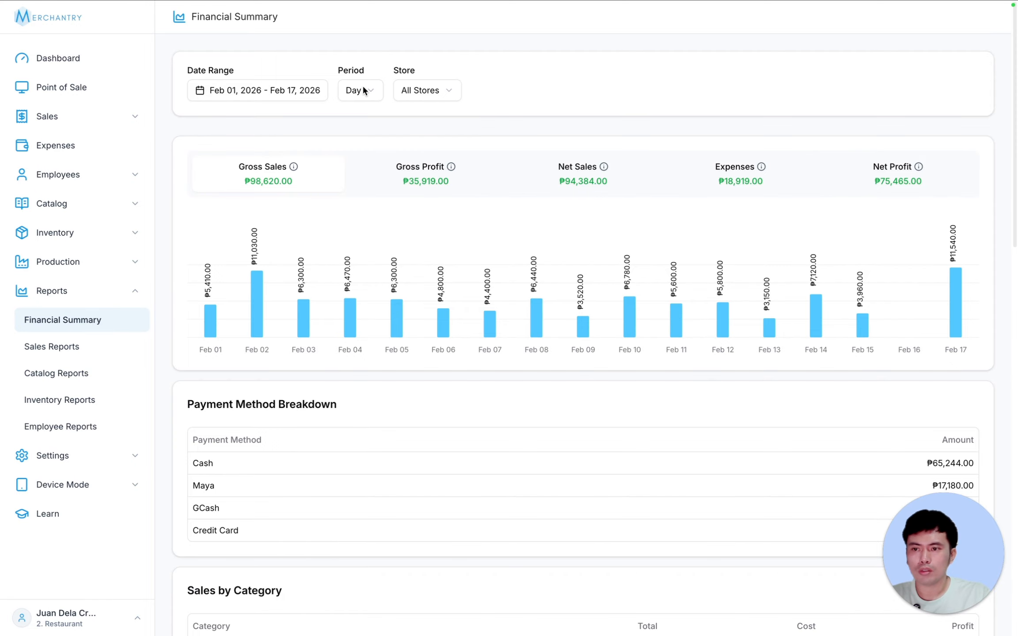
{"action": "left_click", "coordinate": [362, 88]}
{"action": "left_click", "coordinate": [458, 122]}
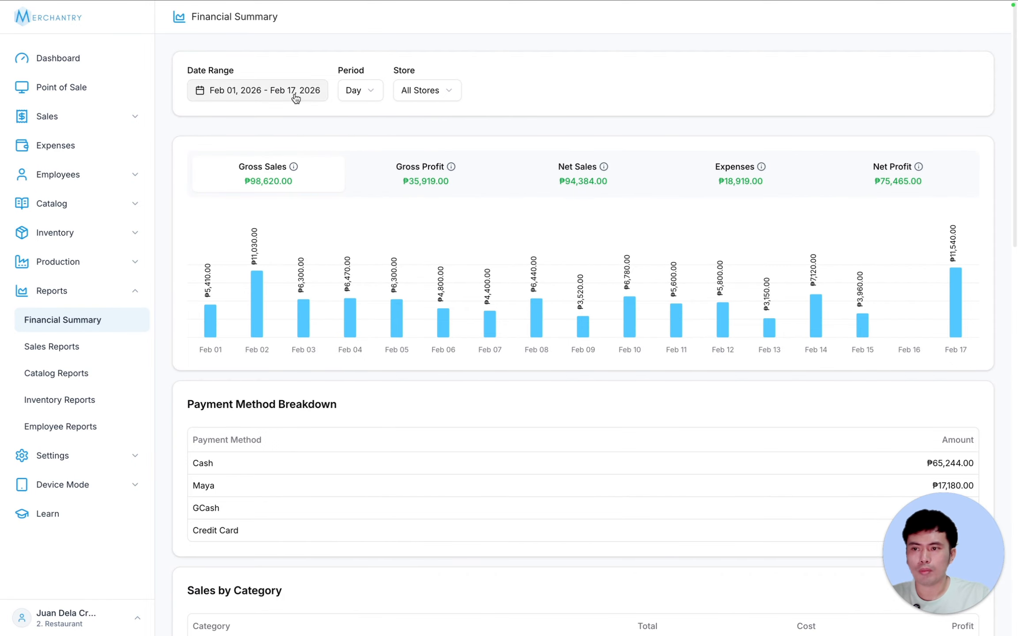
{"action": "left_click", "coordinate": [362, 93]}
{"action": "left_click", "coordinate": [445, 112]}
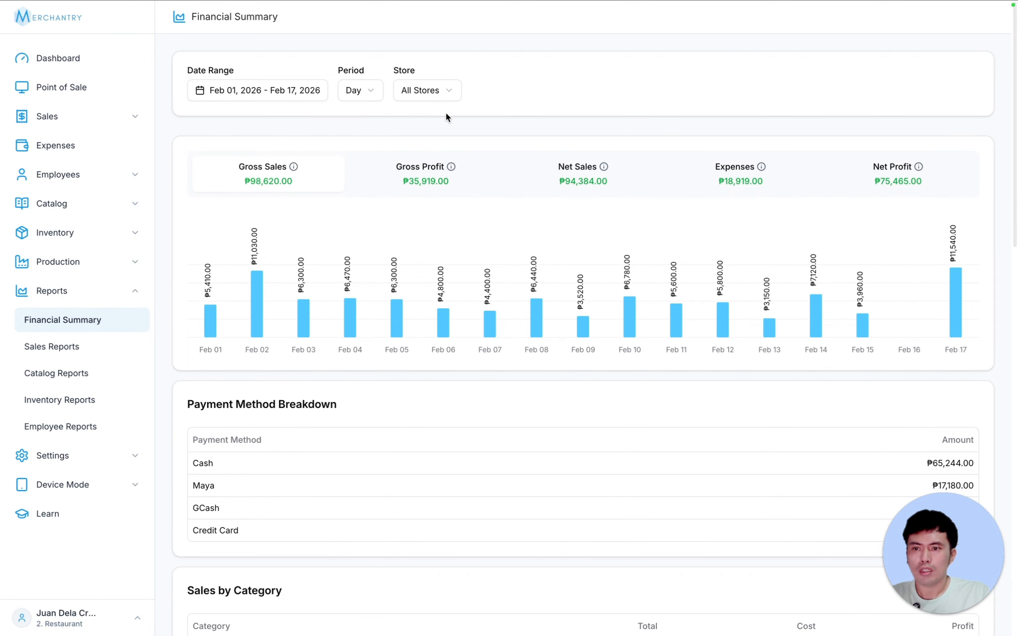
{"action": "left_click", "coordinate": [443, 94]}
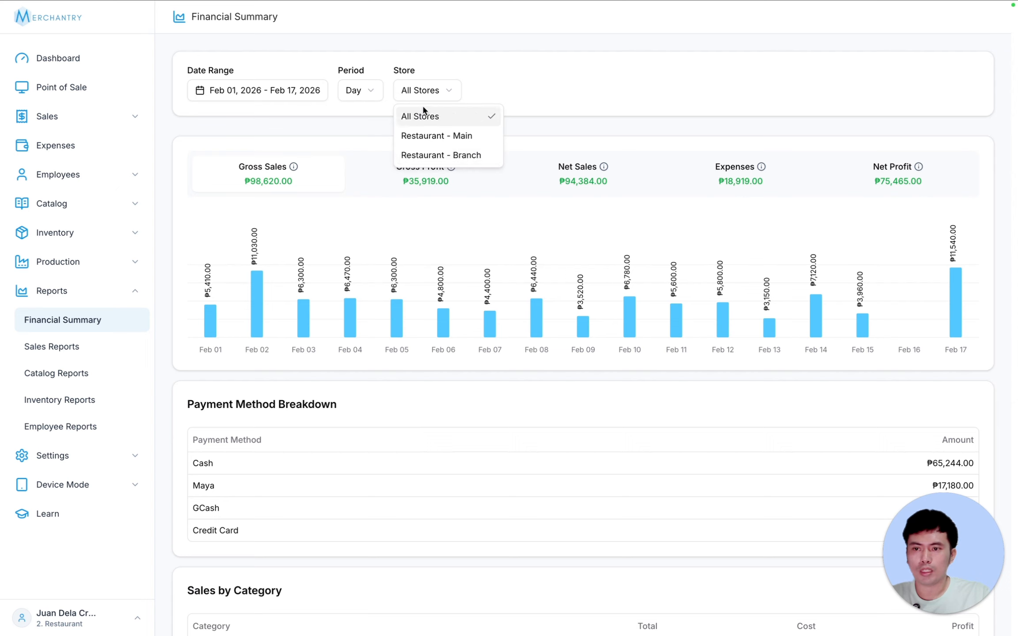
{"action": "left_click", "coordinate": [586, 126]}
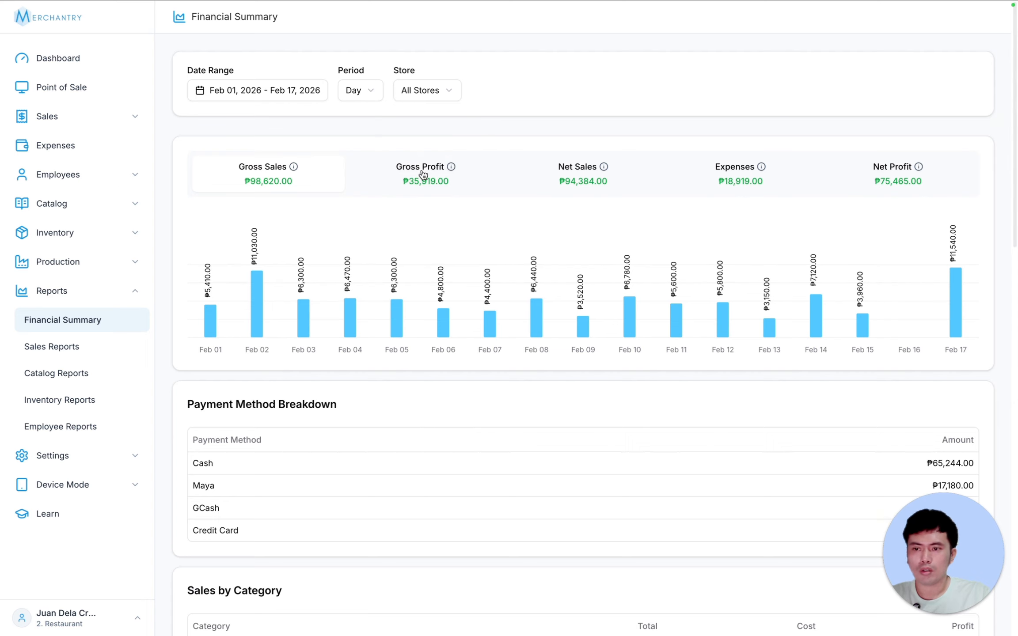
- Chart Net Sales, then Expenses, then Net Profit per day
{"action": "left_click", "coordinate": [586, 185]}
{"action": "left_click", "coordinate": [742, 179]}
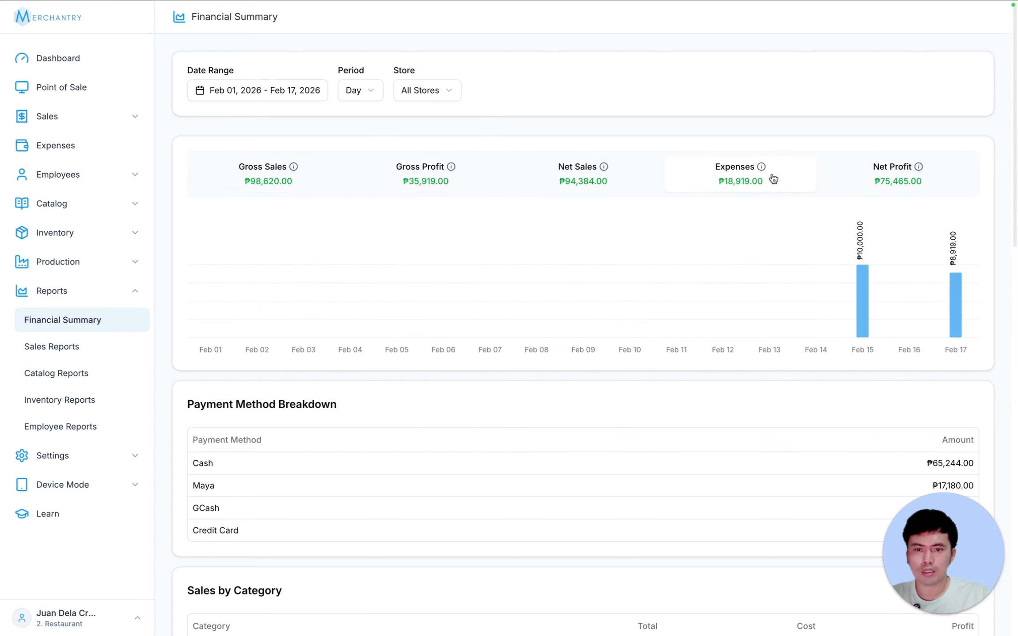
{"action": "left_click", "coordinate": [882, 180]}
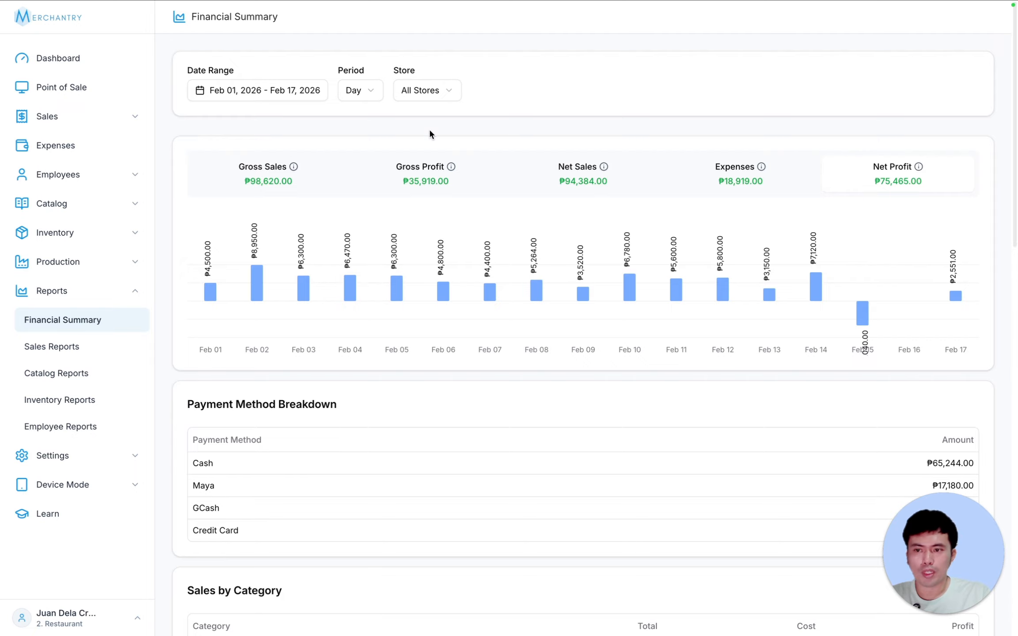
- Scroll through the Financial Summary tables, then open Sales Reports for Feb 01 – Feb 17, 2026
{"action": "scroll", "coordinate": [1005, 343], "scroll_direction": "down", "scroll_amount": 3}
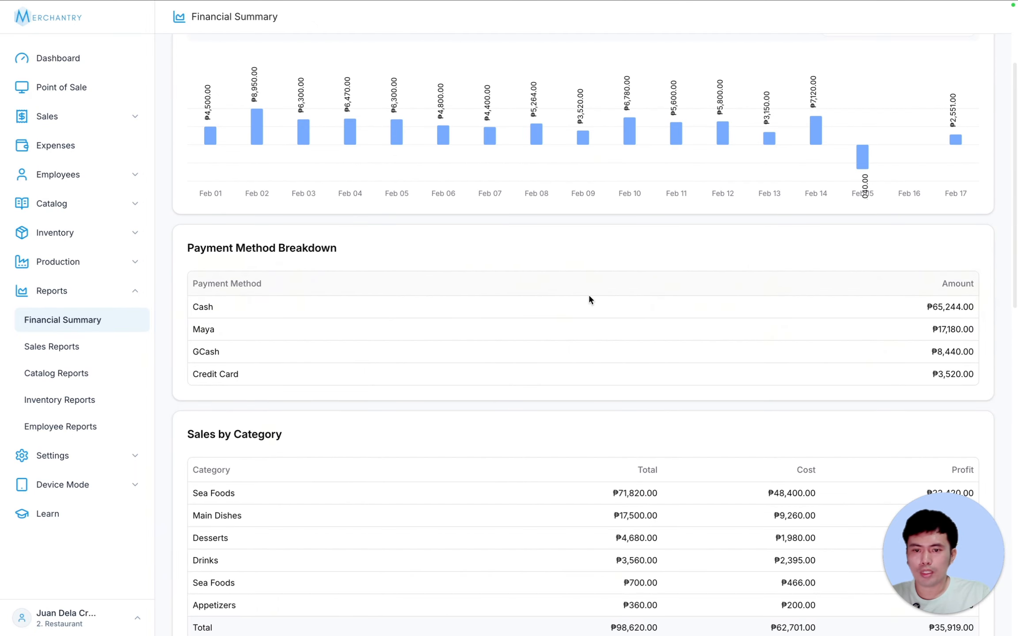
{"action": "scroll", "coordinate": [953, 325], "scroll_direction": "down", "scroll_amount": 1}
{"action": "scroll", "coordinate": [610, 336], "scroll_direction": "down", "scroll_amount": 1}
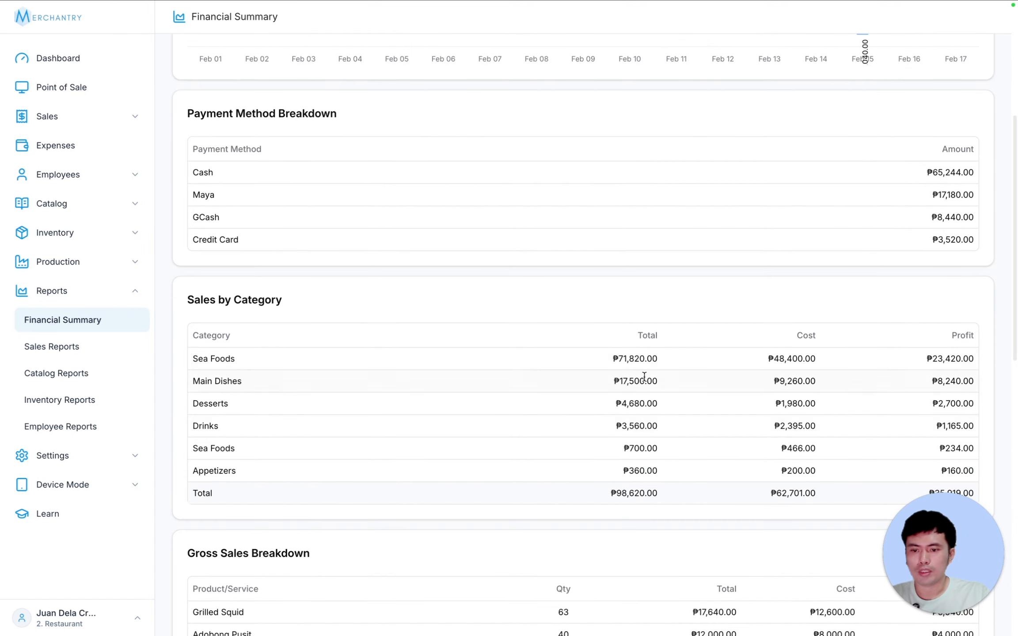
{"action": "scroll", "coordinate": [958, 419], "scroll_direction": "down", "scroll_amount": 1}
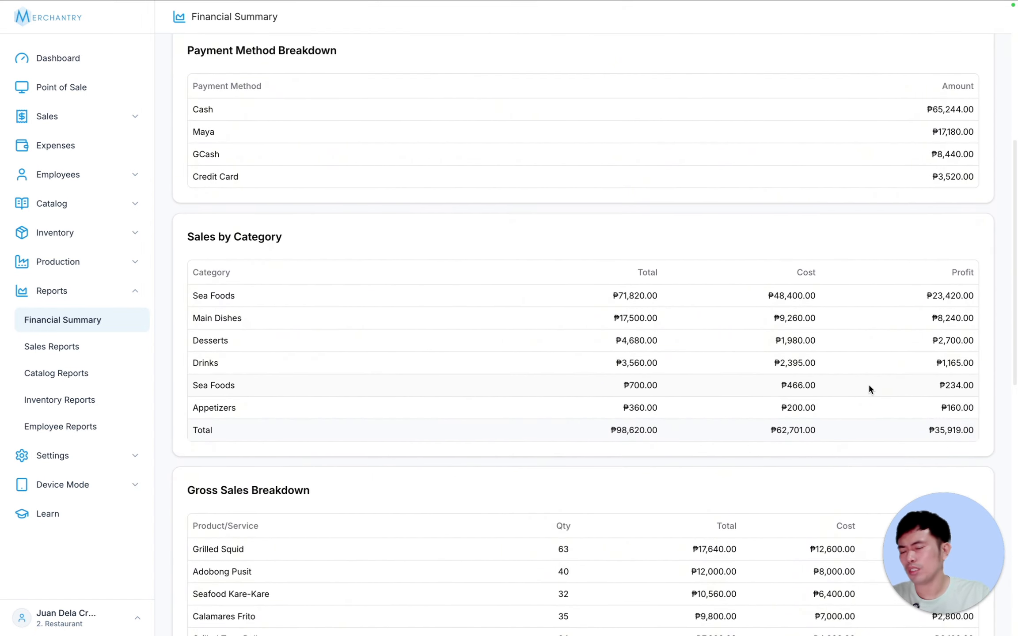
{"action": "scroll", "coordinate": [833, 315], "scroll_direction": "down", "scroll_amount": 3}
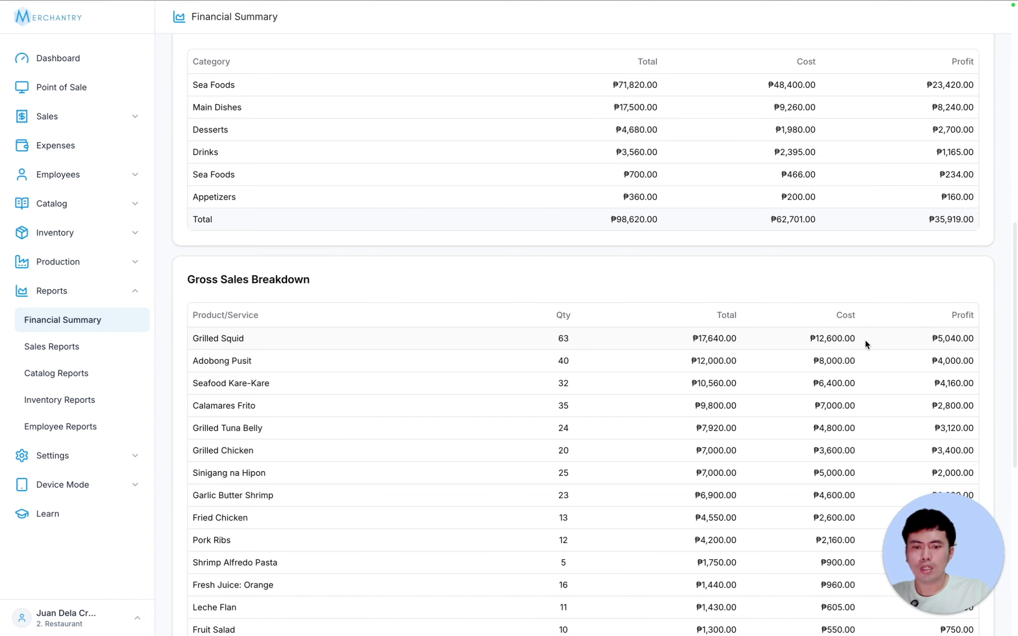
{"action": "scroll", "coordinate": [865, 339], "scroll_direction": "down", "scroll_amount": 1}
{"action": "scroll", "coordinate": [749, 287], "scroll_direction": "down", "scroll_amount": 1}
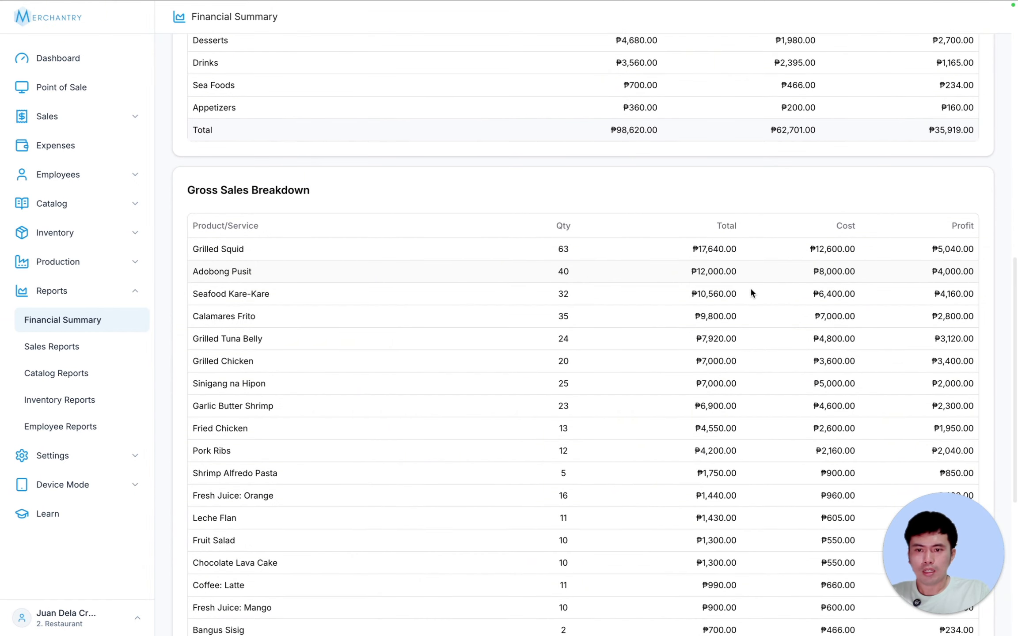
{"action": "scroll", "coordinate": [752, 287], "scroll_direction": "down", "scroll_amount": 1}
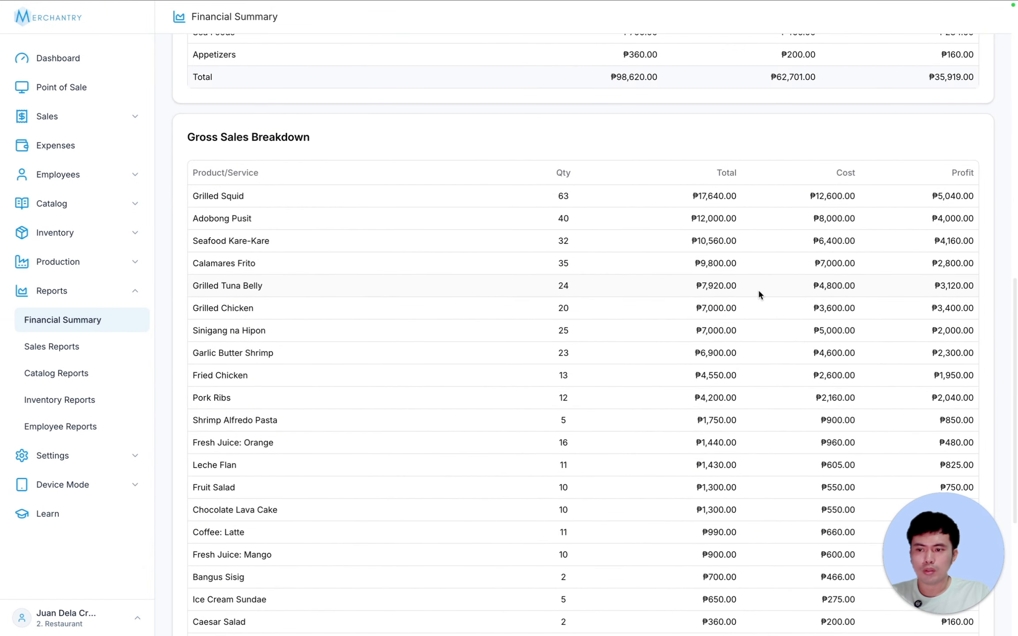
{"action": "scroll", "coordinate": [762, 294], "scroll_direction": "down", "scroll_amount": 4}
{"action": "scroll", "coordinate": [770, 301], "scroll_direction": "up", "scroll_amount": 4}
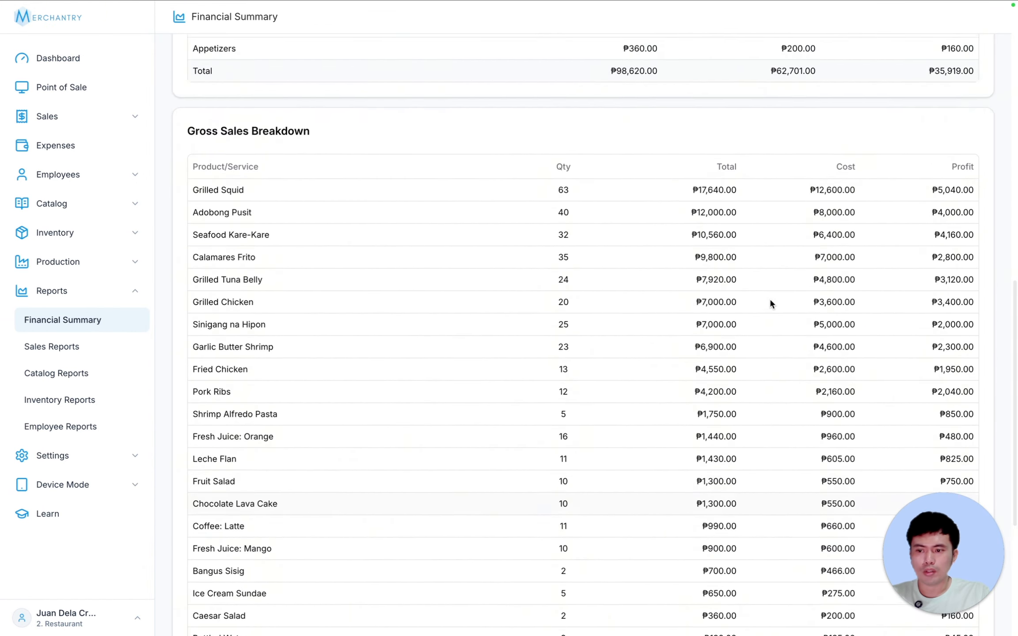
{"action": "scroll", "coordinate": [770, 303], "scroll_direction": "down", "scroll_amount": 5}
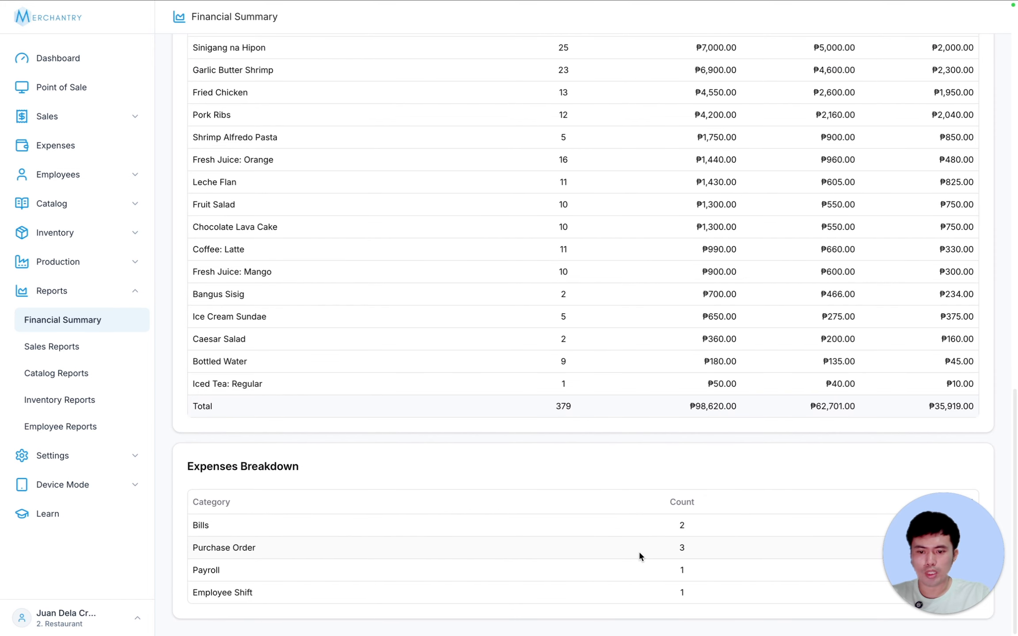
{"action": "left_click", "coordinate": [51, 347]}
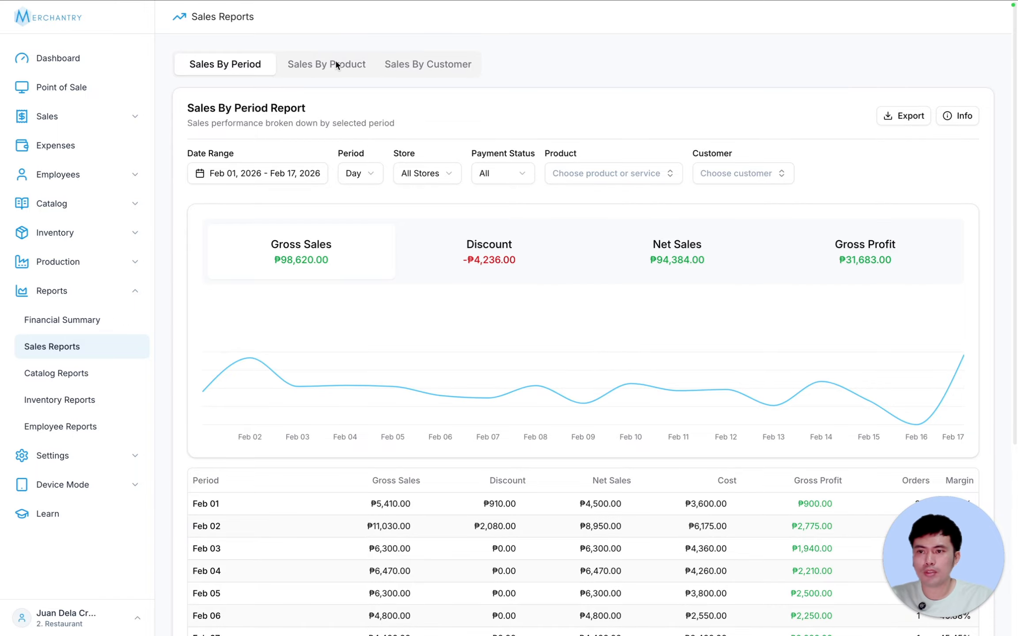
- Glance at the Sales By Customer and Sales By Product tabs, then return to Sales By Period
{"action": "left_click", "coordinate": [416, 65]}
{"action": "left_click", "coordinate": [312, 67]}
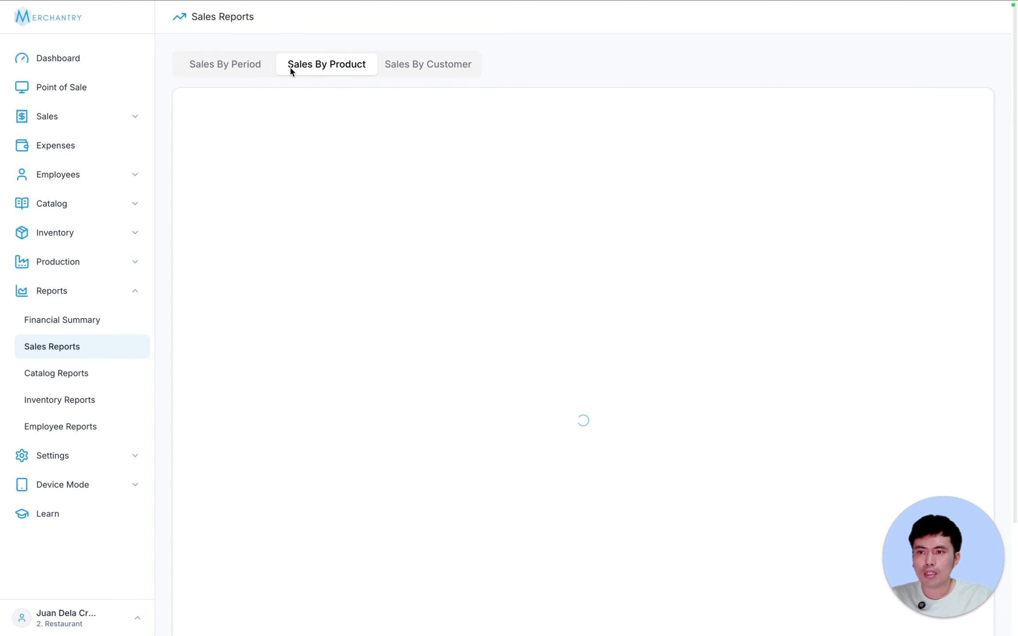
{"action": "left_click", "coordinate": [425, 65]}
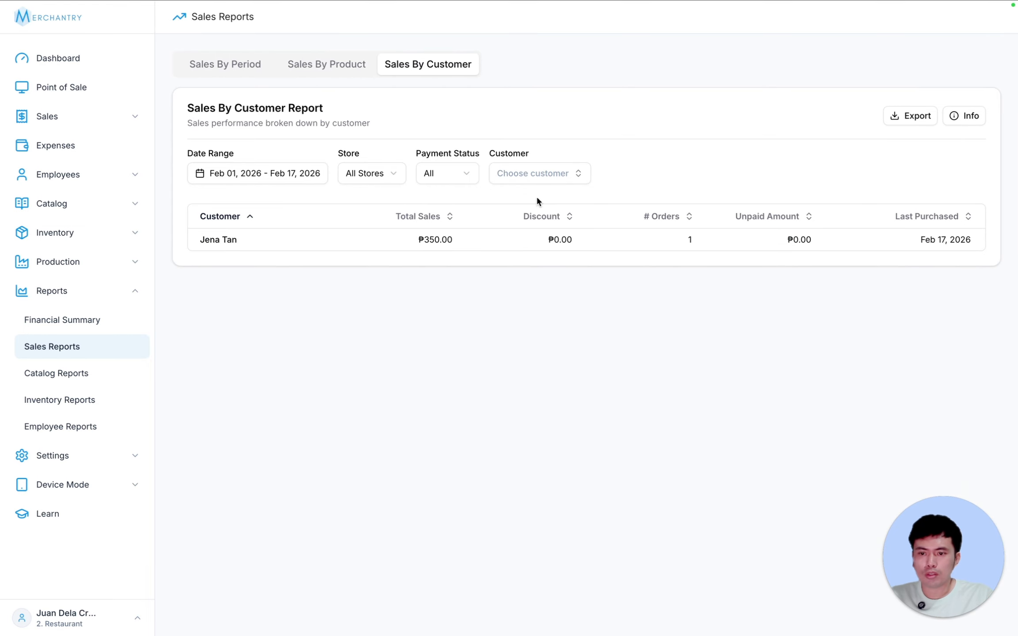
{"action": "left_click", "coordinate": [225, 64]}
- Review the date range, Day grouping and store options, leaving them unchanged
{"action": "left_click", "coordinate": [271, 174]}
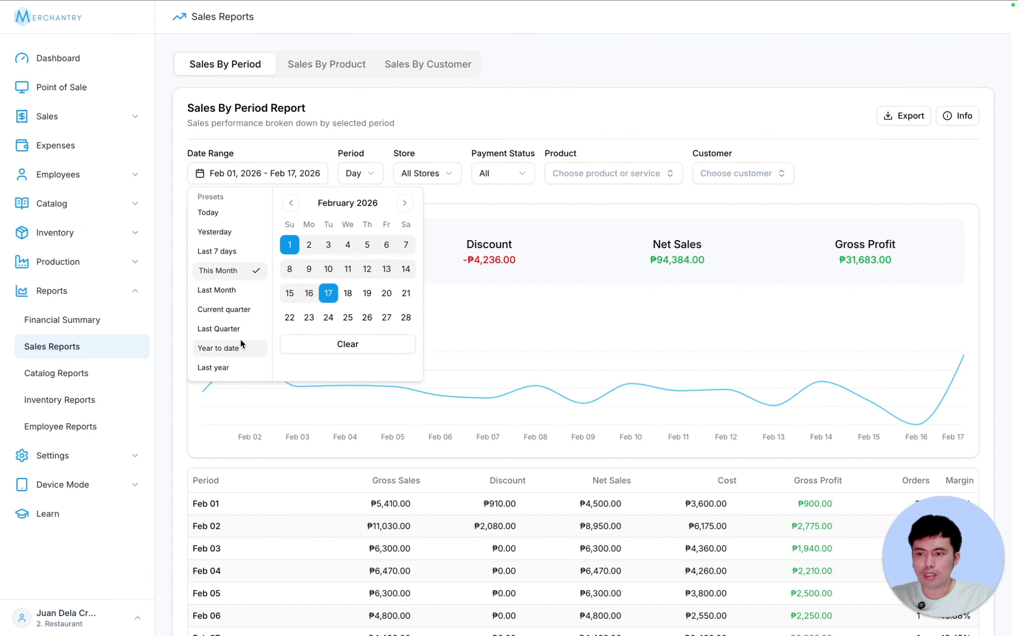
{"action": "left_click", "coordinate": [263, 141]}
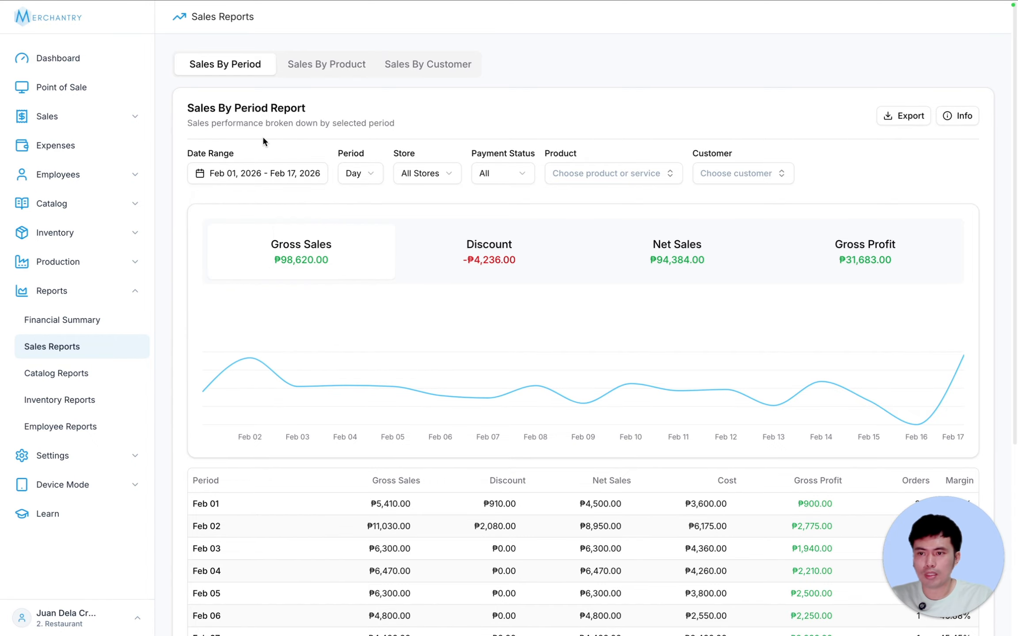
{"action": "left_click", "coordinate": [368, 173]}
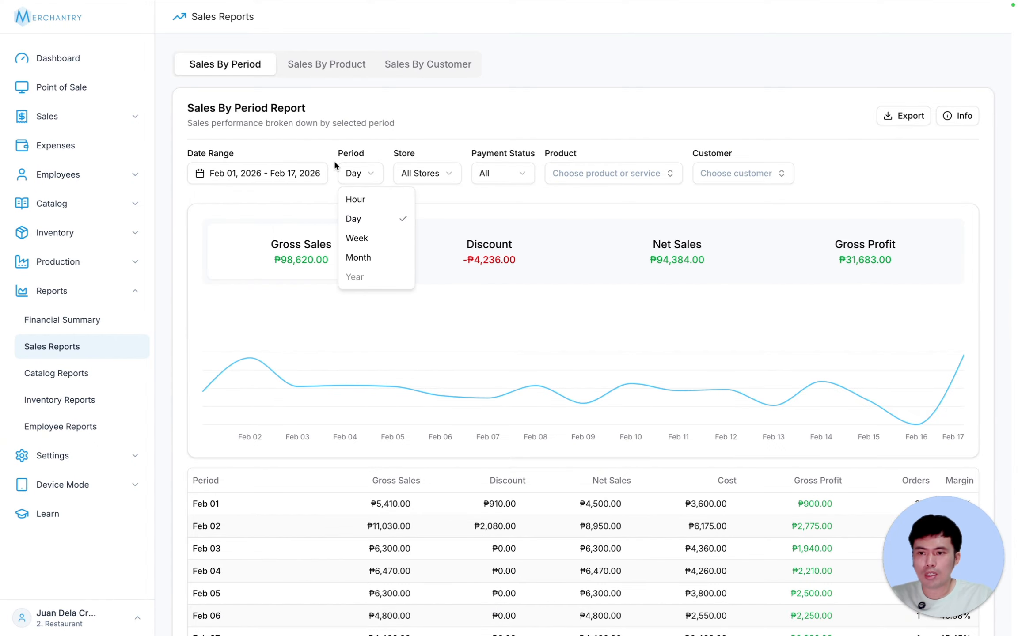
{"action": "left_click", "coordinate": [438, 173]}
{"action": "left_click", "coordinate": [442, 171]}
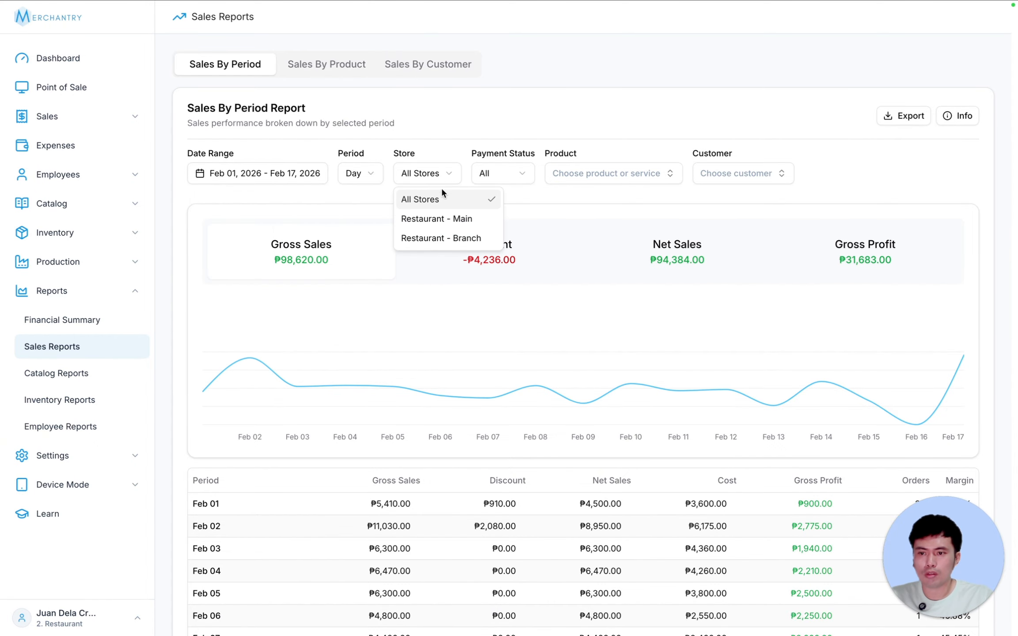
{"action": "left_click", "coordinate": [418, 110]}
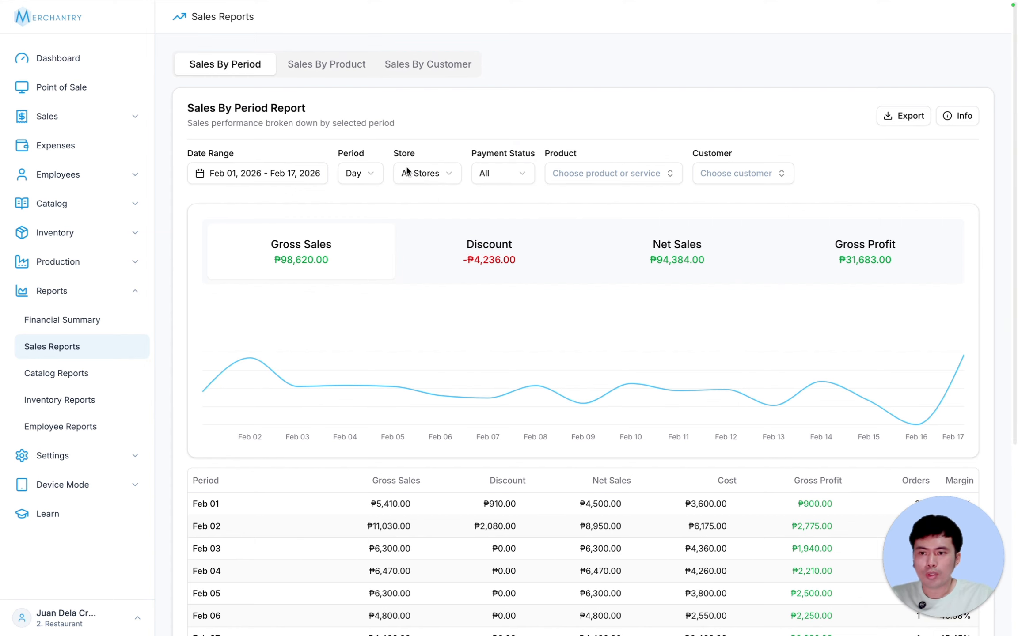
- Filter the store to Restaurant - Branch, then Restaurant - Main, keeping payment status at All
{"action": "left_click", "coordinate": [439, 174]}
{"action": "left_click", "coordinate": [444, 237]}
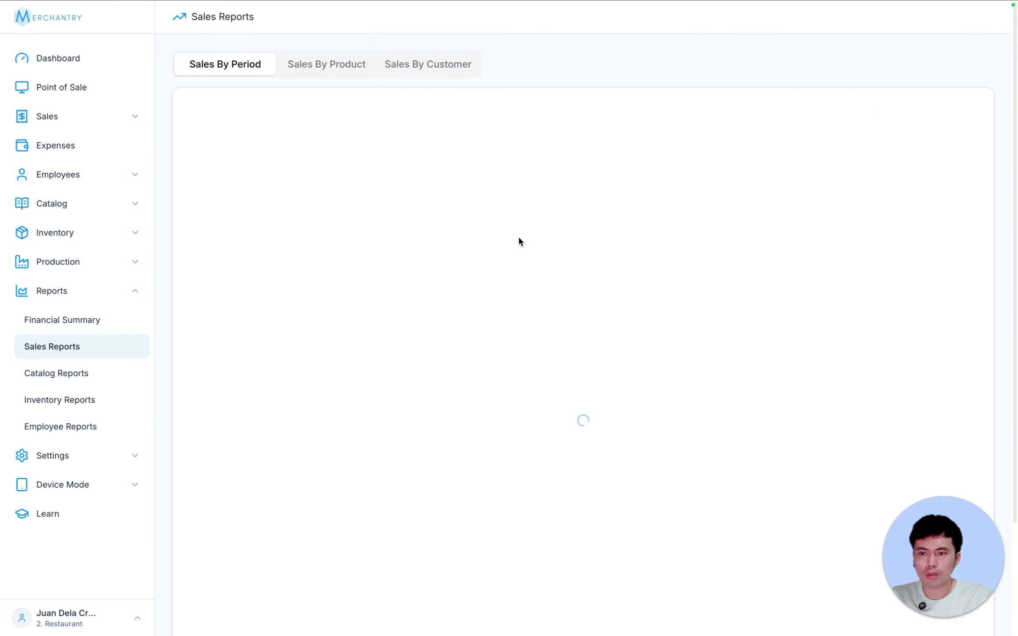
{"action": "left_click", "coordinate": [422, 172]}
{"action": "left_click", "coordinate": [447, 217]}
{"action": "left_click", "coordinate": [546, 178]}
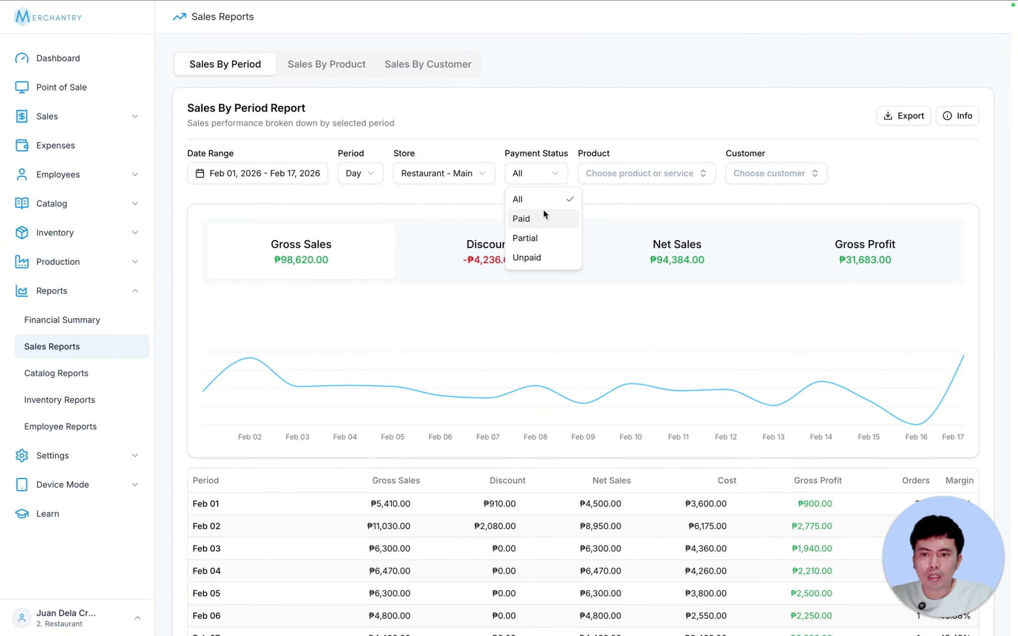
{"action": "left_click", "coordinate": [538, 164]}
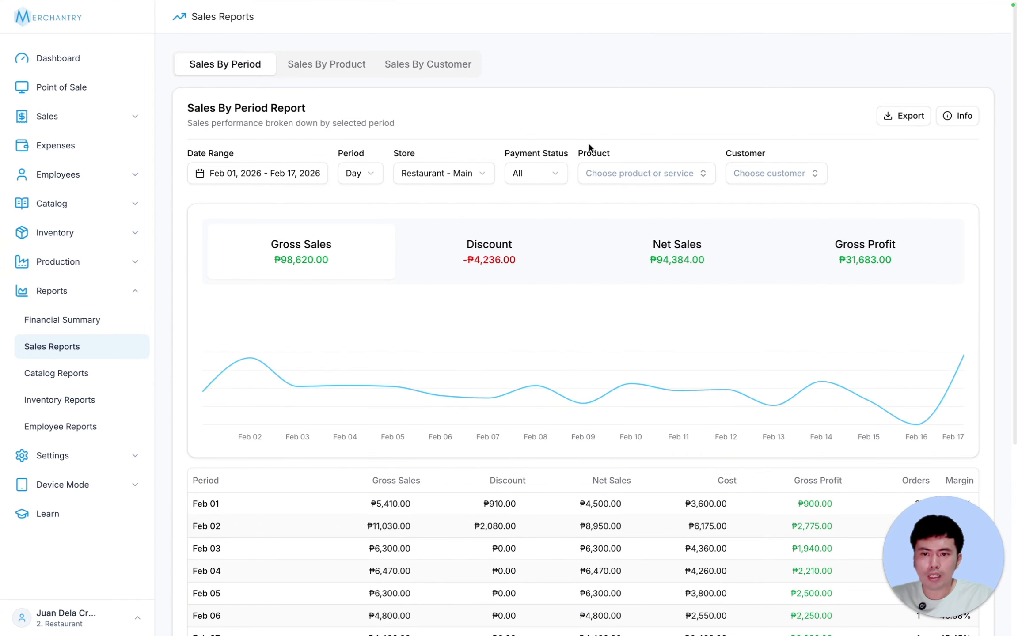
- Limit the report to Bangus Sisig sales, then remove the product filter
{"action": "left_click", "coordinate": [654, 173]}
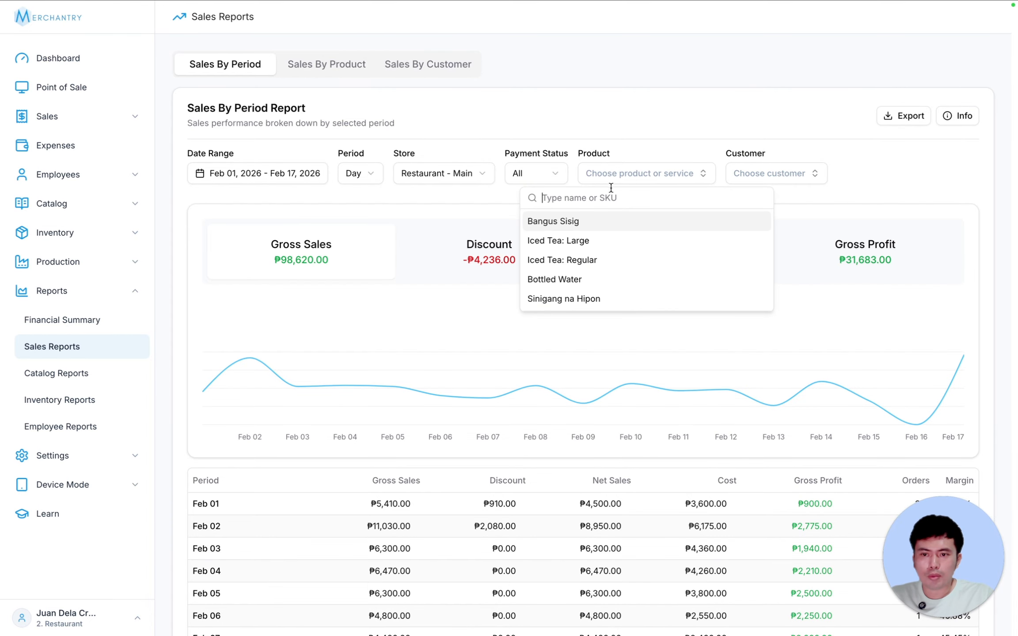
{"action": "left_click", "coordinate": [571, 223]}
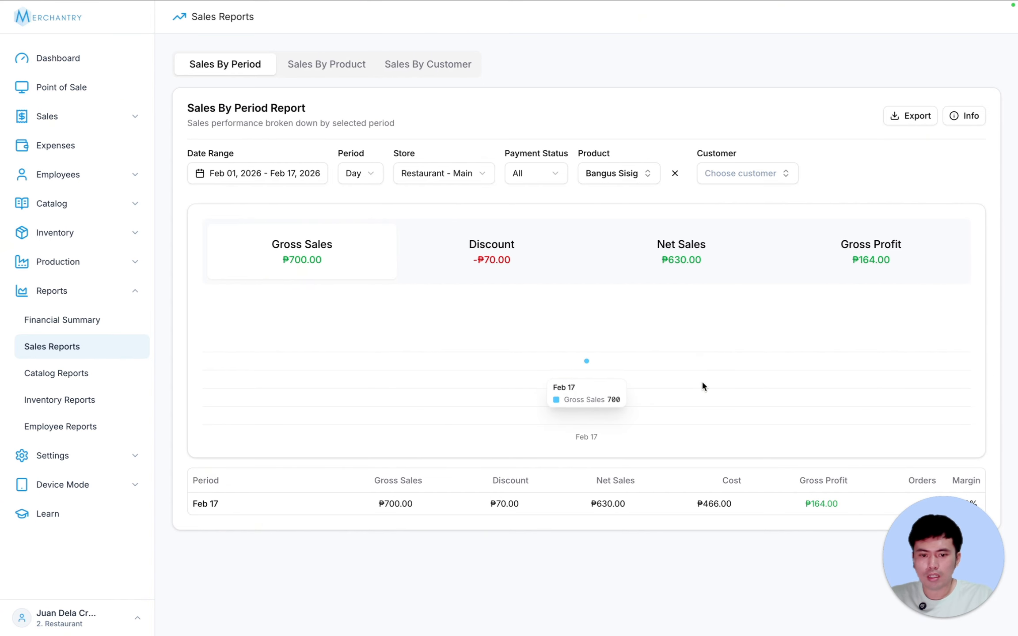
{"action": "left_click_drag", "start_coordinate": [956, 541], "coordinate": [190, 490]}
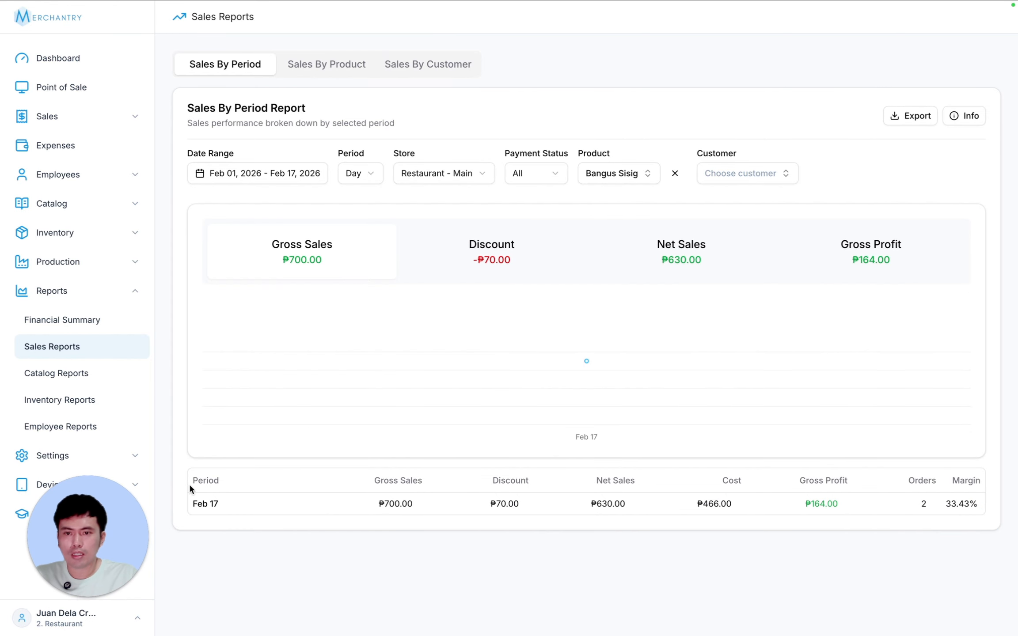
{"action": "left_click", "coordinate": [675, 173]}
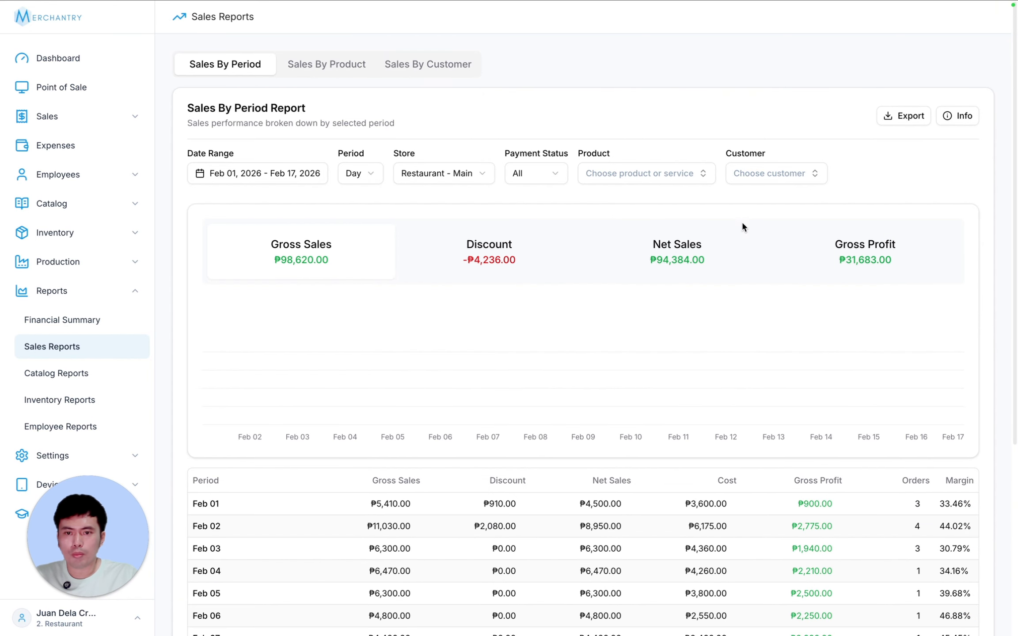
- Filter to a single customer, inspect the Feb 17 row's figures, then clear the customer filter
{"action": "left_click", "coordinate": [760, 177]}
{"action": "left_click", "coordinate": [701, 222]}
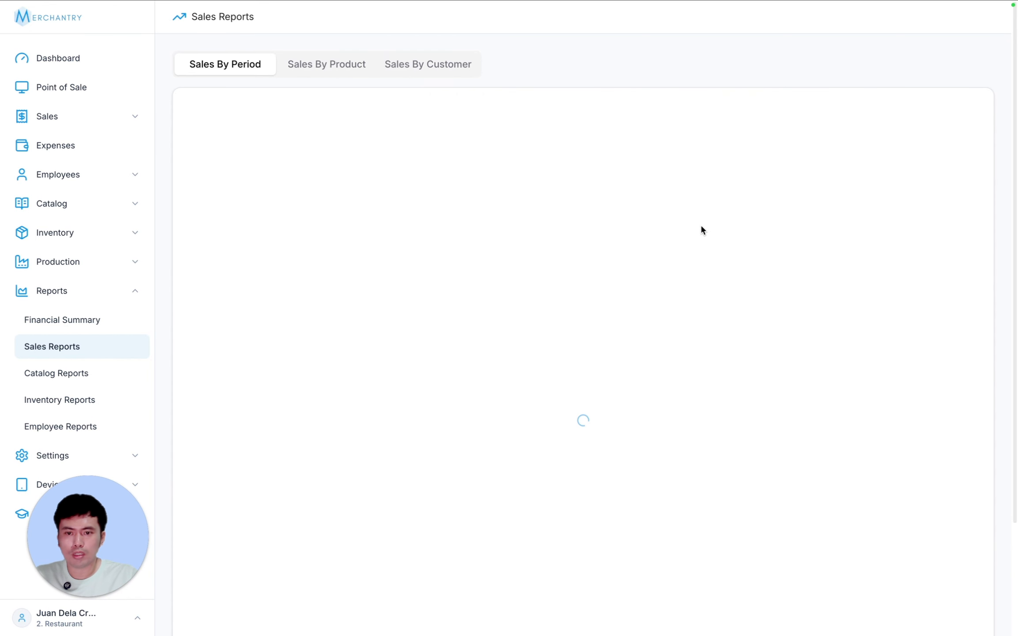
{"action": "scroll", "coordinate": [854, 415], "scroll_direction": "down", "scroll_amount": 6}
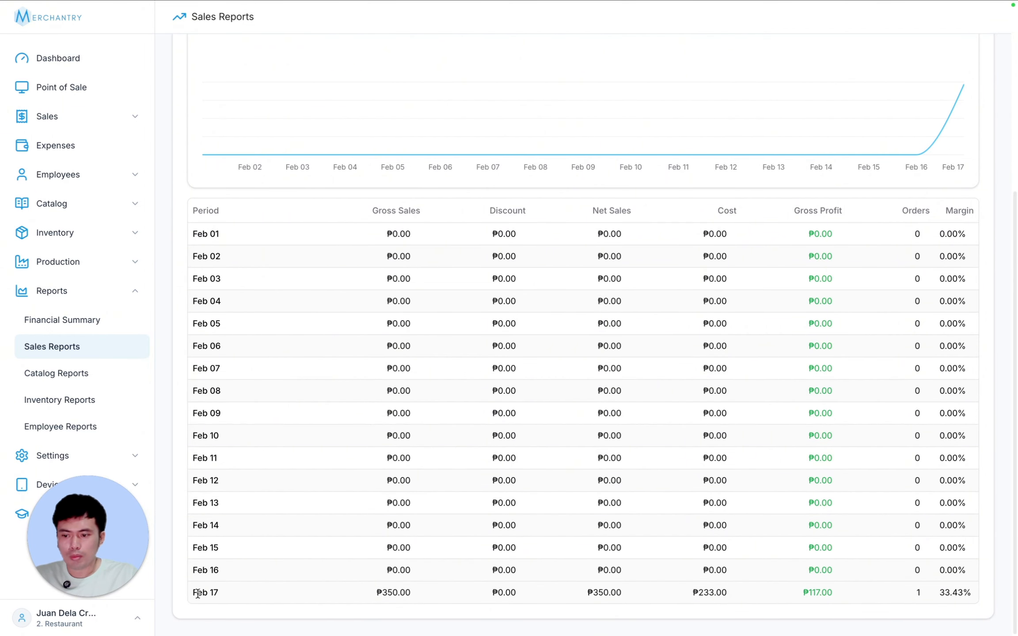
{"action": "left_click_drag", "start_coordinate": [198, 593], "coordinate": [1002, 601]}
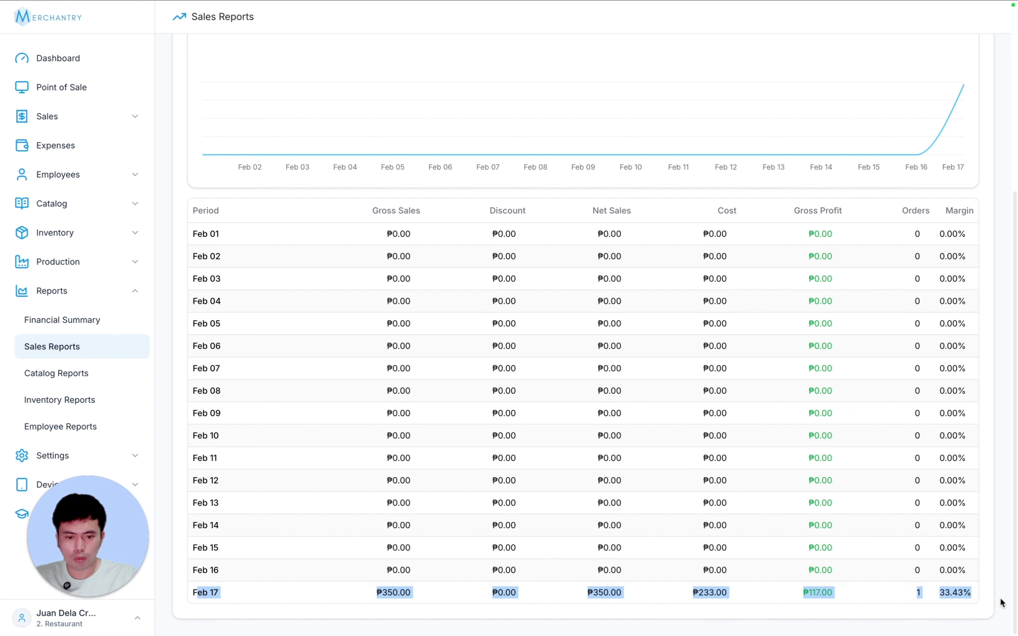
{"action": "left_click", "coordinate": [941, 592]}
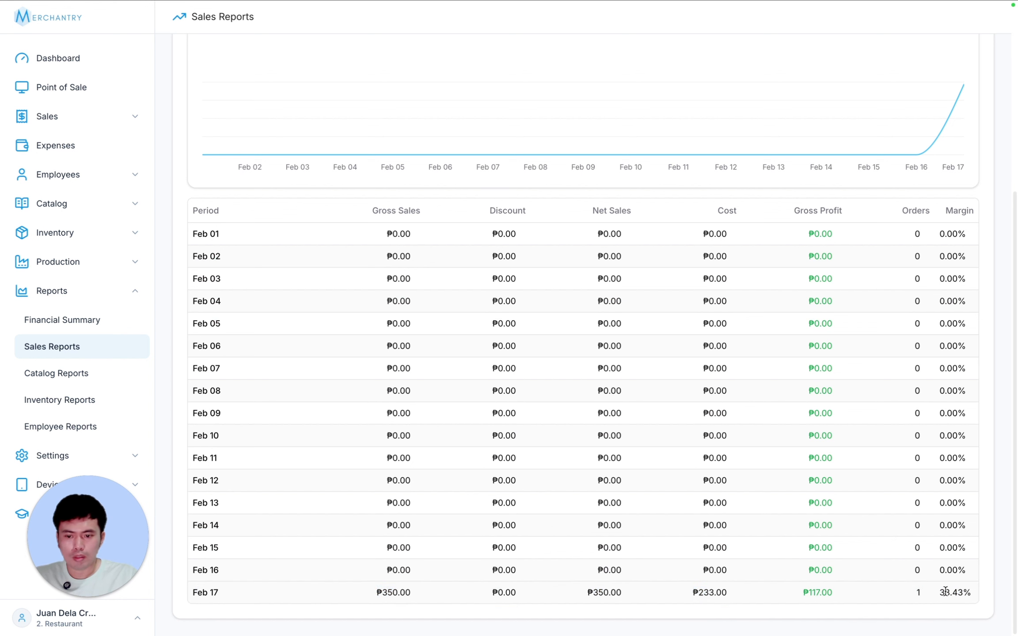
{"action": "left_click_drag", "start_coordinate": [945, 591], "coordinate": [594, 590]}
{"action": "left_click", "coordinate": [946, 591]}
{"action": "left_click", "coordinate": [595, 590]}
{"action": "scroll", "coordinate": [614, 547], "scroll_direction": "up", "scroll_amount": 6}
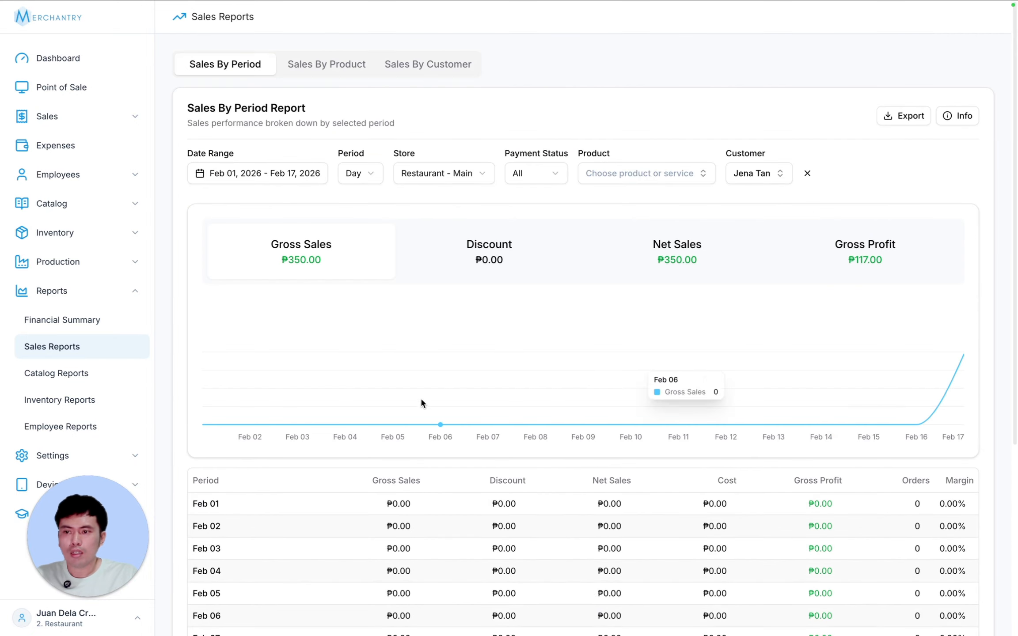
{"action": "left_click", "coordinate": [807, 173]}
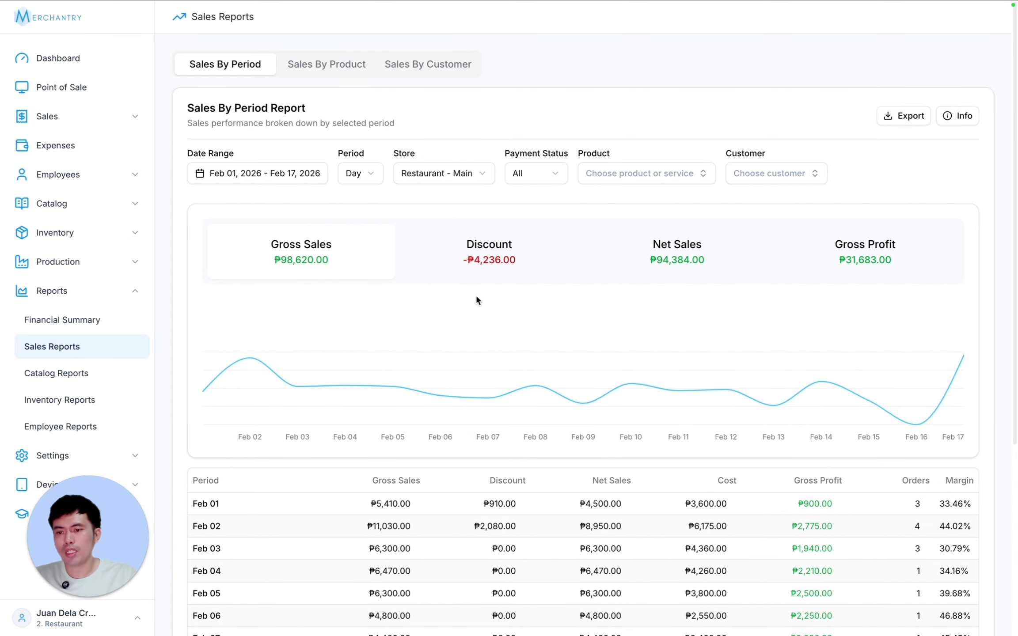
{"action": "left_click", "coordinate": [513, 246]}
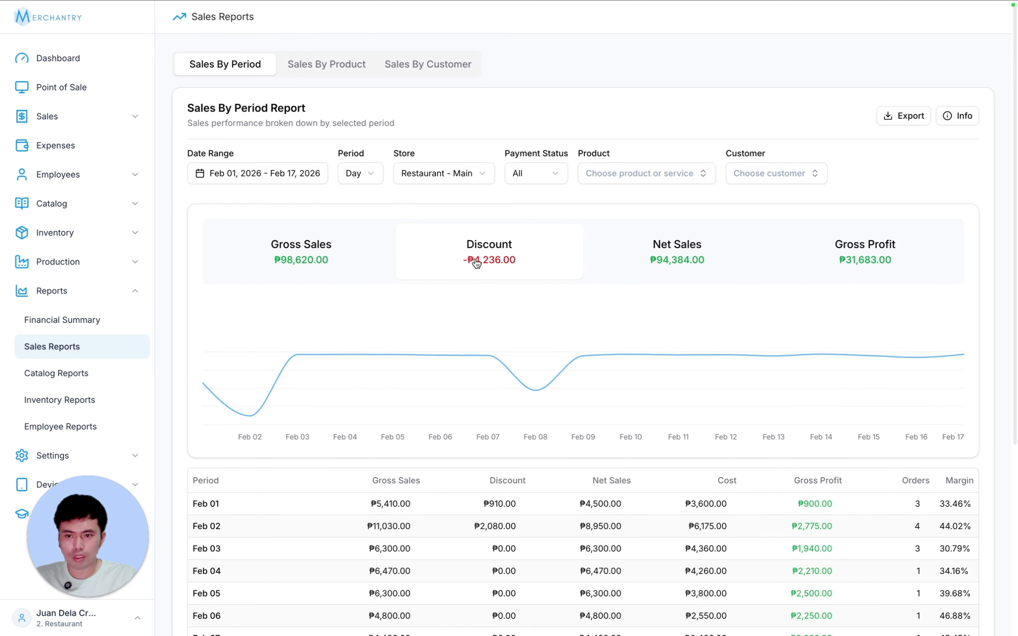
{"action": "left_click", "coordinate": [670, 261]}
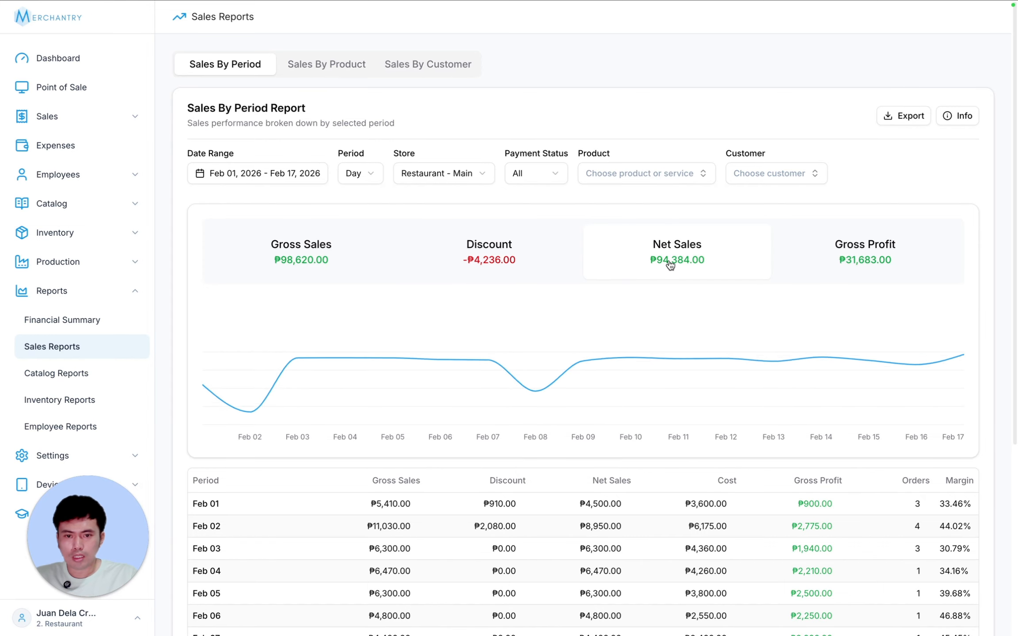
{"action": "left_click", "coordinate": [870, 261]}
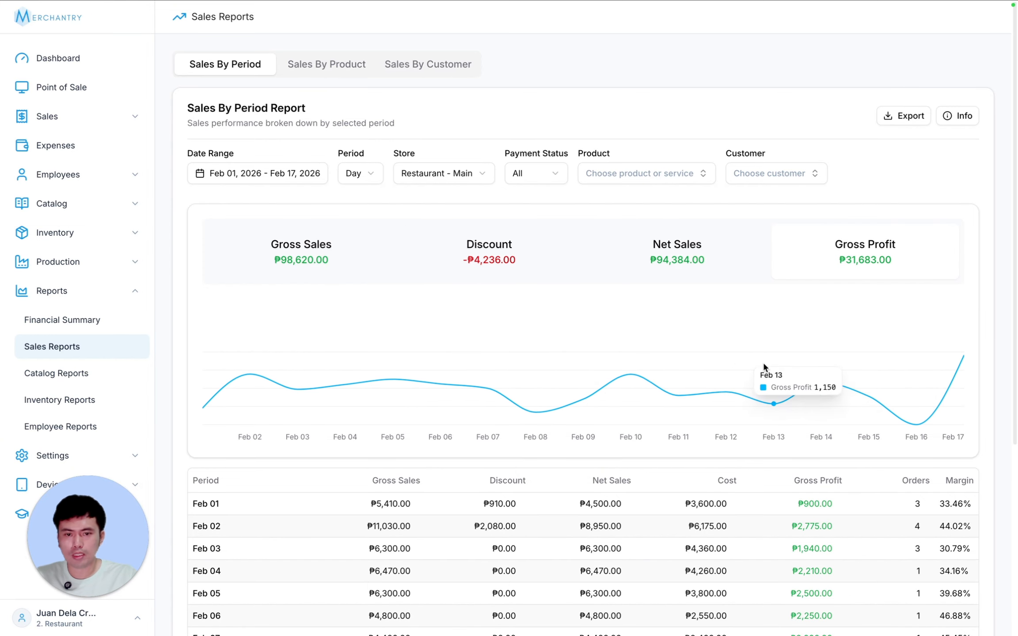
{"action": "left_click", "coordinate": [338, 257]}
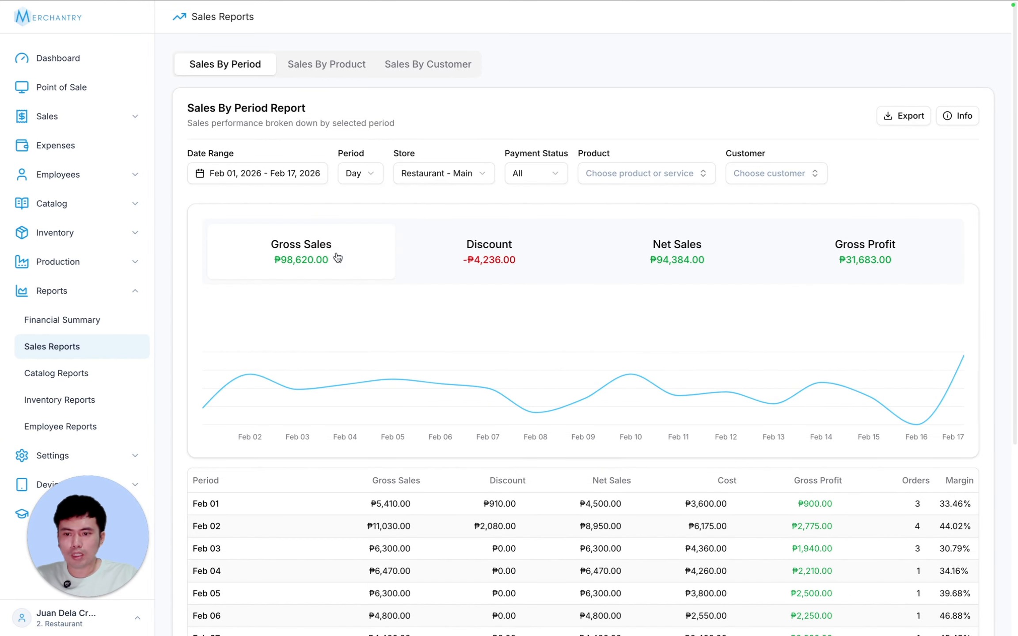
{"action": "scroll", "coordinate": [937, 347], "scroll_direction": "down", "scroll_amount": 5}
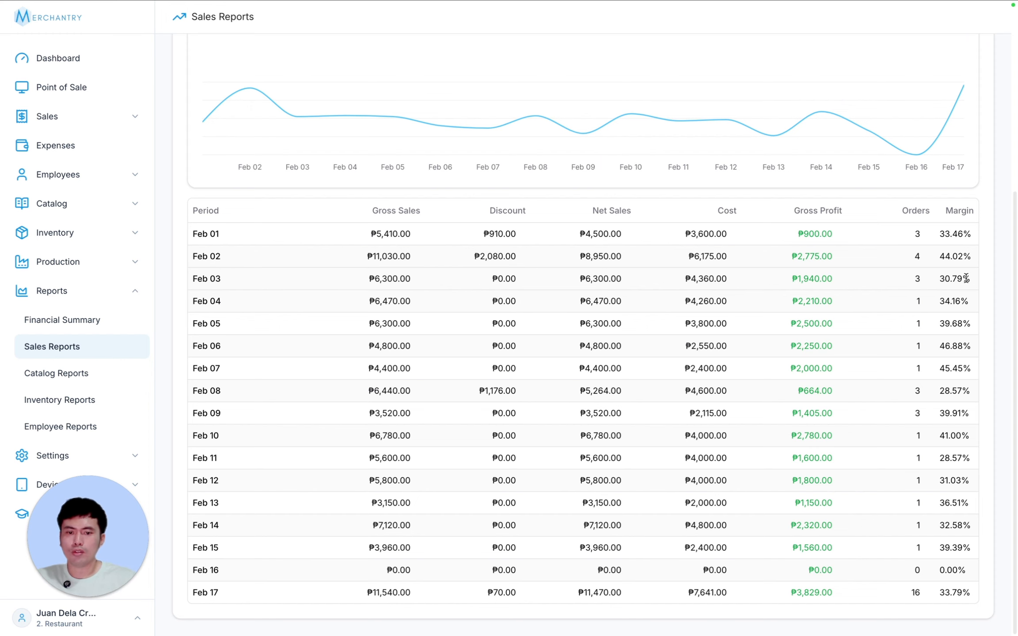
{"action": "scroll", "coordinate": [985, 289], "scroll_direction": "up", "scroll_amount": 6}
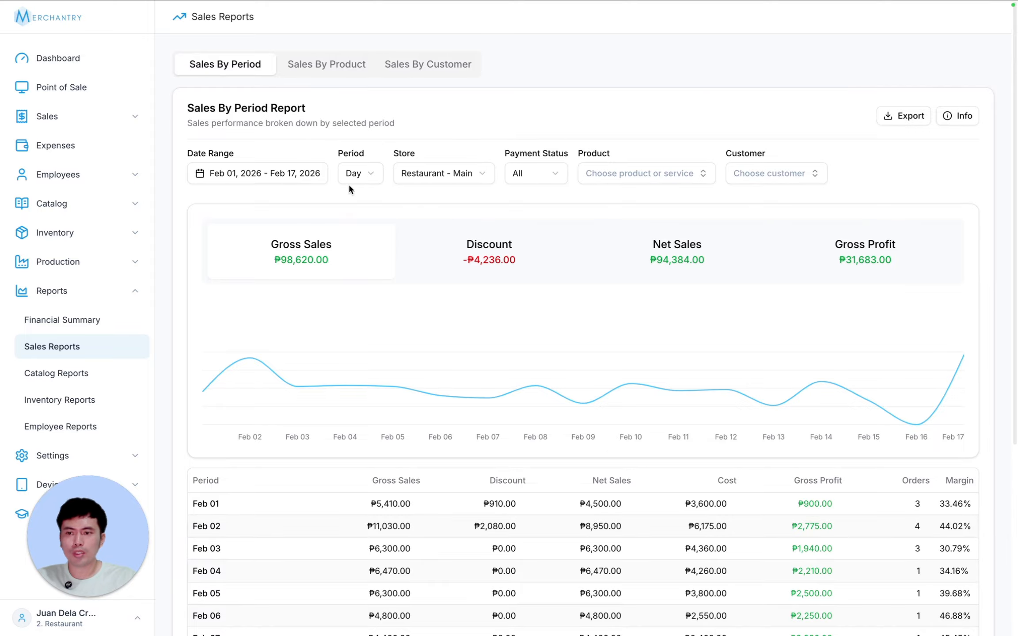
- Break the Sales By Period report down by hour for today, Feb 17, 2026
{"action": "left_click", "coordinate": [358, 177]}
{"action": "left_click", "coordinate": [360, 199]}
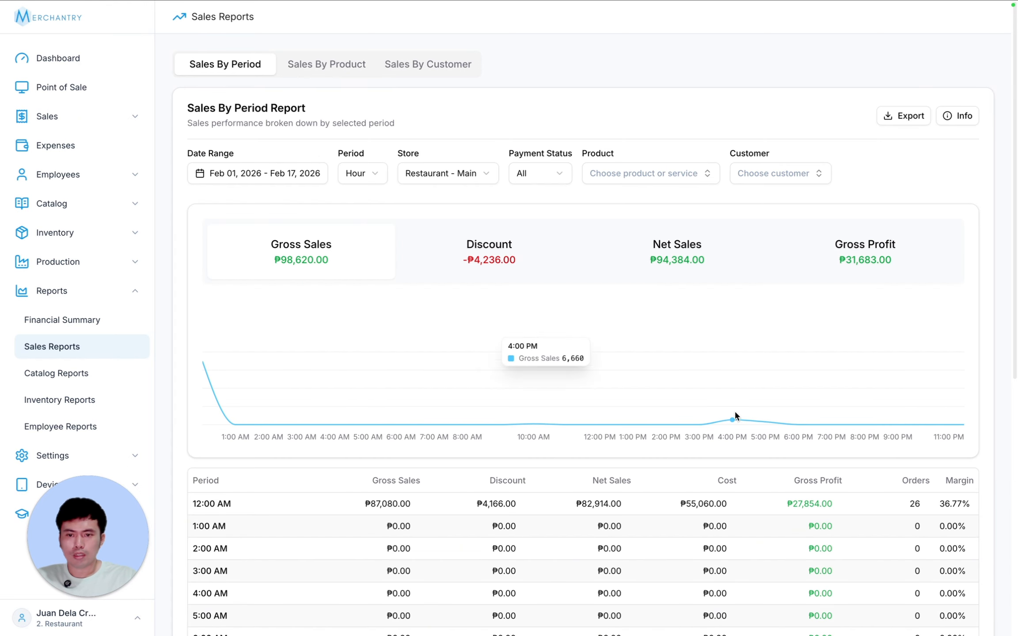
{"action": "left_click", "coordinate": [287, 173]}
{"action": "left_click", "coordinate": [231, 213]}
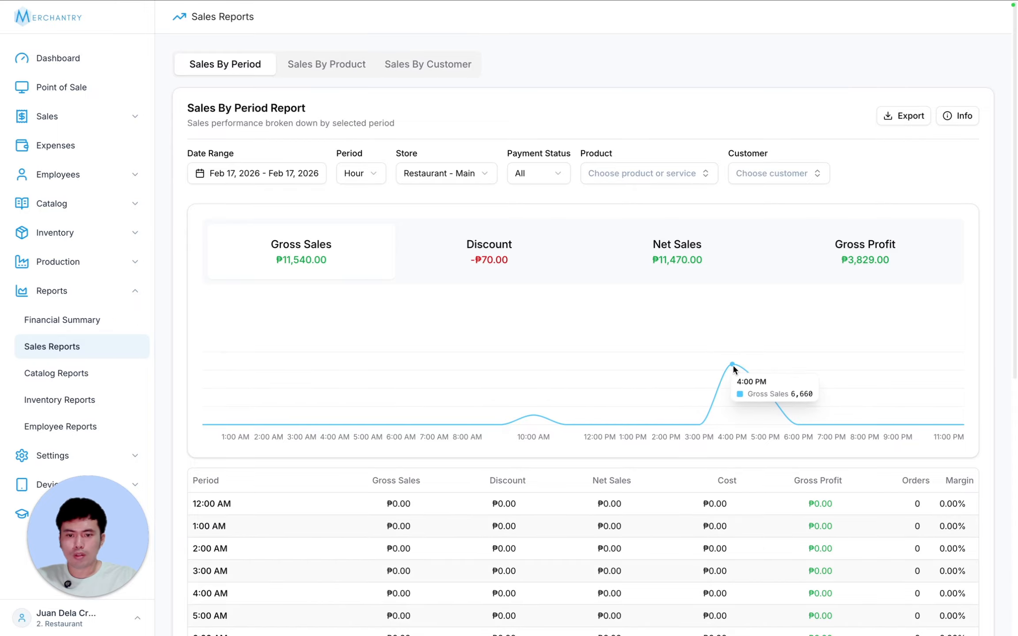
{"action": "scroll", "coordinate": [757, 425], "scroll_direction": "down", "scroll_amount": 7}
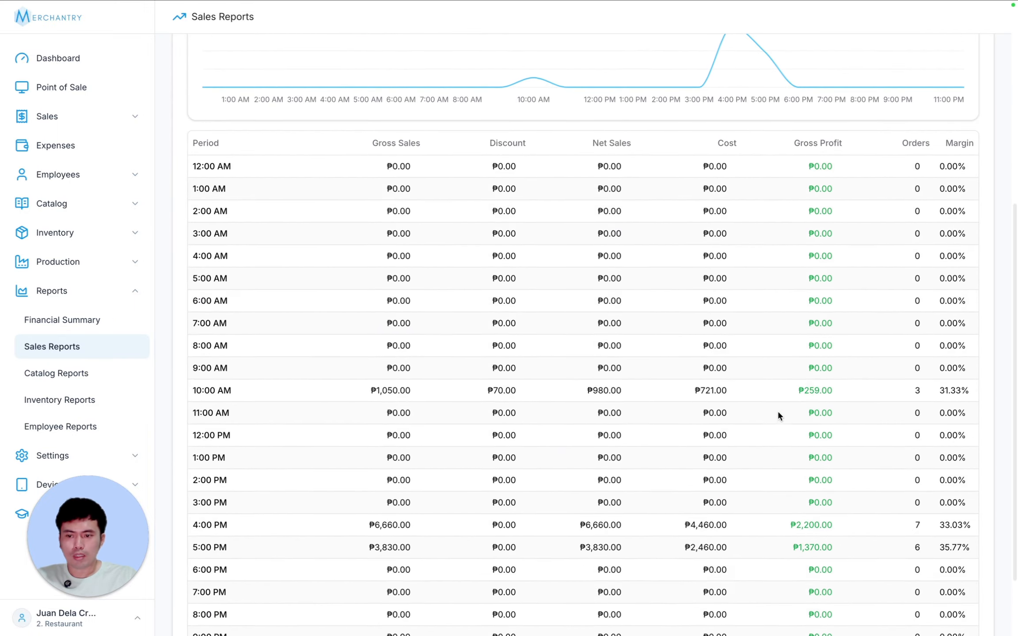
{"action": "scroll", "coordinate": [777, 410], "scroll_direction": "down", "scroll_amount": 1}
{"action": "scroll", "coordinate": [361, 465], "scroll_direction": "up", "scroll_amount": 8}
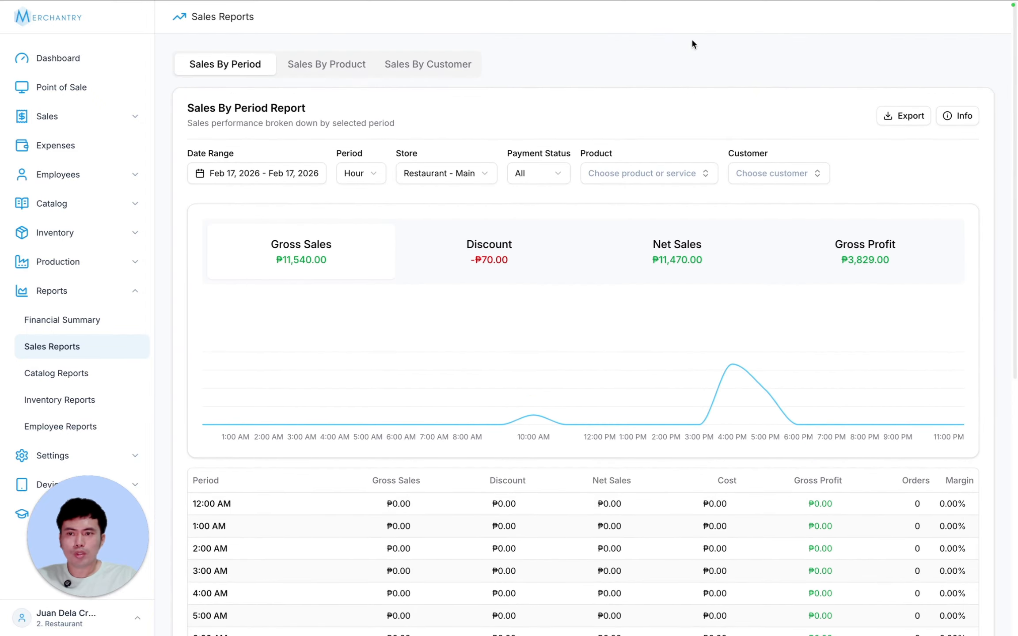
- Export the hourly report, read the column definitions, and switch to Sales By Product
{"action": "left_click", "coordinate": [897, 119]}
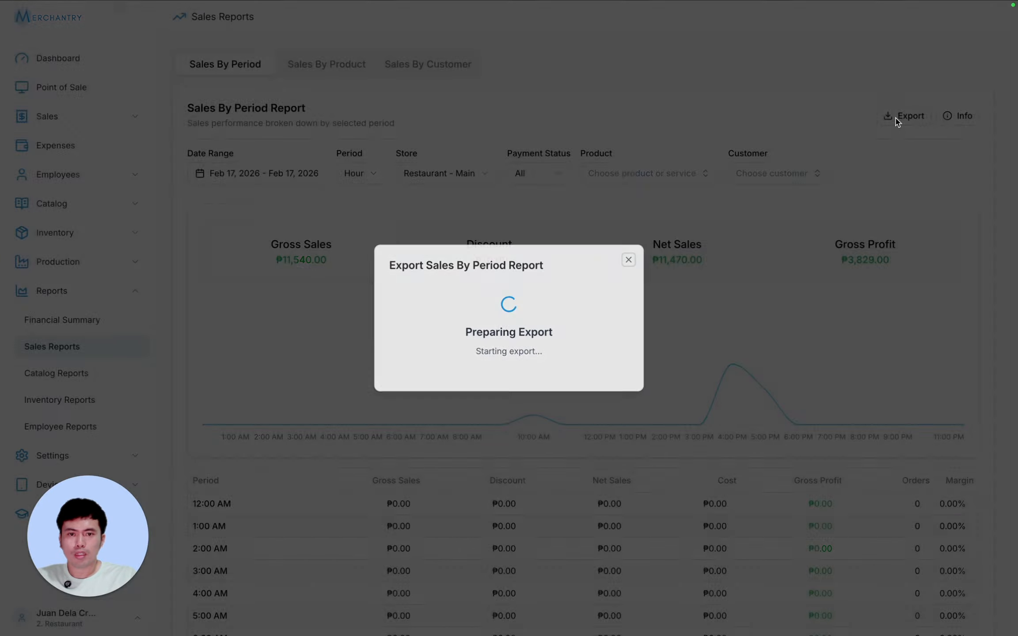
{"action": "left_click", "coordinate": [628, 260]}
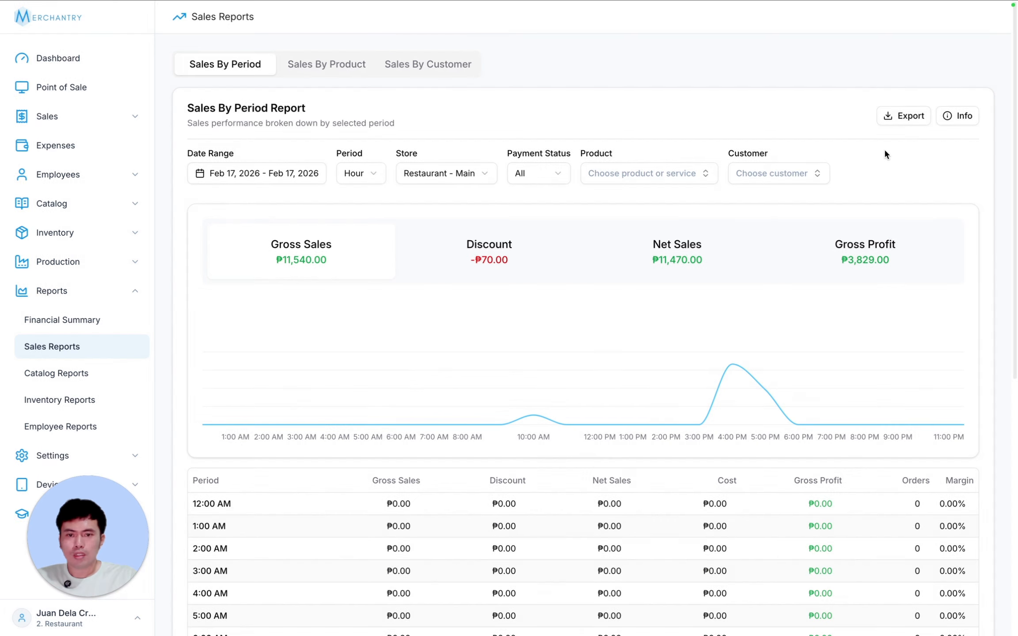
{"action": "left_click", "coordinate": [958, 116]}
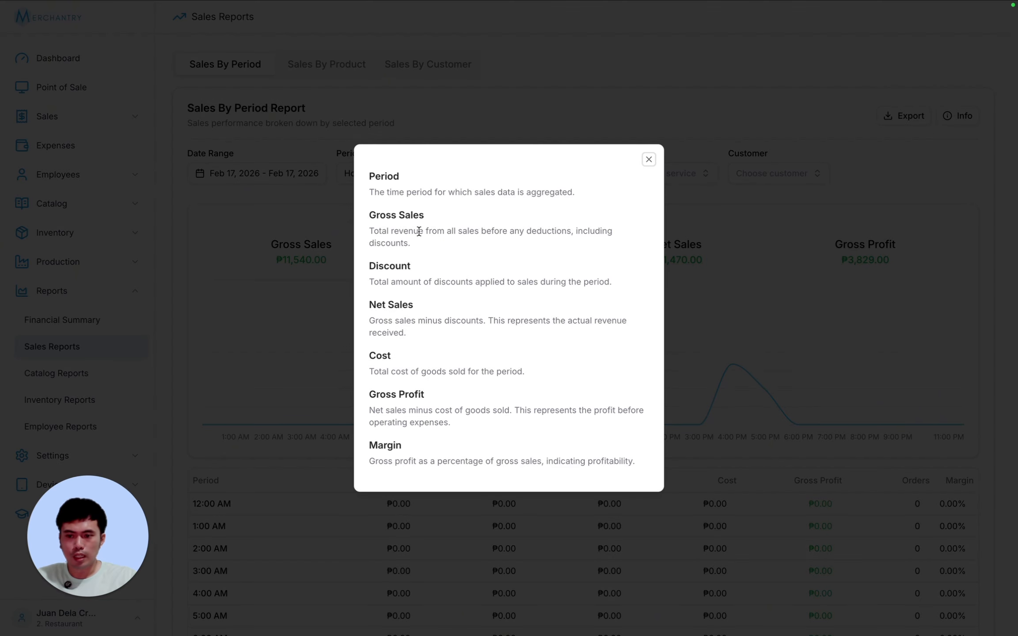
{"action": "left_click", "coordinate": [649, 159]}
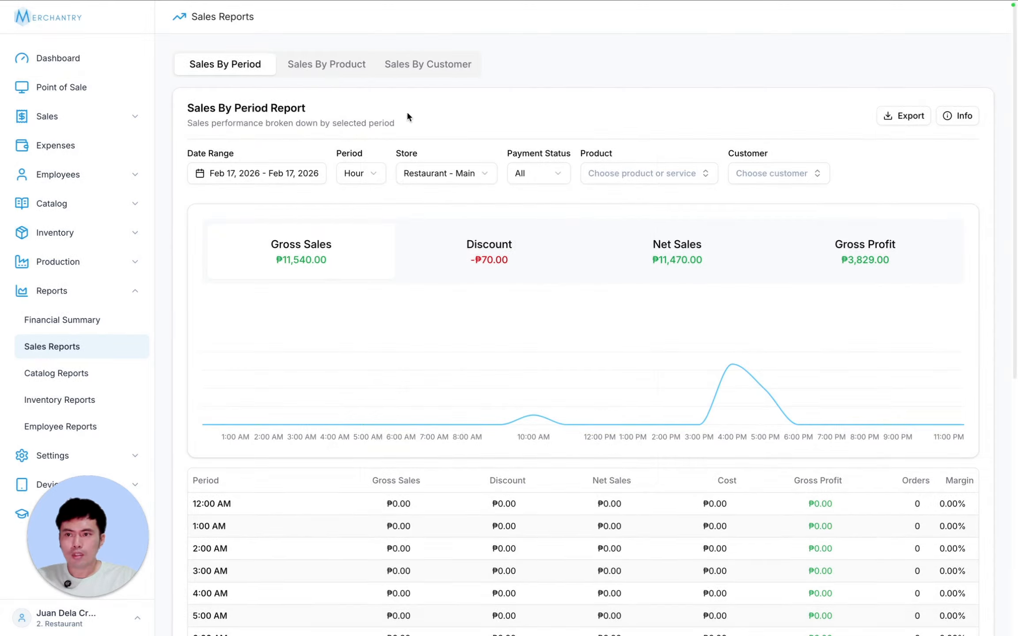
{"action": "left_click", "coordinate": [311, 66]}
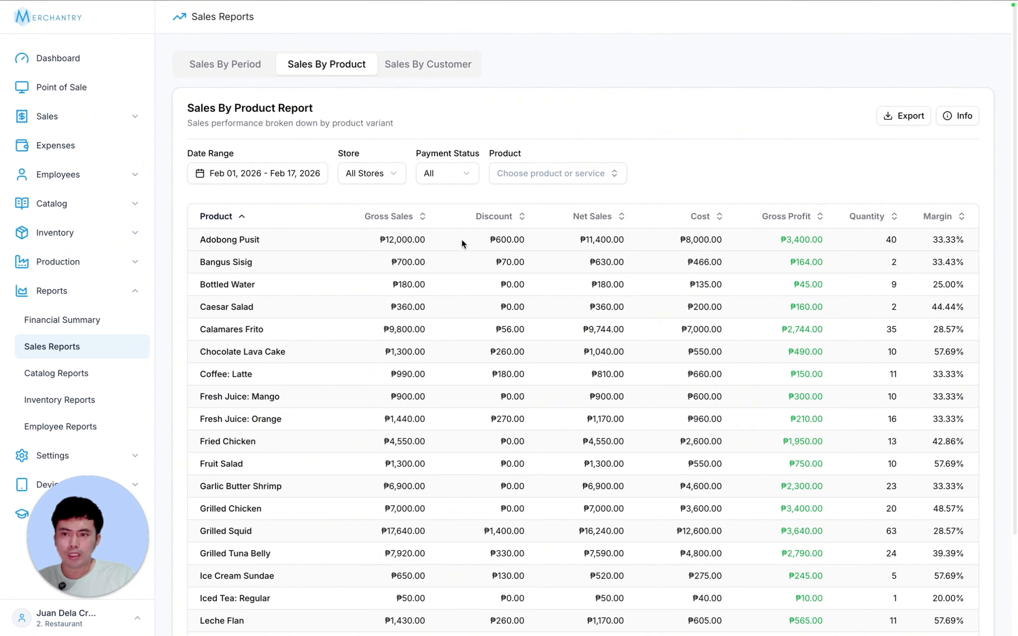
- Review the date range and store lists, keeping All Stores selected
{"action": "left_click", "coordinate": [288, 174]}
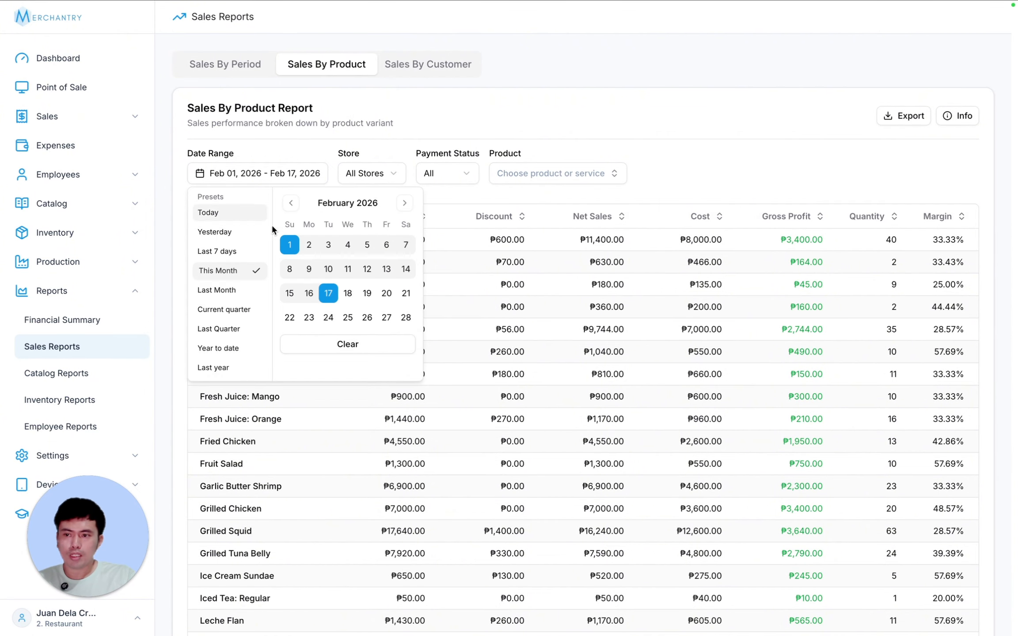
{"action": "left_click", "coordinate": [277, 173]}
{"action": "left_click", "coordinate": [390, 175]}
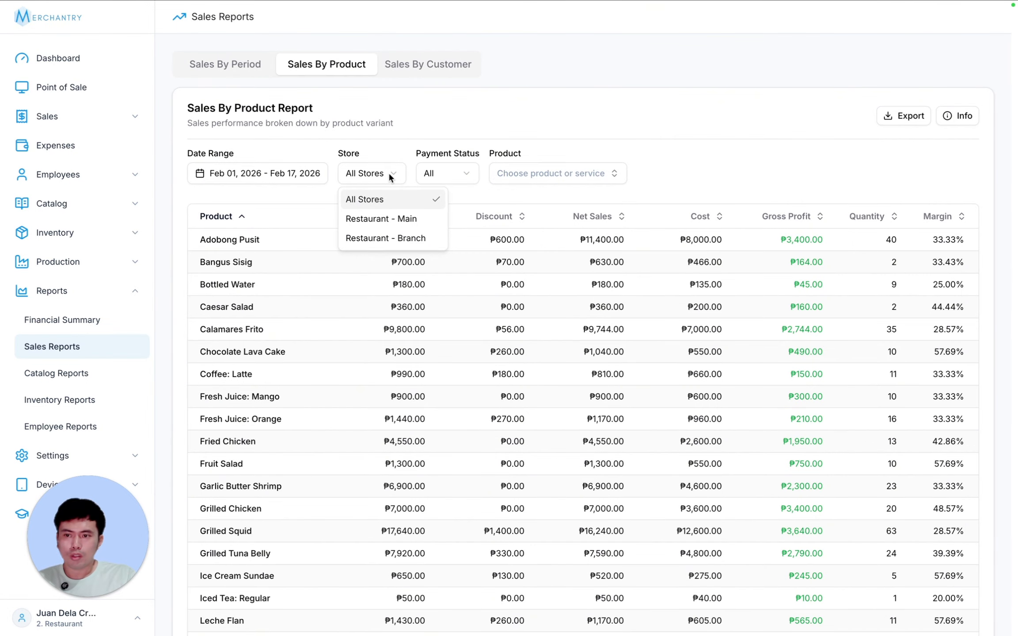
{"action": "left_click", "coordinate": [387, 172]}
{"action": "left_click", "coordinate": [386, 171]}
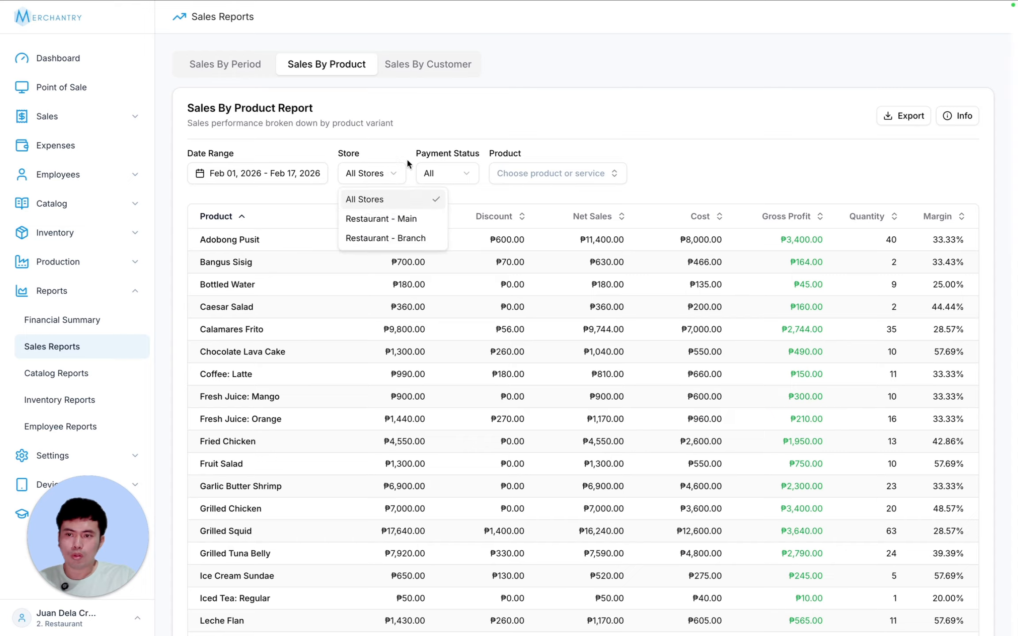
{"action": "left_click", "coordinate": [410, 148]}
- Cycle the payment status filter through Partially Paid, Unpaid, and finally Paid
{"action": "left_click", "coordinate": [454, 173]}
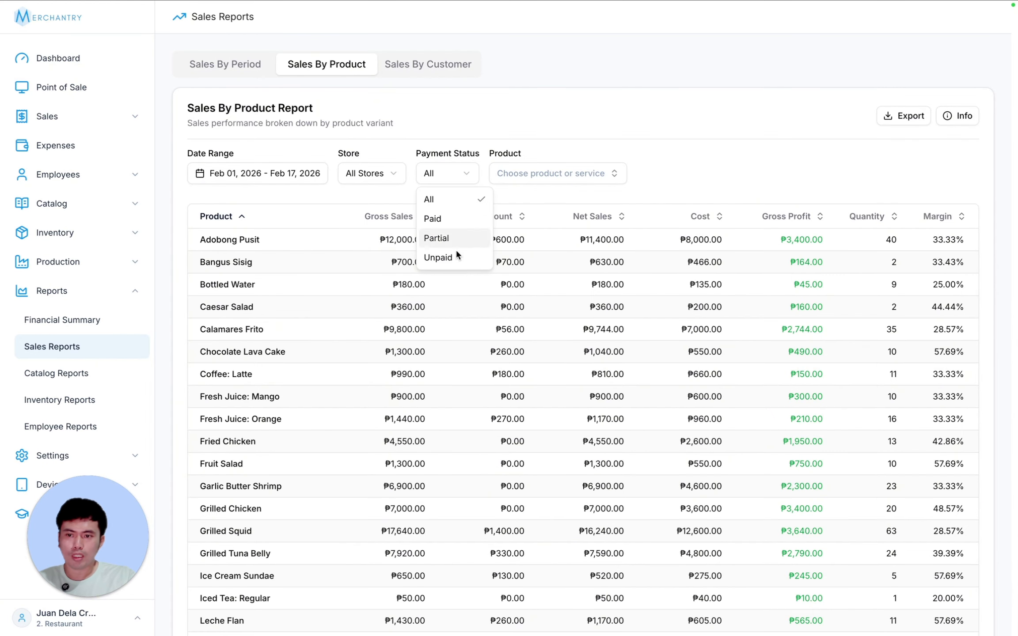
{"action": "left_click", "coordinate": [454, 238]}
{"action": "left_click", "coordinate": [452, 170]}
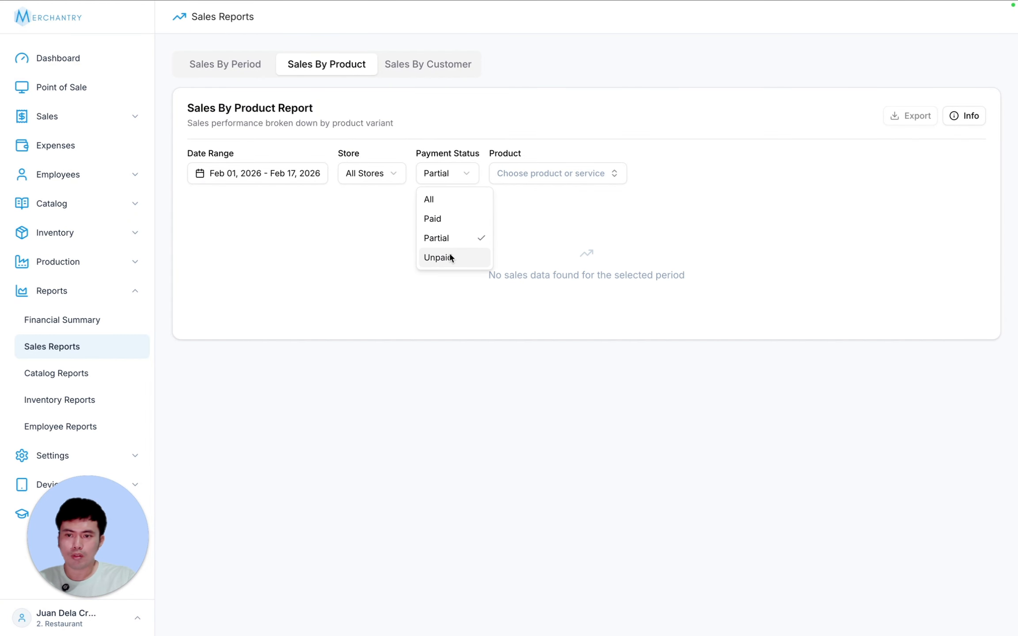
{"action": "left_click", "coordinate": [449, 254]}
{"action": "left_click", "coordinate": [450, 173]}
{"action": "left_click", "coordinate": [450, 217]}
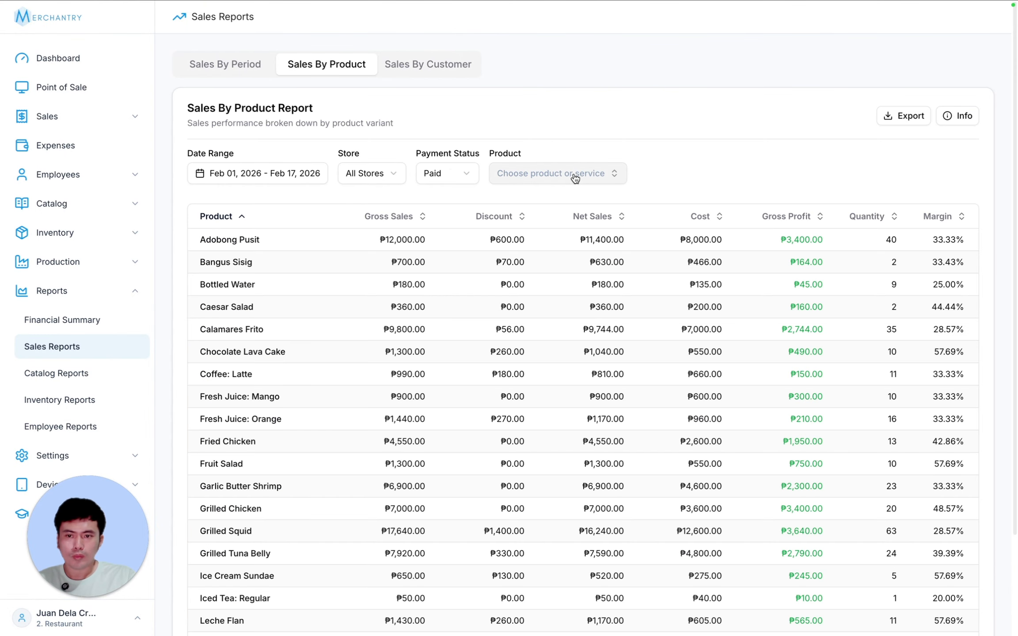
- Limit the product report to Bangus Sisig, check its row, then clear the filter
{"action": "left_click", "coordinate": [576, 178]}
{"action": "left_click", "coordinate": [477, 227]}
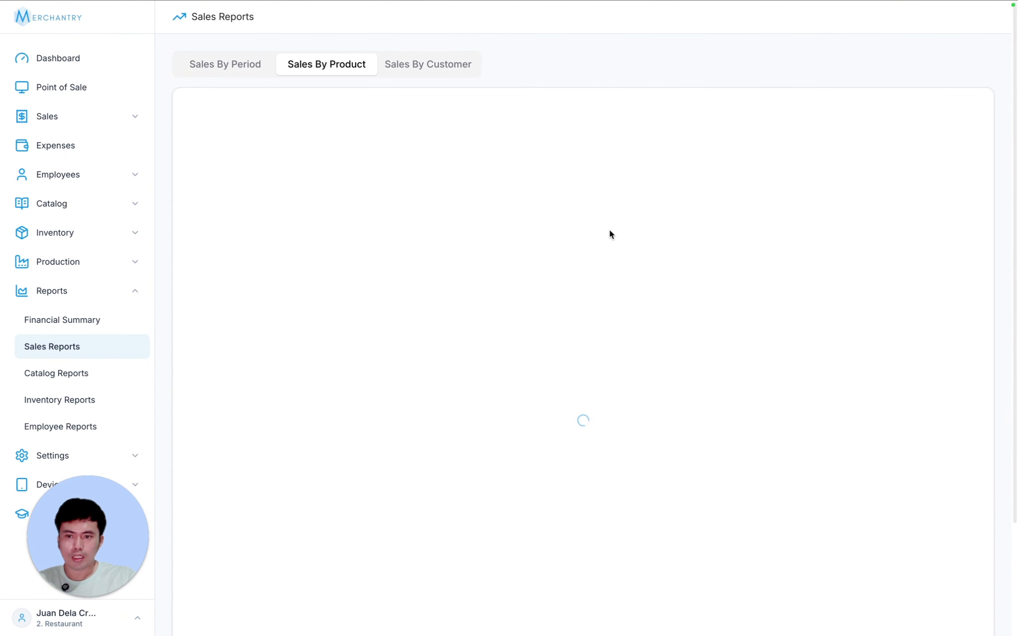
{"action": "left_click_drag", "start_coordinate": [266, 241], "coordinate": [972, 242]}
{"action": "left_click", "coordinate": [873, 248]}
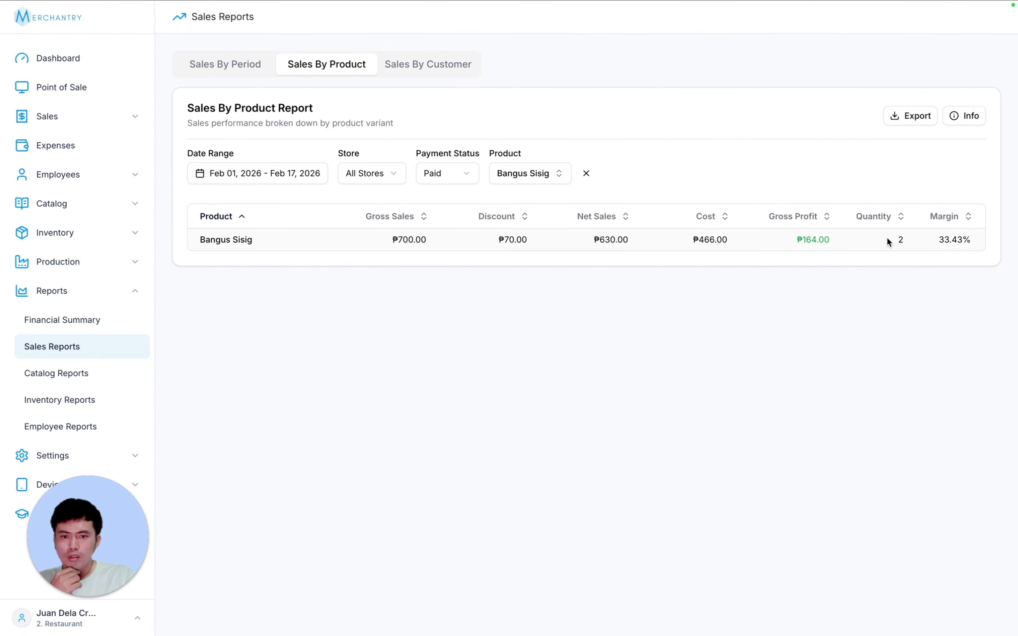
{"action": "left_click", "coordinate": [584, 173]}
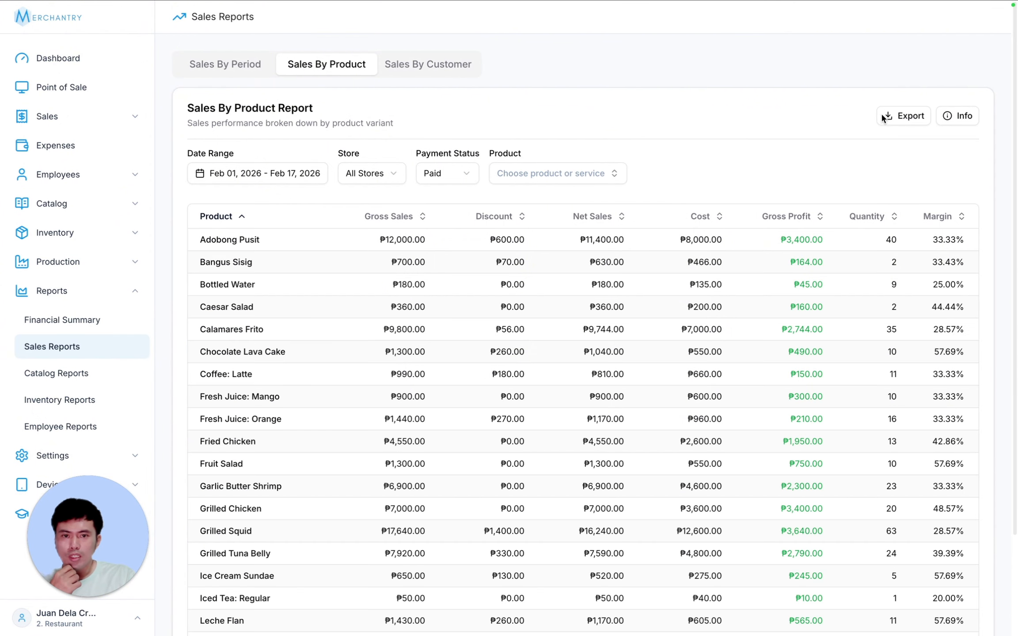
- Read the column explanations in Info, then switch to Sales By Customer
{"action": "left_click", "coordinate": [949, 120]}
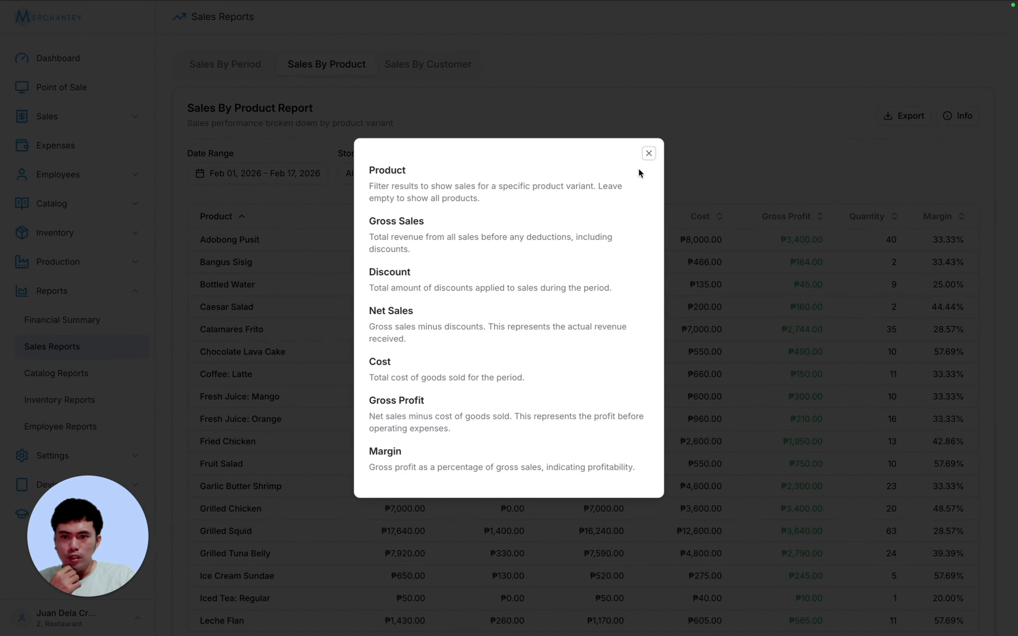
{"action": "left_click", "coordinate": [649, 155]}
{"action": "left_click", "coordinate": [417, 64]}
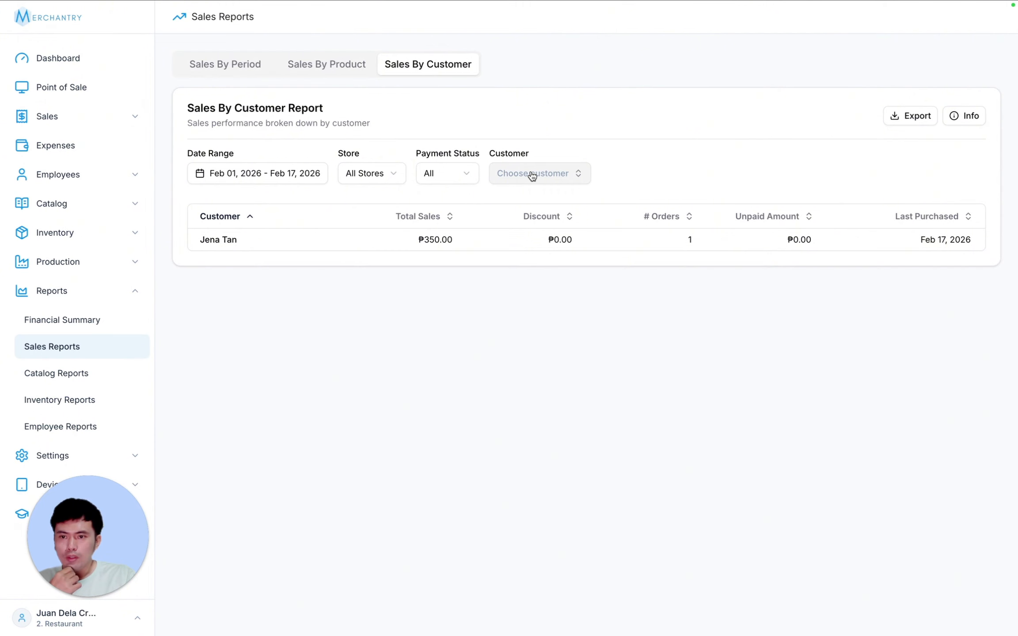
- Filter to the listed customer and check their ₱350.00, 1-order row and last purchase date
{"action": "left_click", "coordinate": [563, 177]}
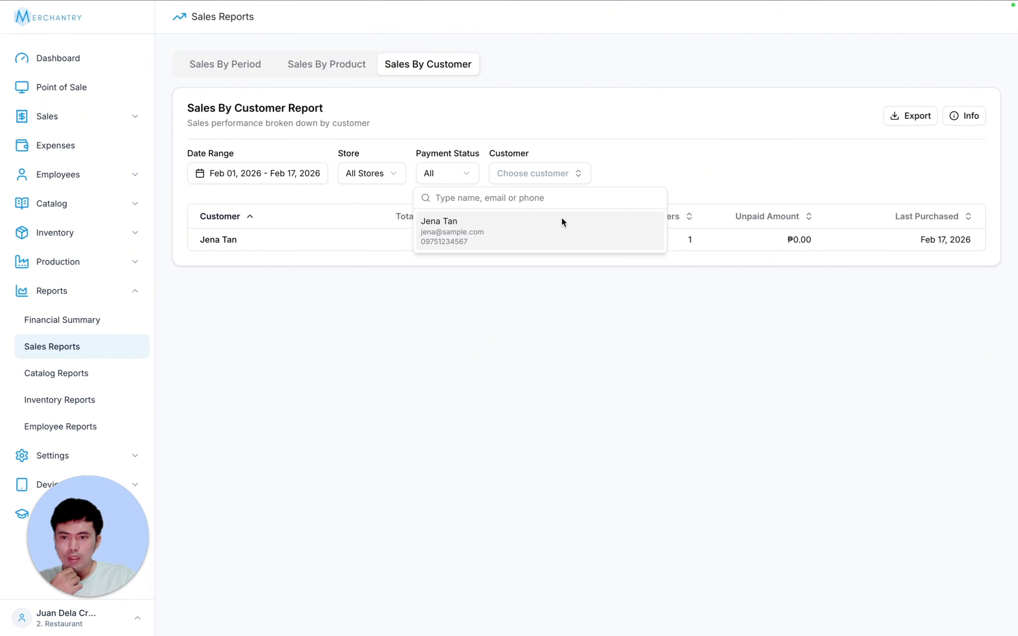
{"action": "left_click", "coordinate": [528, 230]}
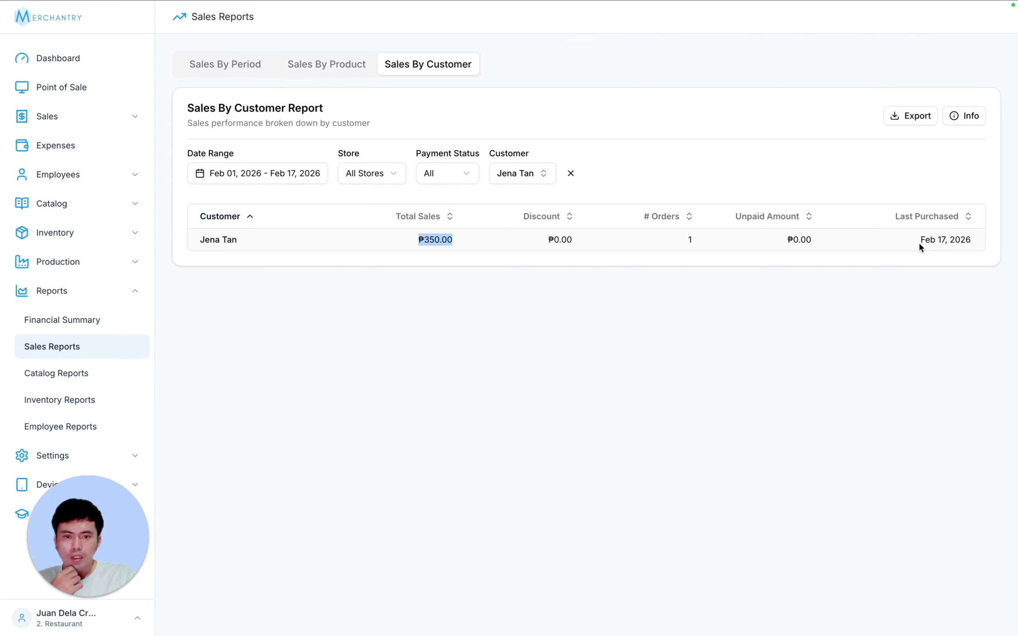
{"action": "left_click_drag", "start_coordinate": [919, 242], "coordinate": [993, 244]}
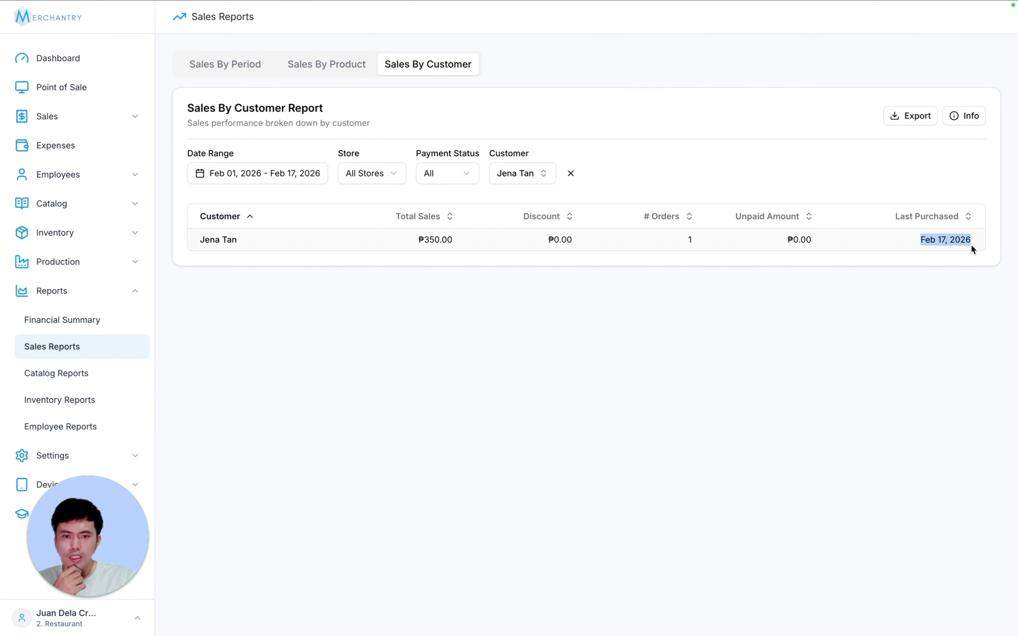
{"action": "left_click", "coordinate": [962, 285]}
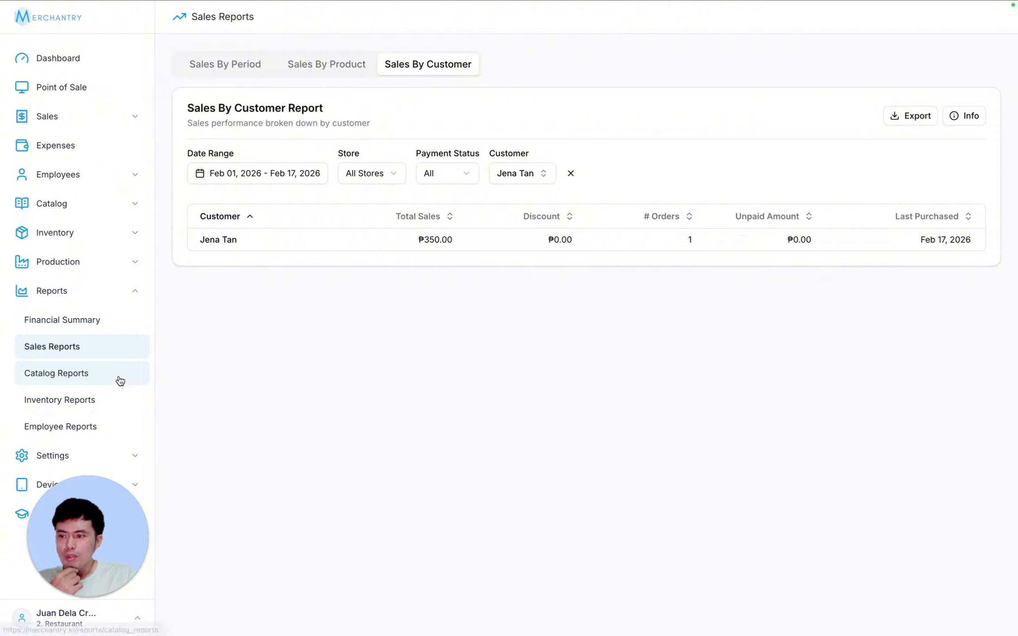
- Open Inventory Reports and glance at Inventory History before returning to Inventory Valuation
{"action": "left_click", "coordinate": [106, 400]}
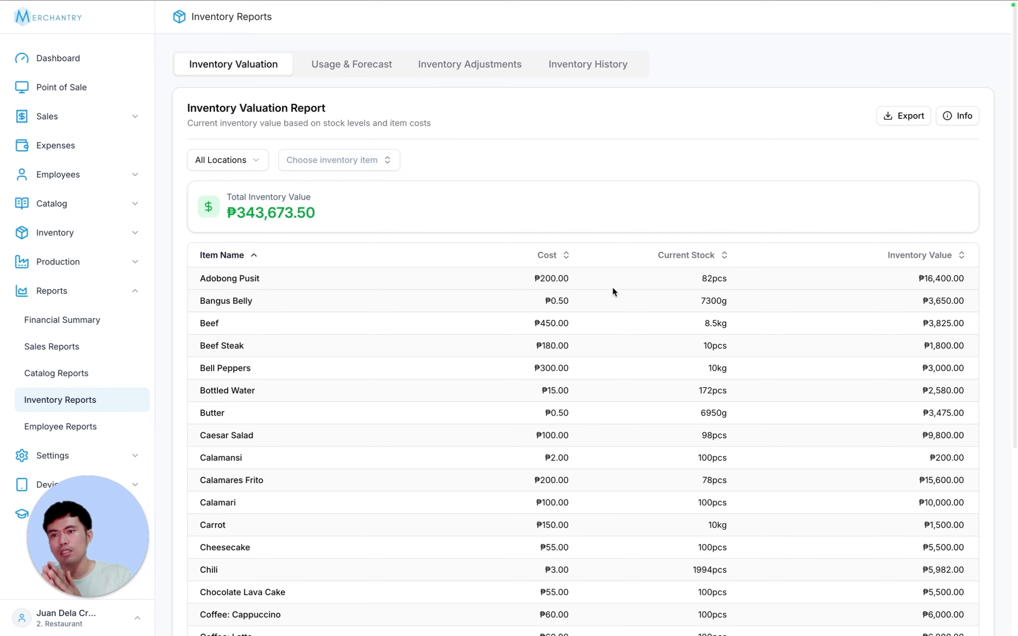
{"action": "left_click", "coordinate": [588, 65]}
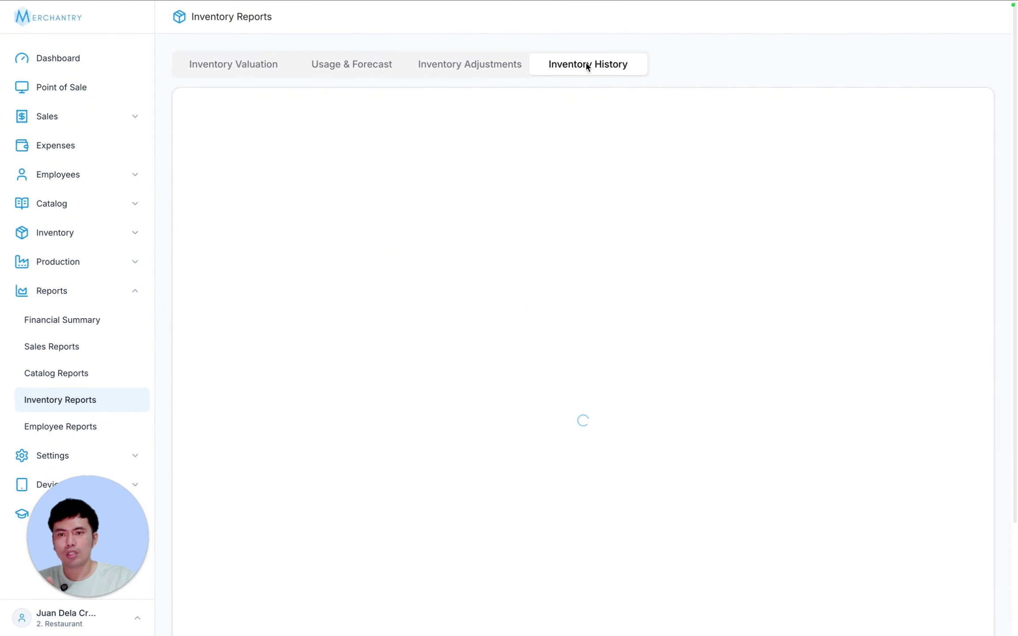
{"action": "left_click", "coordinate": [226, 67]}
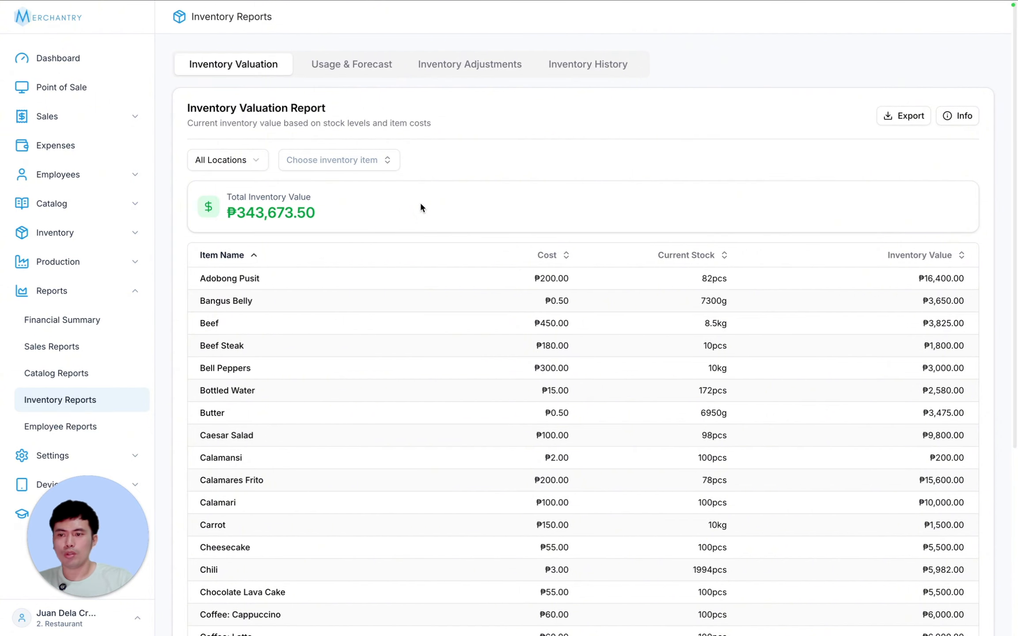
- Filter the valuation to Butter, check its row, then clear the item filter
{"action": "left_click", "coordinate": [248, 158]}
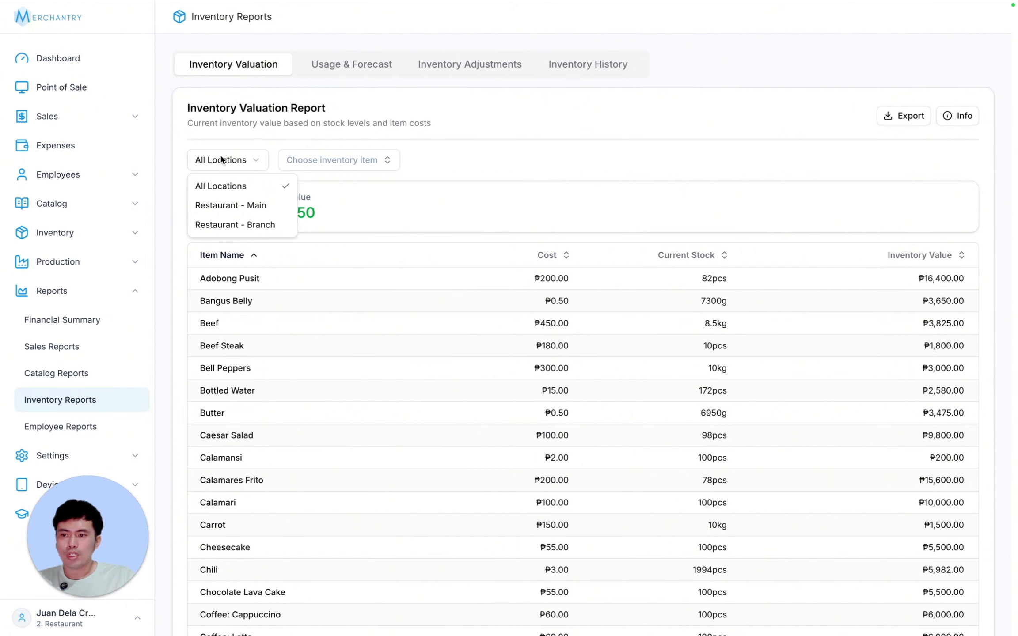
{"action": "left_click", "coordinate": [221, 160]}
{"action": "left_click", "coordinate": [352, 161]}
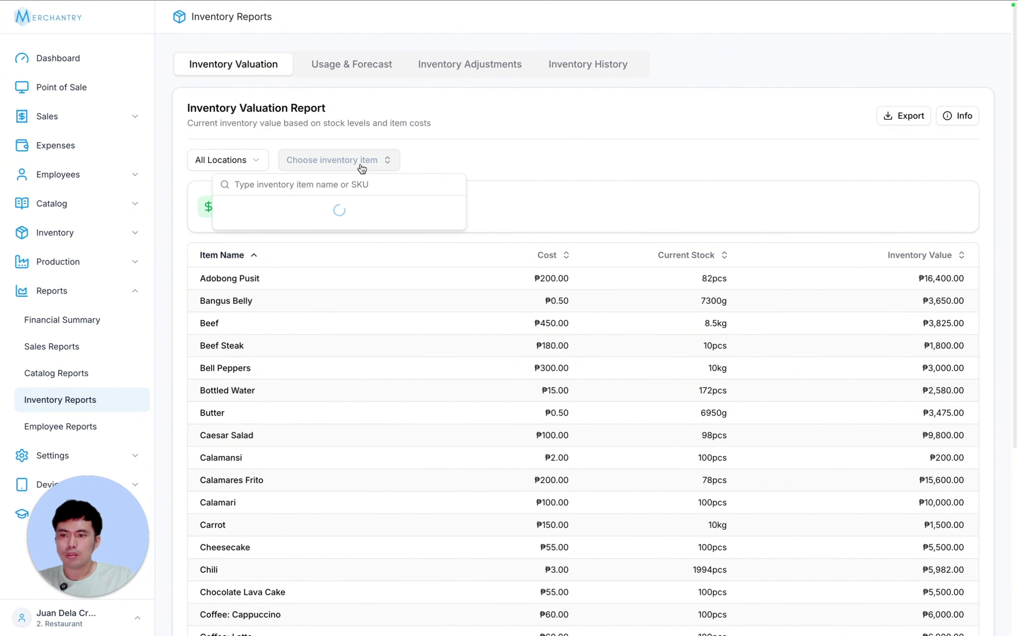
{"action": "left_click", "coordinate": [277, 214]}
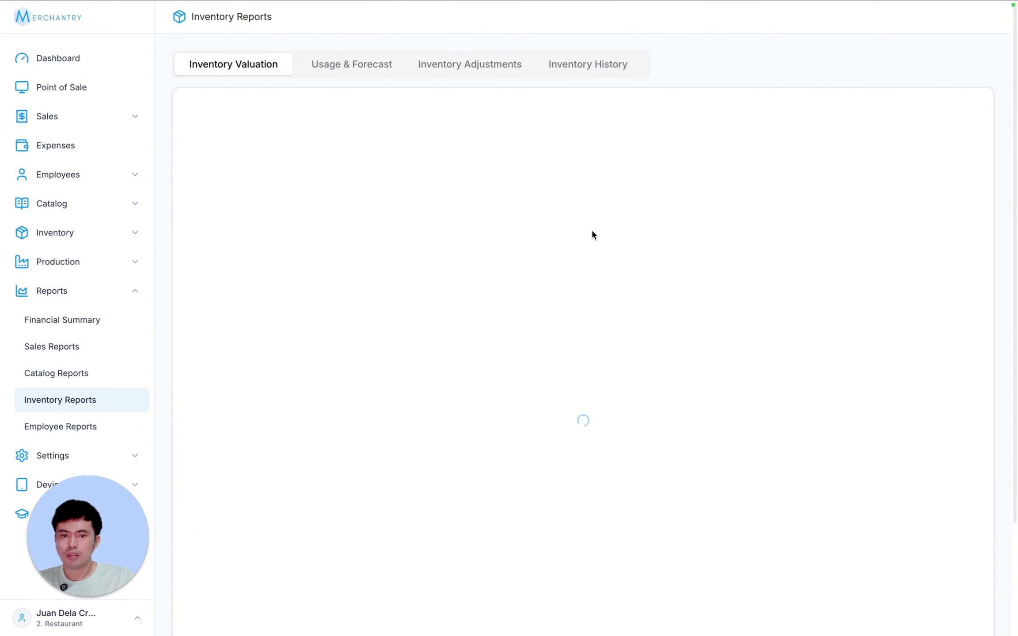
{"action": "left_click_drag", "start_coordinate": [202, 277], "coordinate": [969, 279]}
{"action": "left_click", "coordinate": [734, 283]}
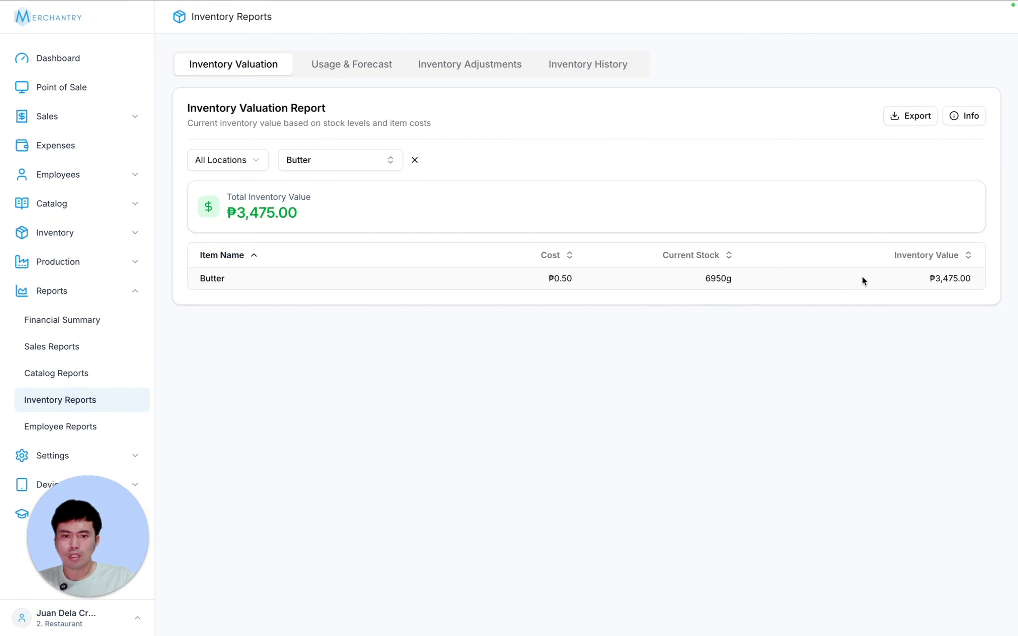
{"action": "left_click", "coordinate": [415, 160]}
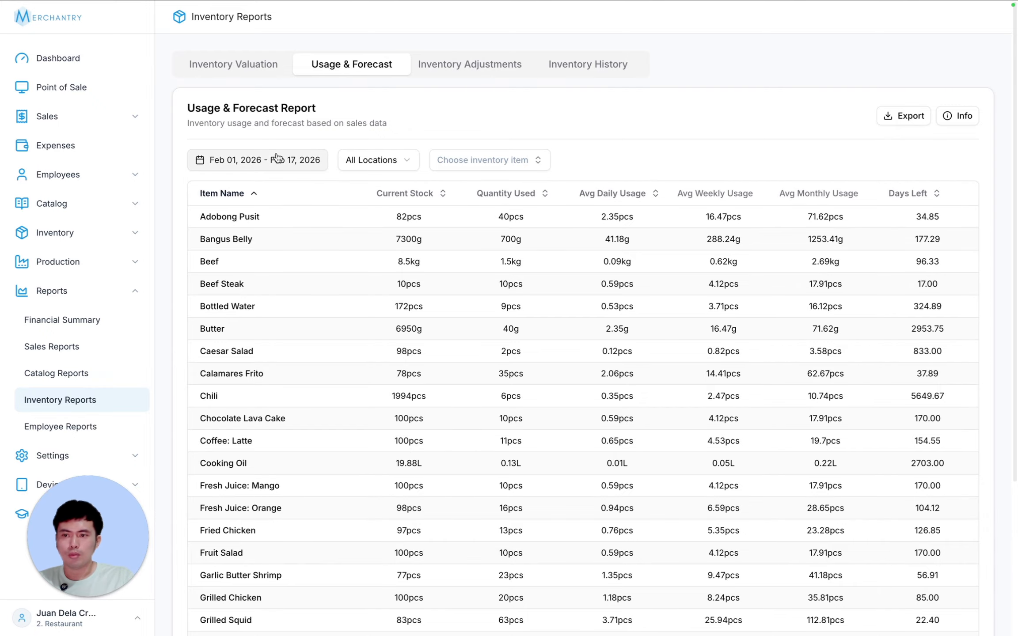
- Filter Usage & Forecast to Butter, check its row, then remove the filter
{"action": "left_click", "coordinate": [240, 160]}
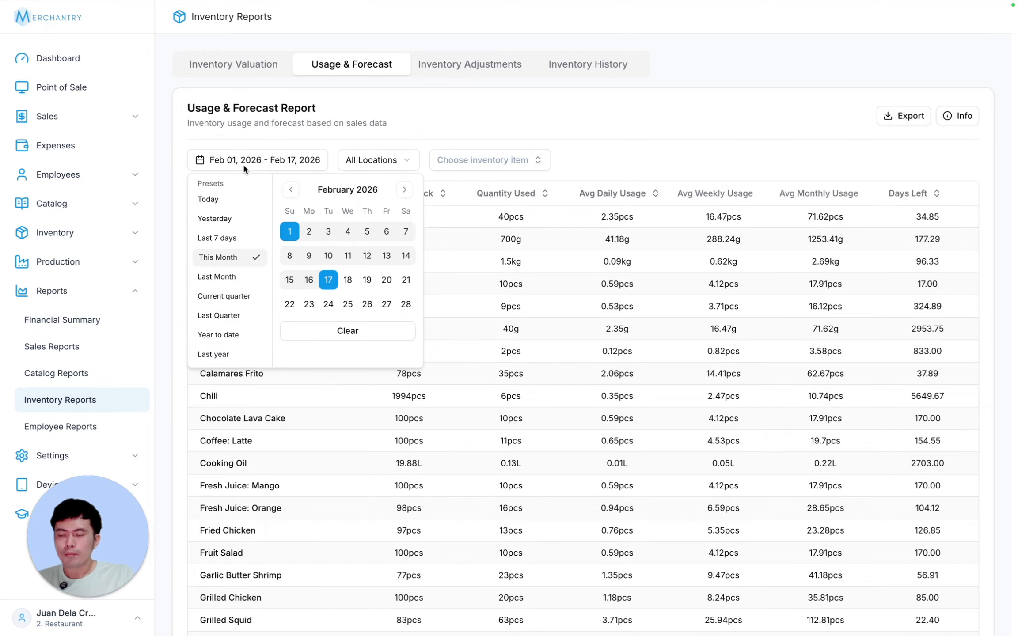
{"action": "left_click", "coordinate": [458, 124]}
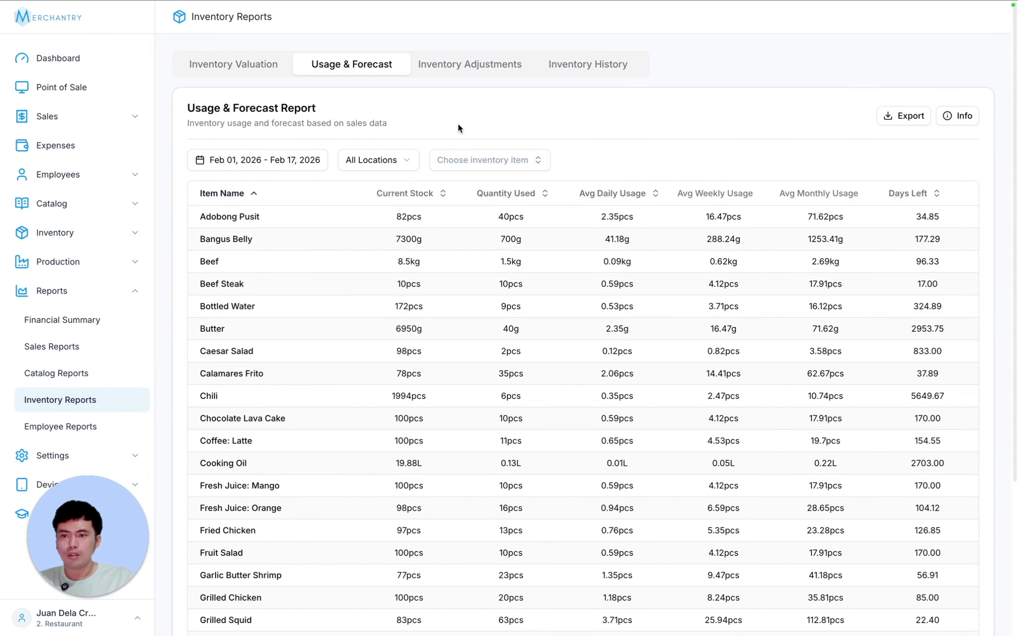
{"action": "left_click", "coordinate": [485, 160]}
{"action": "left_click", "coordinate": [460, 213]}
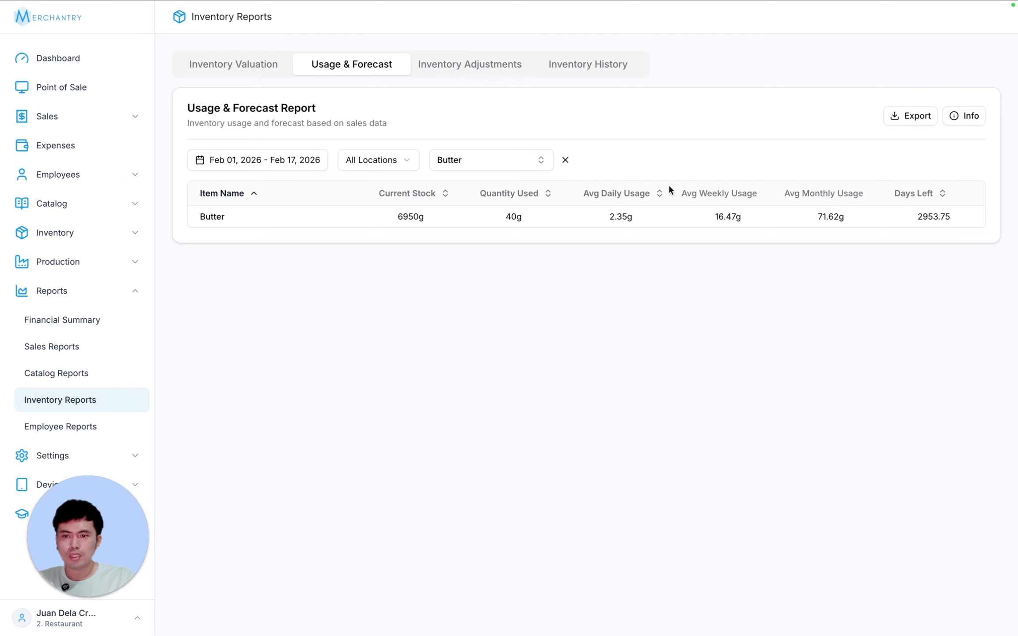
{"action": "left_click_drag", "start_coordinate": [959, 217], "coordinate": [207, 217]}
{"action": "left_click", "coordinate": [316, 217]}
{"action": "left_click", "coordinate": [565, 161]}
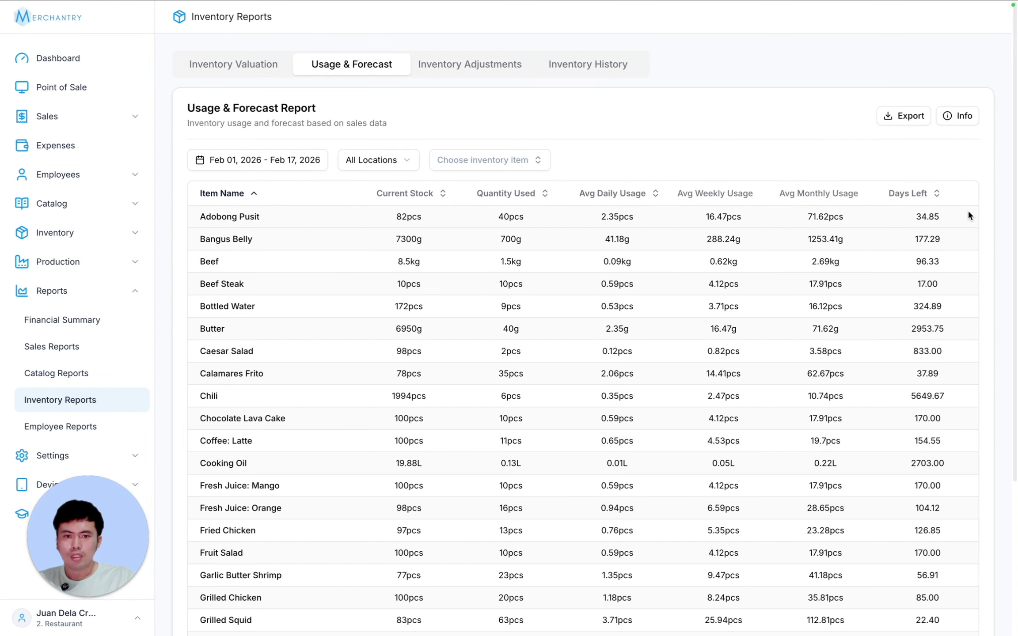
- Inspect Adobong Pusit's days left, current stock and quantity used, then open Inventory Adjustments
{"action": "double_click", "coordinate": [925, 217]}
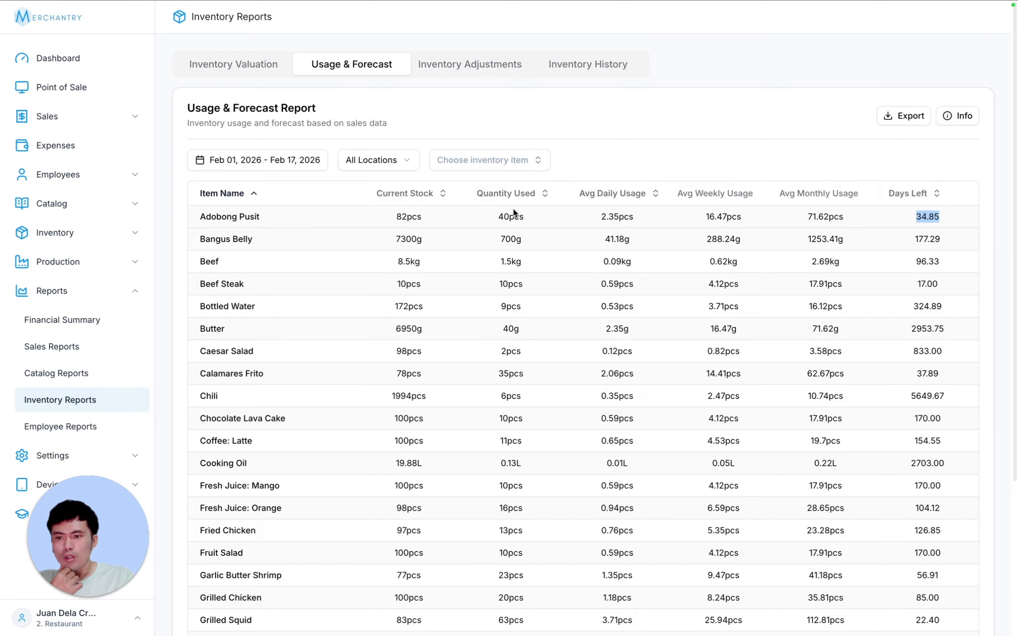
{"action": "left_click", "coordinate": [427, 218]}
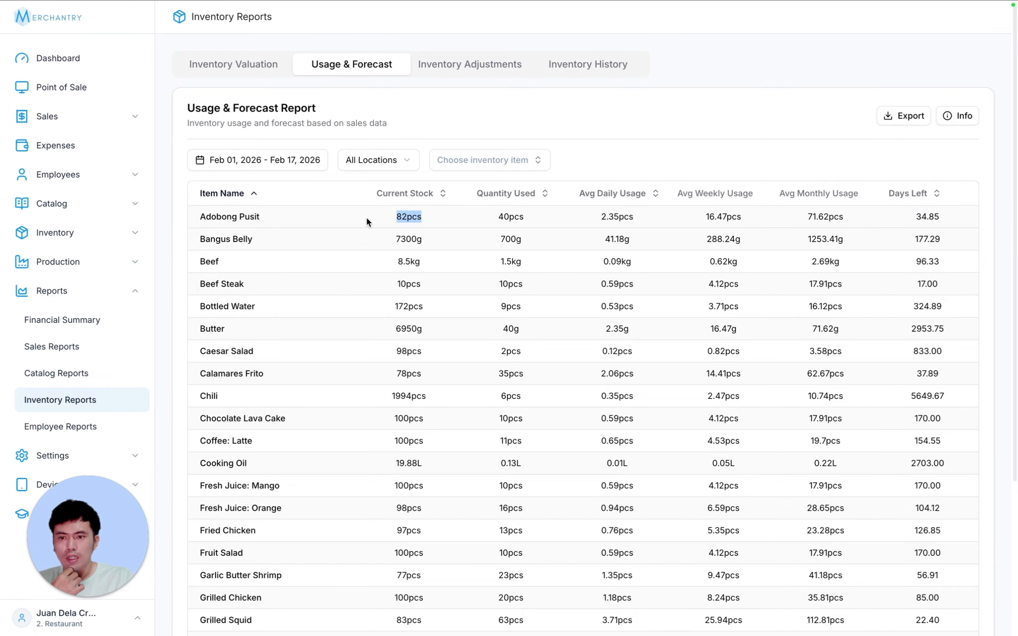
{"action": "left_click", "coordinate": [480, 215]}
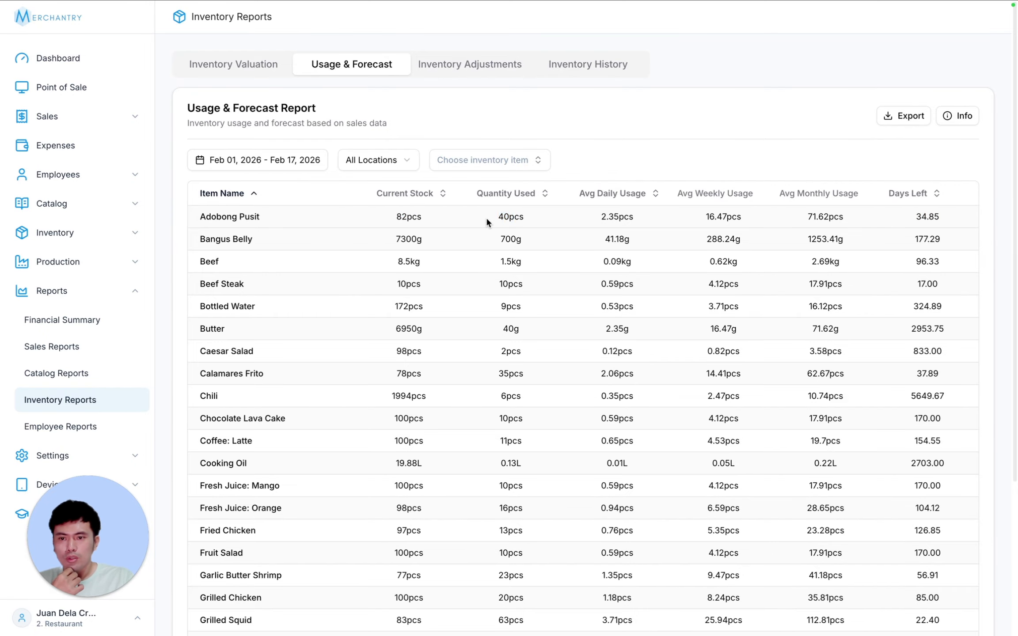
{"action": "left_click_drag", "start_coordinate": [498, 217], "coordinate": [502, 218]}
{"action": "left_click", "coordinate": [533, 217]}
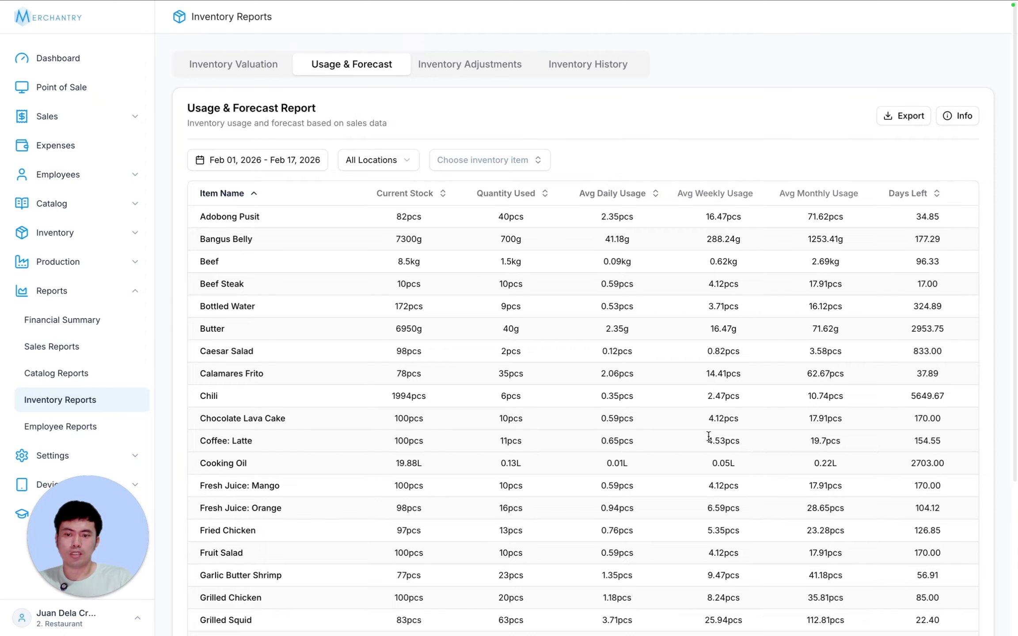
{"action": "left_click", "coordinate": [475, 68]}
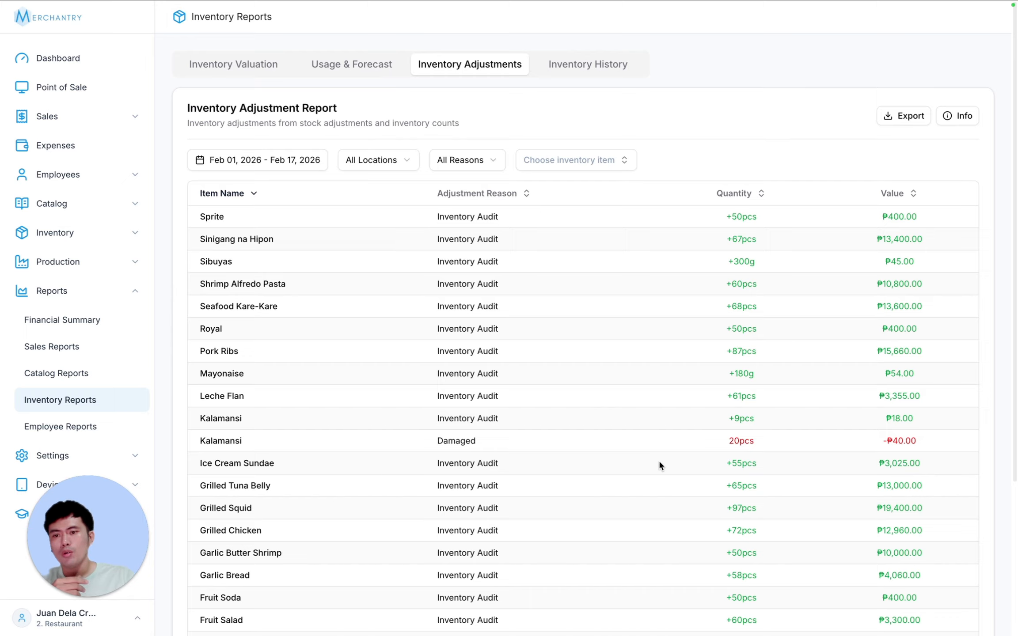
- Check the date range and location options, keeping all locations
{"action": "left_click", "coordinate": [262, 163]}
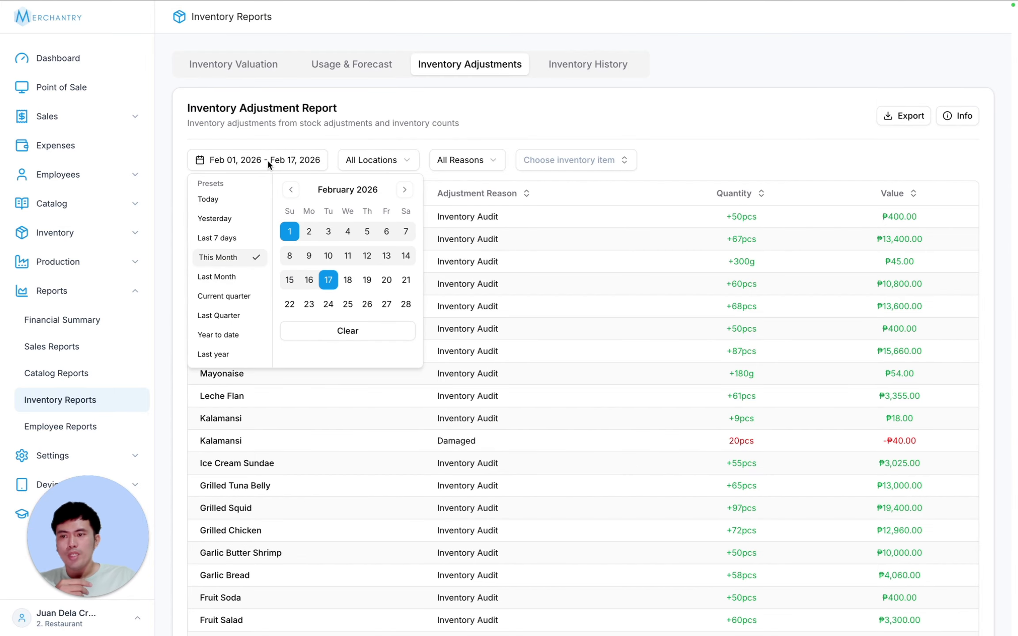
{"action": "left_click", "coordinate": [290, 164]}
{"action": "left_click", "coordinate": [403, 160]}
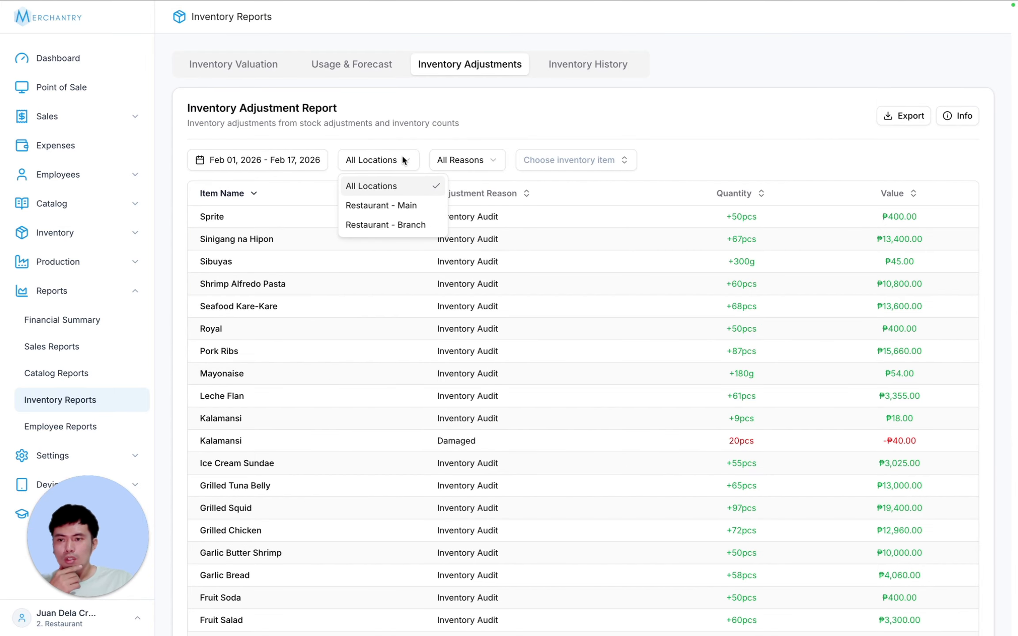
{"action": "left_click", "coordinate": [399, 185]}
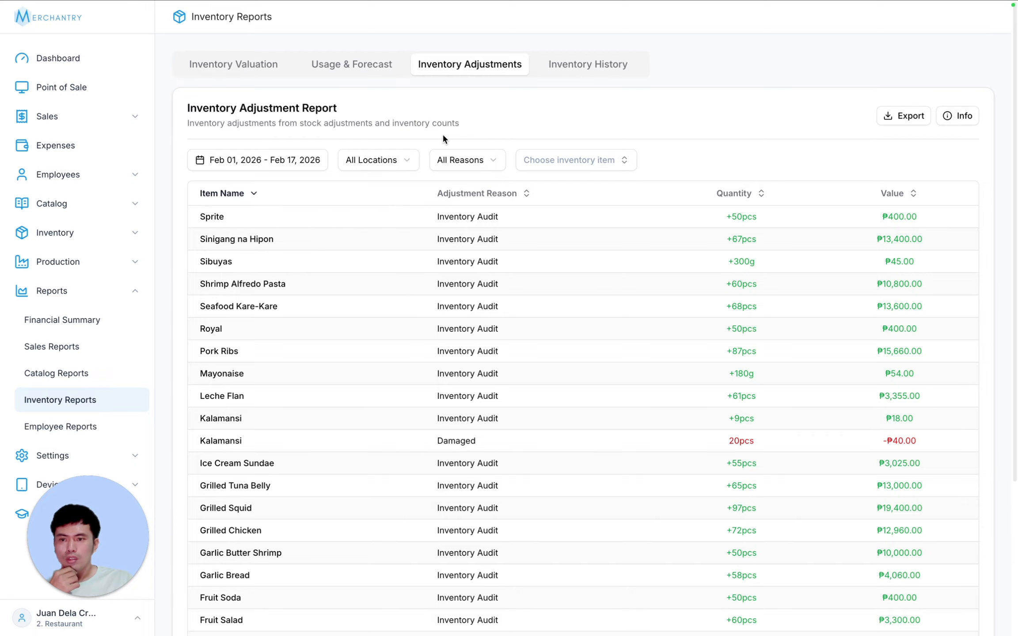
- Show only Damaged adjustments, inspect the Kalamansi entry and value, then clear the reason filter
{"action": "left_click", "coordinate": [475, 161]}
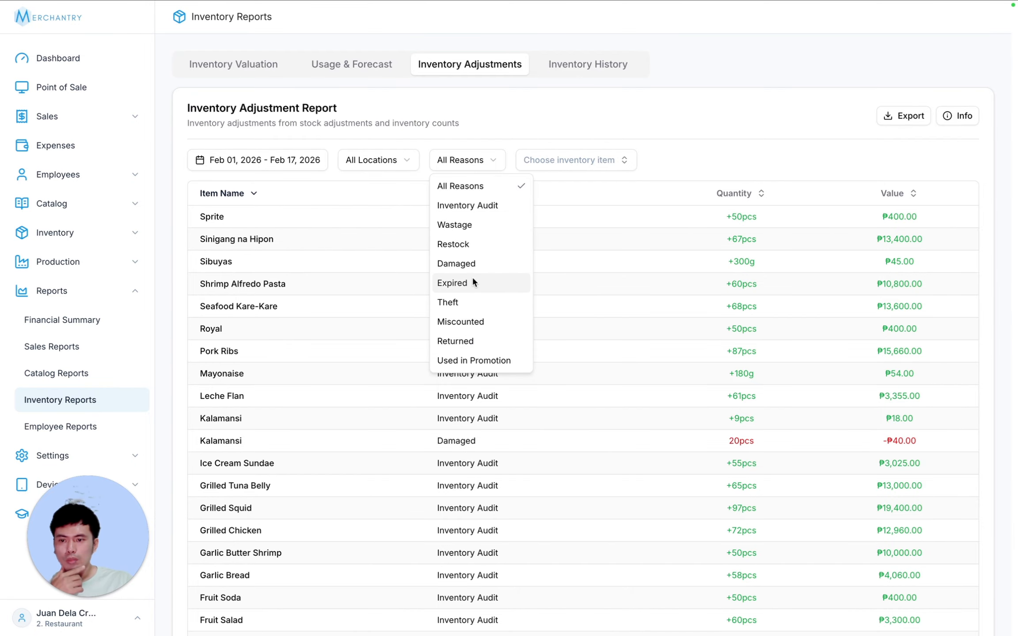
{"action": "left_click", "coordinate": [505, 280]}
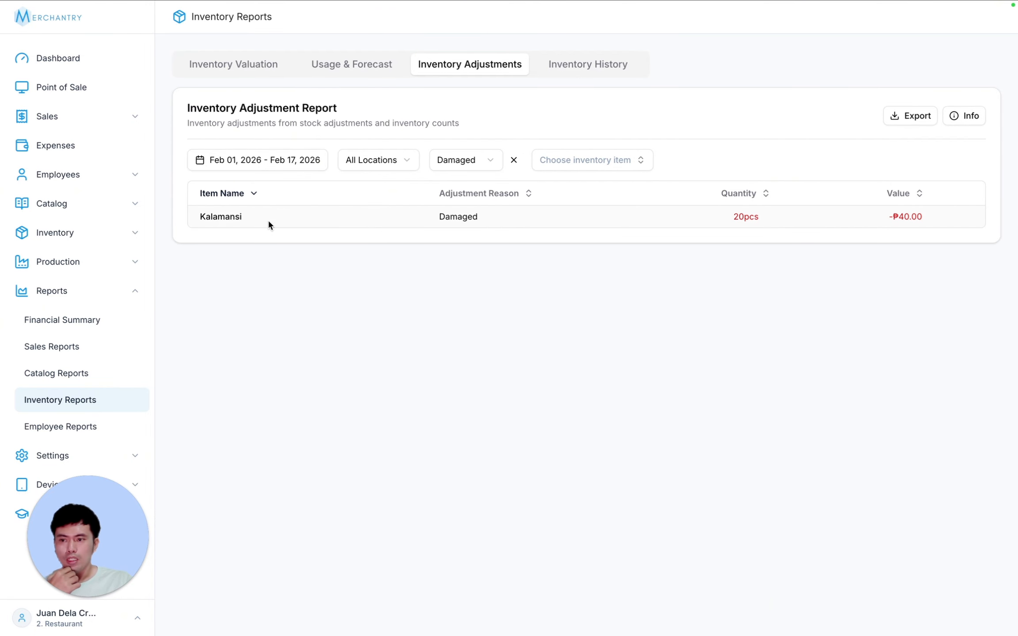
{"action": "left_click_drag", "start_coordinate": [212, 216], "coordinate": [429, 219]}
{"action": "left_click", "coordinate": [720, 215]}
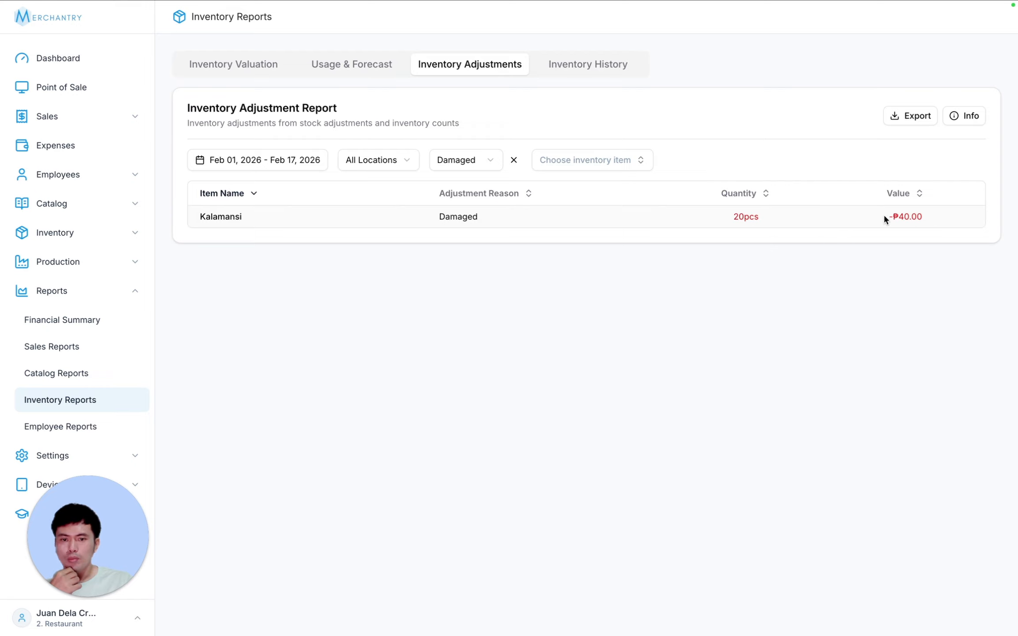
{"action": "left_click_drag", "start_coordinate": [884, 214], "coordinate": [938, 217]}
{"action": "left_click", "coordinate": [939, 217]}
{"action": "left_click", "coordinate": [514, 161]}
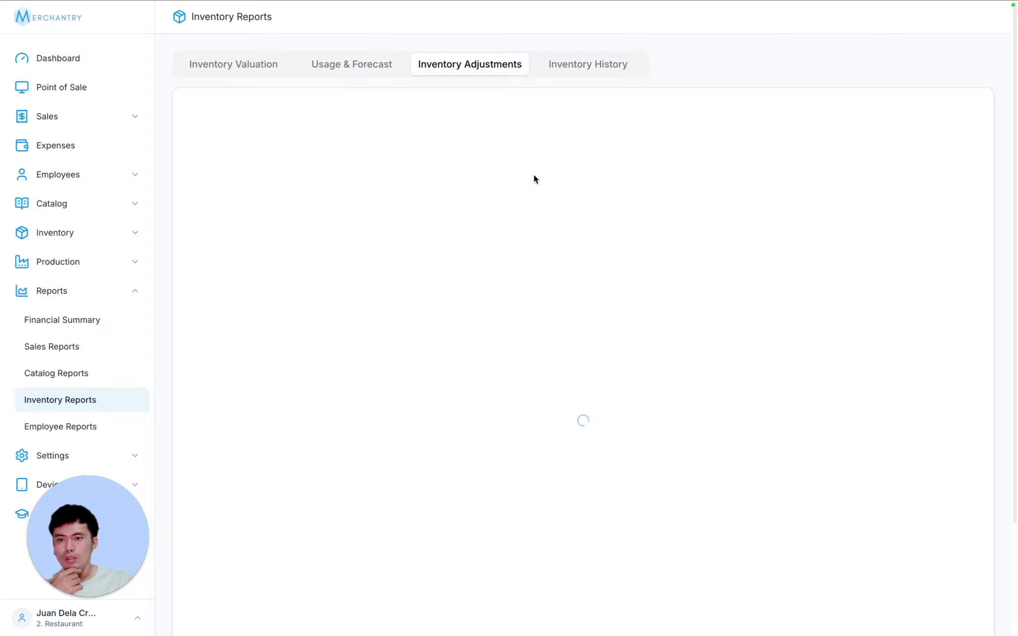
- Limit adjustments to Butter, inspect its 10g quantity and negative value, then clear it
{"action": "left_click", "coordinate": [550, 169]}
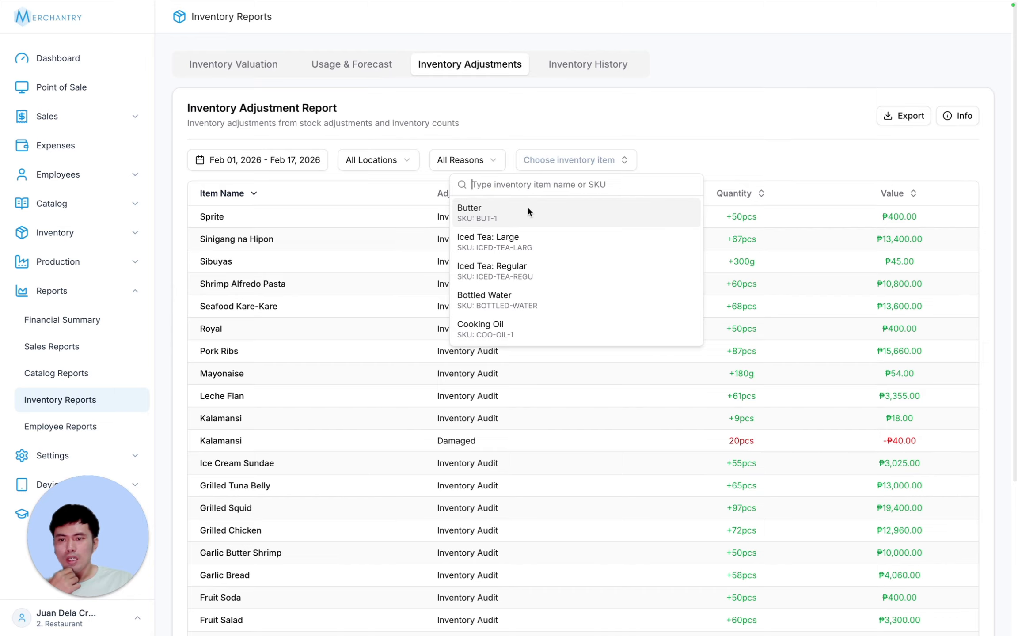
{"action": "left_click", "coordinate": [527, 208]}
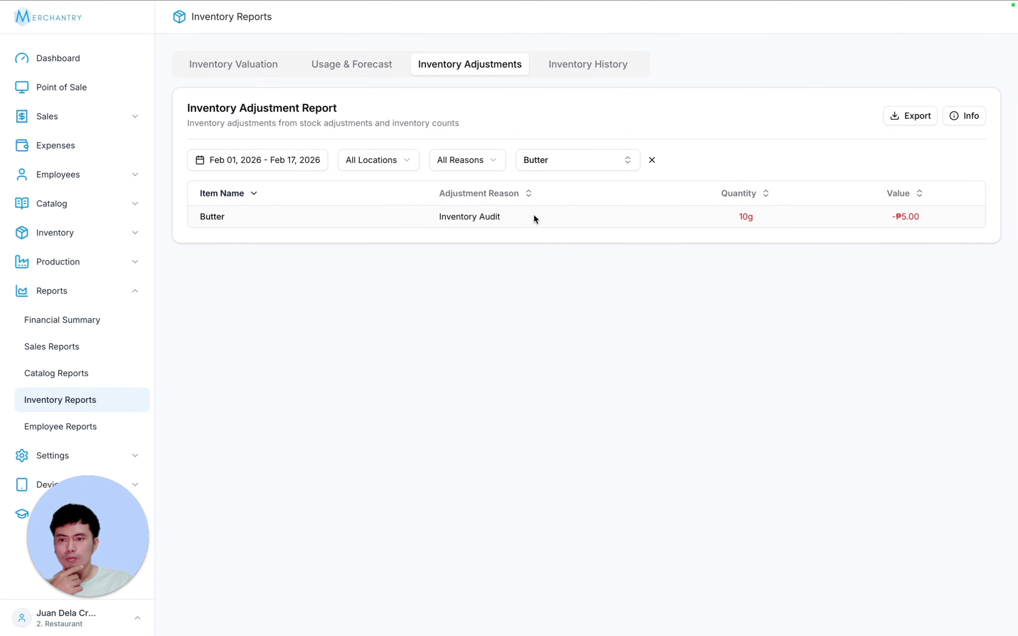
{"action": "left_click_drag", "start_coordinate": [198, 216], "coordinate": [941, 213]}
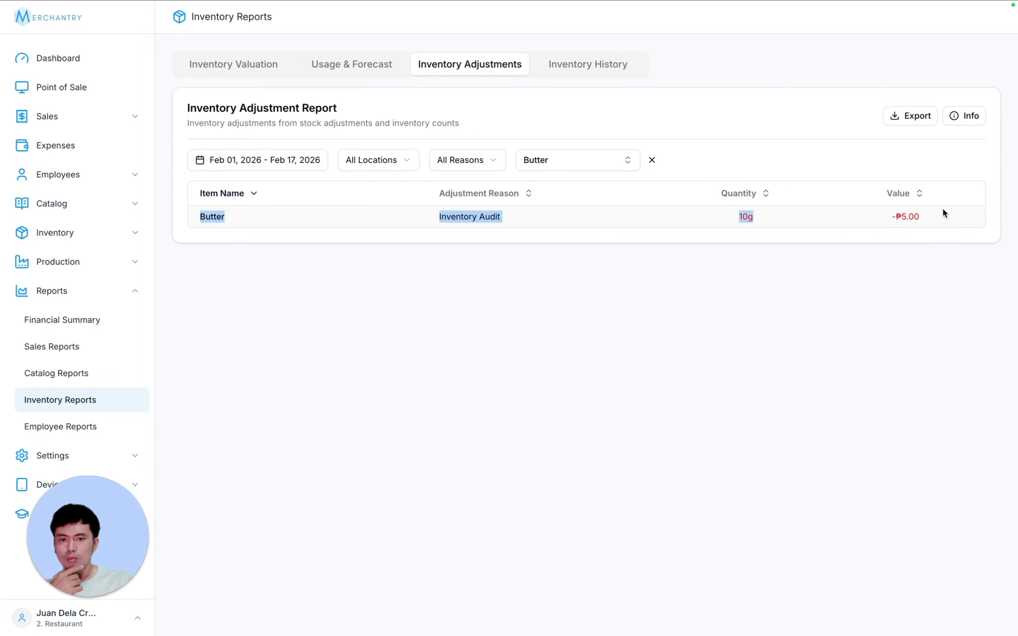
{"action": "left_click", "coordinate": [517, 214]}
{"action": "left_click_drag", "start_coordinate": [679, 214], "coordinate": [776, 226]}
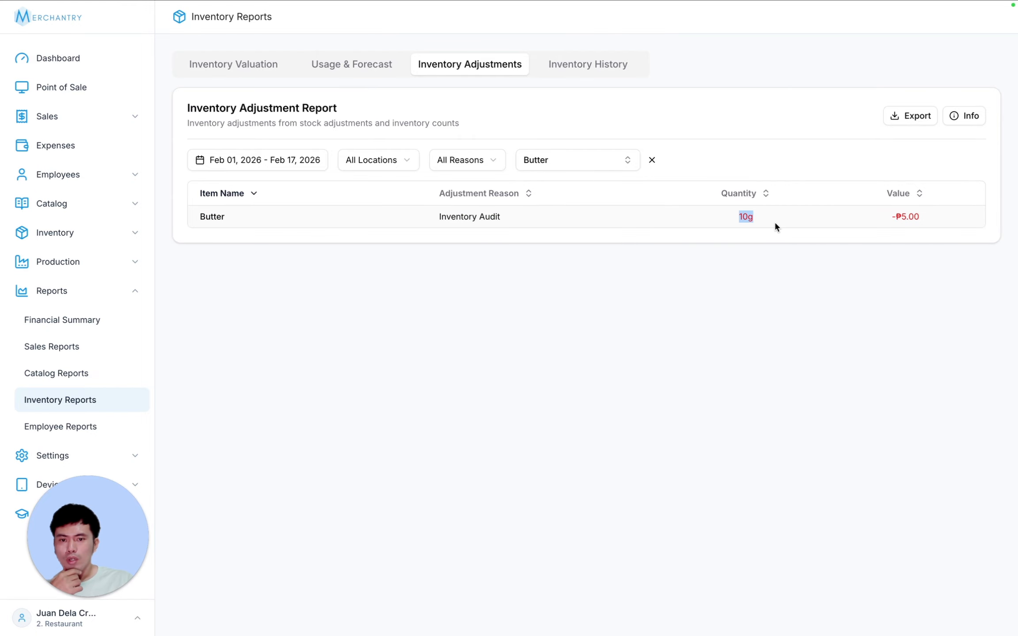
{"action": "left_click_drag", "start_coordinate": [885, 221], "coordinate": [916, 214]}
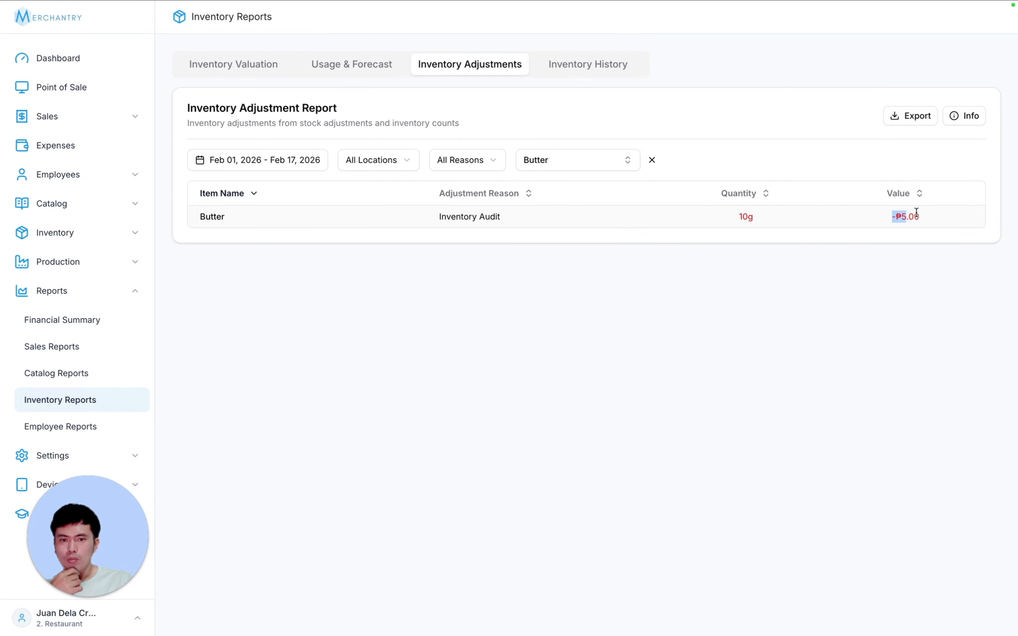
{"action": "left_click", "coordinate": [652, 160]}
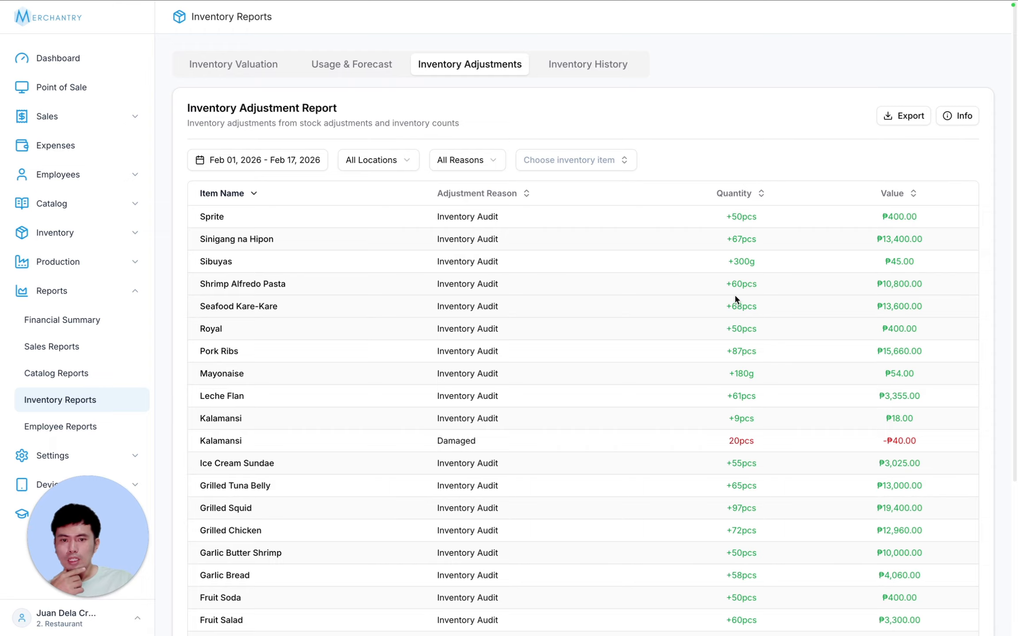
- Sort adjustments by Value, lowest first, then open the Inventory History report
{"action": "left_click", "coordinate": [529, 195]}
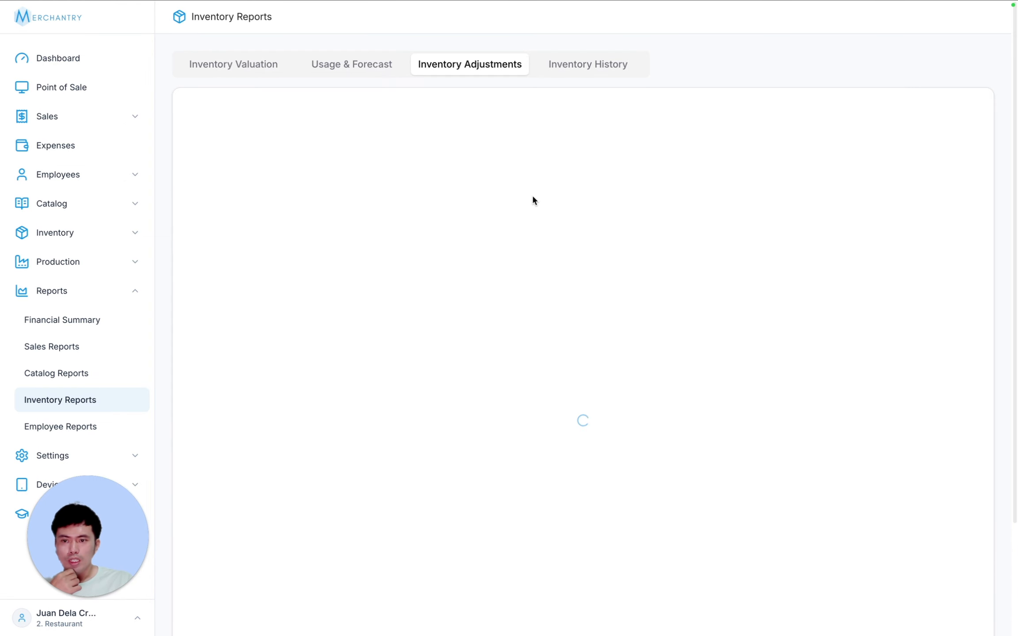
{"action": "left_click", "coordinate": [914, 194]}
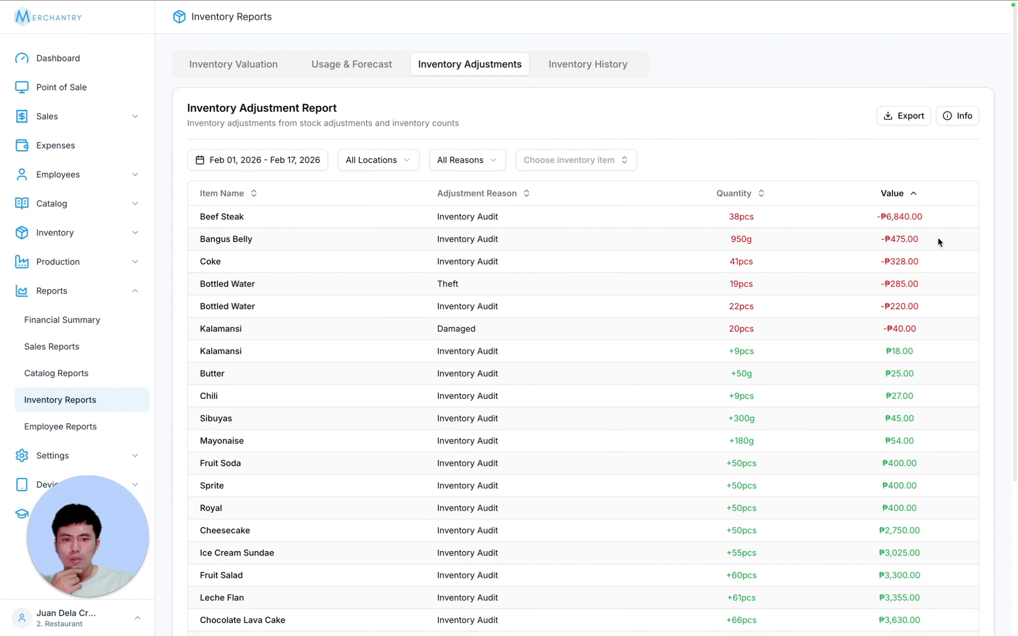
{"action": "scroll", "coordinate": [928, 257], "scroll_direction": "down", "scroll_amount": 5}
{"action": "scroll", "coordinate": [908, 267], "scroll_direction": "up", "scroll_amount": 5}
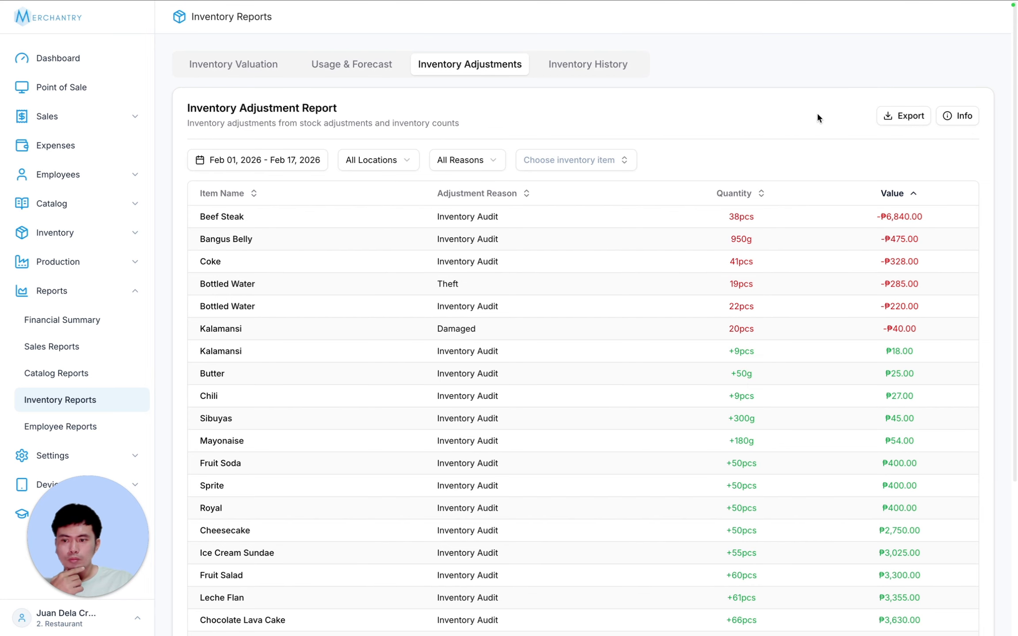
{"action": "left_click", "coordinate": [592, 66]}
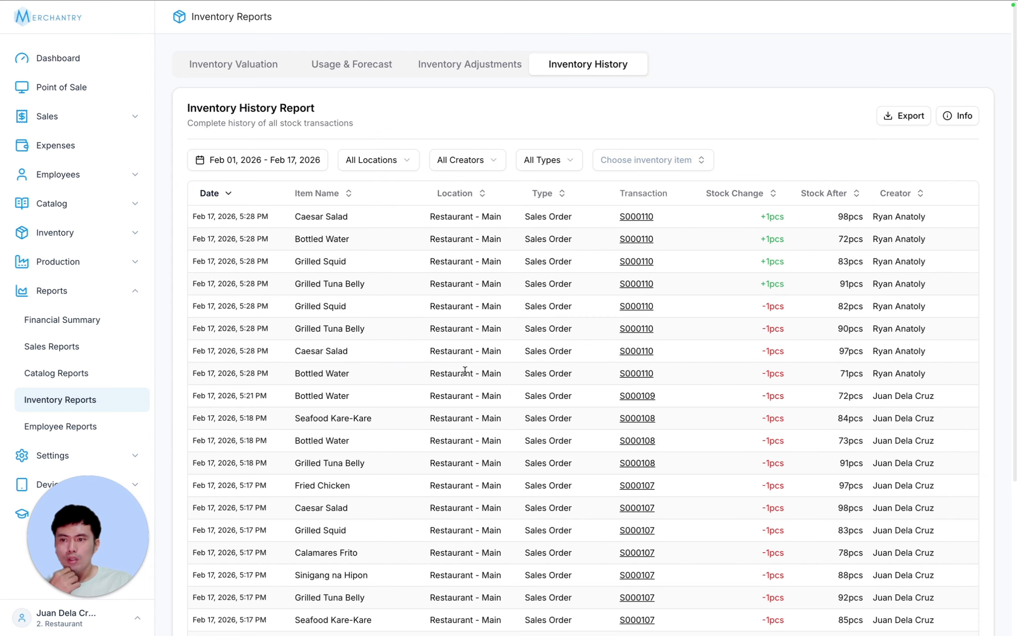
- Limit the inventory history to the Restaurant - Main location
{"action": "left_click", "coordinate": [276, 163]}
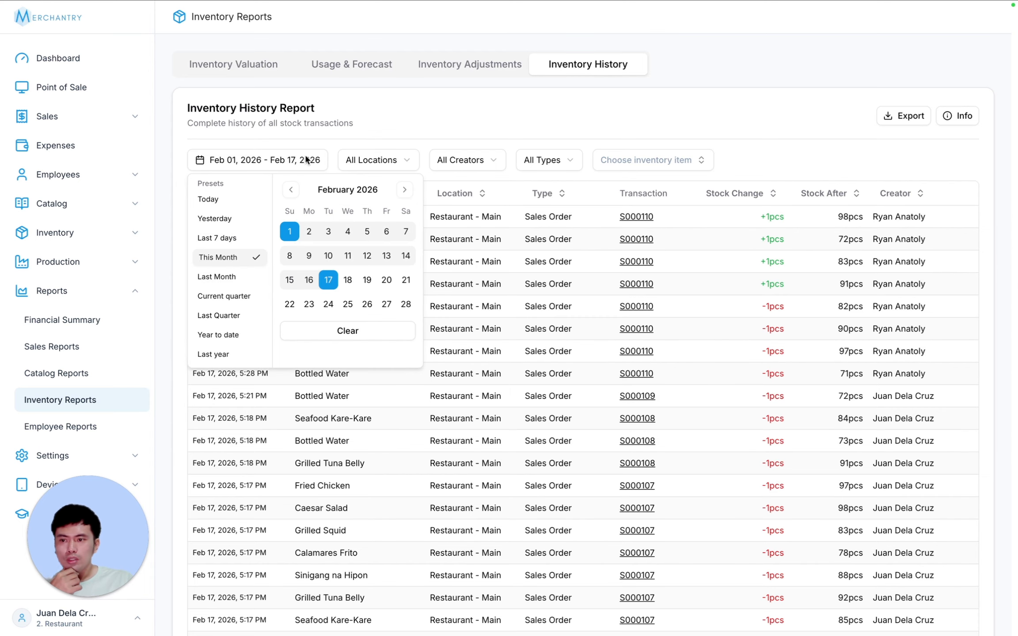
{"action": "left_click", "coordinate": [399, 113]}
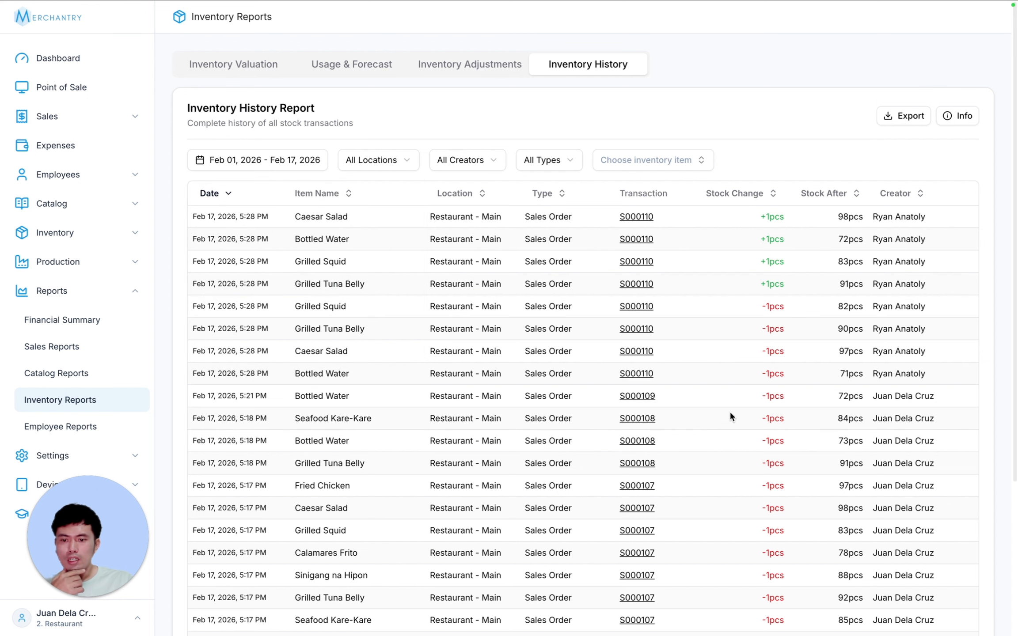
{"action": "left_click", "coordinate": [373, 159]}
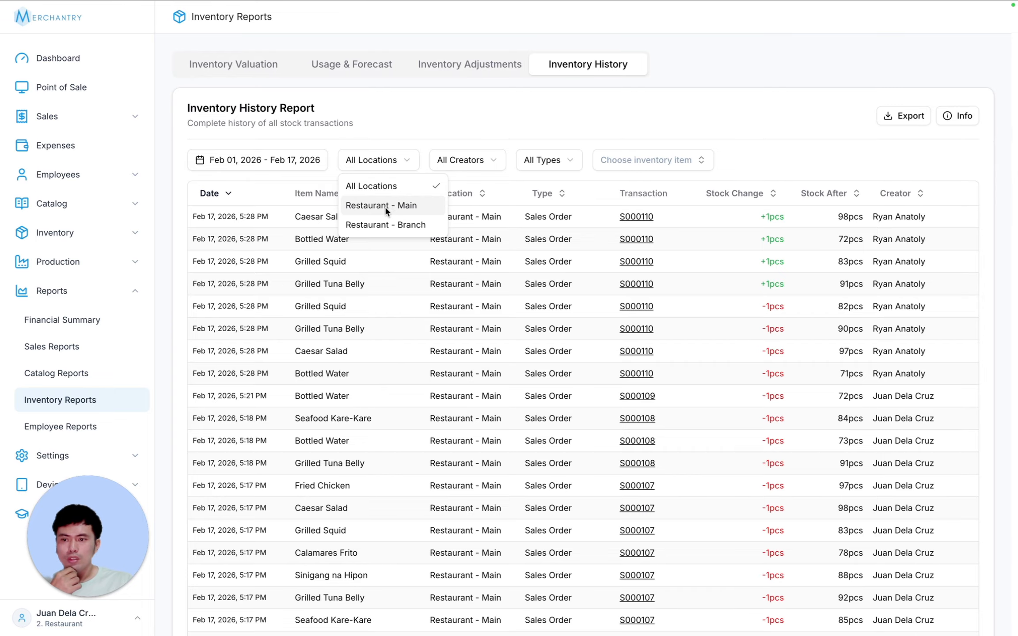
{"action": "left_click", "coordinate": [390, 205]}
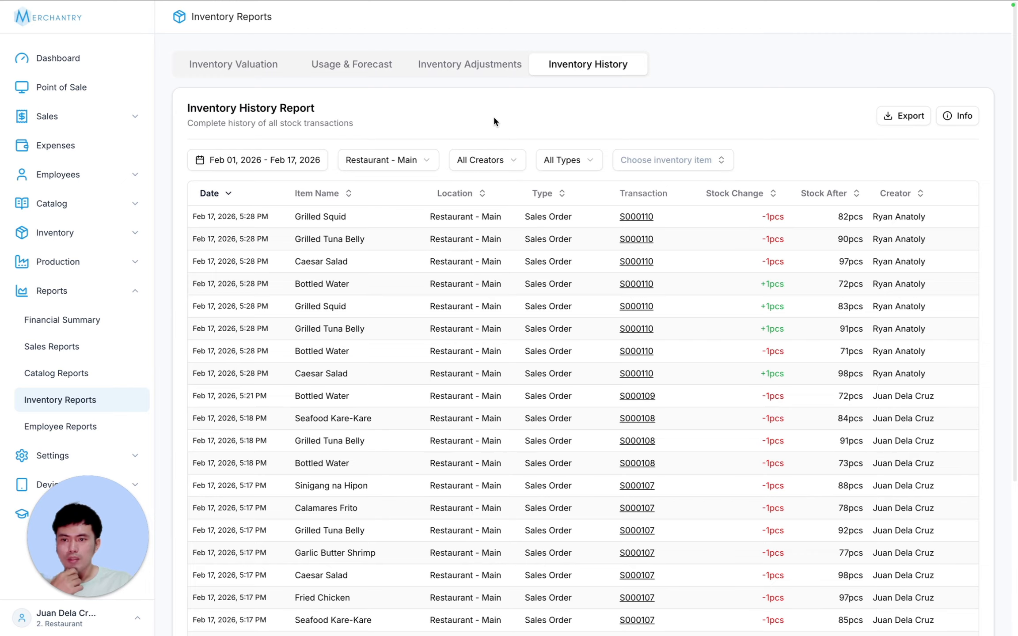
- Filter to one creator, open the first row's sales order, and return to Inventory Reports
{"action": "left_click", "coordinate": [495, 160]}
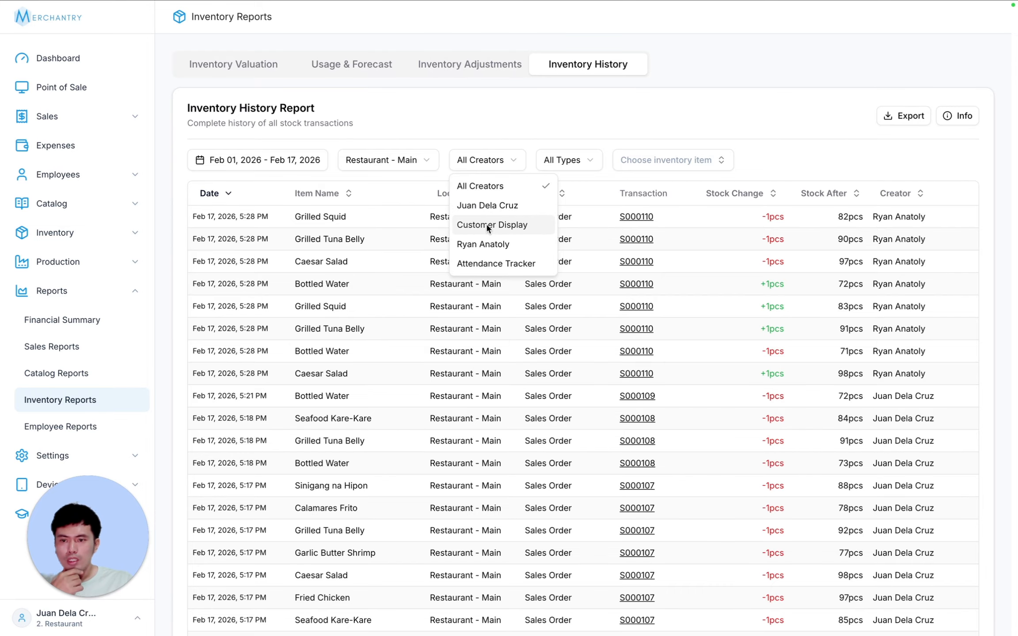
{"action": "left_click", "coordinate": [492, 246]}
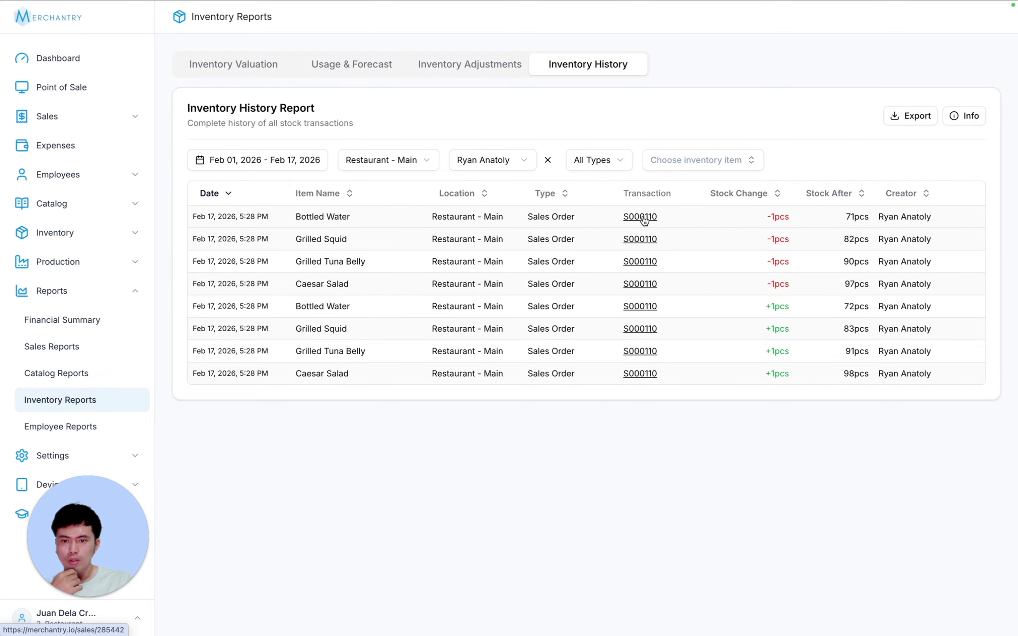
{"action": "left_click", "coordinate": [643, 219]}
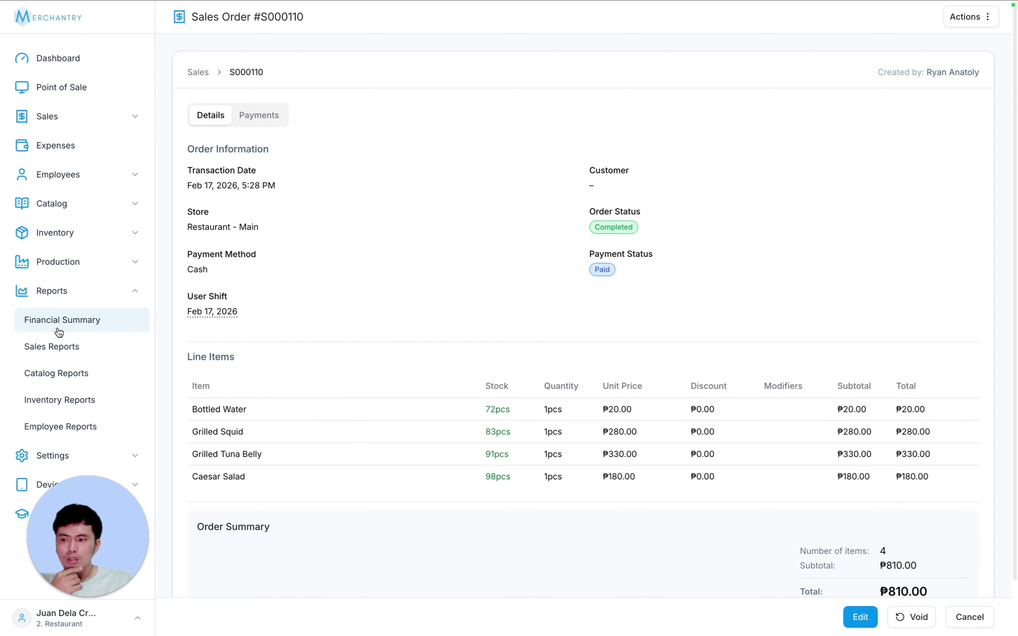
{"action": "left_click", "coordinate": [70, 411]}
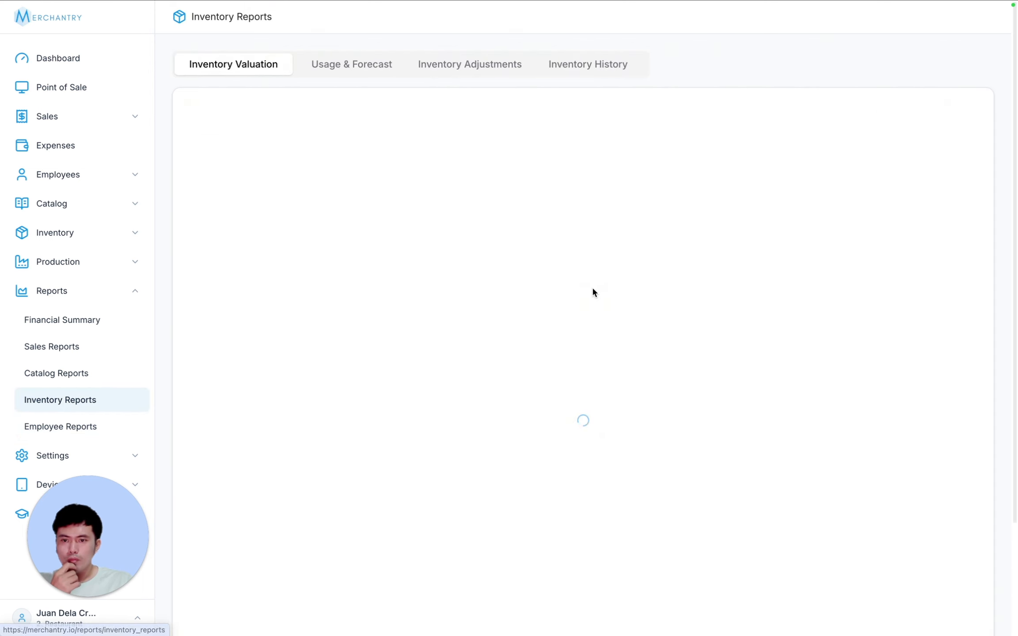
- Reopen Inventory History, try the Inventory Count and Production Order type filters, then clear the filter
{"action": "left_click", "coordinate": [572, 65]}
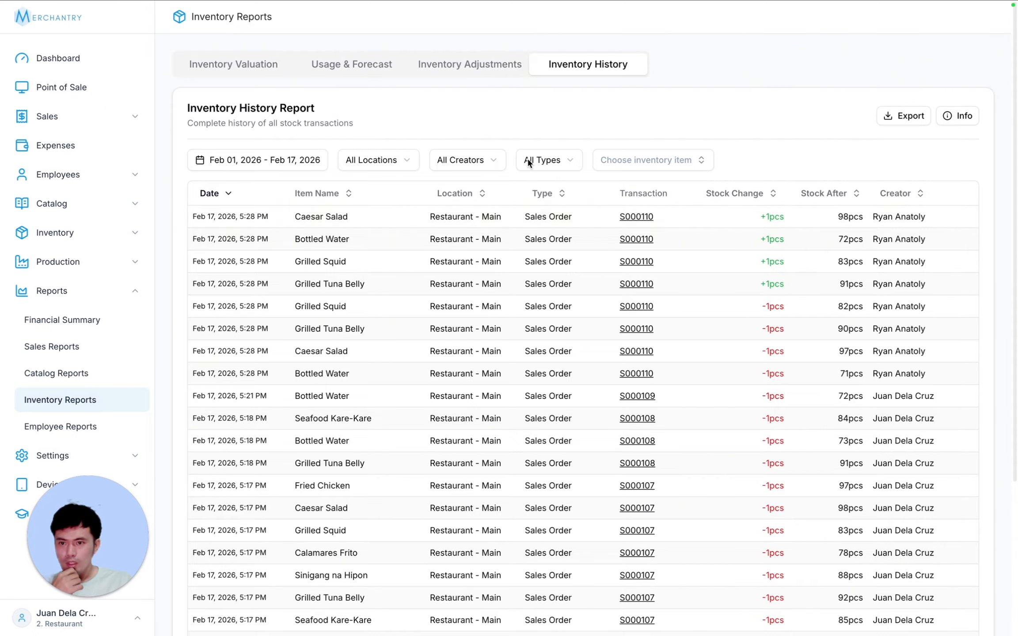
{"action": "left_click", "coordinate": [532, 160]}
{"action": "left_click", "coordinate": [556, 263]}
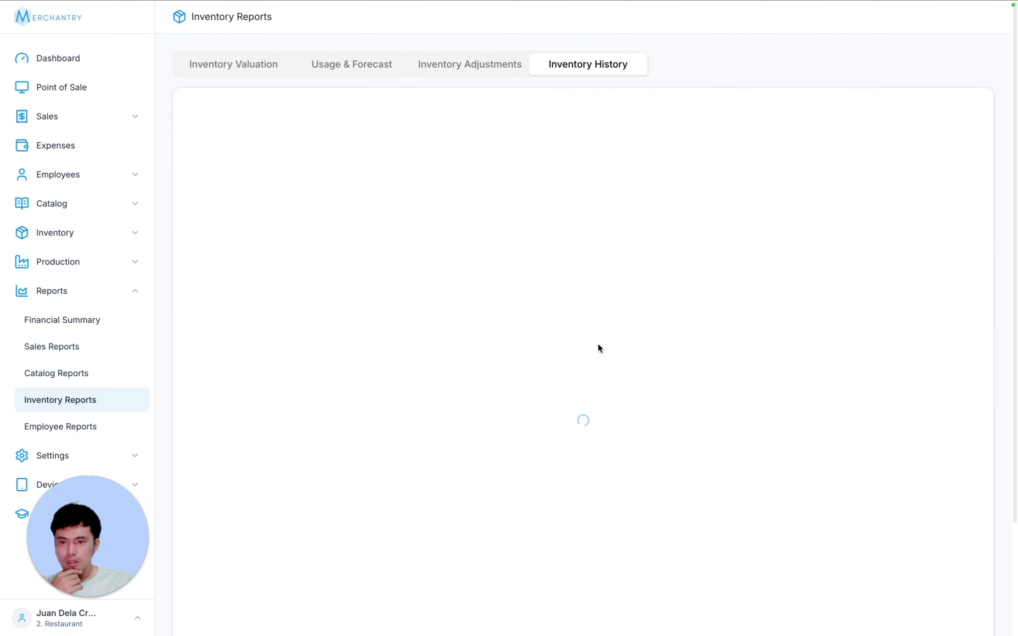
{"action": "left_click", "coordinate": [579, 156]}
{"action": "left_click", "coordinate": [559, 301]}
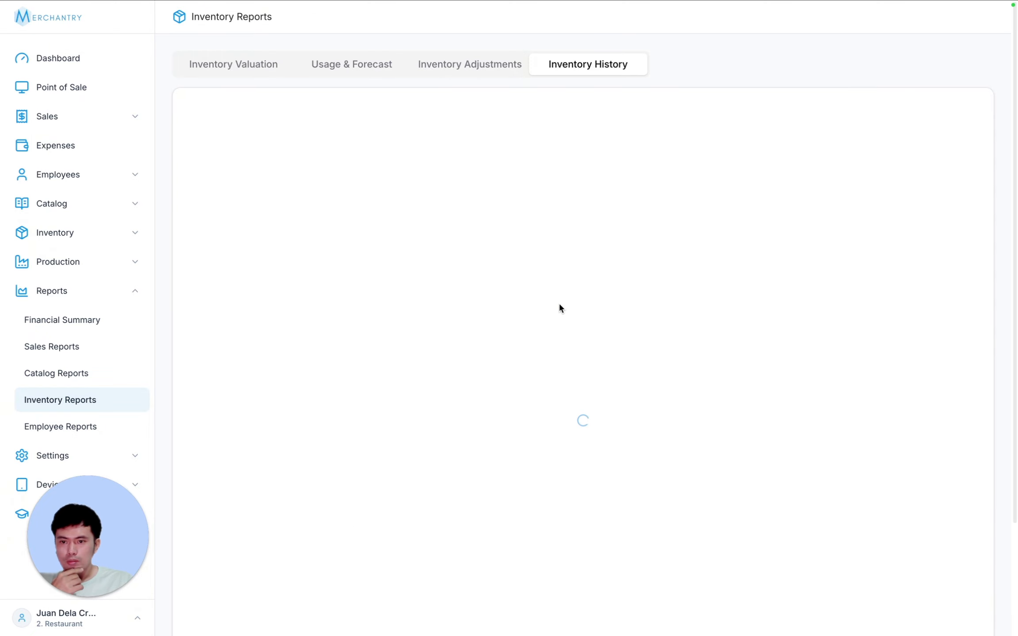
{"action": "left_click", "coordinate": [564, 159]}
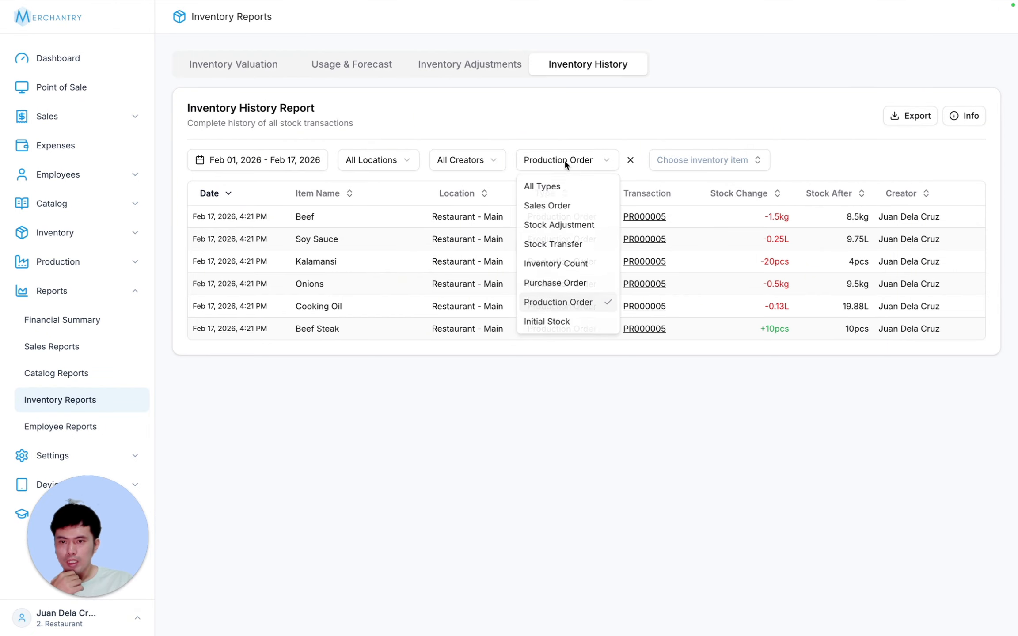
{"action": "left_click", "coordinate": [567, 264]}
{"action": "left_click", "coordinate": [625, 160]}
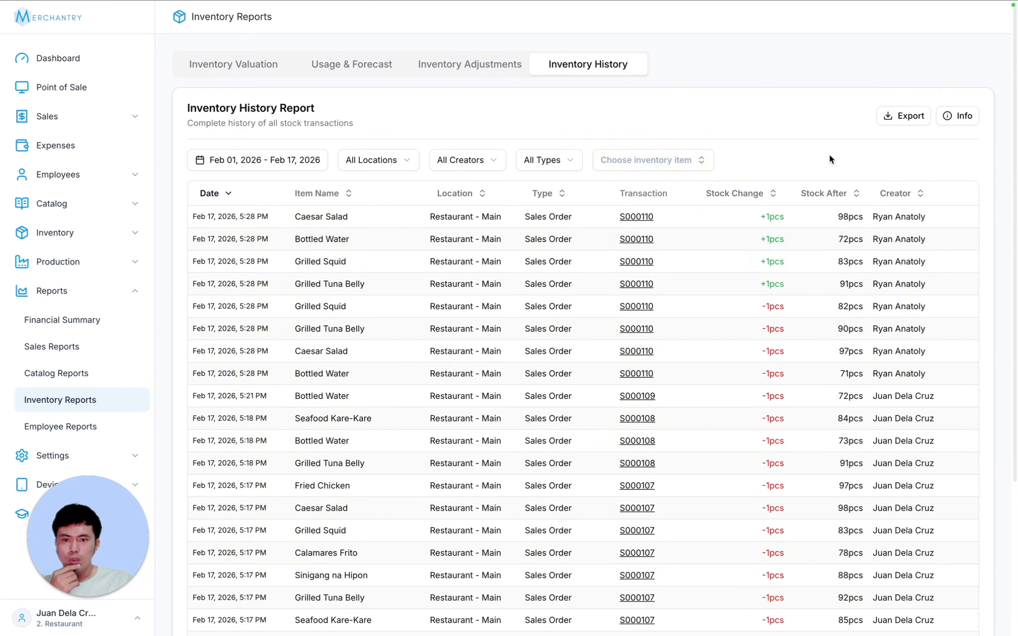
- Export the unfiltered report to CSV, dismiss the confirmation, and briefly view the column explanations
{"action": "left_click", "coordinate": [919, 116]}
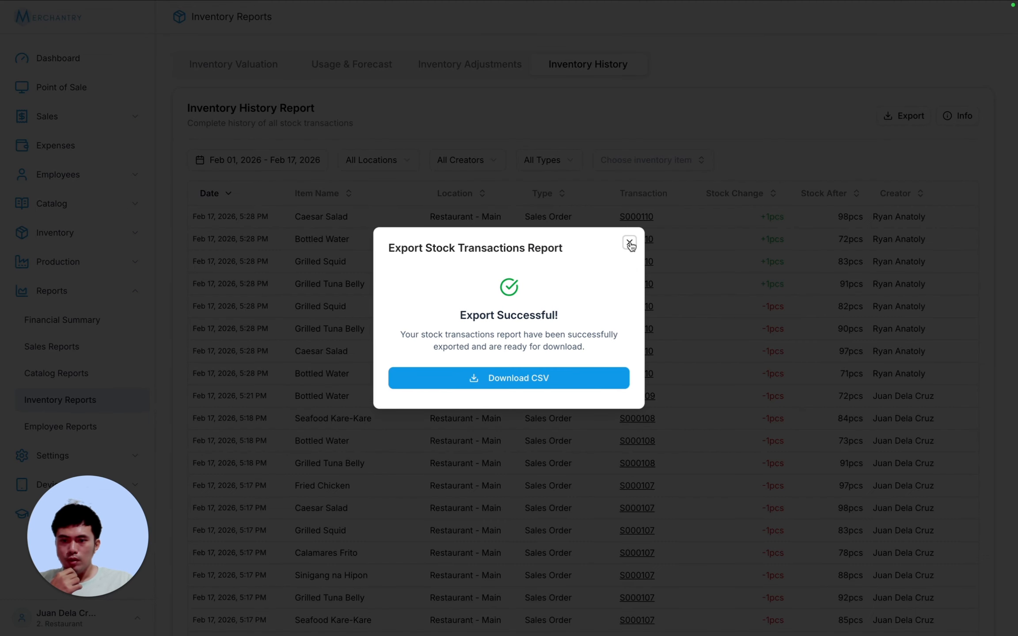
{"action": "left_click", "coordinate": [629, 242]}
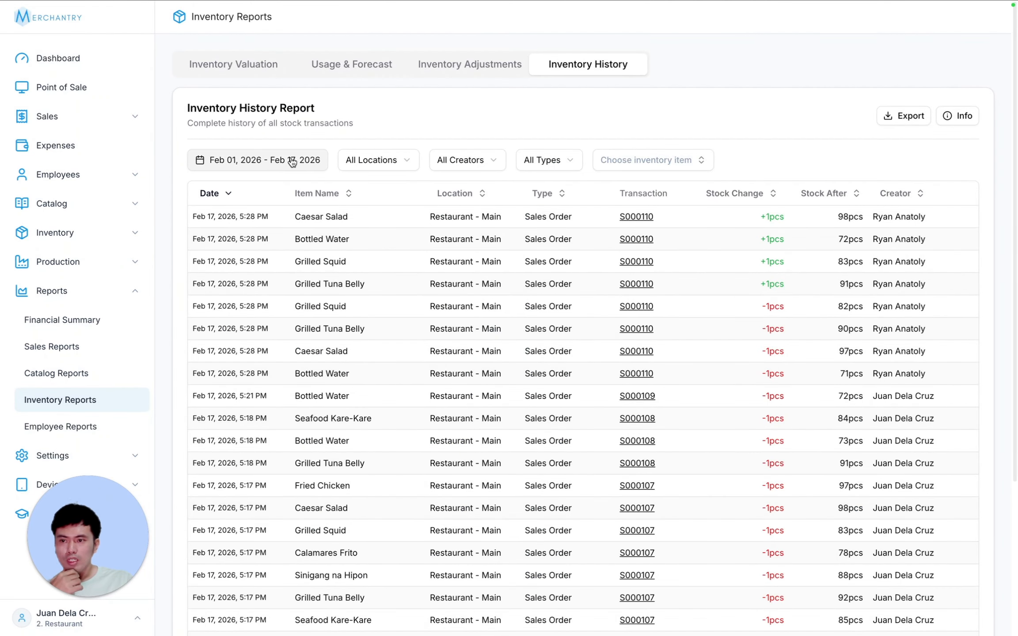
{"action": "left_click", "coordinate": [265, 160]}
{"action": "left_click", "coordinate": [370, 150]}
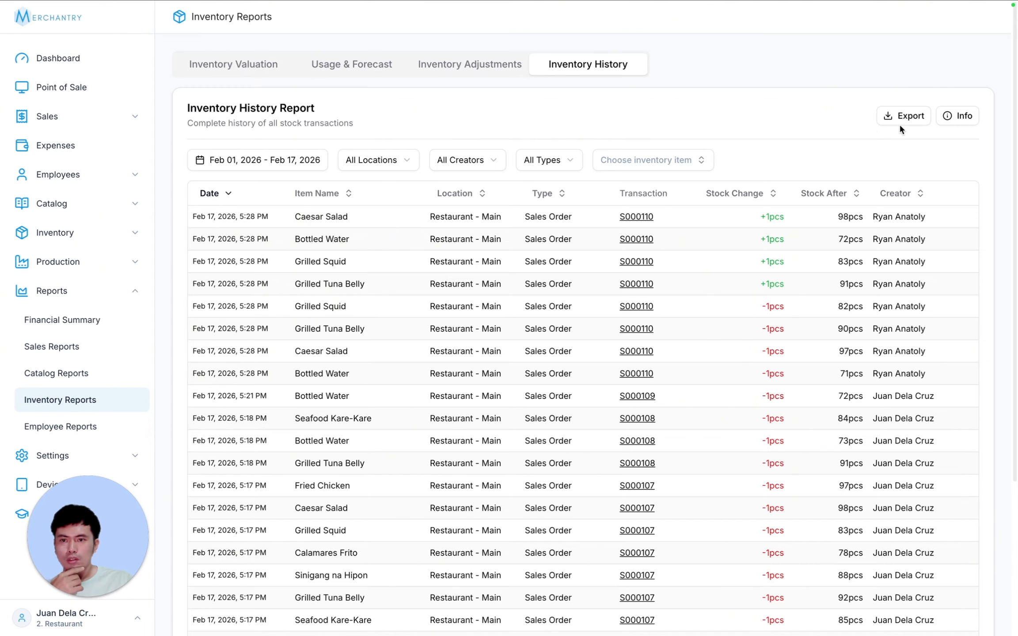
{"action": "left_click", "coordinate": [970, 124]}
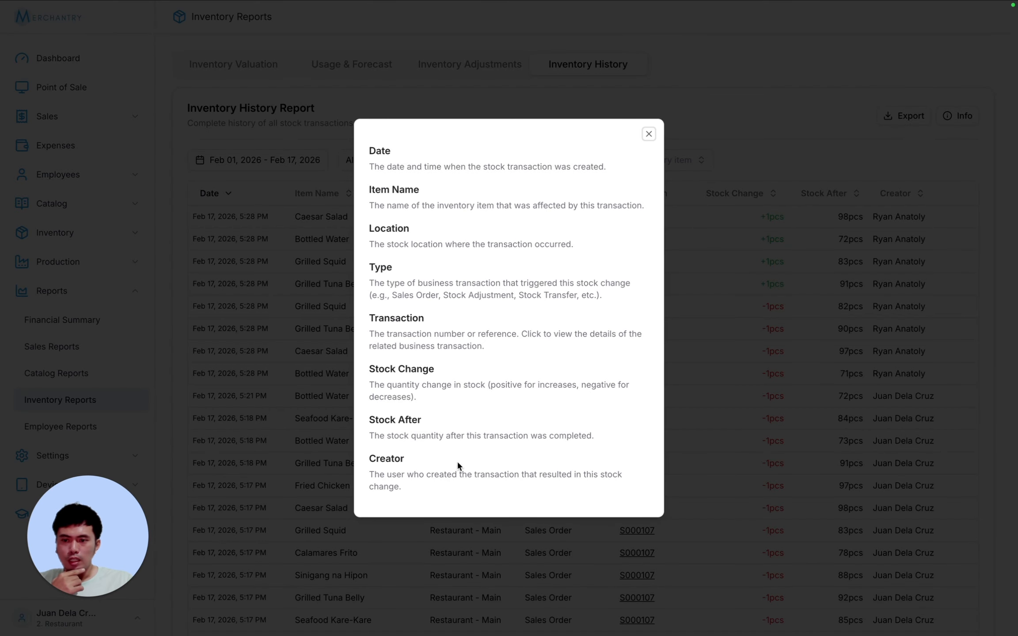
{"action": "left_click", "coordinate": [649, 134]}
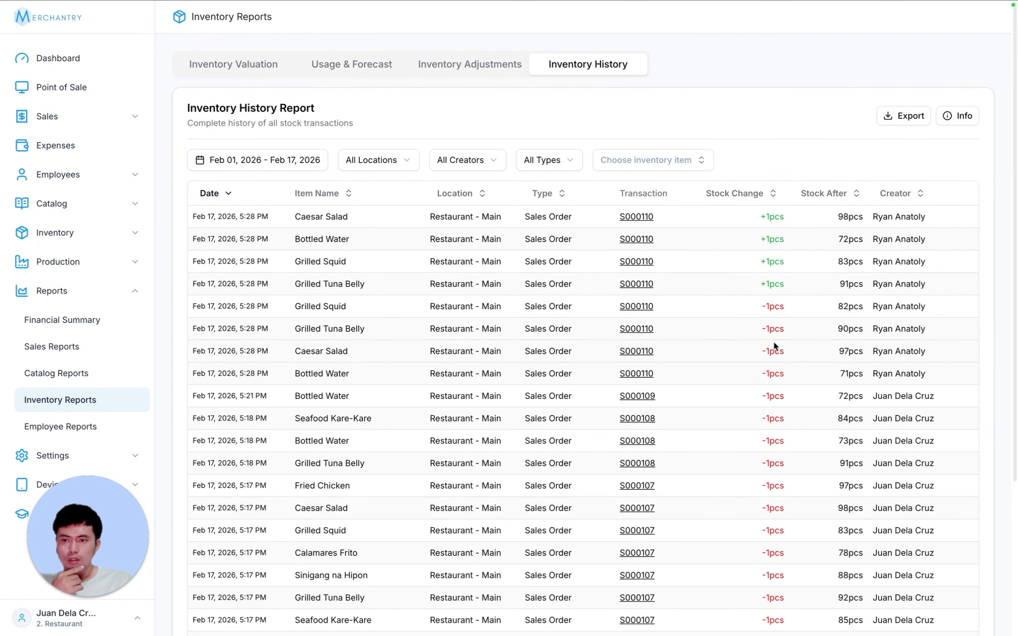